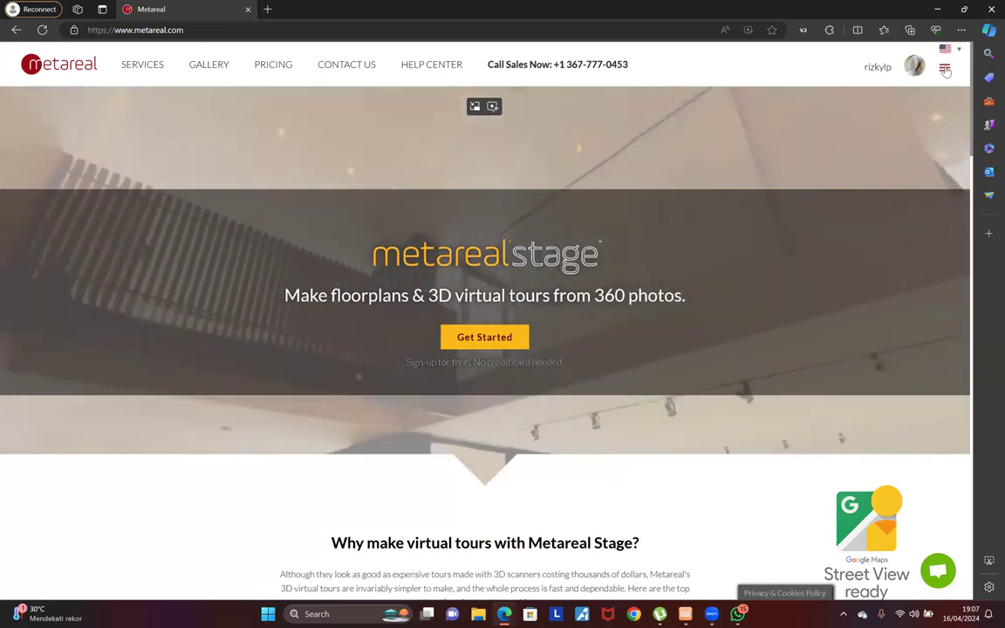
Go to stage.metareal.com and sign in with the Google account
click(945, 68)
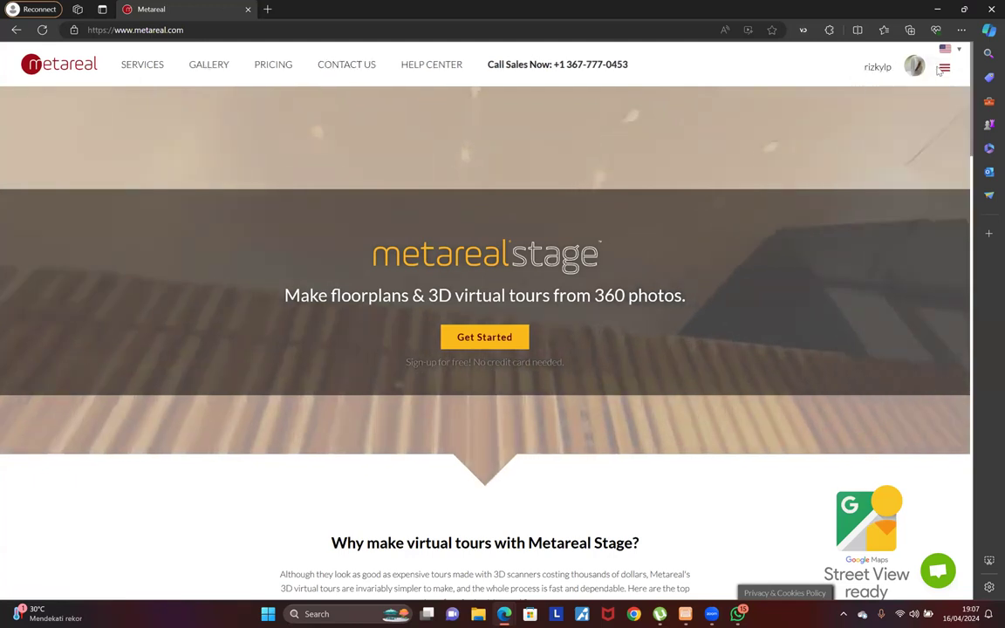
mouse_move(945, 72)
click(150, 30)
text(stage.metareal.com/)
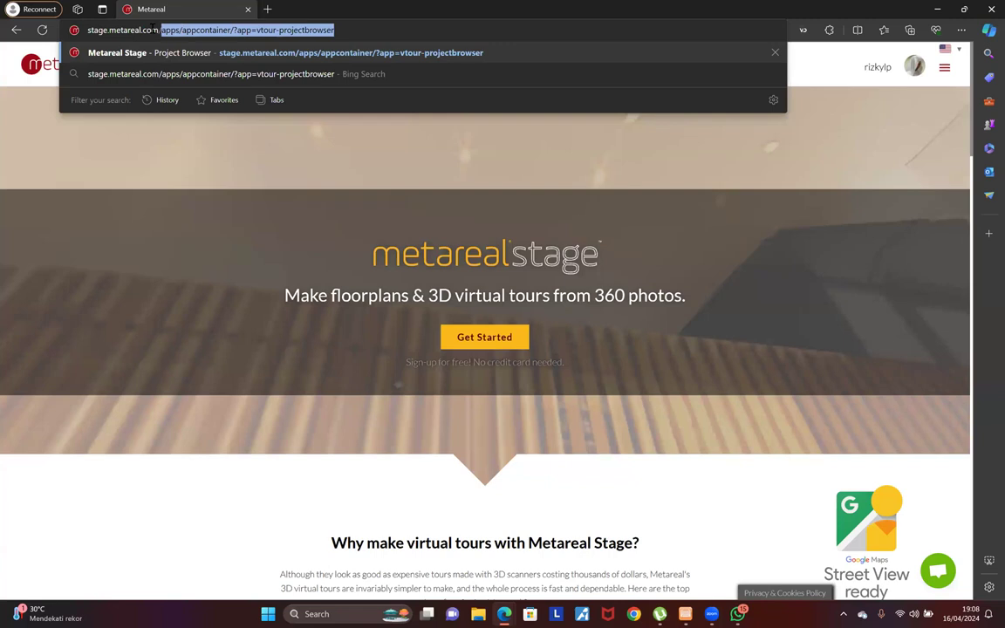
key(BackSpace)
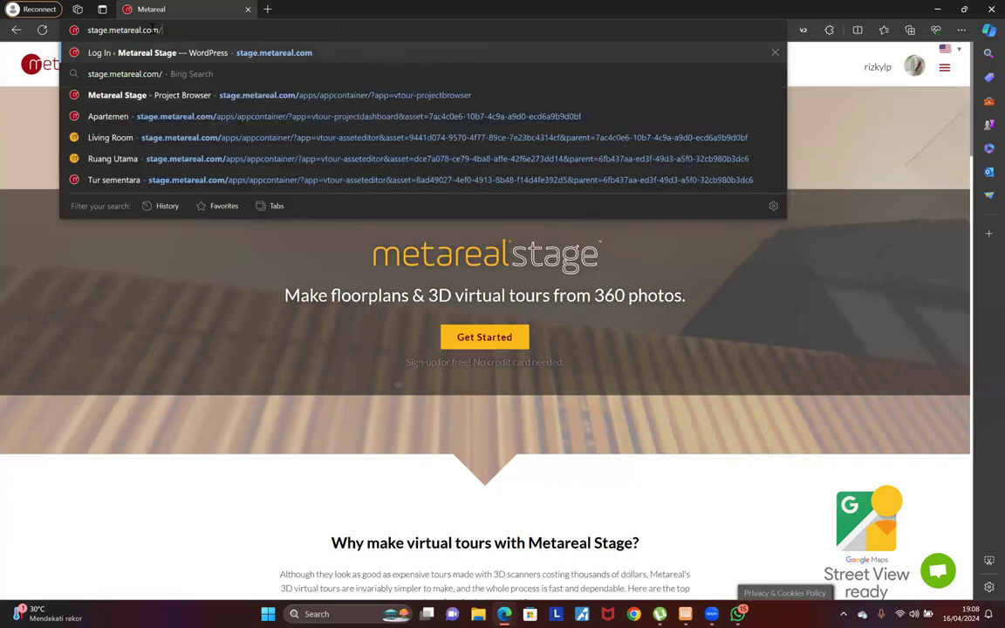
key(Return)
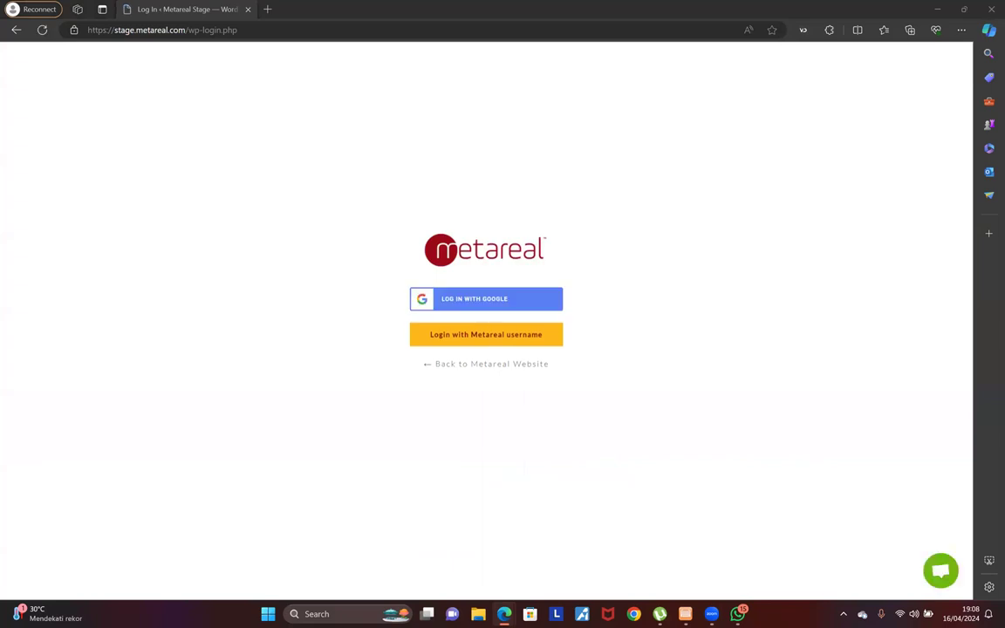
click(478, 304)
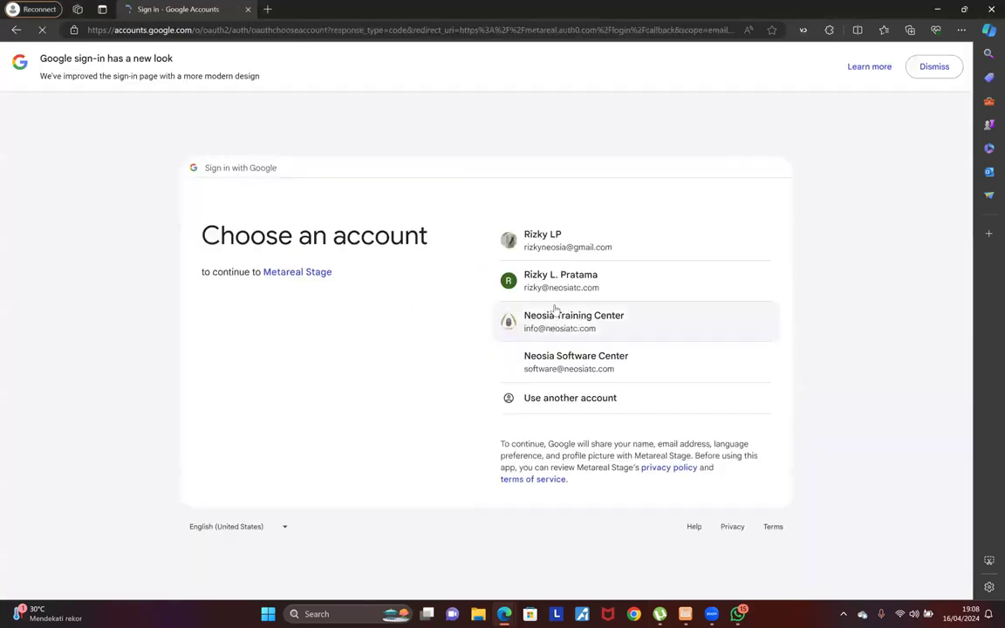
click(568, 240)
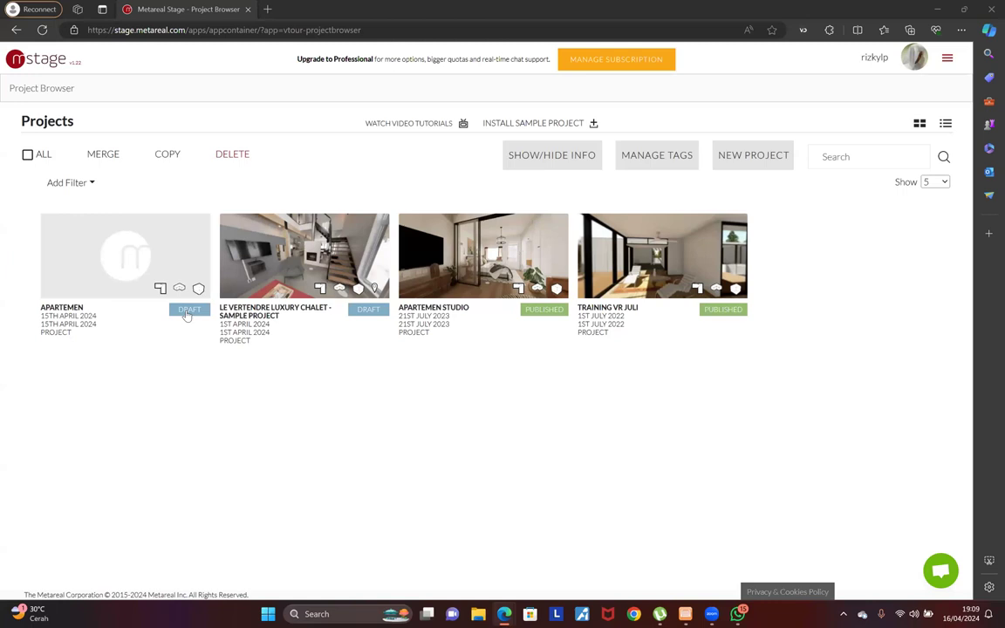
Open the APARTEMEN project, then open Metareal Workflow.pdf from Dropbox's Panorama folder
click(103, 262)
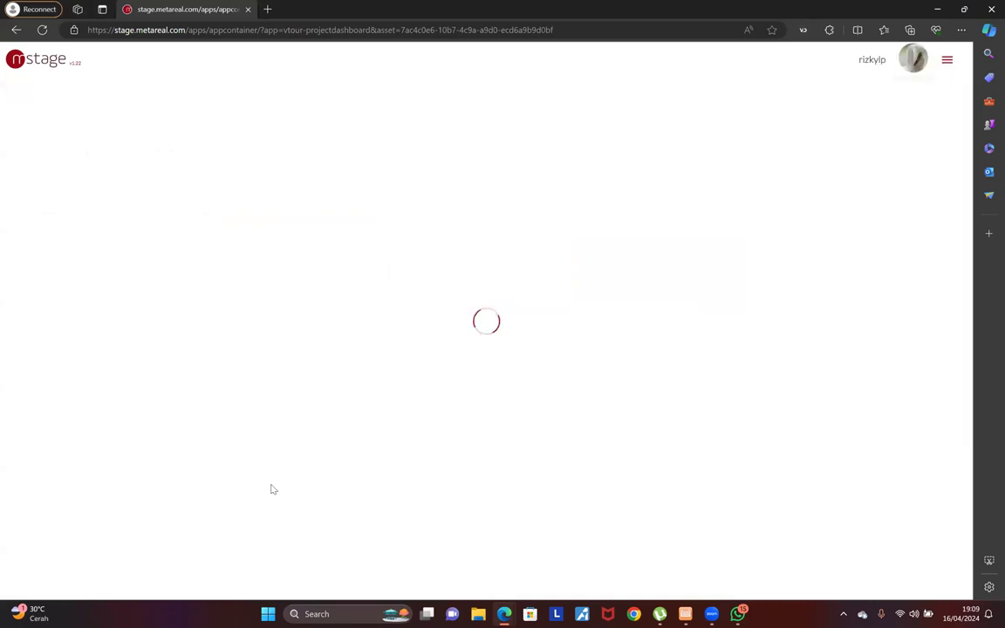
key(super+e)
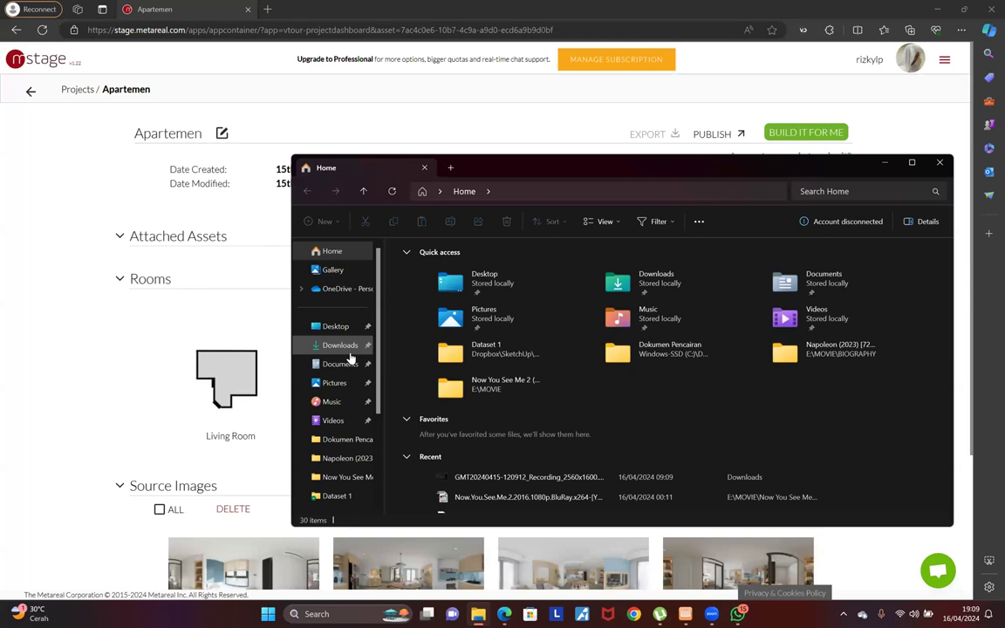
scroll(350, 357, down, 2)
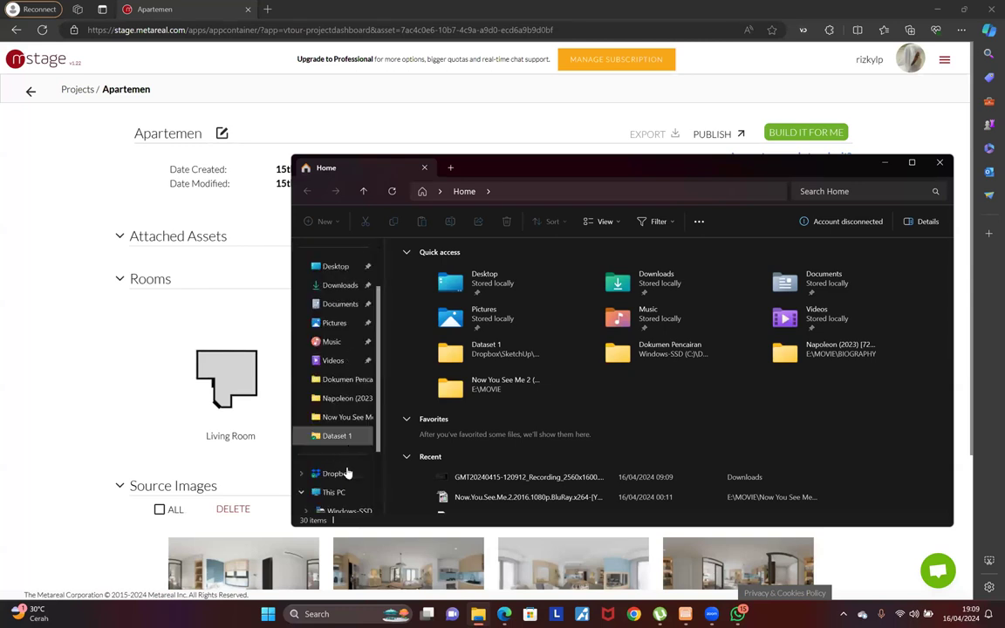
click(347, 481)
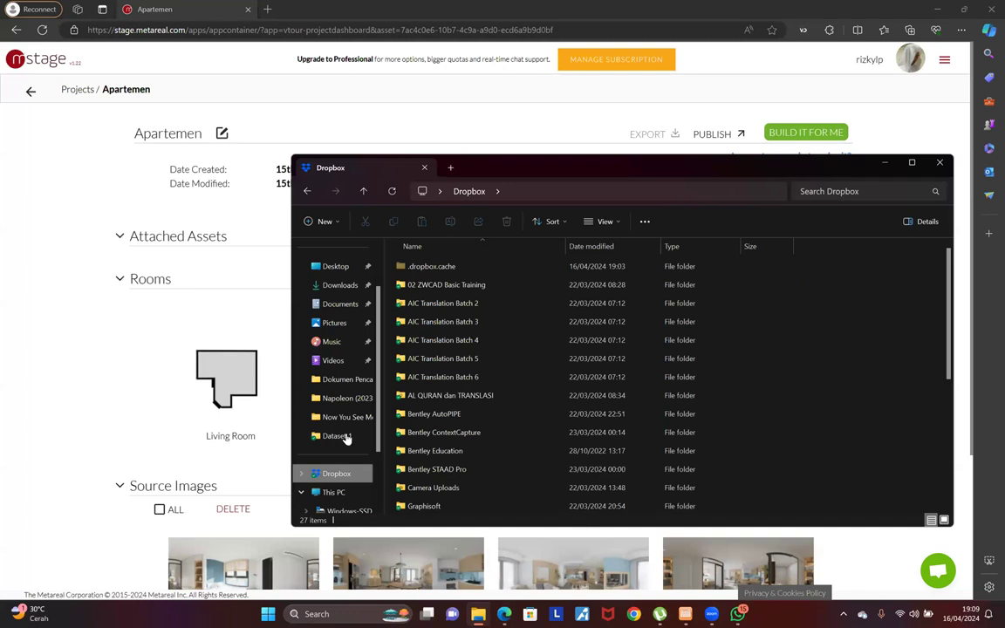
click(338, 435)
click(669, 192)
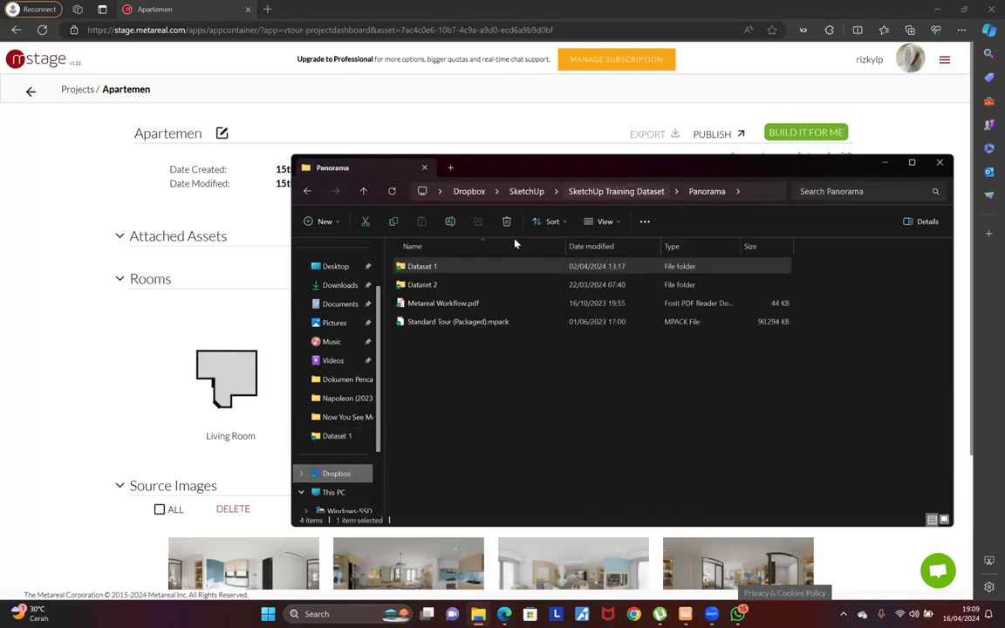
click(430, 304)
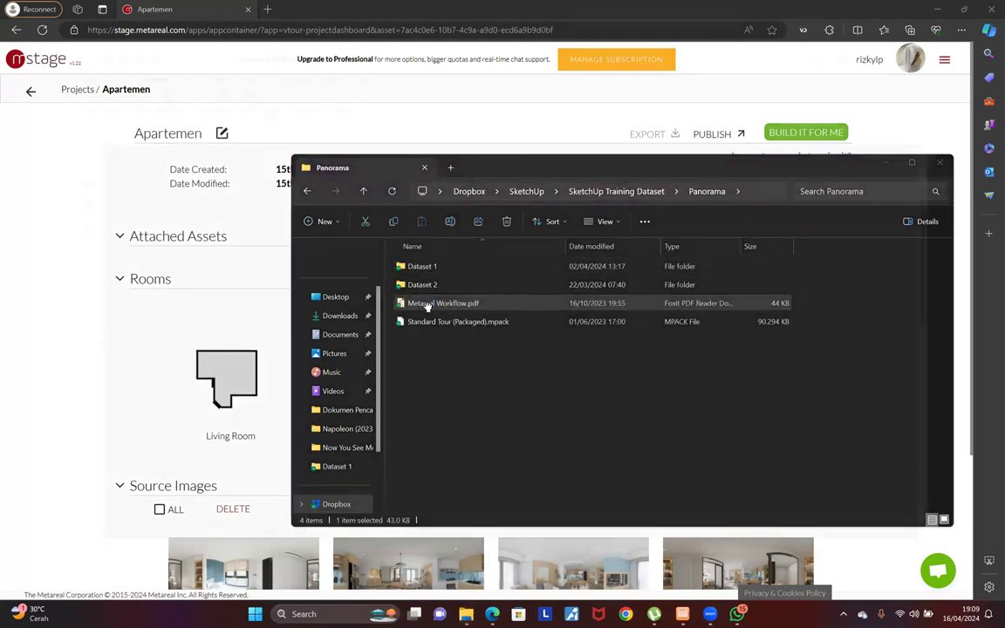
double_click(428, 306)
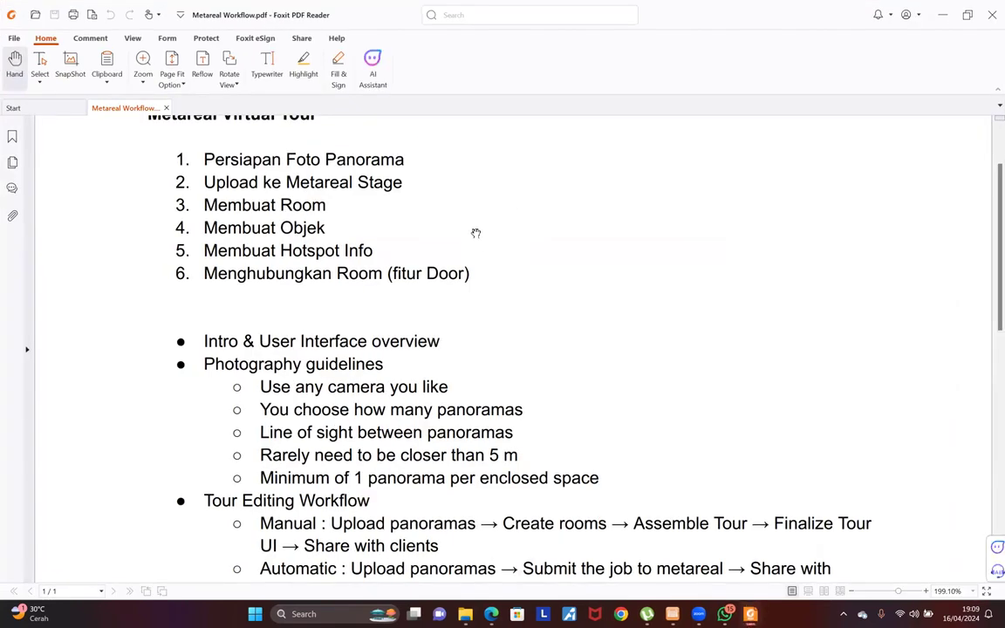
Read Metareal Workflow.pdf from photography guidelines down to Publishing, then minimize Foxit Reader
scroll(394, 276, up, 2)
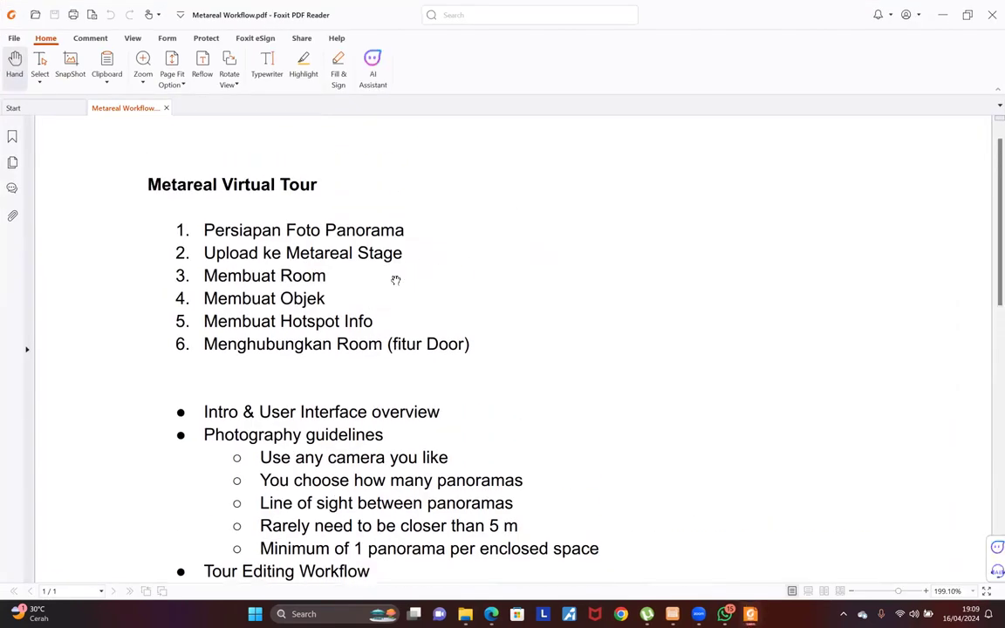
scroll(426, 301, up, 1)
scroll(428, 300, down, 3)
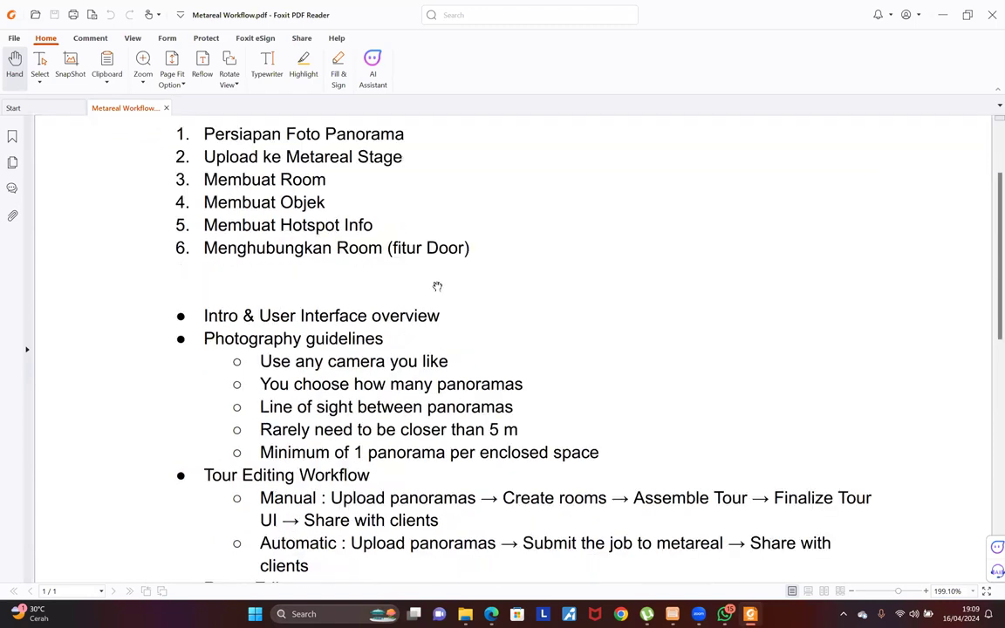
scroll(381, 332, up, 1)
scroll(381, 332, down, 1)
scroll(314, 278, up, 1)
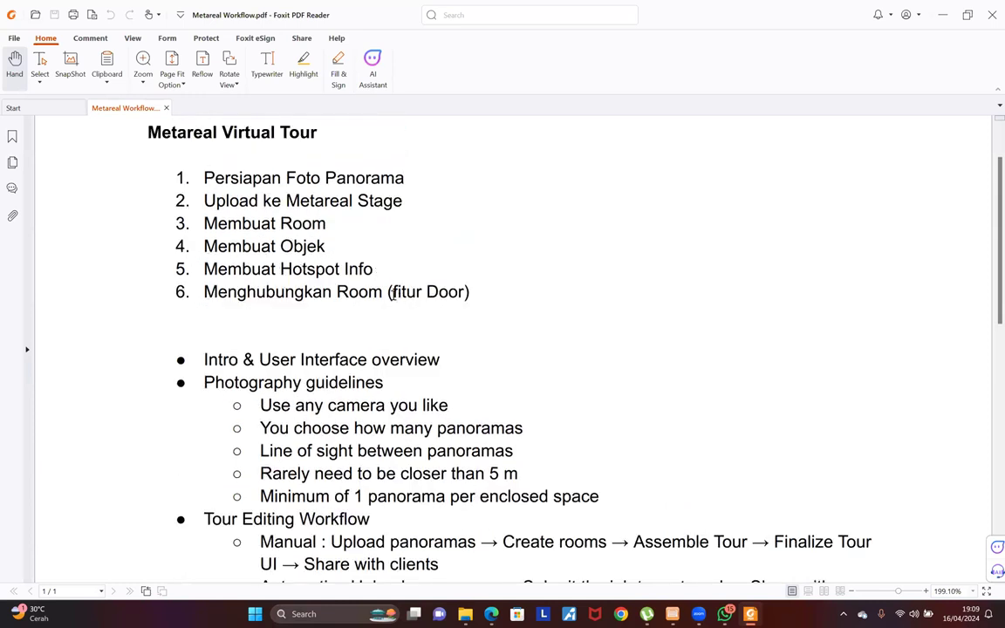
scroll(612, 347, down, 2)
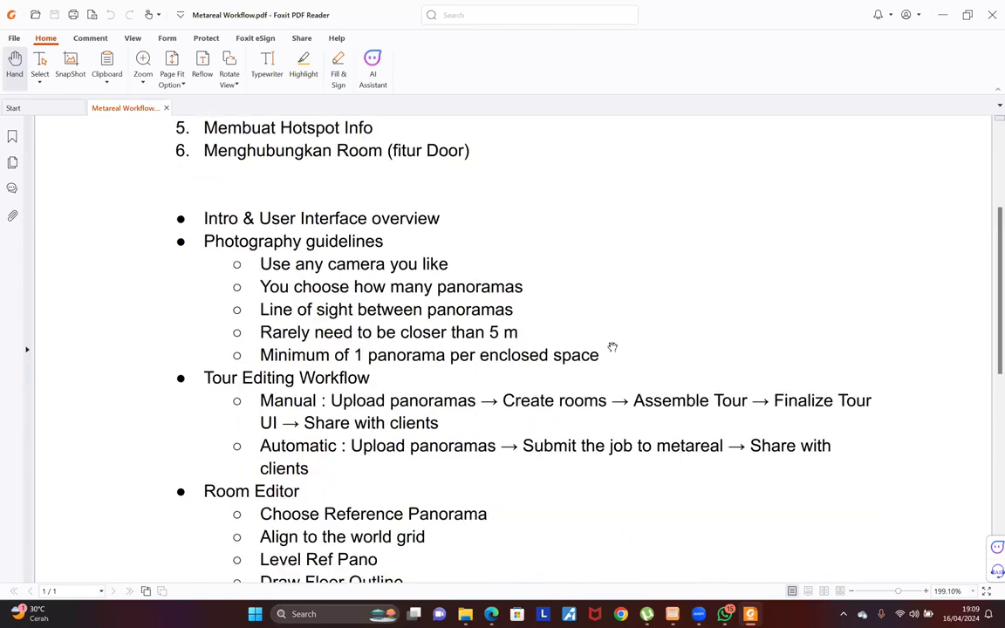
scroll(612, 347, down, 1)
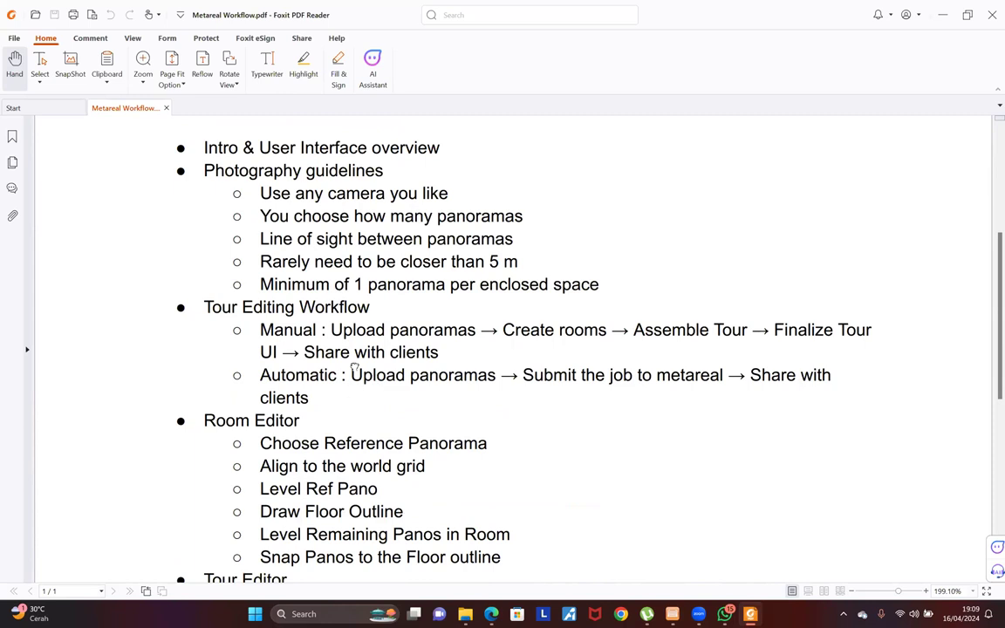
scroll(296, 266, down, 1)
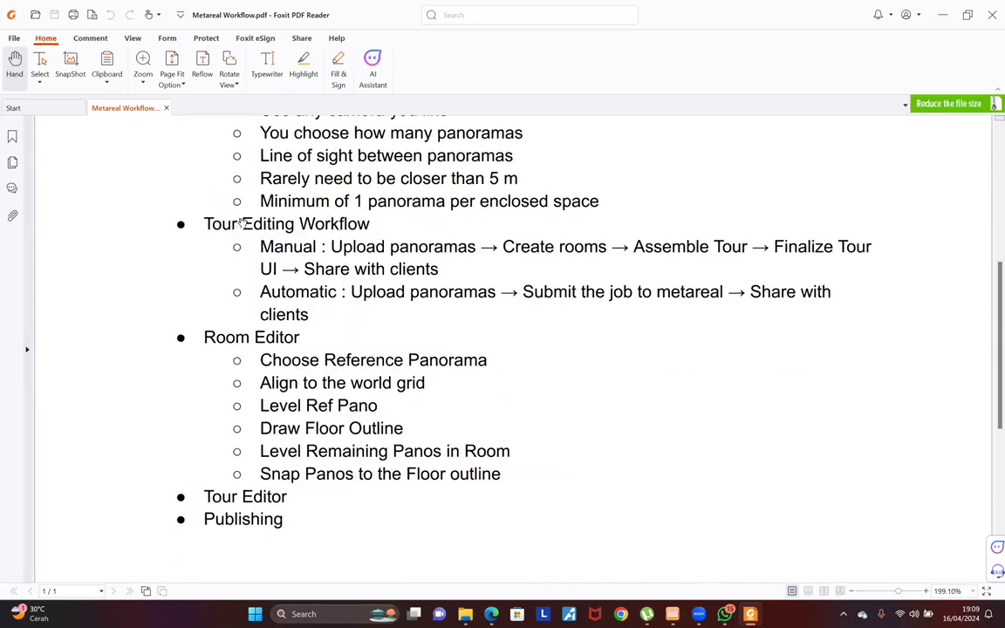
drag(498, 274, 499, 303)
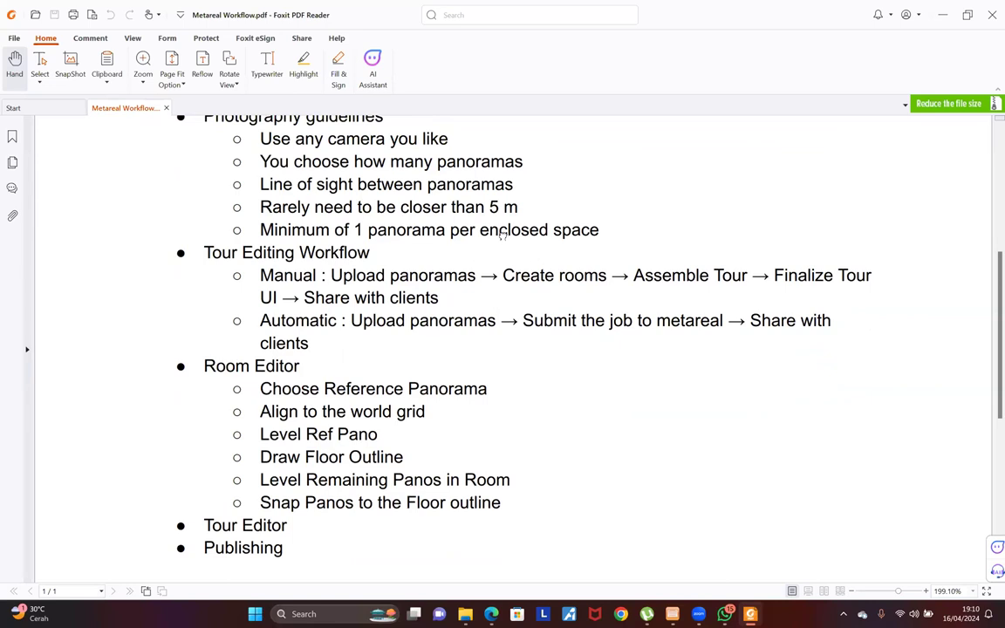
scroll(498, 225, down, 1)
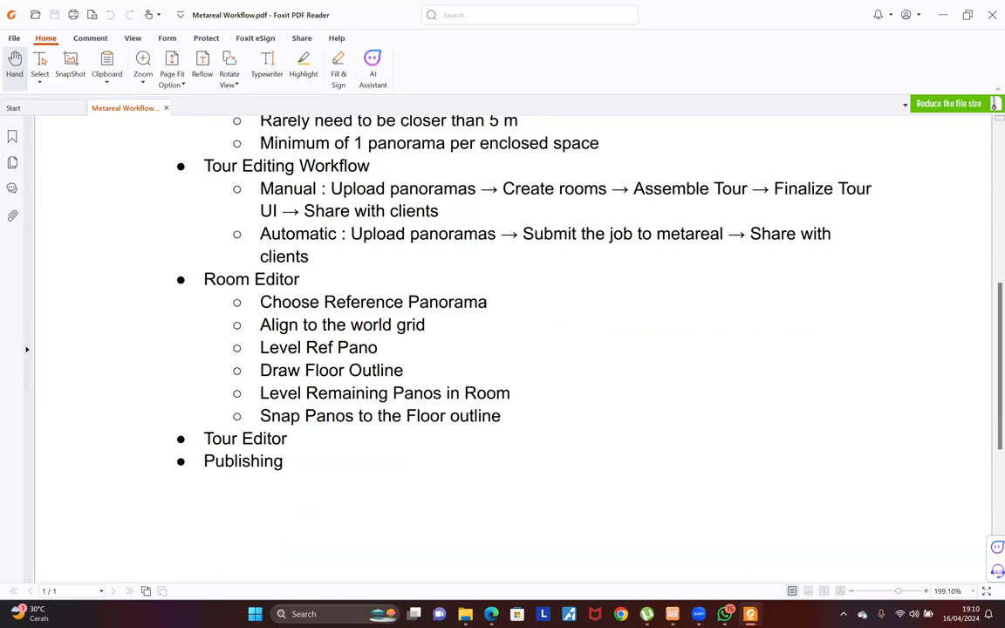
click(943, 15)
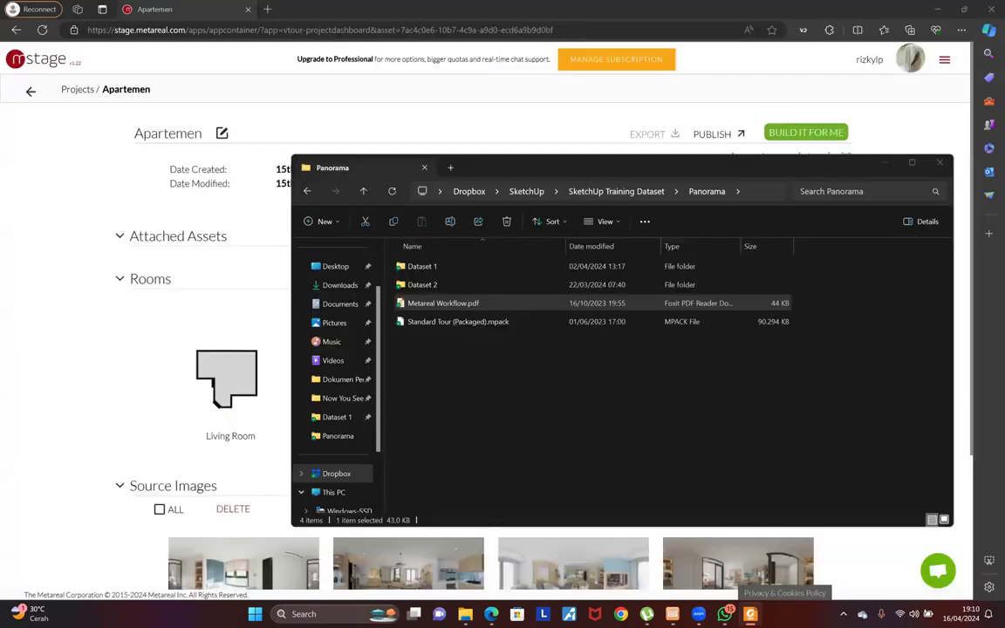
Bring the Apartemen project page forward and open its tour editor
click(61, 315)
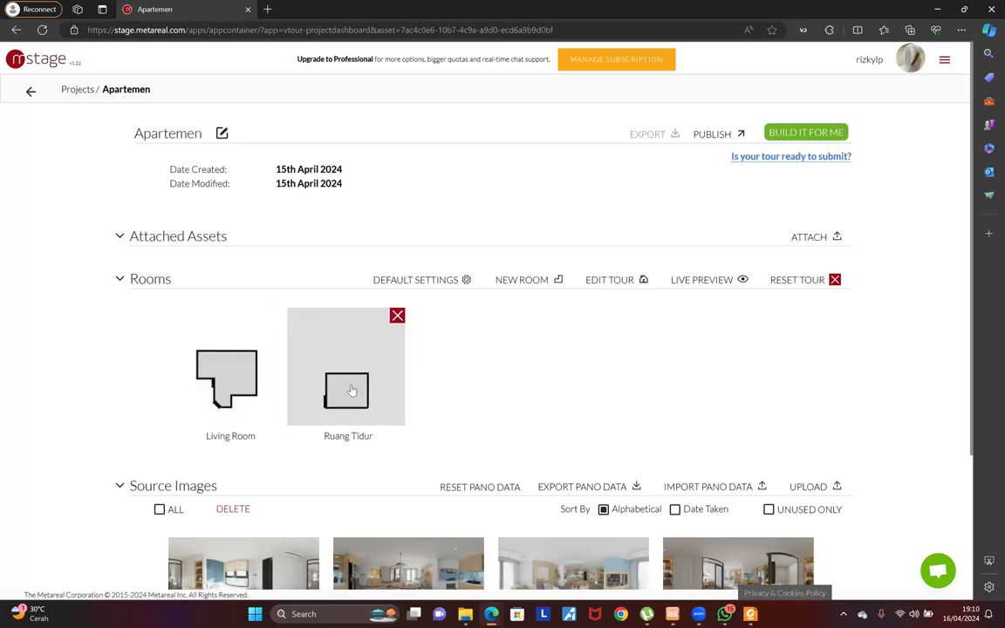
click(611, 281)
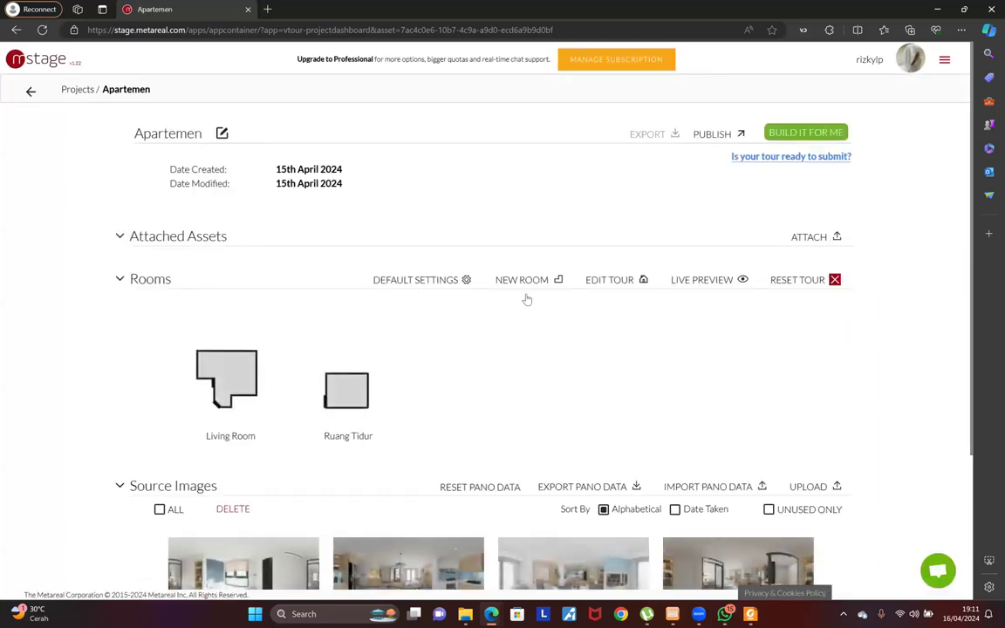
Open the Ruang Tidur room in the room editor
click(348, 403)
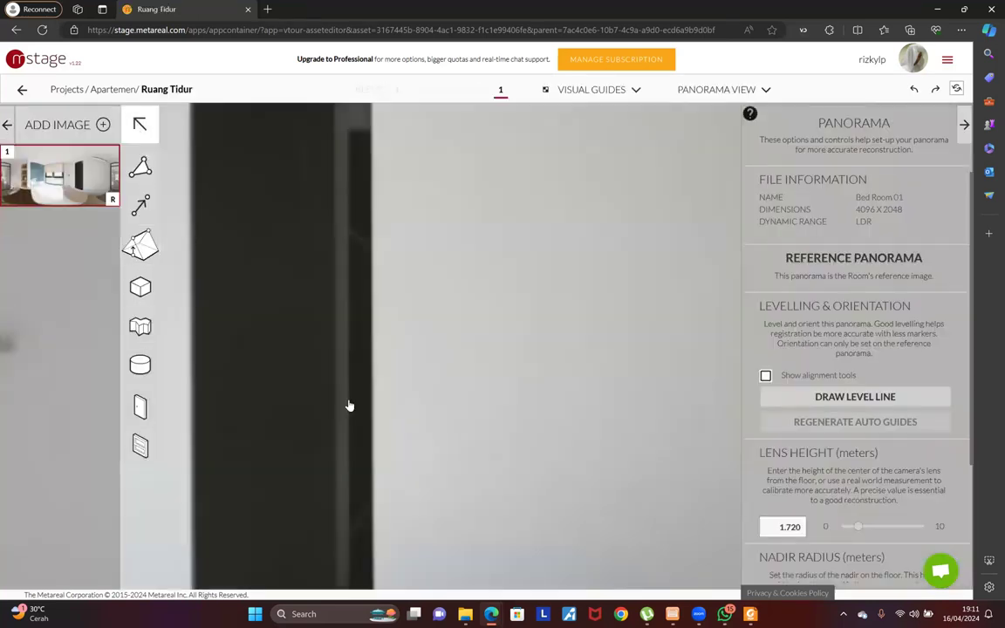
scroll(880, 436, down, 2)
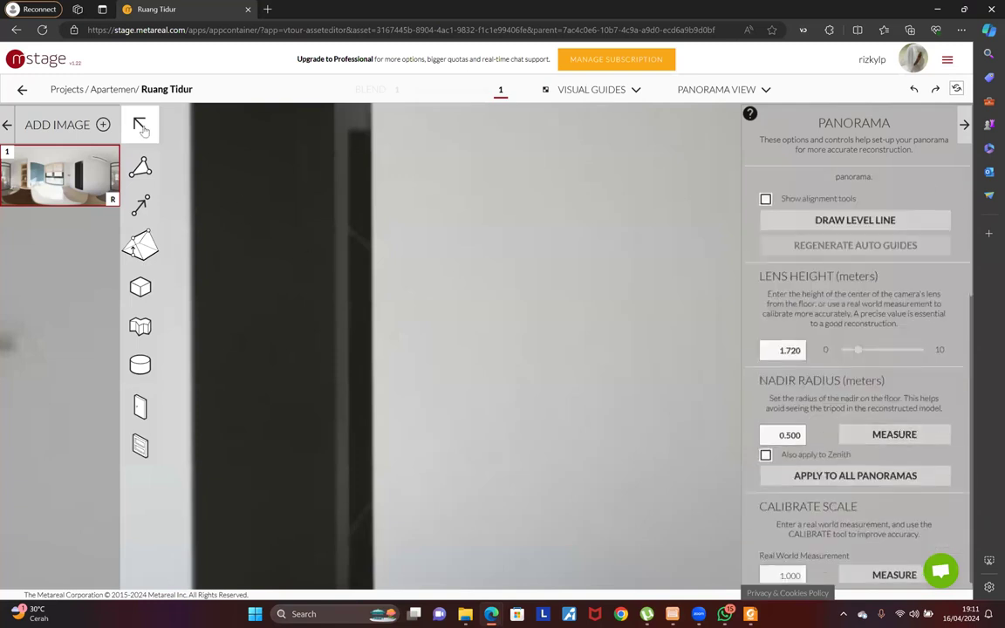
scroll(811, 253, up, 2)
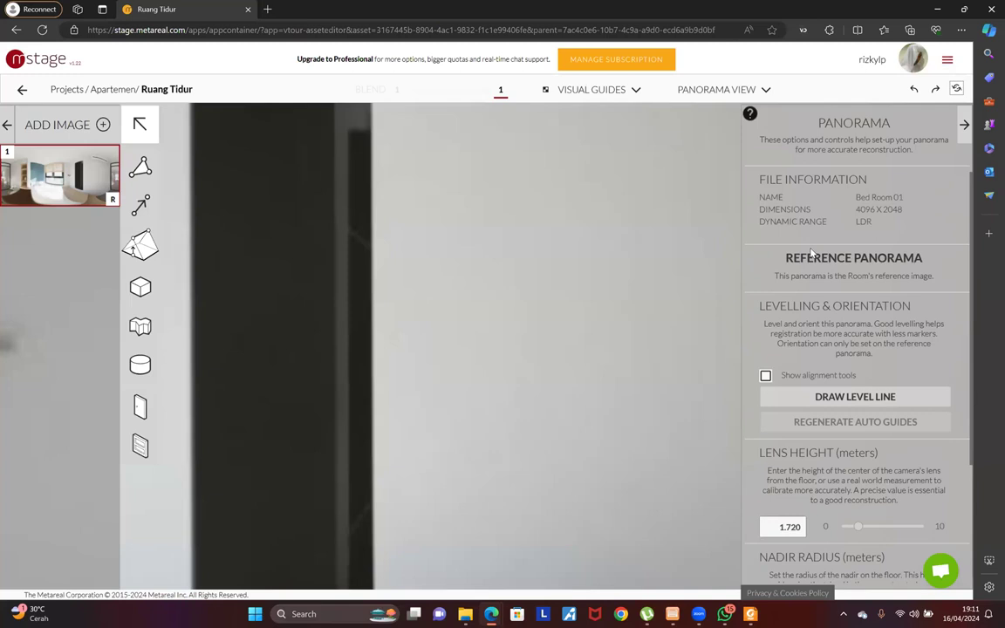
scroll(820, 280, down, 2)
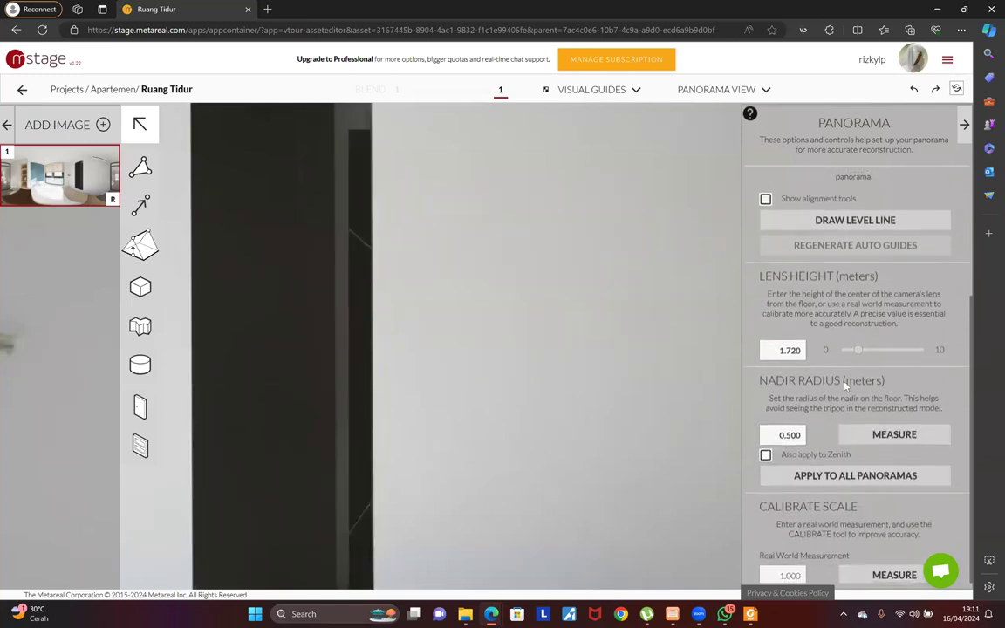
Rotate and tilt the bedroom panorama to face the glass door with its floor edge visible
drag(317, 289, 379, 432)
drag(486, 441, 397, 385)
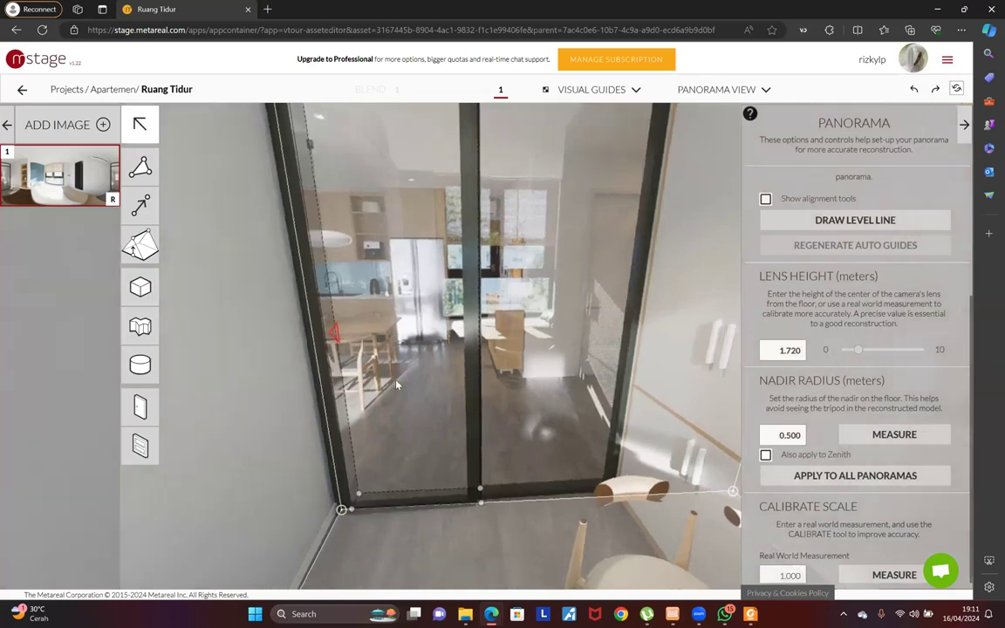
drag(517, 370, 311, 431)
drag(308, 472, 354, 355)
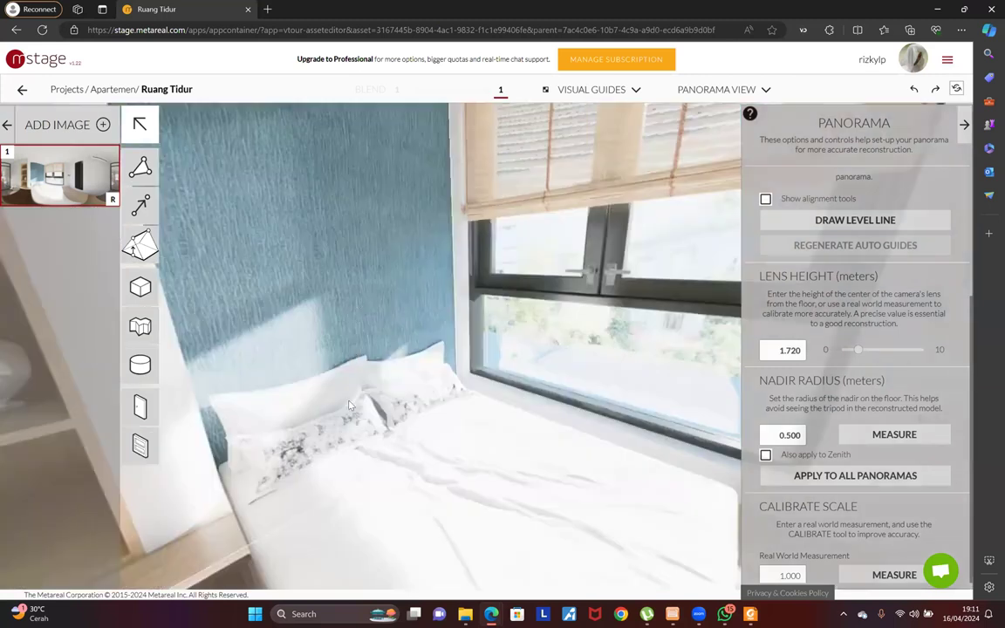
drag(349, 406, 546, 351)
drag(410, 330, 398, 454)
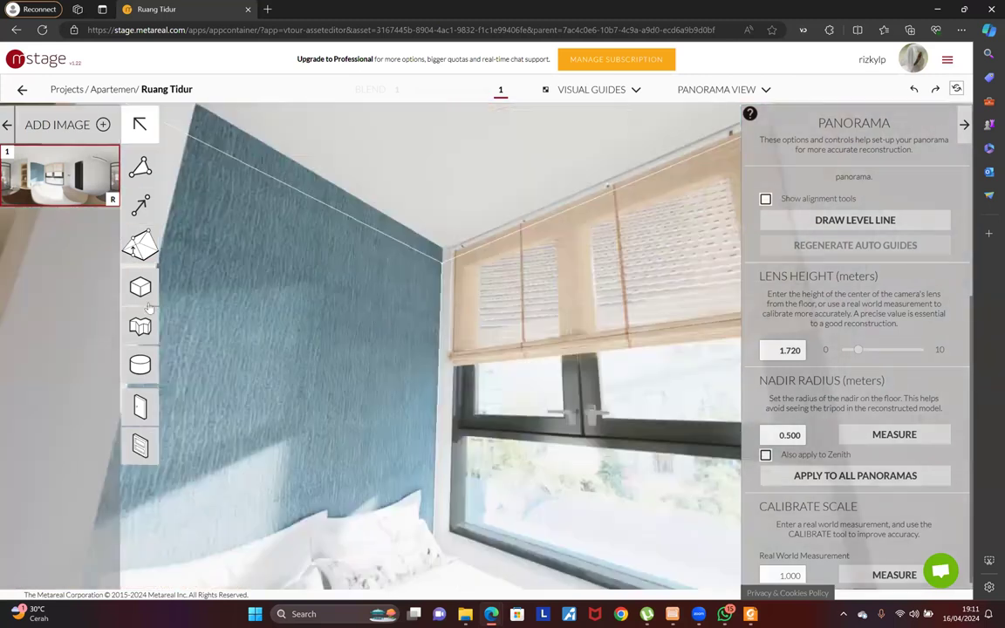
drag(279, 417, 545, 403)
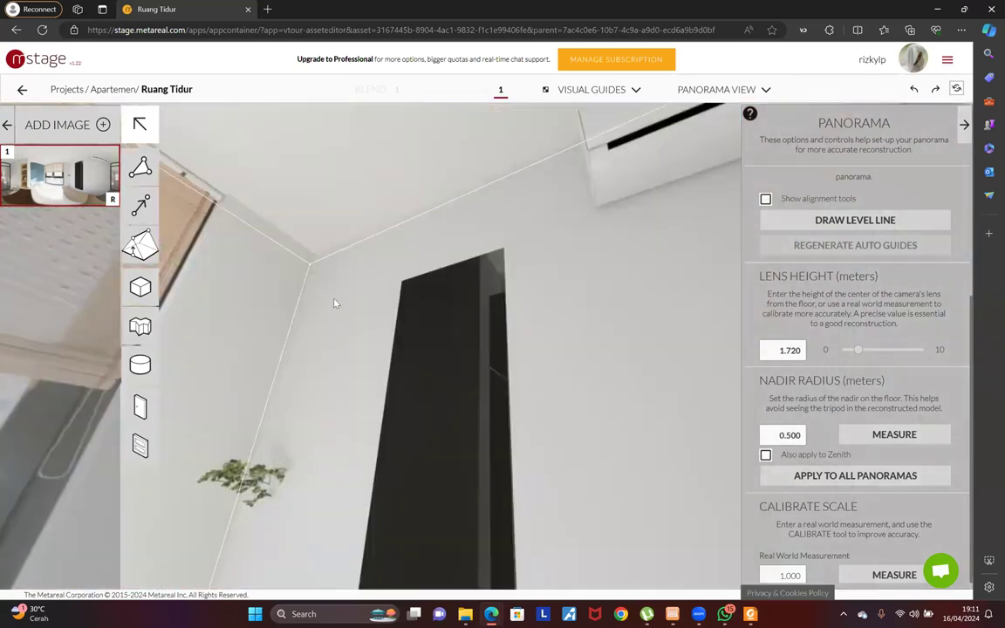
drag(338, 302, 581, 331)
drag(521, 304, 572, 440)
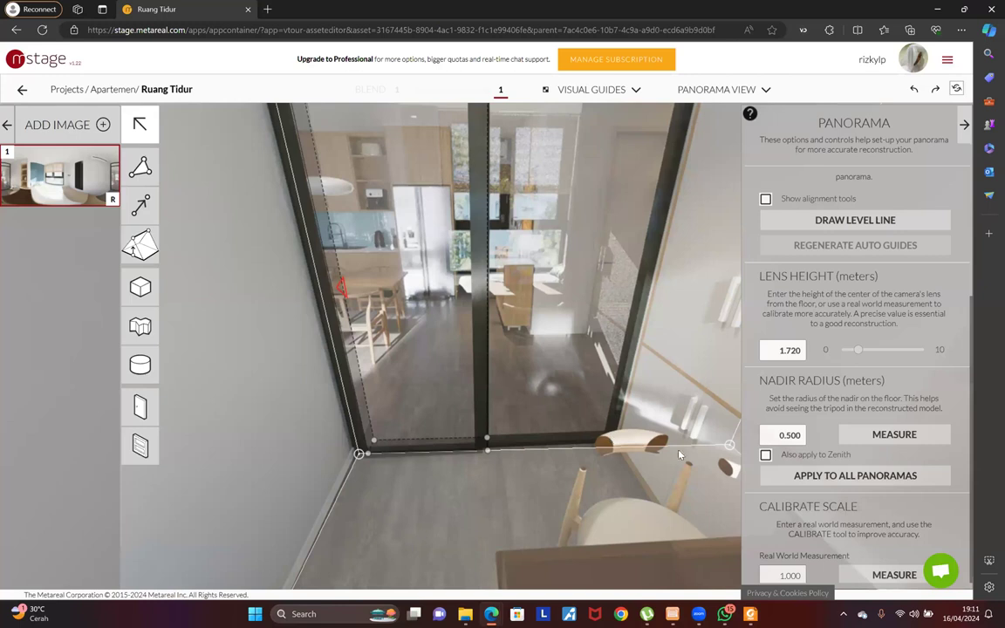
Select and commit the nadir radius value
double_click(790, 434)
scroll(822, 453, down, 1)
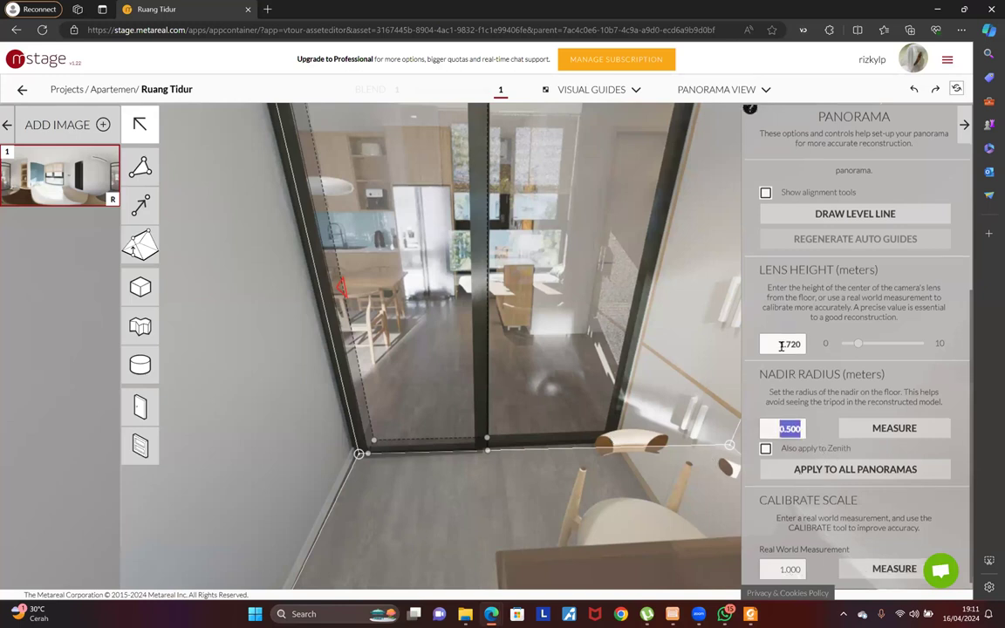
click(823, 446)
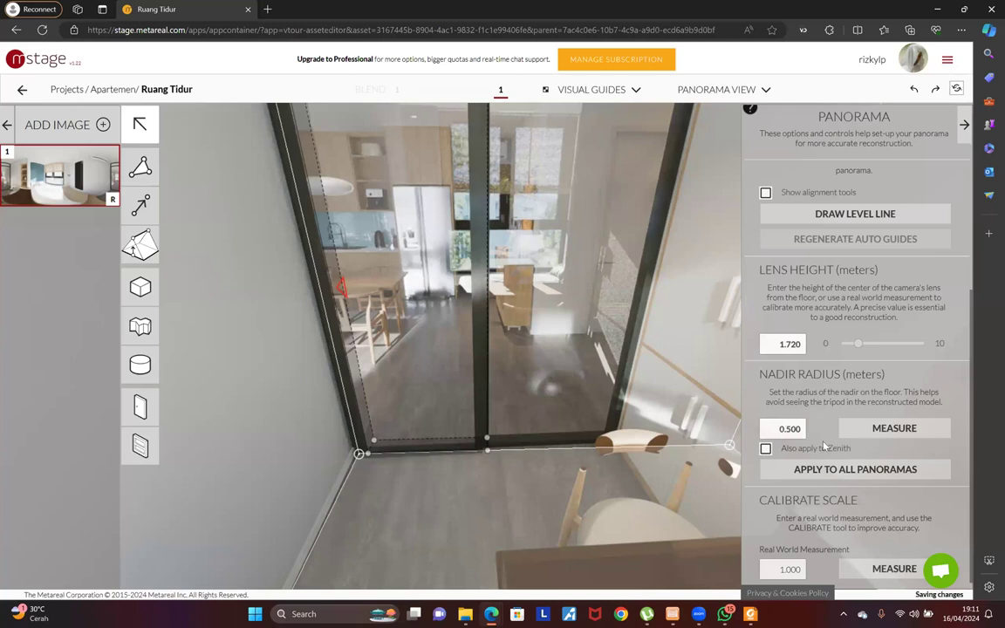
Enter a 1.5 m real-world measurement and measure along the floor edge under the glass door
click(768, 569)
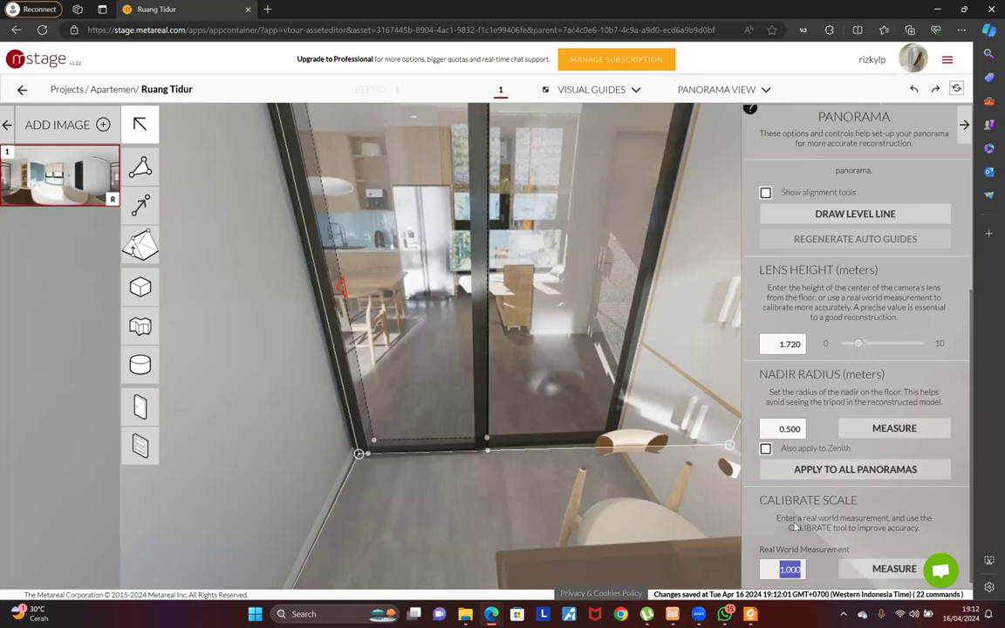
text(1.5)
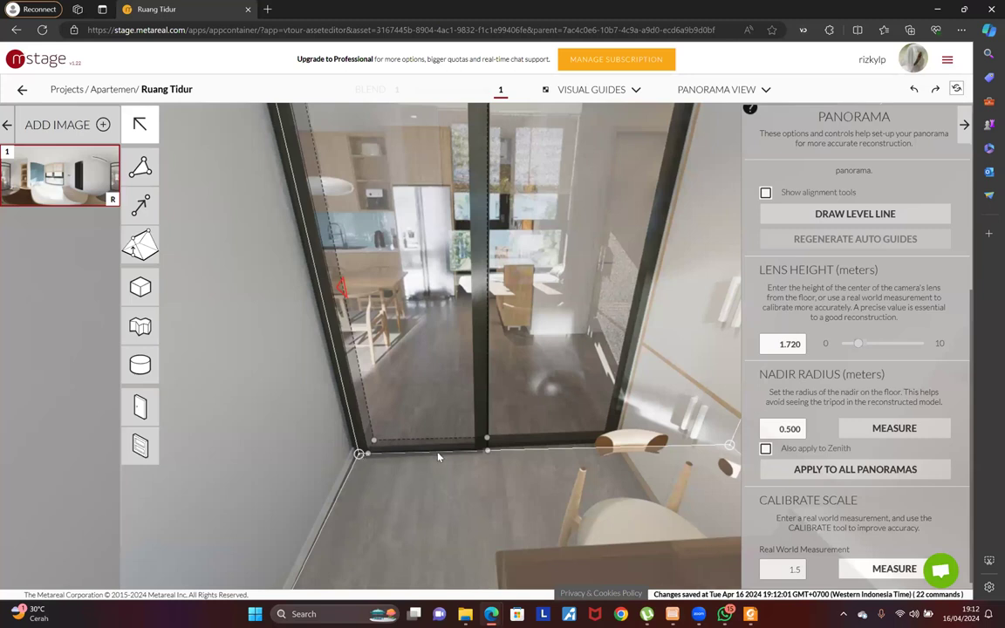
drag(358, 454, 616, 448)
Apply the 1.50 m scale calibration, then open the Apartemen project in a new tab
click(561, 507)
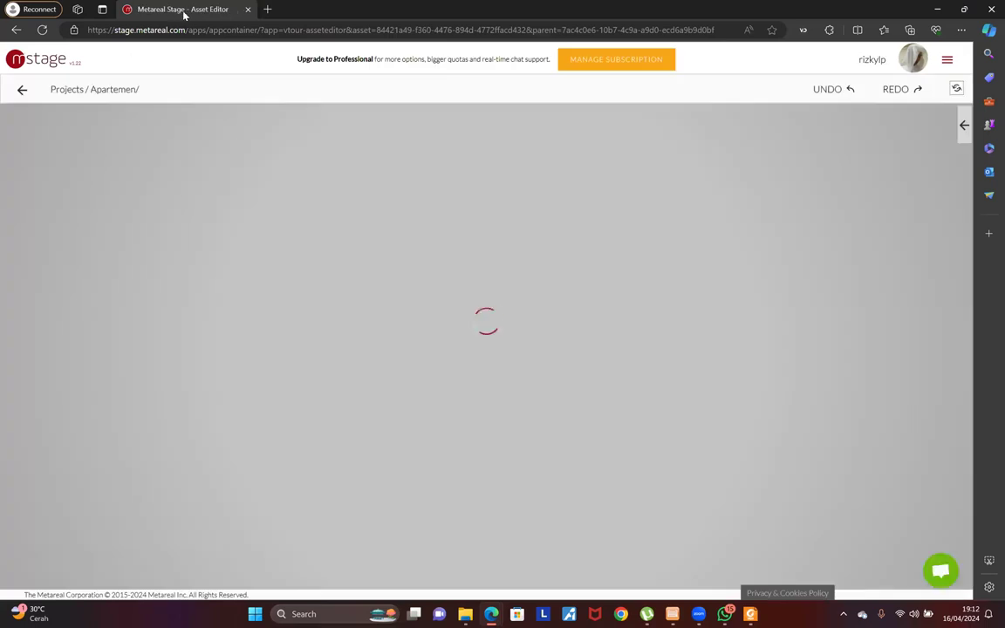
click(269, 11)
text(stage)
key(Return)
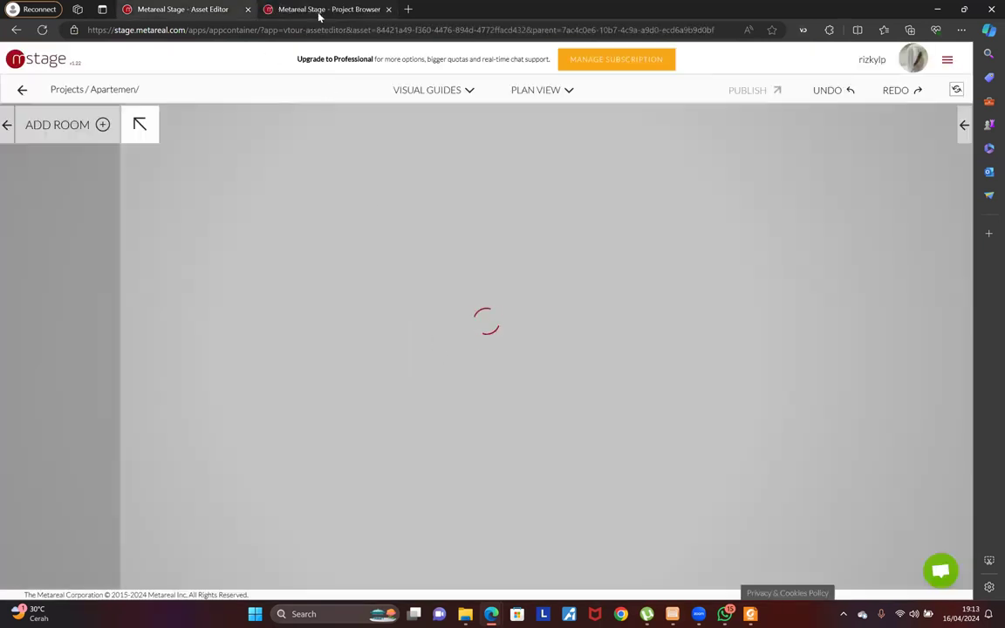
click(319, 12)
click(147, 259)
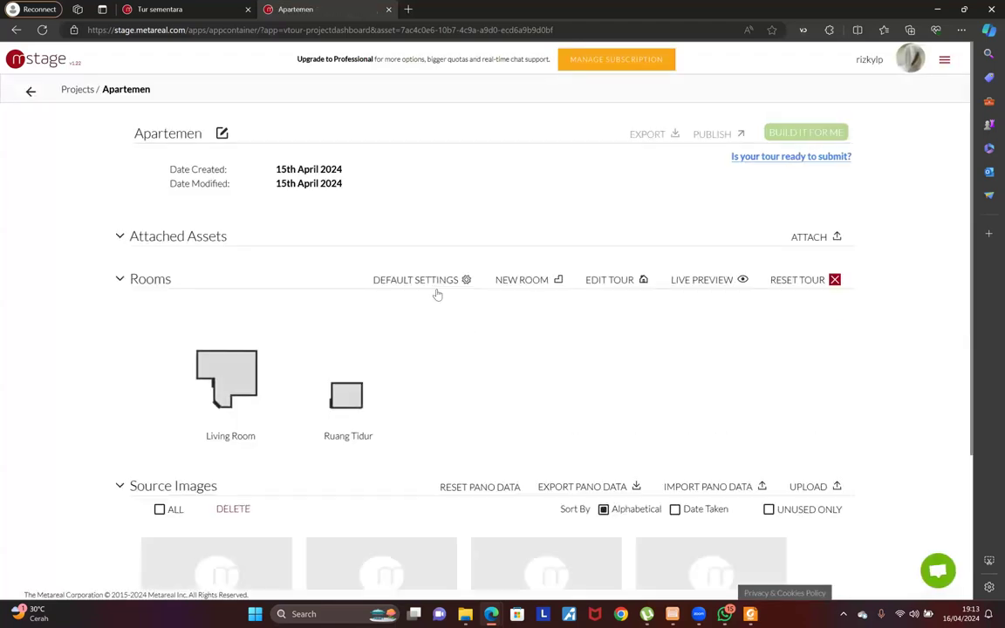
Switch to the Tur sementara plan and confirm regenerating all 3D models and texture data
click(169, 12)
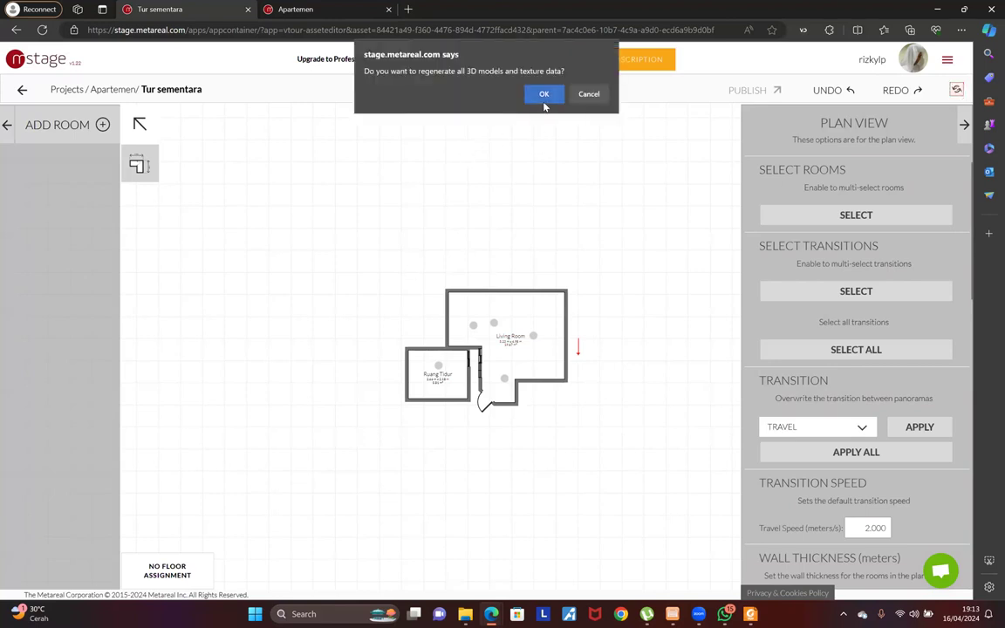
click(543, 98)
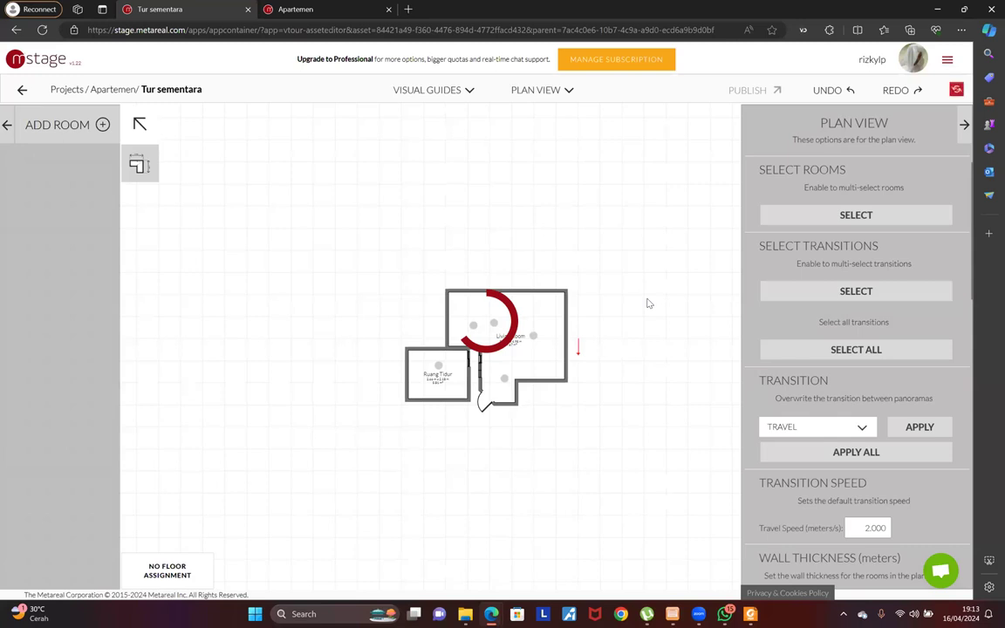
mouse_move(700, 616)
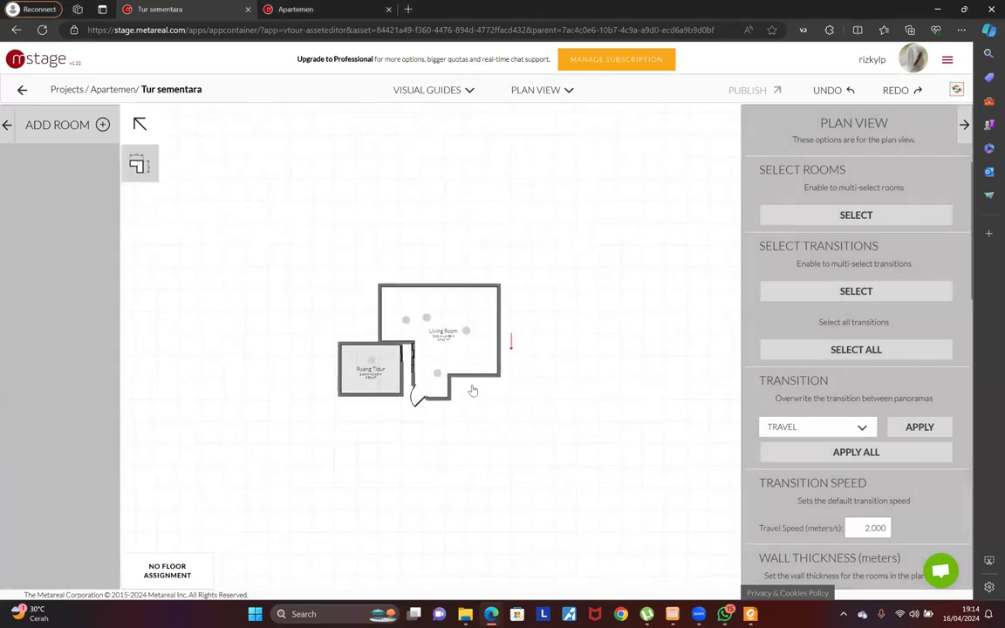
Delete Ruang Tidur from the floor plan, then place it back beside the Living Room
drag(473, 391, 543, 400)
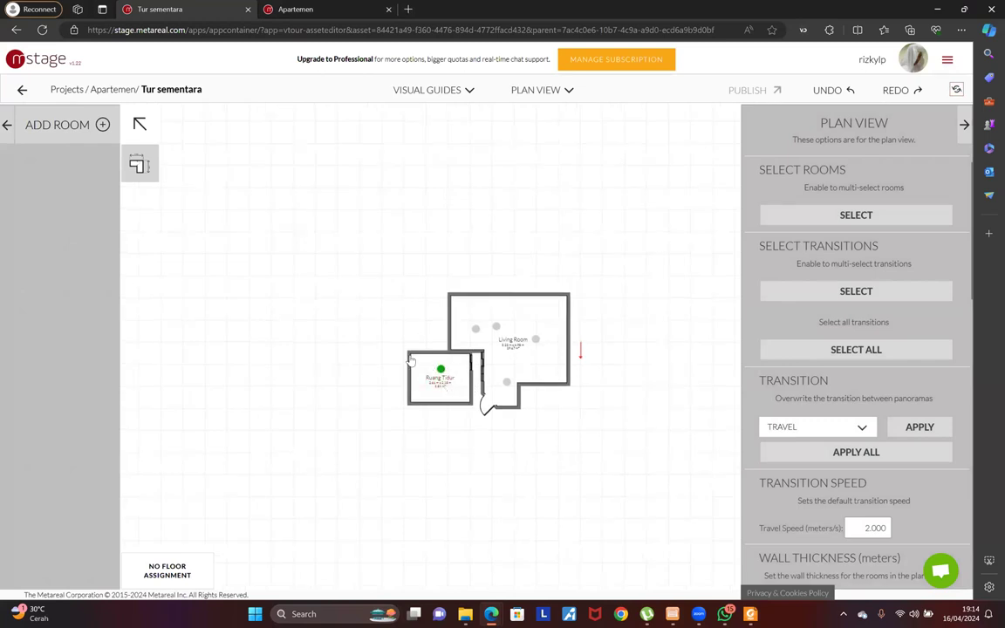
drag(441, 373, 518, 406)
click(518, 406)
key(Delete)
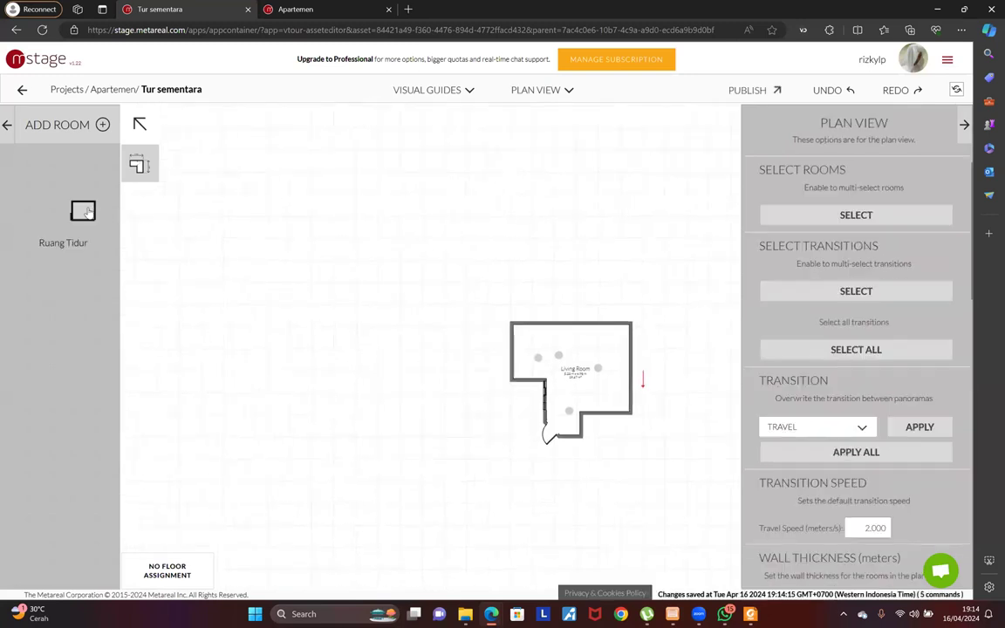
drag(86, 212, 514, 427)
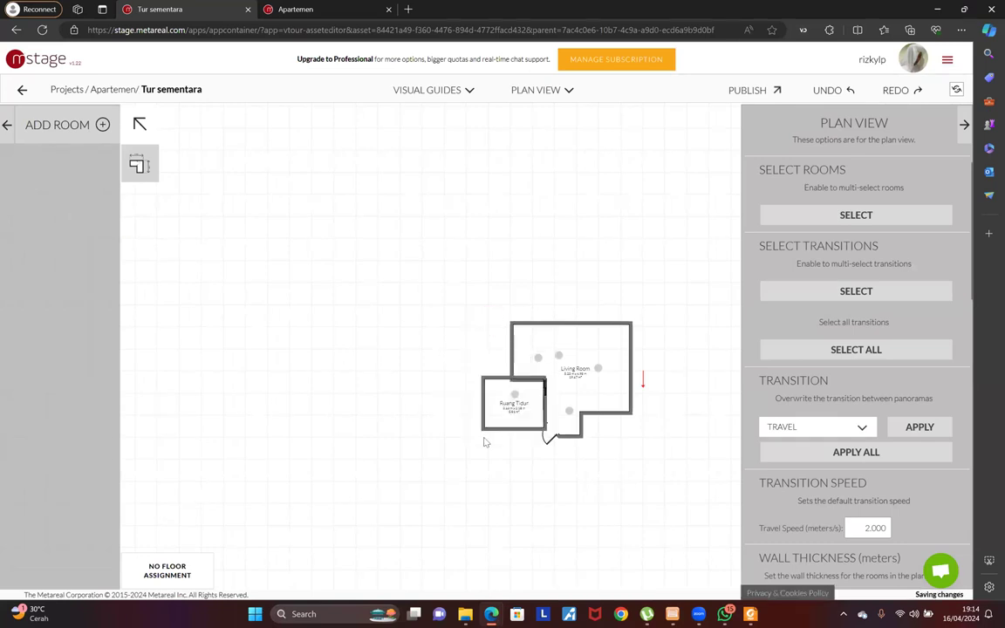
Reselect Ruang Tidur on the plan and delete it again, returning it to unplaced rooms
drag(559, 397, 430, 351)
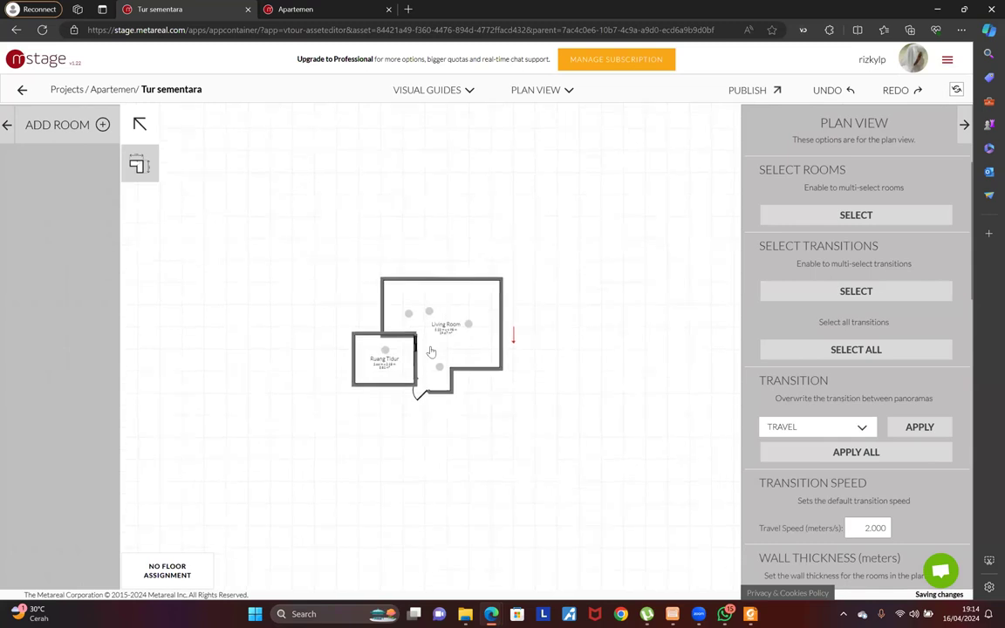
scroll(430, 351, up, 5)
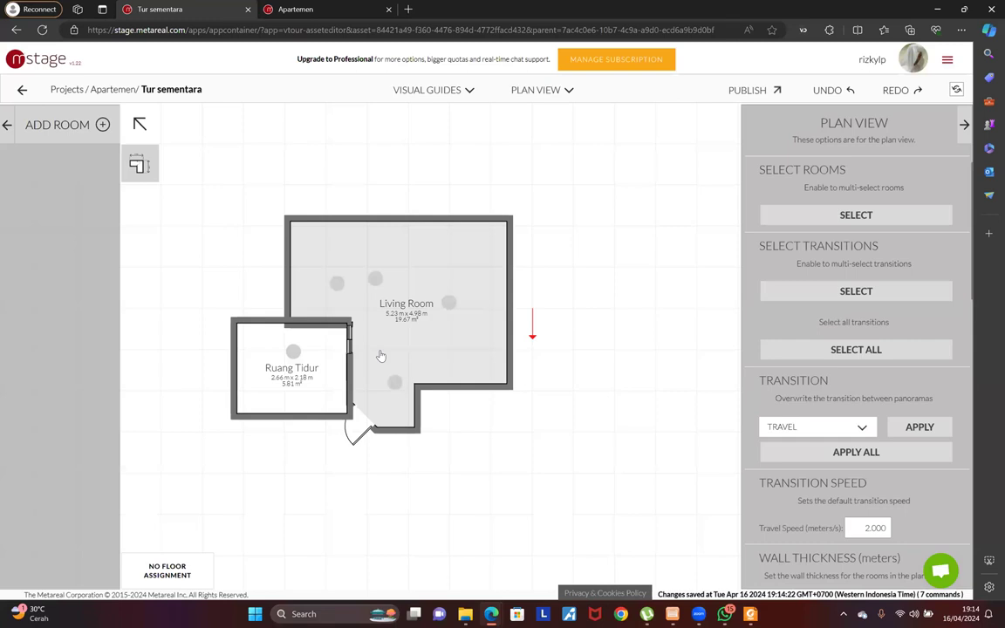
scroll(326, 337, up, 5)
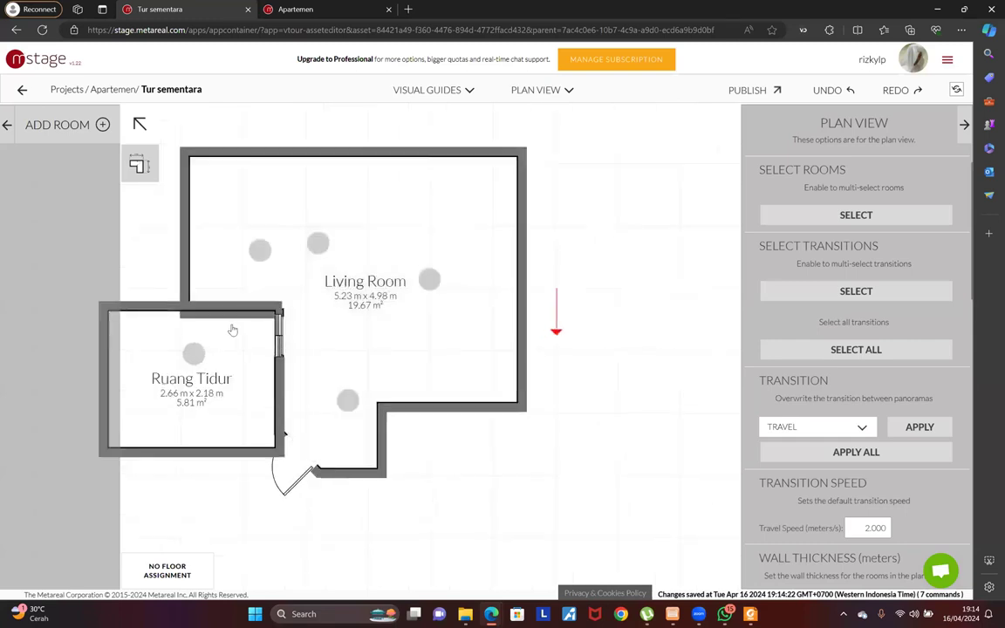
drag(240, 330, 465, 343)
scroll(386, 334, up, 2)
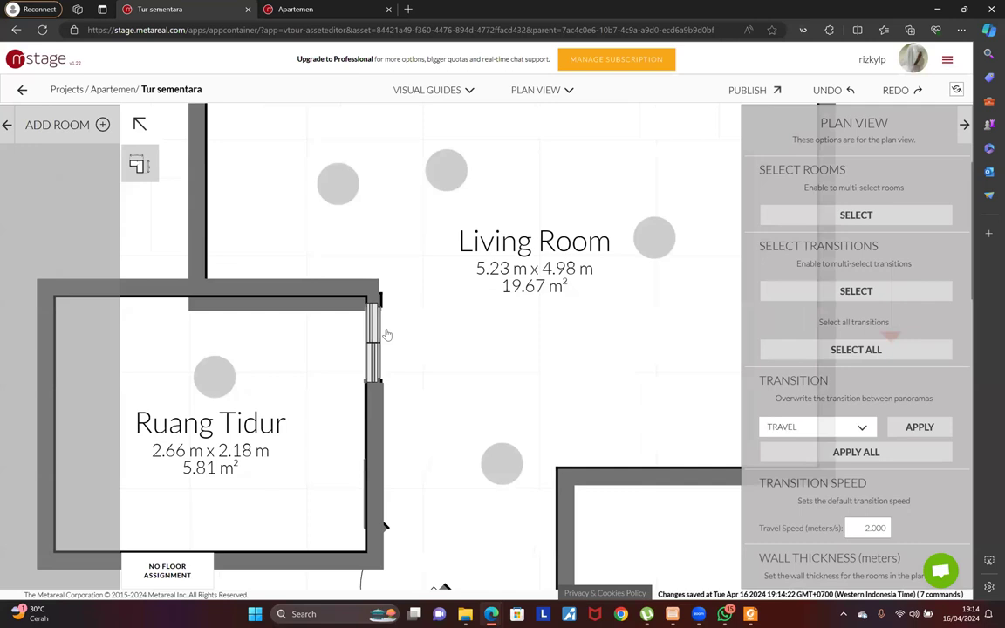
scroll(261, 326, down, 4)
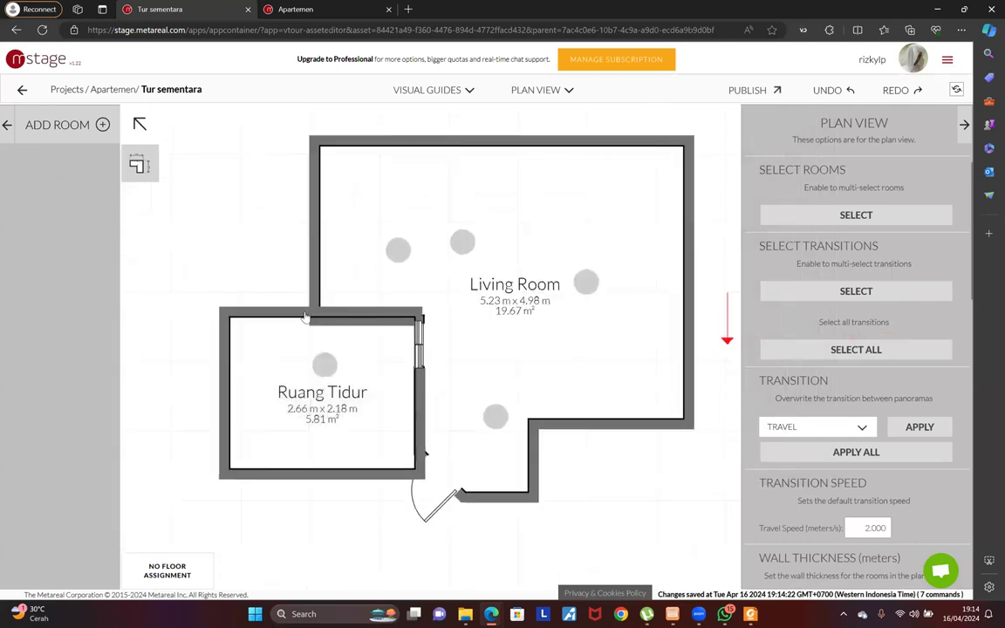
click(320, 373)
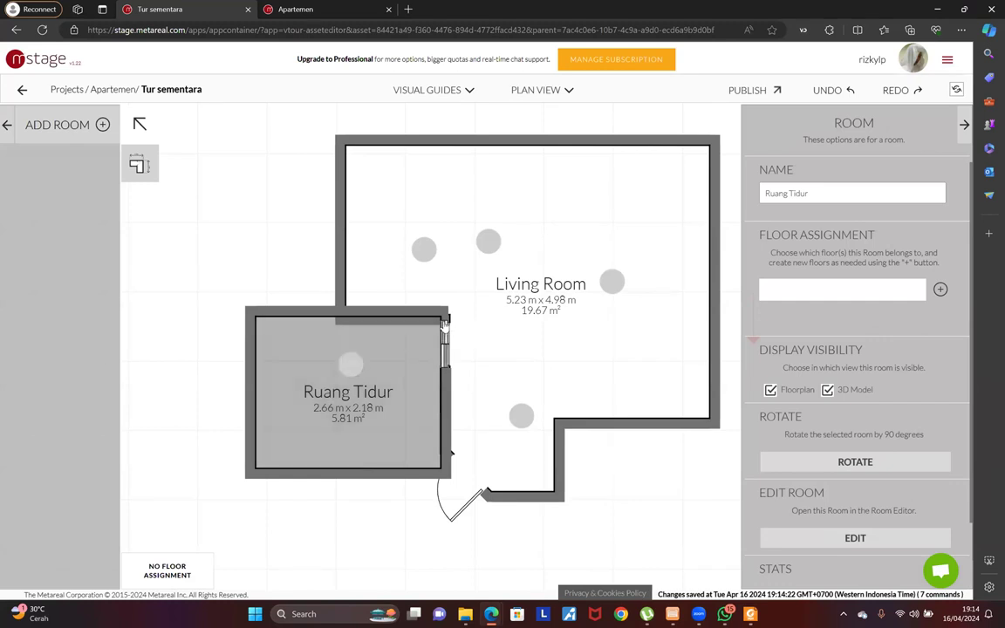
scroll(445, 325, up, 6)
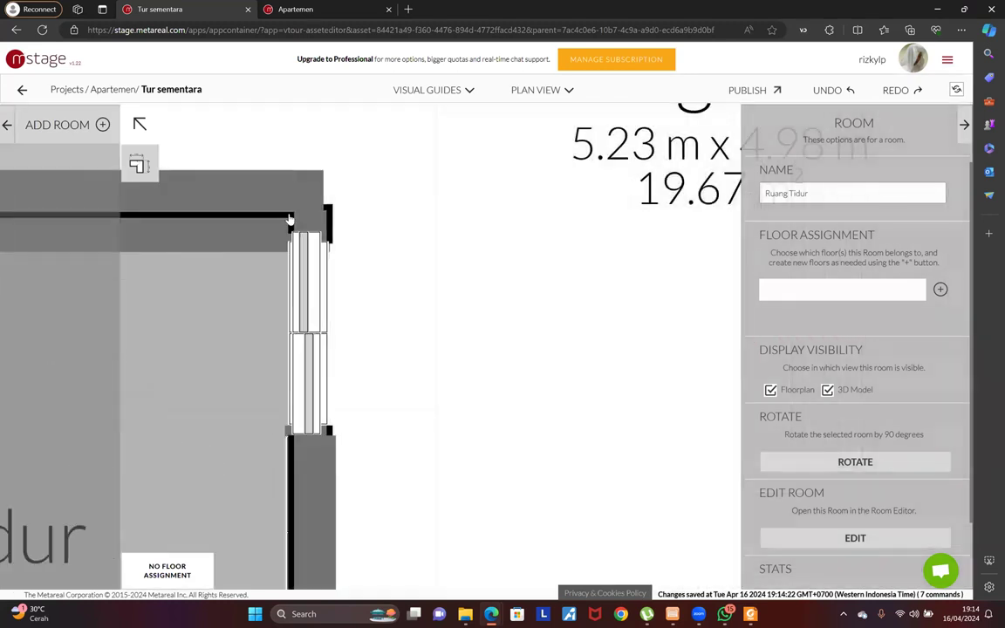
scroll(311, 249, down, 2)
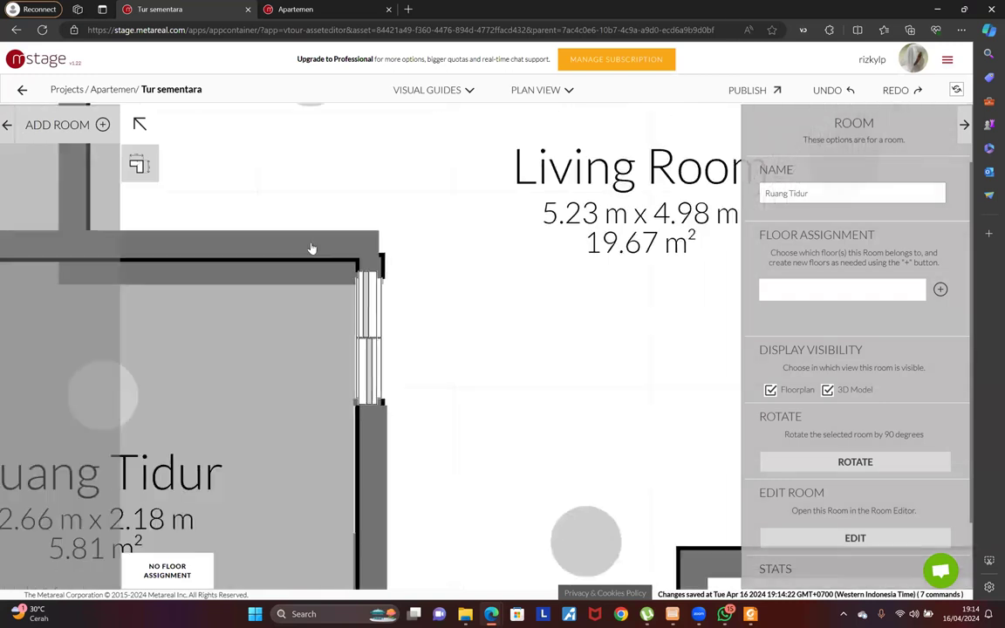
scroll(312, 249, down, 3)
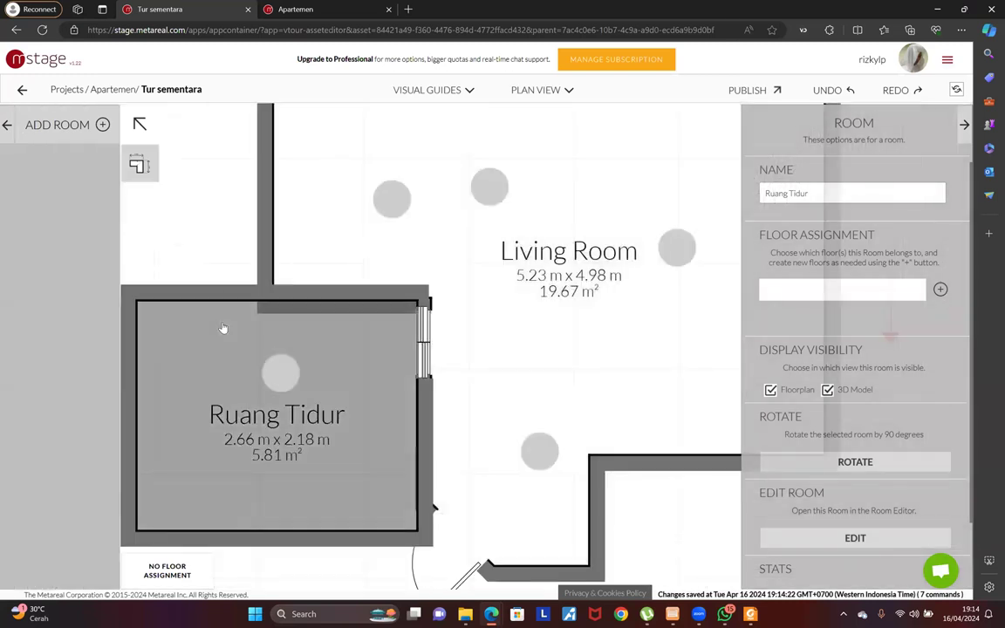
click(223, 328)
key(Delete)
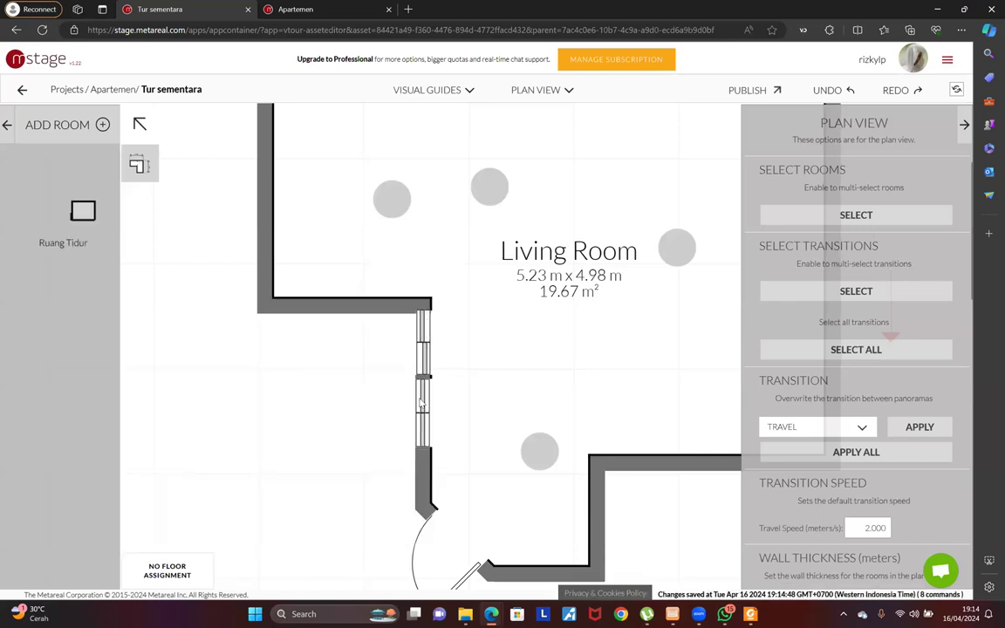
Open the Living Room editor and look through its four panoramas, ending on the first
click(348, 9)
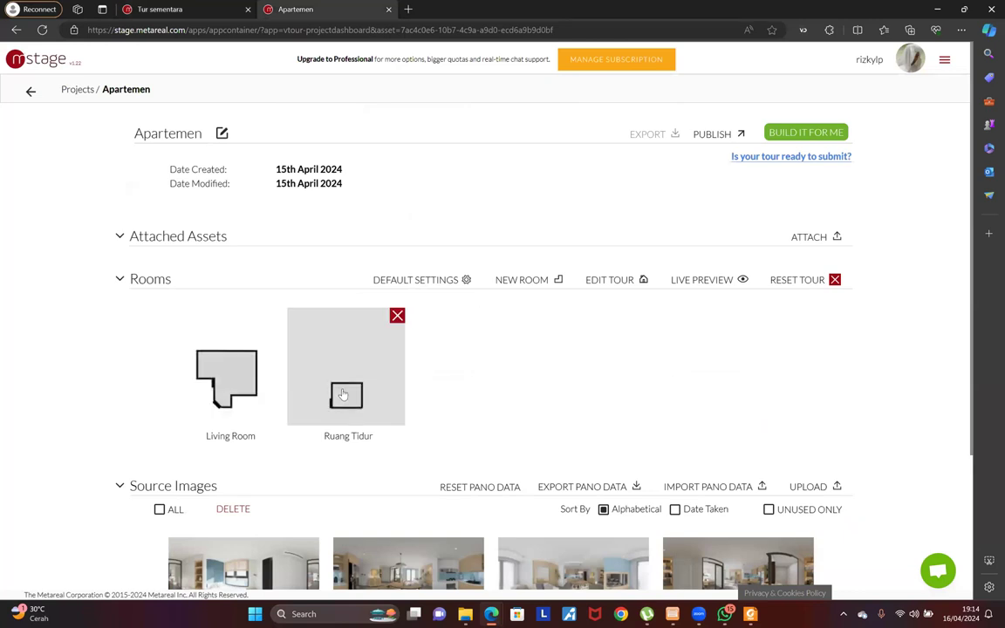
click(226, 378)
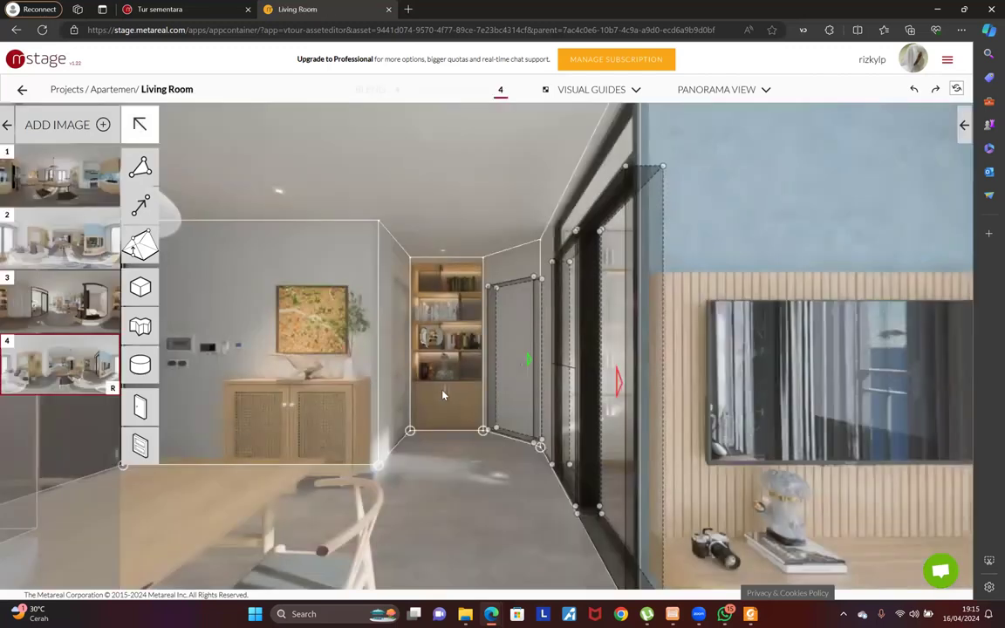
drag(527, 494, 82, 287)
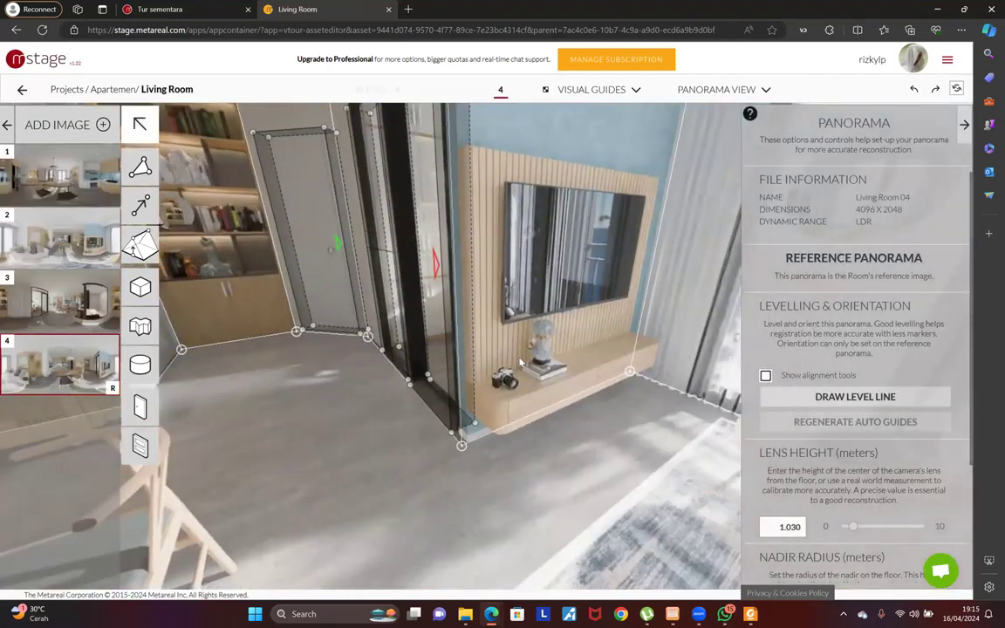
click(61, 301)
drag(600, 463, 515, 439)
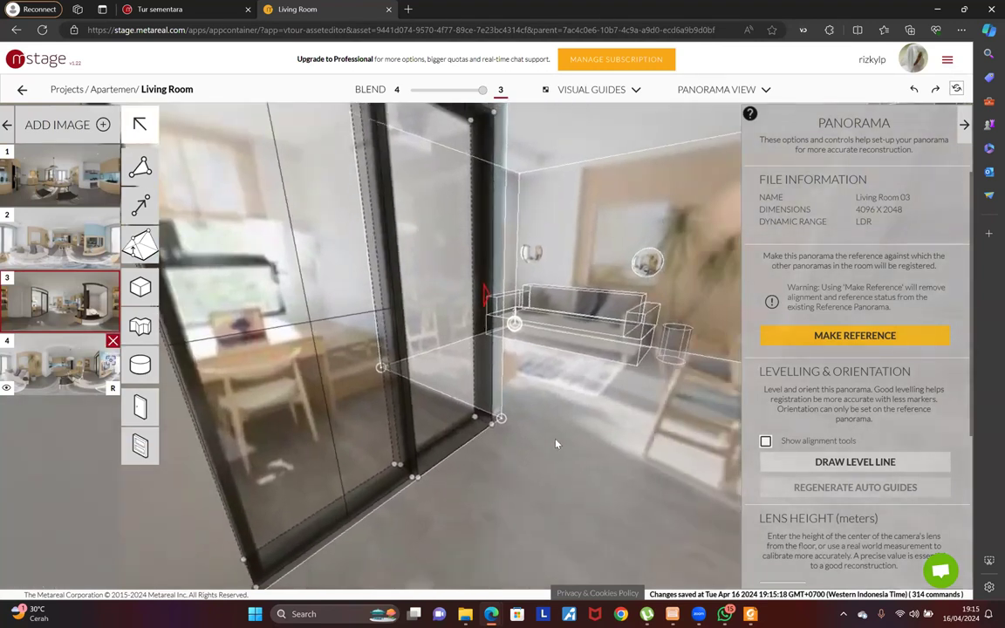
click(80, 366)
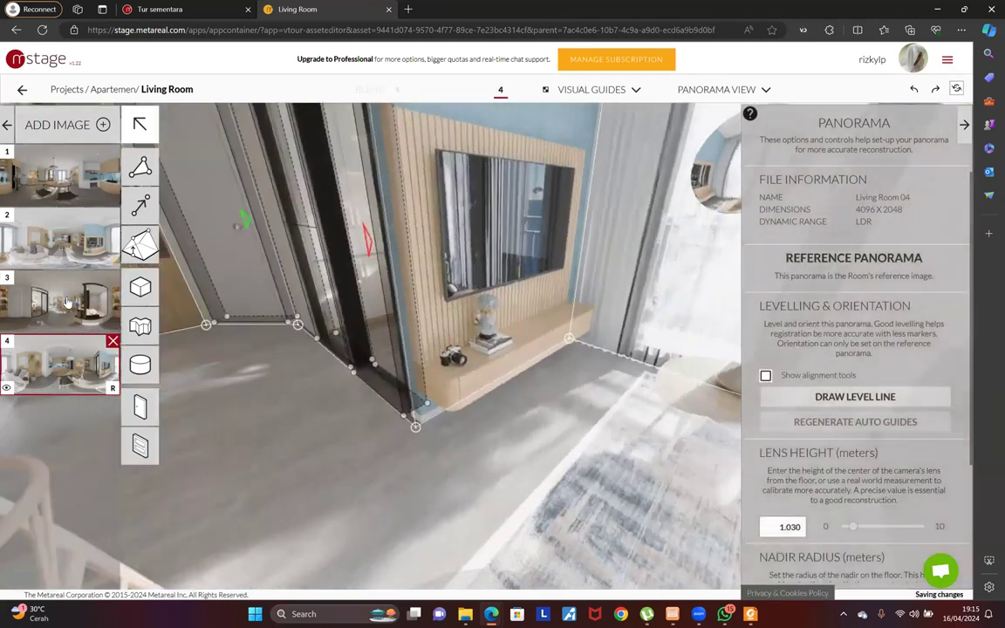
click(68, 302)
click(67, 222)
click(67, 201)
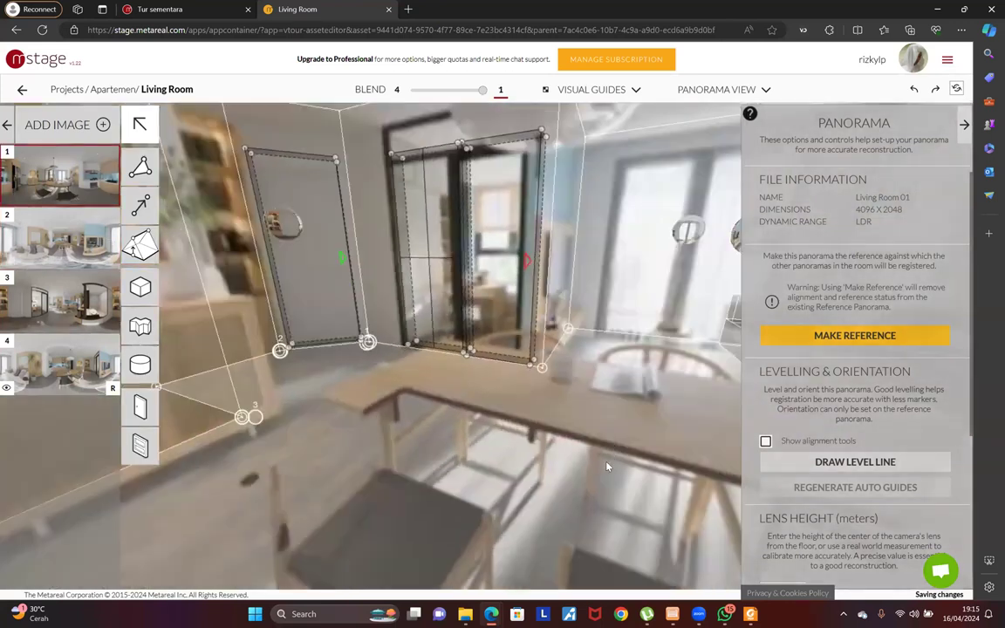
Slide the ke Ruang Tidur door slightly left along the wall and deselect it
drag(609, 467, 593, 512)
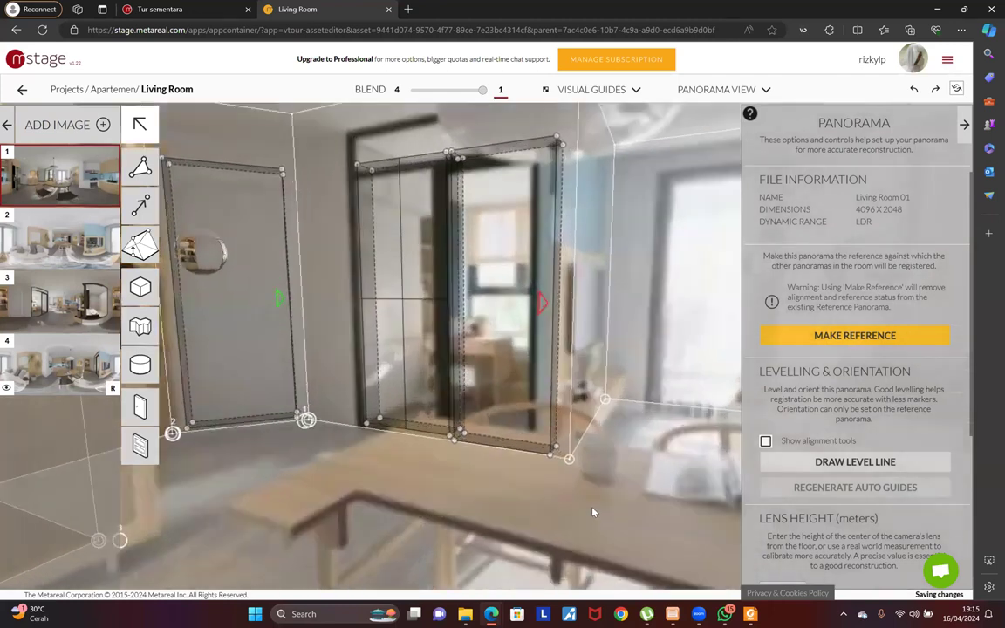
scroll(593, 512, up, 4)
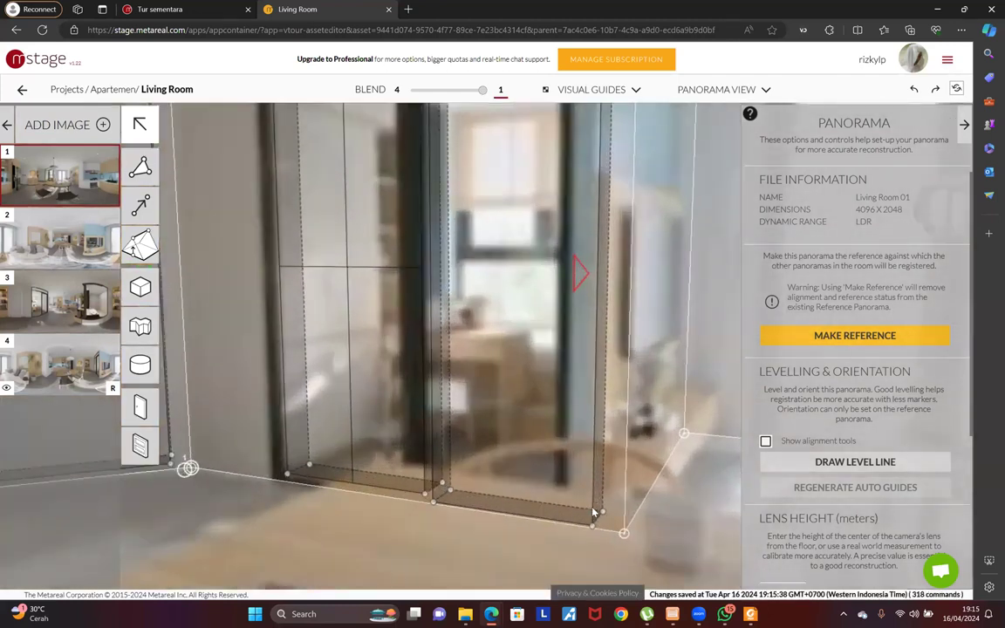
click(592, 512)
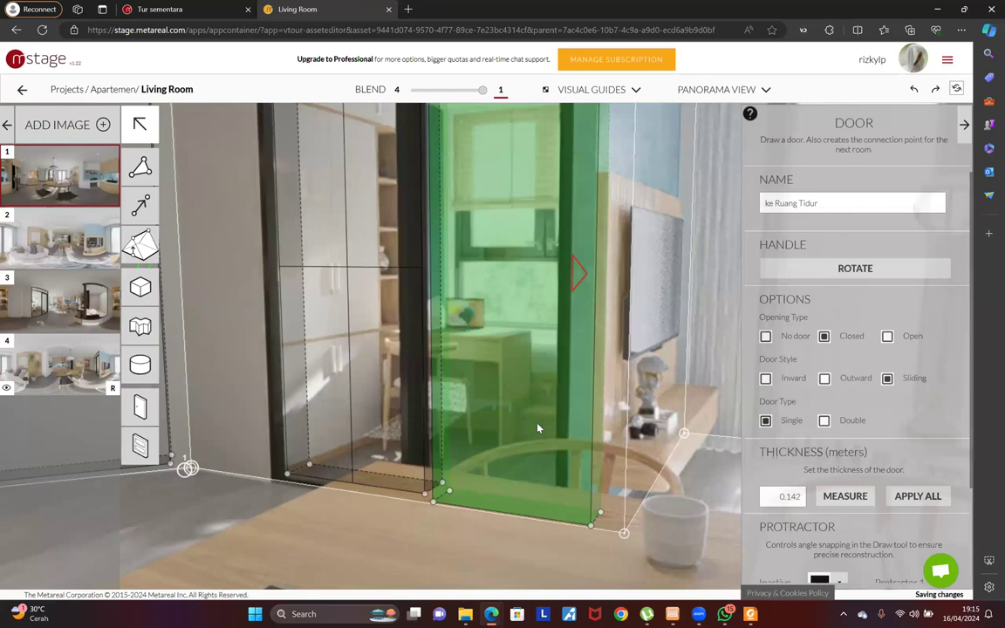
drag(534, 415, 527, 416)
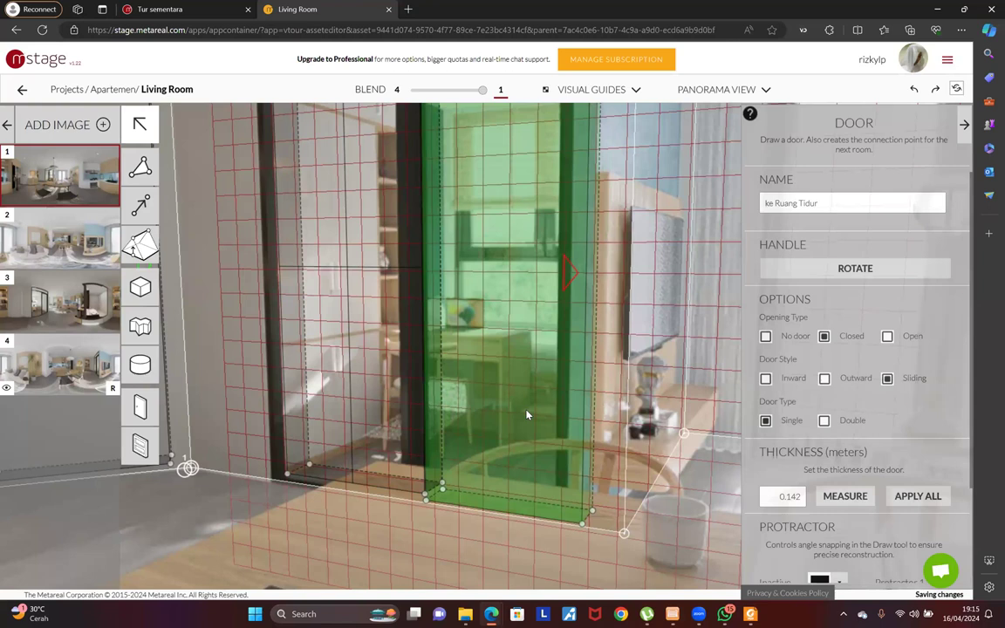
click(642, 548)
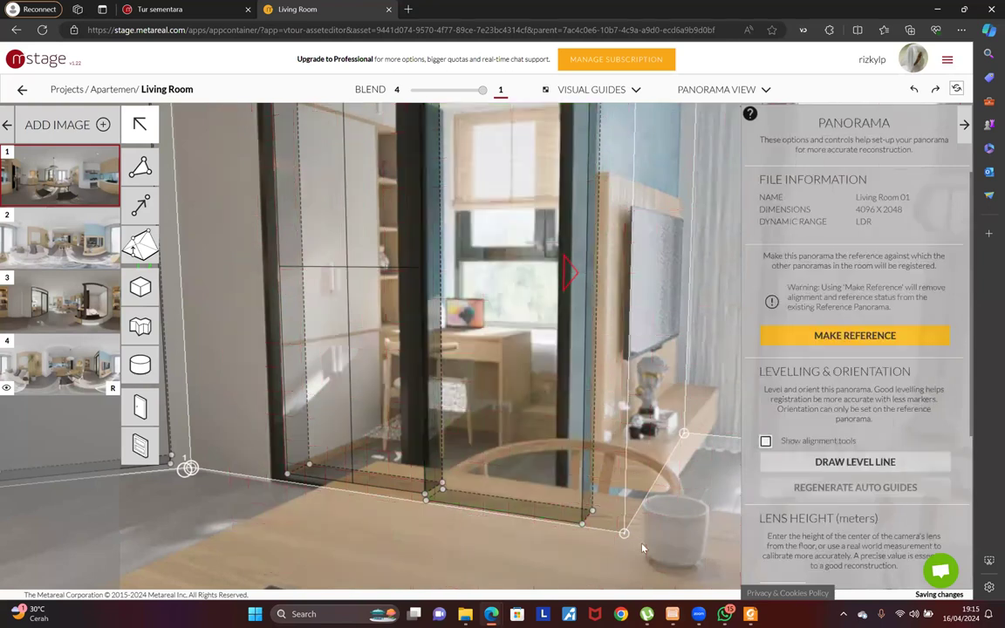
scroll(566, 512, down, 5)
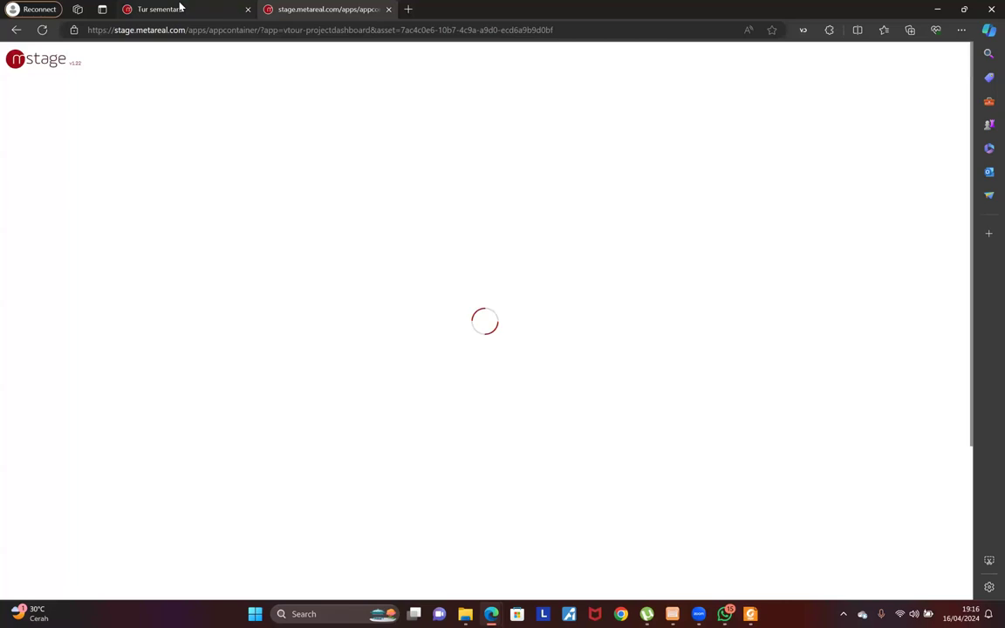
Delete the Living Room from the Tur sementara floor plan, then drag it back onto the canvas
click(179, 9)
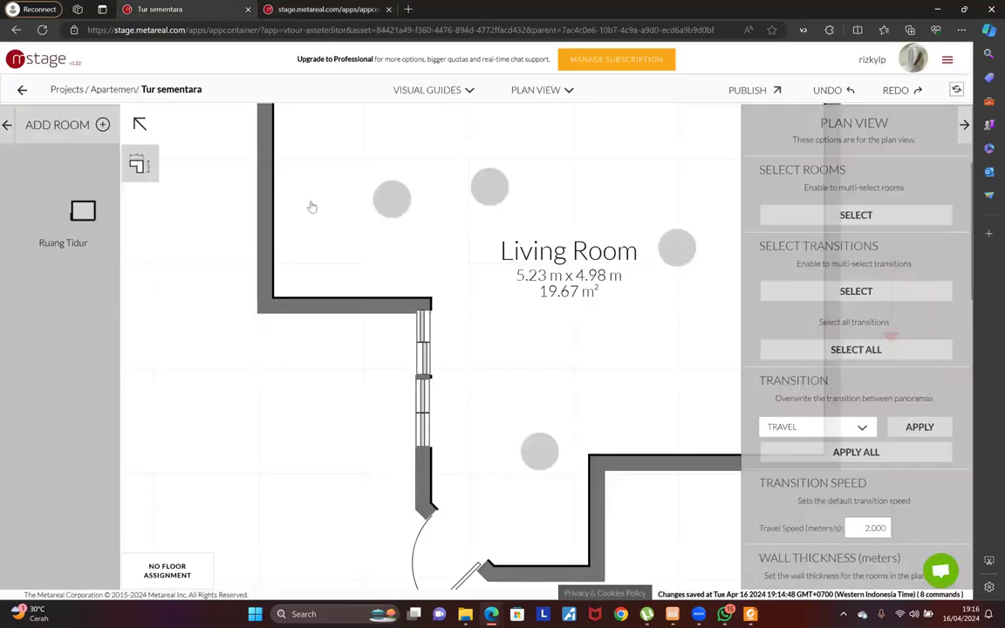
scroll(373, 318, down, 4)
click(410, 278)
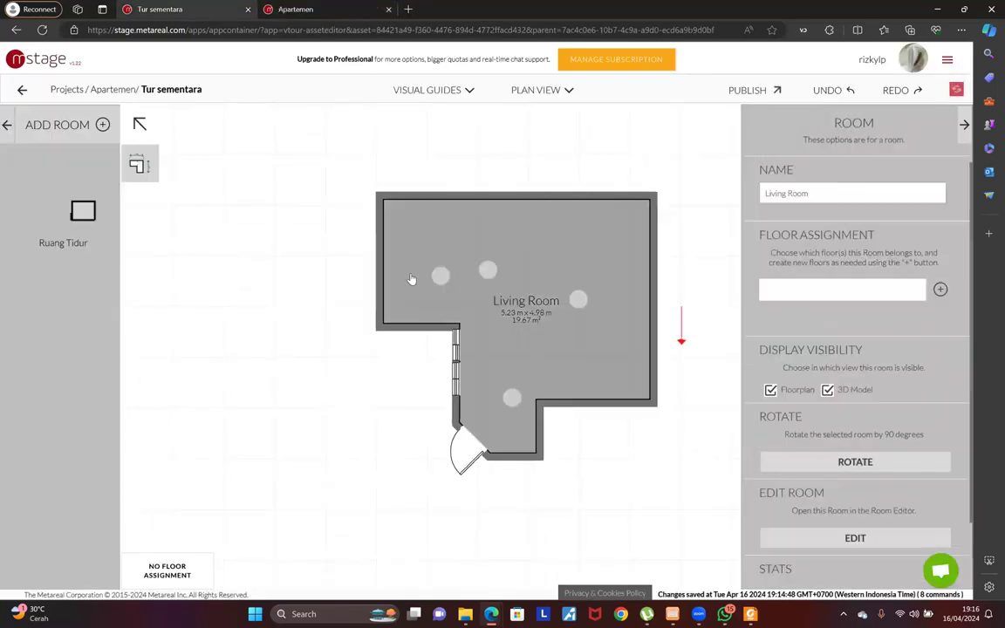
key(Delete)
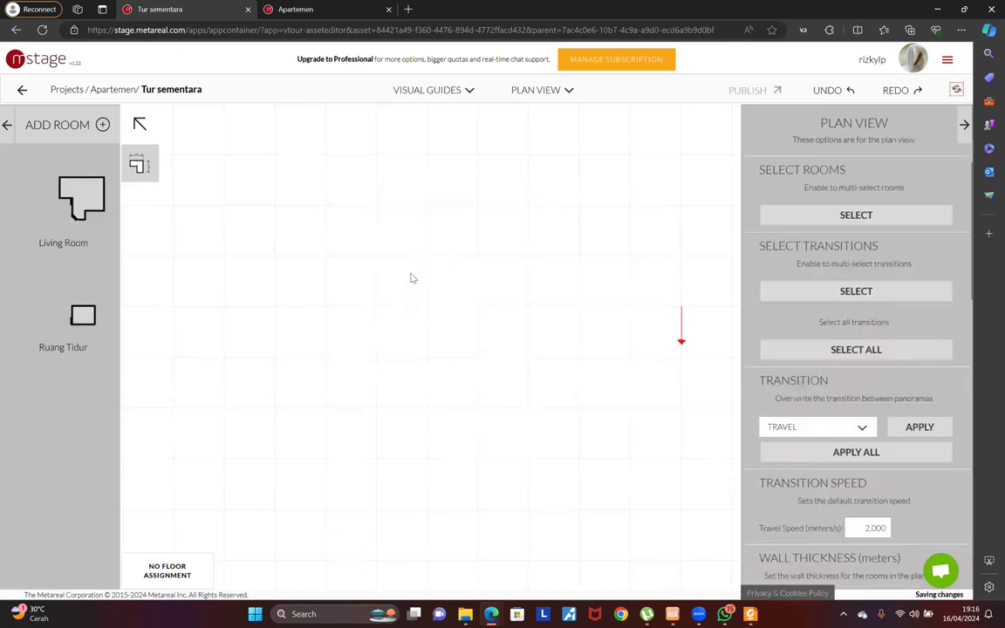
click(310, 11)
click(187, 9)
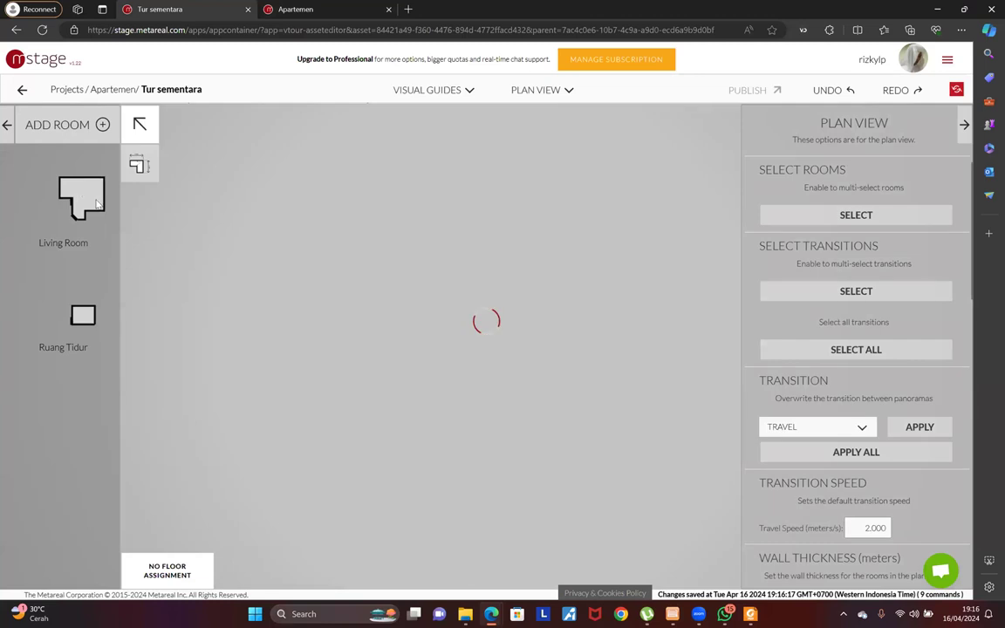
drag(82, 199, 404, 308)
scroll(336, 394, up, 5)
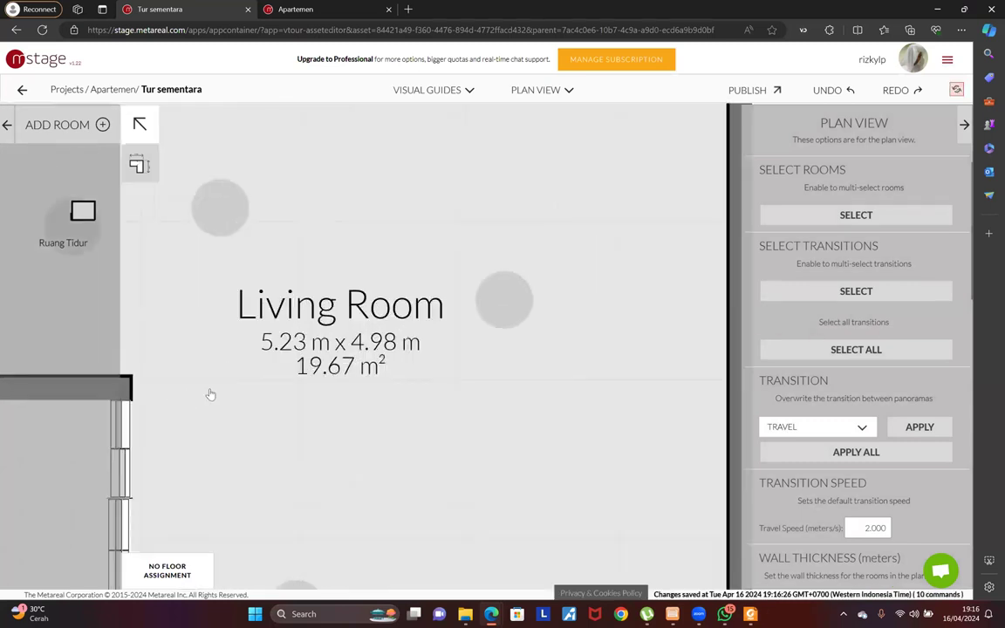
drag(210, 395, 334, 377)
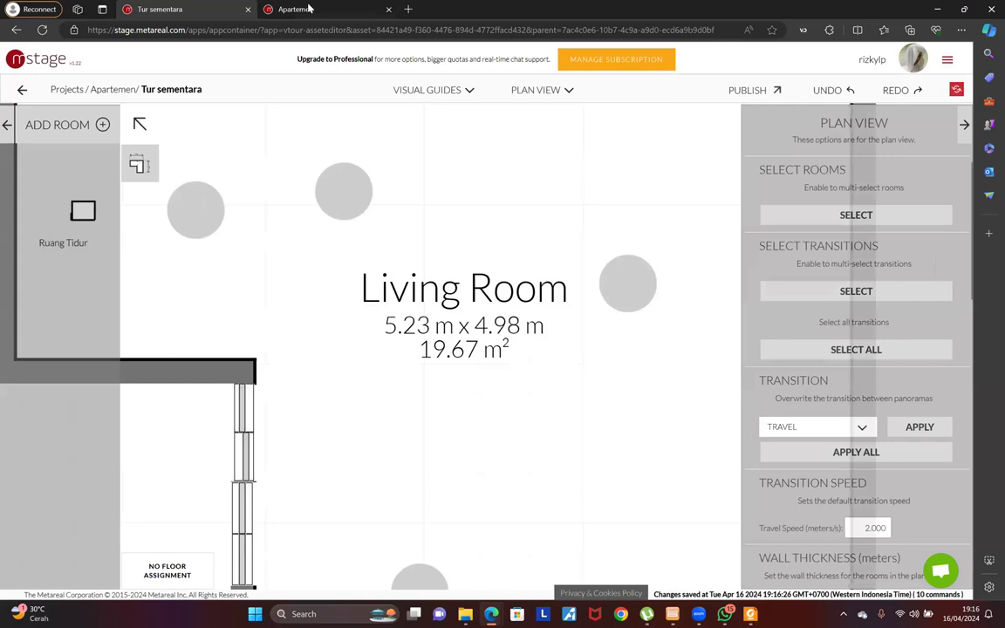
Open the Ruang Tidur room editor from the Apartemen project page
click(309, 8)
click(346, 387)
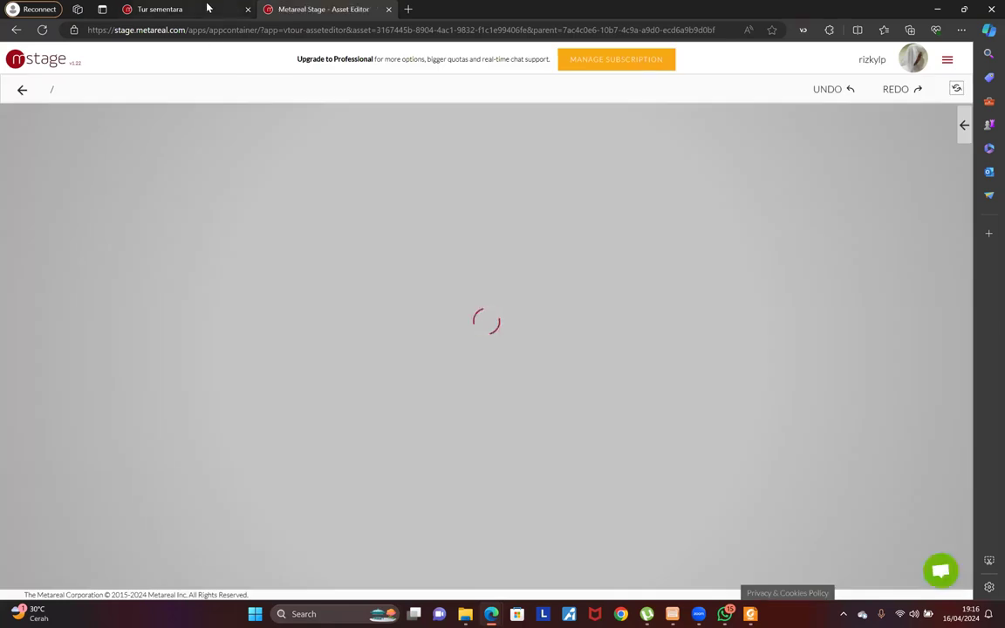
click(208, 8)
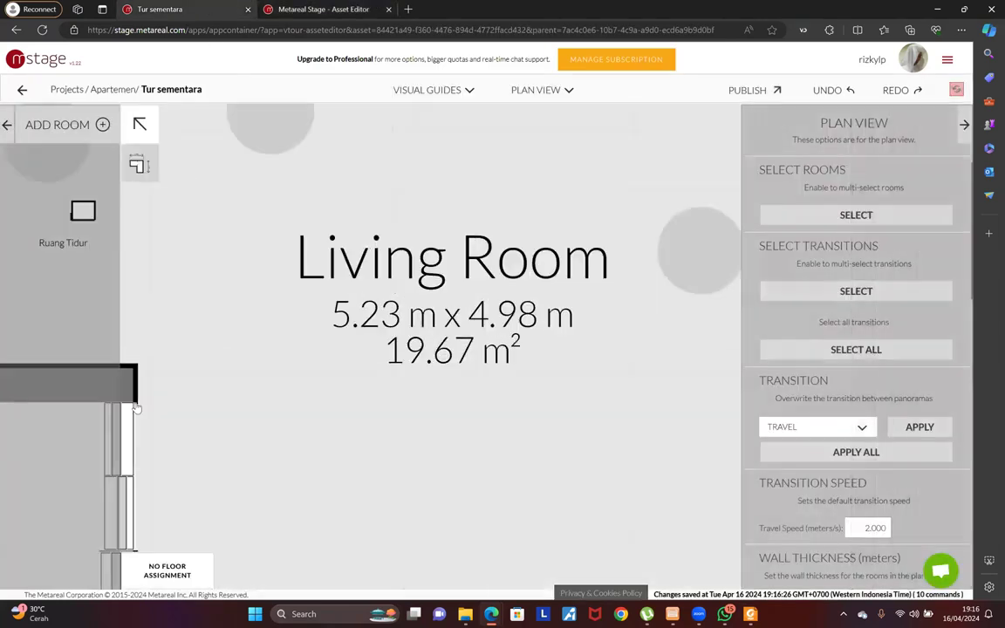
key(ctrl+Tab)
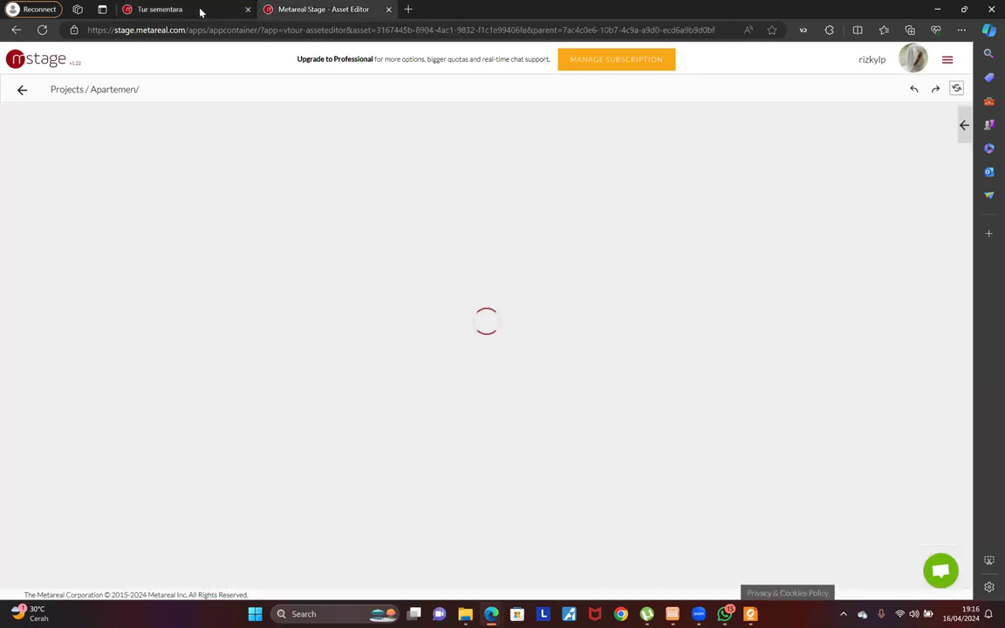
Nudge the Ruang Tidur panorama's door slightly left along its wall
mouse_move(200, 9)
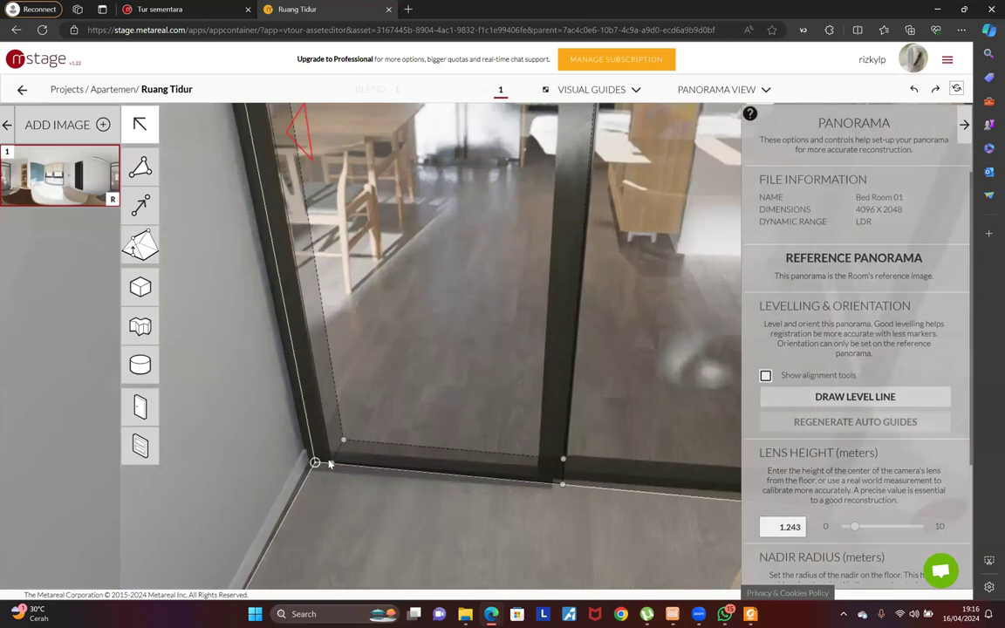
click(352, 460)
drag(349, 460, 336, 458)
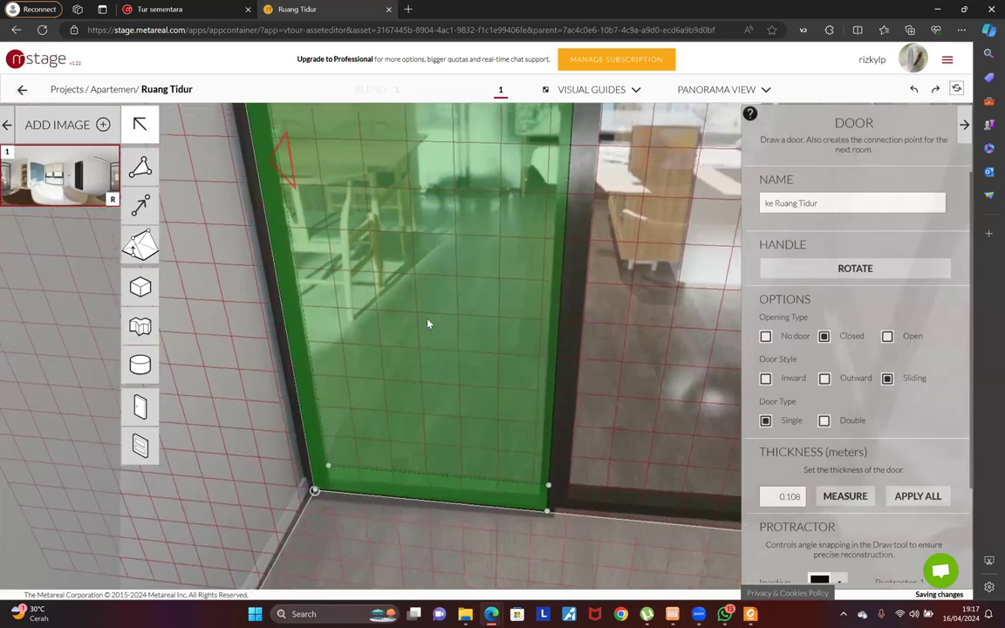
scroll(428, 324, down, 3)
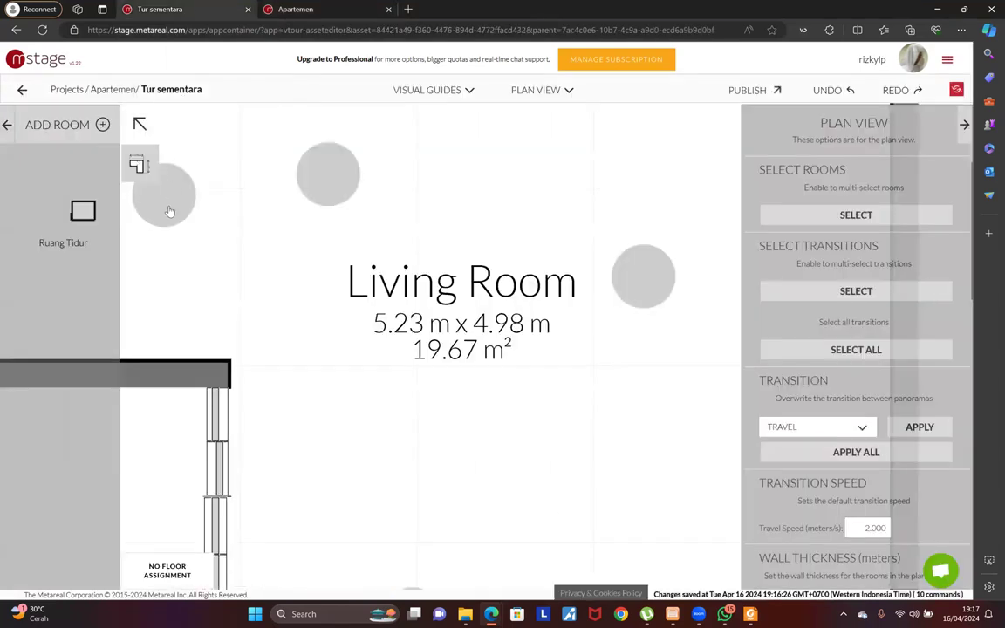
Drag Ruang Tidur from the room list against the Living Room door and check the doorway alignment
click(179, 10)
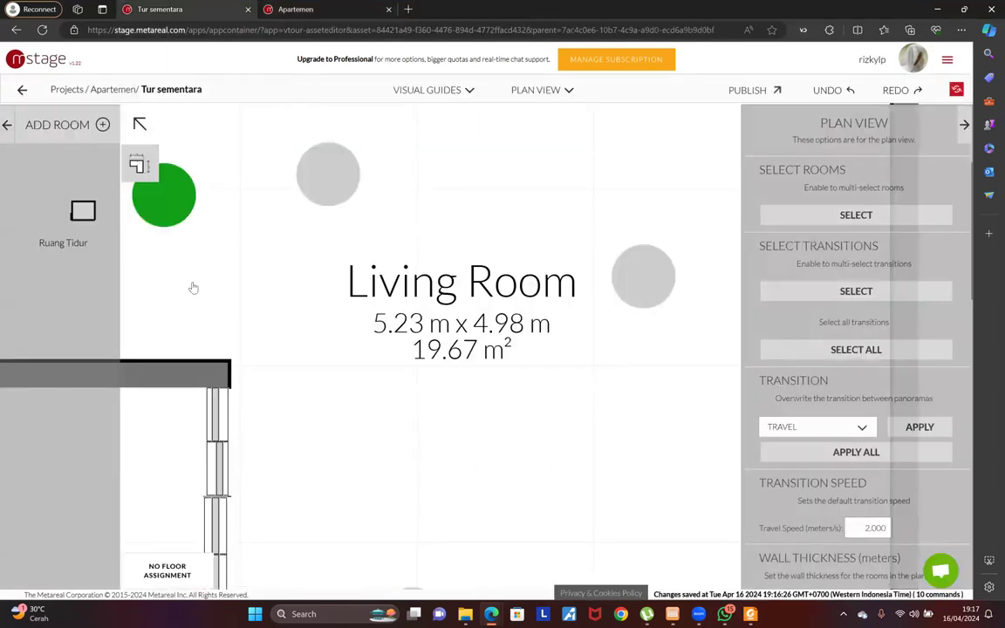
drag(84, 213, 434, 338)
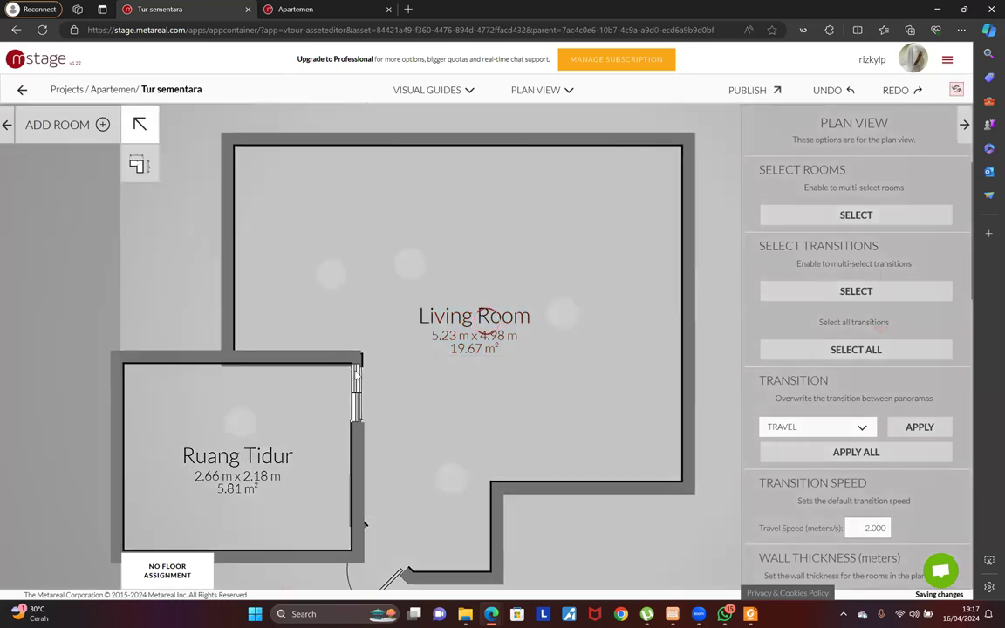
scroll(340, 384, up, 7)
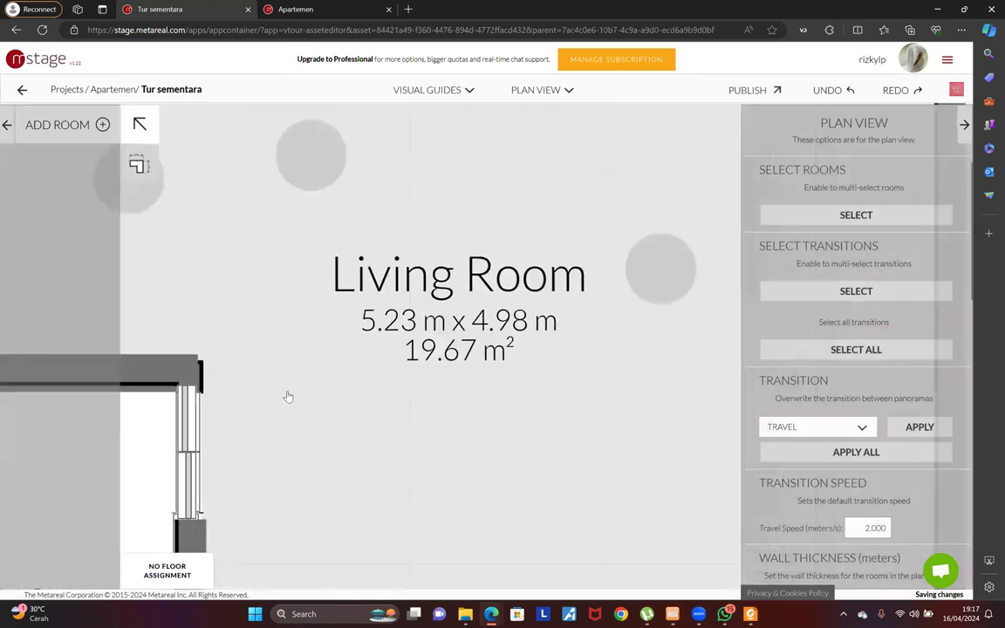
mouse_move(256, 383)
mouse_down()
mouse_move(318, 330)
mouse_move(465, 271)
mouse_up()
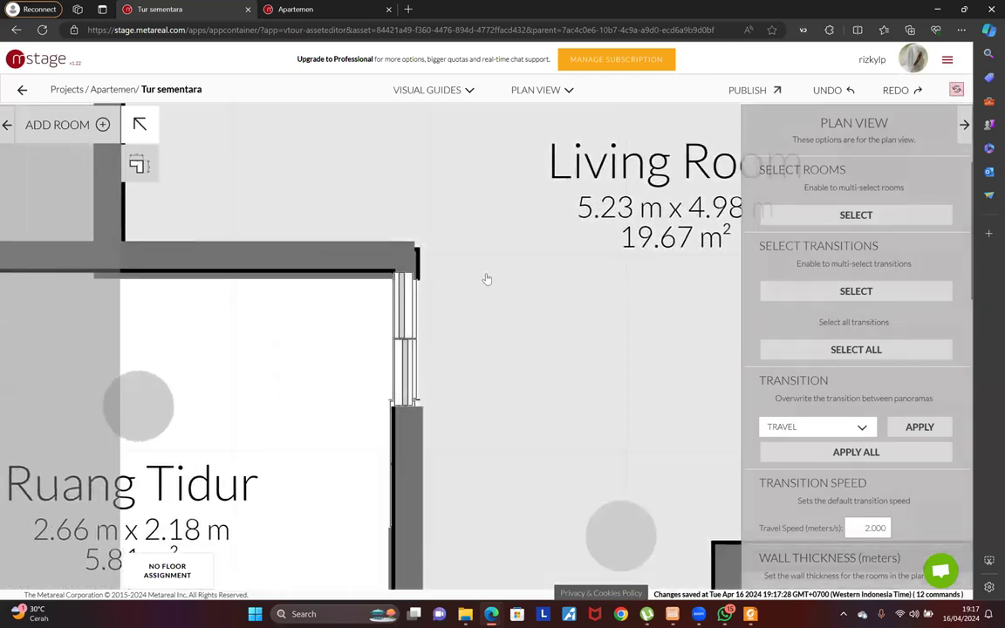
drag(487, 280, 515, 285)
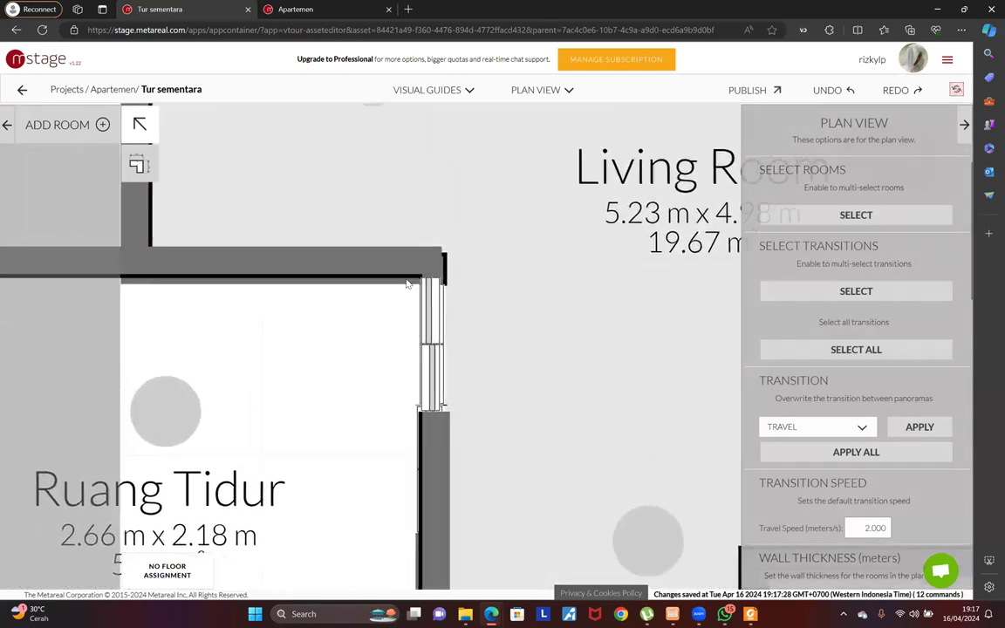
drag(406, 284, 443, 284)
scroll(605, 411, down, 5)
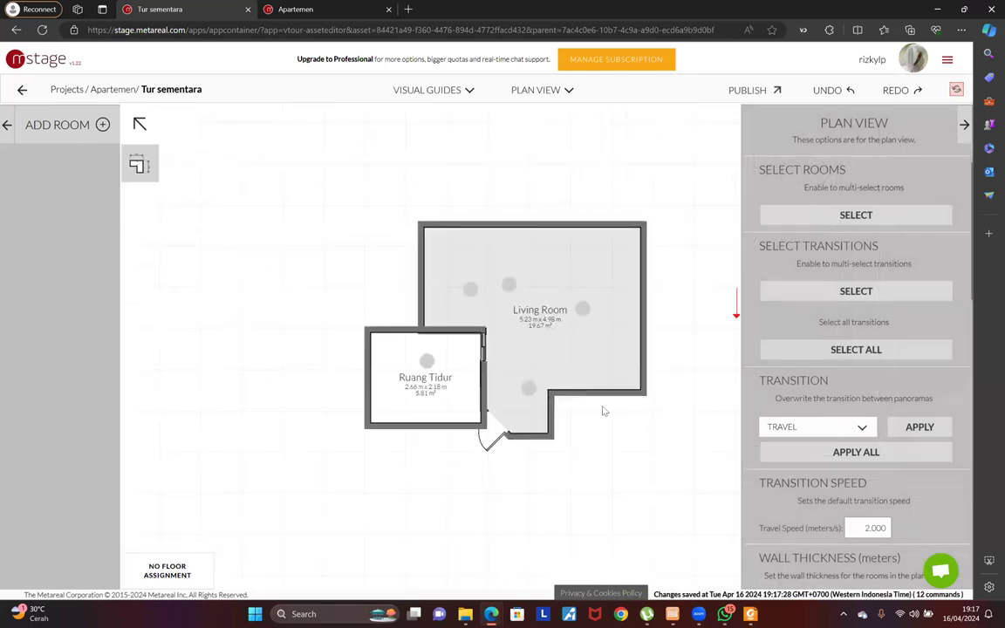
drag(603, 427, 508, 448)
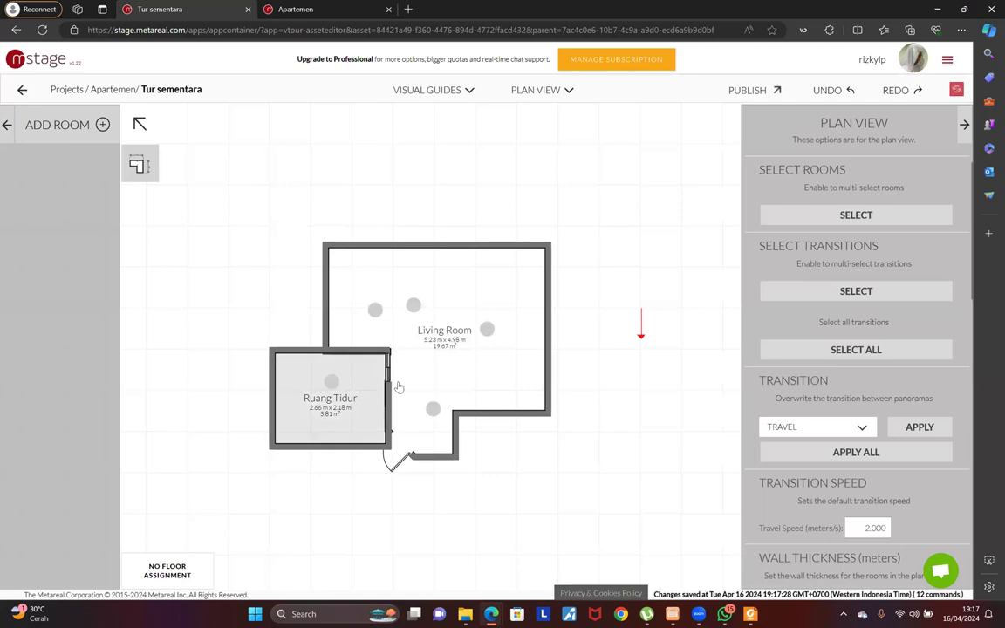
scroll(562, 390, down, 1)
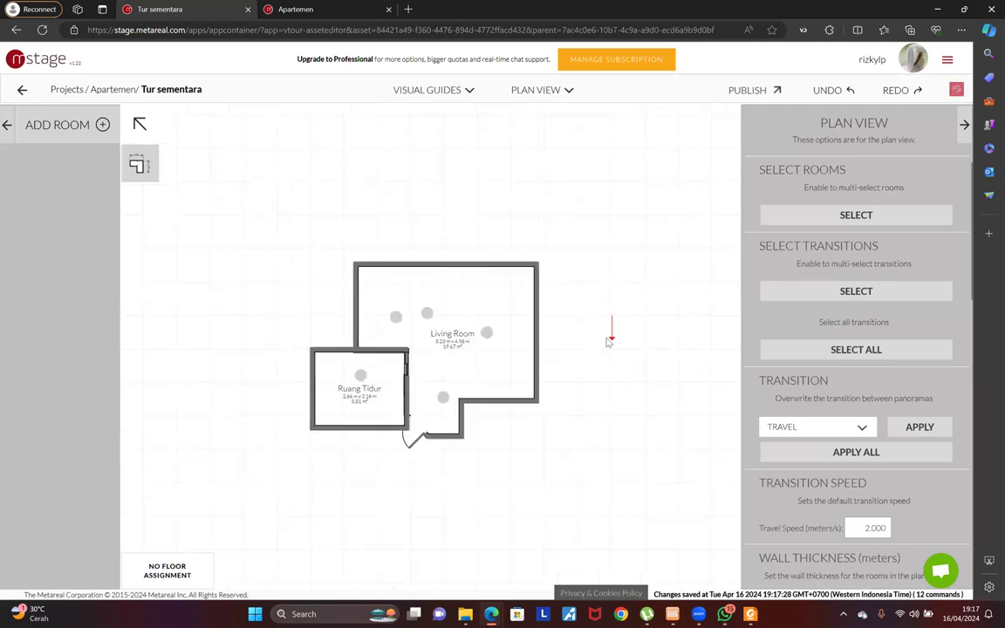
scroll(604, 343, up, 2)
click(301, 10)
click(173, 10)
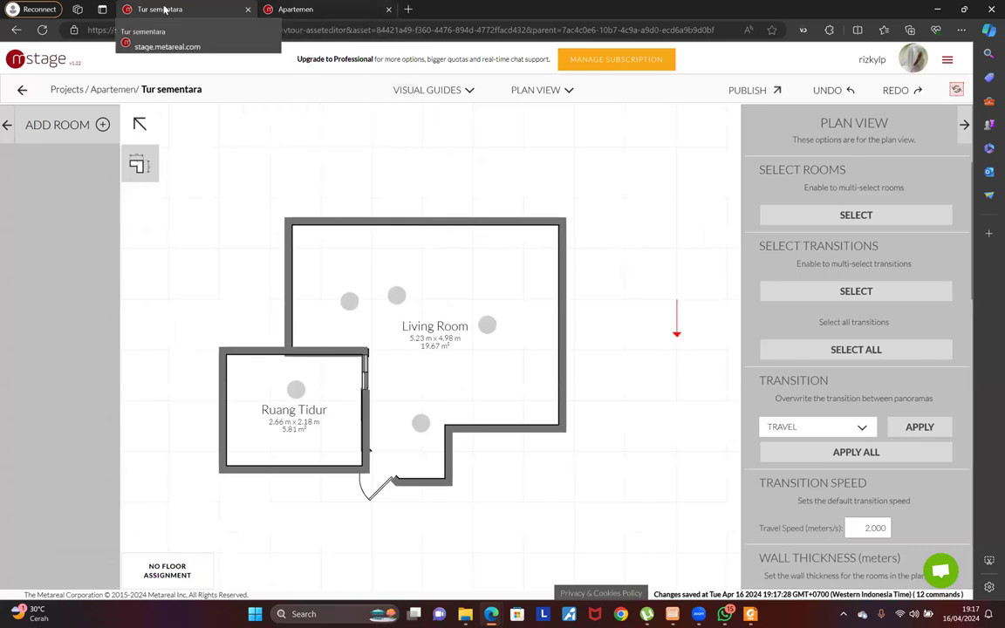
Load the Apartemen project page address in a new tab, then return to the Tur sementara editor
click(331, 10)
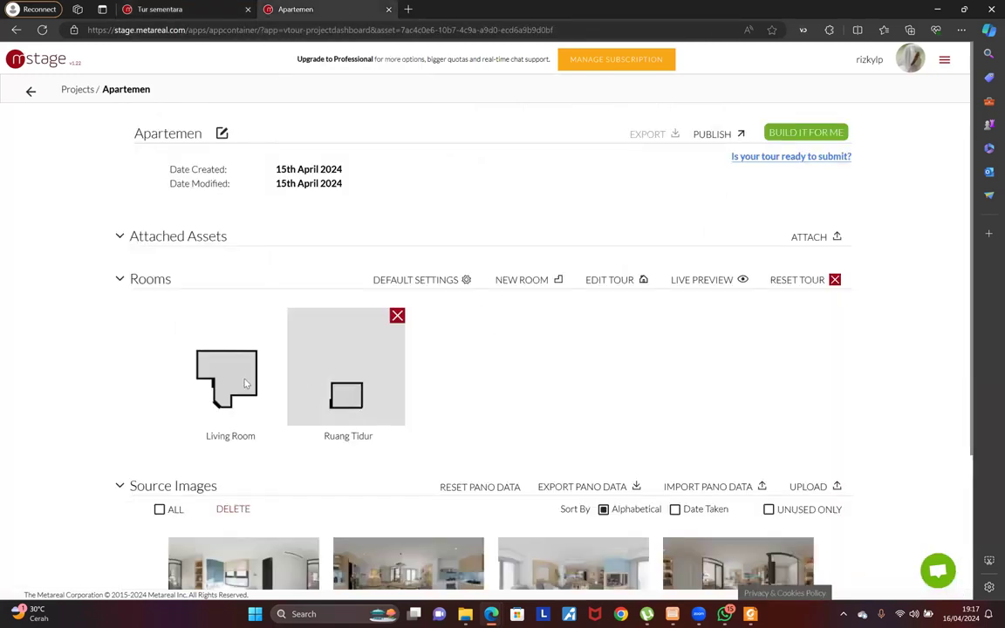
scroll(244, 380, down, 2)
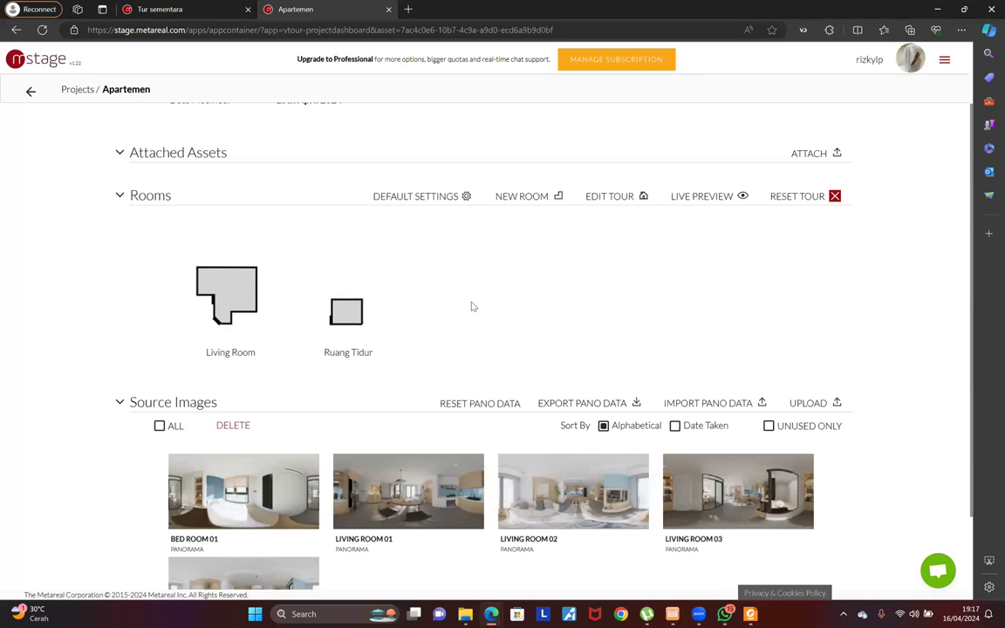
click(285, 34)
click(408, 8)
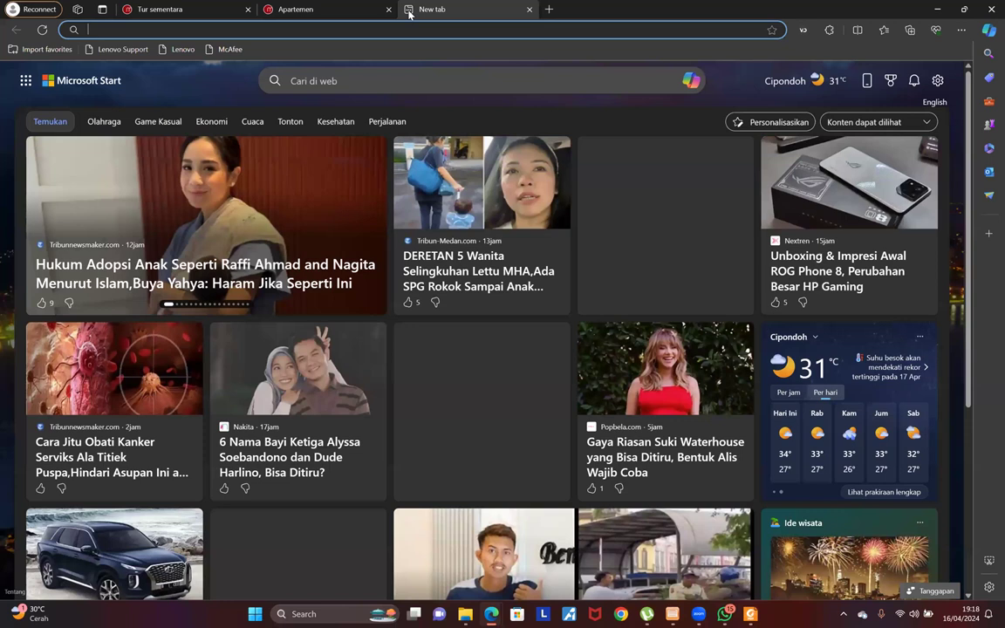
text(https://stage.metareal.com/apps/appcontainer/?app=vtour-projectdashboard&asset=7ac4c0e6-10b7-4c9a-a9d0-ecd6a9b9d0bf)
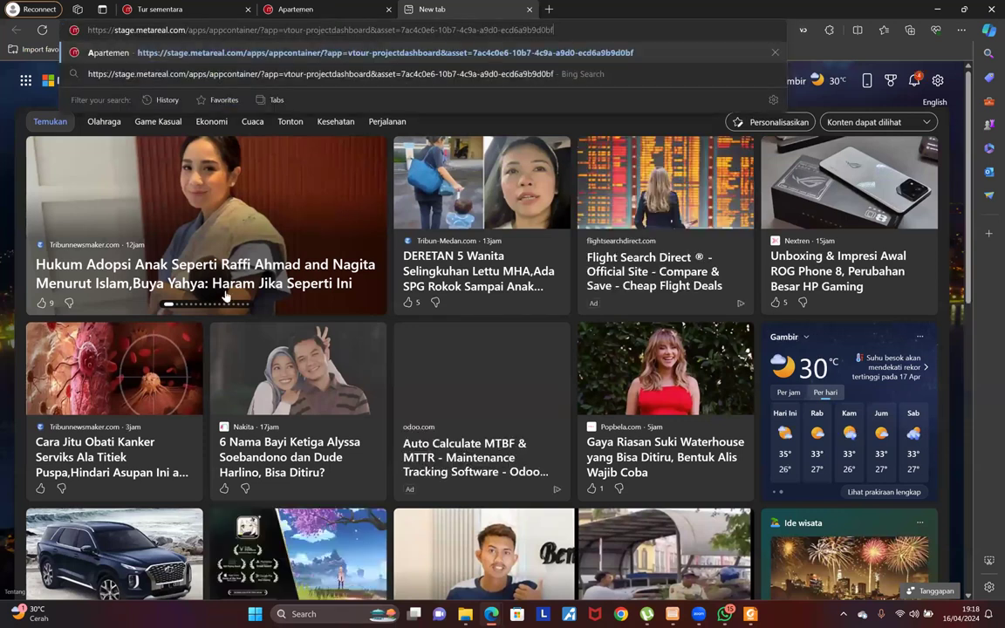
key(Return)
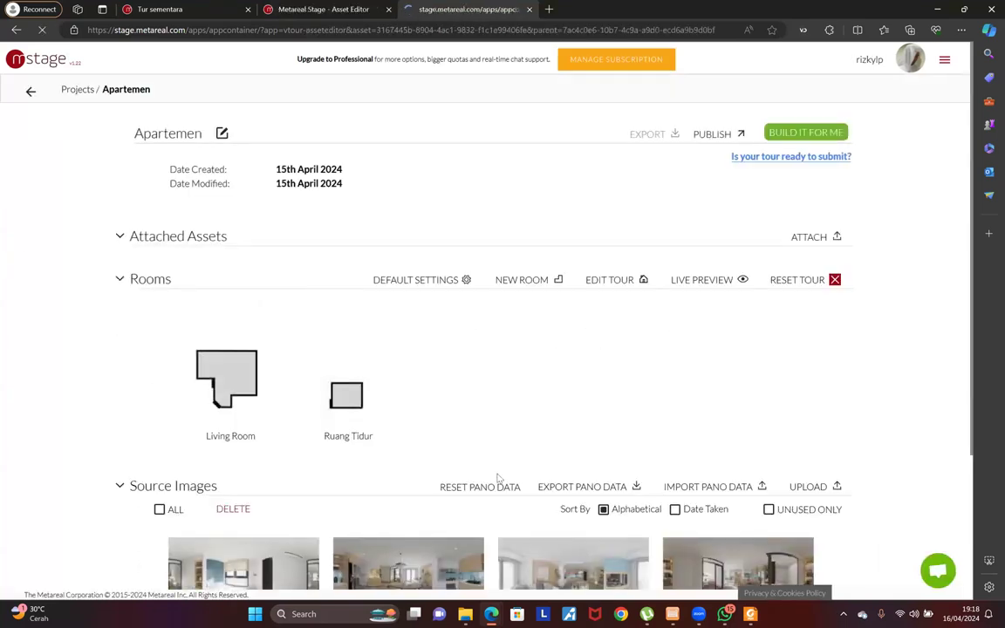
click(335, 12)
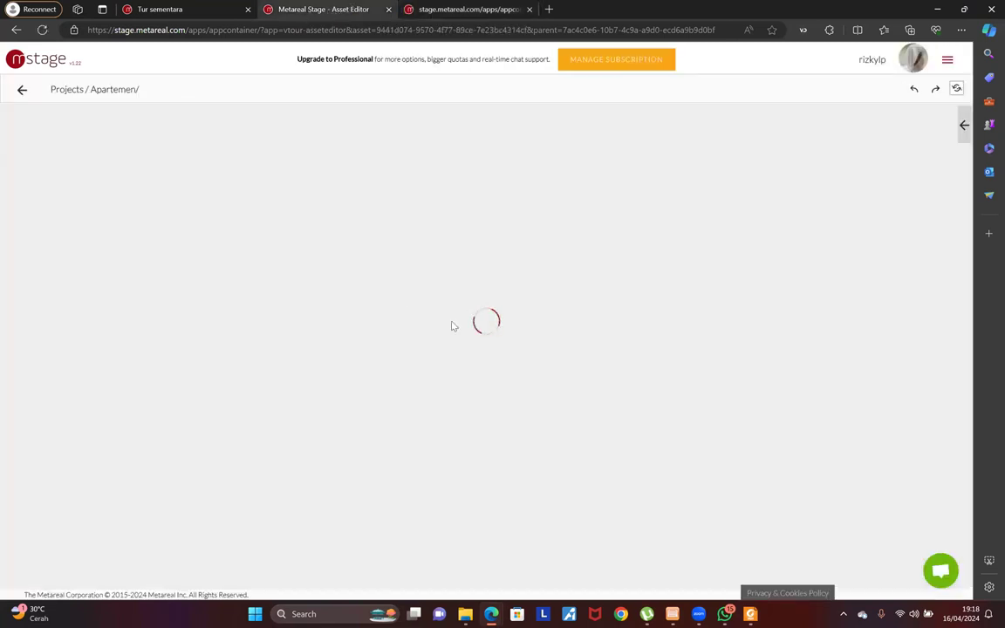
click(471, 10)
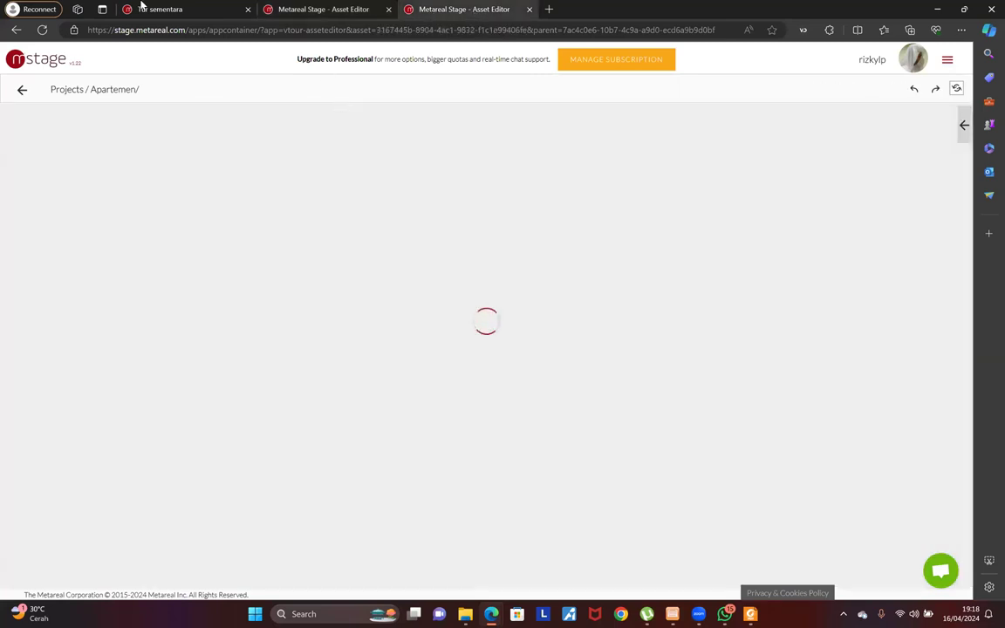
click(179, 9)
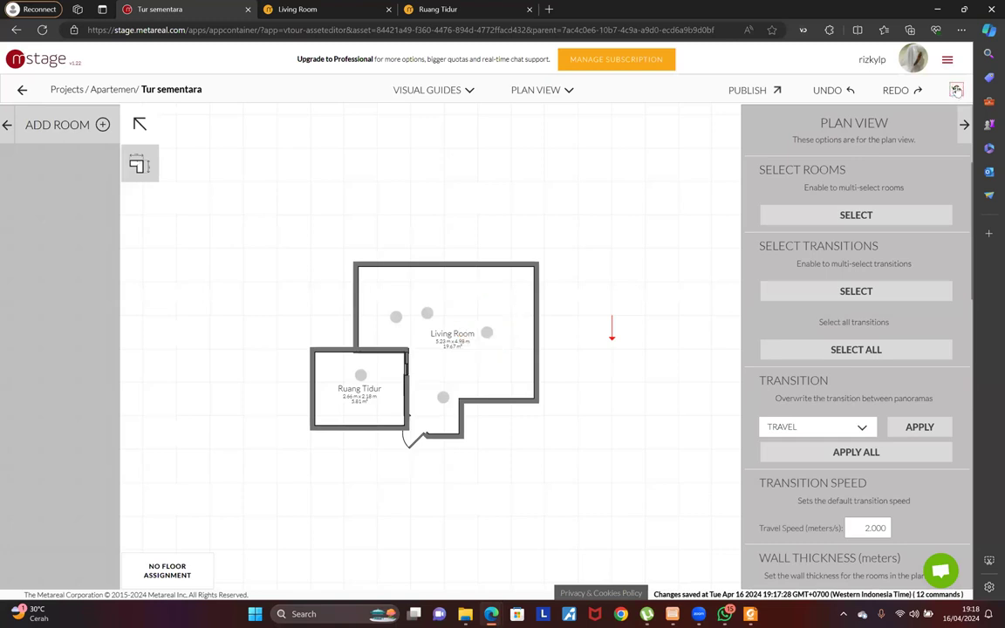
Pan the floor plan and select the Ruang Tidur panorama point
scroll(416, 419, up, 3)
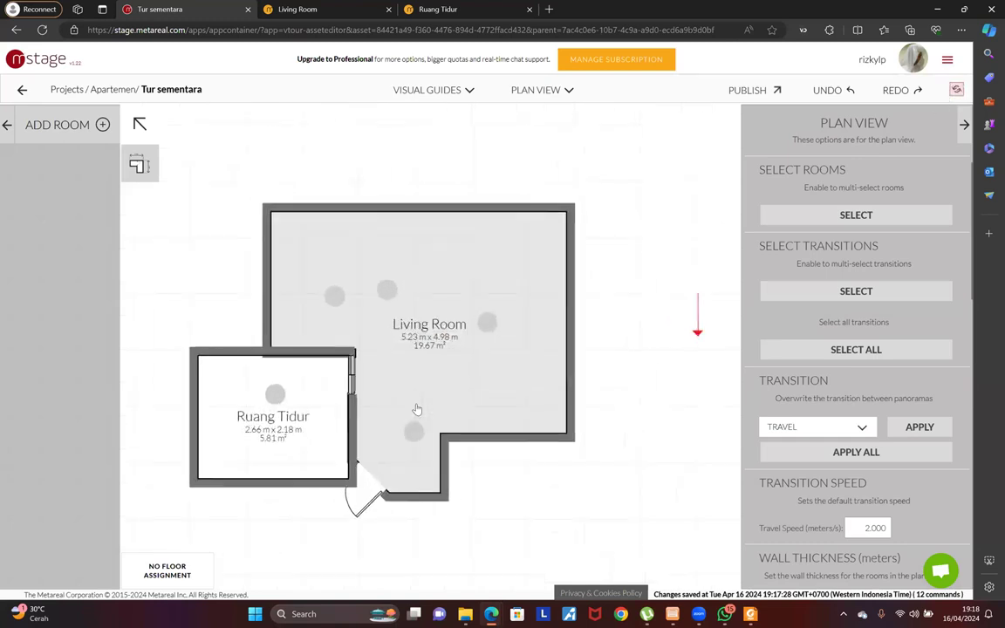
scroll(417, 410, up, 2)
drag(615, 460, 656, 443)
click(285, 366)
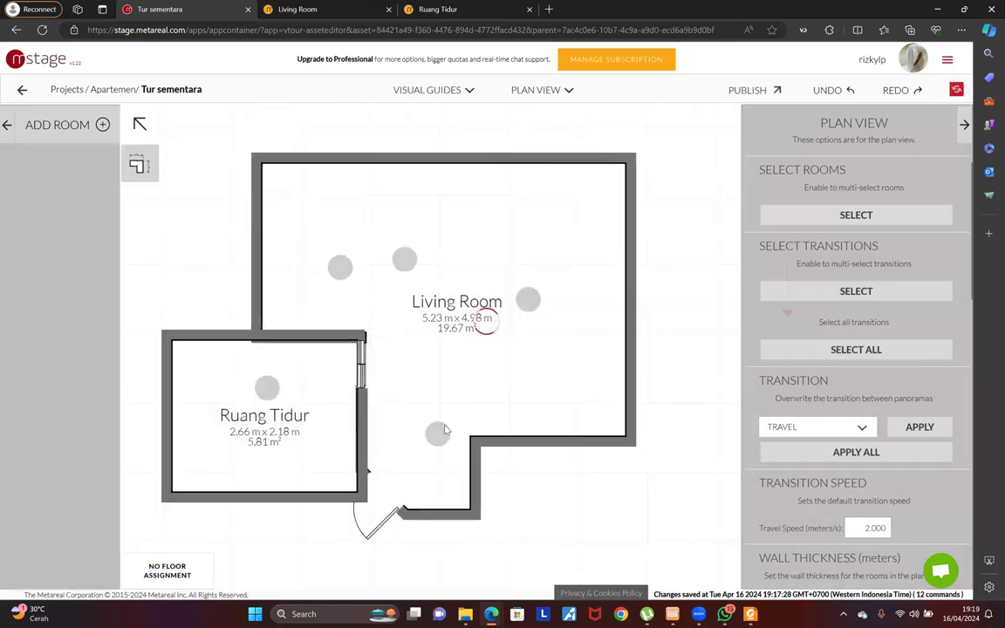
click(268, 389)
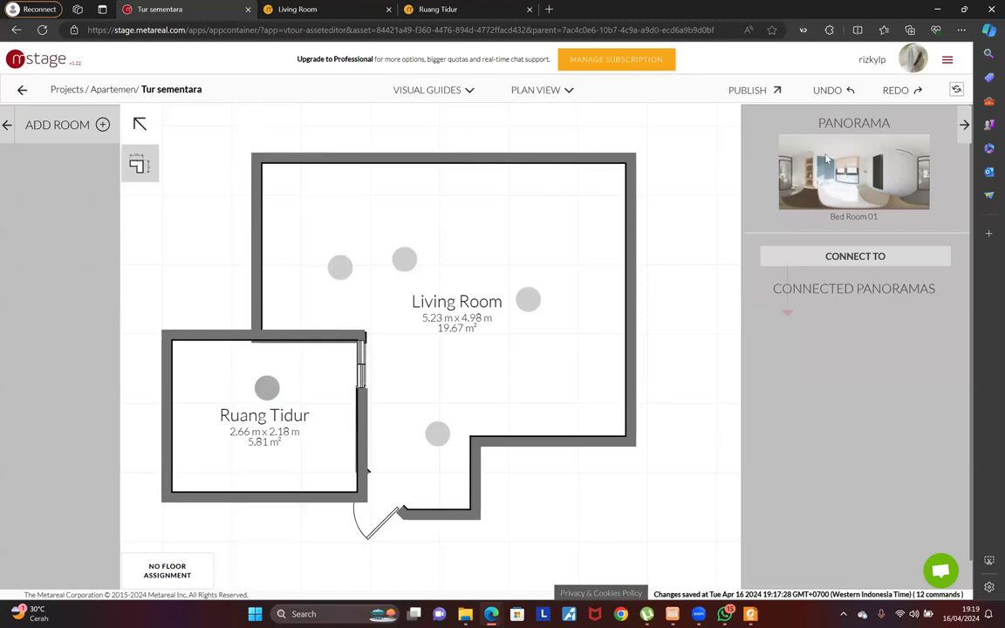
mouse_move(851, 170)
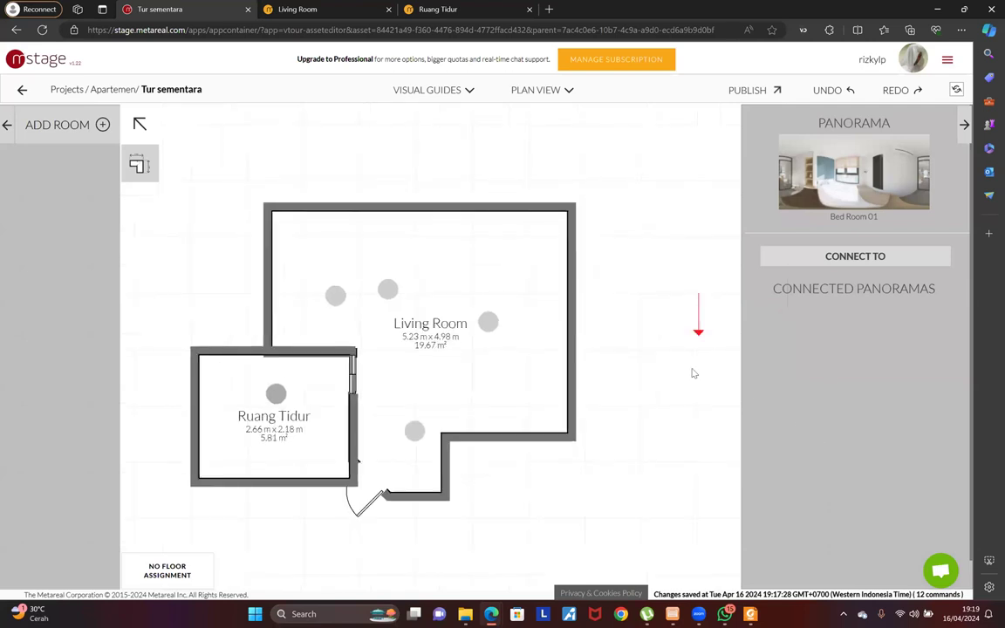
click(276, 395)
Connect Bed Room 01 to the Living Room 03 and Living Room 01 panoramas
click(851, 256)
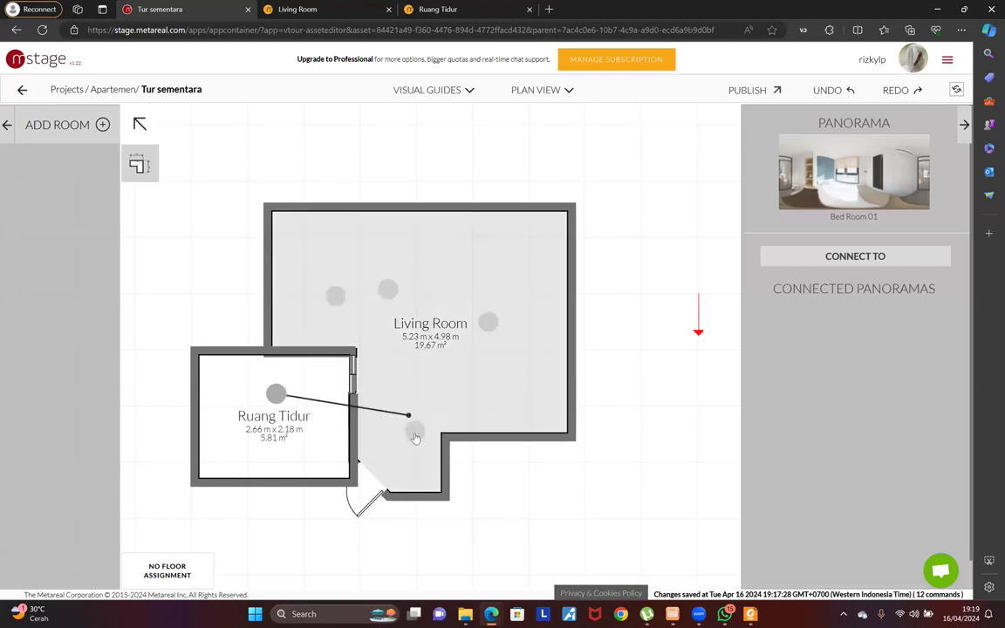
click(414, 429)
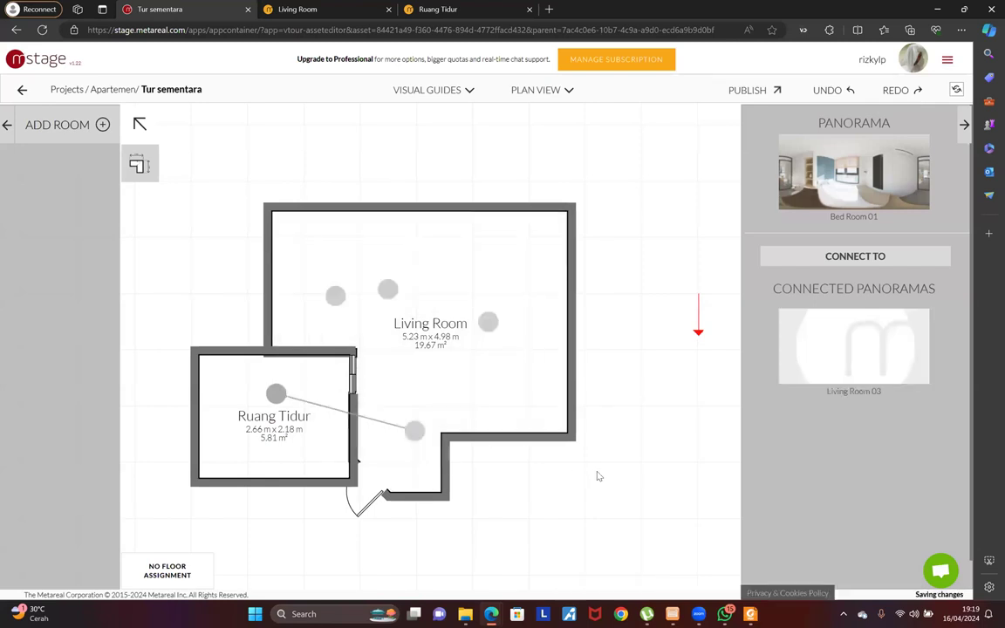
mouse_move(822, 356)
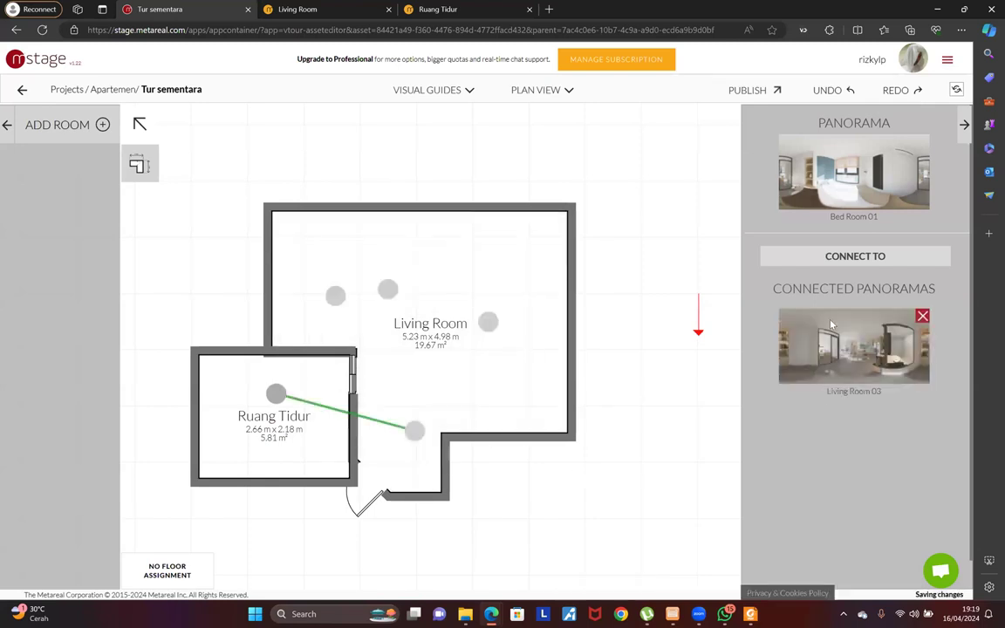
click(858, 257)
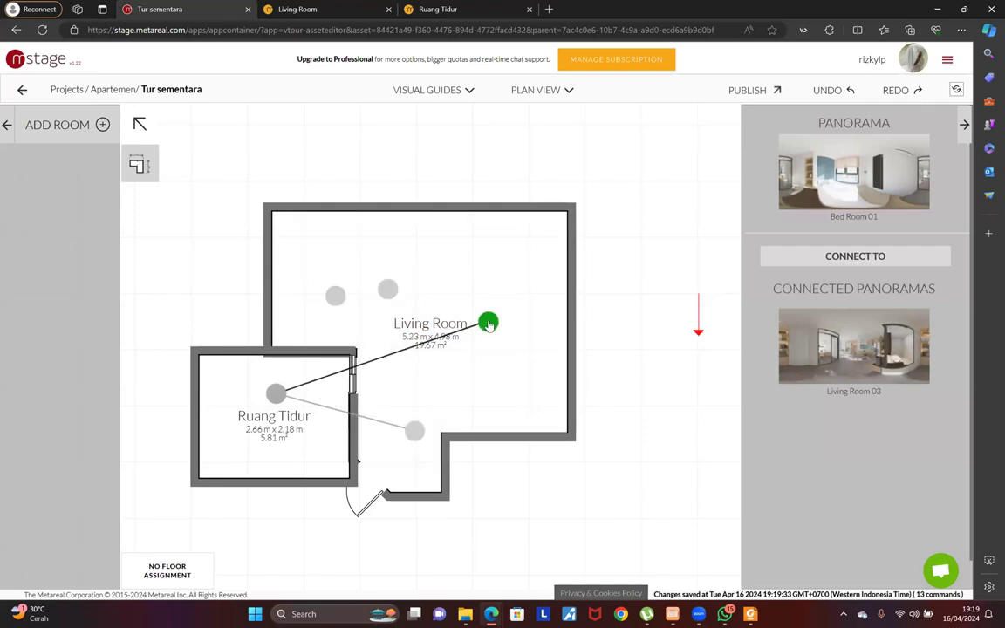
click(489, 323)
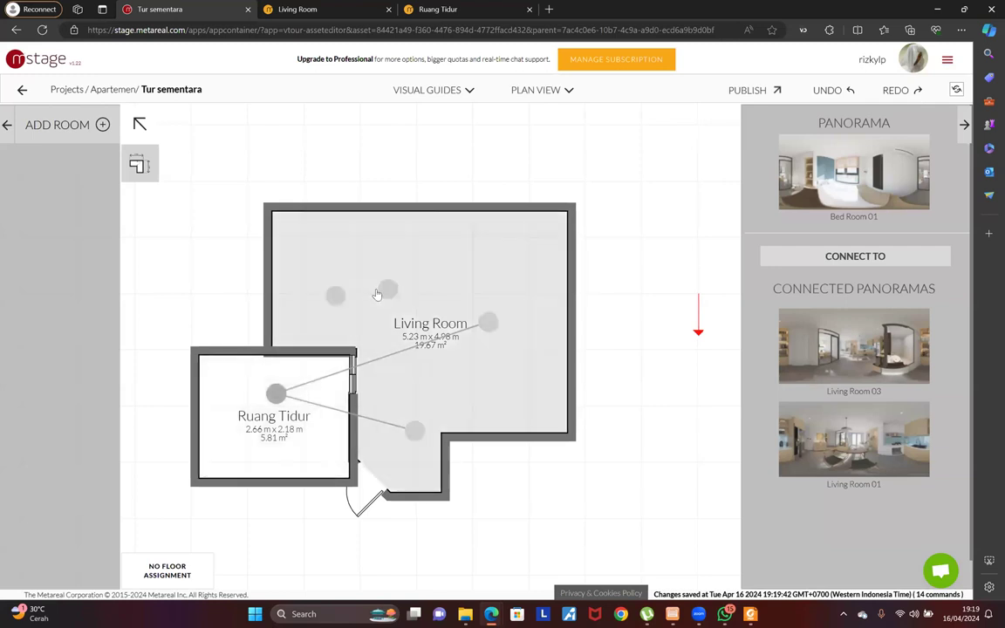
click(416, 434)
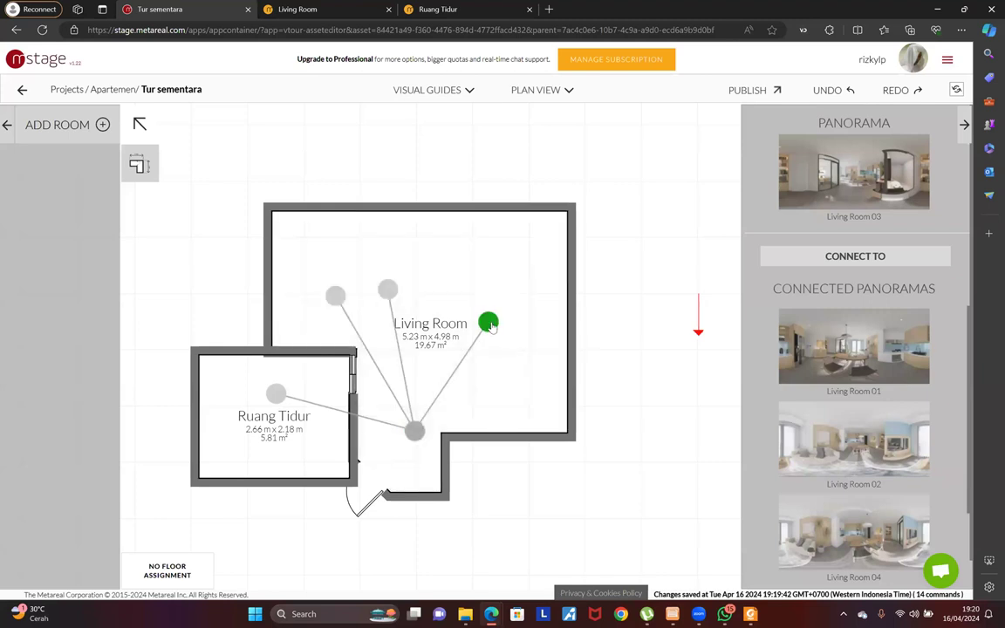
Check the connections of Living Room 01 and 04, then Bed Room 01, and select Ruang Tidur
click(488, 322)
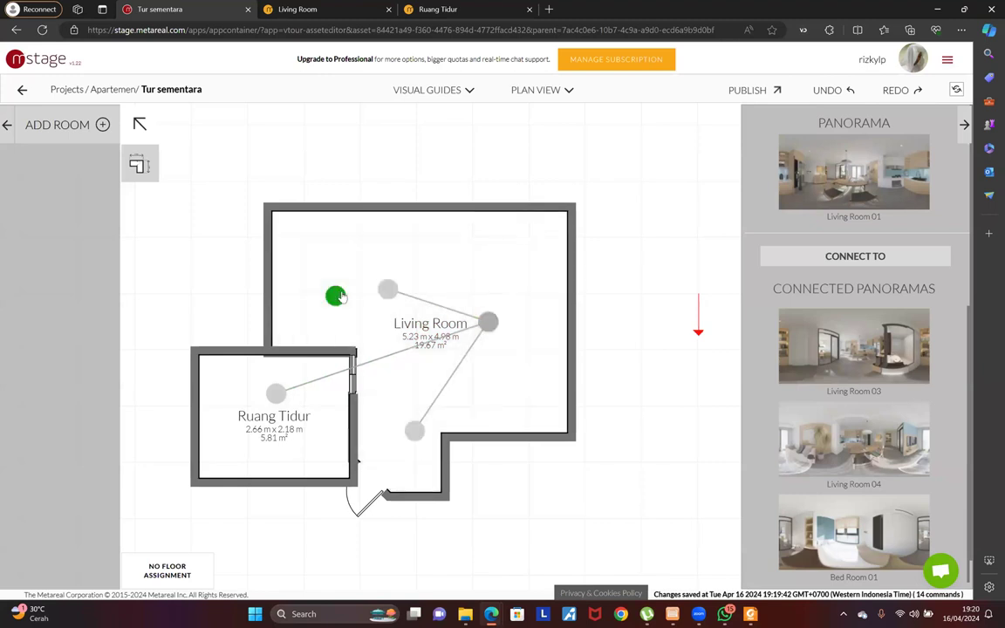
click(388, 289)
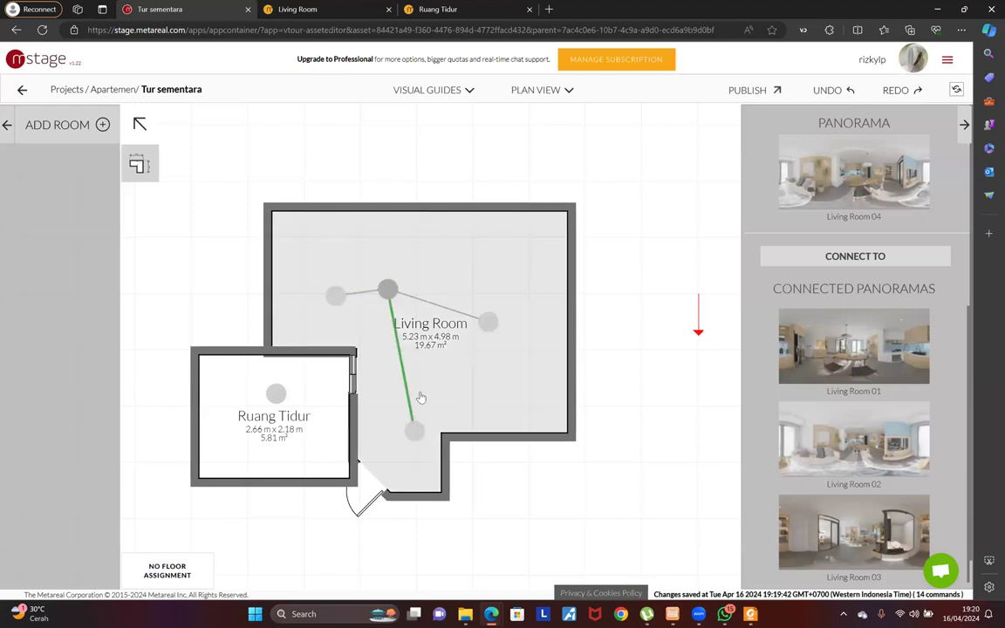
mouse_move(781, 453)
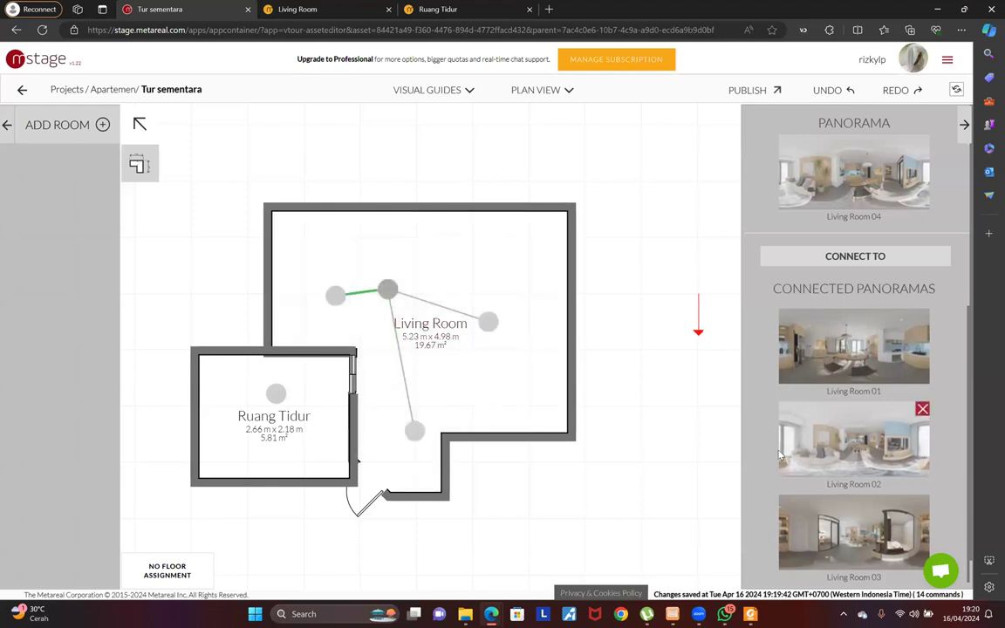
click(276, 394)
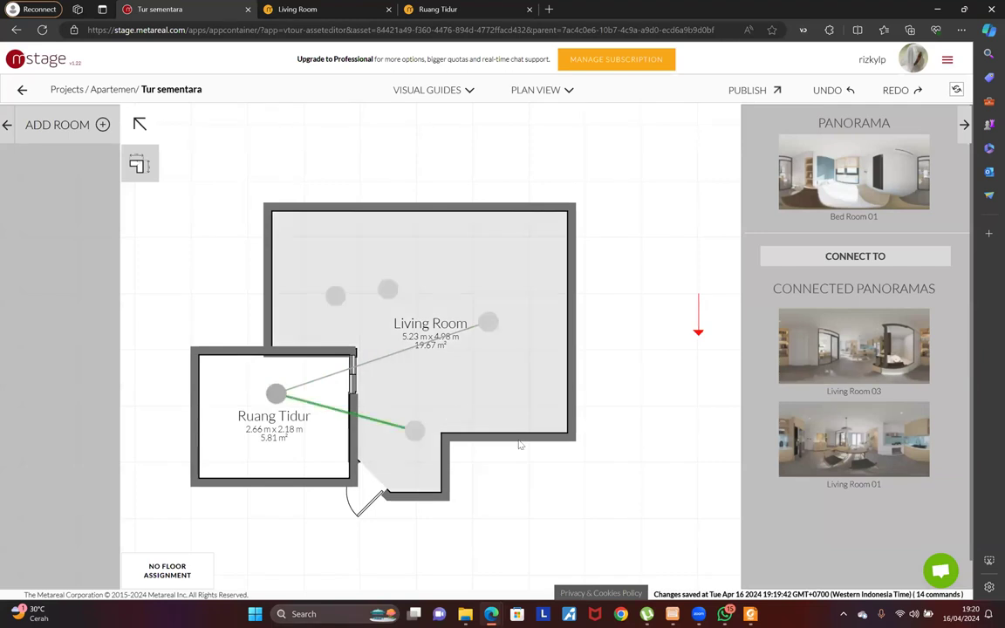
scroll(814, 527, down, 1)
scroll(814, 527, up, 1)
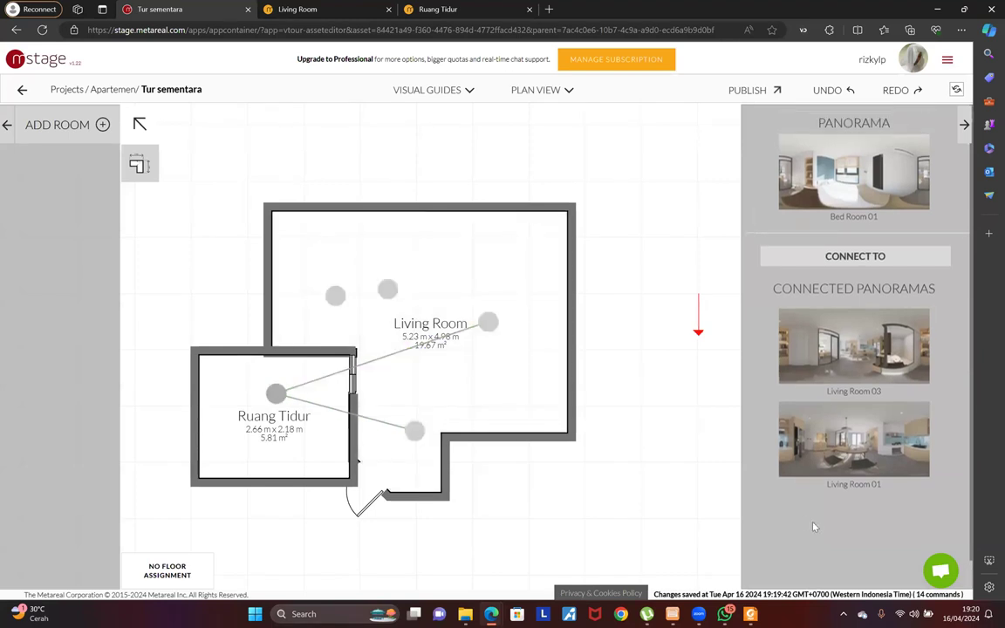
scroll(516, 464, down, 3)
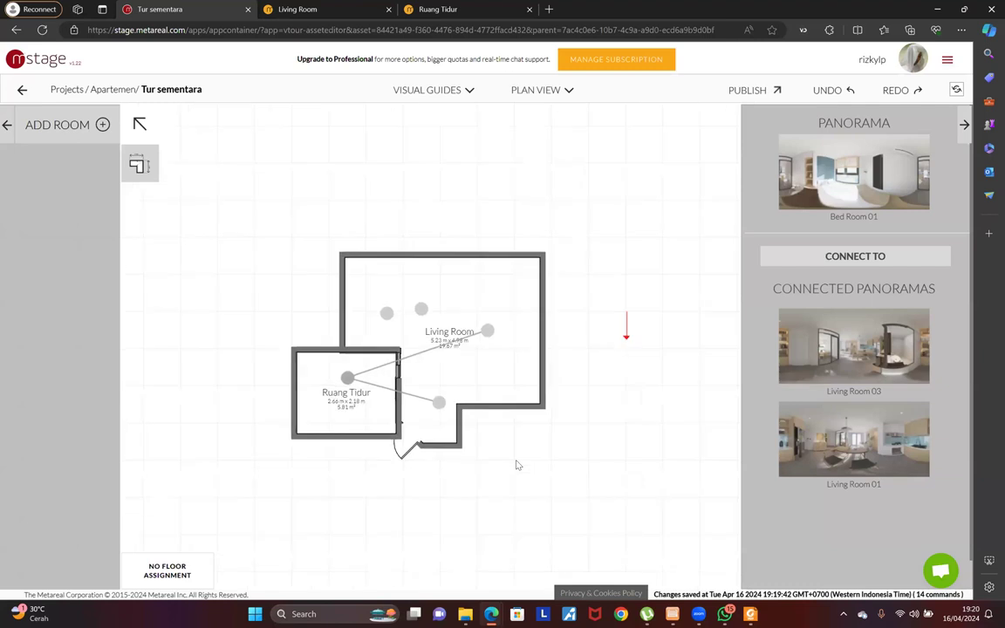
scroll(511, 453, up, 2)
scroll(511, 450, up, 1)
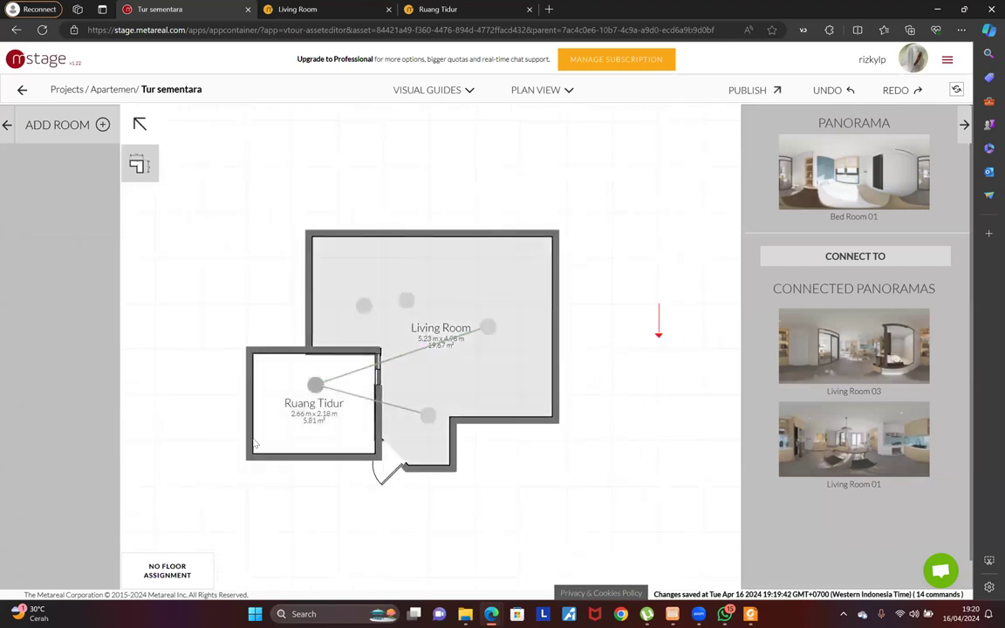
click(329, 406)
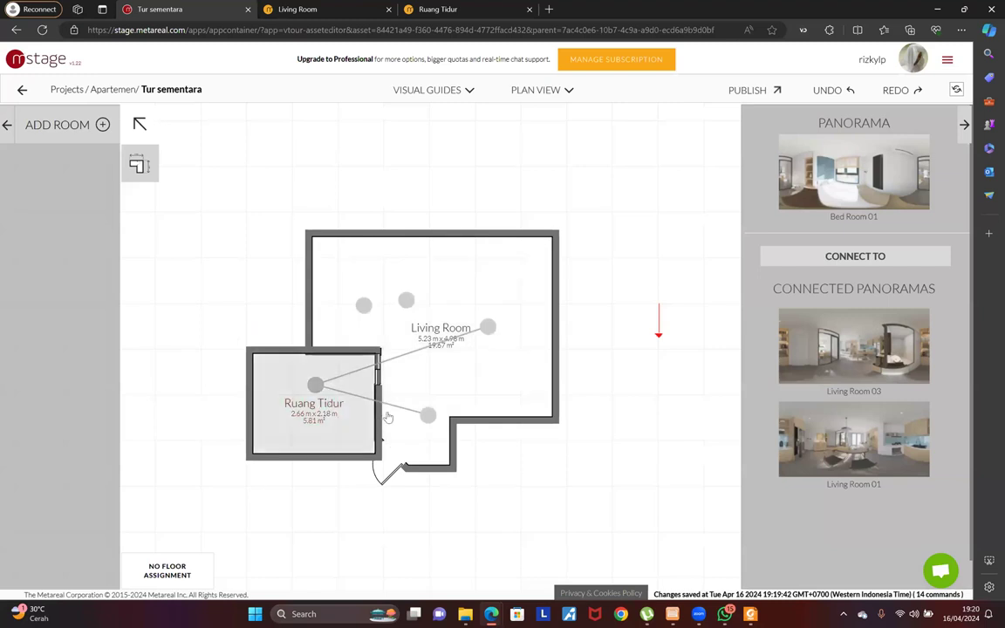
click(546, 93)
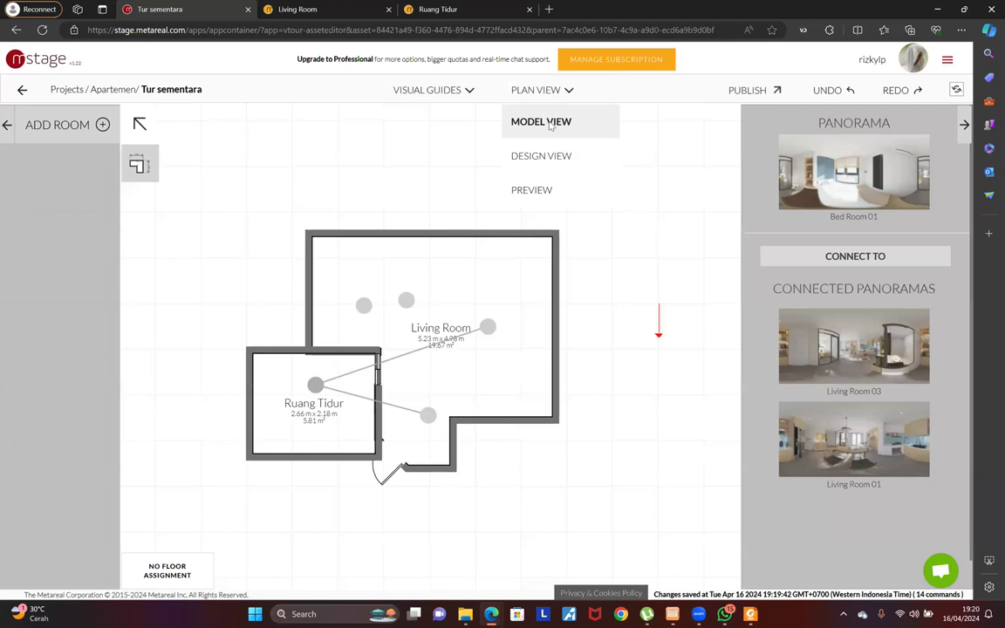
Switch to the 3D model view and orbit around the apartment interior
click(541, 122)
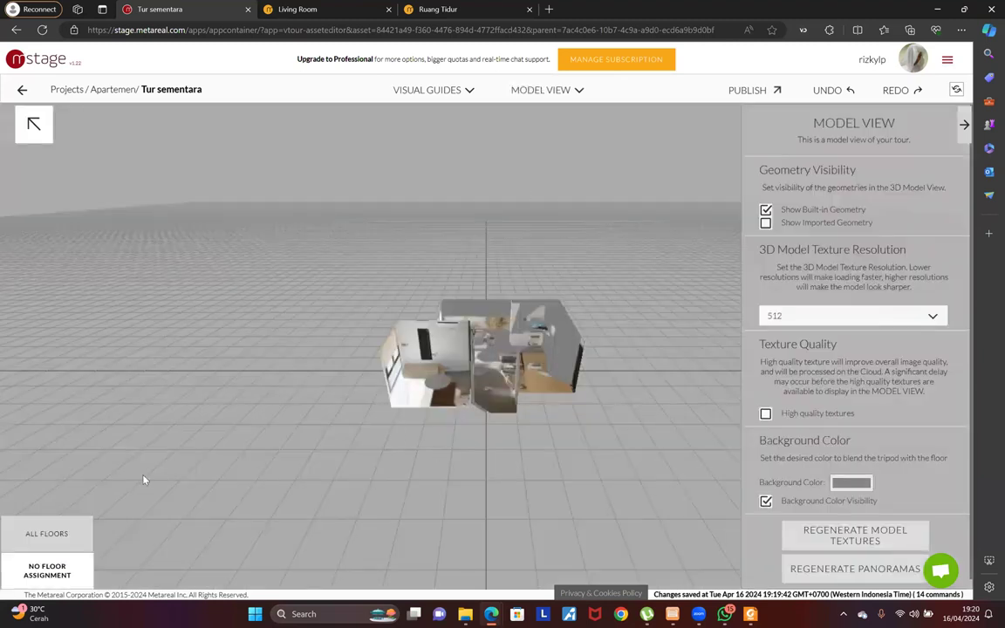
drag(519, 342, 423, 466)
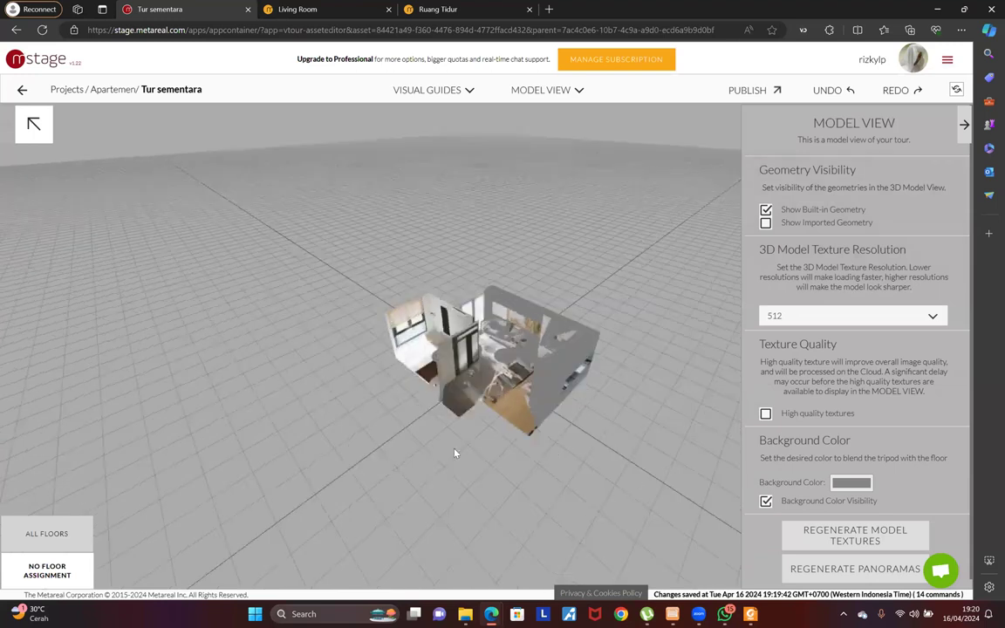
scroll(455, 453, up, 3)
scroll(331, 482, up, 3)
click(419, 456)
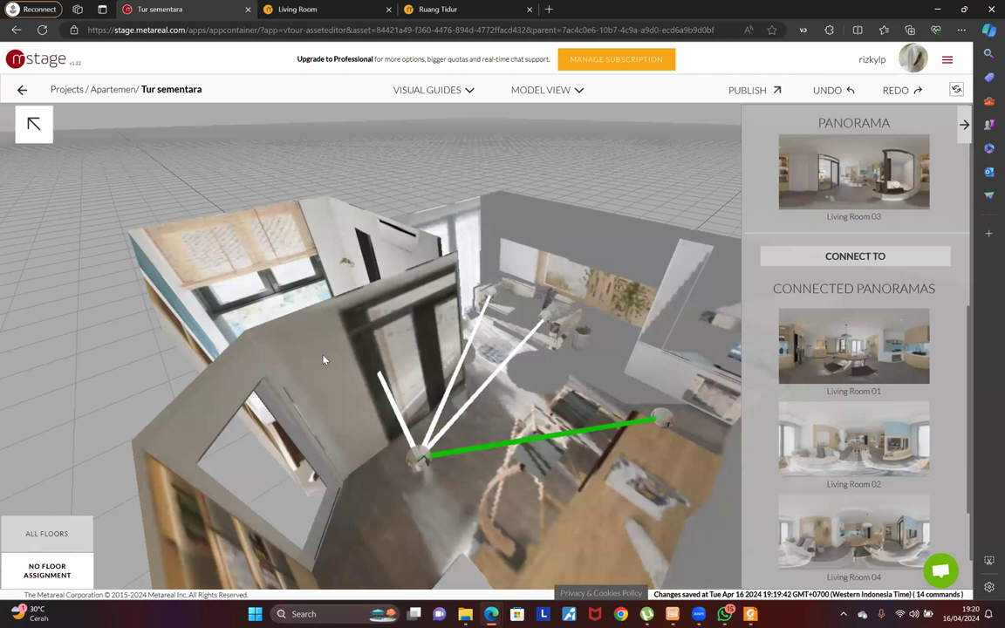
drag(316, 329, 469, 265)
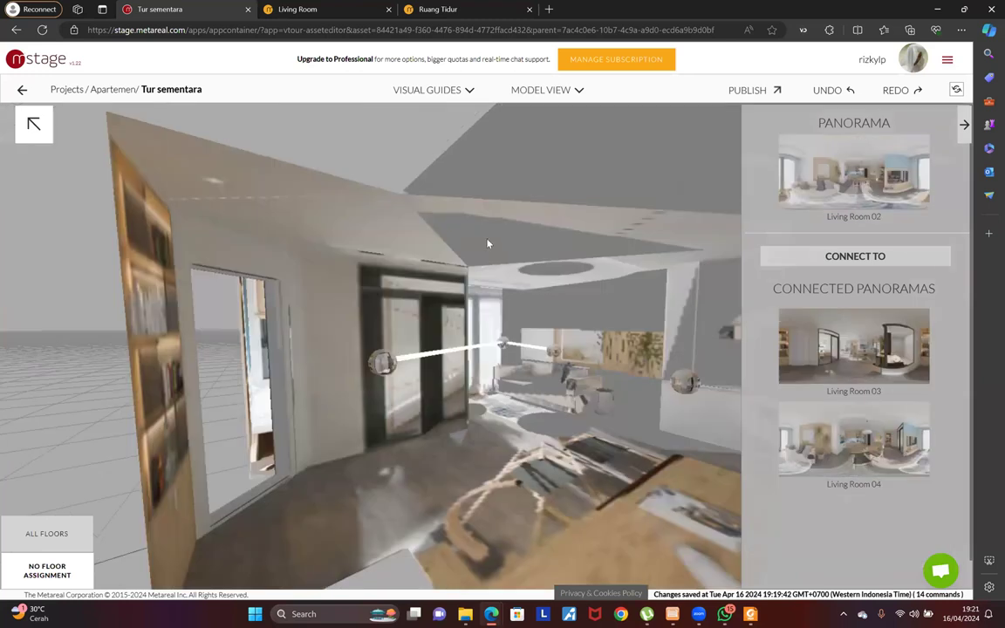
drag(488, 241, 543, 288)
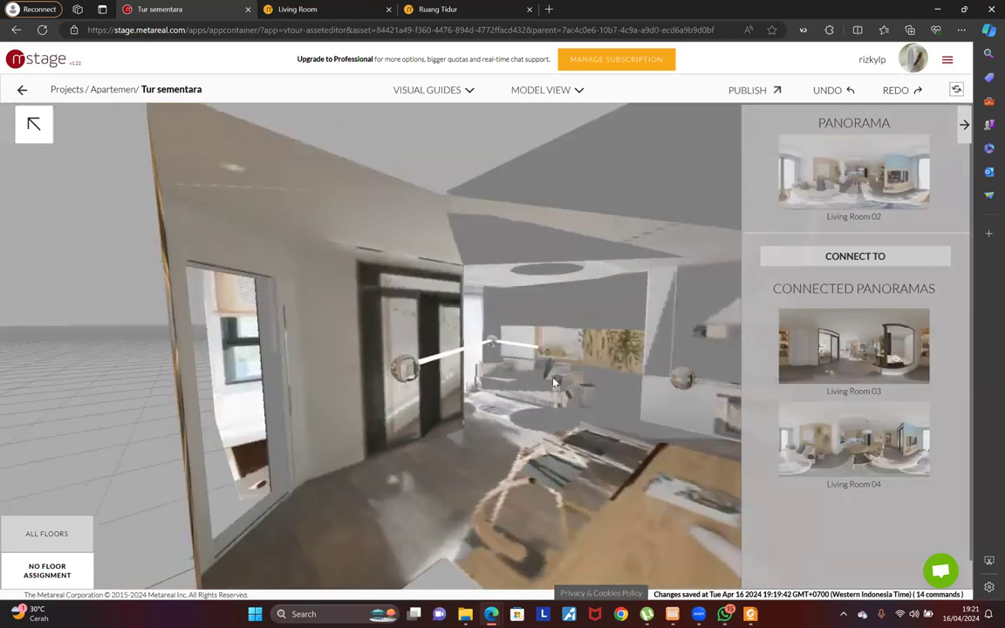
scroll(554, 382, up, 4)
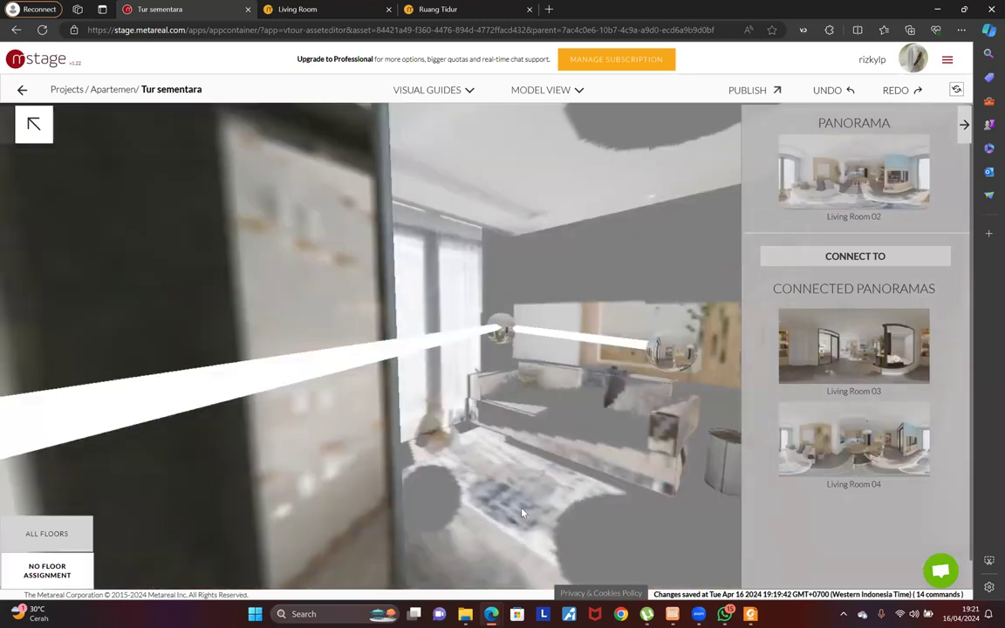
drag(600, 512, 567, 447)
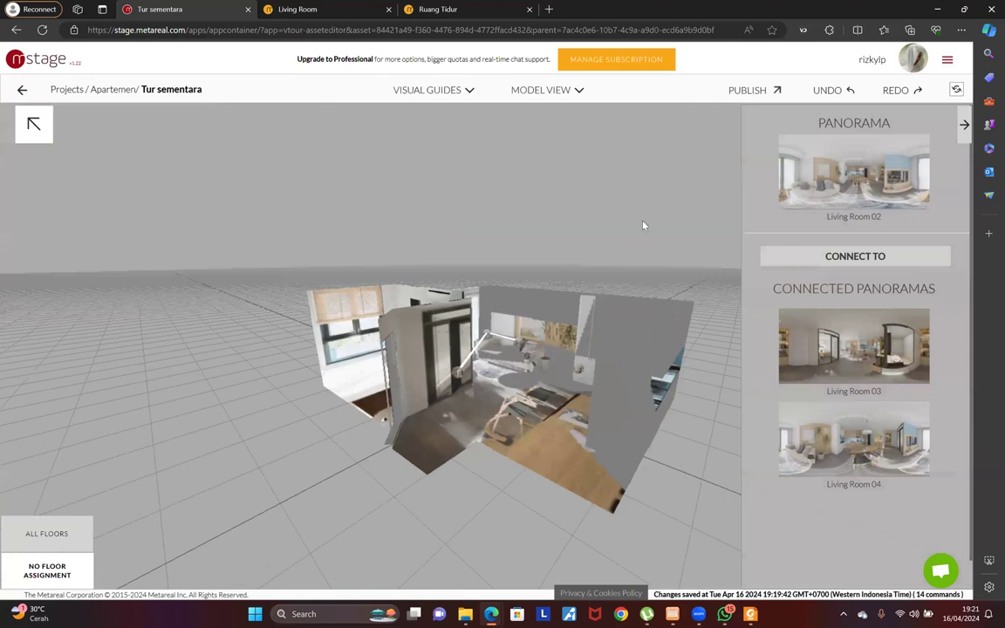
drag(635, 348, 564, 251)
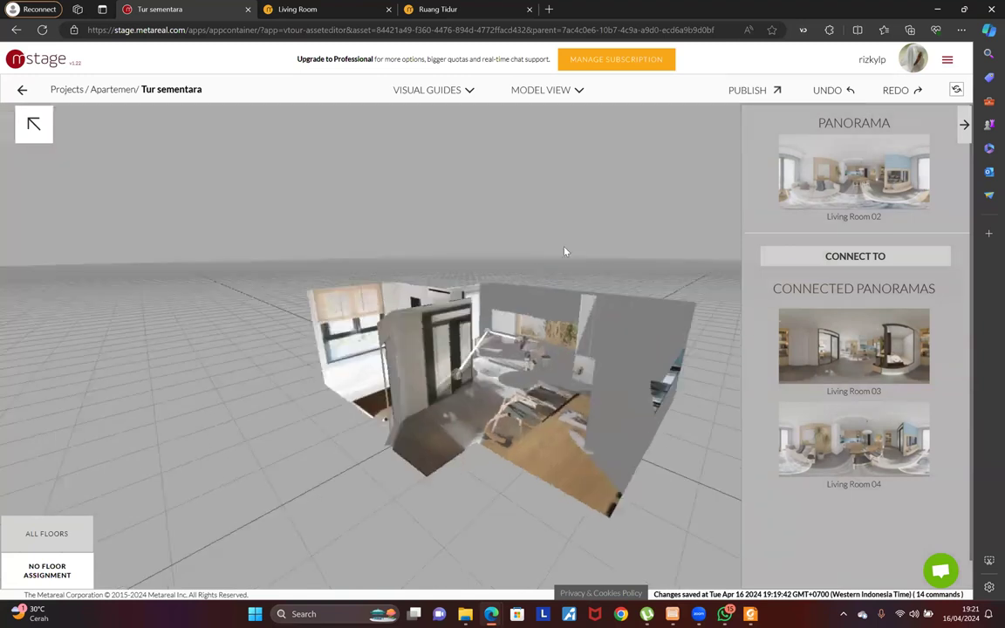
drag(563, 338, 398, 328)
scroll(219, 177, up, 5)
drag(670, 428, 621, 445)
scroll(622, 445, up, 5)
drag(555, 429, 515, 396)
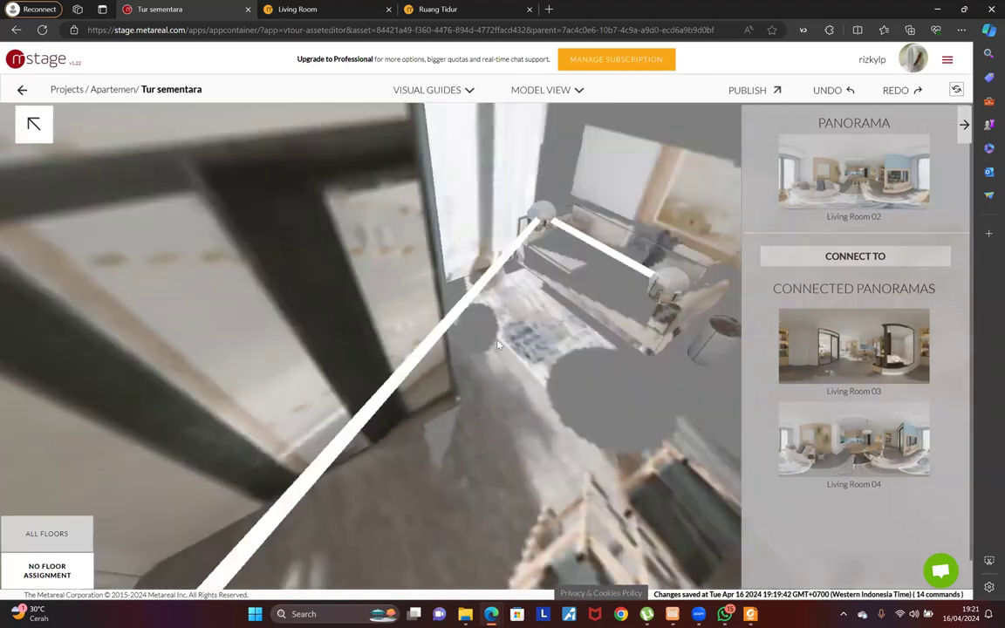
Fly the model view down to eye level and switch the tour to Design View
right_click(571, 209)
drag(571, 210, 543, 302)
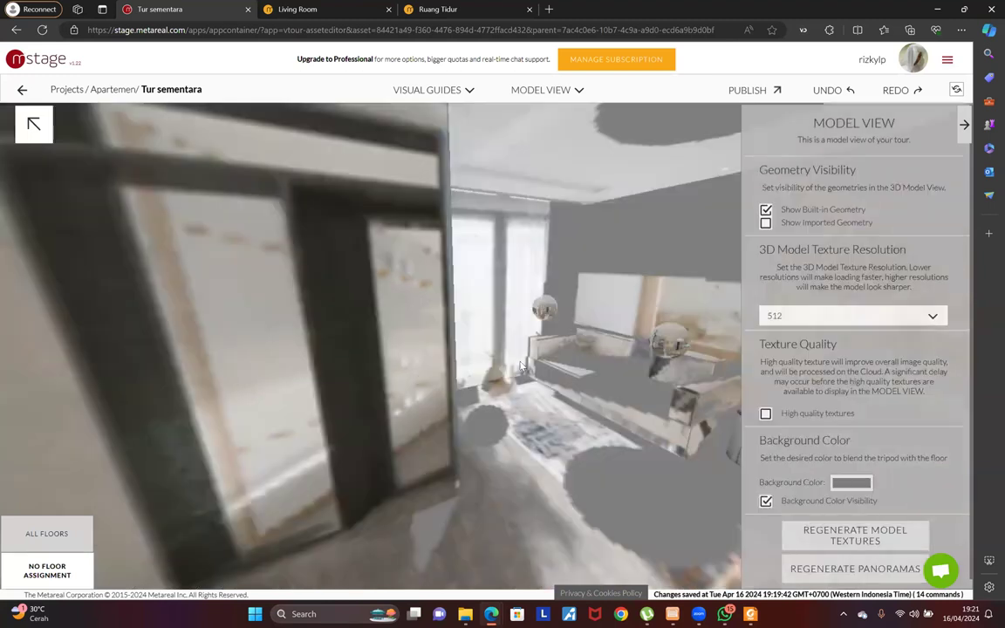
drag(265, 336, 567, 398)
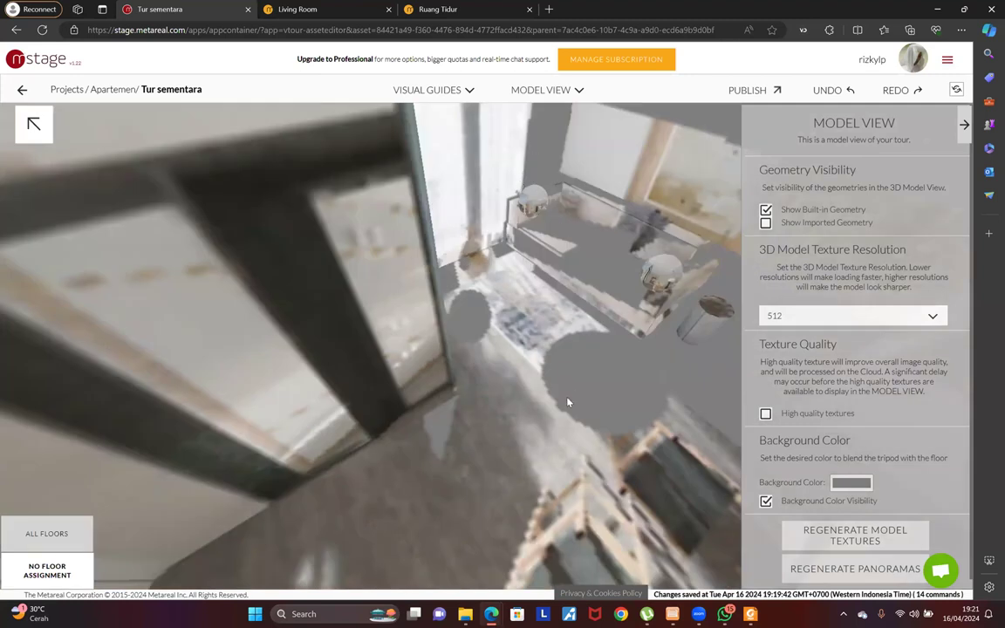
scroll(567, 399, down, 2)
scroll(563, 398, down, 3)
scroll(562, 402, up, 4)
drag(481, 262, 477, 243)
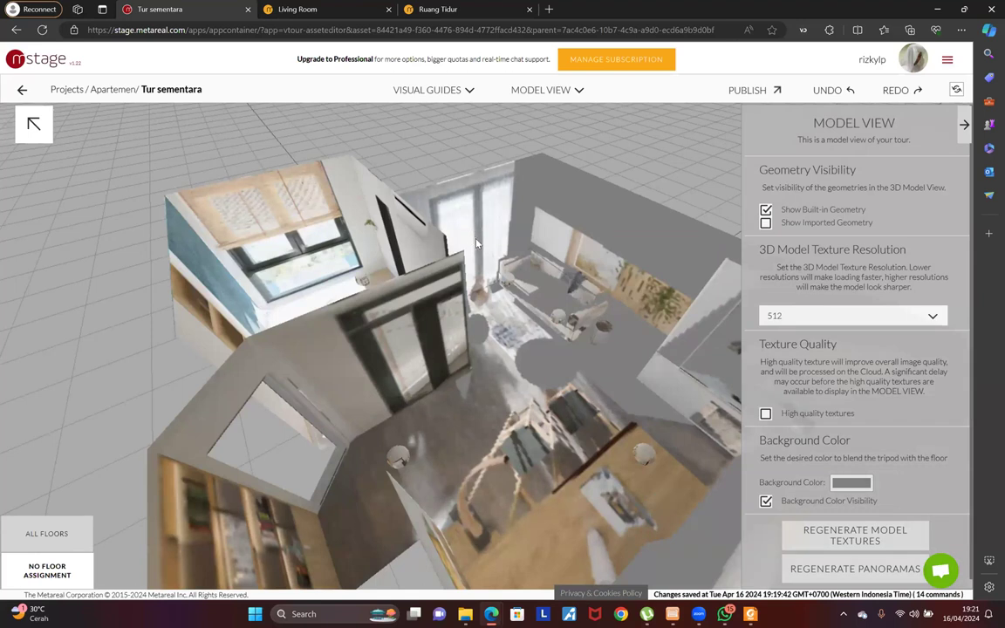
click(476, 244)
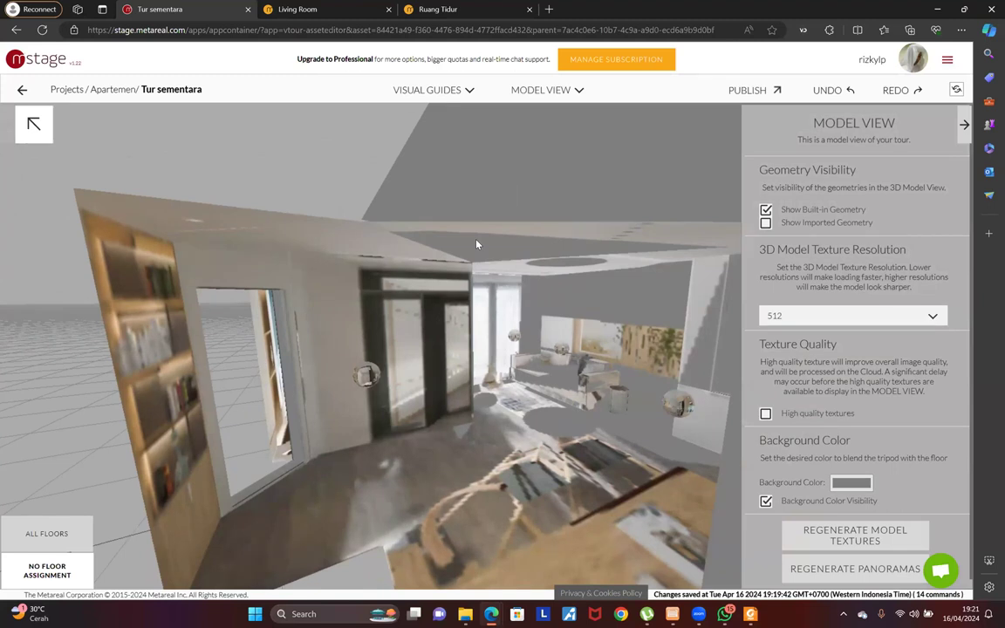
click(540, 89)
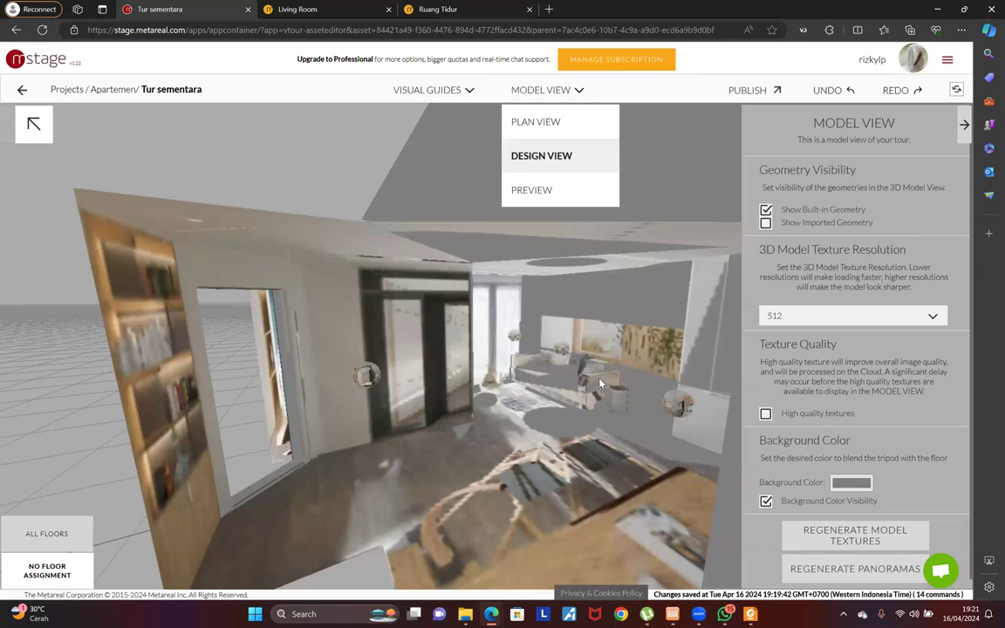
click(541, 157)
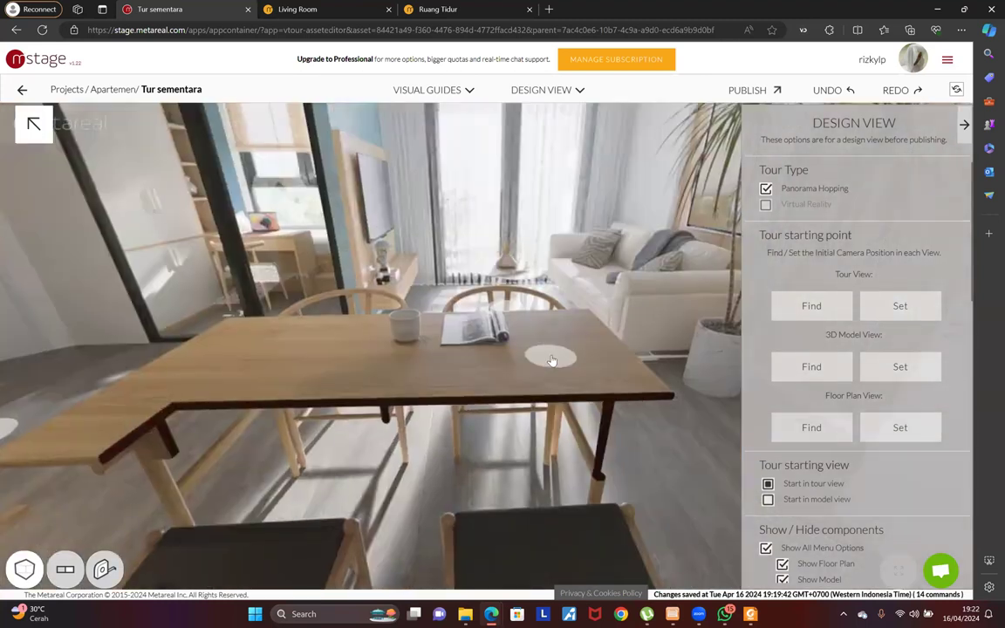
Hop between the living-room viewpoints by the rug, coffee table, sofa and potted plant
click(552, 358)
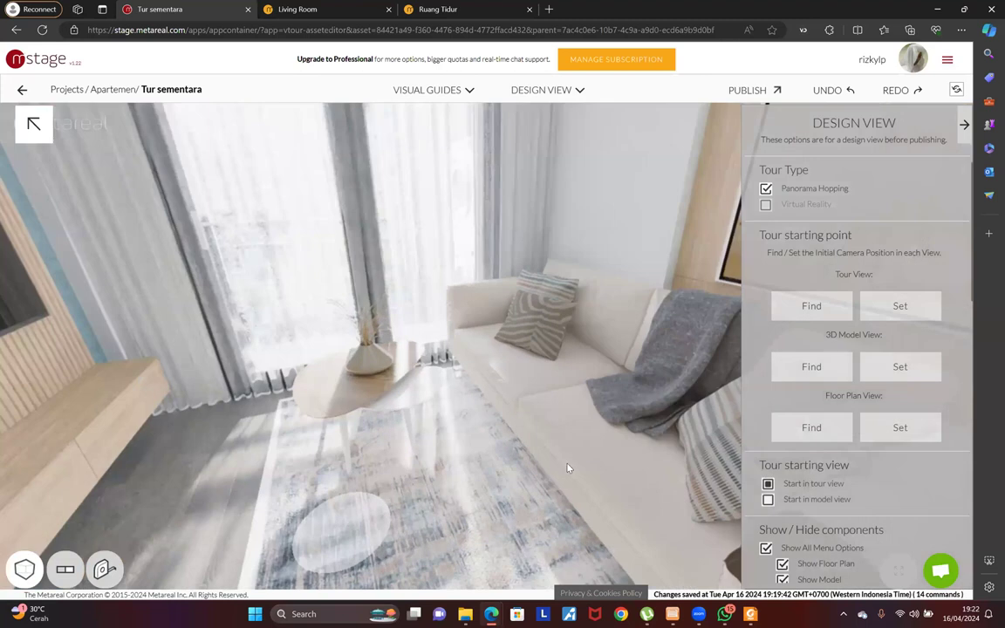
click(568, 469)
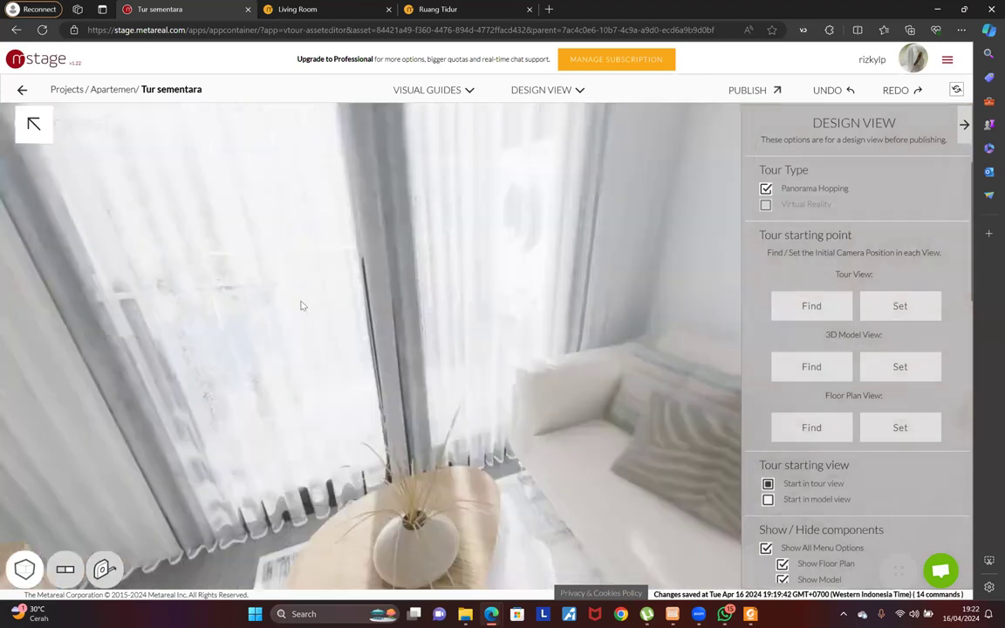
drag(518, 325, 103, 330)
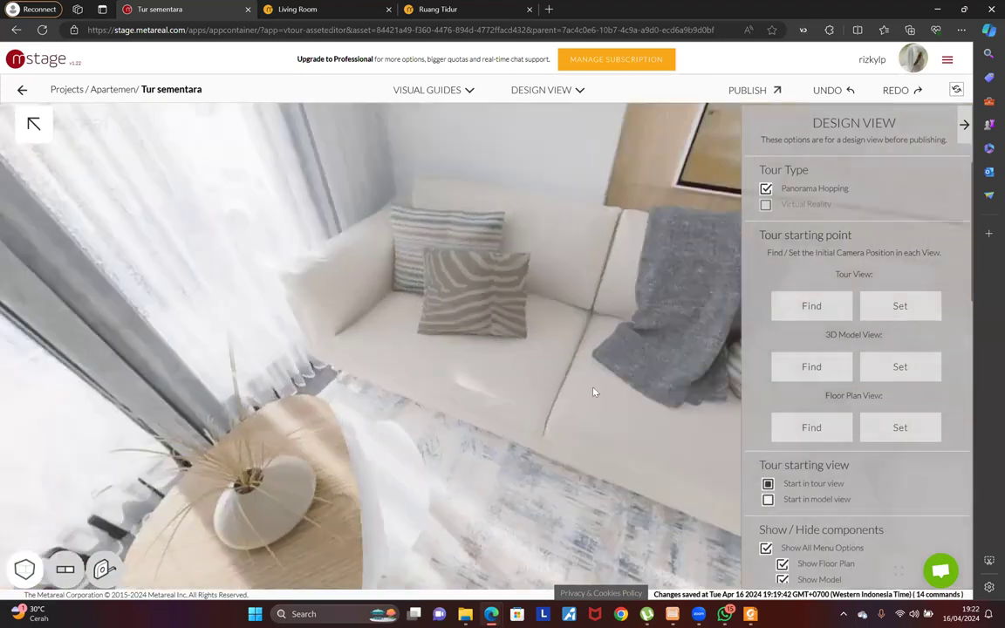
click(533, 349)
click(648, 421)
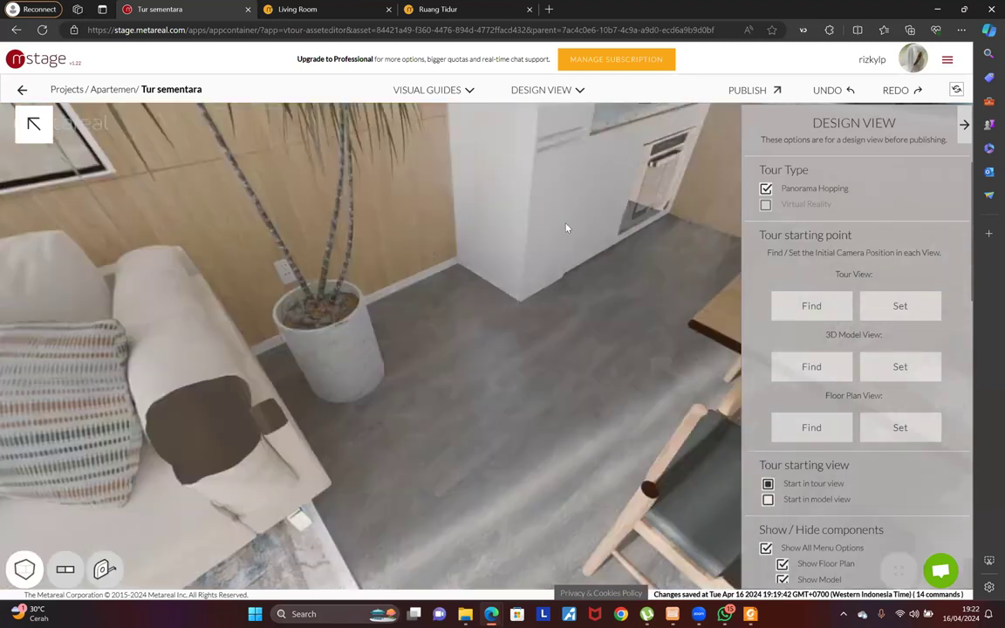
Look toward the dining table, then hop to the kitchen and white-door viewpoints
drag(565, 228, 270, 349)
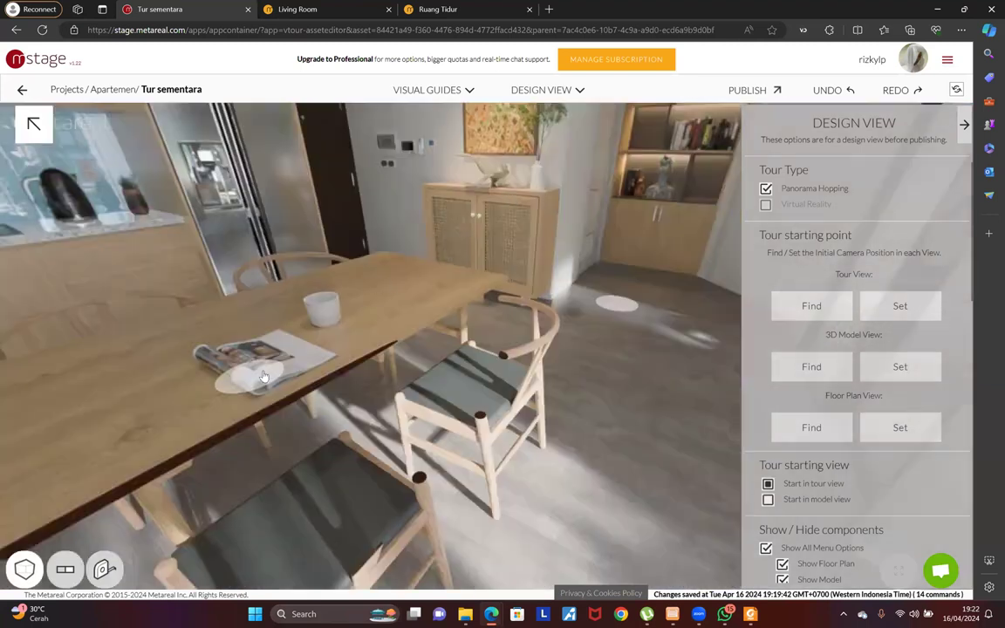
click(561, 315)
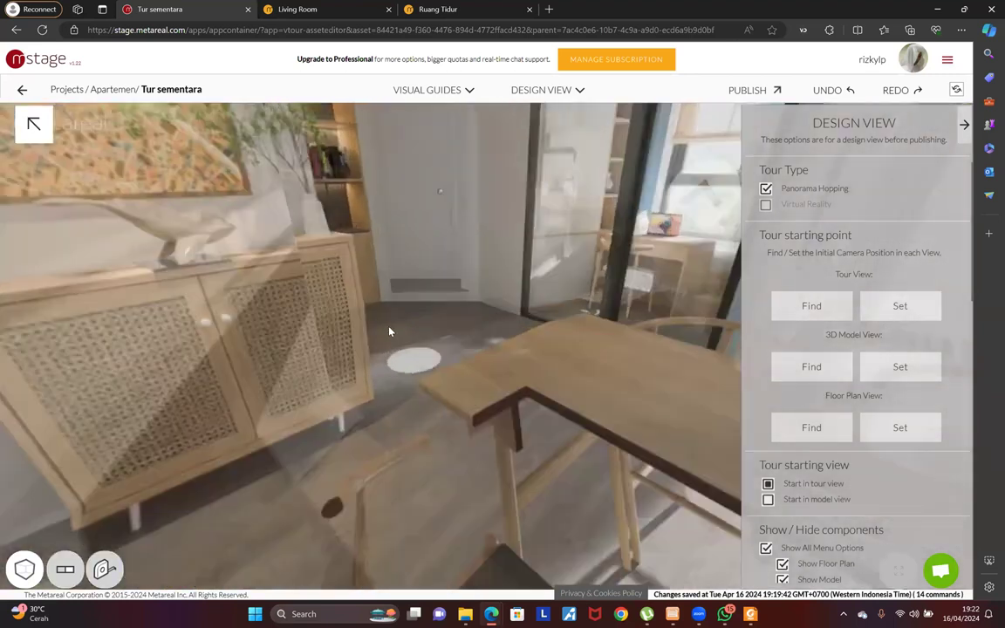
click(415, 354)
drag(673, 517, 523, 481)
drag(364, 408, 498, 410)
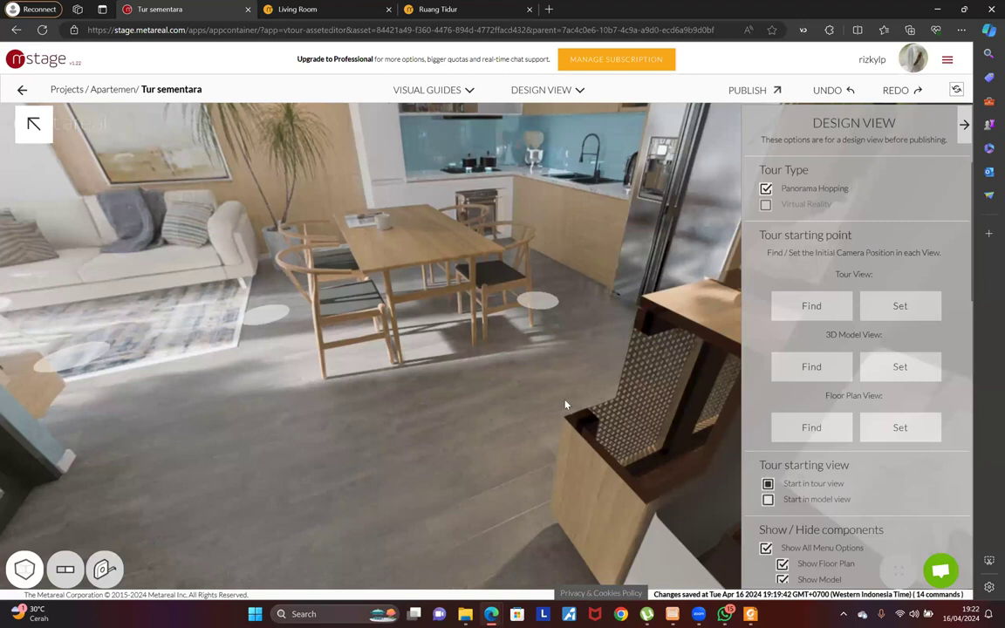
Rotate the panorama and jump to the viewpoint beside the dining table facing the kitchen counter
click(573, 96)
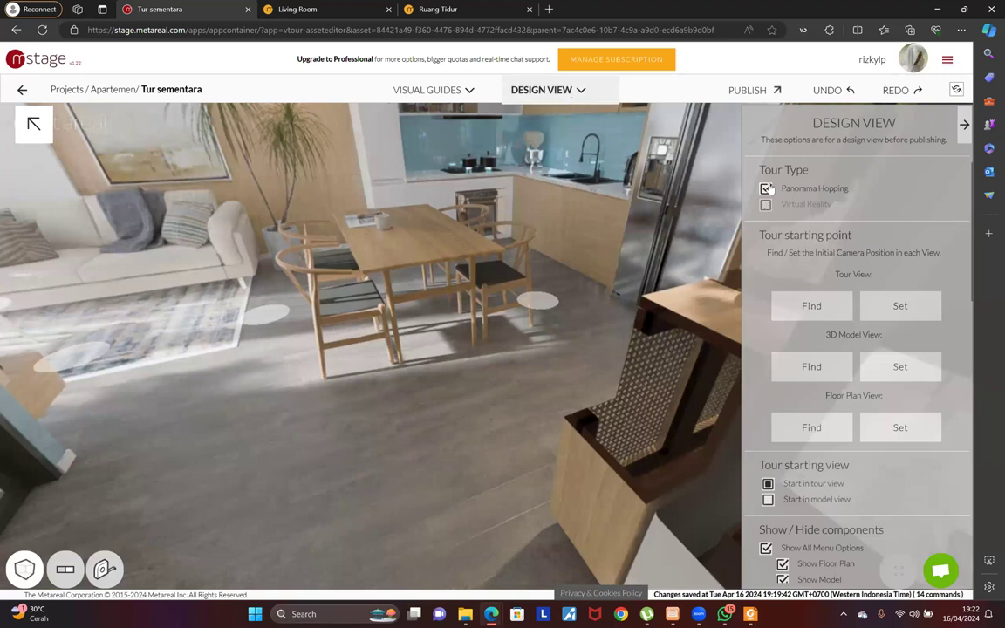
drag(366, 357, 411, 343)
click(413, 341)
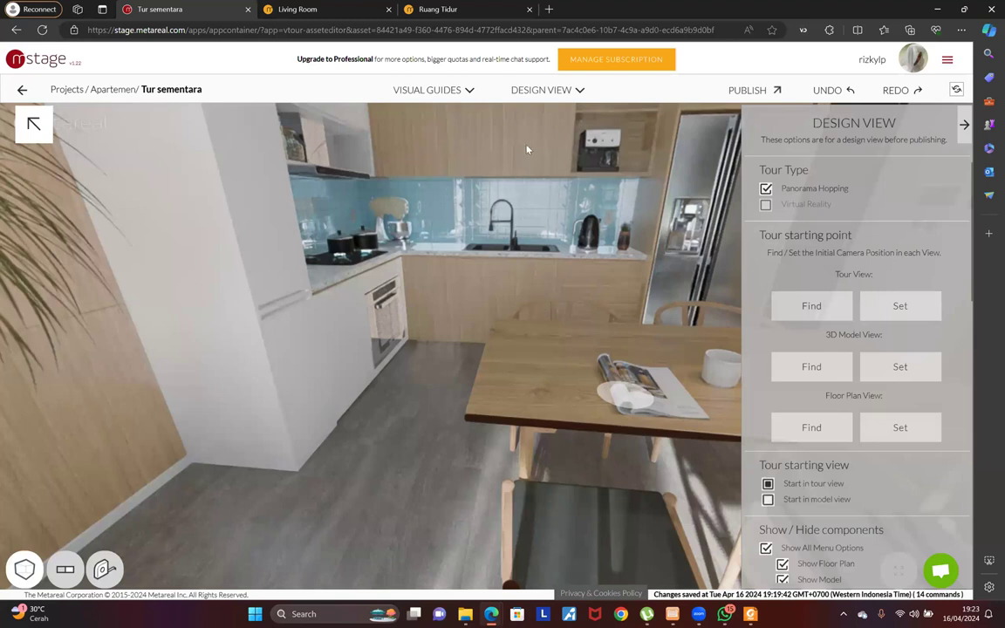
Go to tokopedia in a new browser tab
click(549, 10)
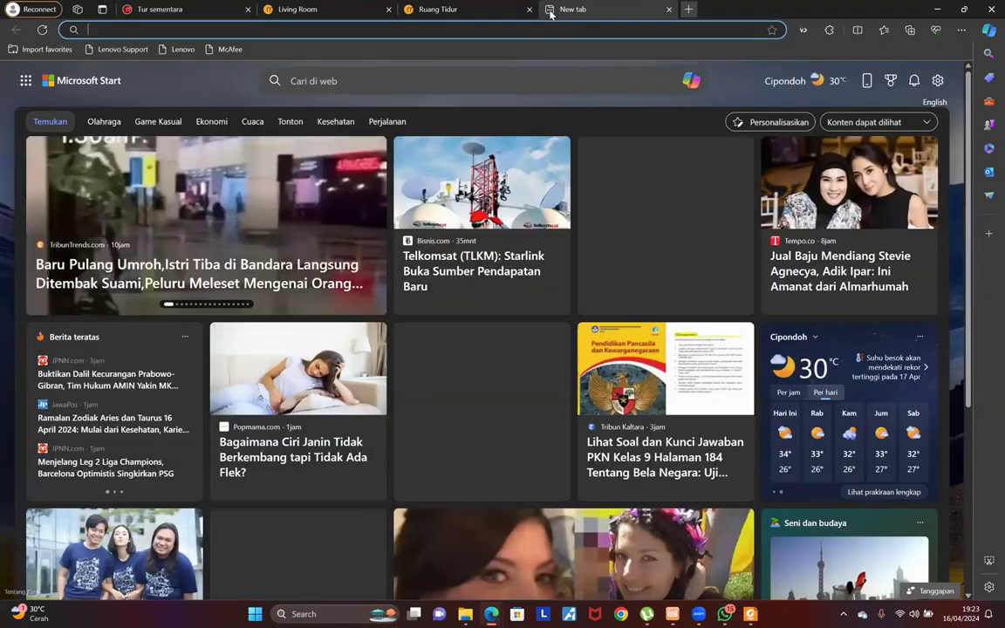
text(tokopedia.com)
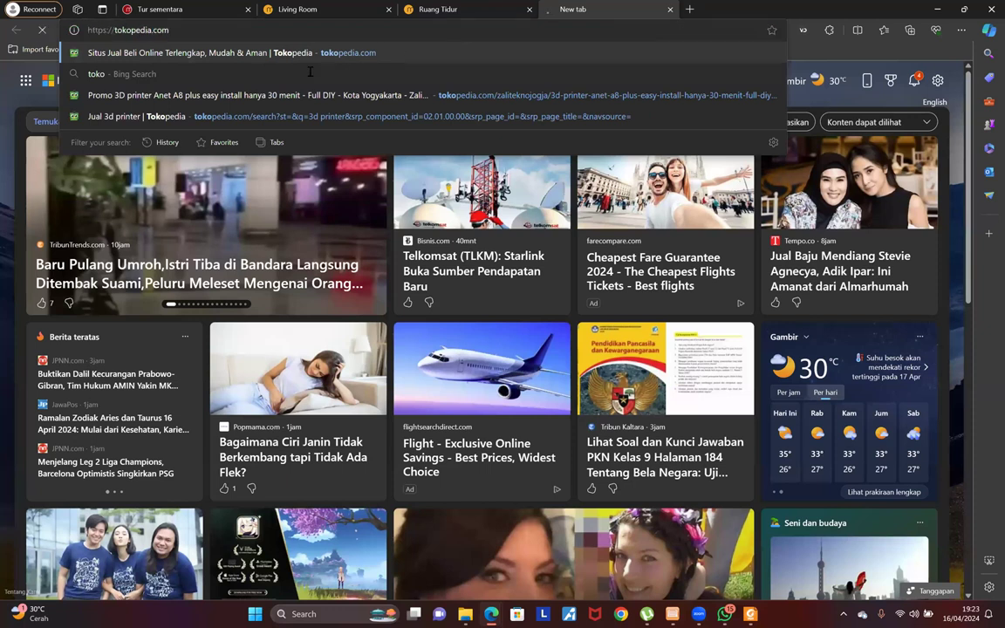
key(Return)
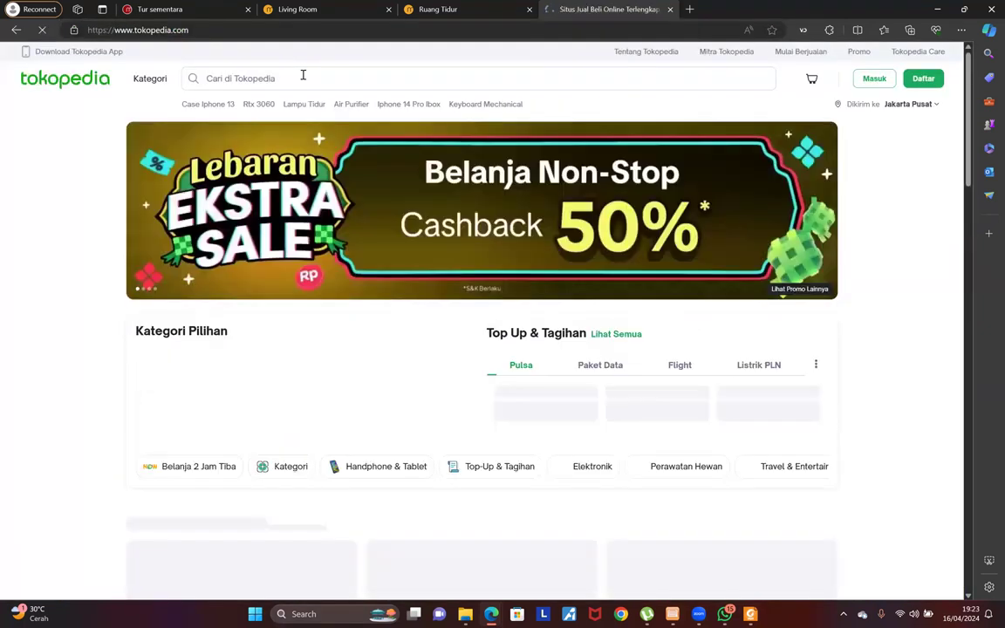
Search Tokopedia for 'vr glass' and scroll through the 1.367 results
click(303, 78)
text(vr glass)
key(Return)
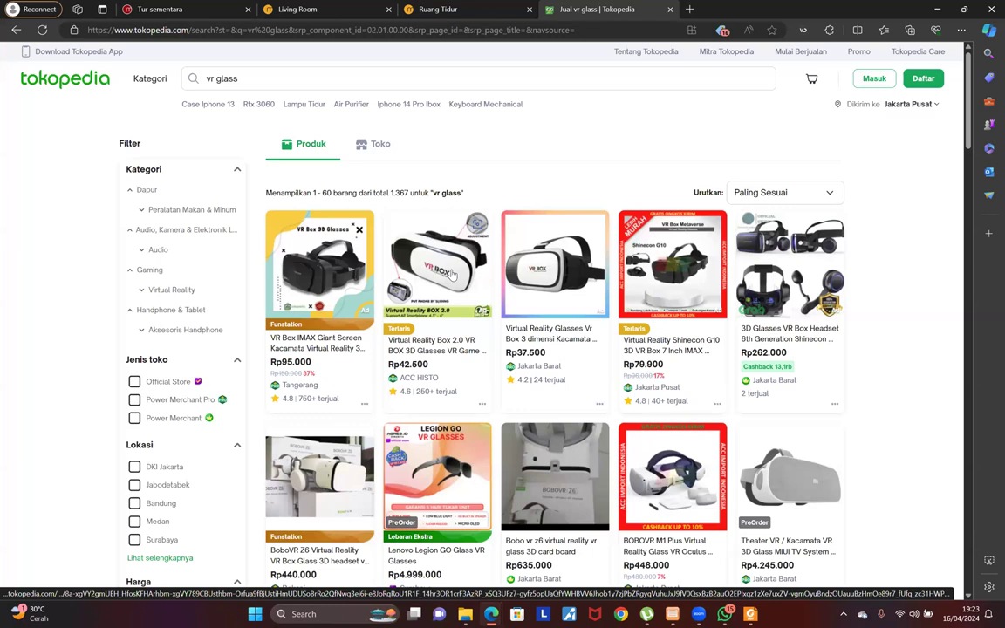
scroll(453, 275, down, 3)
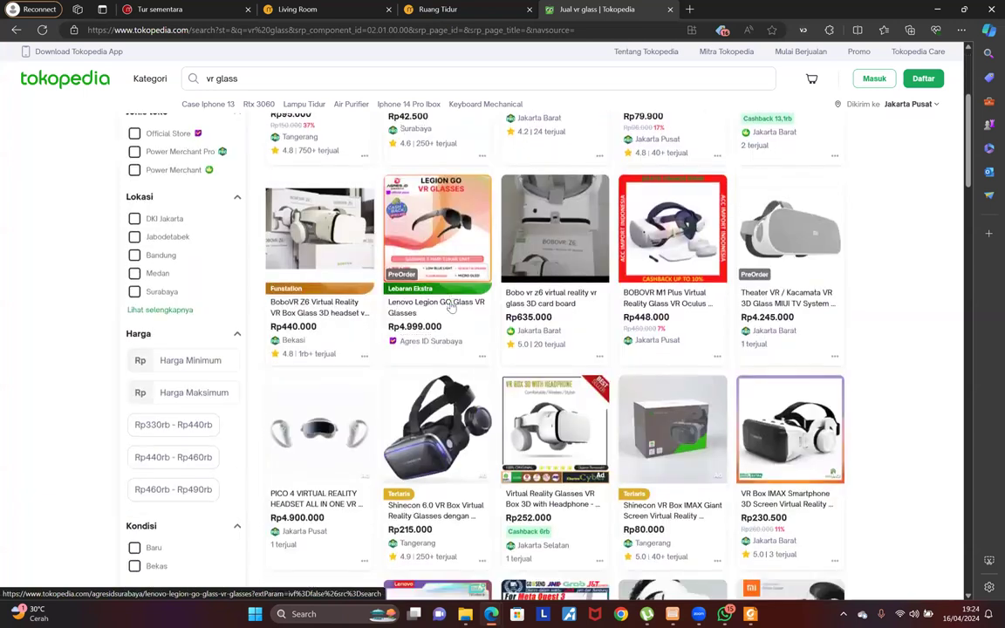
scroll(454, 432, down, 1)
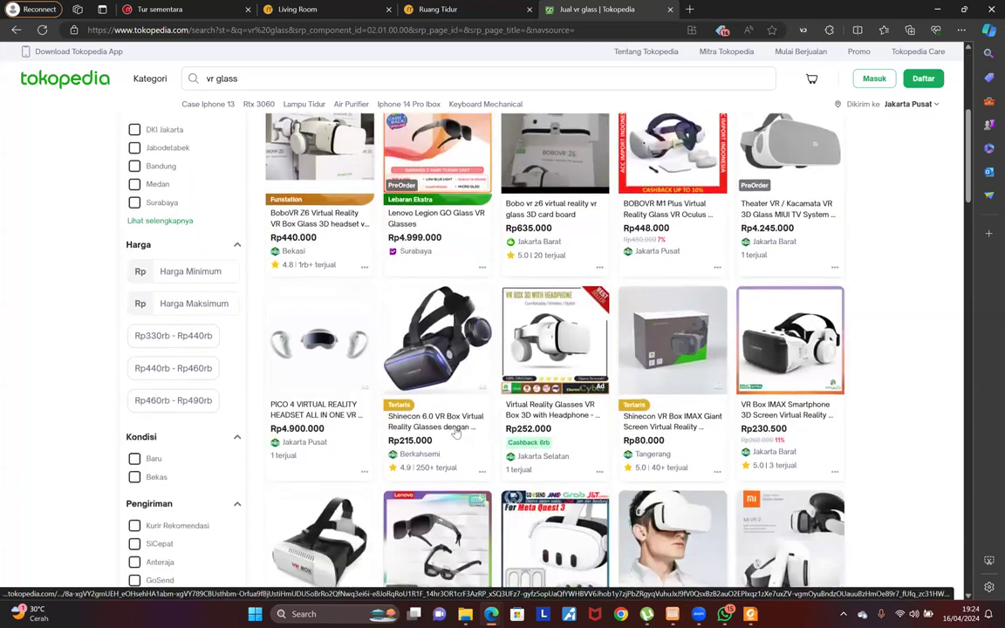
scroll(455, 434, down, 1)
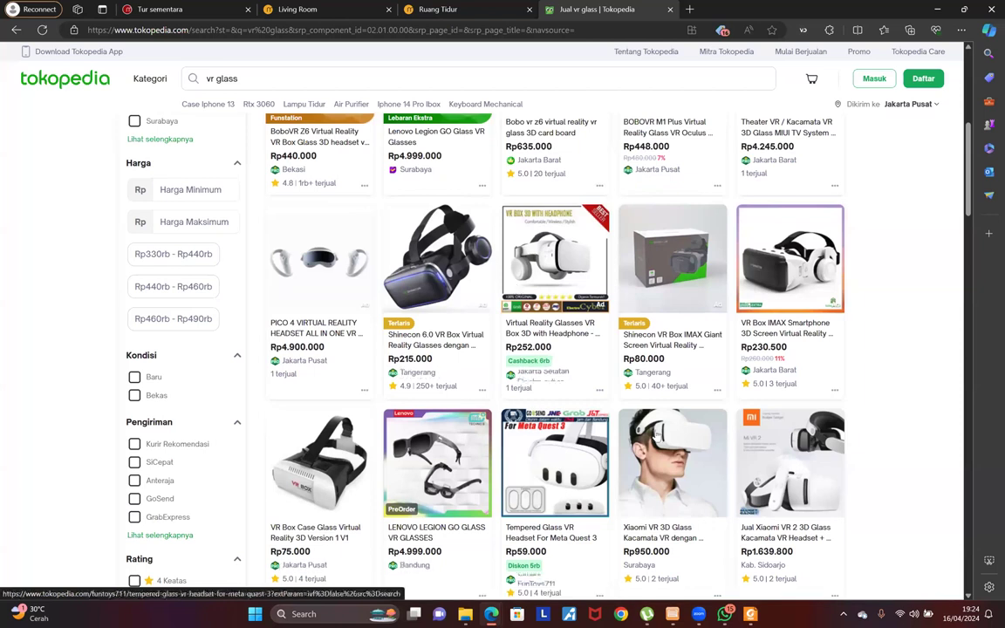
scroll(672, 436, down, 2)
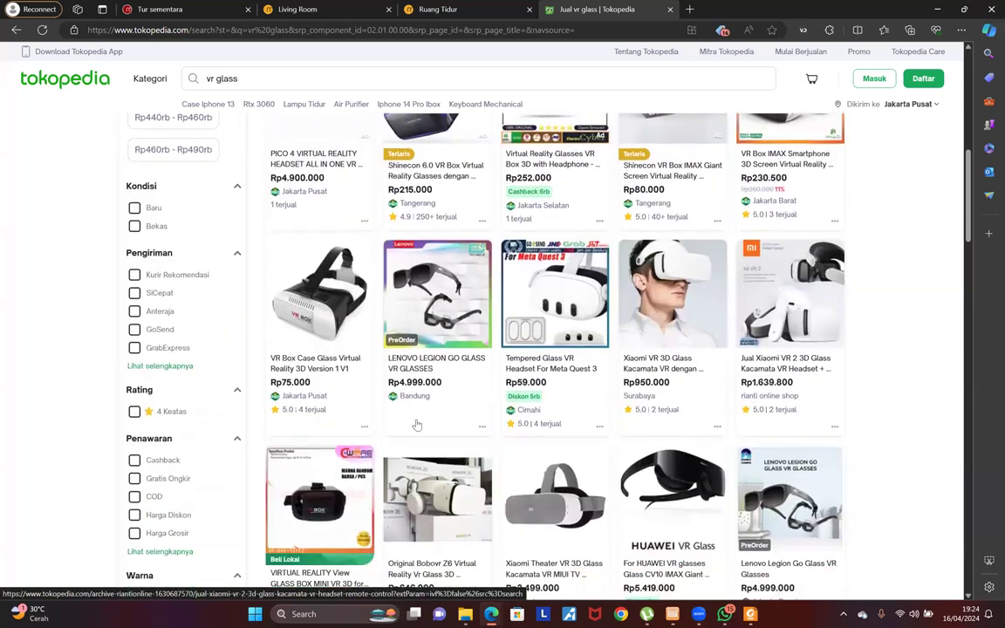
scroll(417, 425, down, 1)
scroll(417, 425, down, 2)
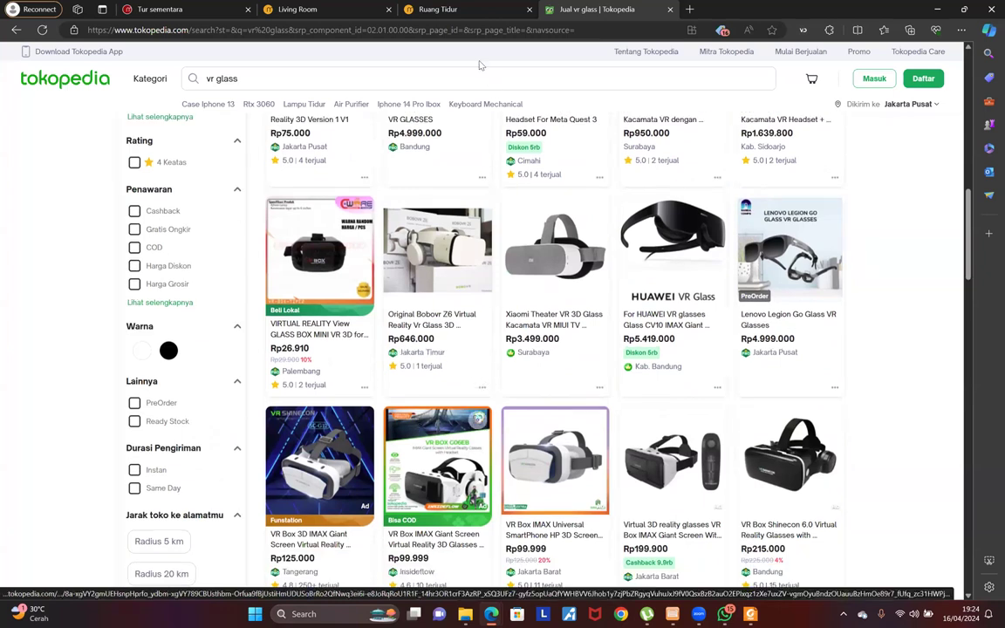
scroll(434, 58, up, 2)
scroll(458, 17, up, 7)
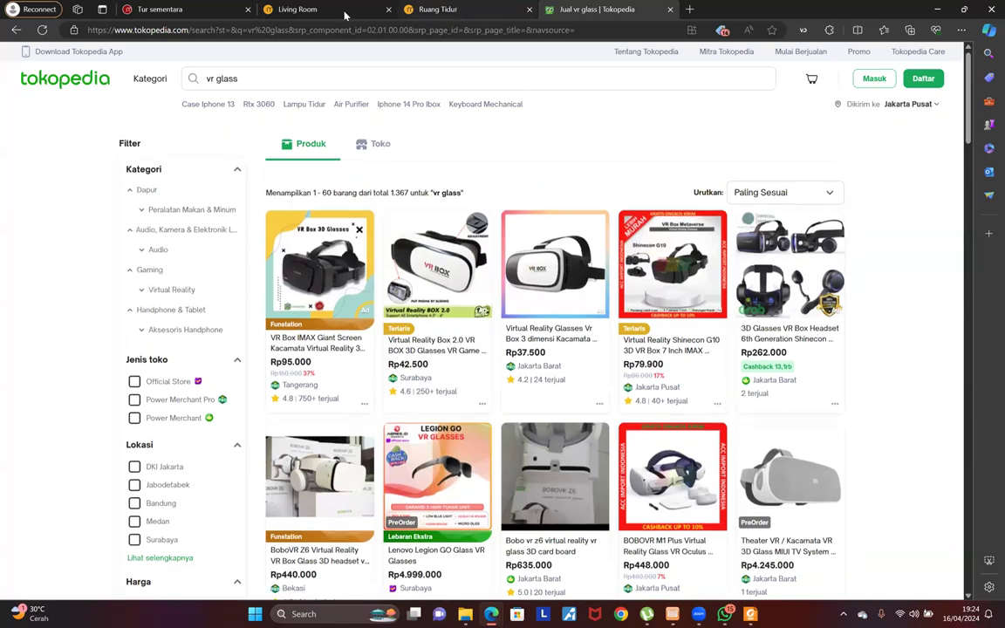
Glance at the Ruang Tidur and Living Room editors, go back to the Tokopedia results, and open a new tab
click(454, 10)
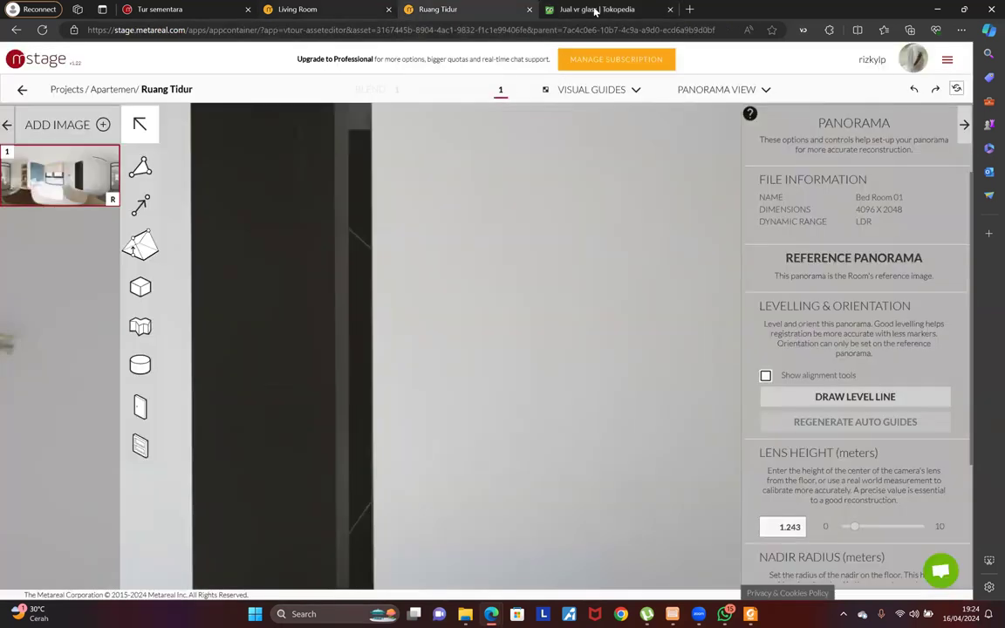
key(ctrl+shift+Tab)
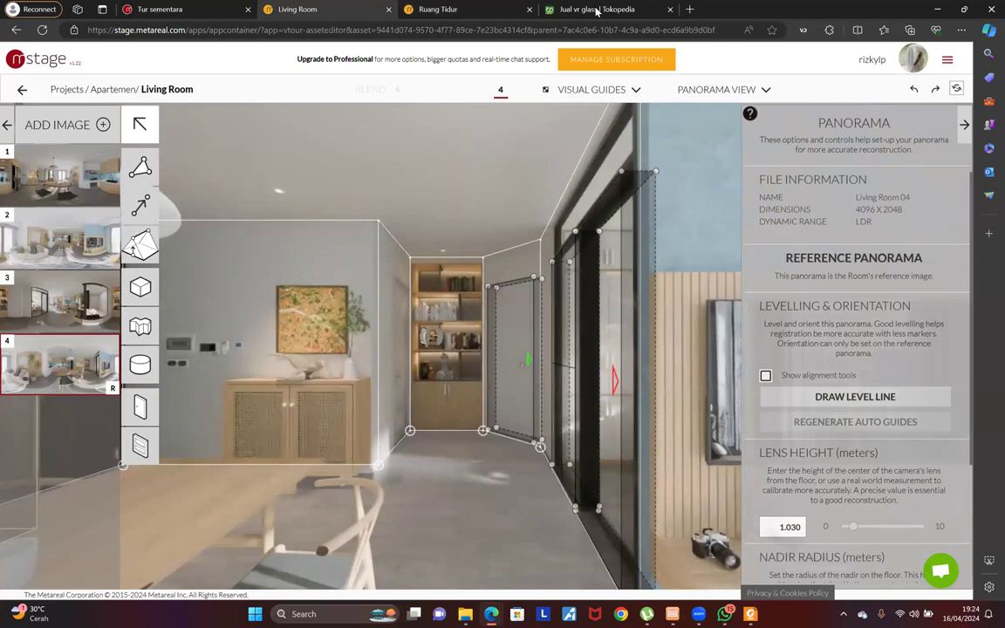
click(597, 10)
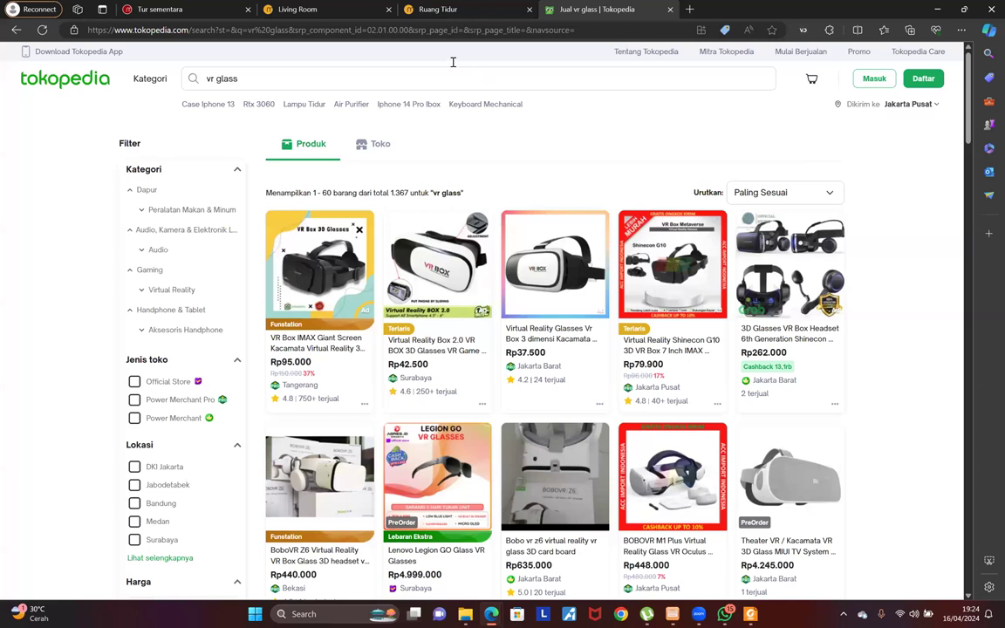
key(ctrl+t)
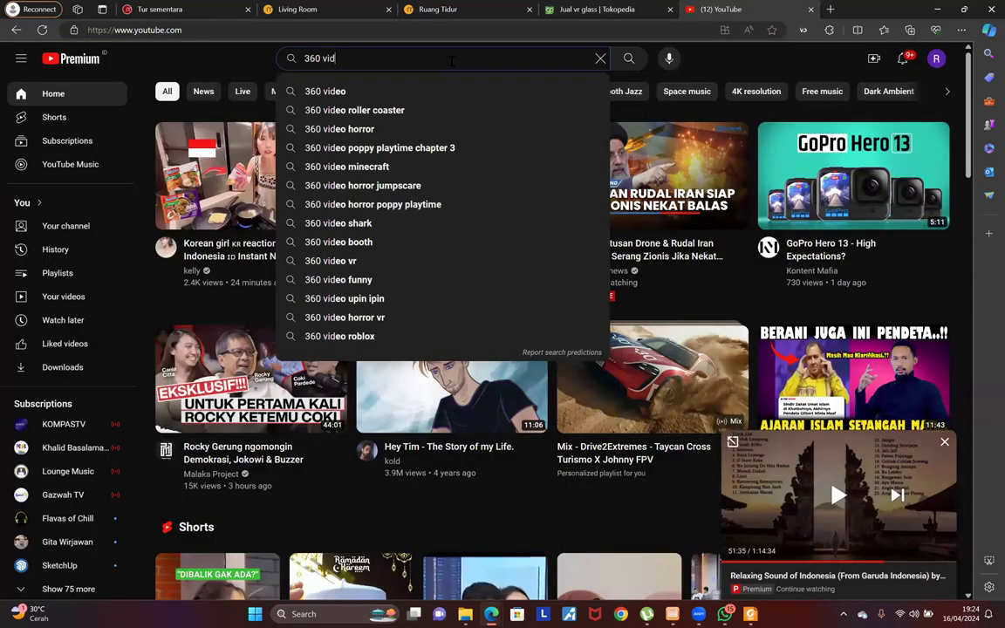
Search YouTube for 360 videos and open the WATER SLIDE in 360° video
text(eo)
key(Return)
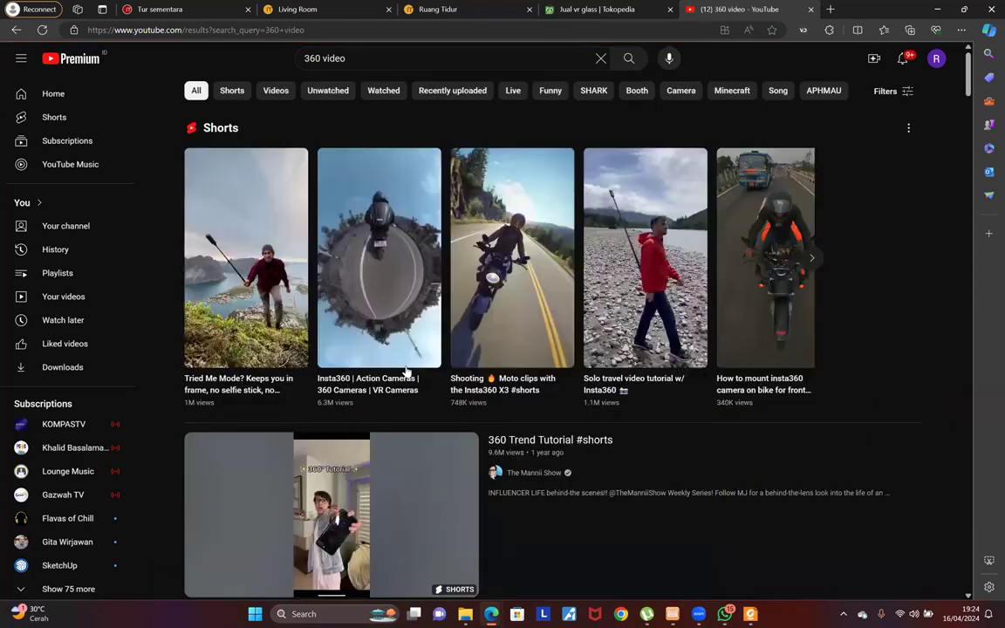
scroll(460, 312, down, 5)
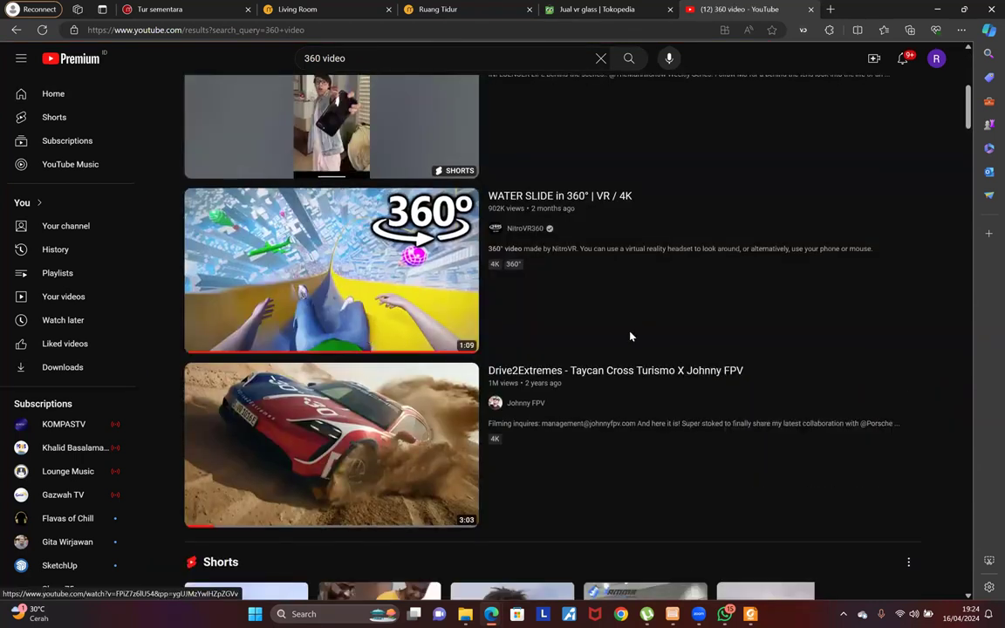
mouse_move(632, 336)
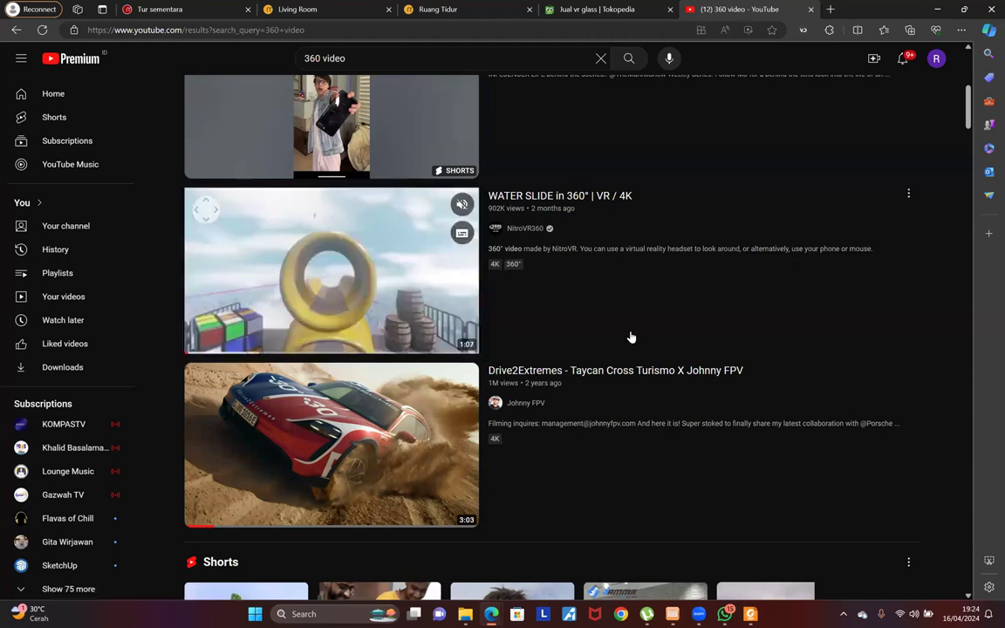
scroll(330, 358, down, 3)
scroll(329, 358, up, 4)
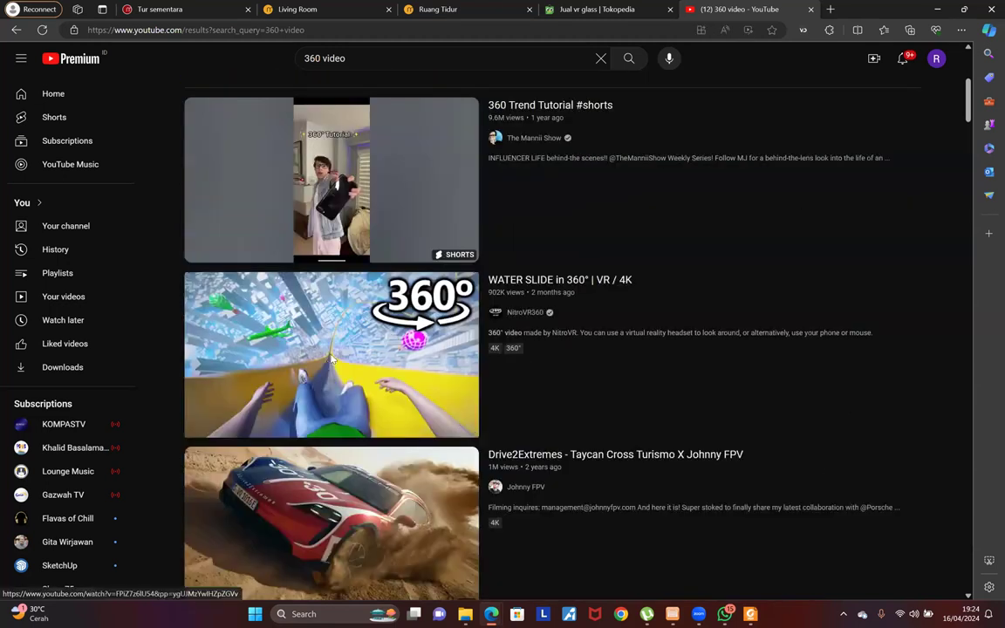
click(331, 358)
Look around inside the 360° video, play it, then return to the Tokopedia vr glass results
click(382, 349)
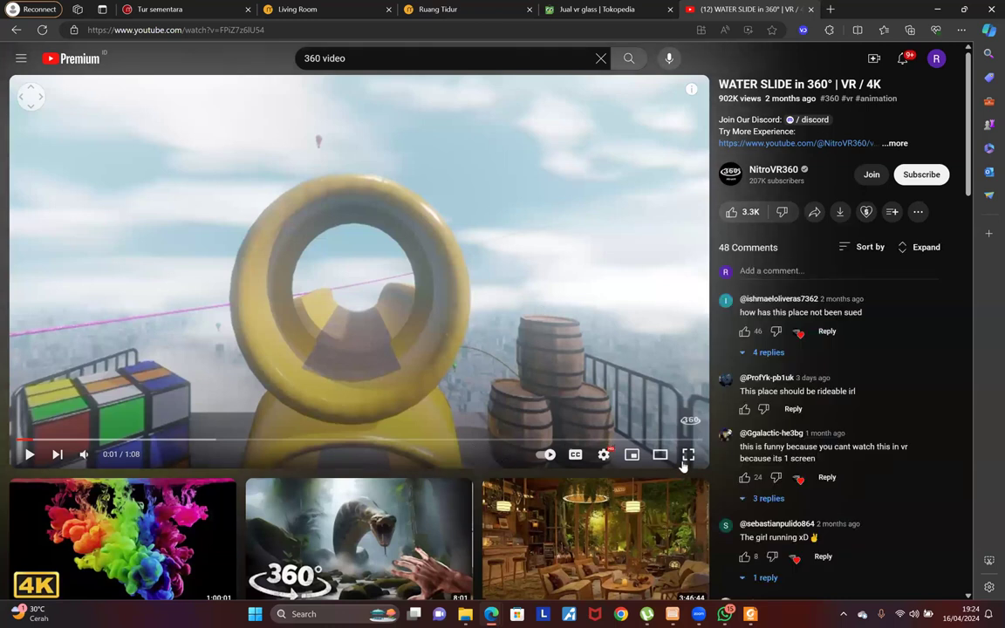
click(604, 456)
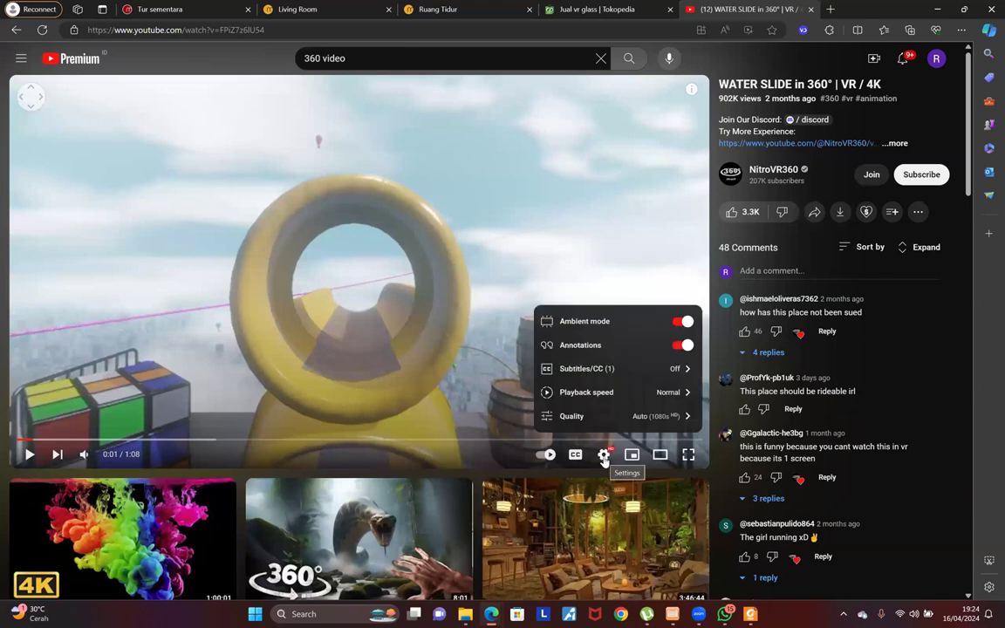
click(604, 456)
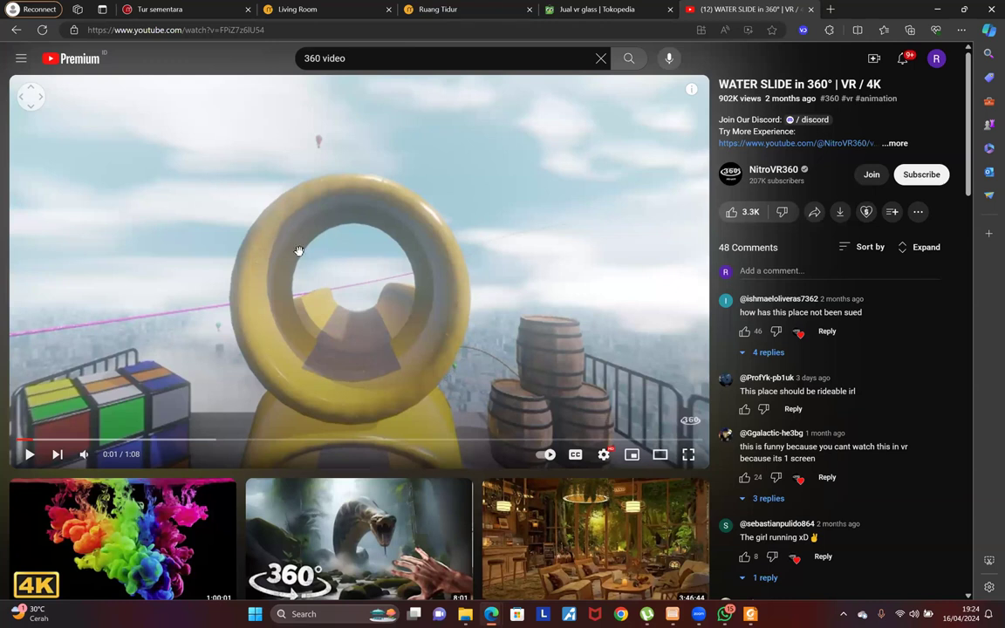
drag(440, 243, 236, 269)
drag(258, 327, 299, 305)
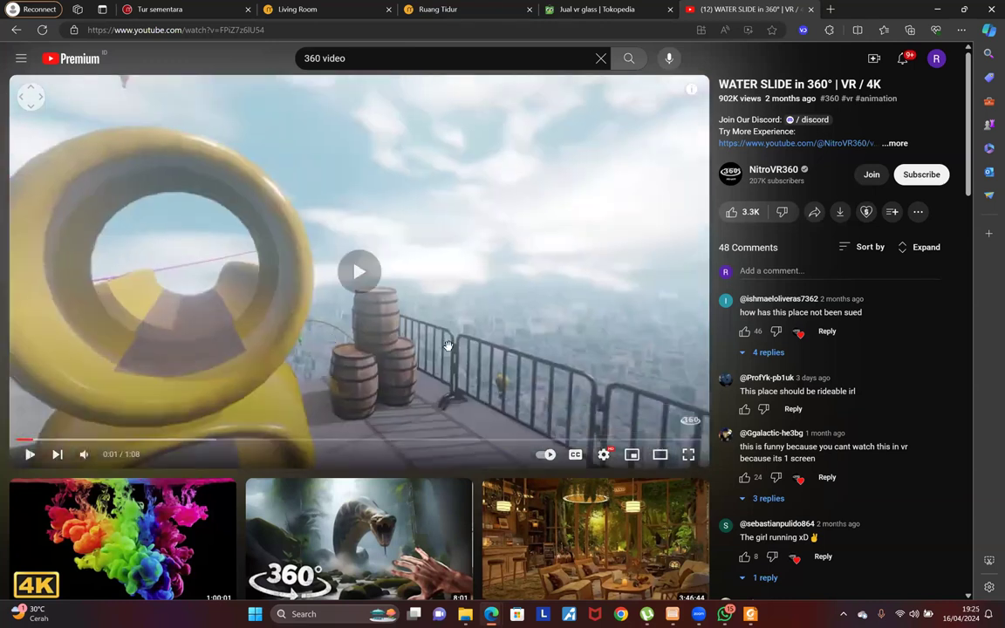
click(322, 285)
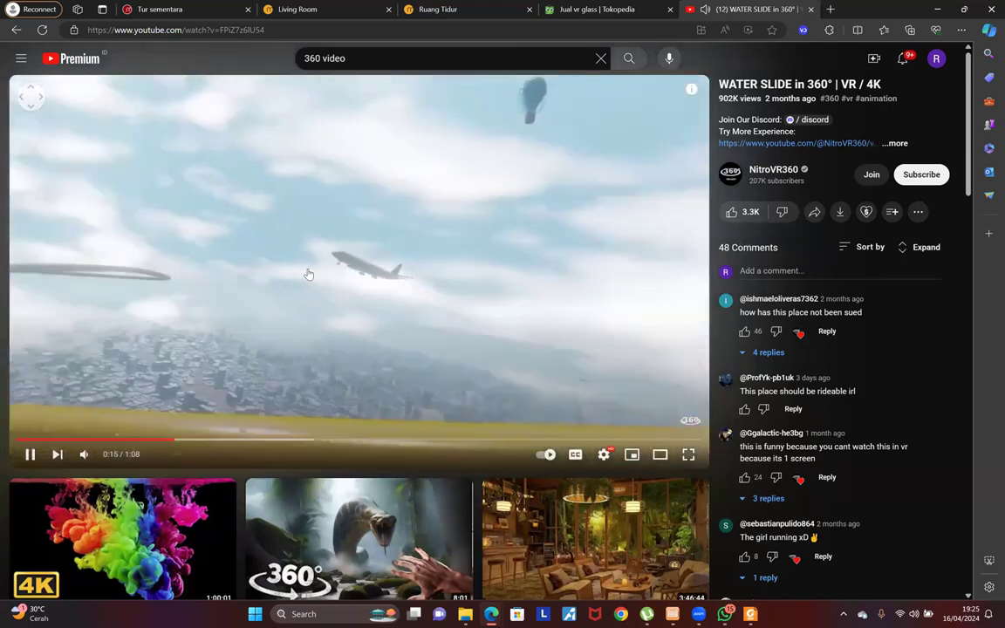
key(ctrl+shift+Tab)
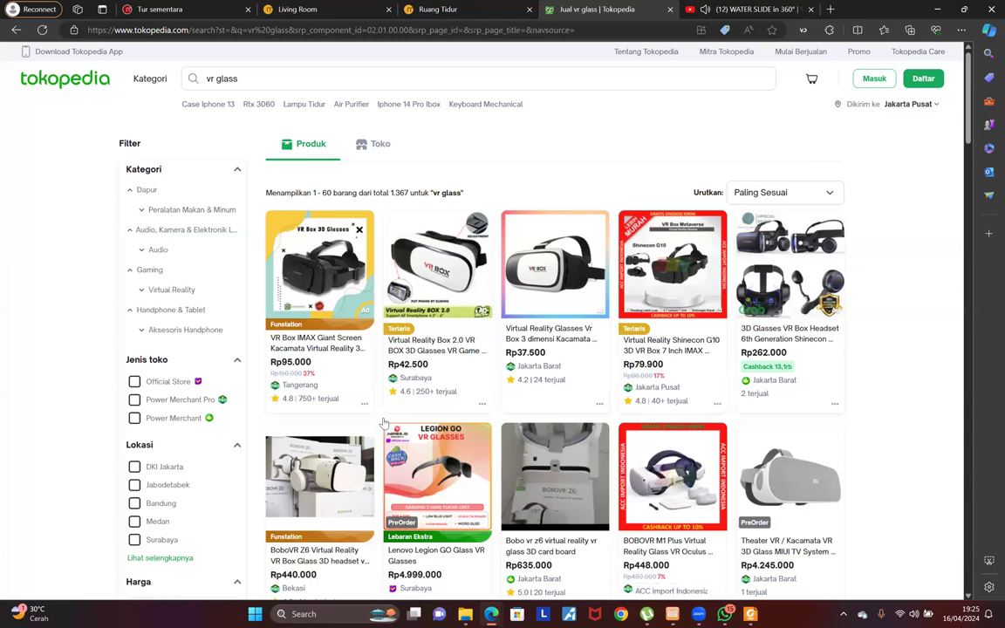
Leave the YouTube video and switch via the Living Room editor to the Tur sementara Design View
scroll(384, 425, down, 10)
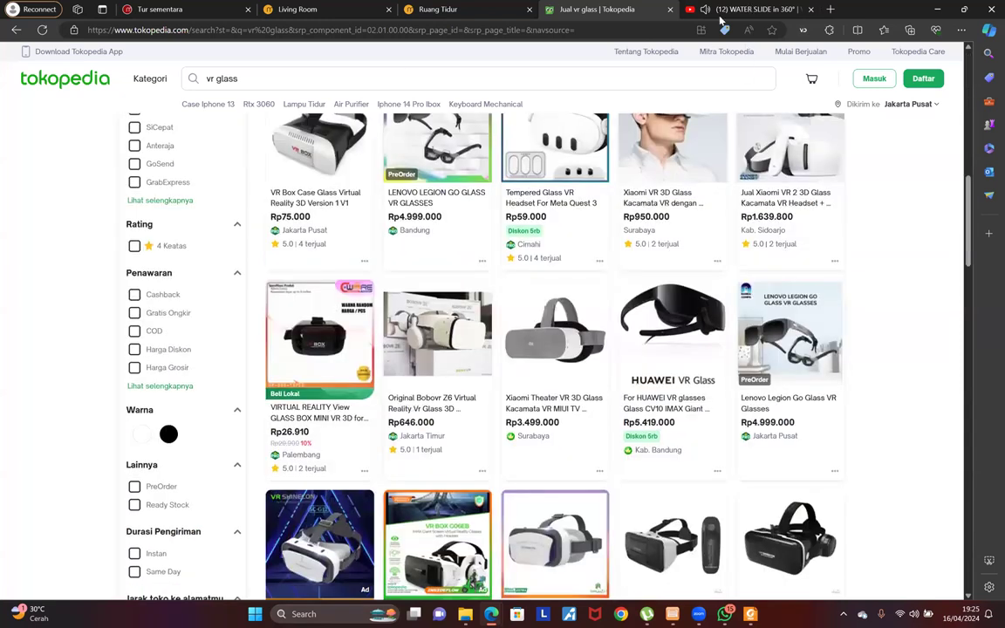
key(ctrl+Tab)
key(ctrl+shift+Tab)
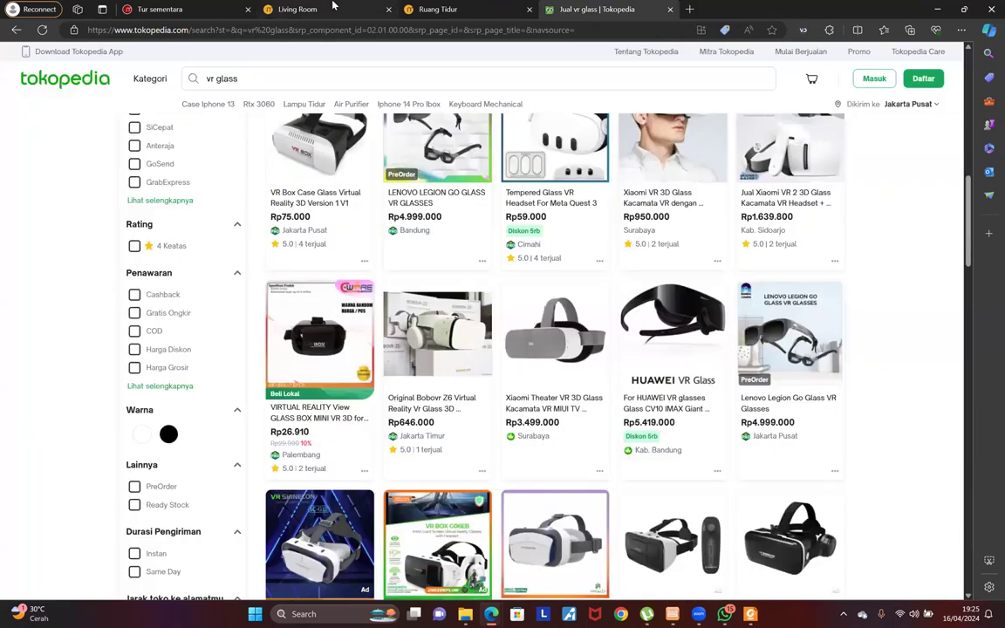
click(332, 6)
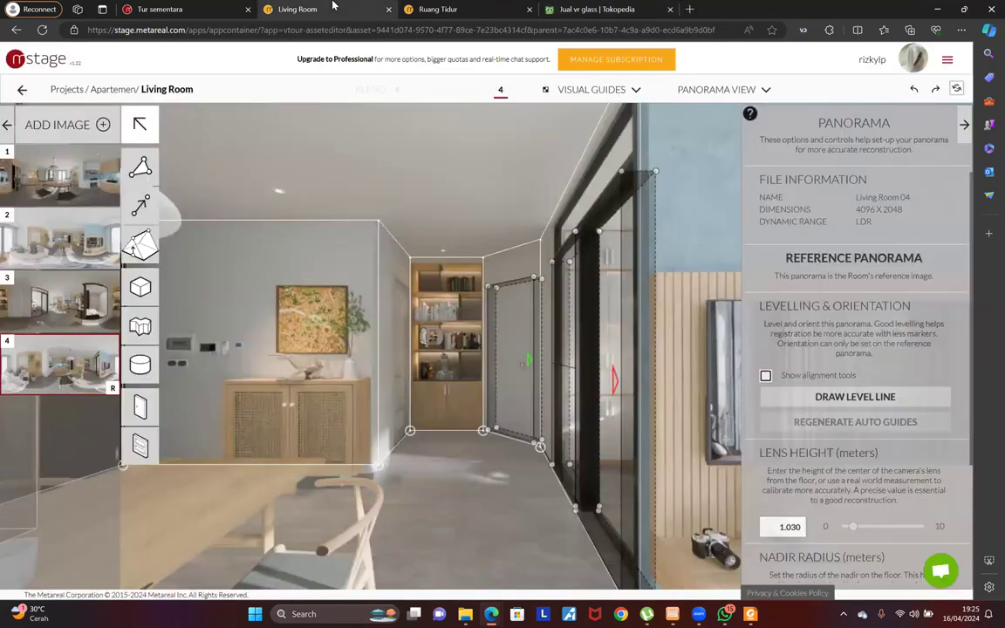
key(ctrl+shift+Tab)
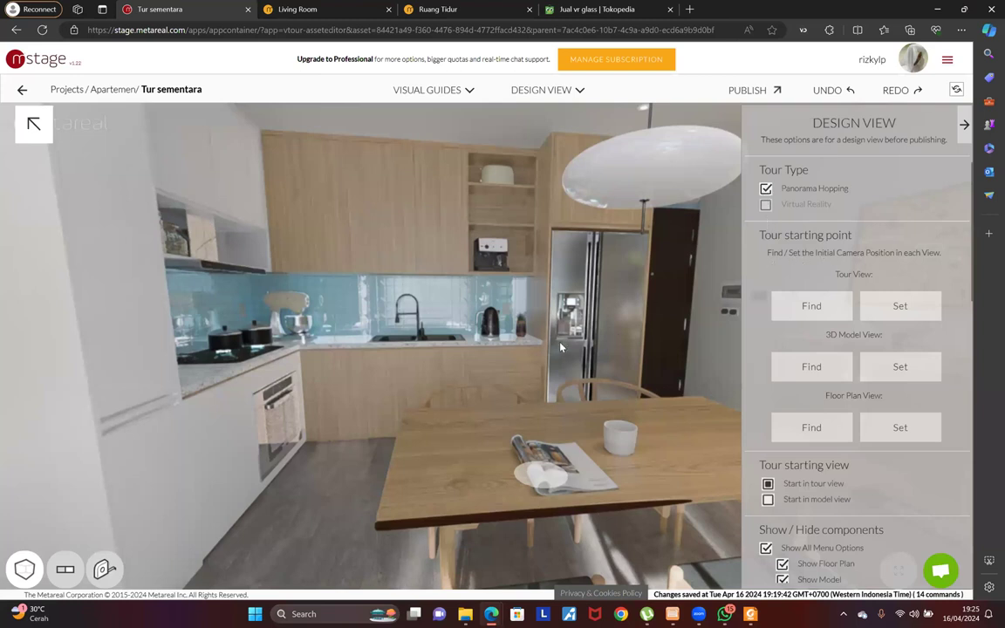
Look around the kitchen panorama, hop through the glass door, and face the TV wall and window
drag(354, 309, 572, 303)
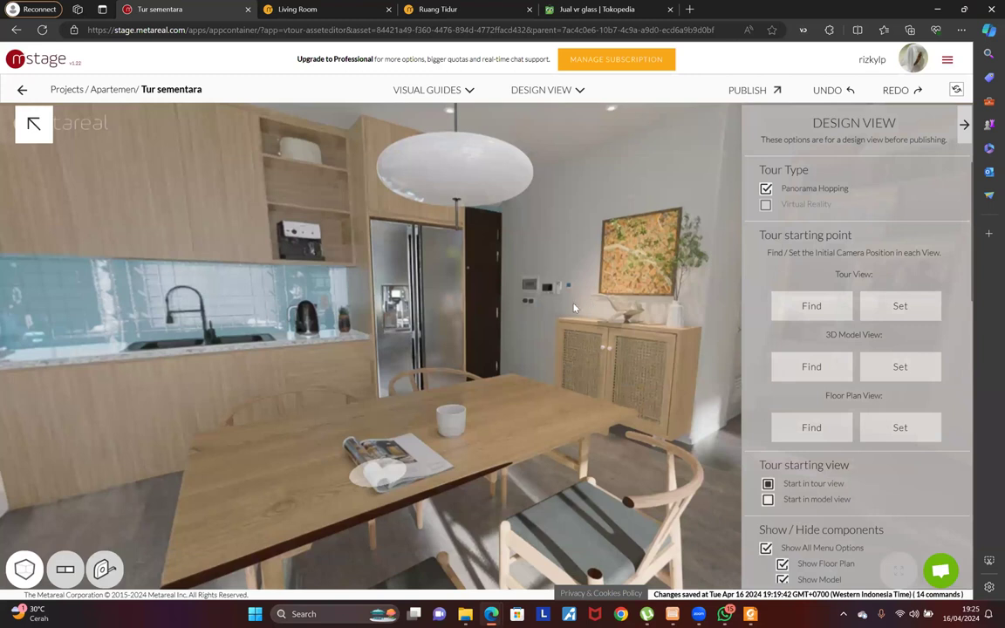
drag(449, 312, 334, 319)
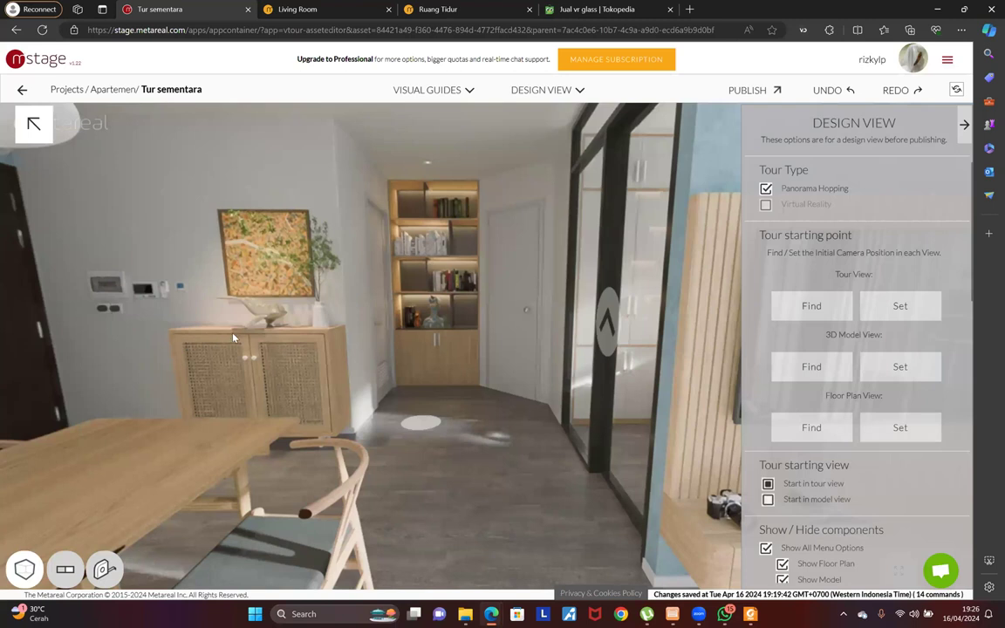
drag(329, 339, 289, 334)
click(173, 324)
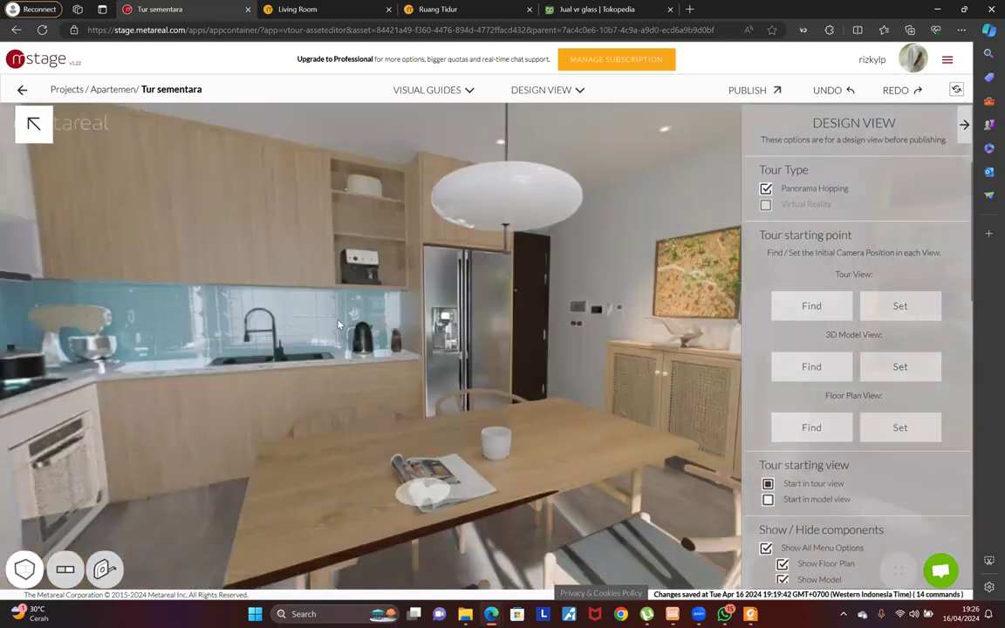
drag(499, 344, 362, 380)
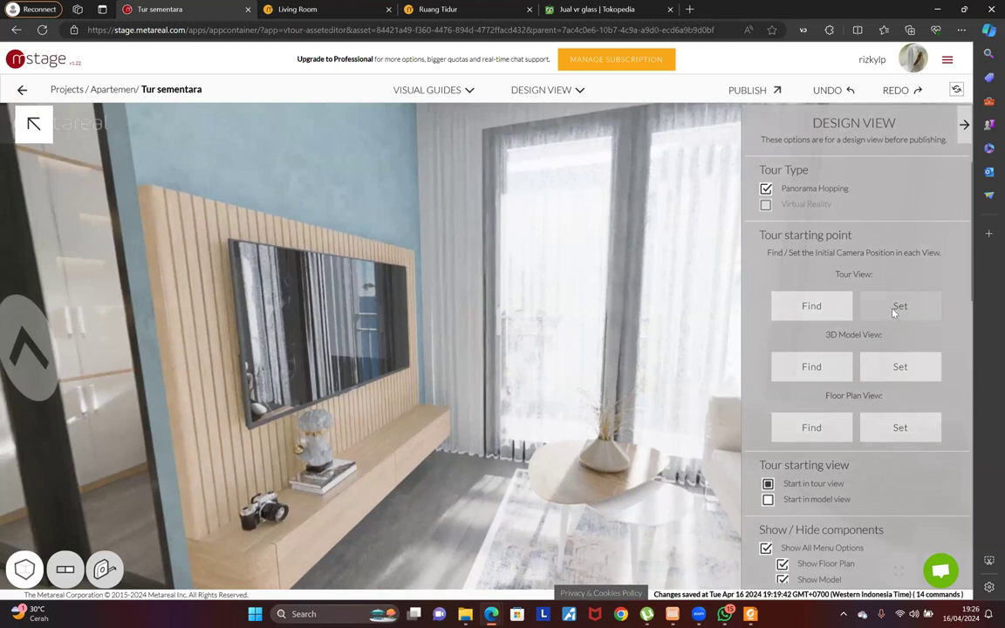
Save the TV wall view as the tour starting point, verify it with Find, and keep Start in tour view
click(894, 312)
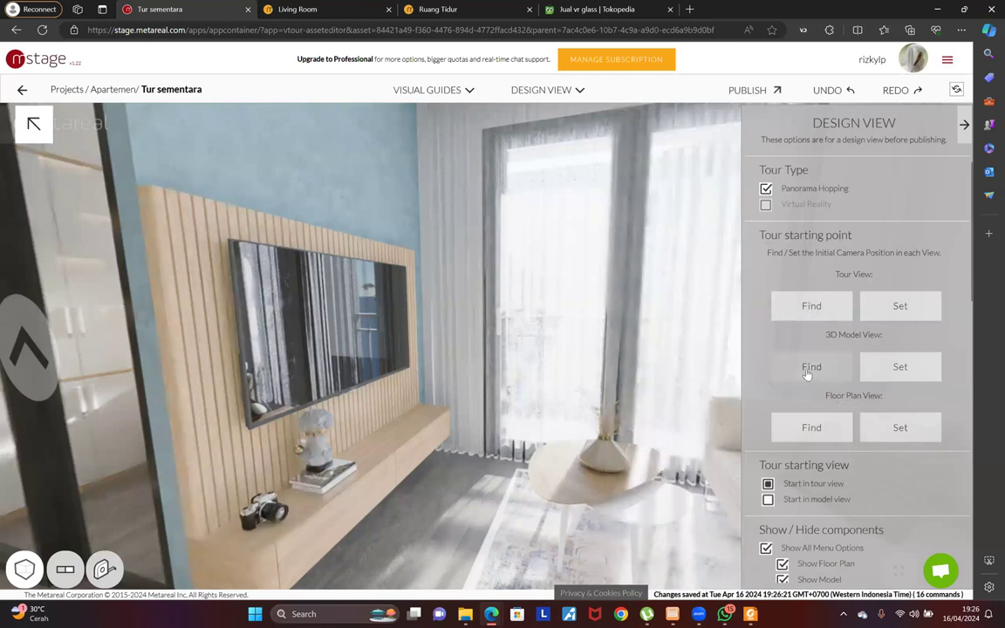
drag(520, 323, 516, 384)
drag(447, 382, 501, 361)
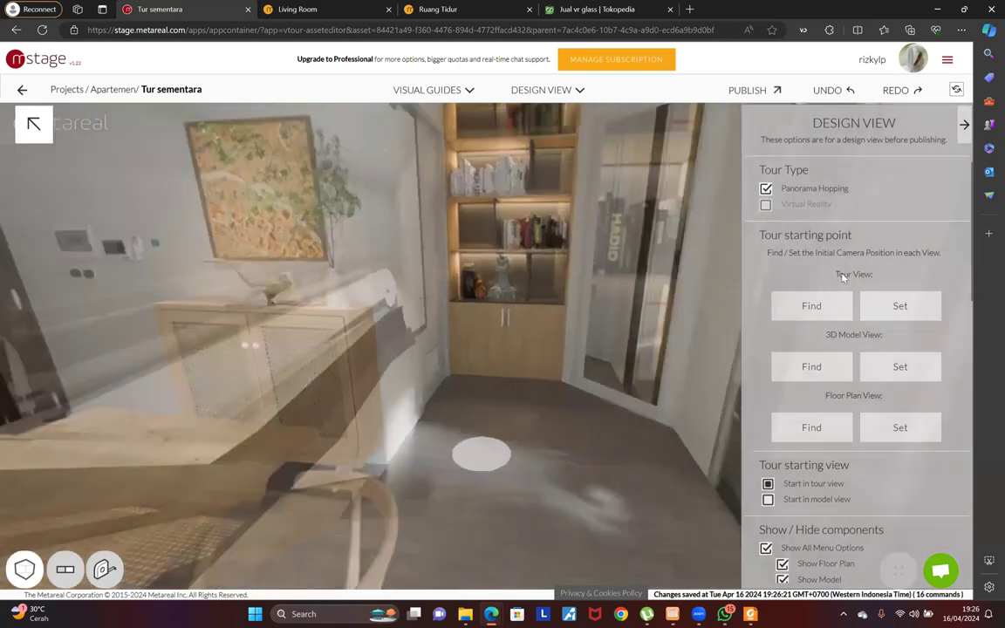
click(810, 308)
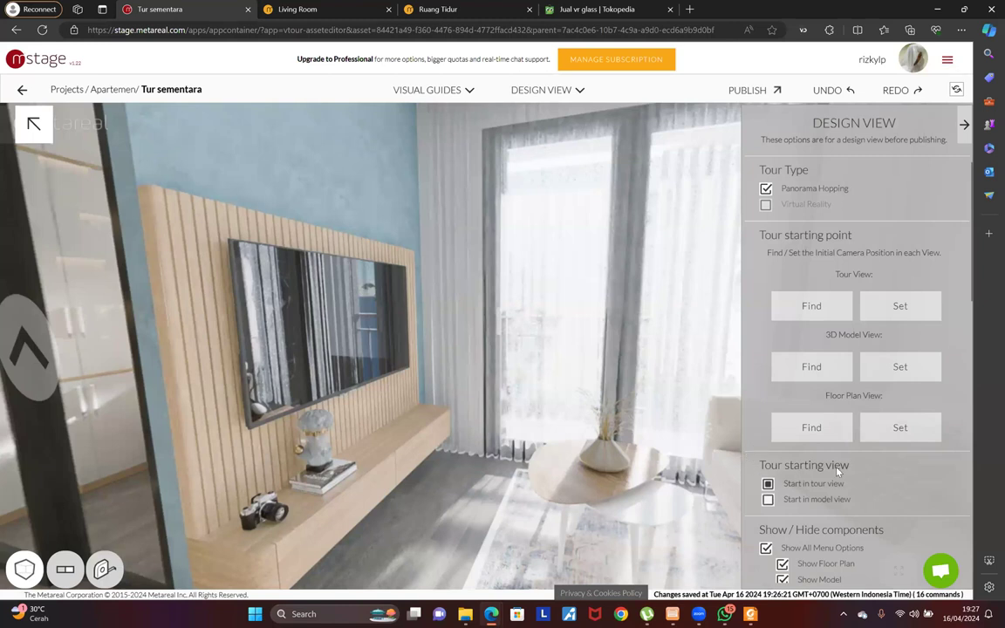
click(768, 498)
click(769, 485)
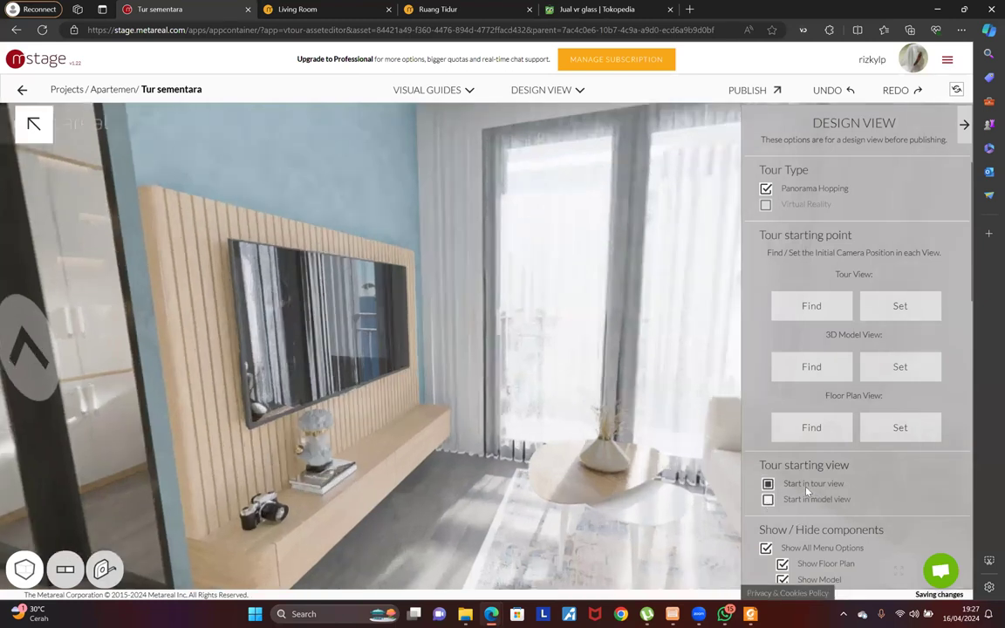
click(542, 90)
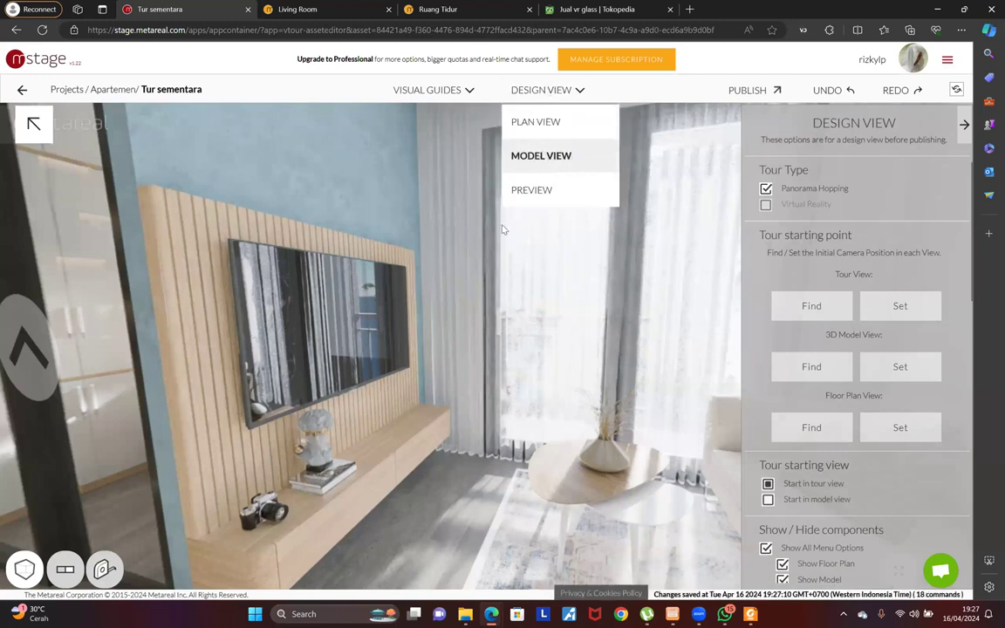
click(538, 153)
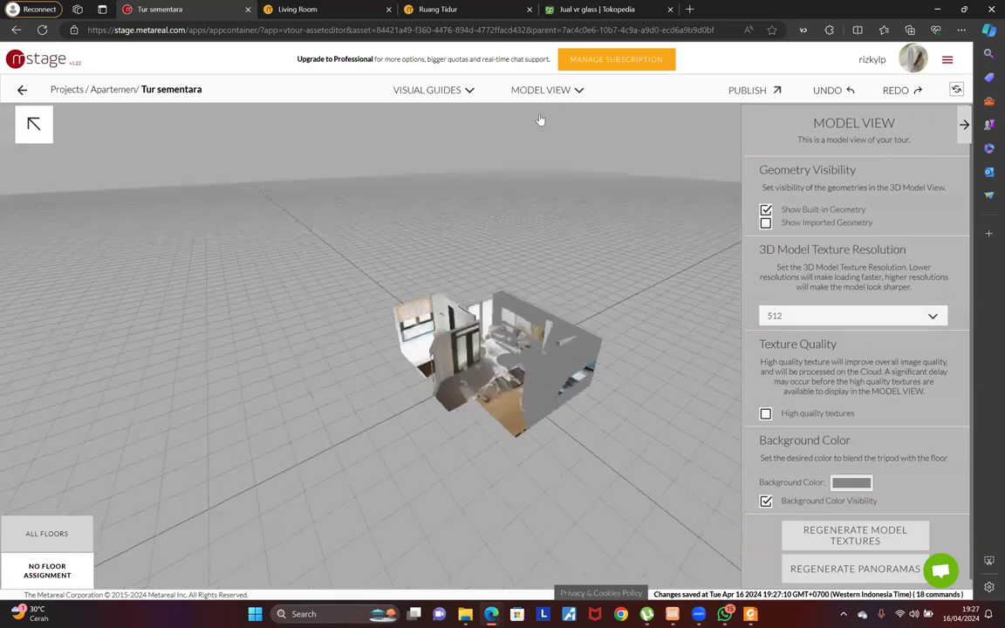
scroll(539, 159, up, 2)
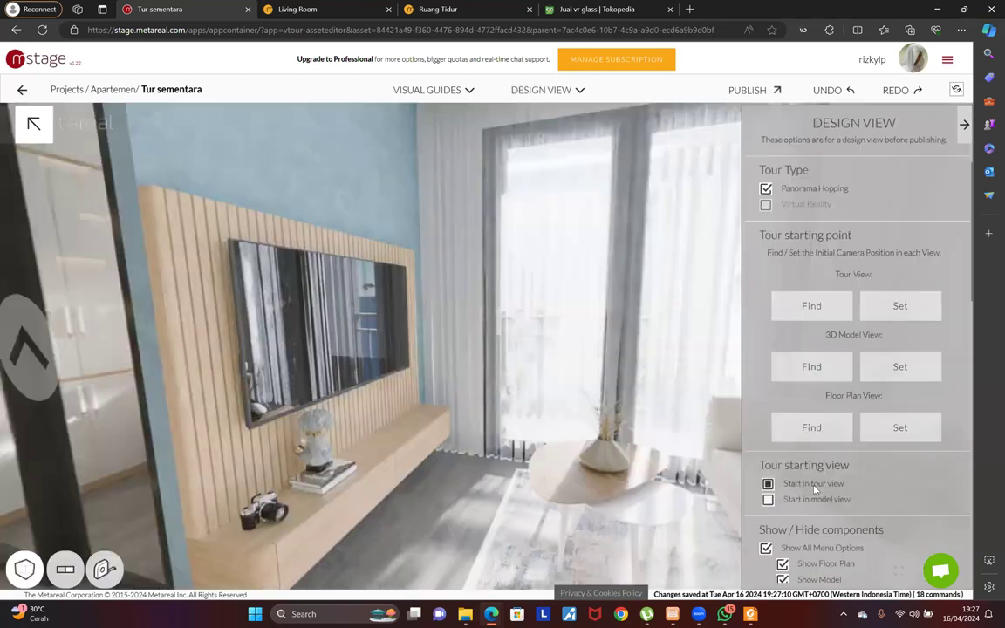
Turn on Show Minimap and use the floor plan to jump between the dining-table and TV-wall panoramas
scroll(821, 487, down, 1)
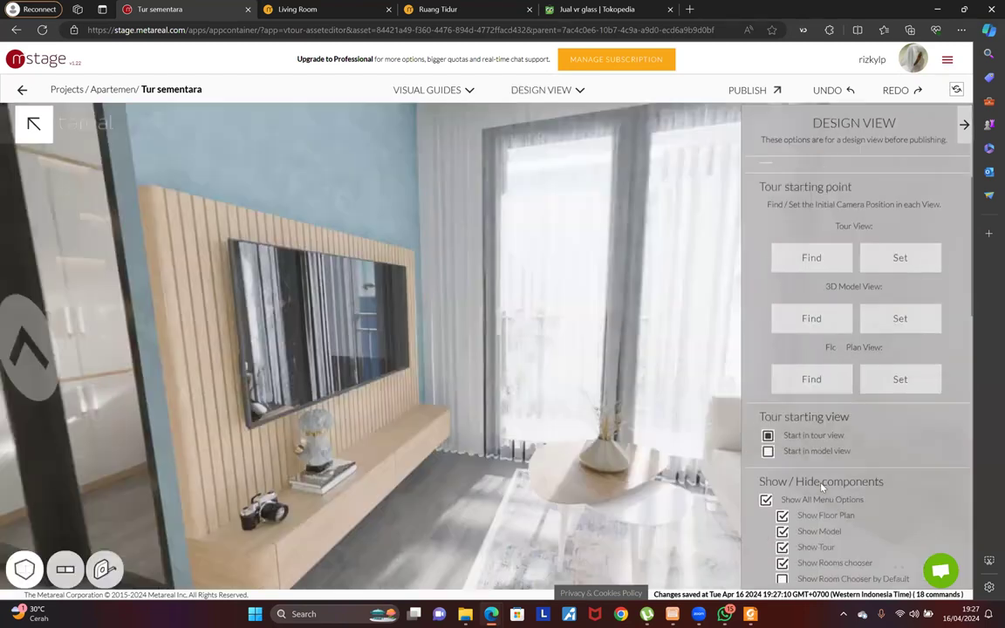
scroll(821, 487, down, 2)
scroll(821, 487, down, 5)
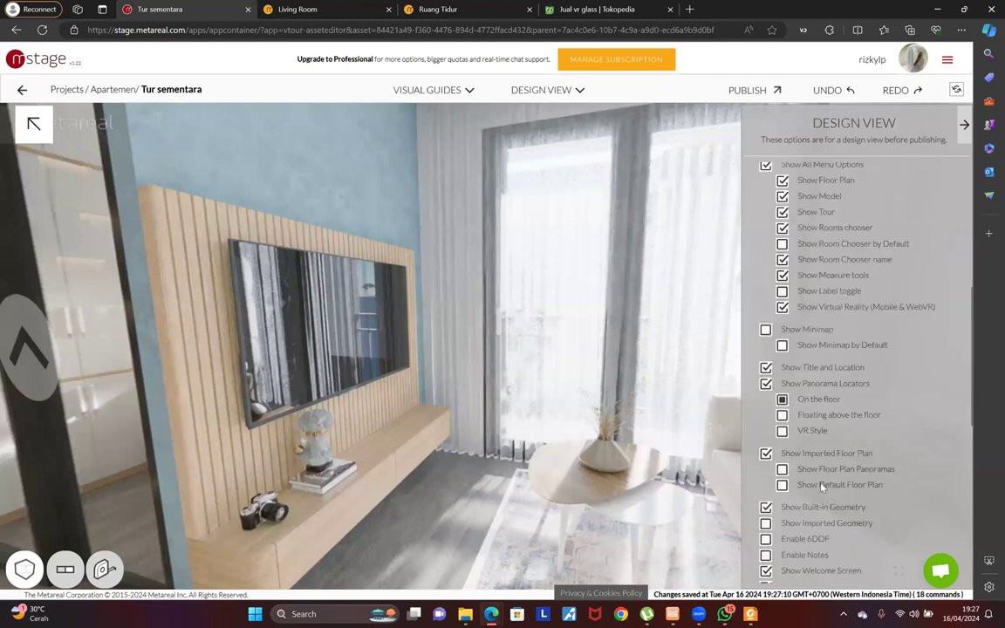
scroll(821, 487, up, 1)
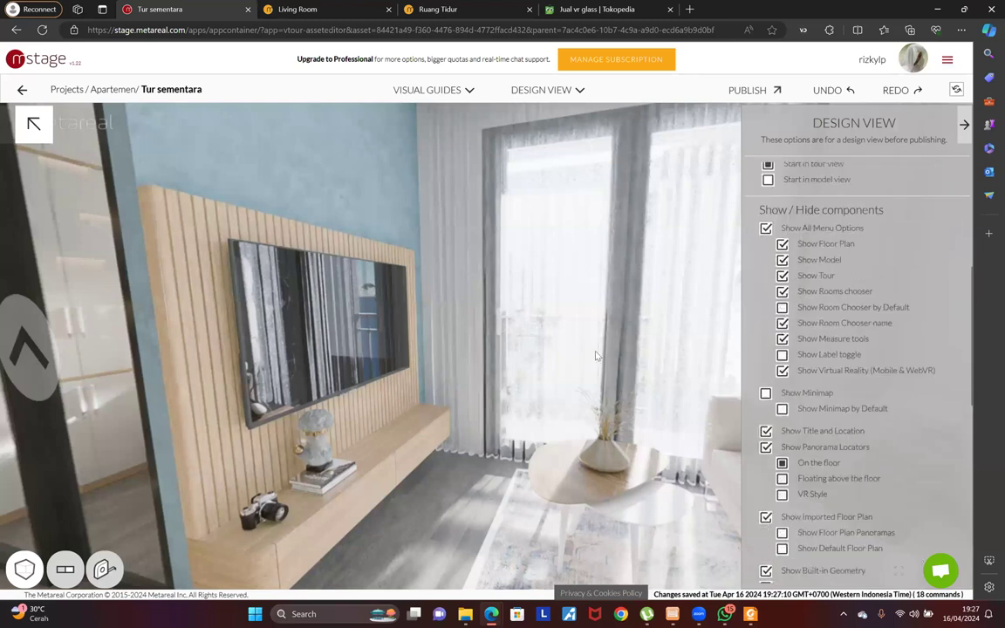
drag(600, 303, 576, 253)
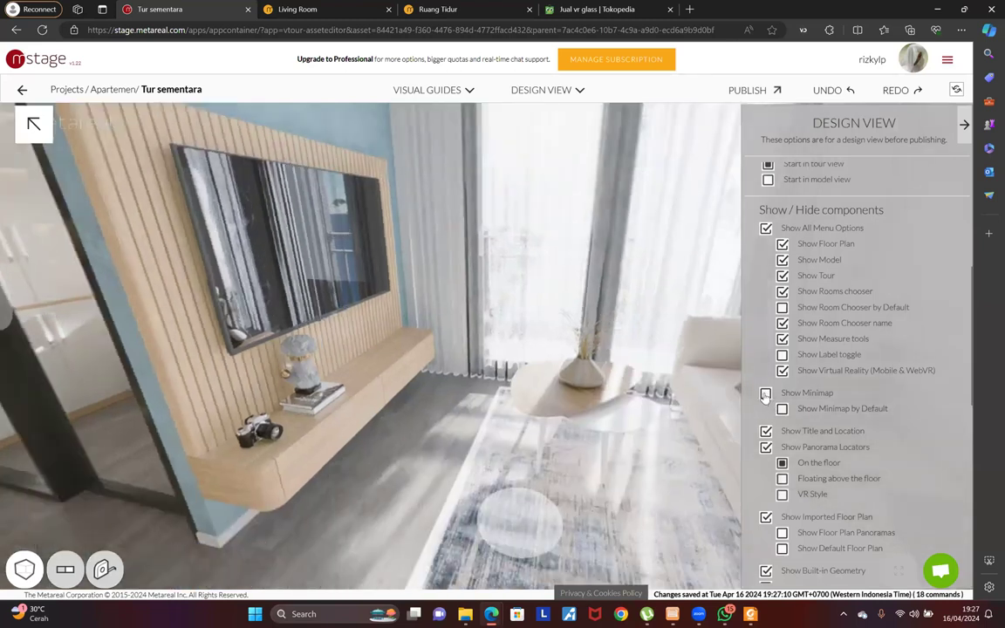
click(766, 394)
click(765, 394)
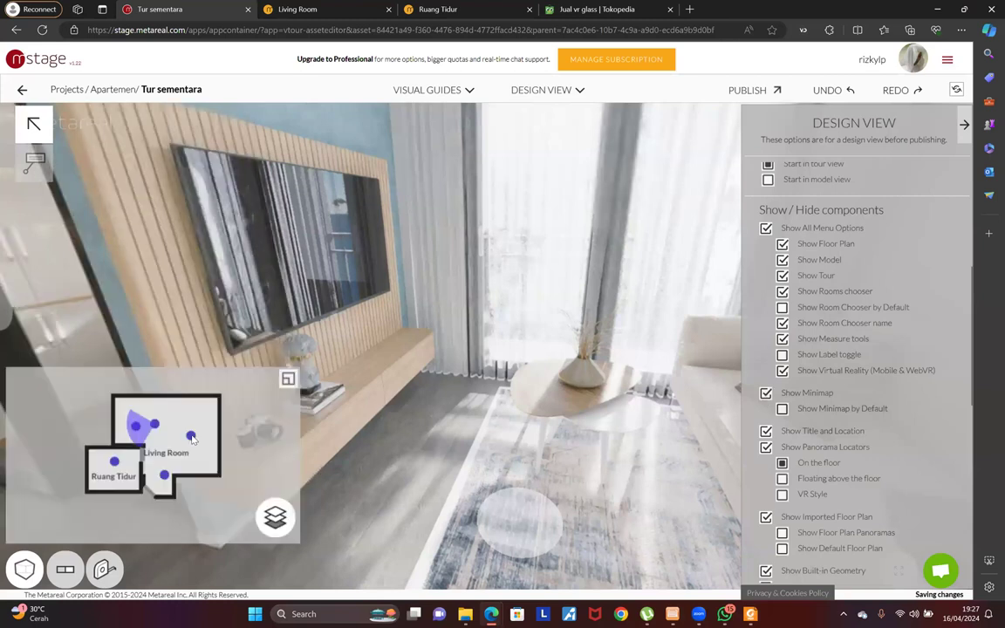
click(155, 425)
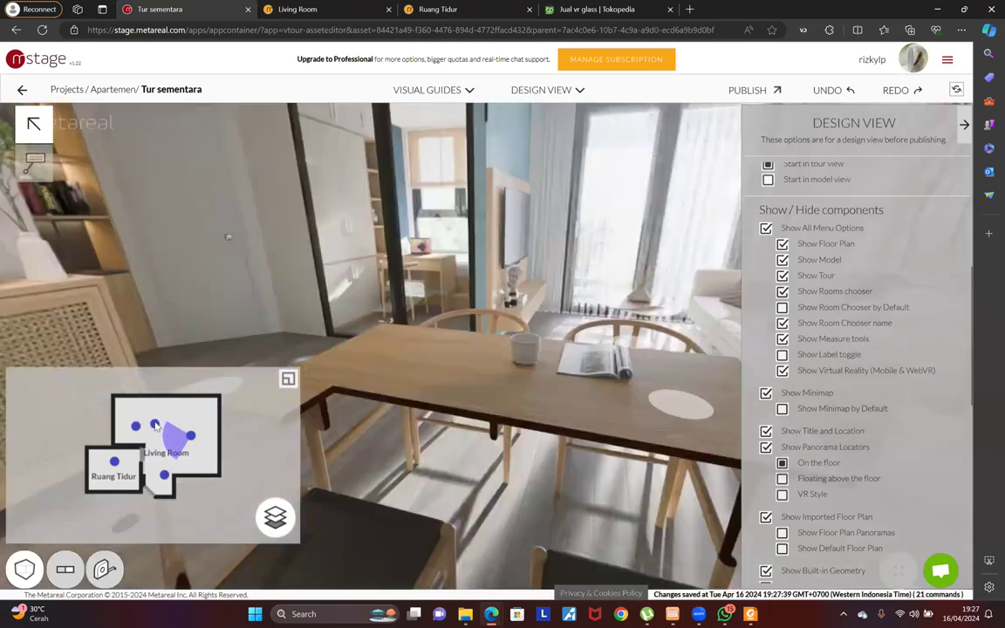
click(136, 425)
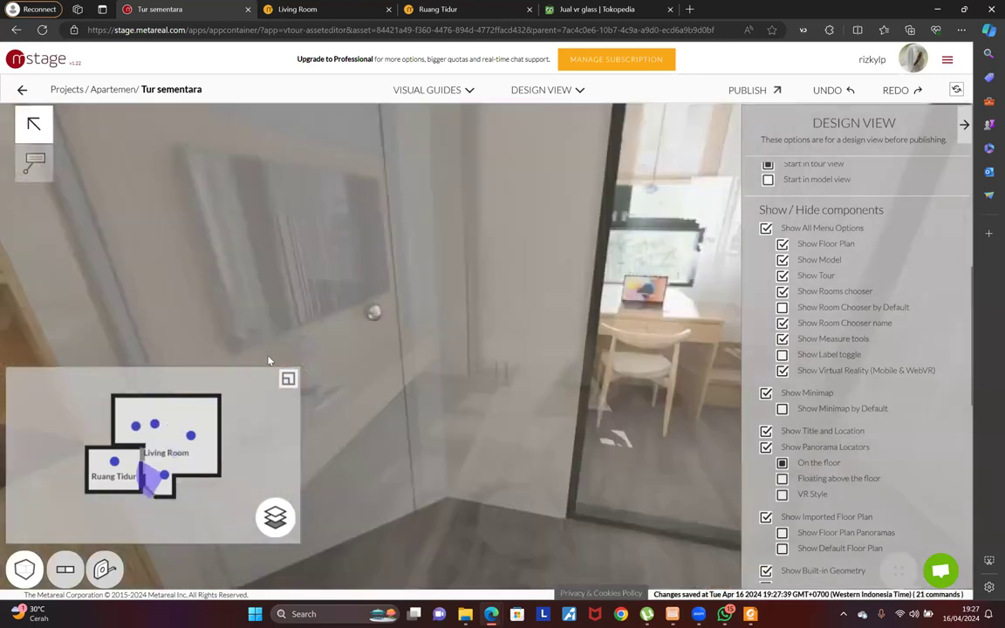
Face the sofa, collapse the minimap, and try VR Style locators before reverting to On the floor
drag(407, 361, 294, 384)
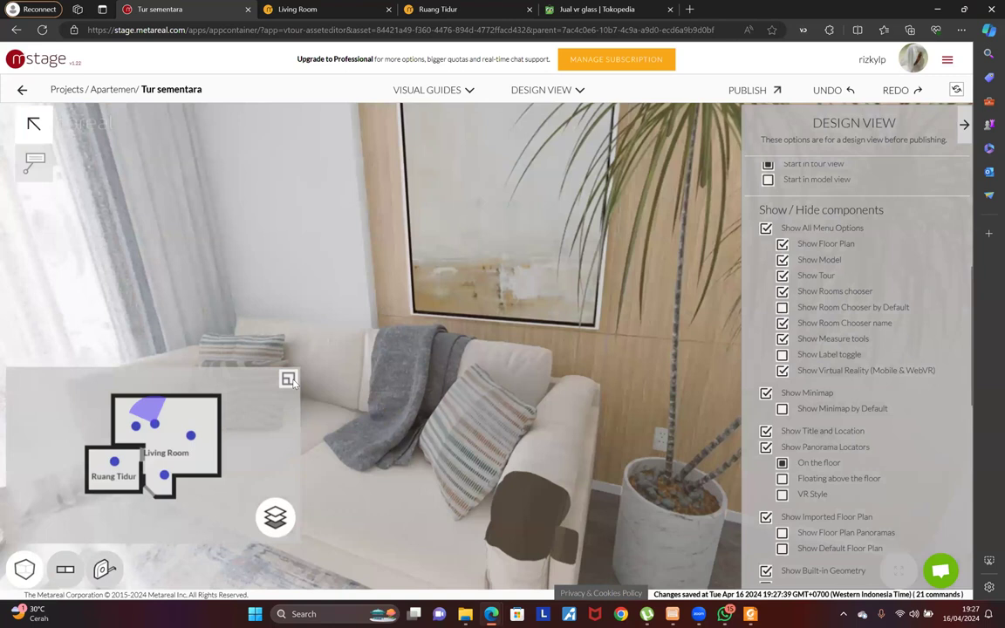
click(288, 379)
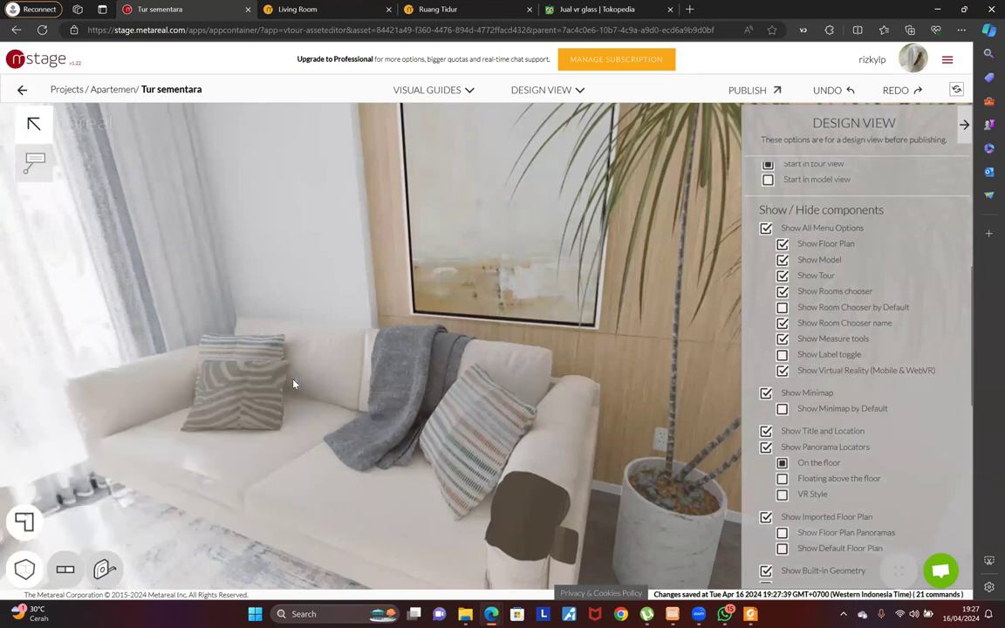
click(783, 495)
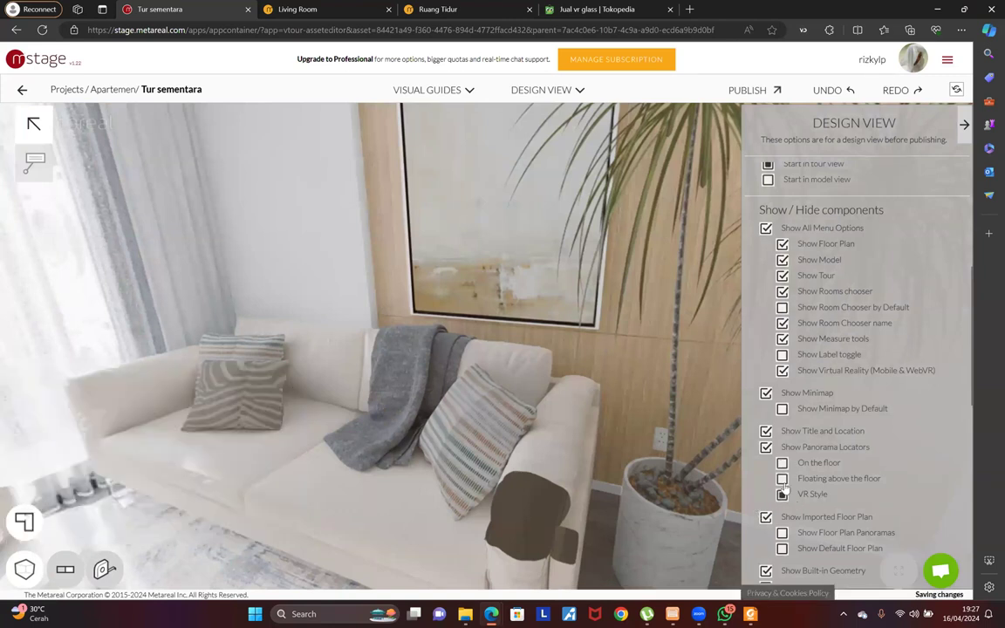
click(783, 464)
scroll(770, 471, down, 2)
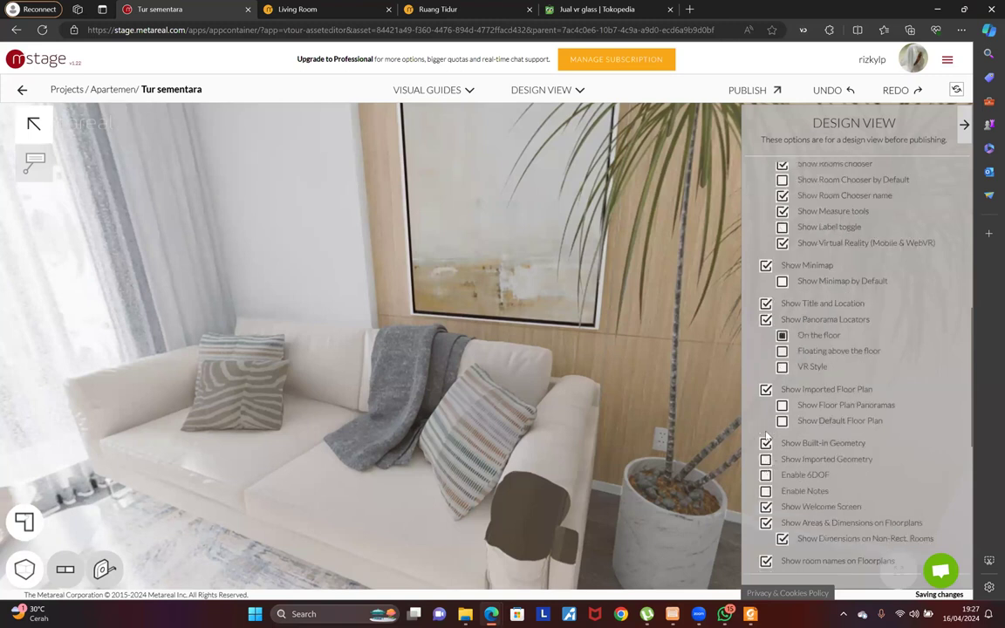
scroll(766, 438, down, 3)
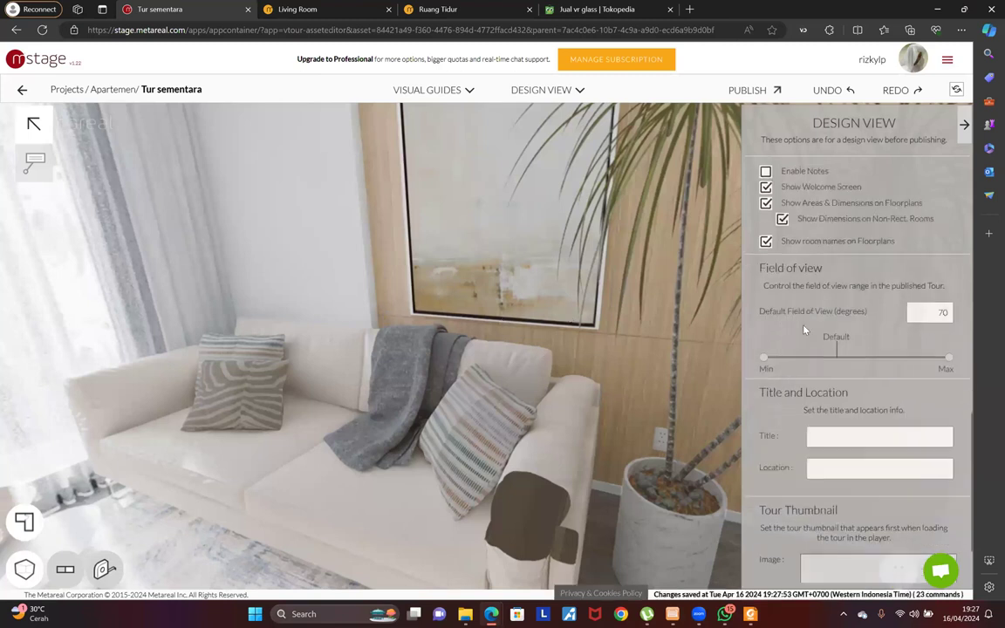
Set the Default Field of View to 40, then change it to 90 degrees
drag(381, 330, 476, 319)
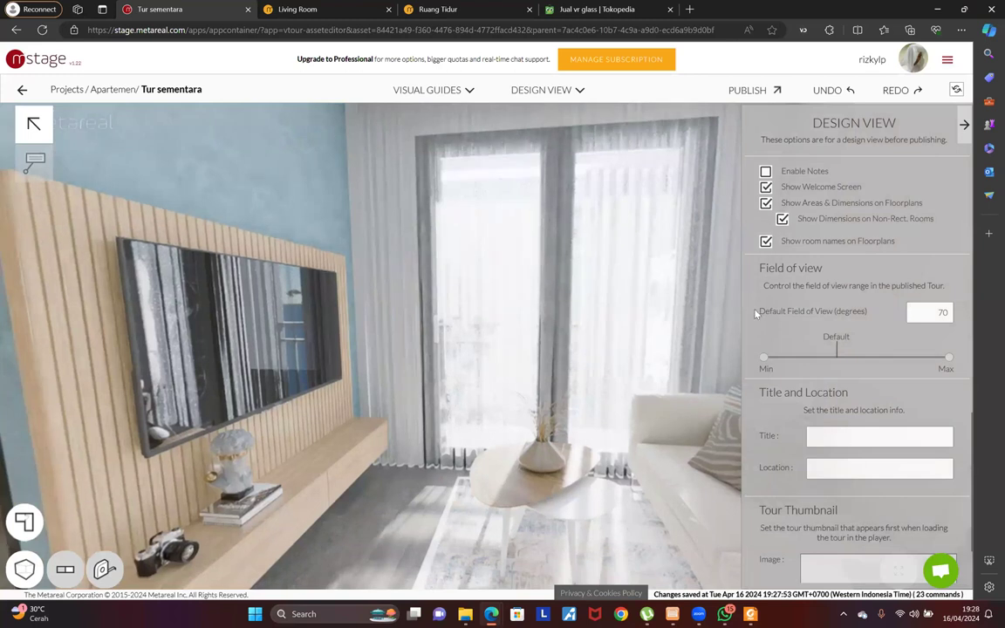
double_click(953, 311)
text(40)
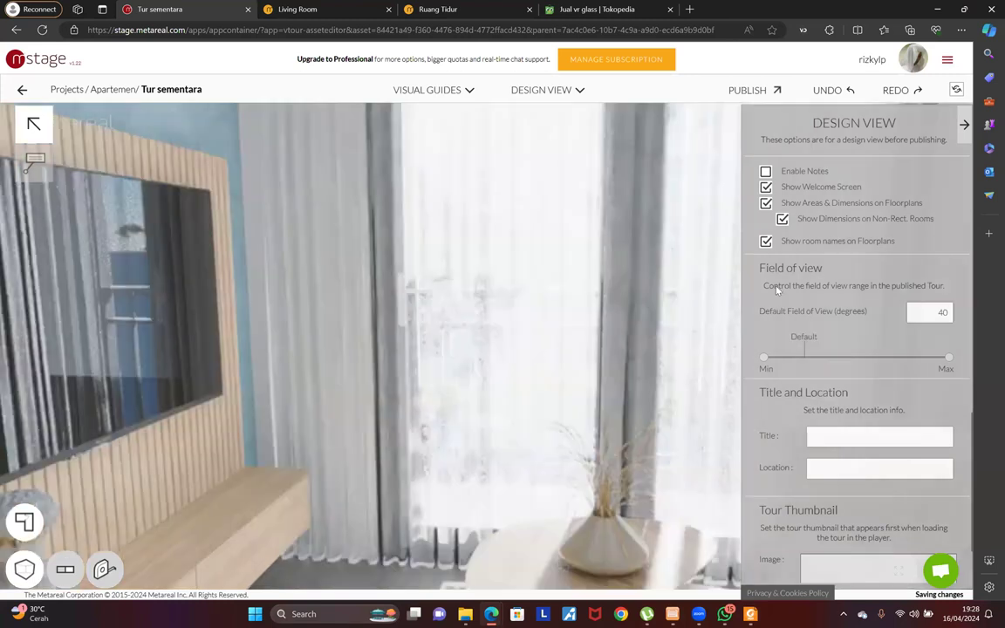
click(942, 312)
key(BackSpace)
key(BackSpace)
text(80)
key(Return)
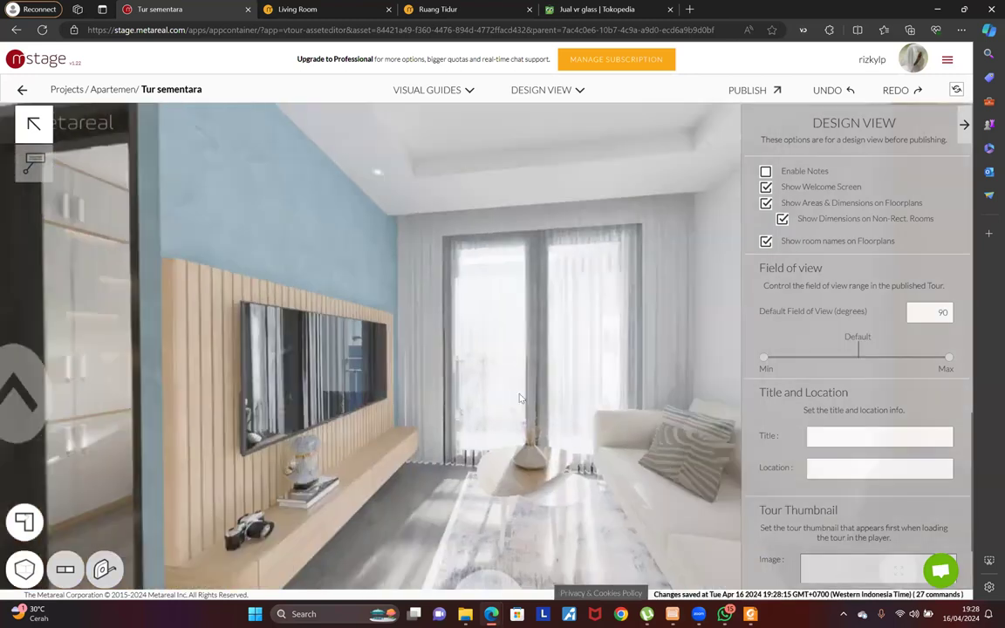
Rotate the panorama to test the 90-degree view and reset the field-of-view range slider
drag(519, 398, 323, 361)
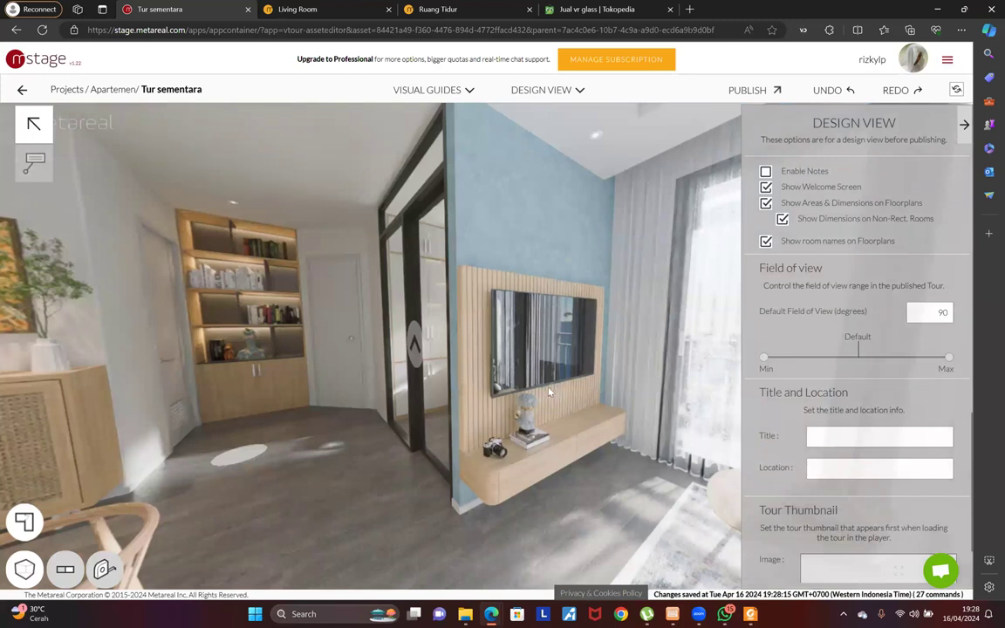
drag(344, 415, 302, 365)
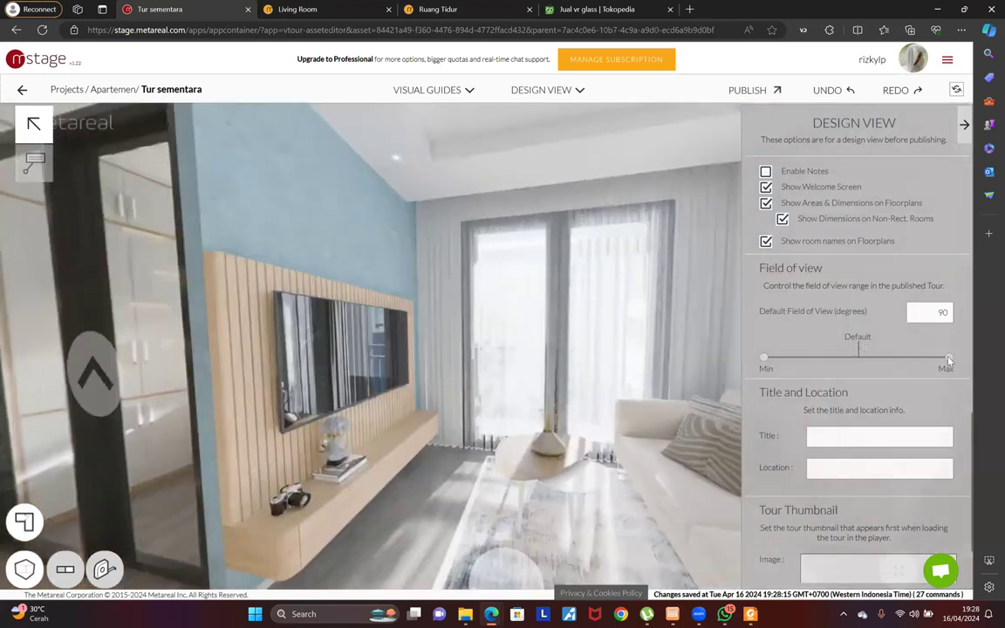
drag(950, 360, 862, 357)
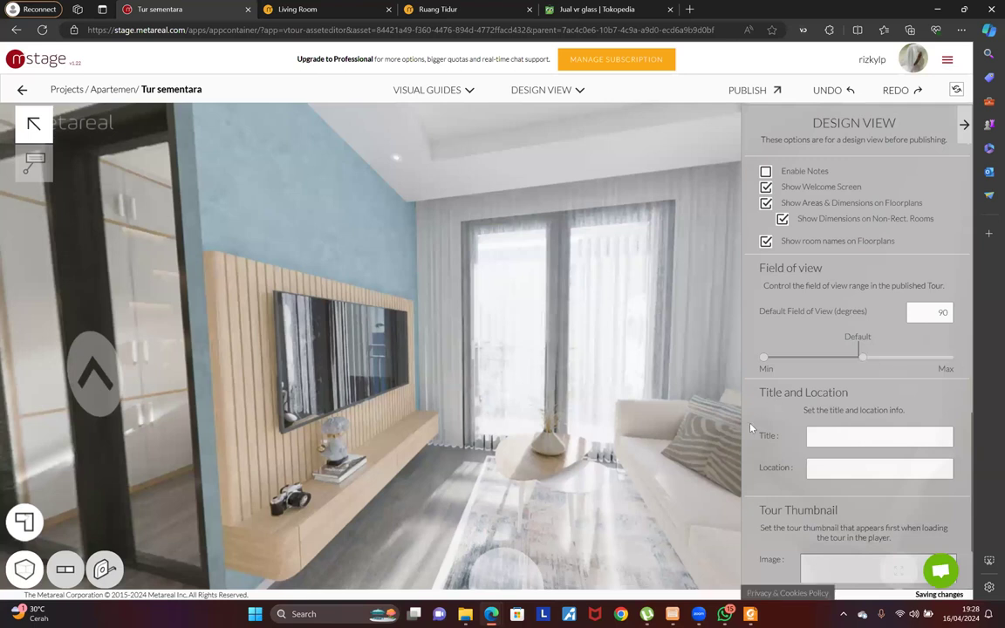
scroll(781, 437, down, 2)
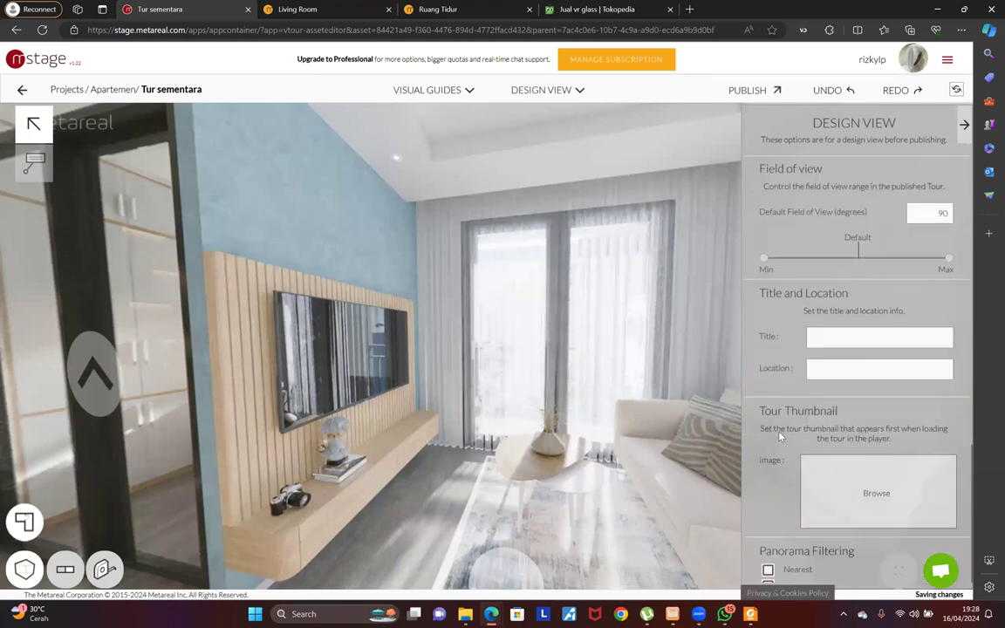
scroll(781, 436, down, 1)
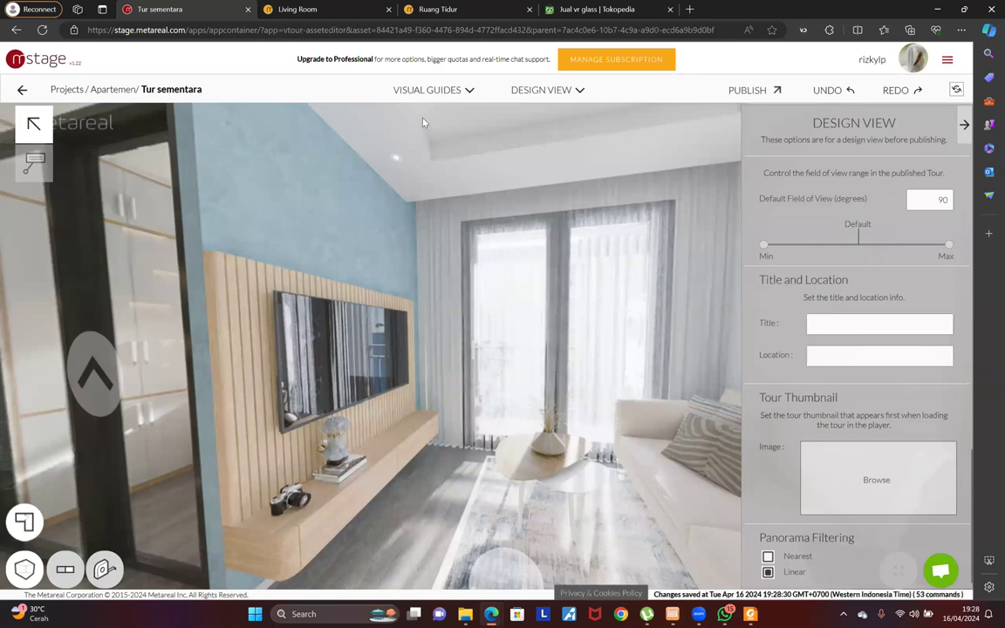
Change the Default Field of View to 70 degrees
drag(925, 203, 977, 201)
text(70)
key(Return)
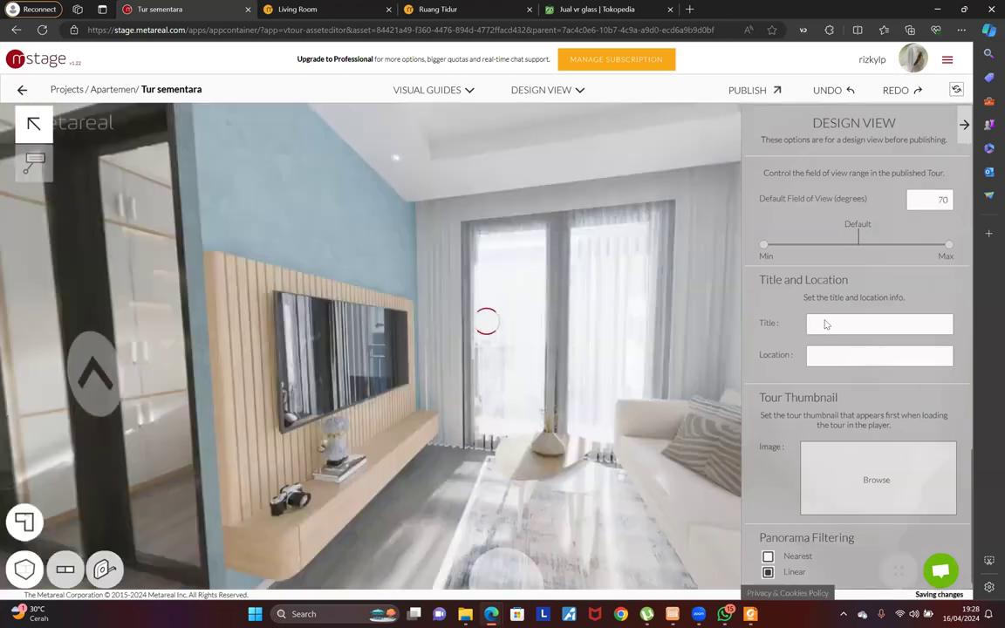
Enter 'Apartemen Neosia' as the tour title and 'Jakarta Selatan' as its location
click(778, 327)
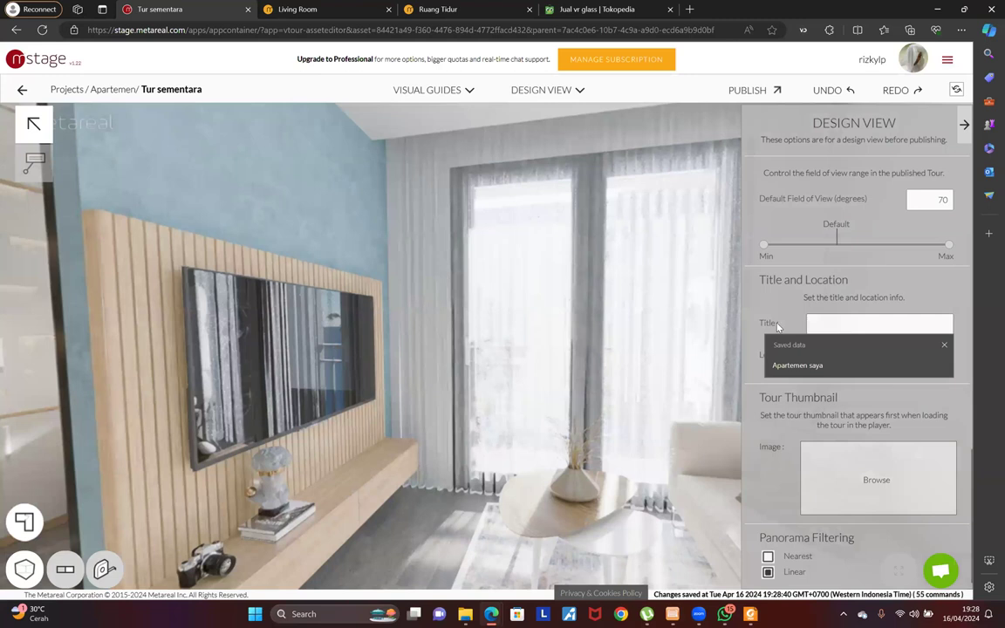
text(Apartemen Neosia)
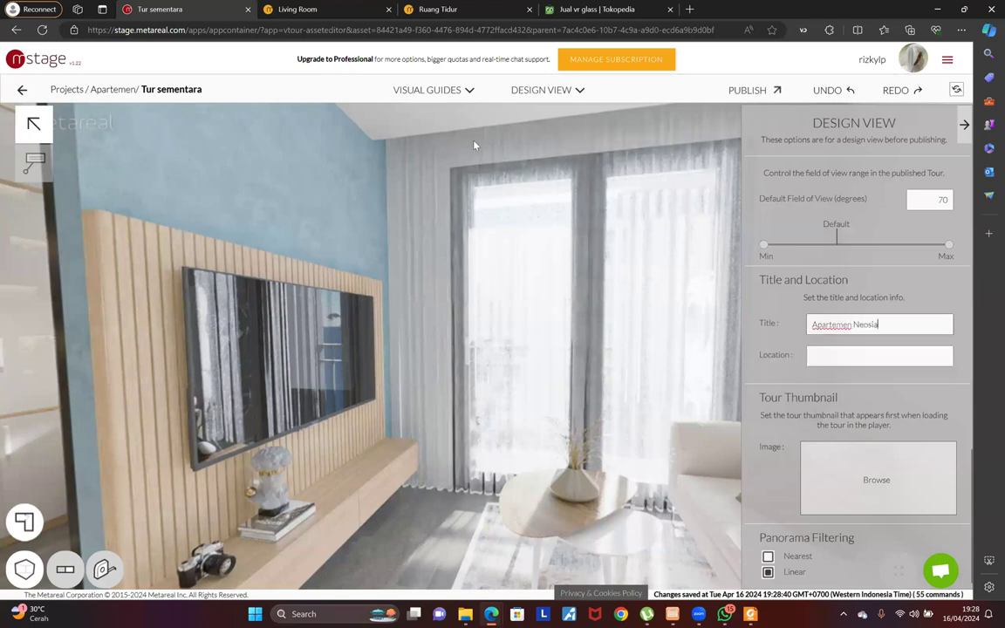
click(832, 377)
click(838, 357)
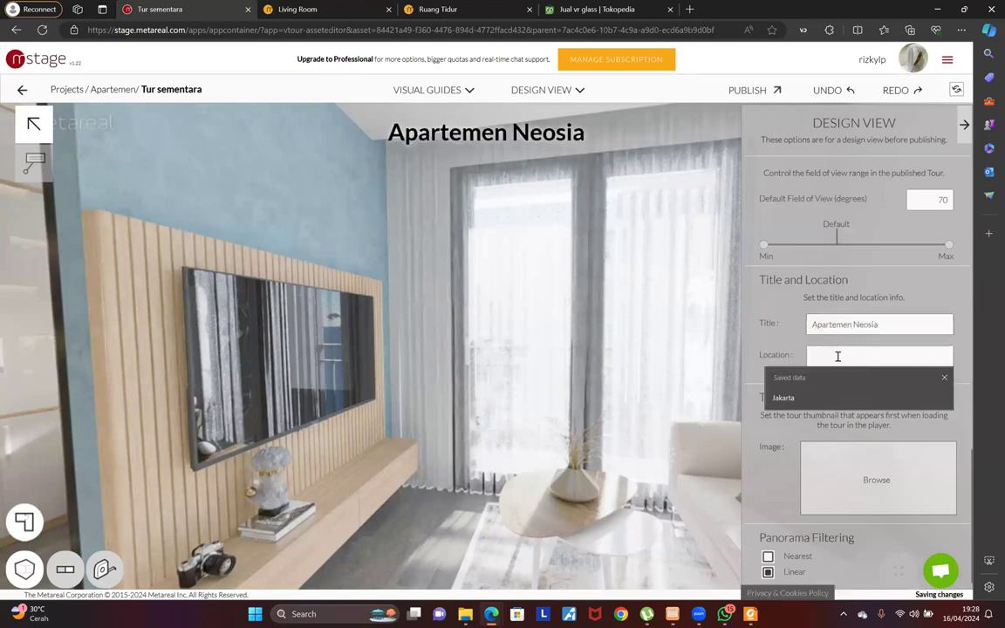
text(Jakarta Selatan)
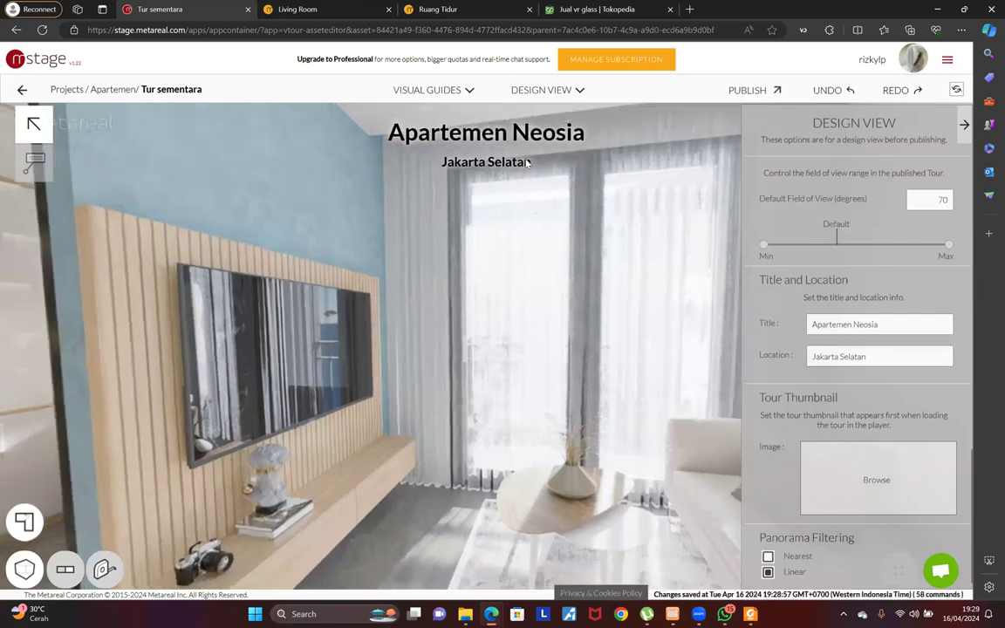
Toggle Show Title and Location off and back on so the title stays displayed
scroll(768, 373, up, 1)
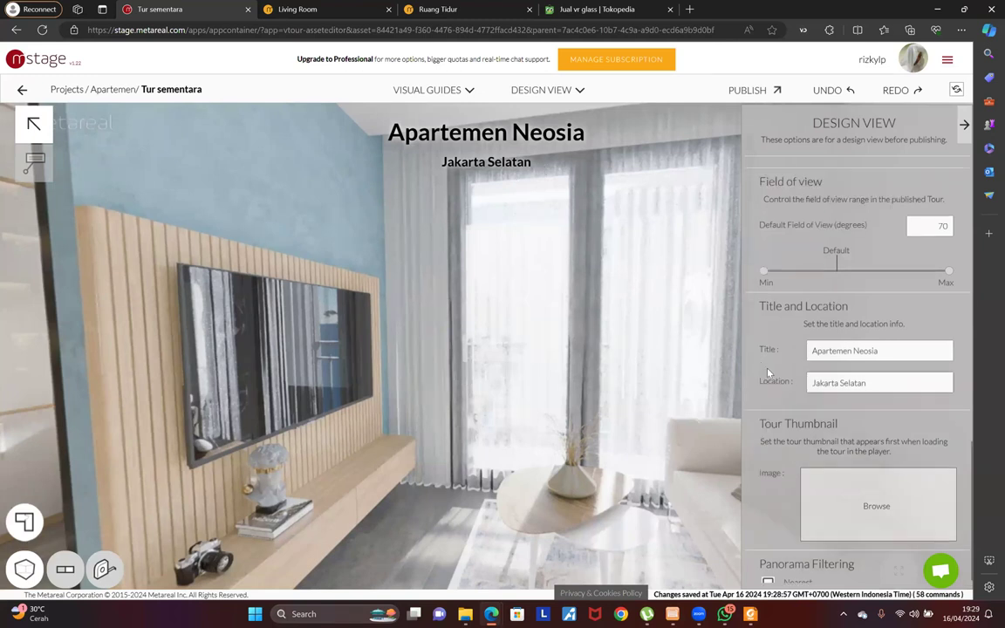
scroll(768, 373, up, 3)
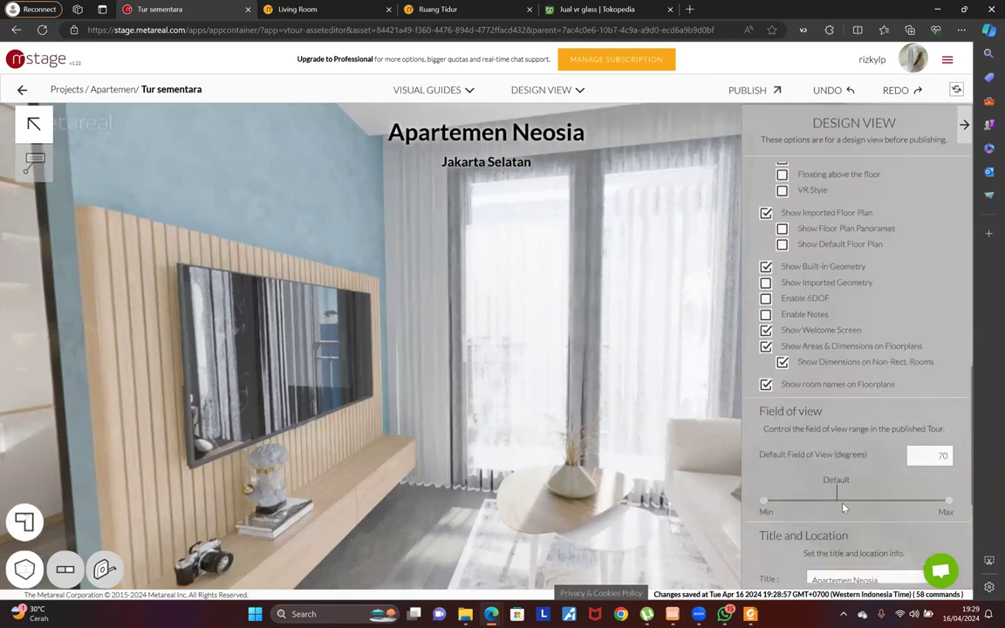
scroll(838, 471, up, 3)
scroll(836, 449, up, 1)
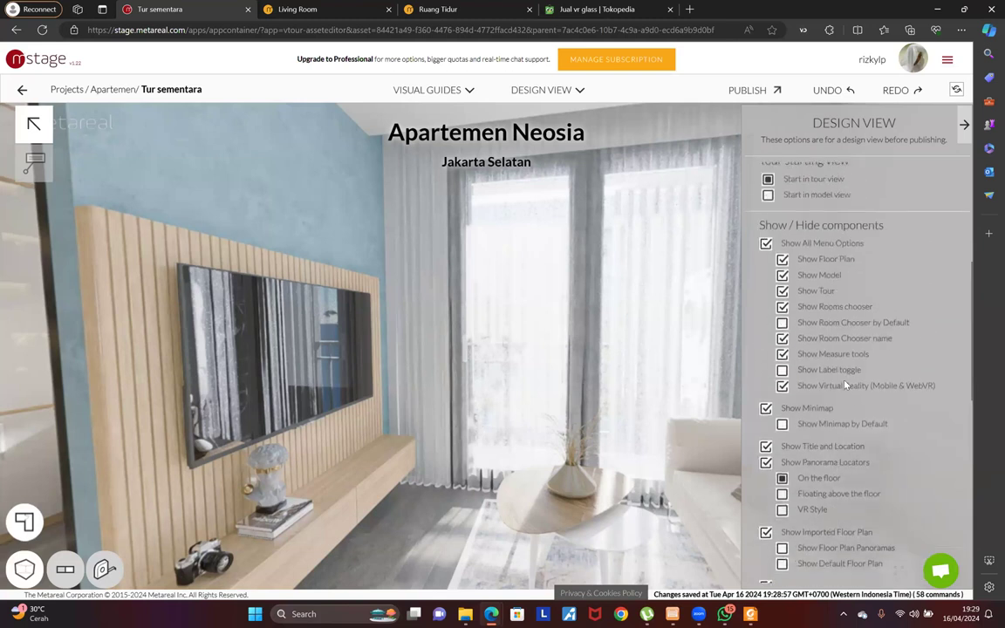
click(765, 447)
click(766, 451)
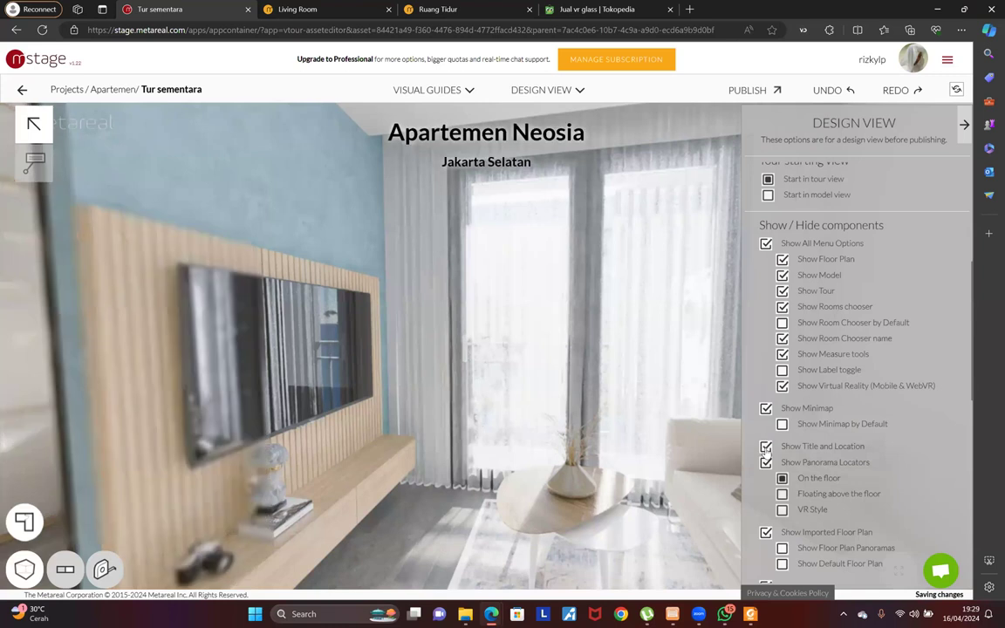
click(766, 450)
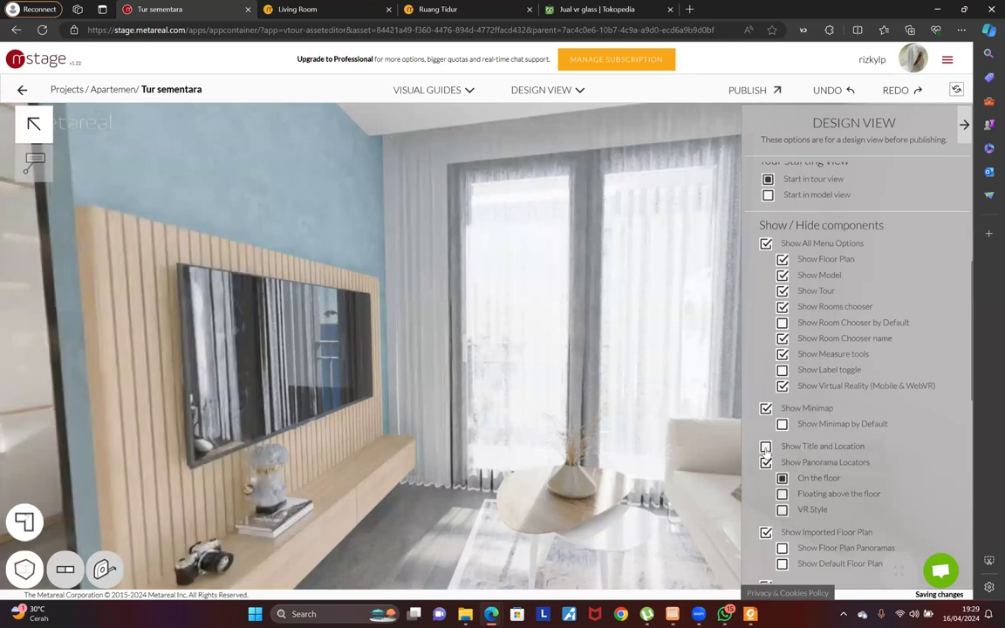
click(765, 447)
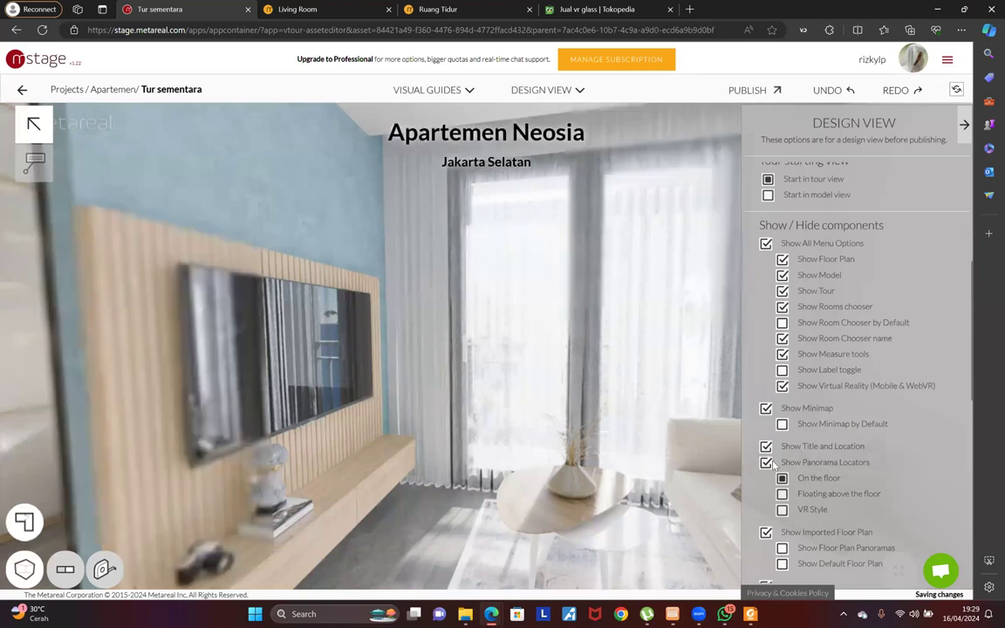
Open the Tour Thumbnail browser and cancel without choosing an image
scroll(771, 458, down, 5)
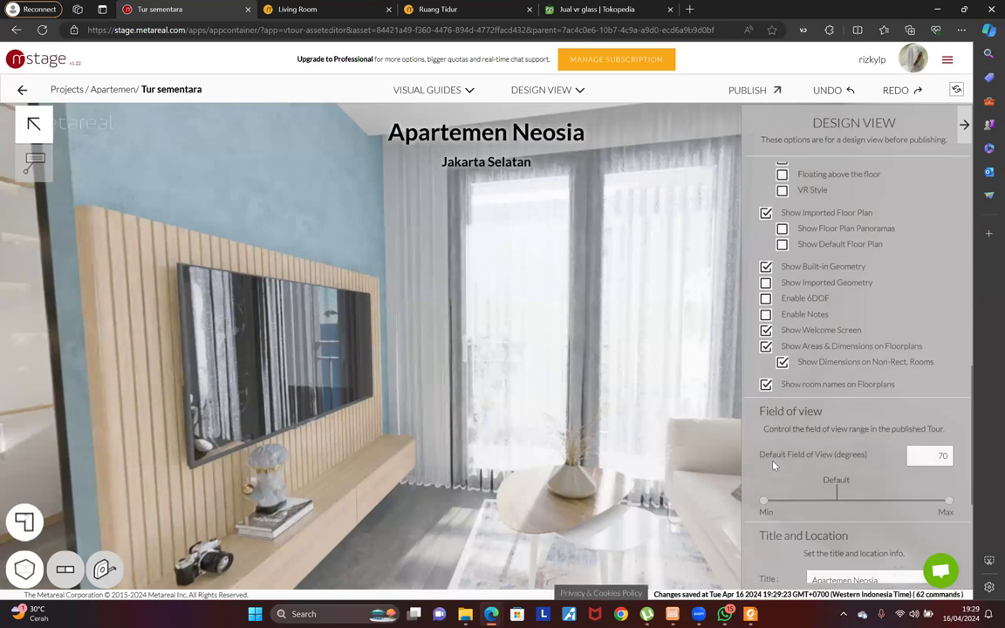
scroll(773, 466, down, 3)
scroll(772, 465, down, 4)
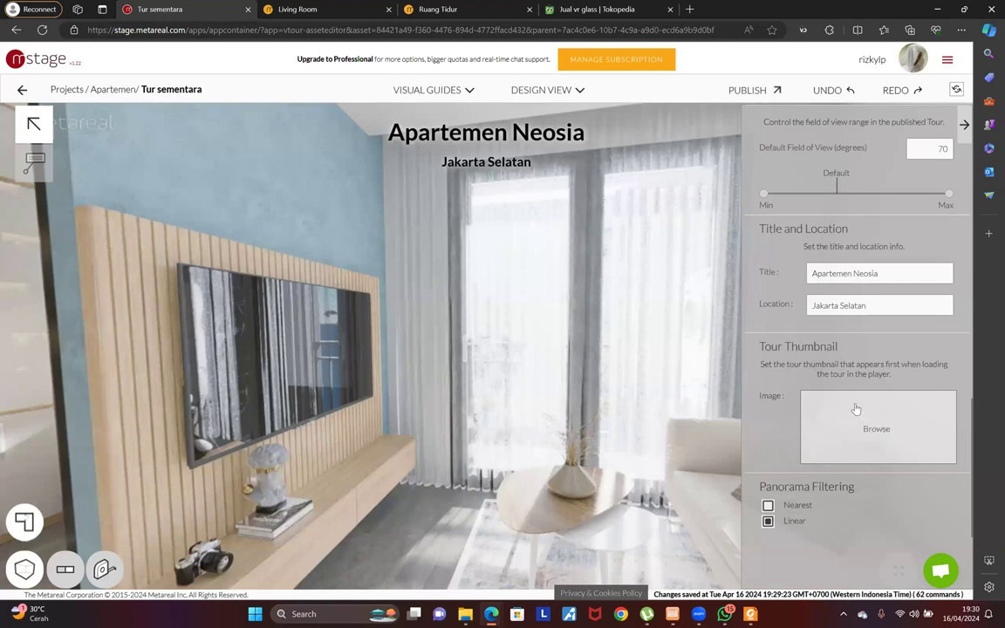
click(877, 429)
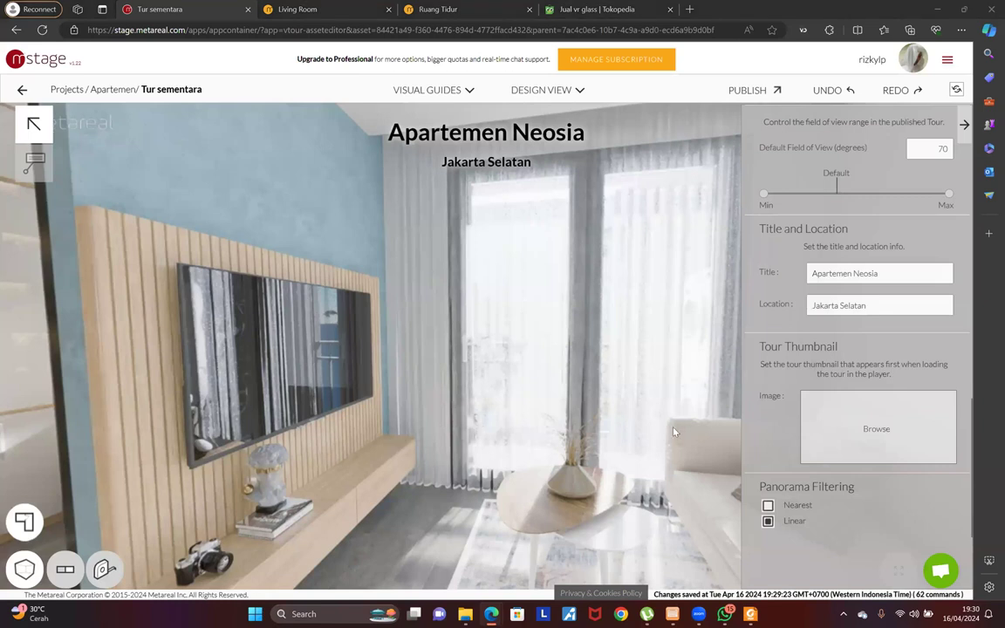
click(570, 352)
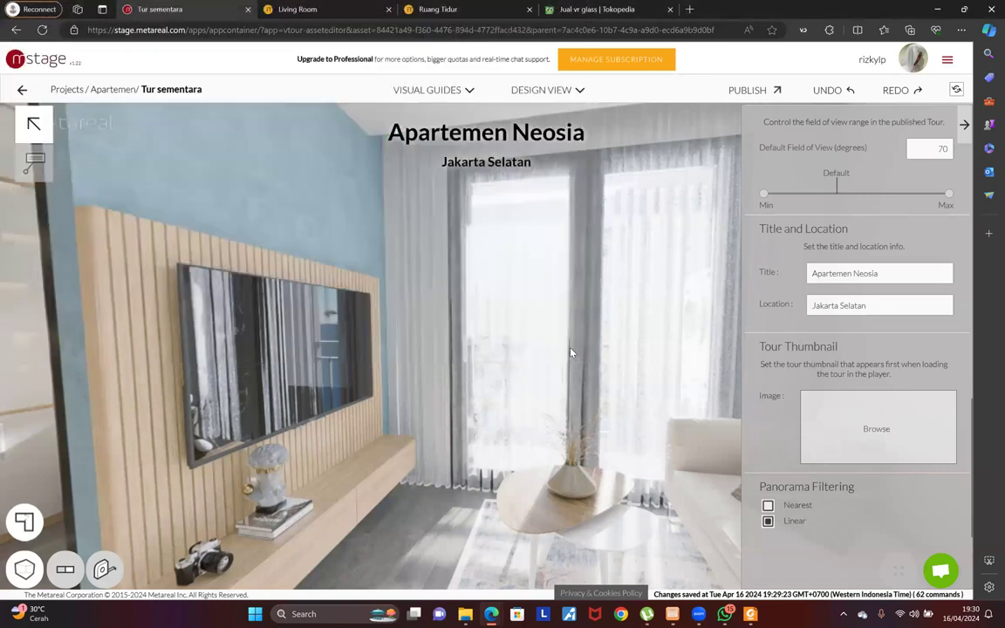
Look around the room and collapse the Design View panel for a full-width panorama
drag(543, 332, 577, 338)
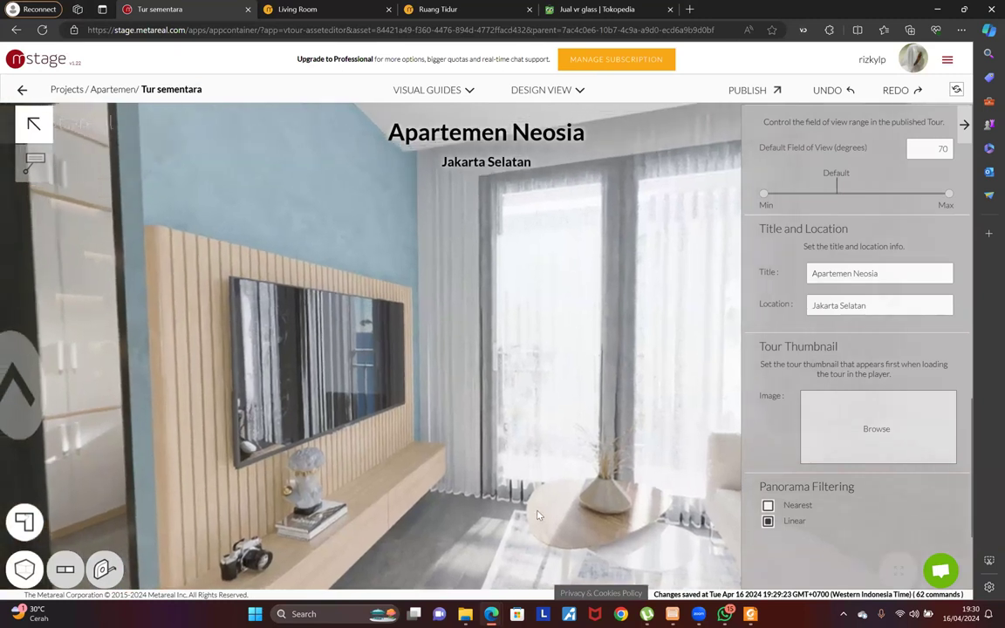
drag(491, 430, 608, 403)
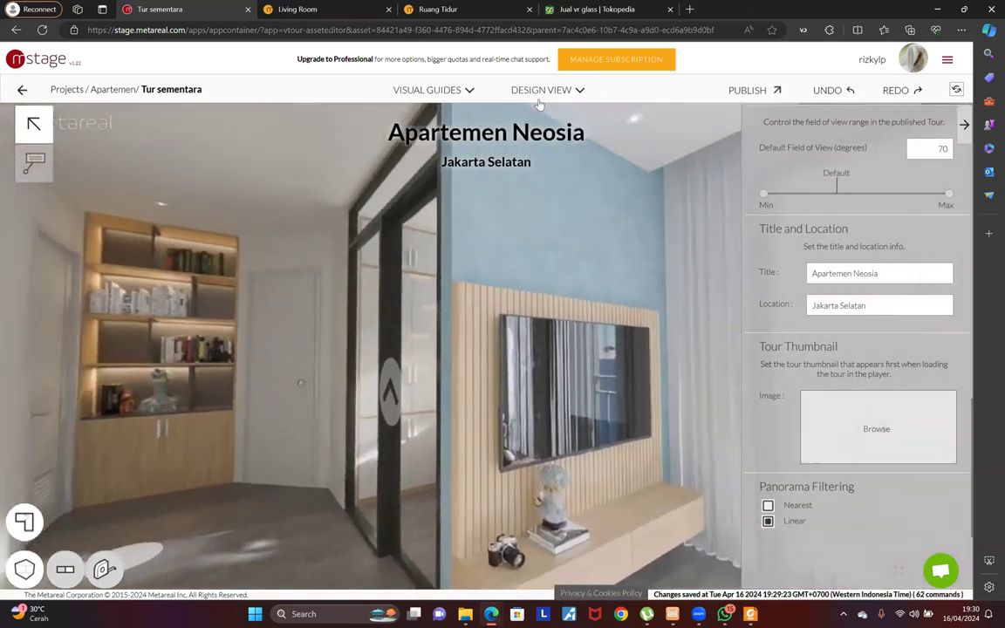
drag(377, 406, 280, 325)
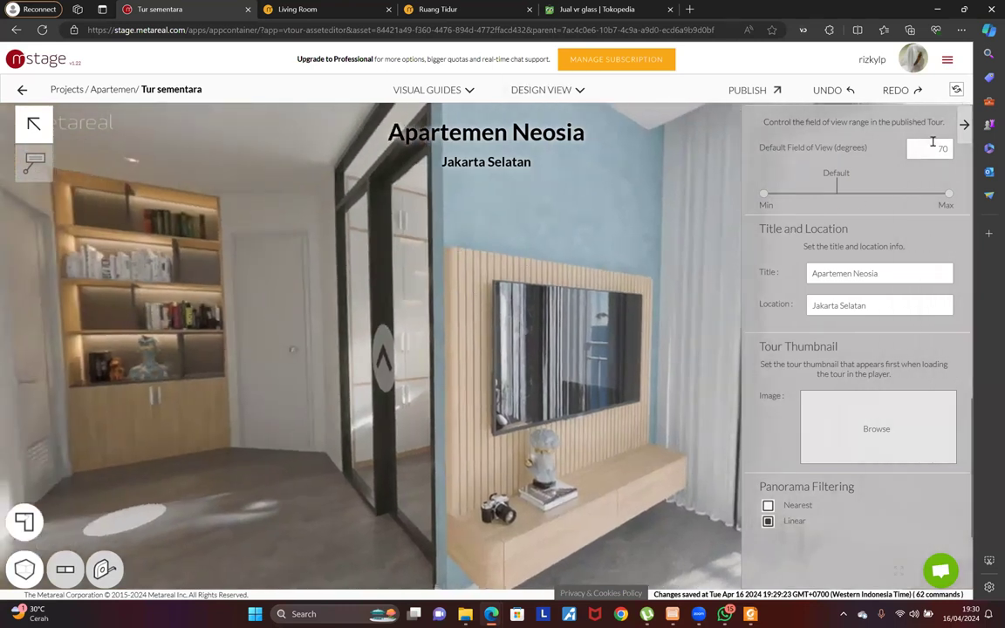
click(965, 125)
drag(408, 377, 597, 384)
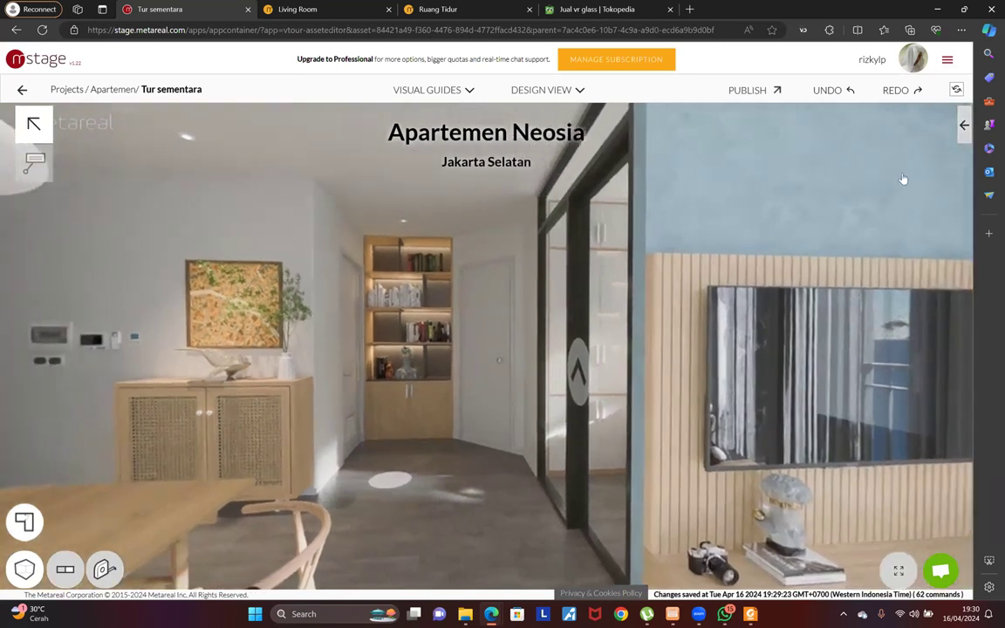
Add a 2.14 m vertical floor-to-ceiling measurement in the living room
click(964, 124)
click(963, 129)
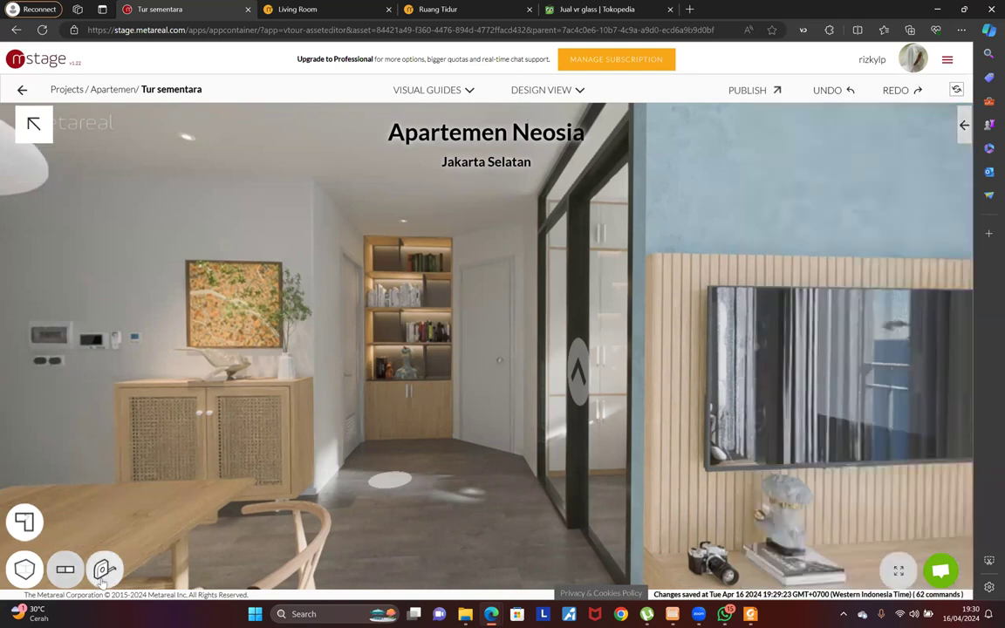
click(103, 571)
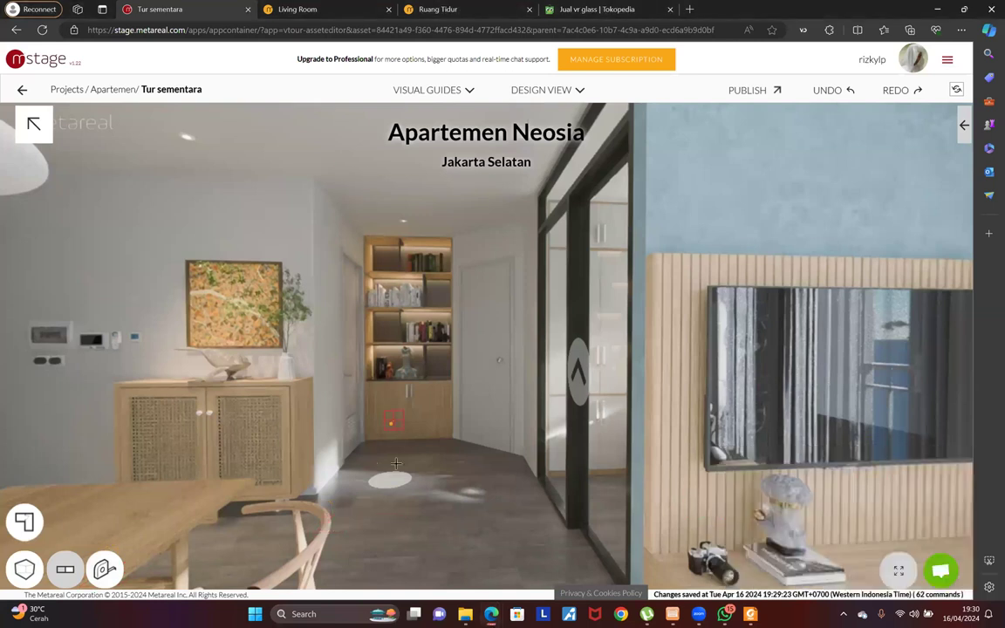
click(376, 521)
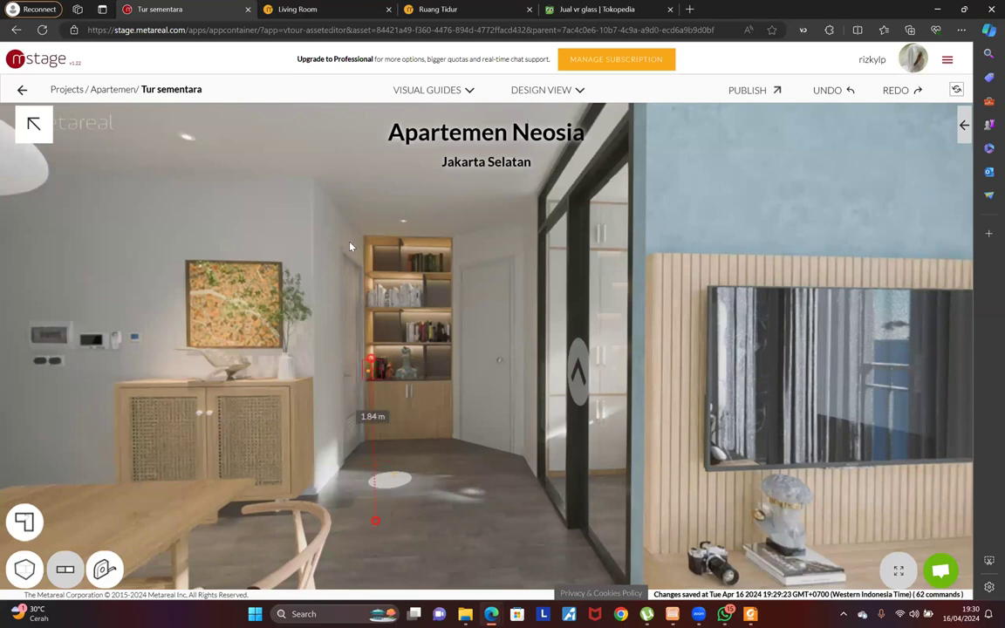
click(369, 153)
Measure 1.37 m along the TV cabinet
drag(452, 407, 306, 405)
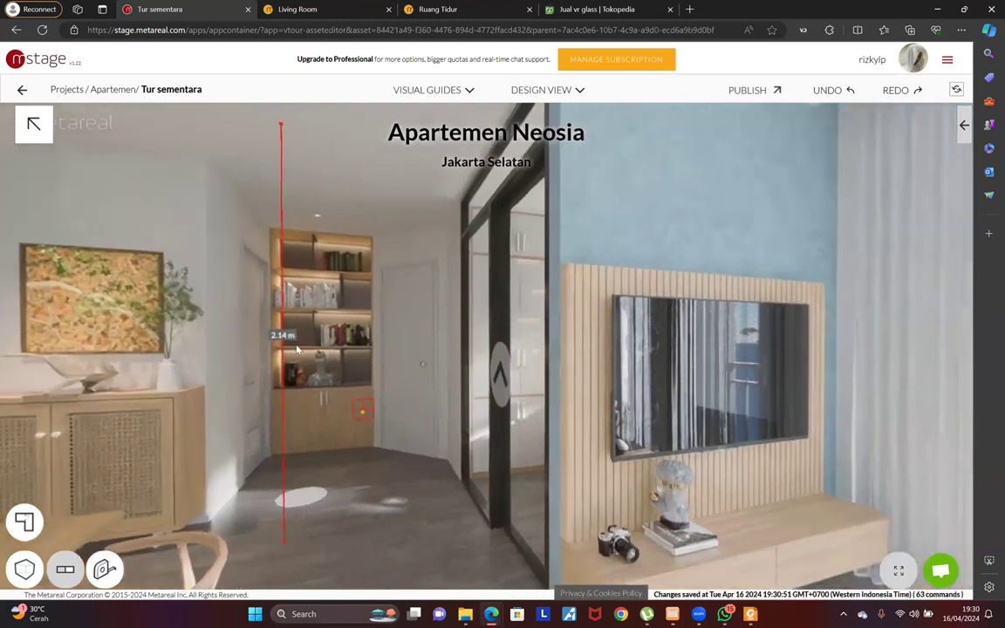
drag(472, 430, 403, 433)
drag(698, 392, 668, 364)
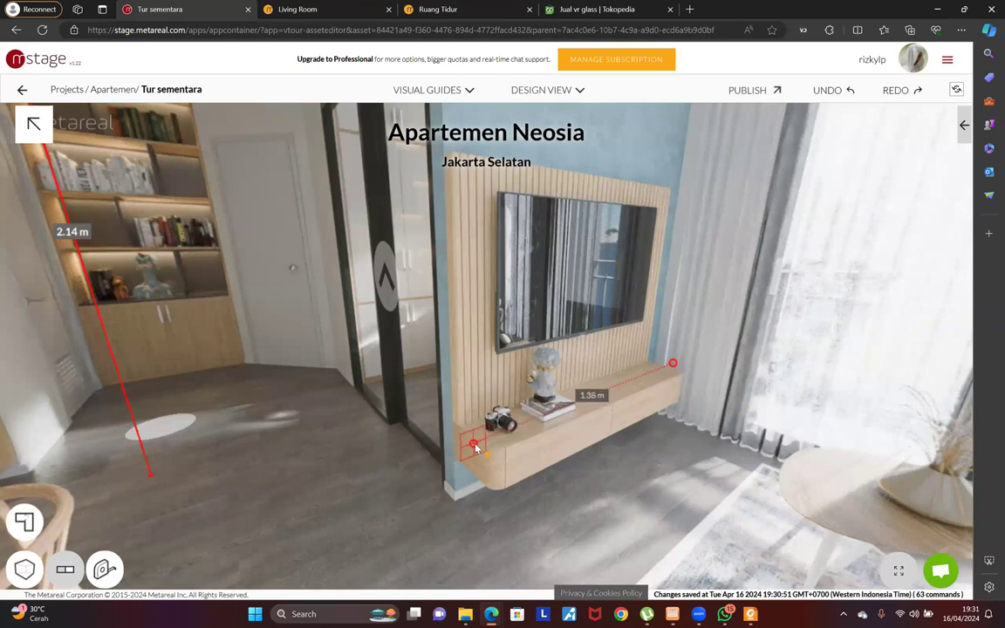
click(474, 443)
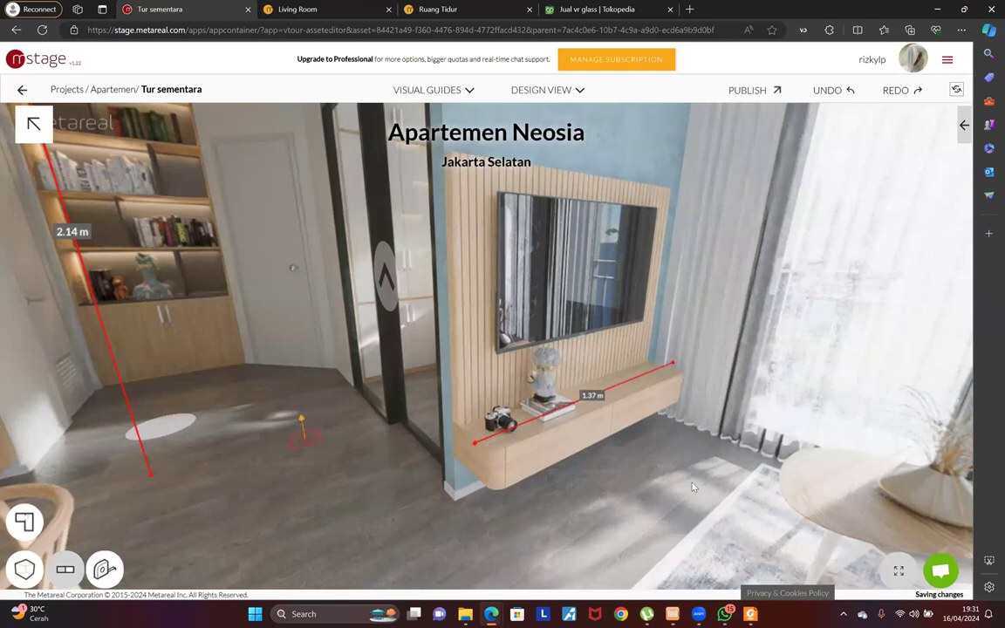
Rotate the view to centre the shelves and TV wall with their measurements
drag(693, 487, 758, 488)
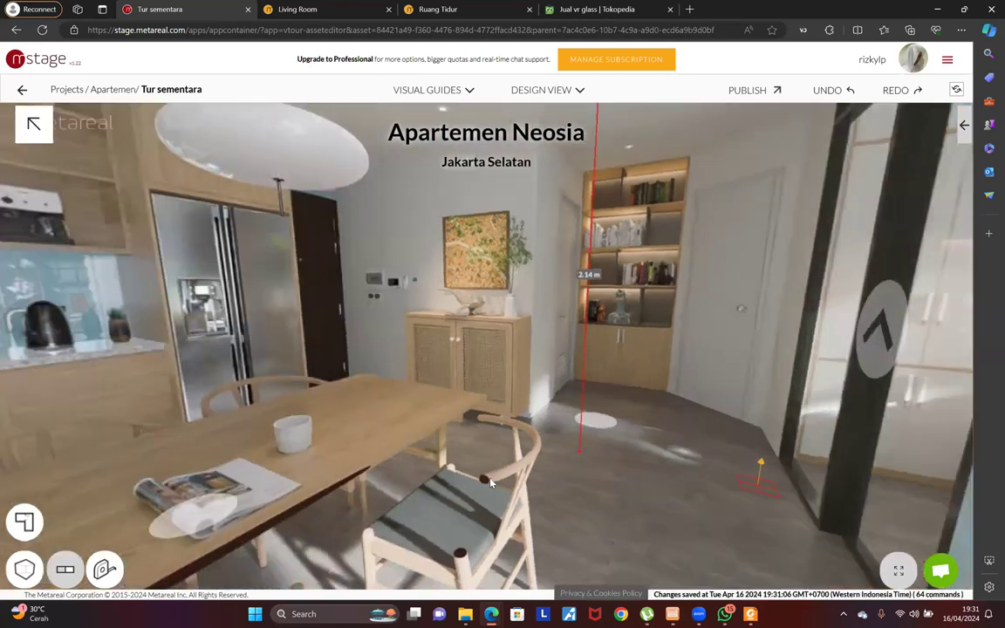
drag(490, 484, 419, 491)
drag(491, 483, 526, 453)
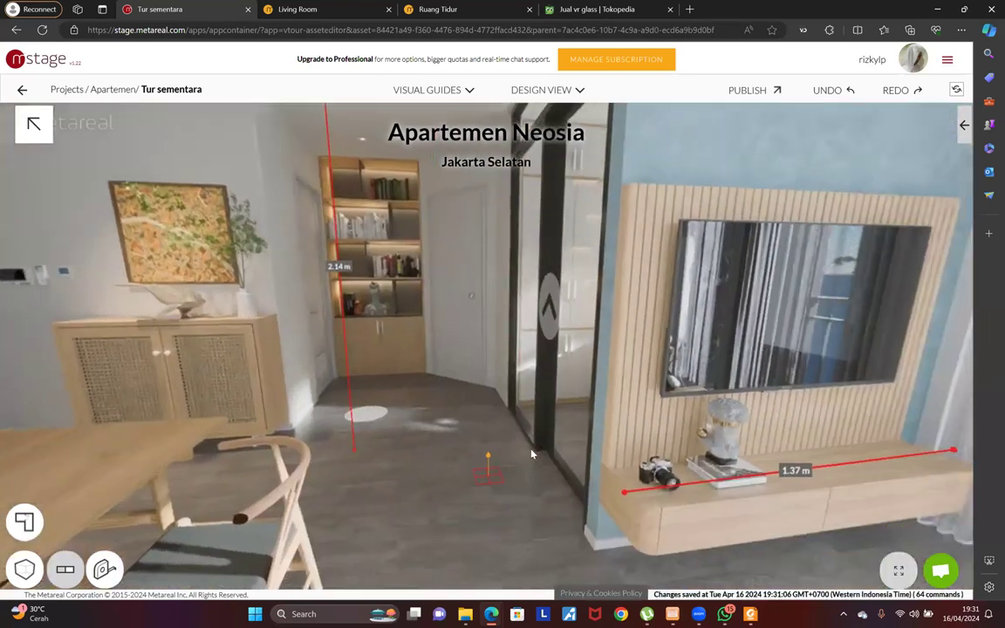
mouse_move(521, 464)
mouse_down()
mouse_move(395, 363)
mouse_move(179, 470)
mouse_up()
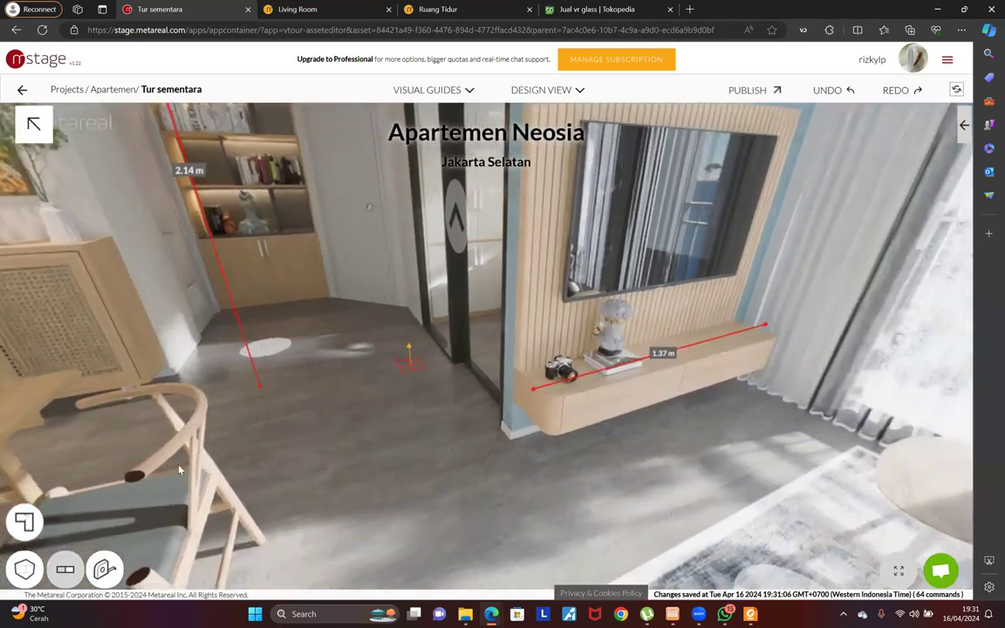
Preview the room chooser, then cycle through the Model and Plan views back to the Tour
click(65, 571)
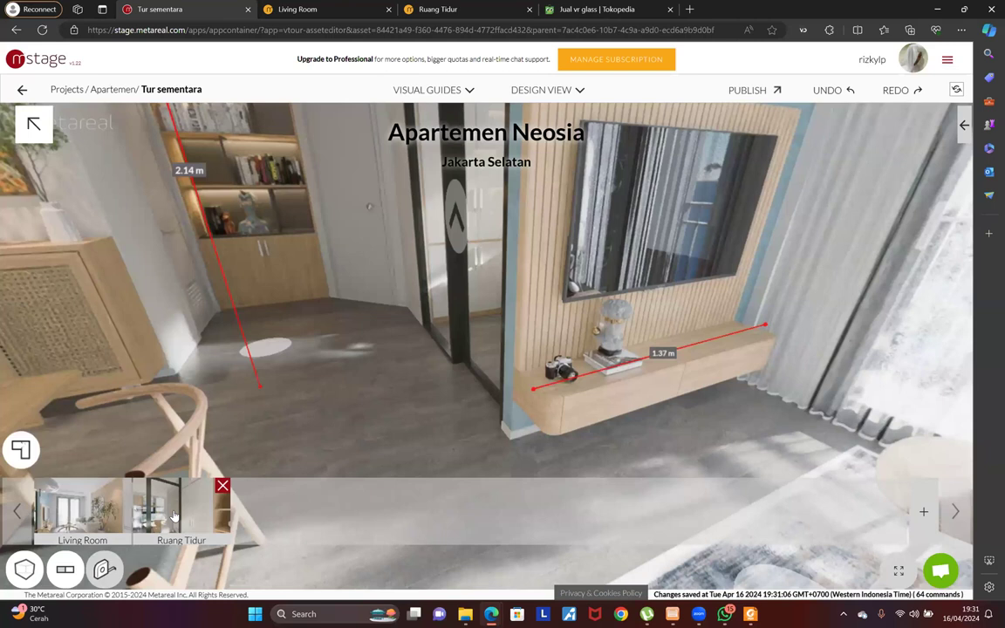
click(66, 572)
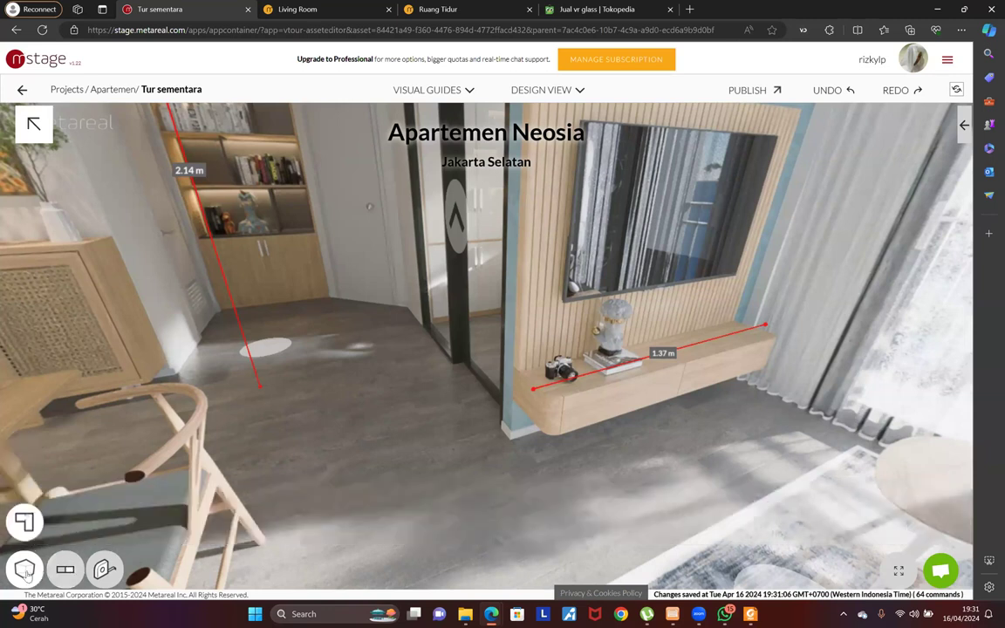
click(25, 572)
click(25, 571)
click(27, 572)
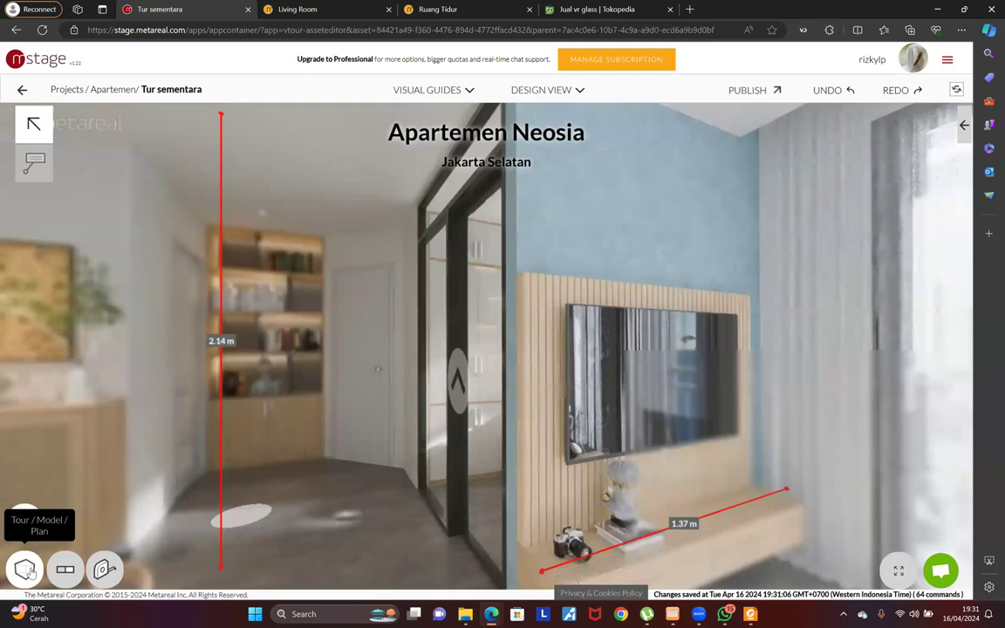
Walk forward and turn the view toward the glass partition's base
mouse_move(25, 568)
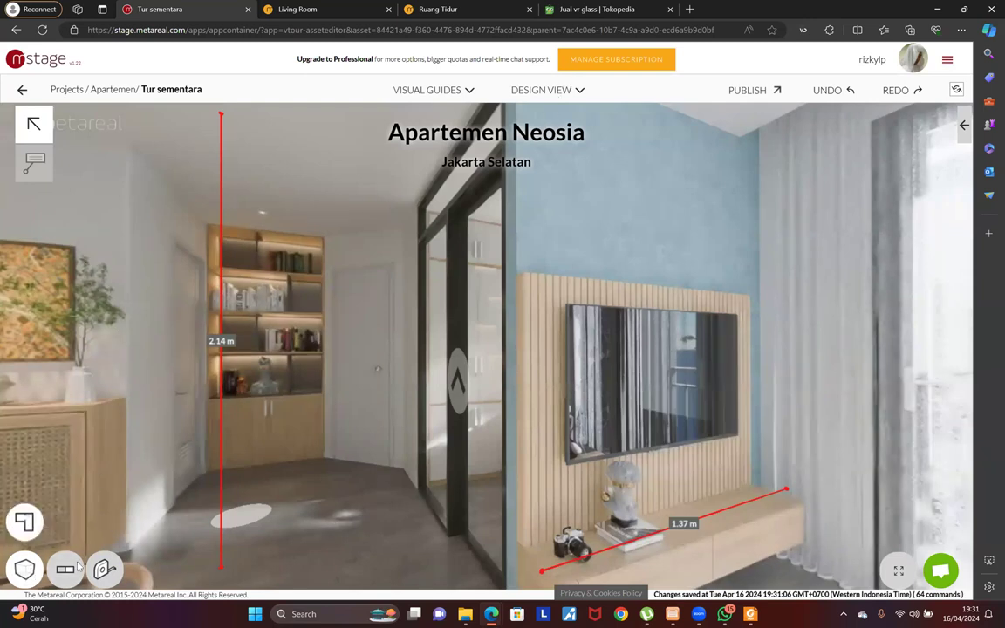
click(361, 412)
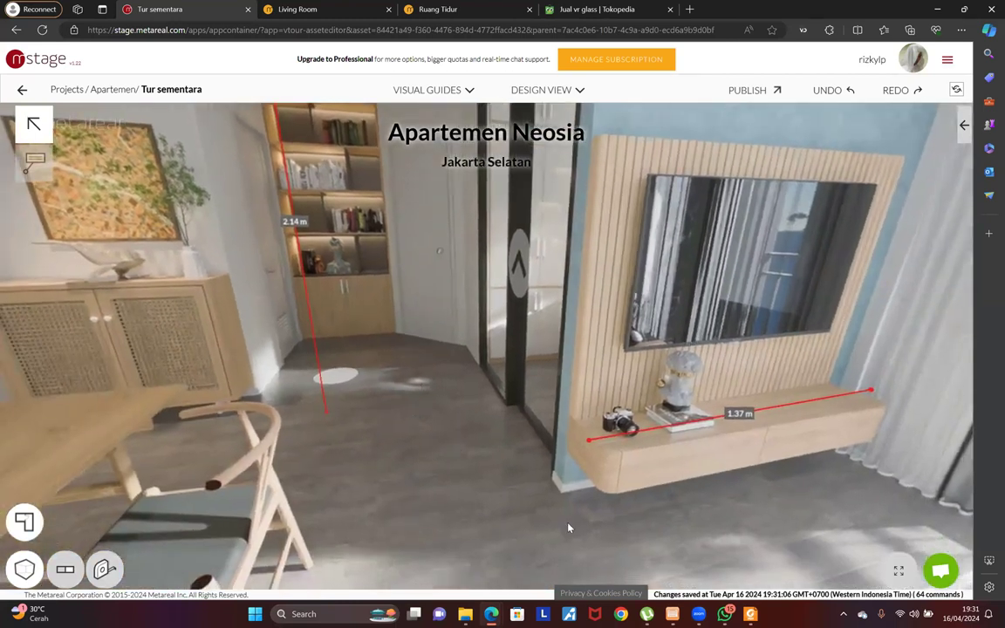
drag(764, 442, 223, 472)
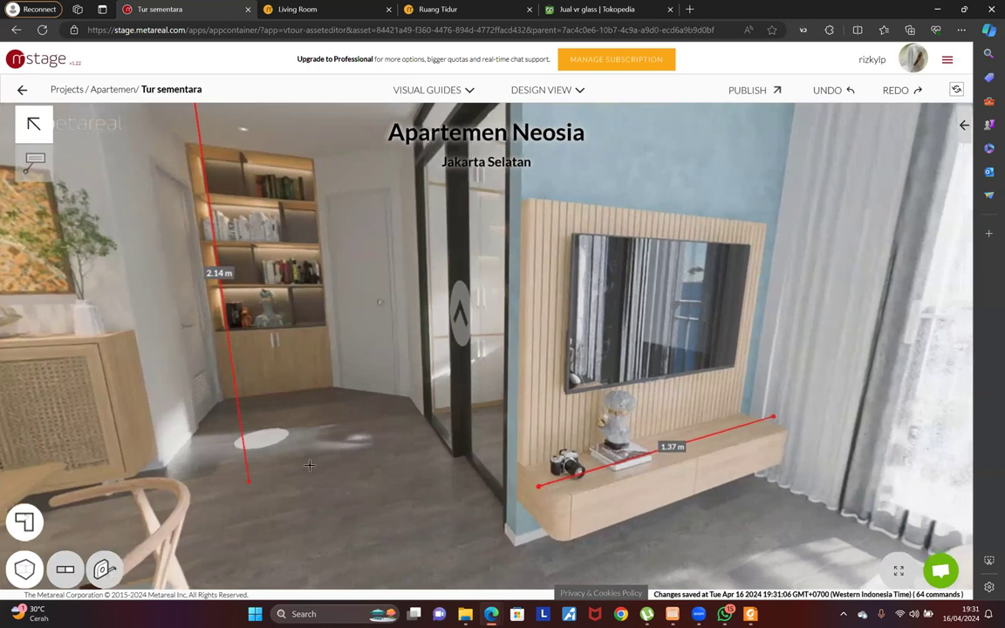
scroll(282, 460, up, 3)
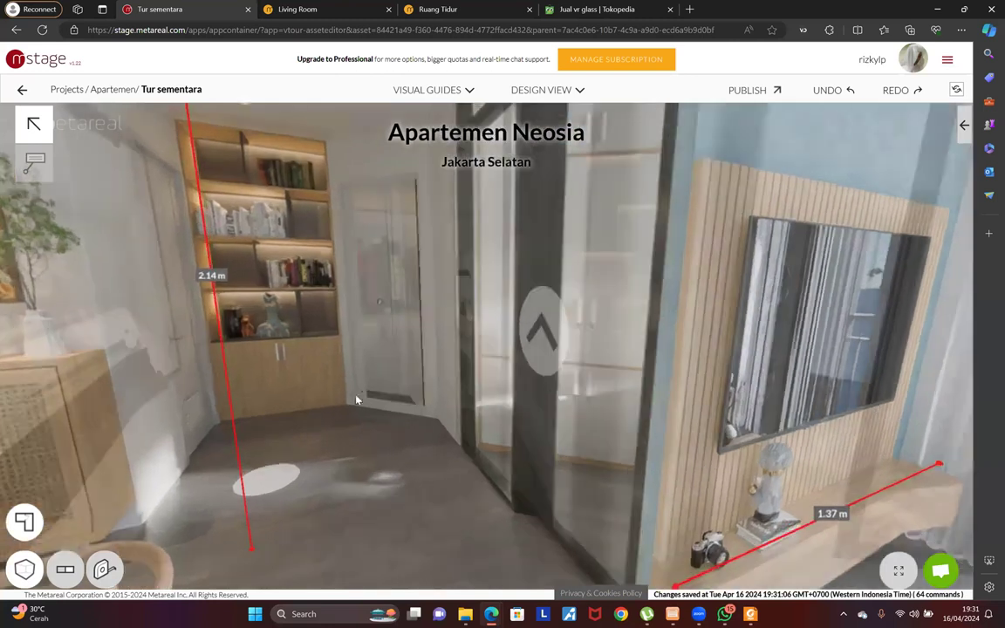
scroll(356, 400, up, 5)
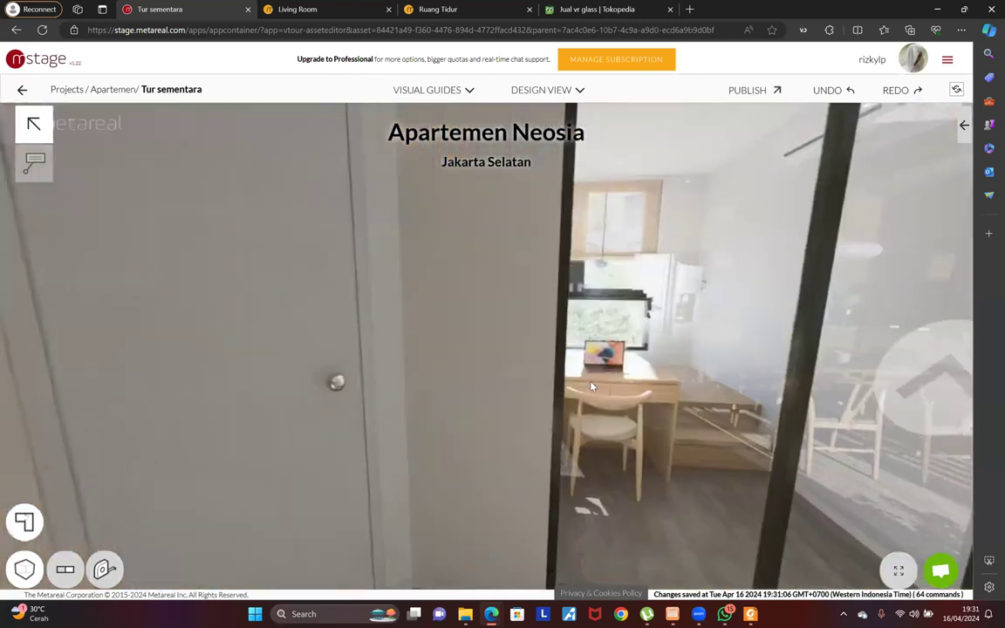
drag(590, 386, 429, 449)
drag(548, 302, 209, 305)
drag(581, 256, 520, 440)
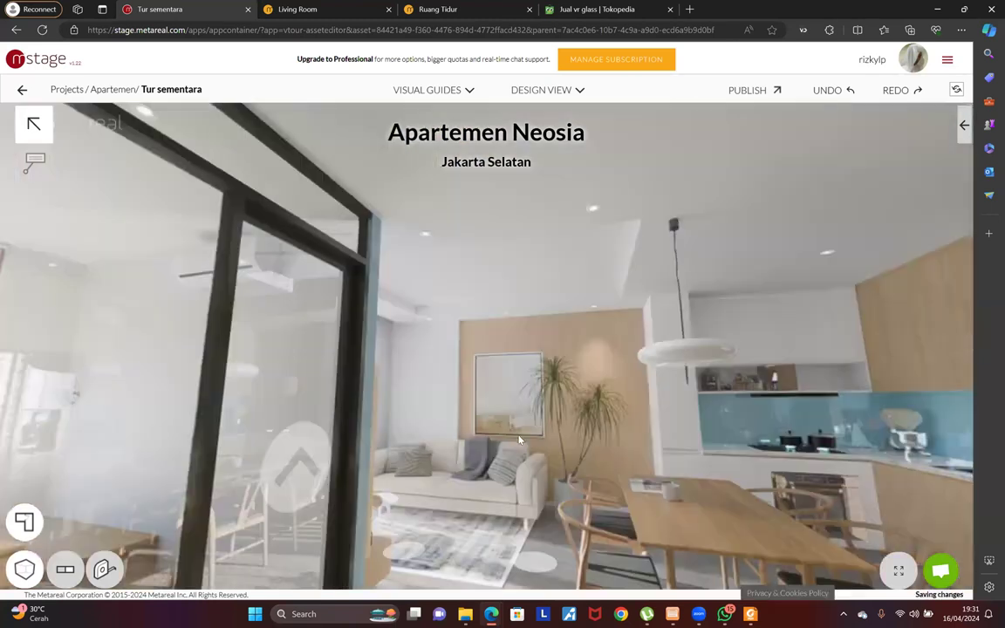
drag(583, 404, 798, 188)
Measure about 1.31 m along the glass door base, replacing an initial 0.57 m line
click(112, 569)
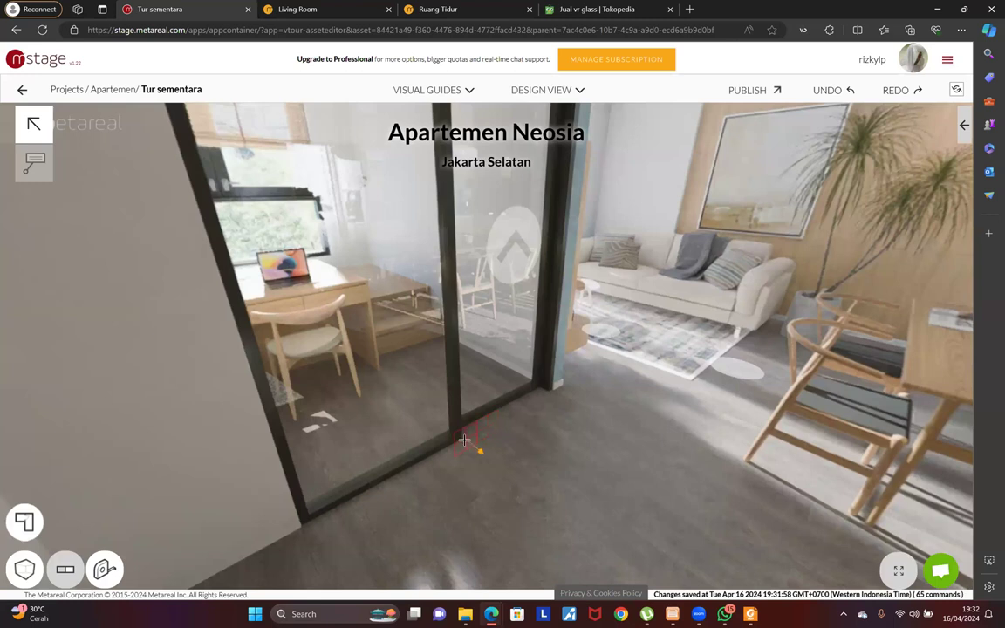
click(464, 439)
click(546, 393)
click(105, 569)
click(552, 392)
click(300, 526)
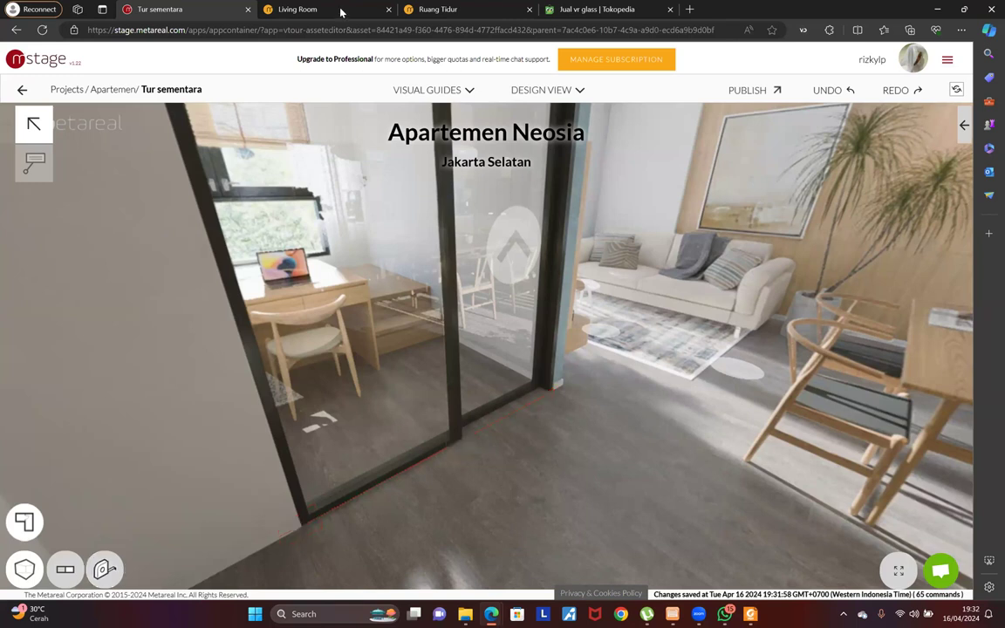
Load Living Room panorama 3 for editing and face the glass wall and desk
click(307, 10)
drag(377, 352, 401, 375)
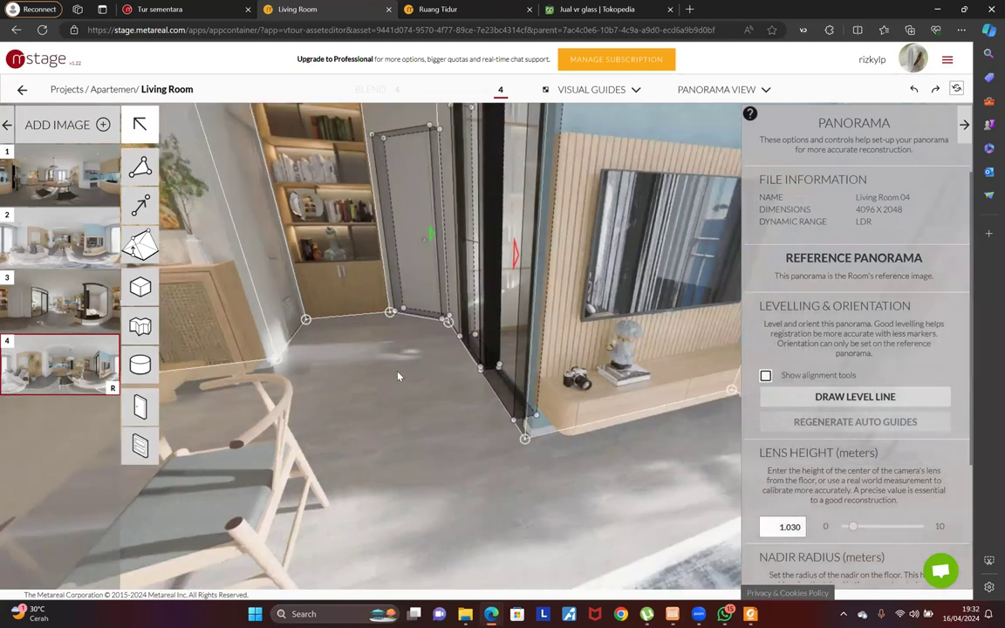
click(90, 296)
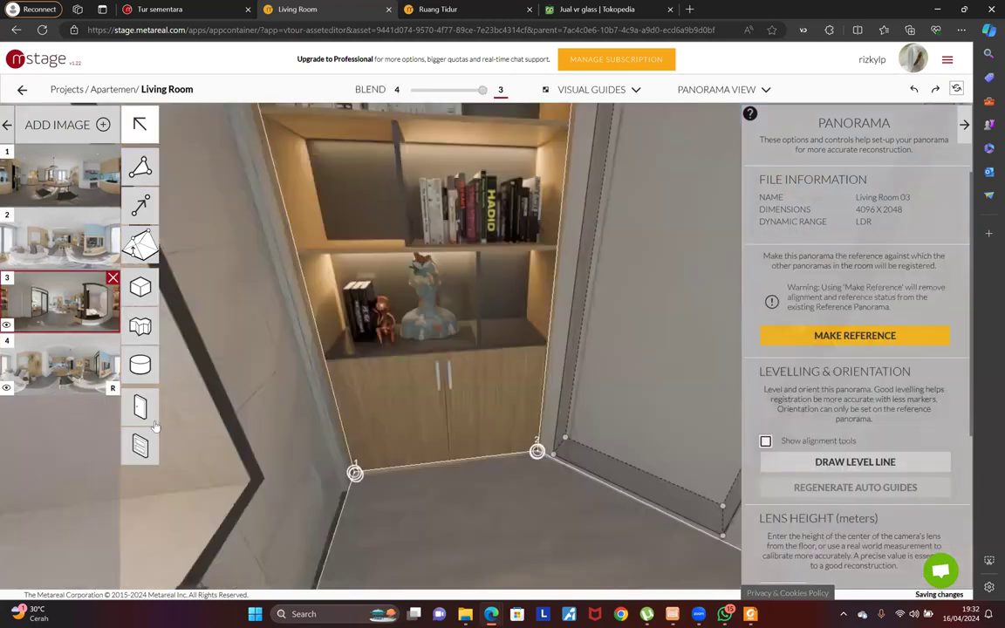
drag(213, 476, 518, 459)
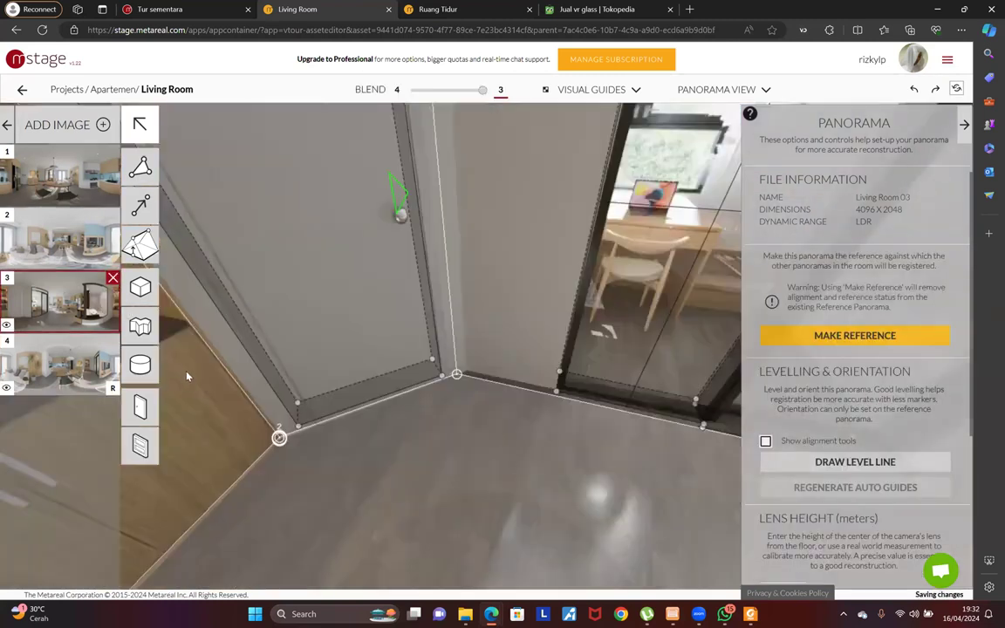
drag(186, 377, 332, 196)
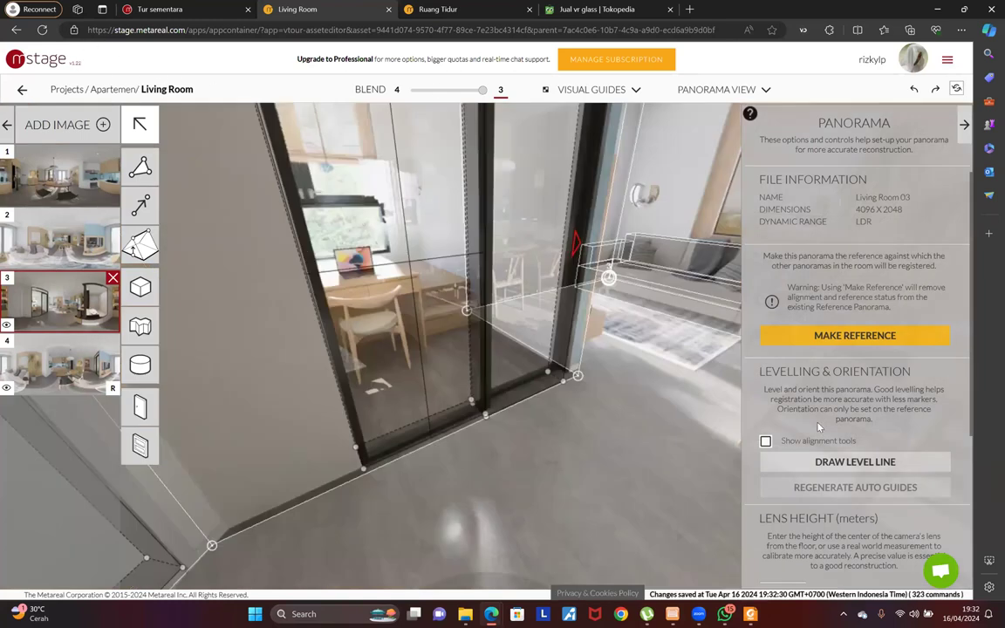
Calibrate the panorama scale to a 1.5 m reference line along the glass wall base, then return to the tour
scroll(819, 427, down, 3)
click(817, 578)
text(1)
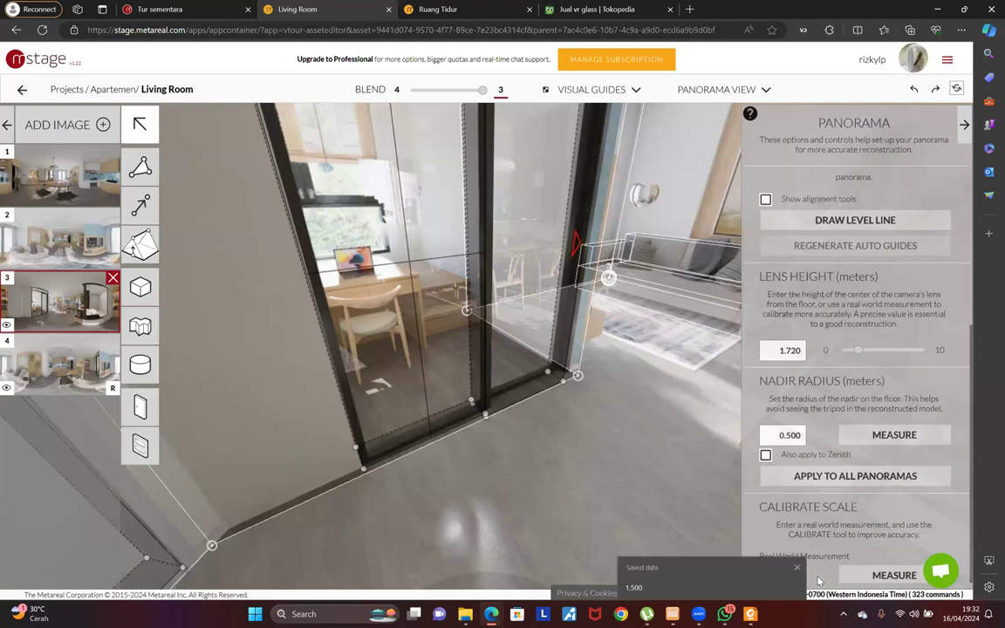
text(.5)
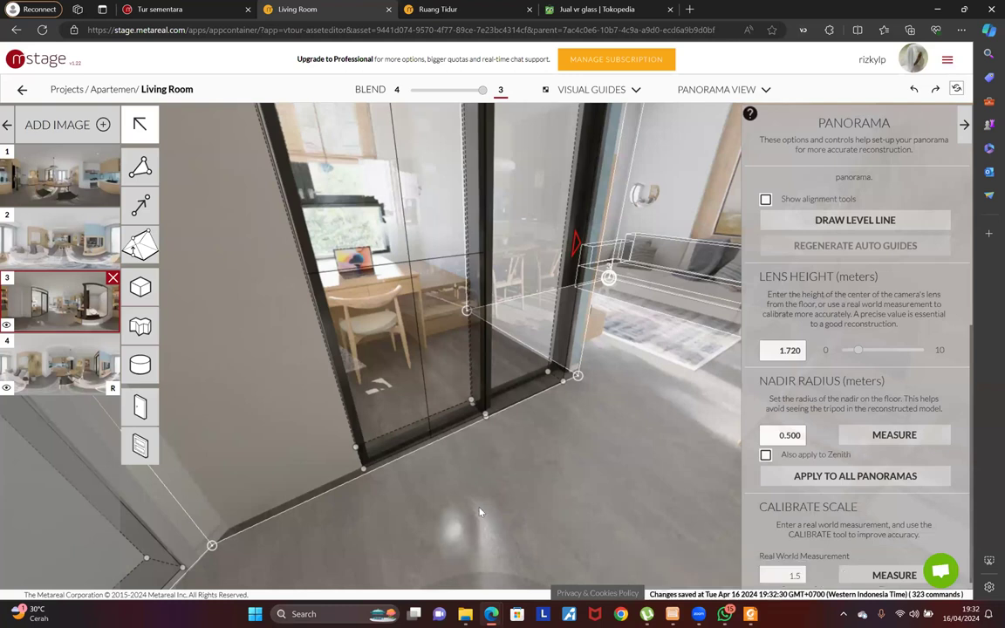
click(572, 380)
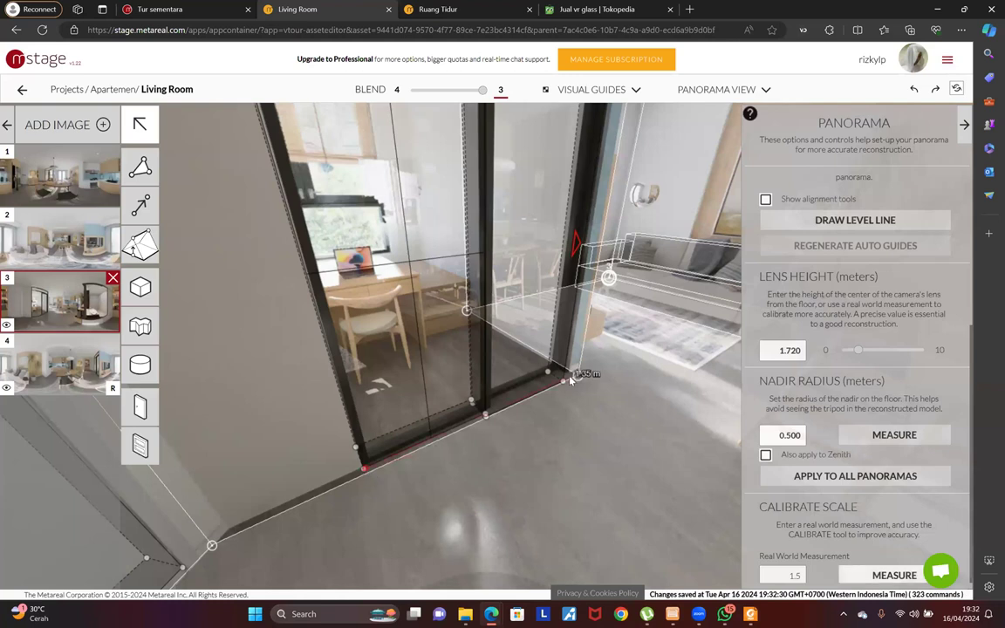
click(571, 380)
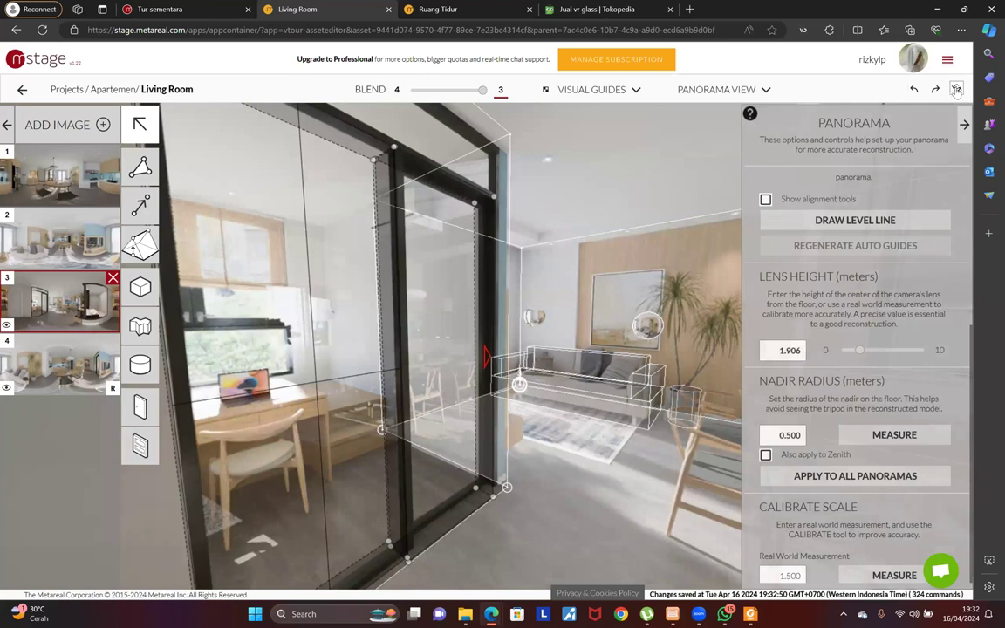
click(956, 90)
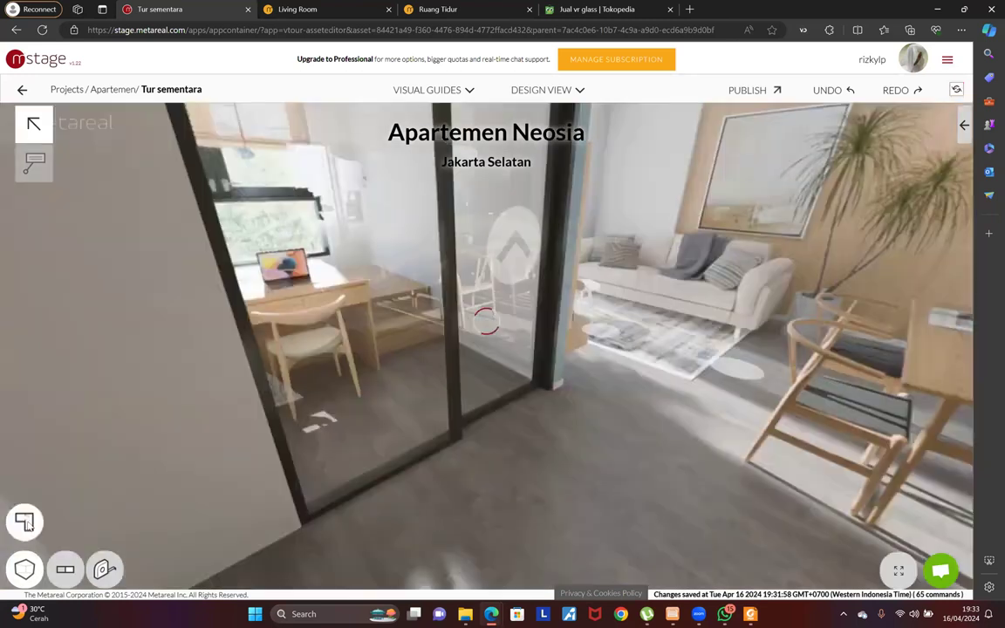
click(27, 530)
click(27, 531)
click(27, 527)
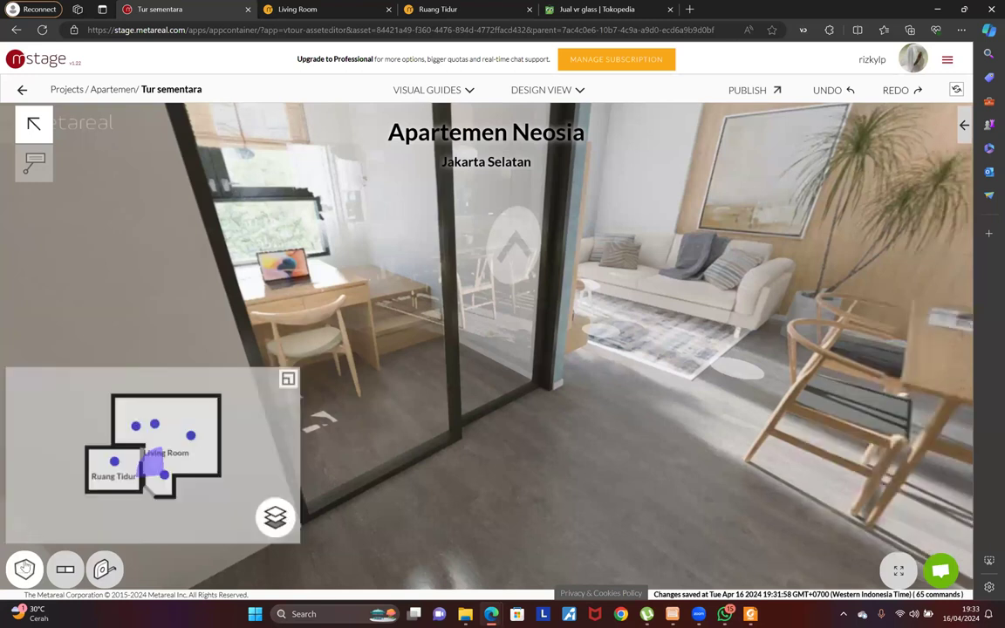
click(23, 514)
click(23, 515)
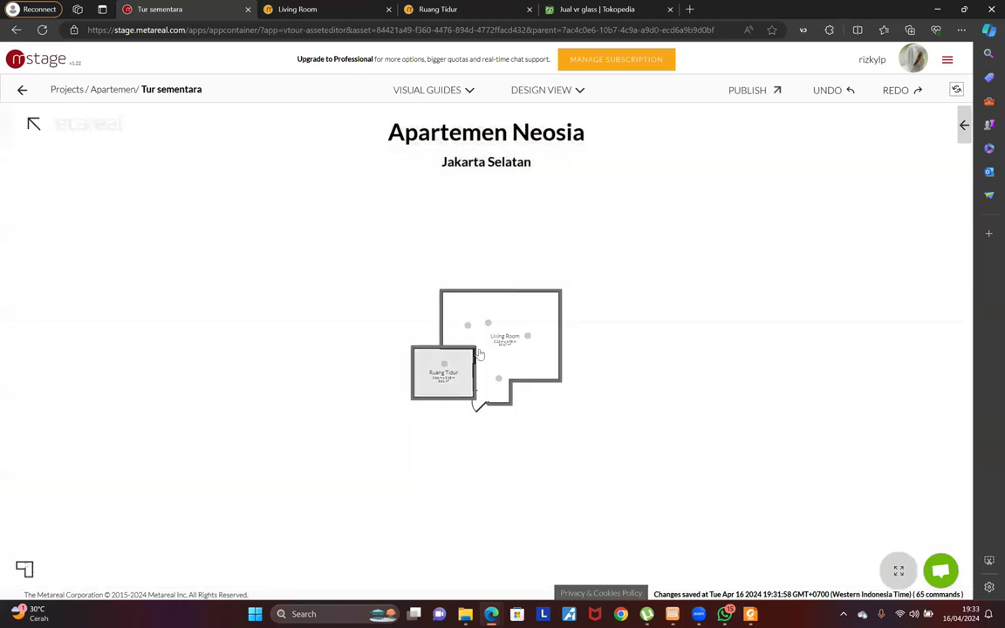
scroll(480, 353, up, 5)
scroll(479, 354, down, 3)
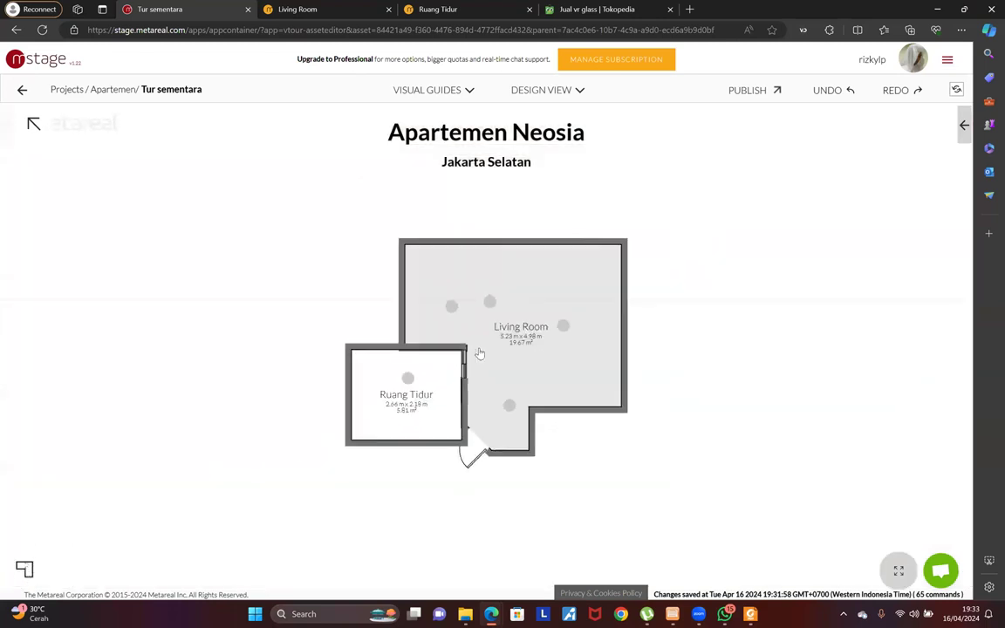
scroll(479, 353, down, 2)
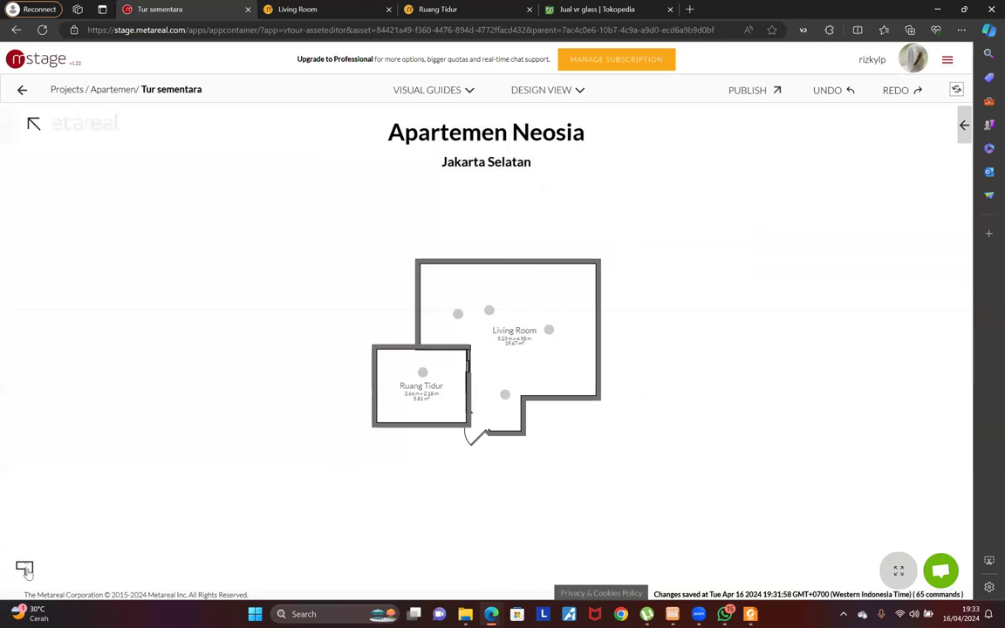
click(24, 572)
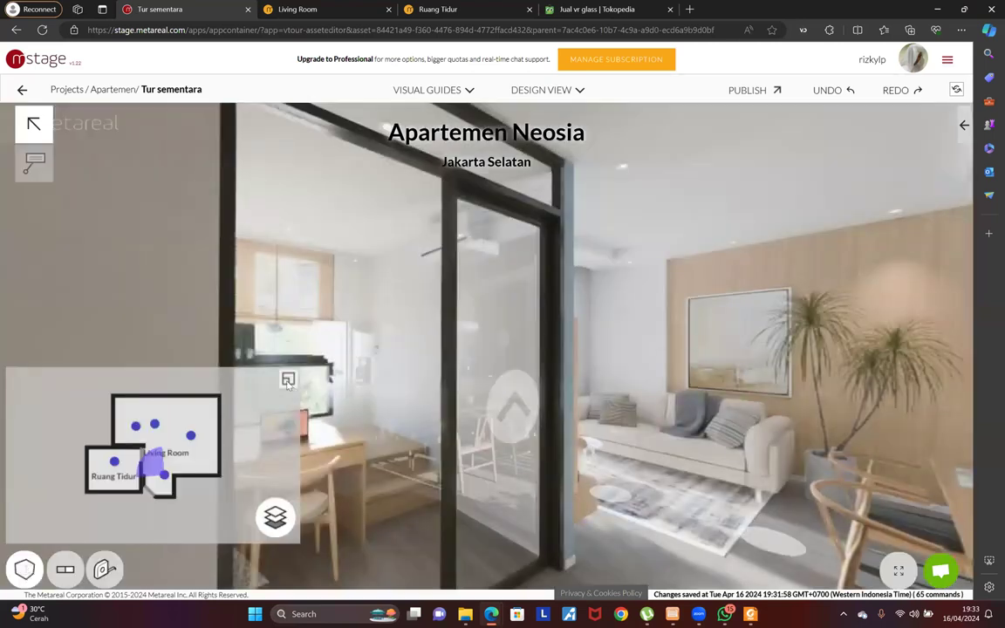
click(289, 382)
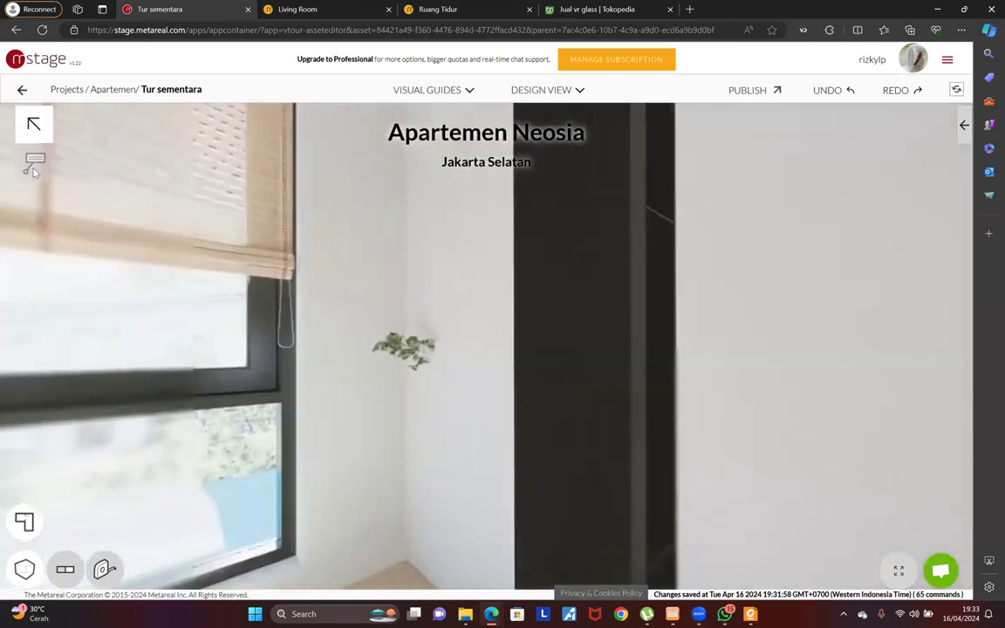
drag(568, 327, 287, 278)
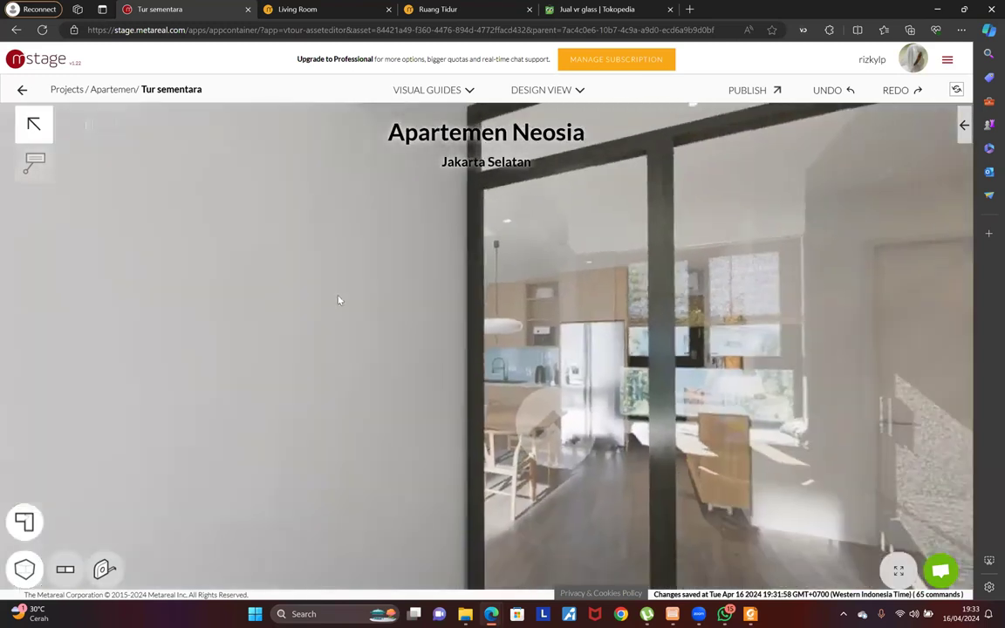
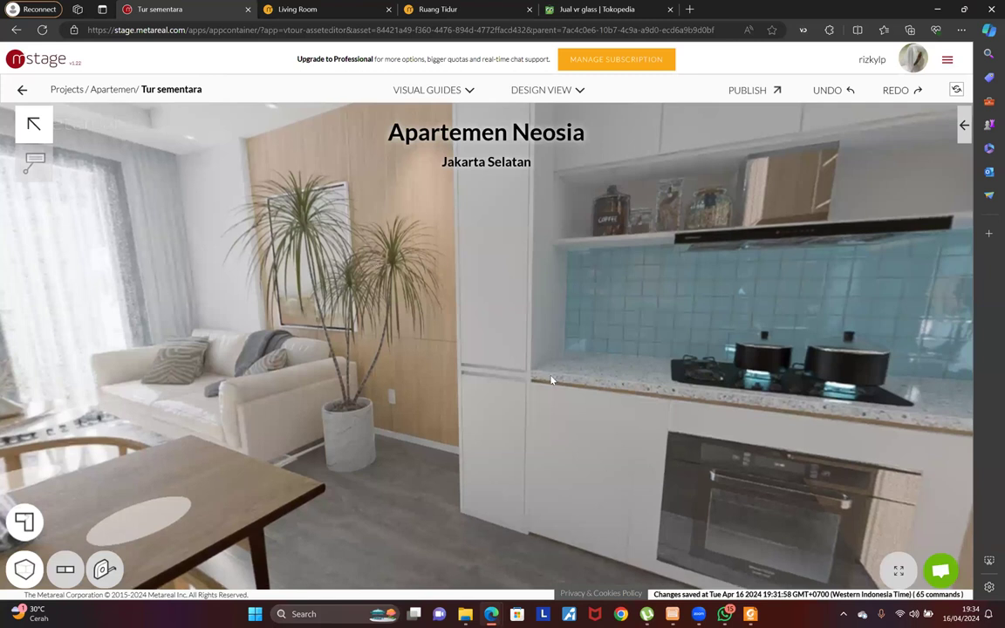
Look around the kitchen, dining table, window and TV, then jump beside the sofa to view the painting
drag(535, 431, 615, 431)
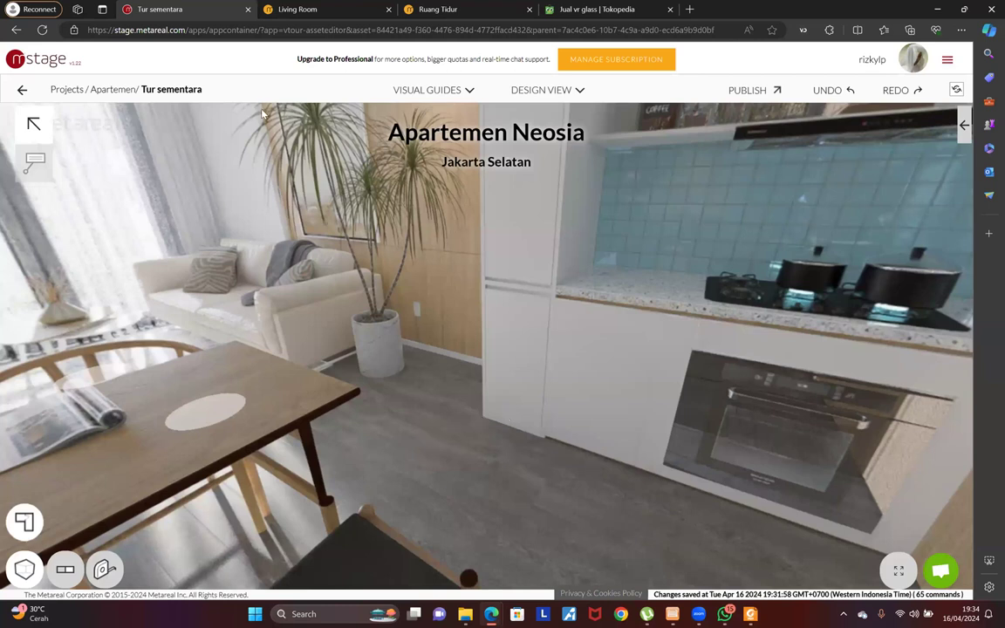
drag(353, 341, 506, 406)
drag(232, 242, 358, 311)
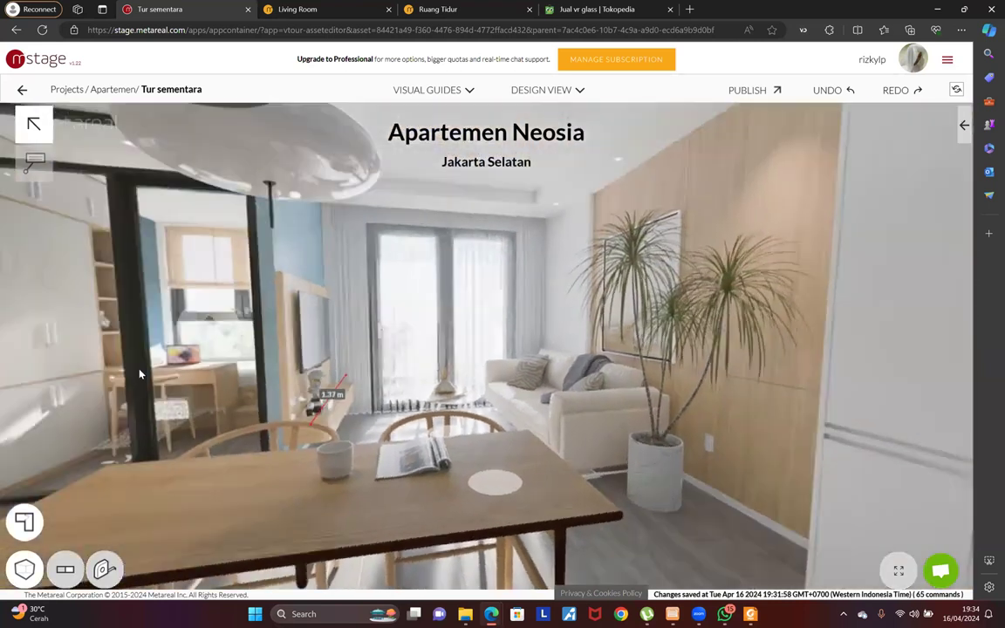
drag(125, 332, 257, 281)
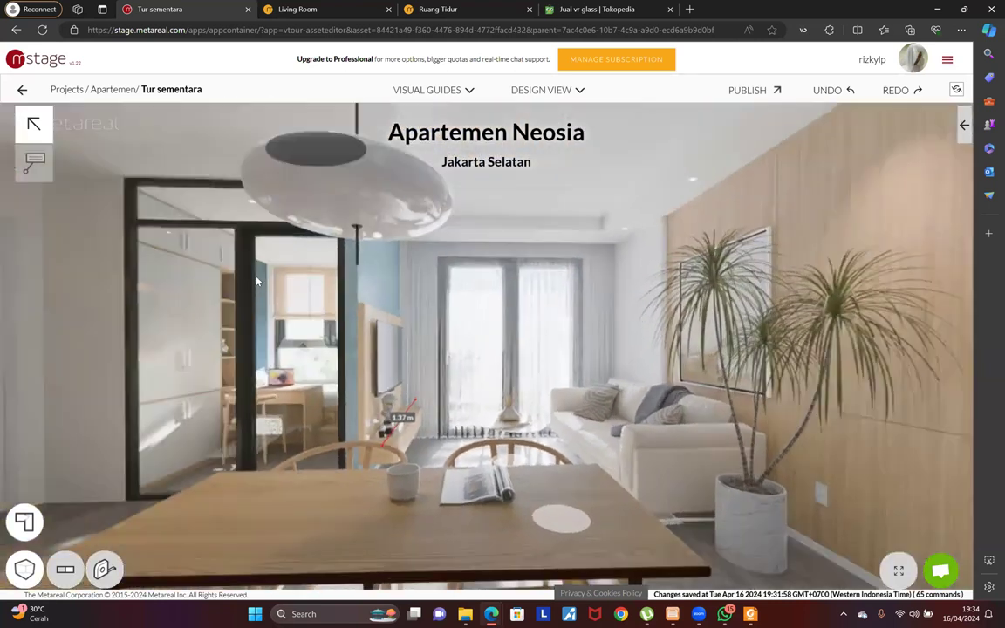
drag(74, 191, 48, 173)
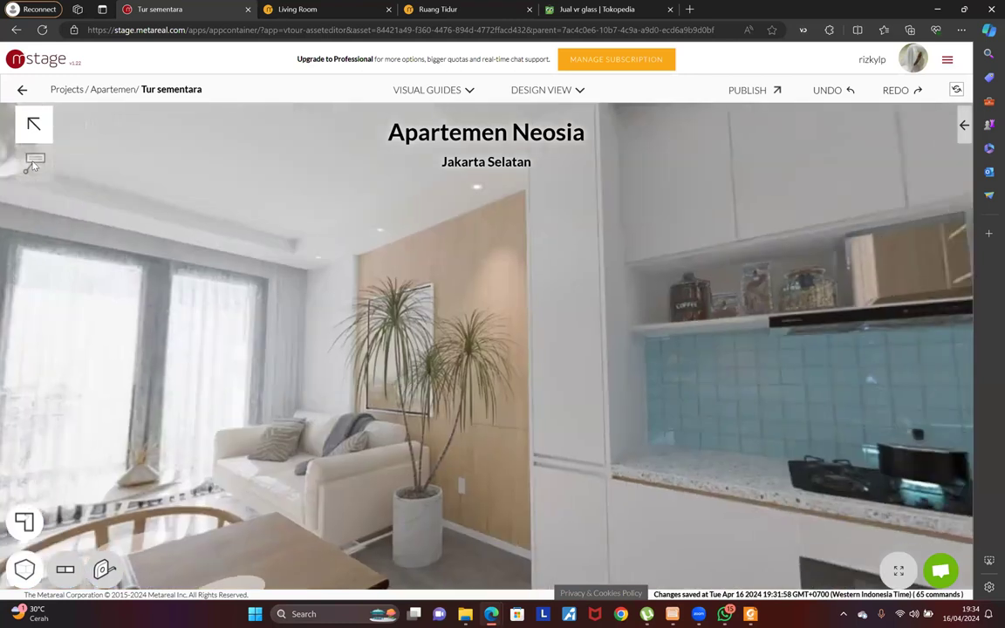
click(312, 242)
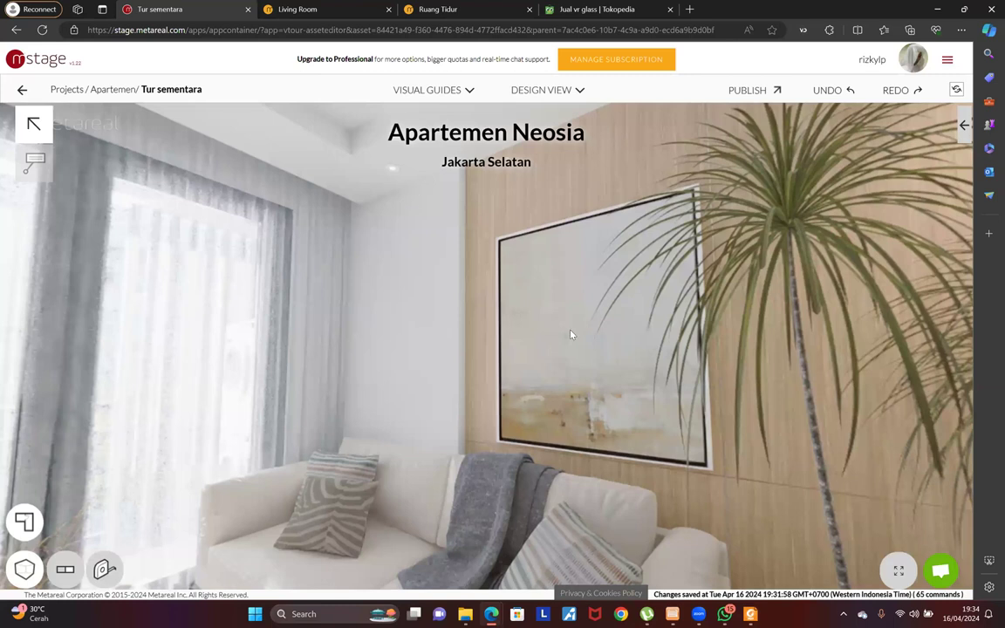
mouse_move(571, 334)
mouse_down()
mouse_move(491, 332)
mouse_move(439, 288)
mouse_move(103, 191)
mouse_up()
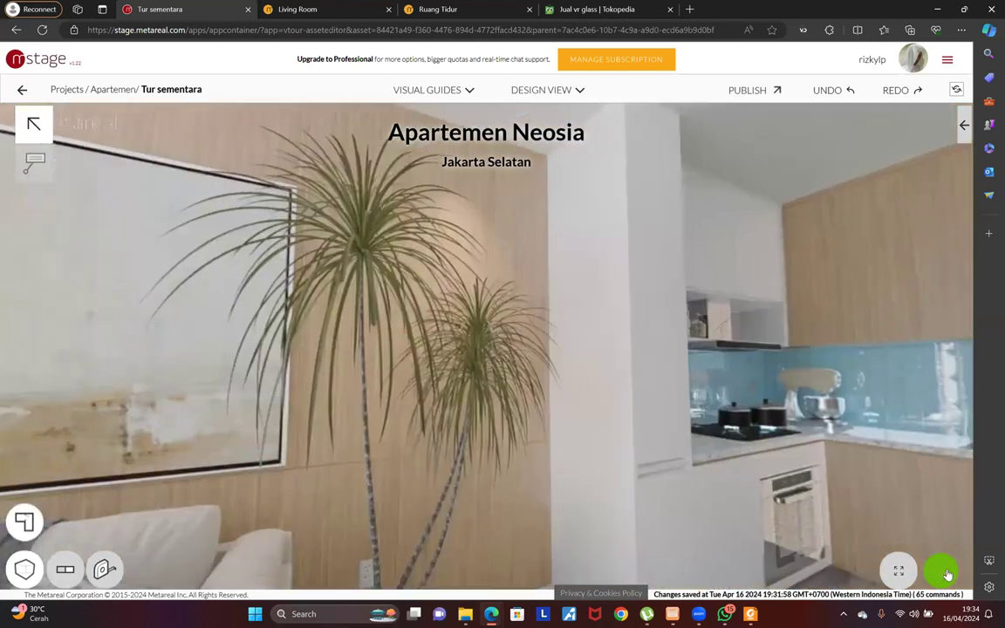
Open and close the support chat, then turn the view from the kitchen to the bookshelf
click(941, 572)
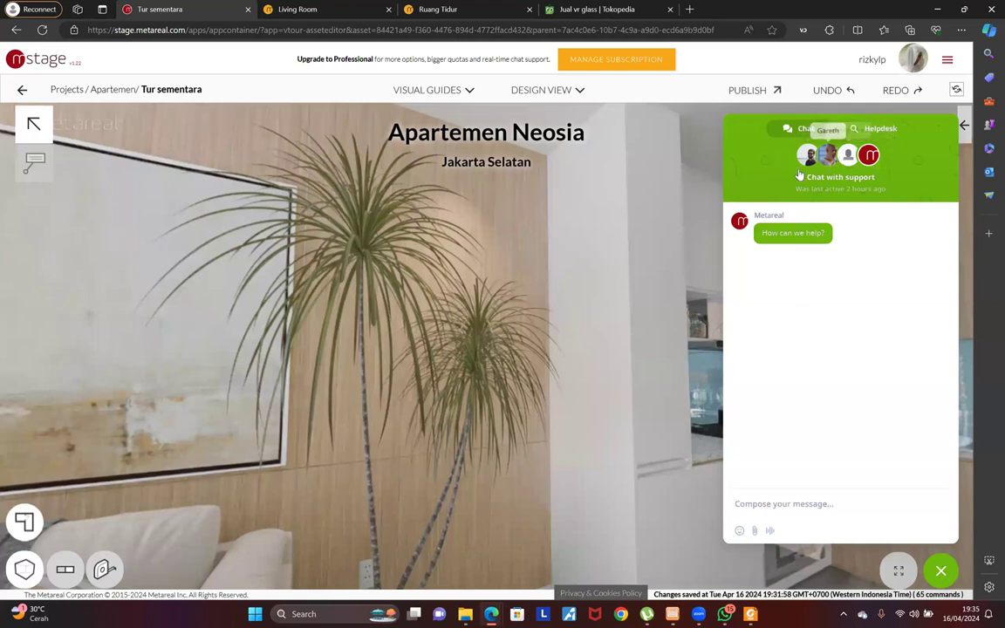
click(940, 571)
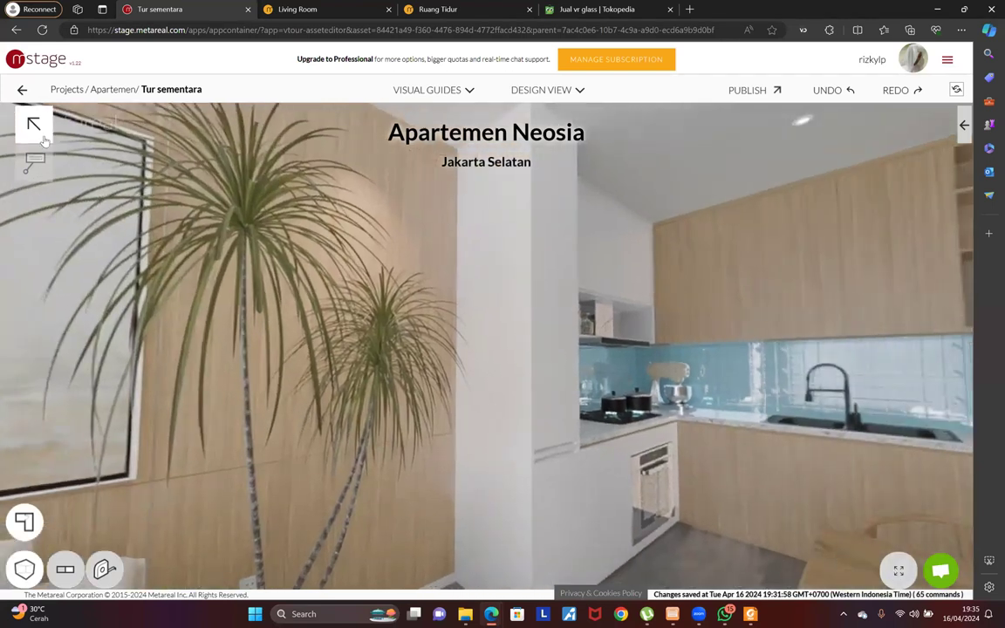
drag(516, 298, 340, 337)
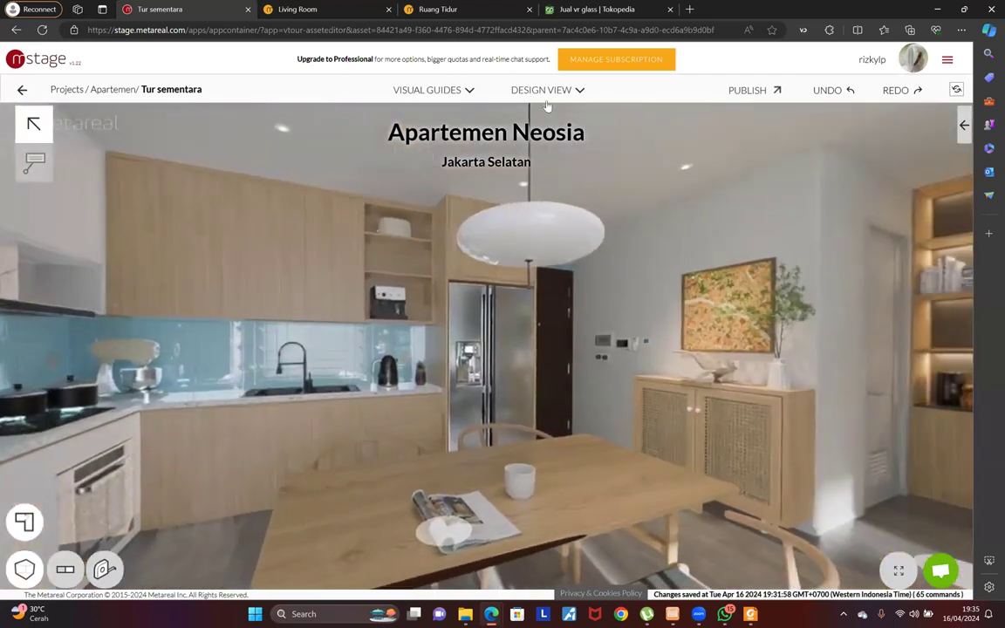
mouse_move(528, 194)
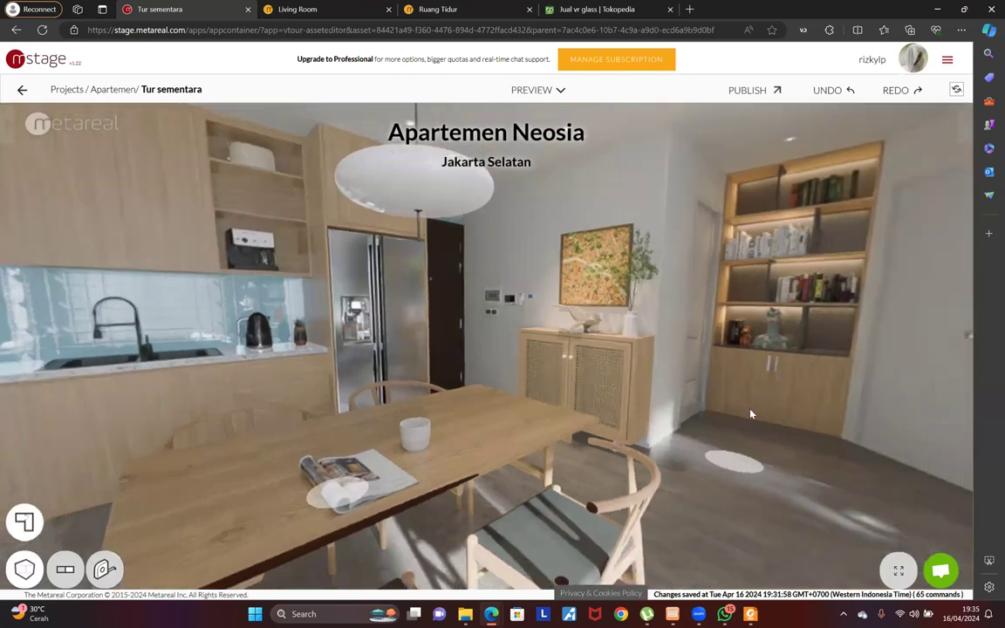
drag(751, 410, 560, 388)
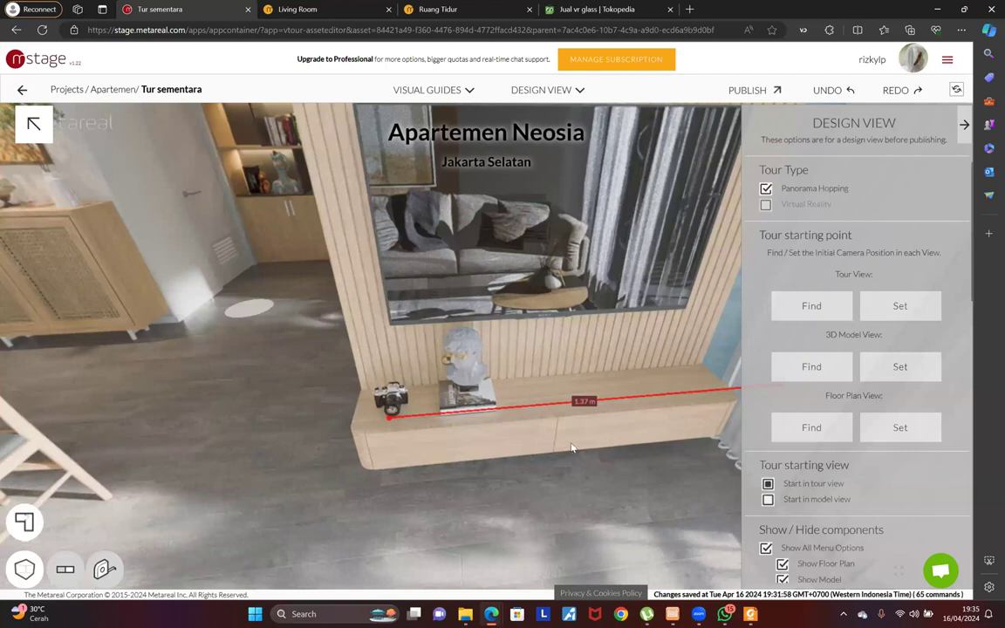
Move beside the TV wall, measure the TV console at 1.44 m, then remove the measurement
click(91, 511)
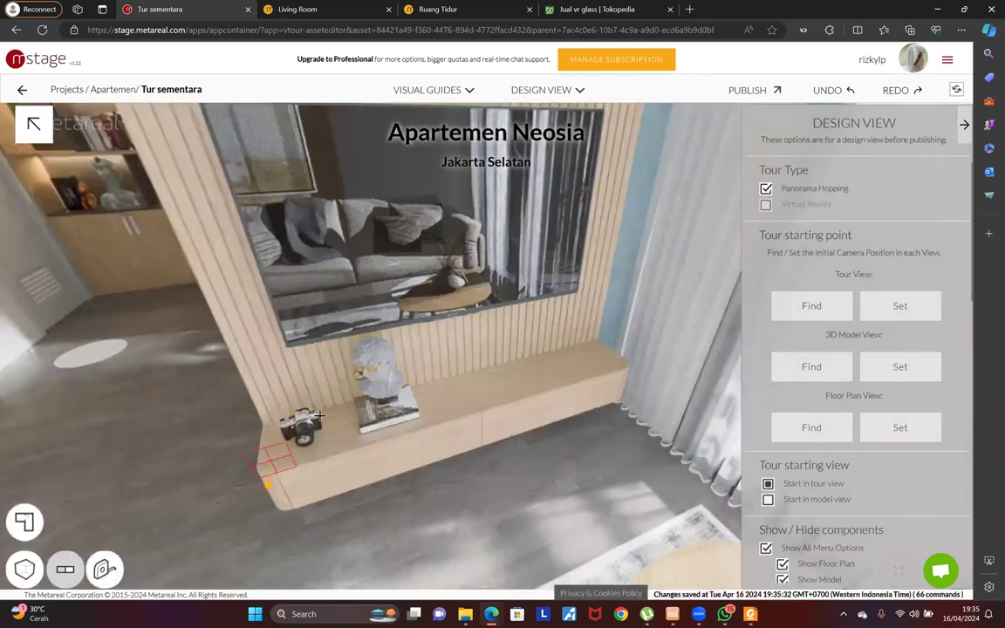
click(260, 423)
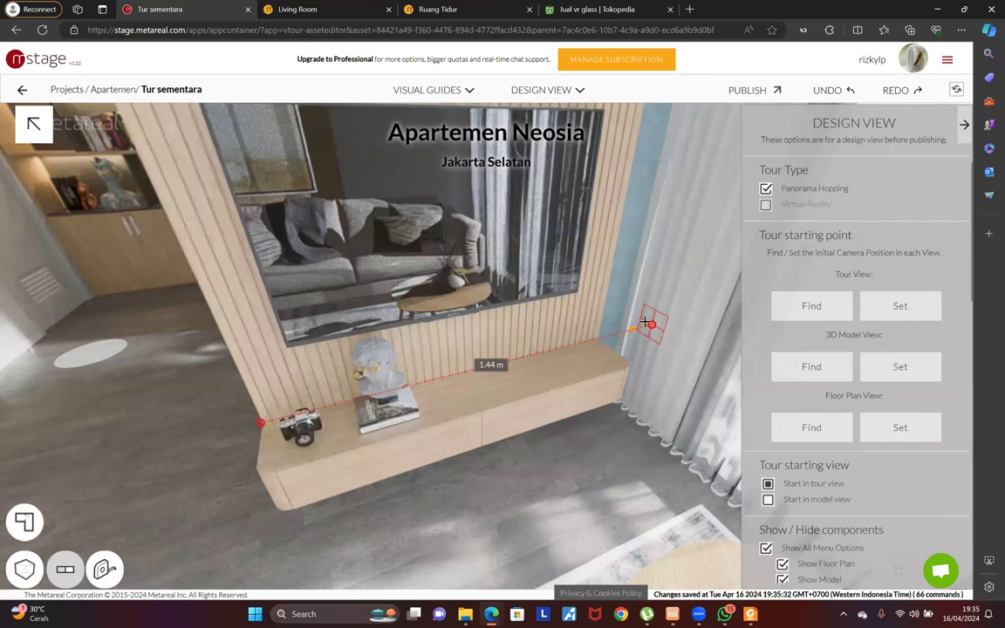
click(649, 325)
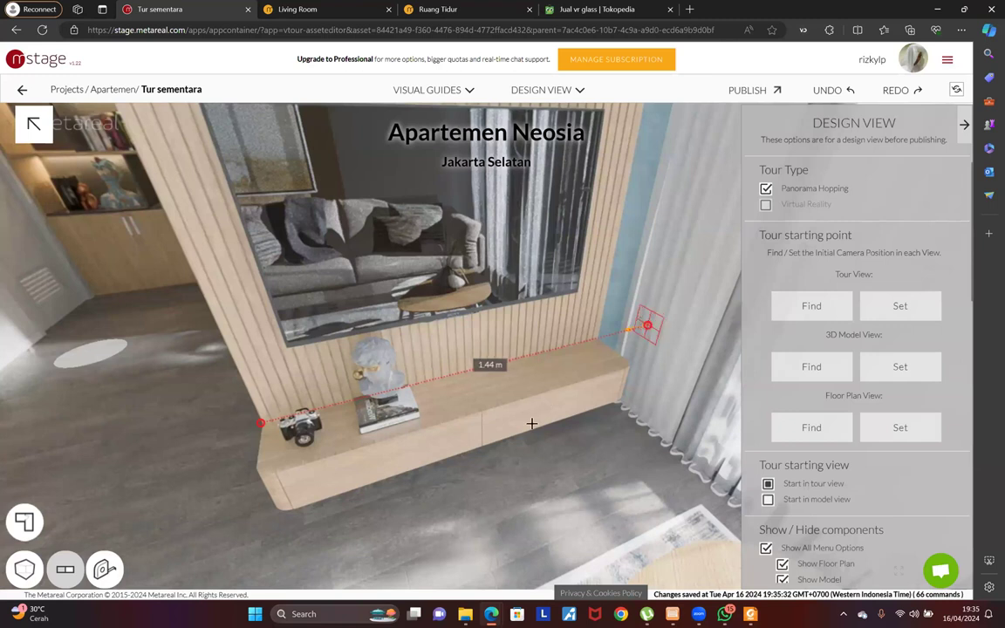
click(499, 373)
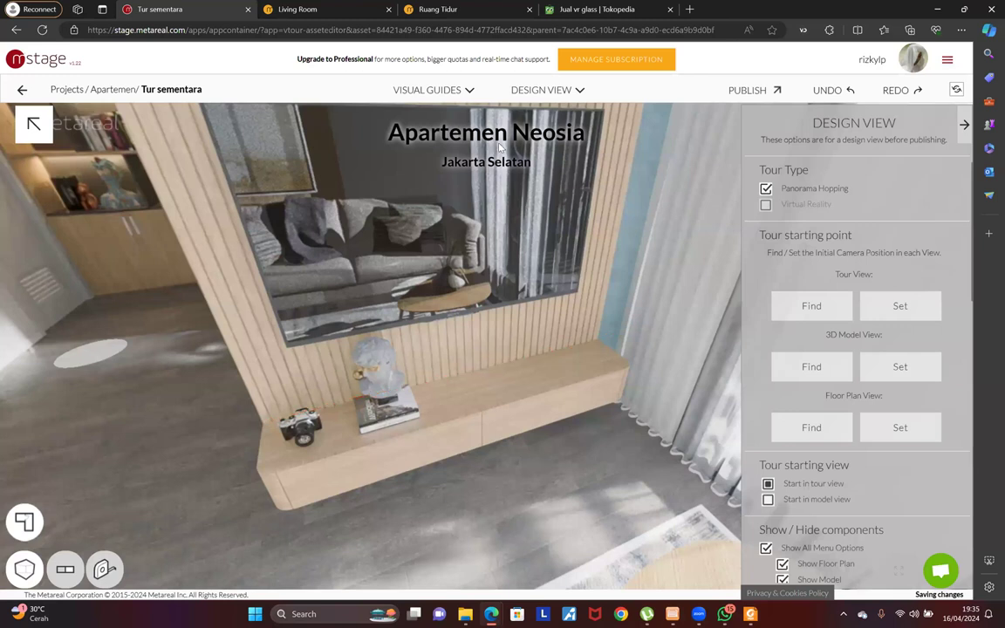
click(497, 89)
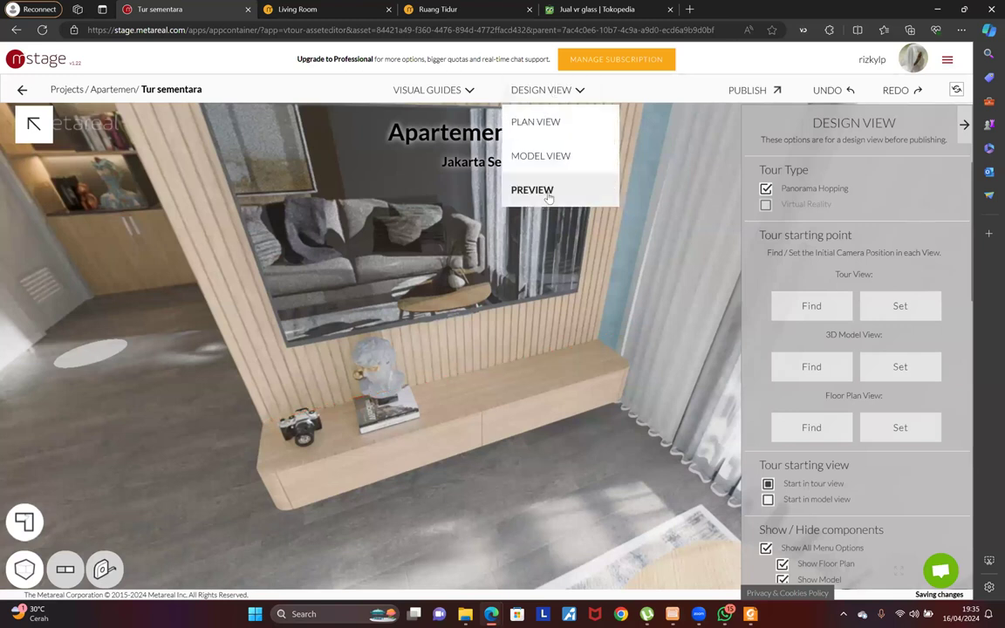
Preview the tour full screen, exit full screen, then switch to the floor plan Plan View
click(549, 192)
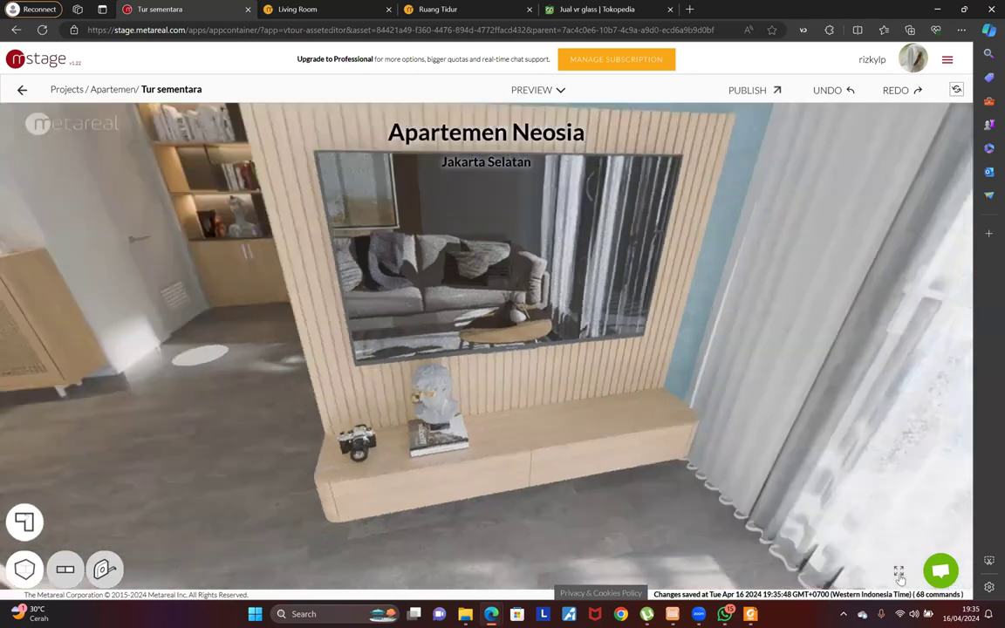
click(899, 572)
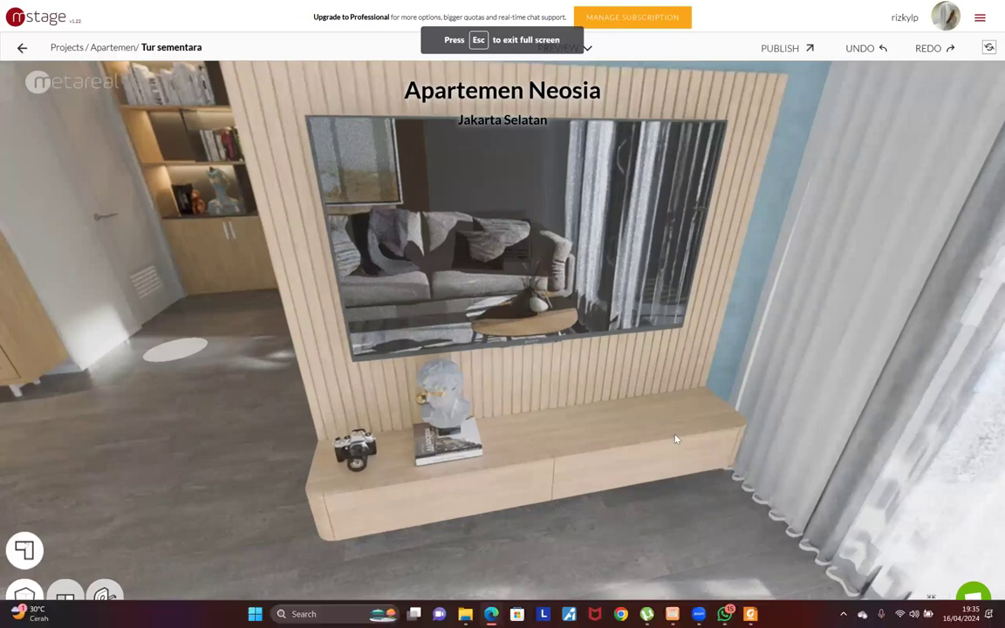
key(Escape)
click(560, 96)
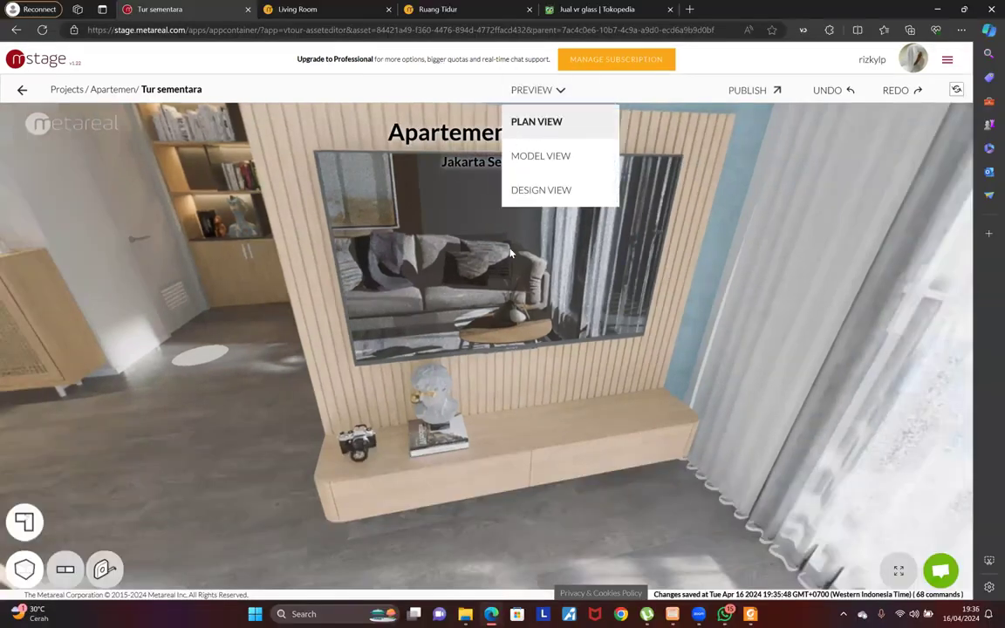
click(551, 124)
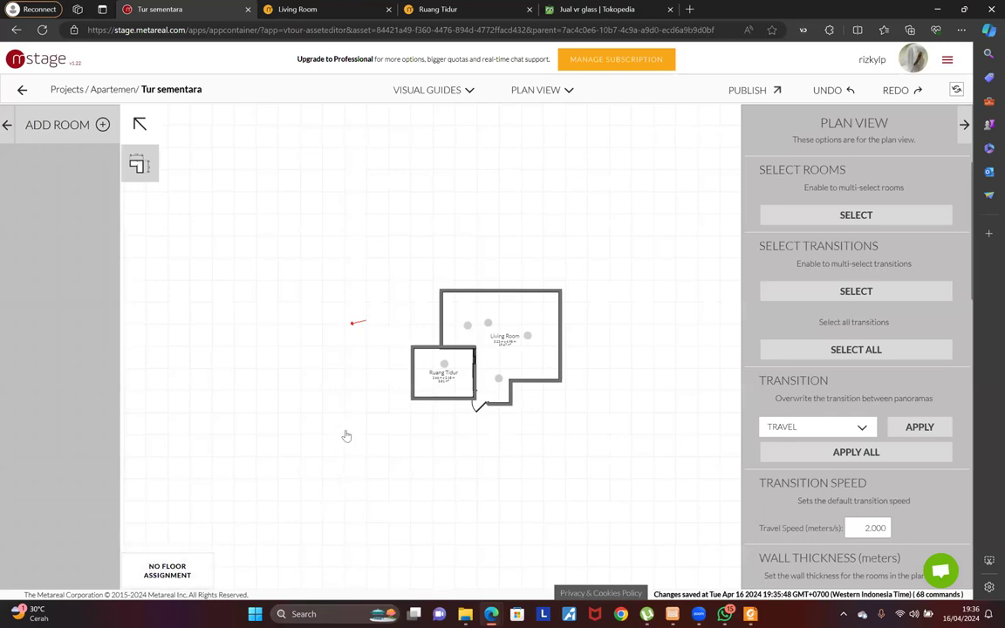
Select and deselect the Living Room 01 and 03 panorama points on the floor plan
scroll(410, 422, down, 3)
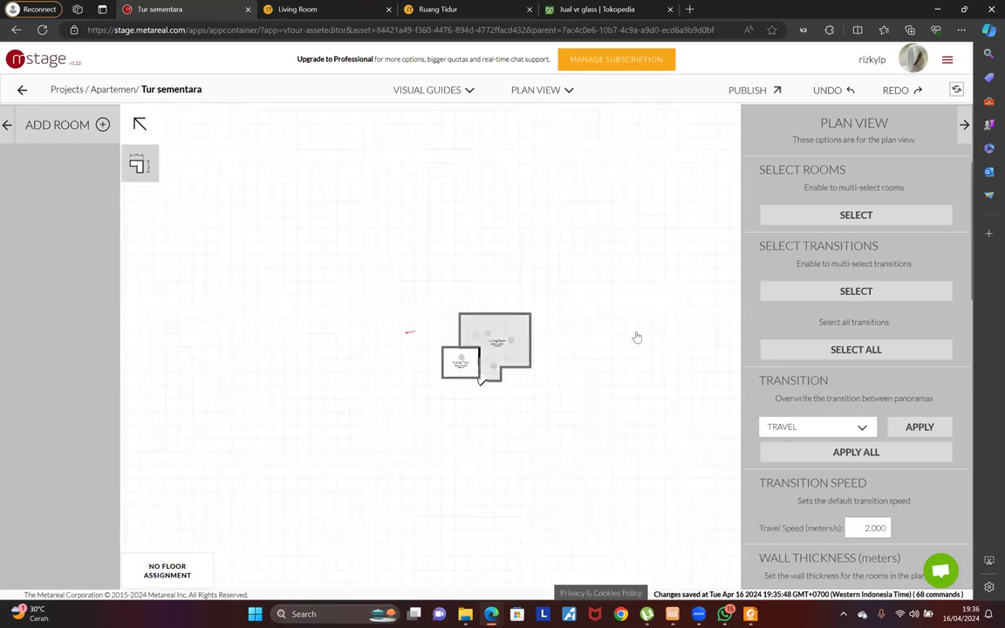
scroll(664, 325, up, 5)
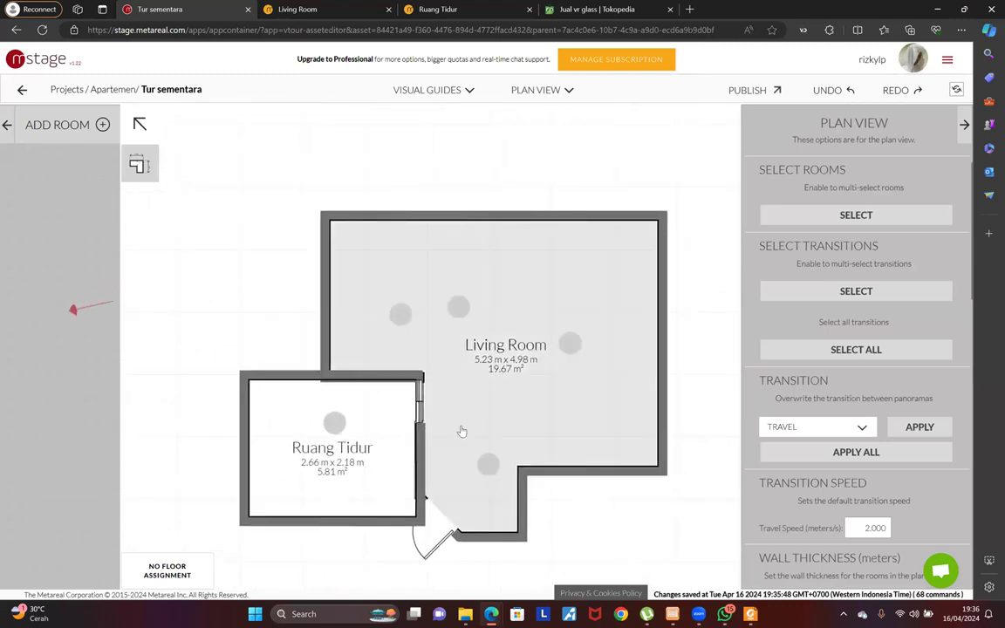
scroll(248, 323, down, 2)
scroll(247, 322, up, 2)
click(488, 466)
scroll(725, 424, down, 3)
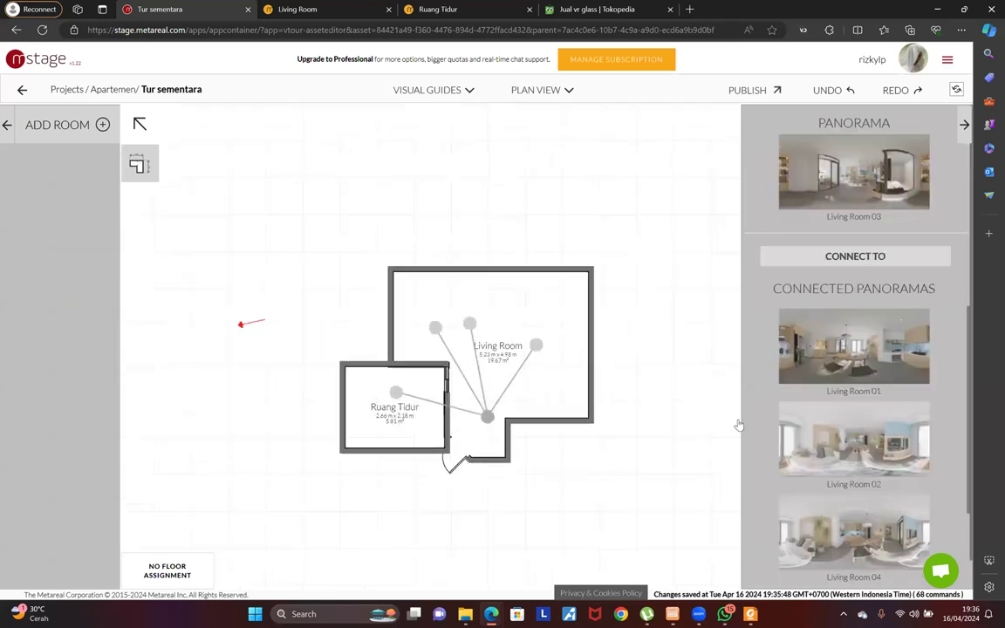
scroll(629, 426, up, 2)
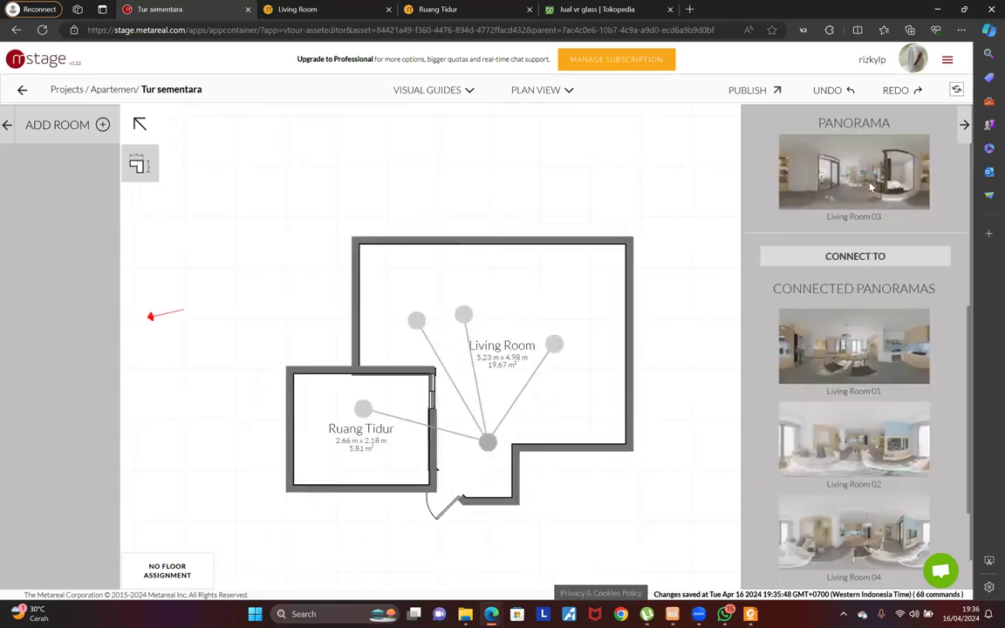
click(675, 274)
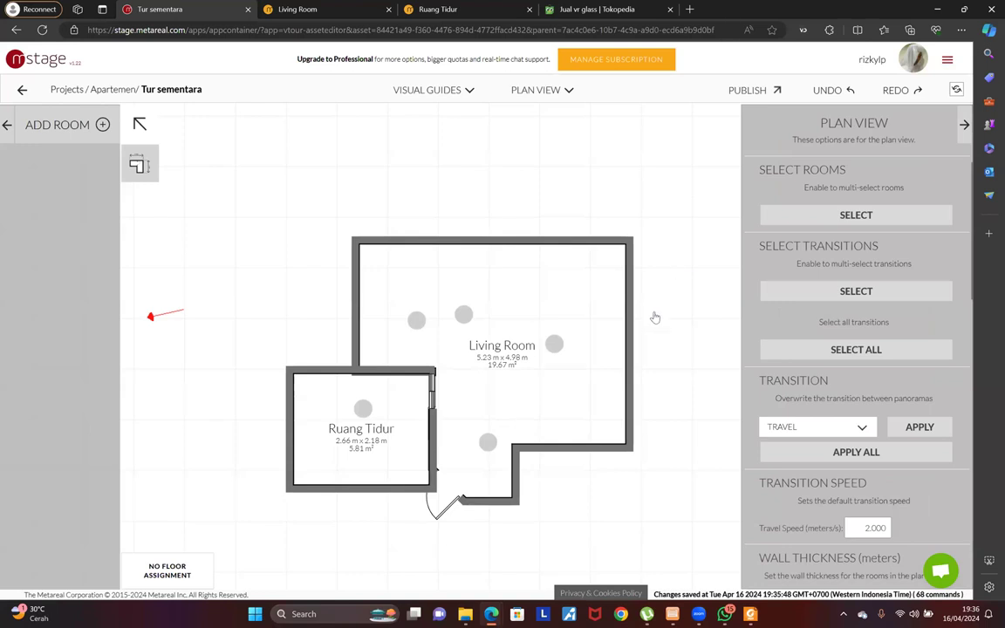
click(555, 344)
click(487, 442)
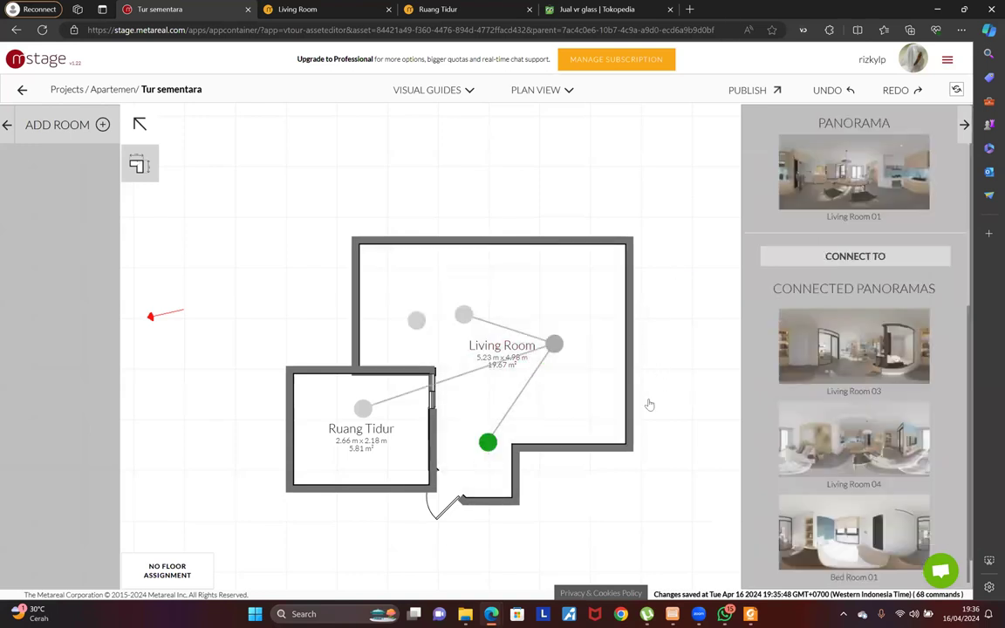
click(689, 367)
Set the floor plan transition style to Teleport
click(806, 429)
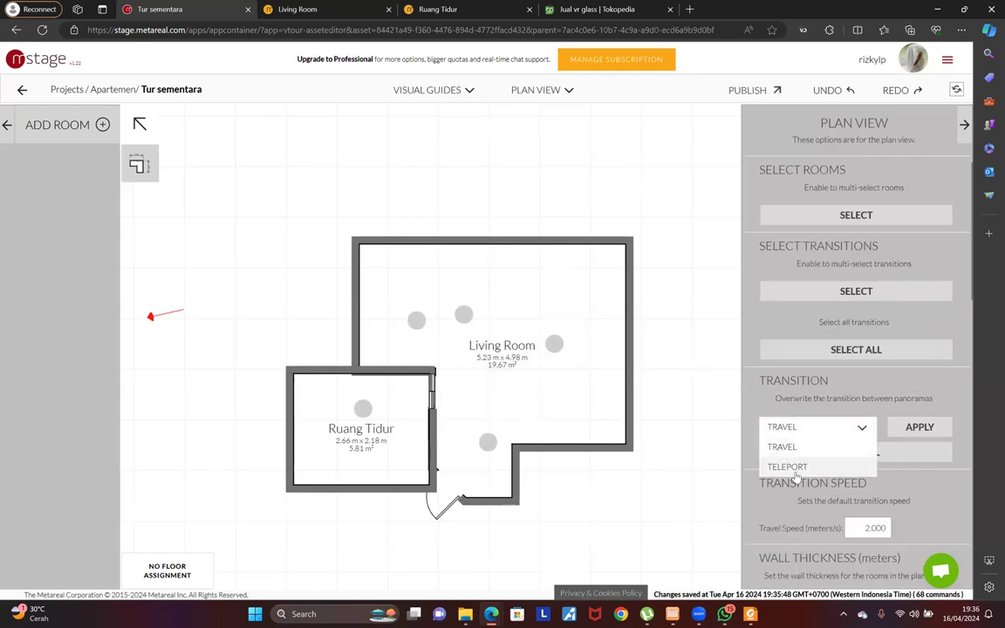
click(795, 471)
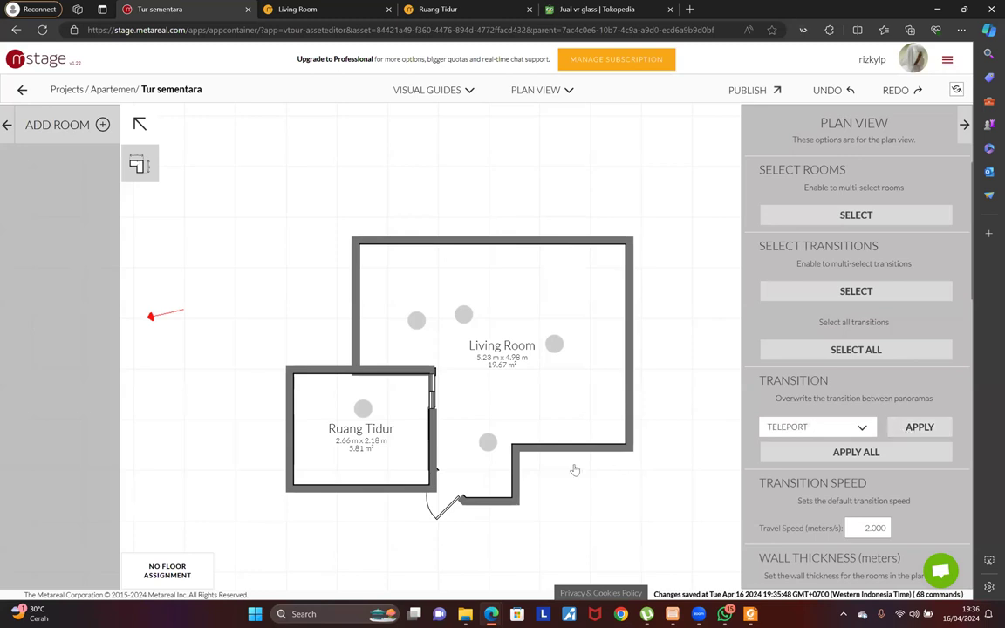
click(535, 92)
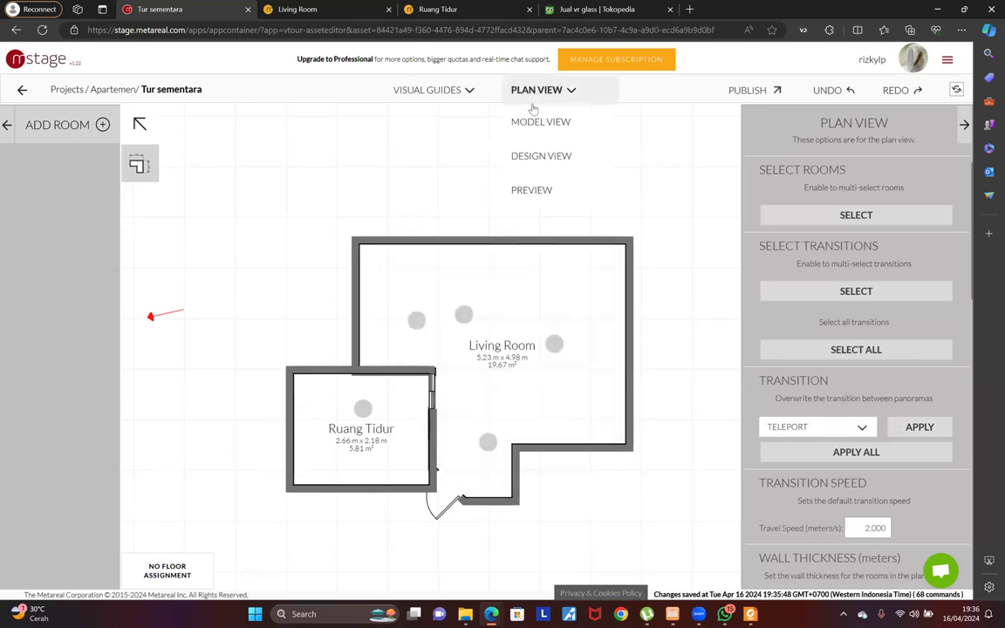
Preview the tour, hopping between living room viewpoints and looking around
click(546, 189)
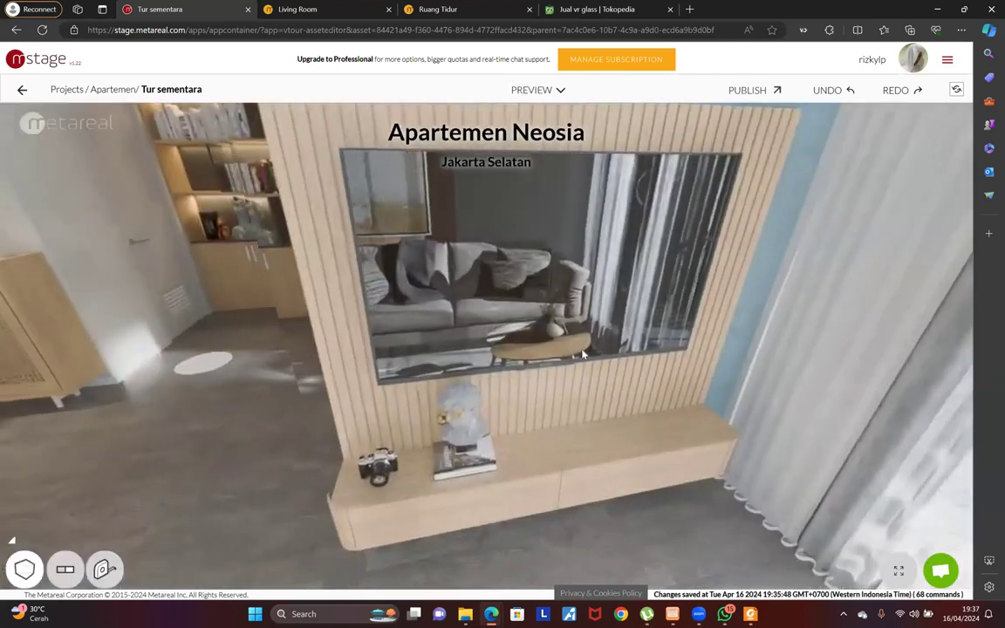
click(198, 358)
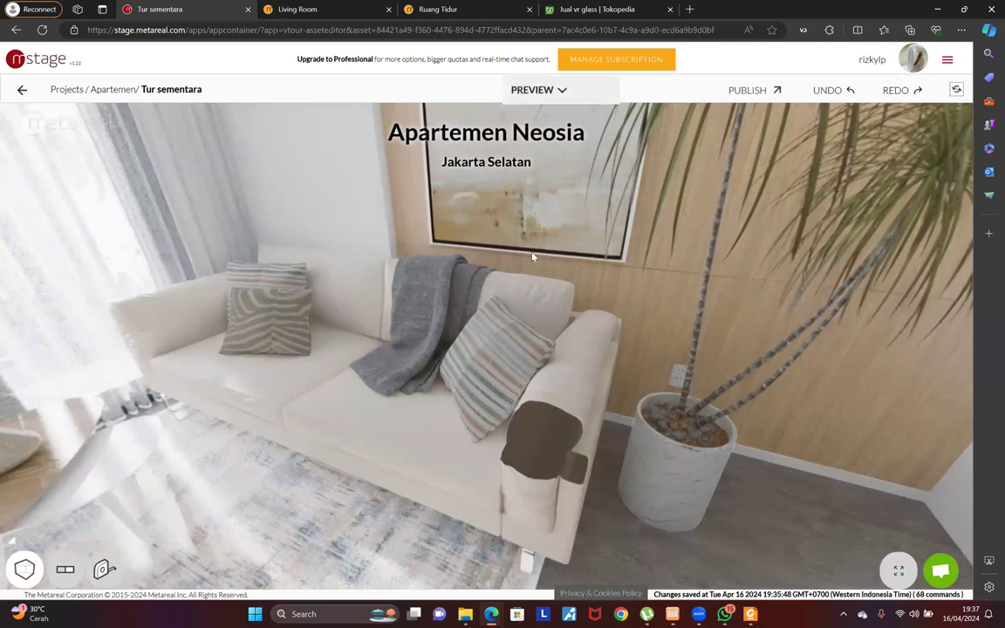
drag(353, 458, 633, 104)
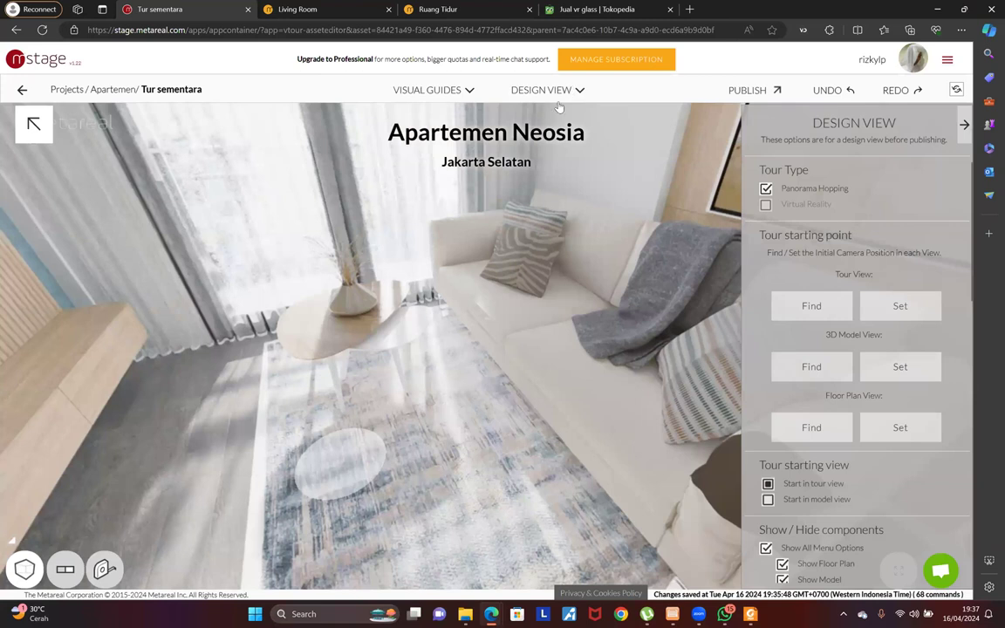
click(547, 122)
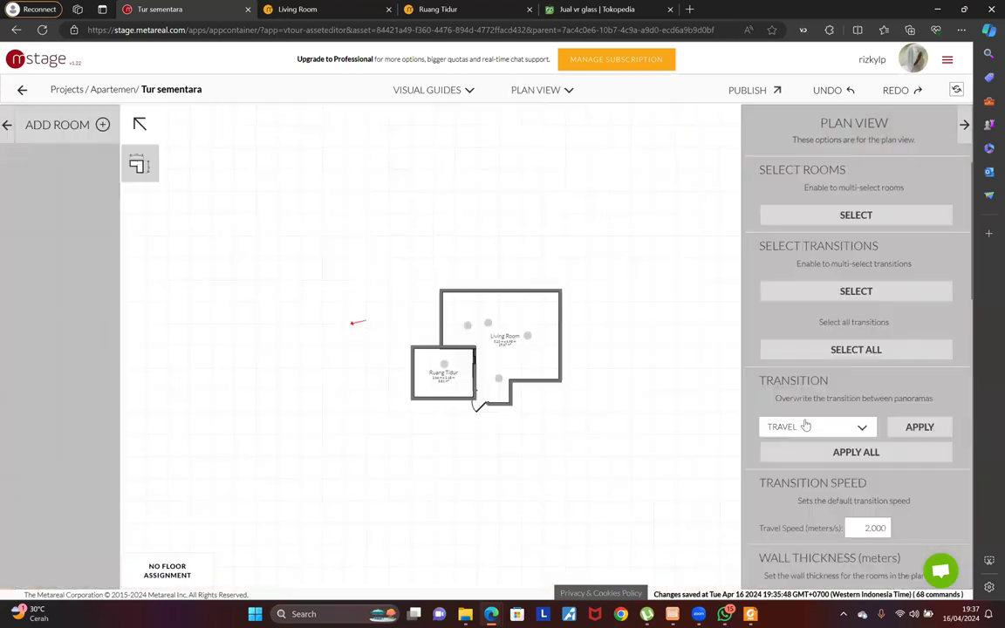
Set the transition to Teleport, apply it to all transitions, and return to Design View
click(817, 428)
click(792, 472)
scroll(600, 347, up, 2)
scroll(614, 350, up, 2)
scroll(768, 436, down, 3)
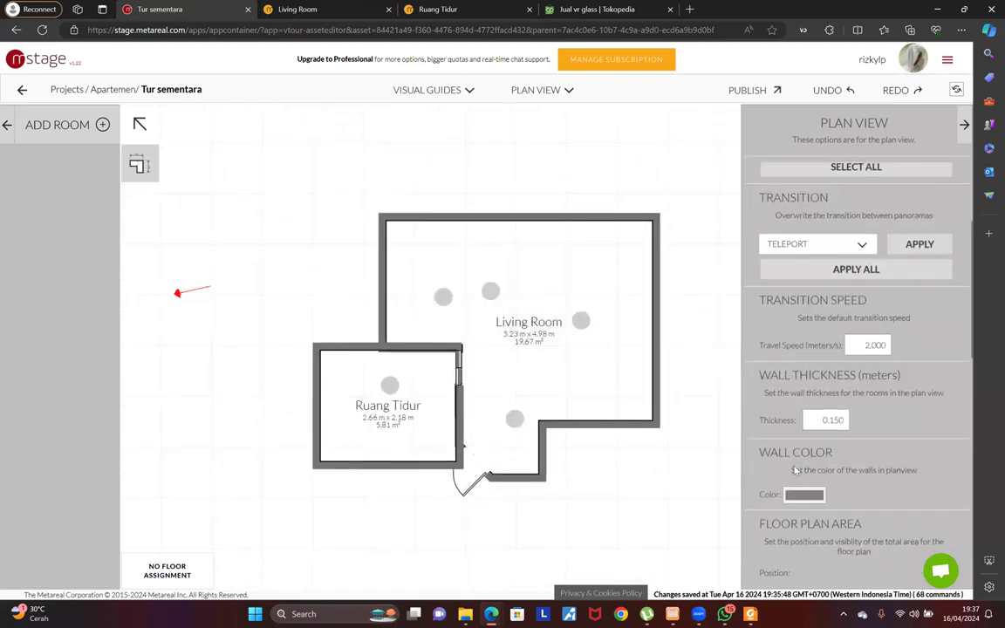
scroll(796, 471, up, 3)
click(879, 451)
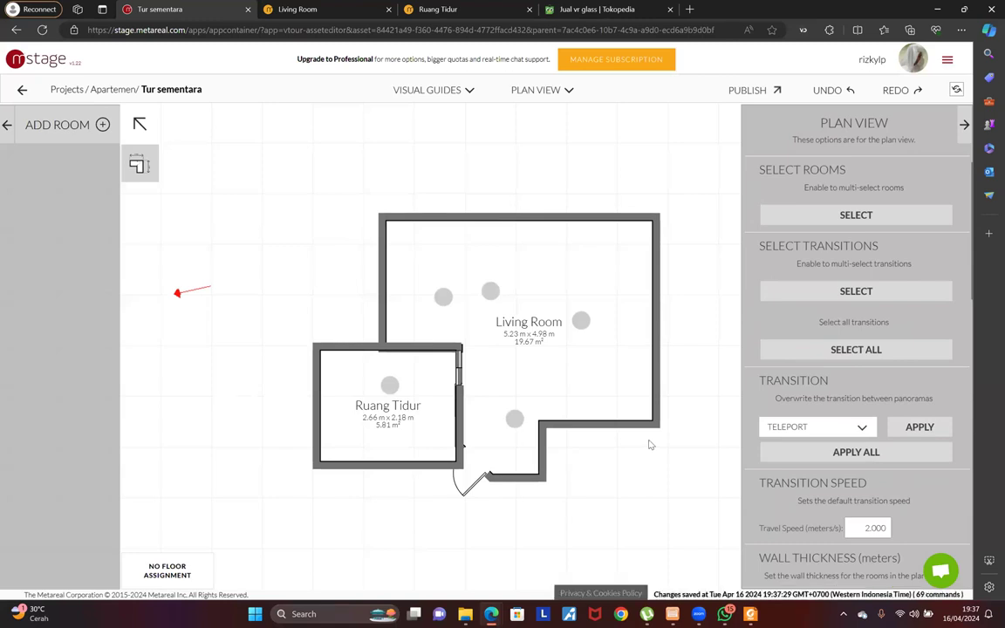
click(844, 457)
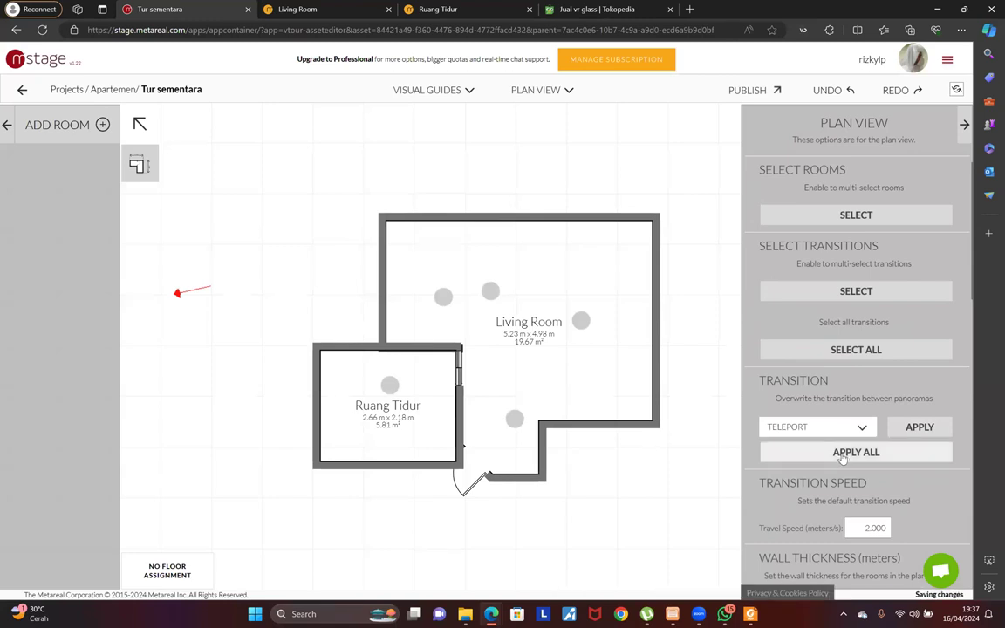
click(534, 90)
click(545, 157)
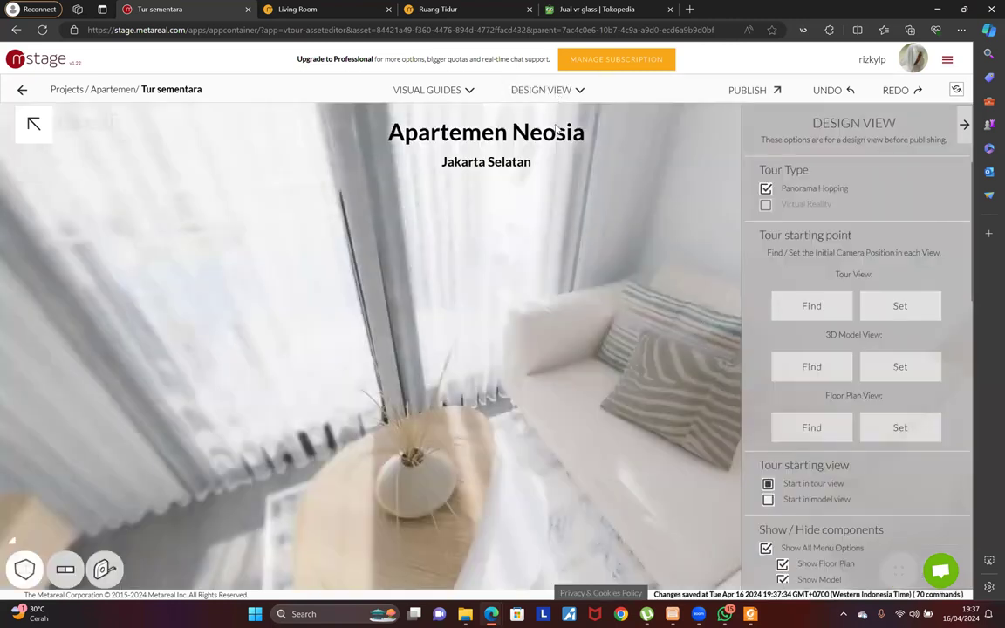
Switch to Plan View and back to Design View, then hop to the kitchen and dining viewpoint
click(546, 90)
click(539, 121)
click(541, 90)
click(541, 154)
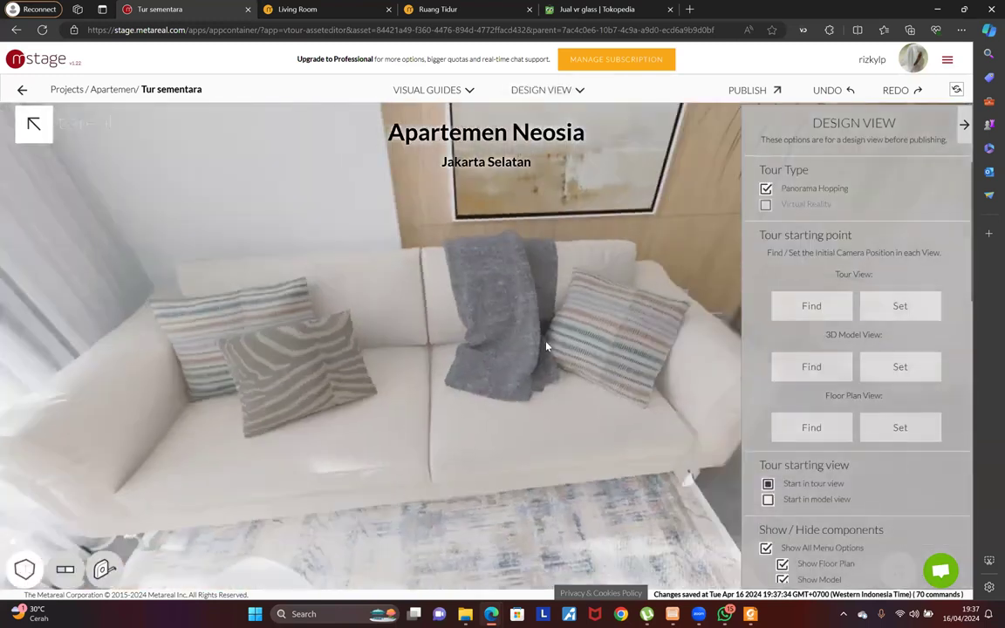
drag(171, 422, 300, 387)
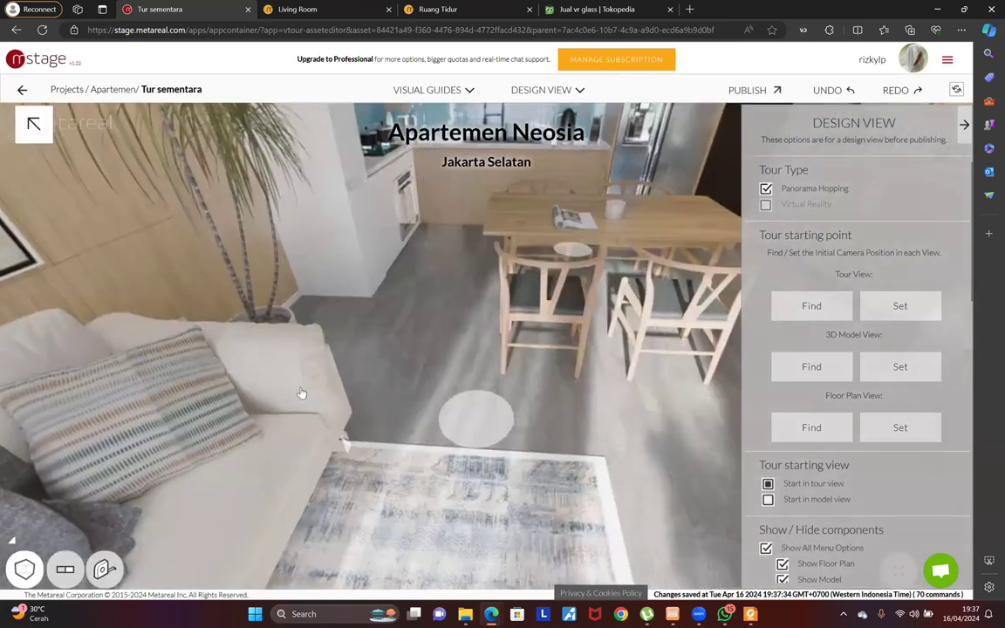
click(477, 418)
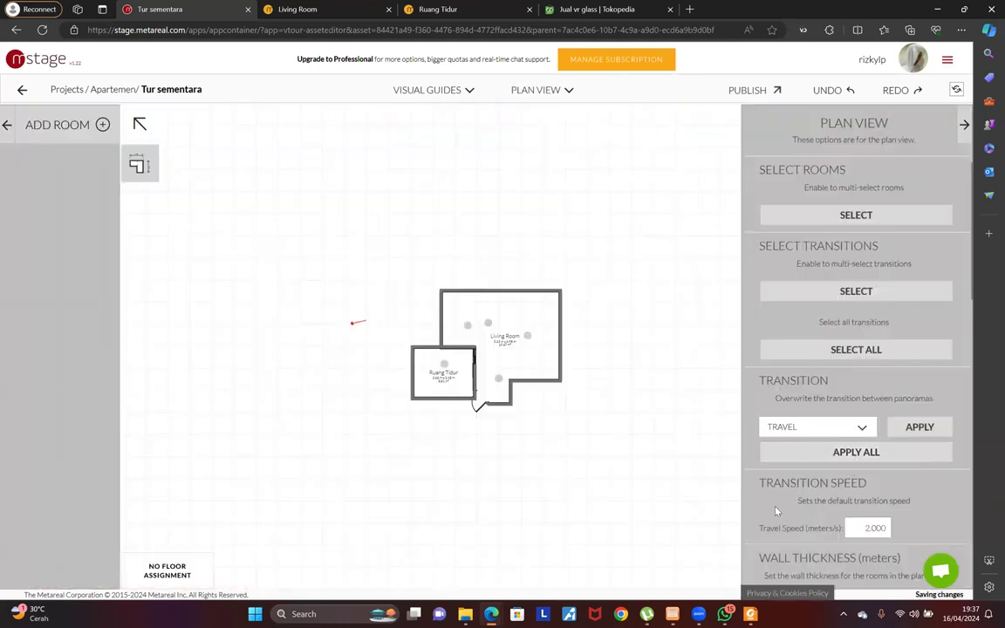
Try top-left, top-right, bottom-right, centre and right positions for the 12.74 m² floor area label
scroll(774, 504, down, 2)
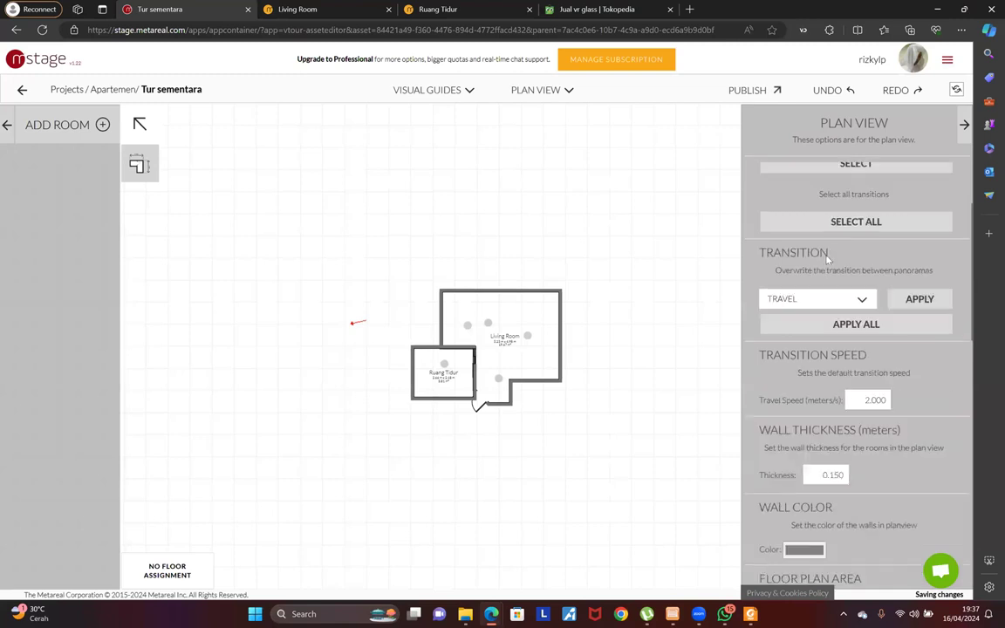
scroll(828, 259, down, 2)
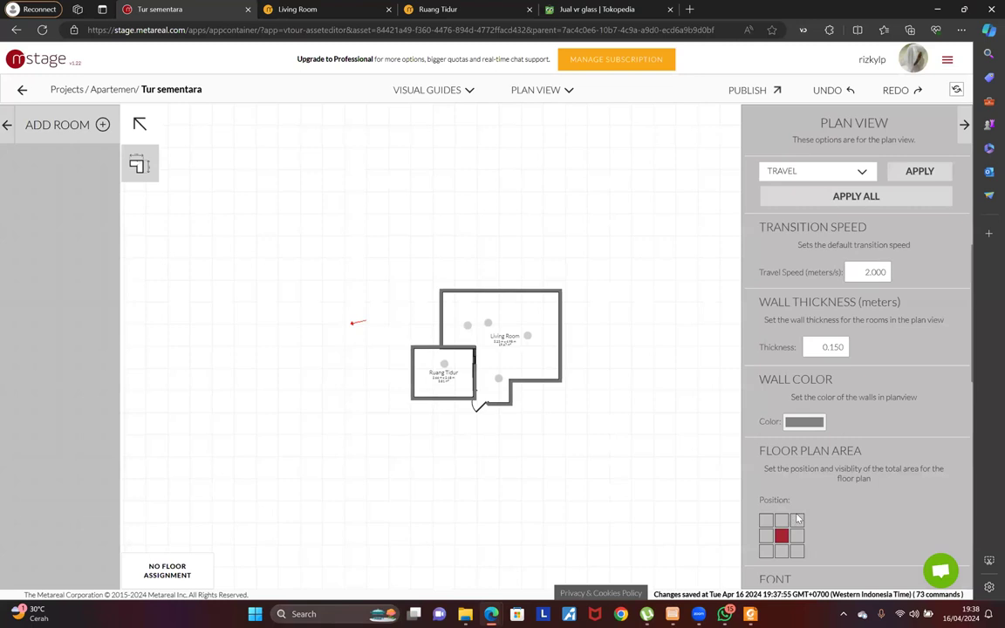
scroll(803, 499, down, 5)
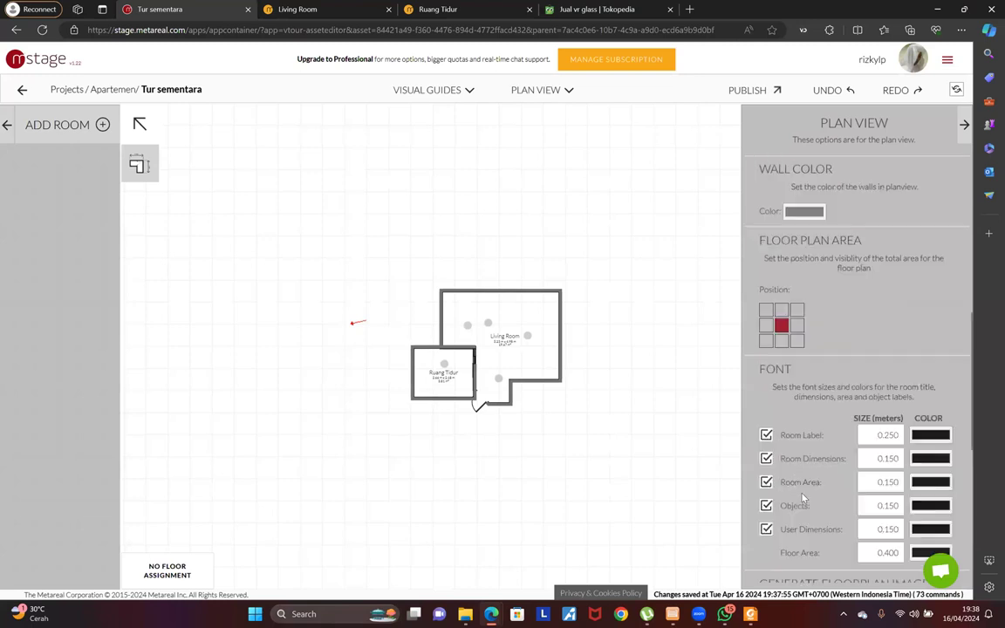
scroll(783, 310, up, 1)
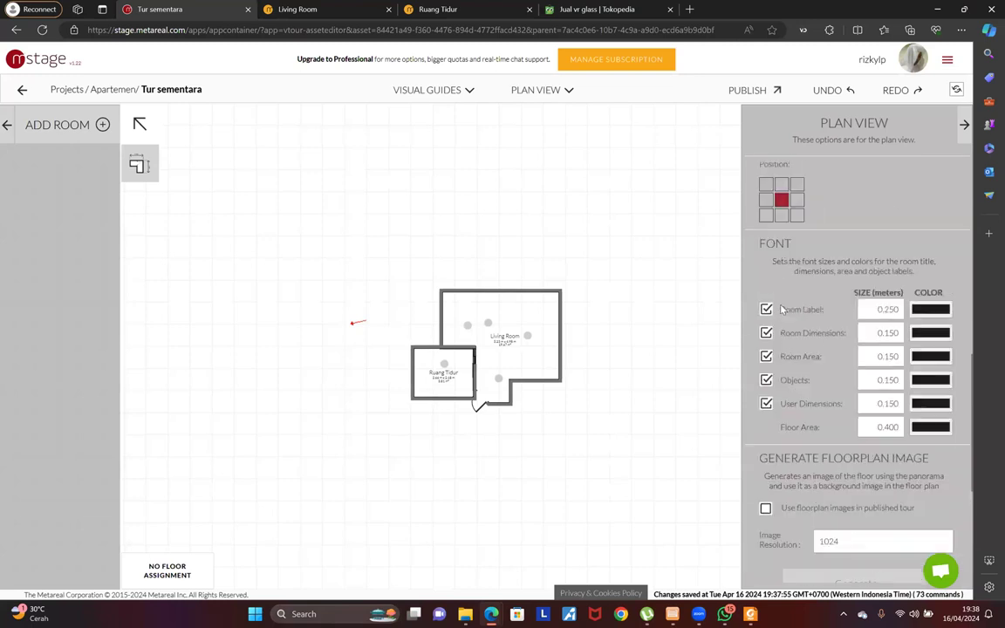
scroll(783, 289, up, 2)
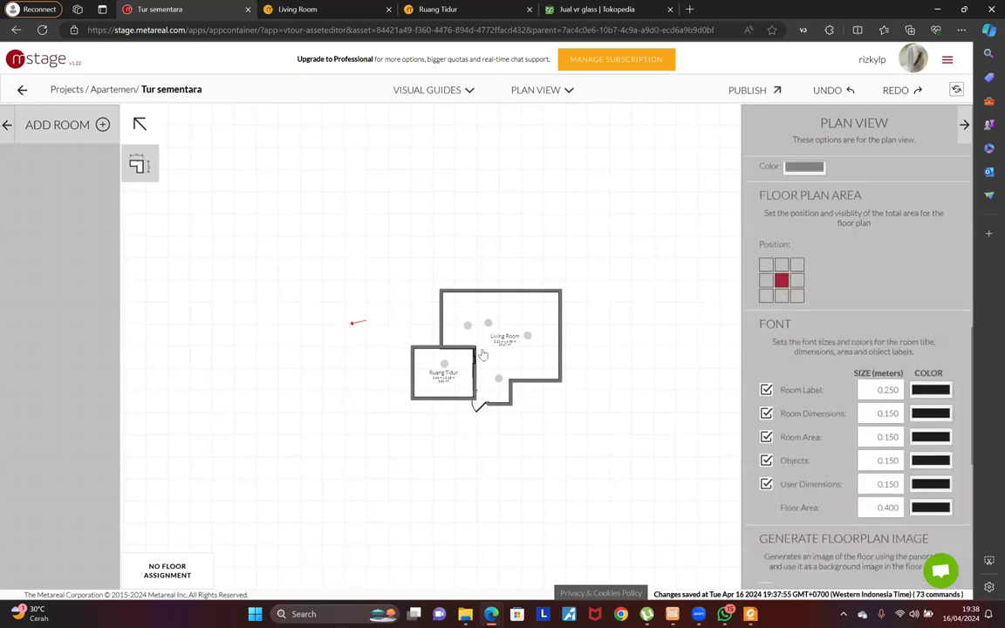
click(767, 267)
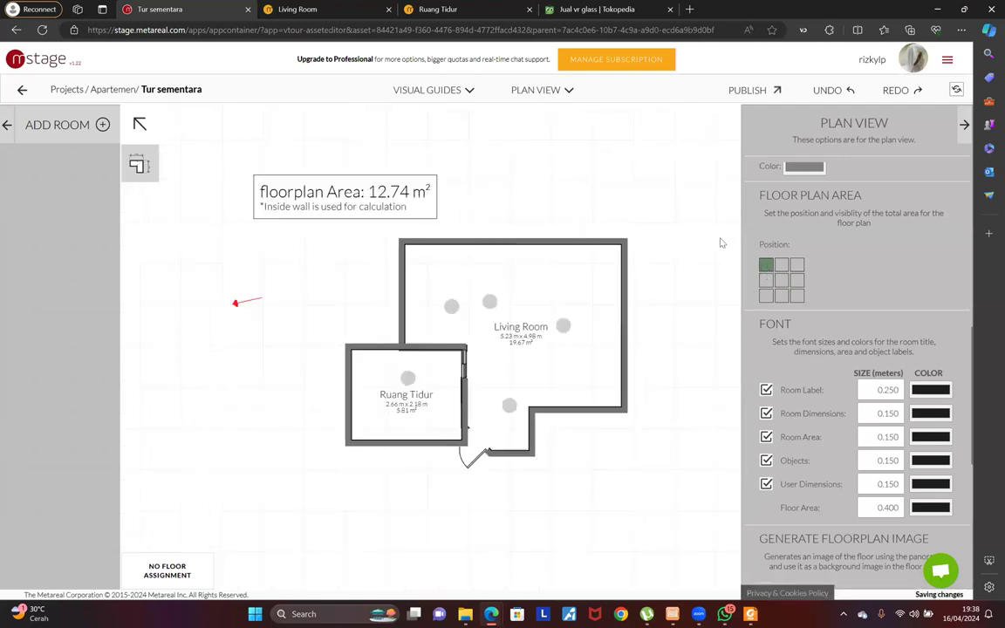
click(797, 264)
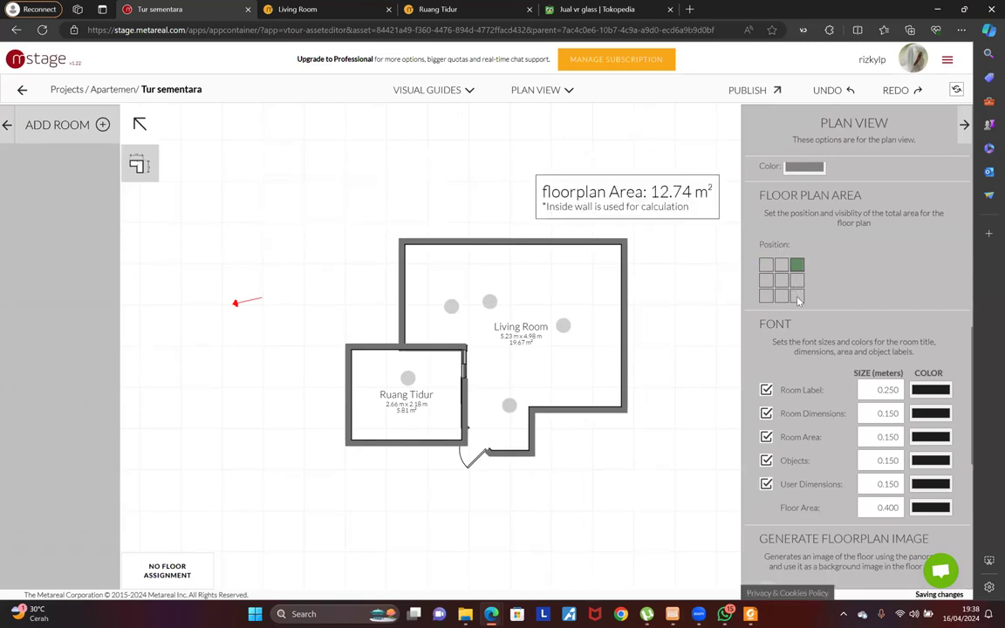
click(798, 295)
click(782, 280)
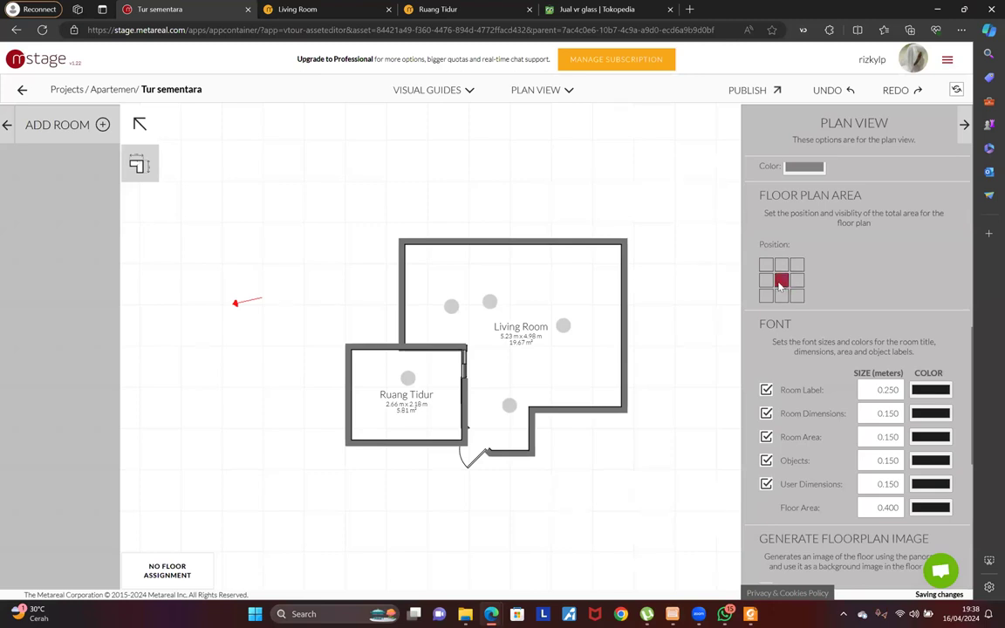
click(798, 281)
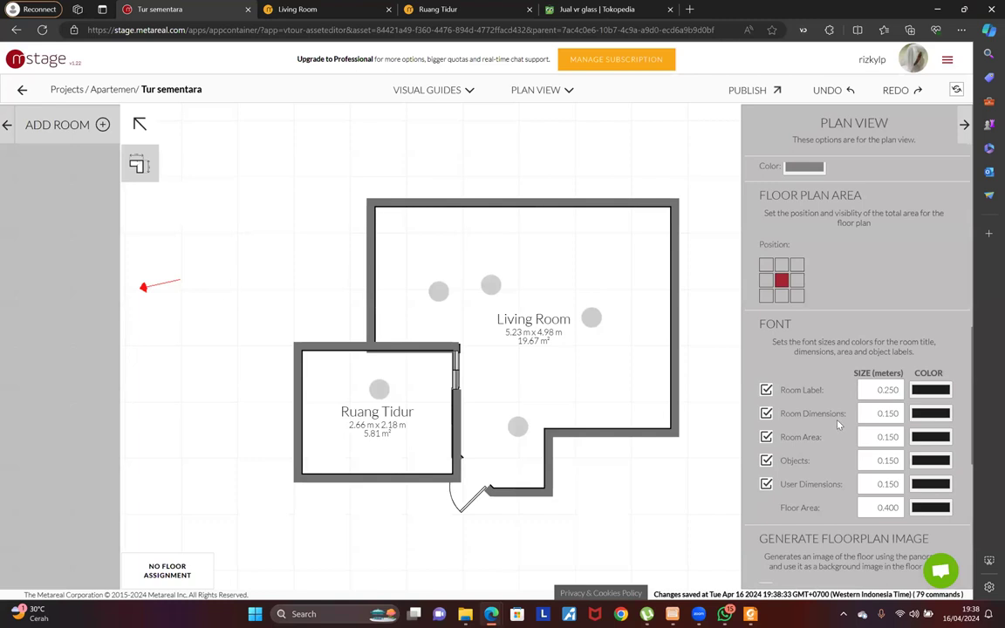
scroll(882, 385, down, 2)
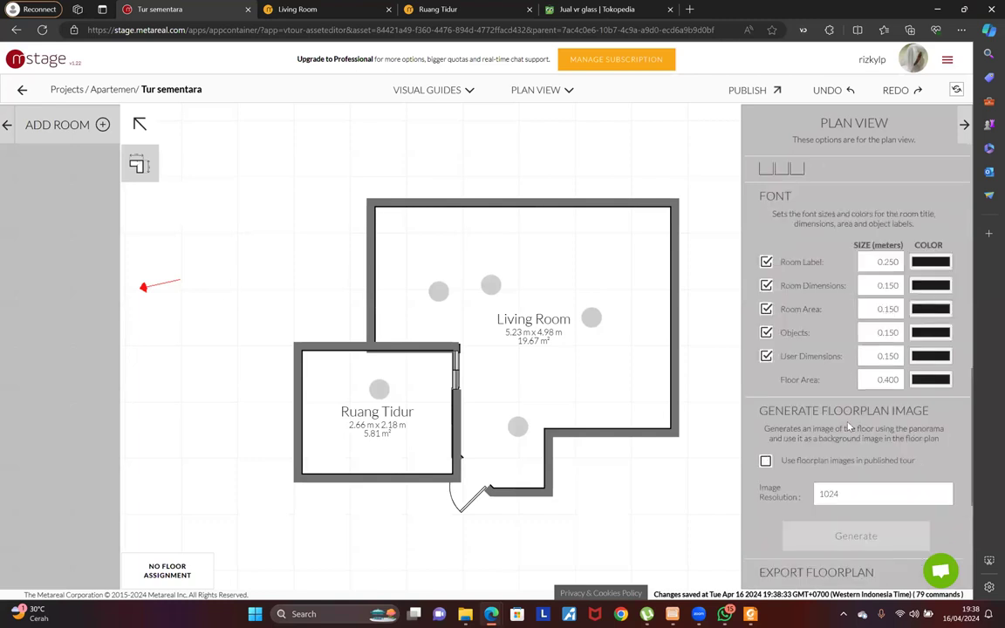
scroll(848, 427, down, 2)
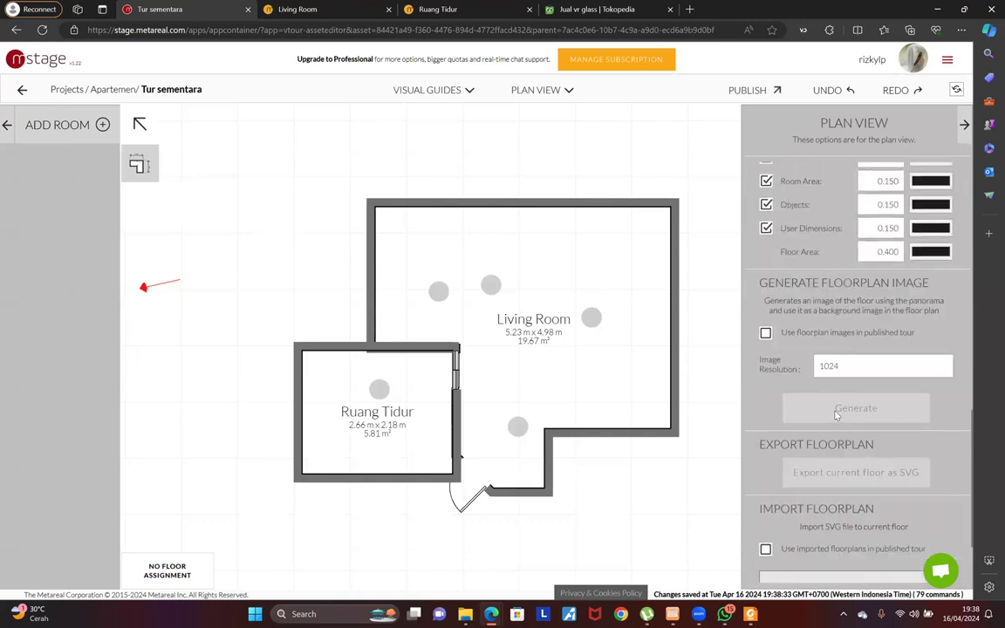
scroll(783, 373, down, 2)
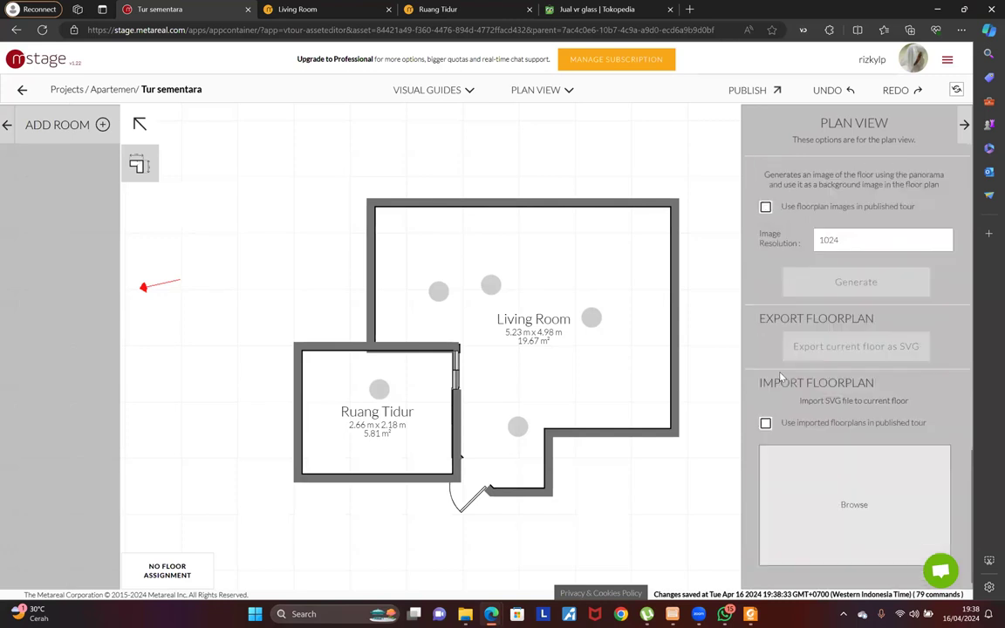
scroll(794, 301, down, 1)
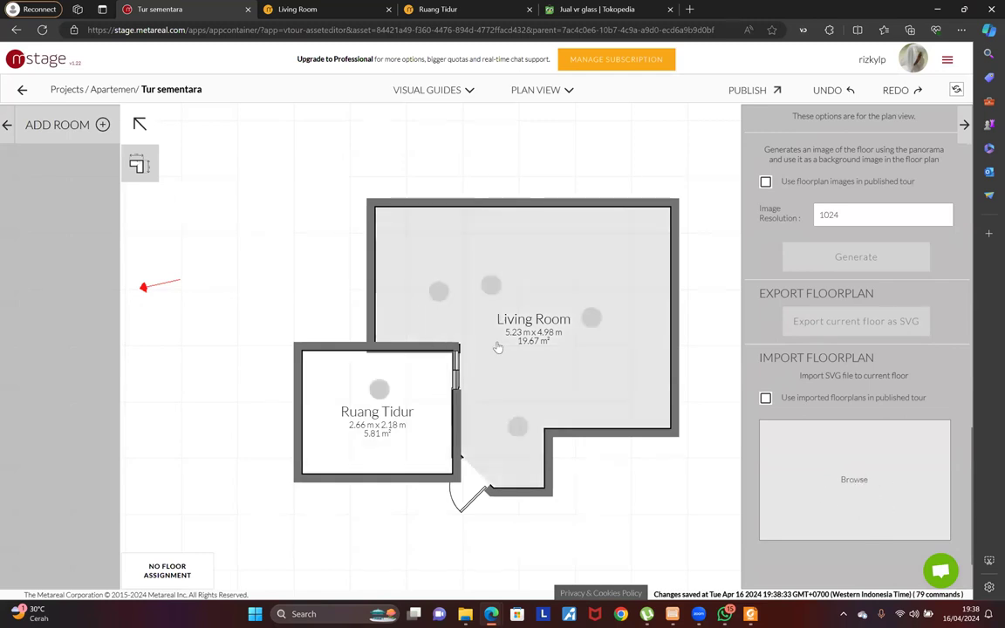
click(526, 314)
click(869, 472)
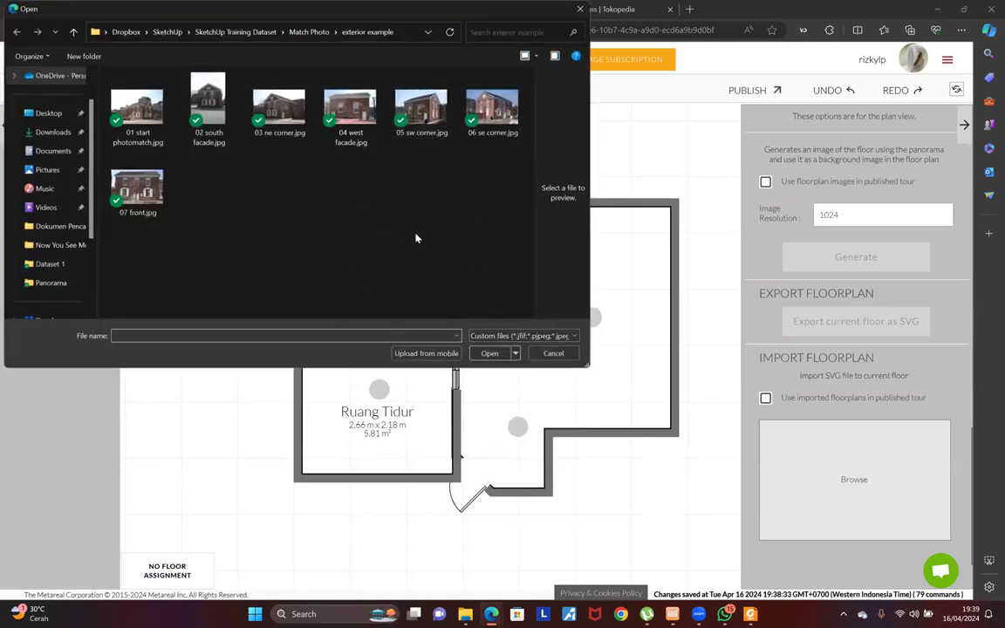
click(544, 337)
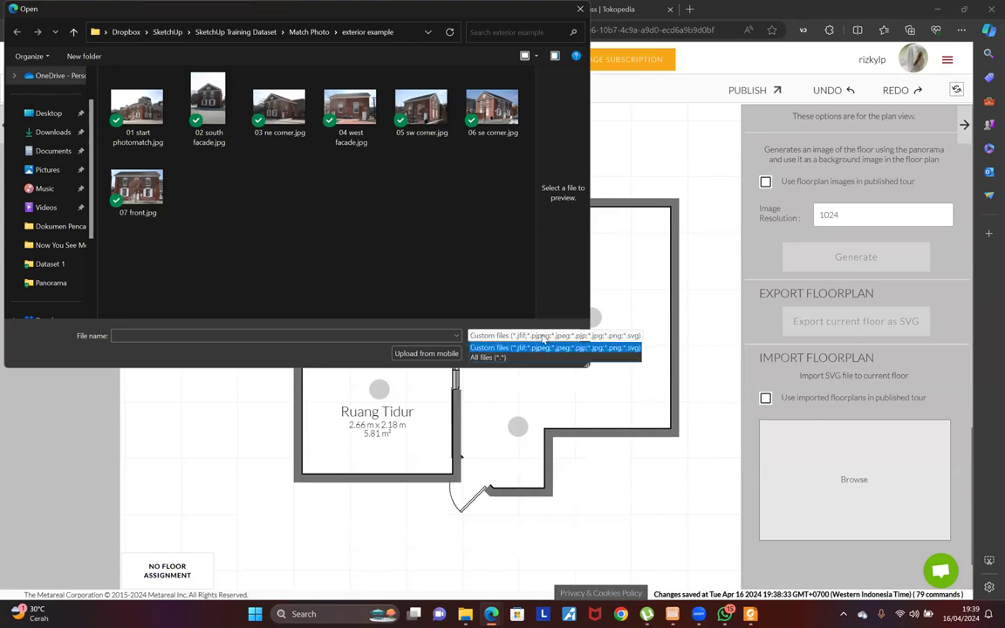
click(544, 337)
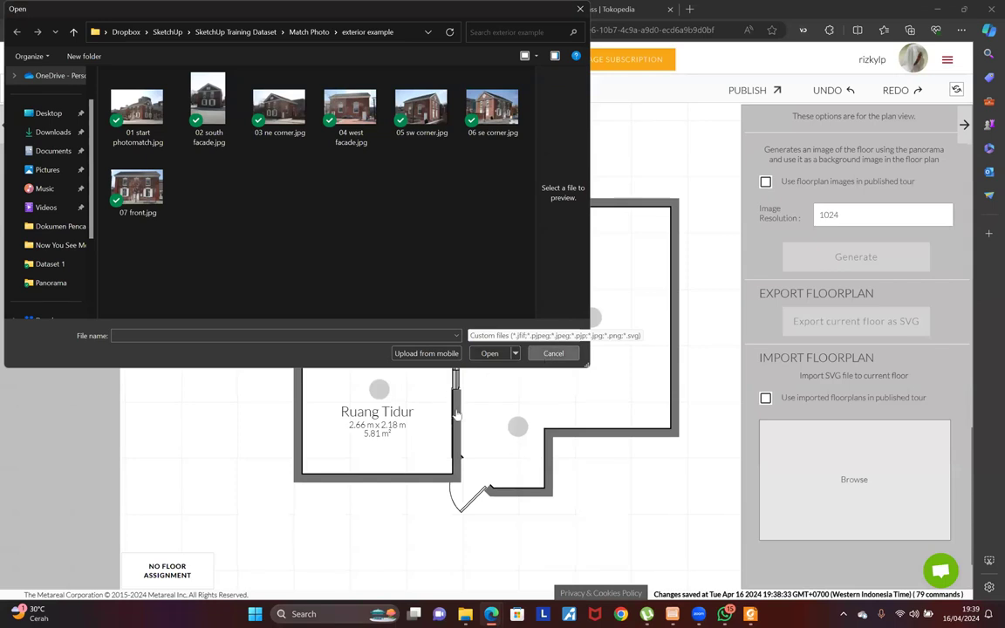
key(Escape)
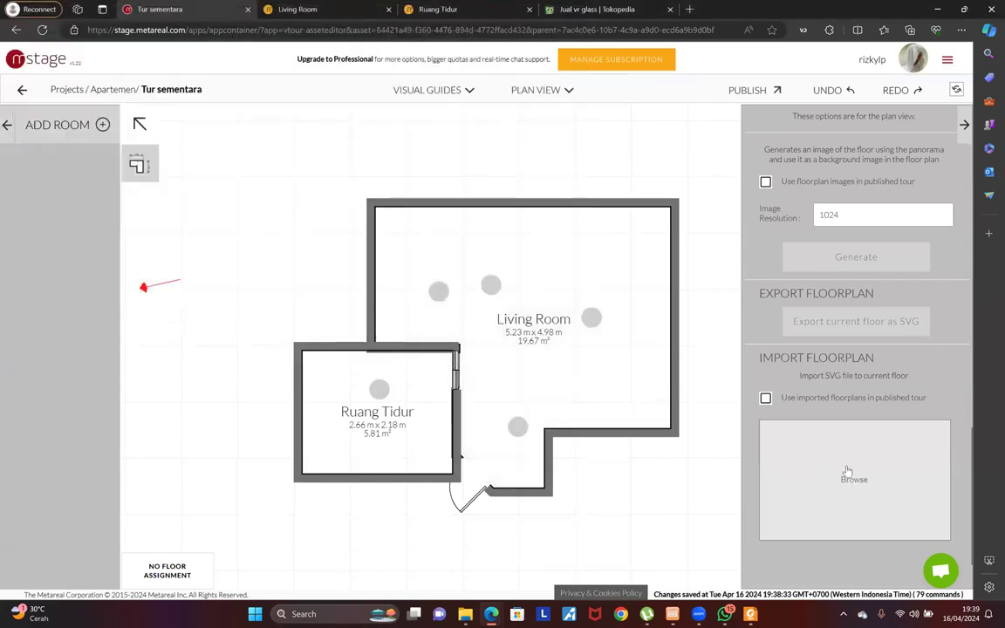
Switch to Design View, preview the tour with its minimap, then return to Plan View
click(548, 91)
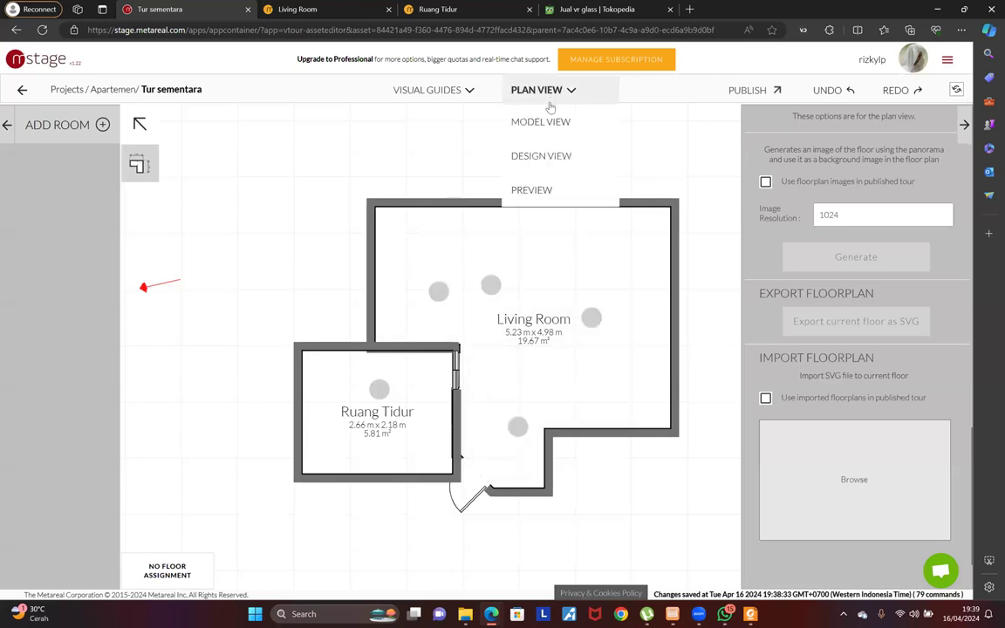
click(541, 156)
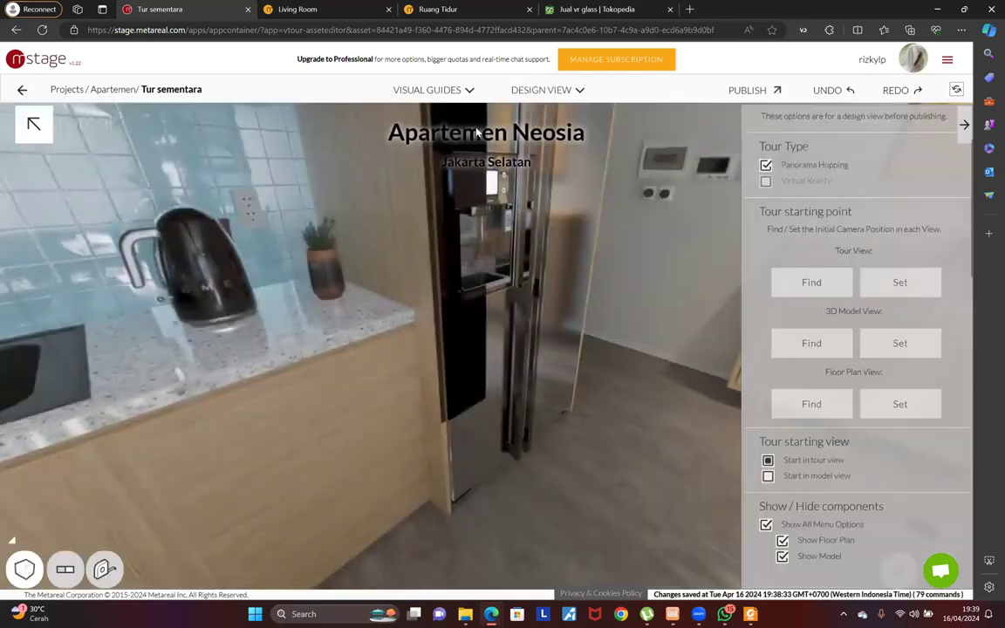
click(542, 90)
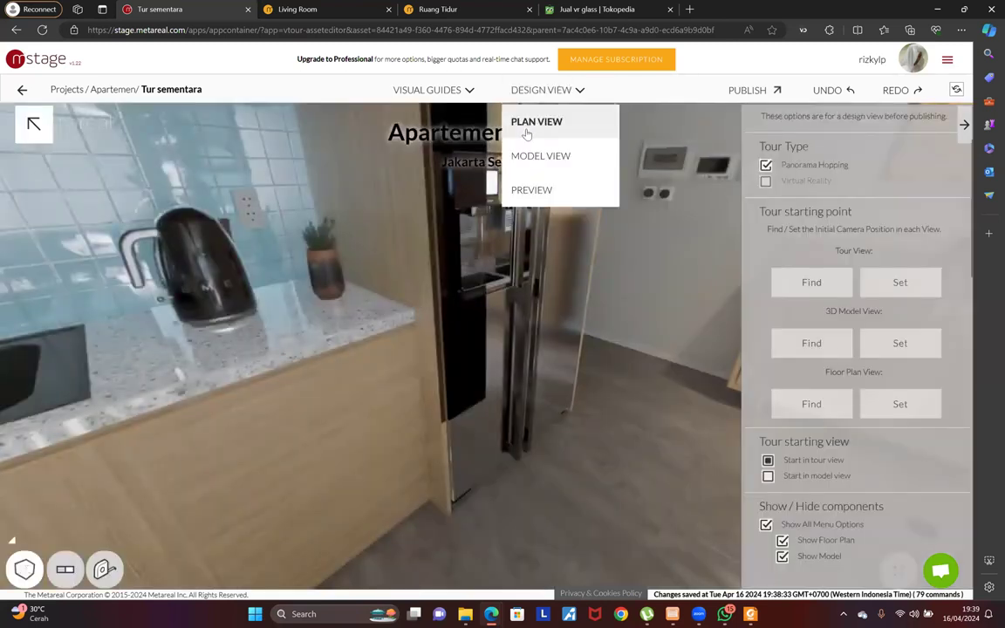
click(532, 190)
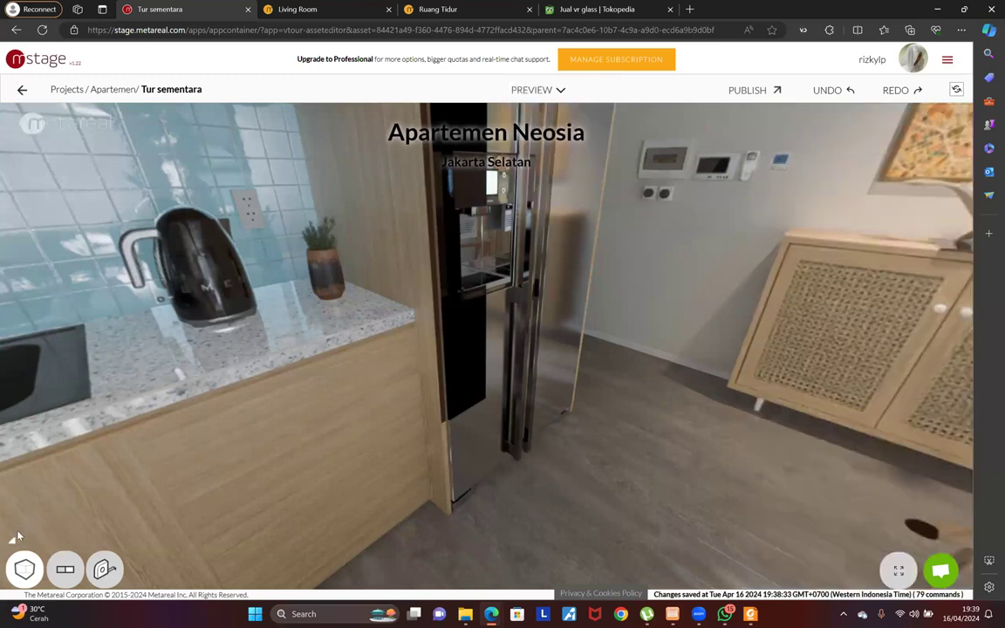
mouse_move(13, 543)
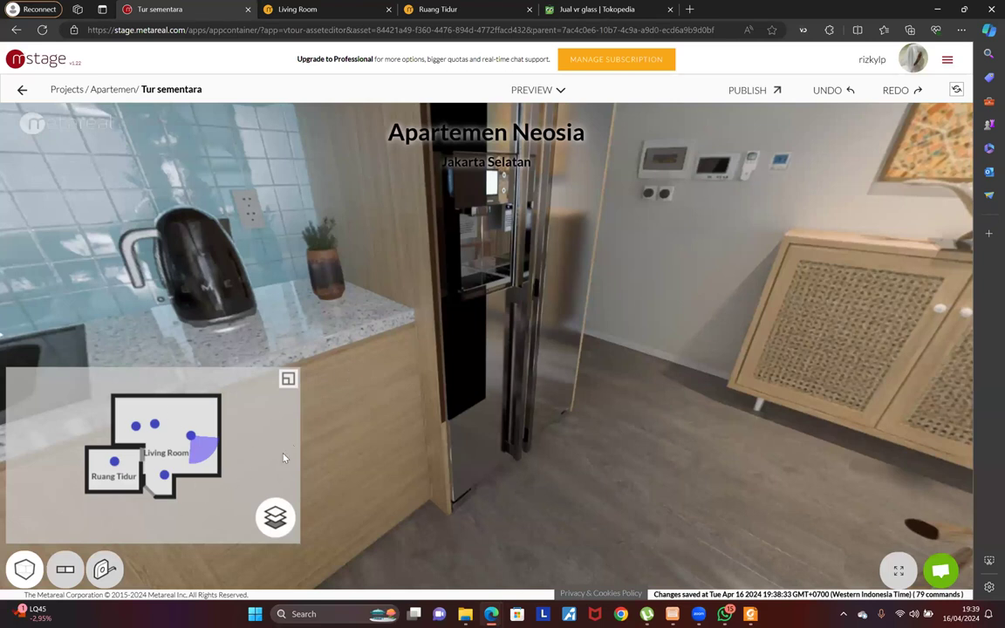
click(532, 98)
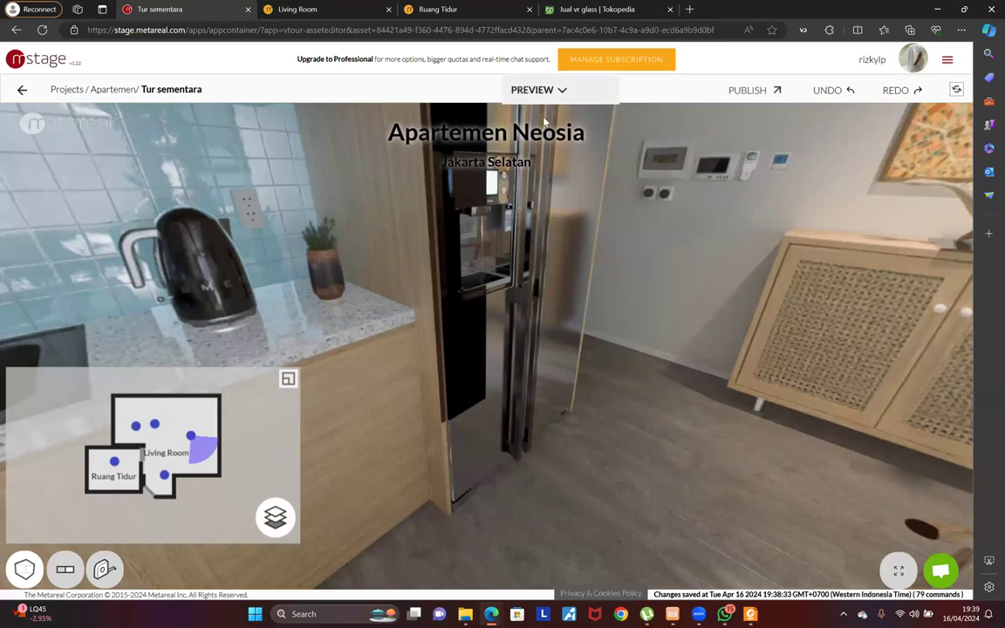
click(541, 120)
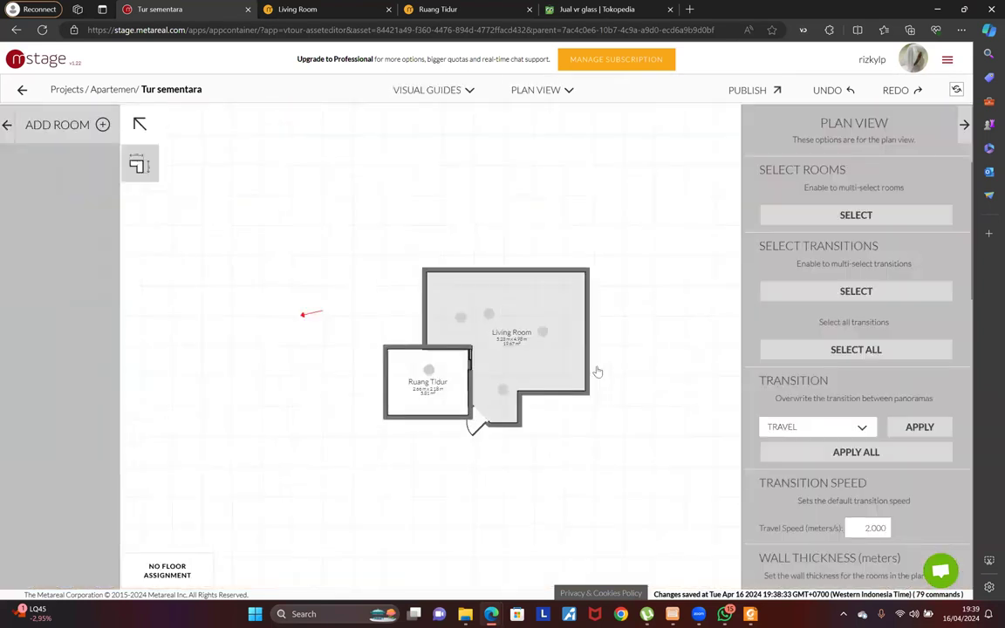
Try magenta and then near-black as the floor plan wall colour
scroll(768, 485, down, 7)
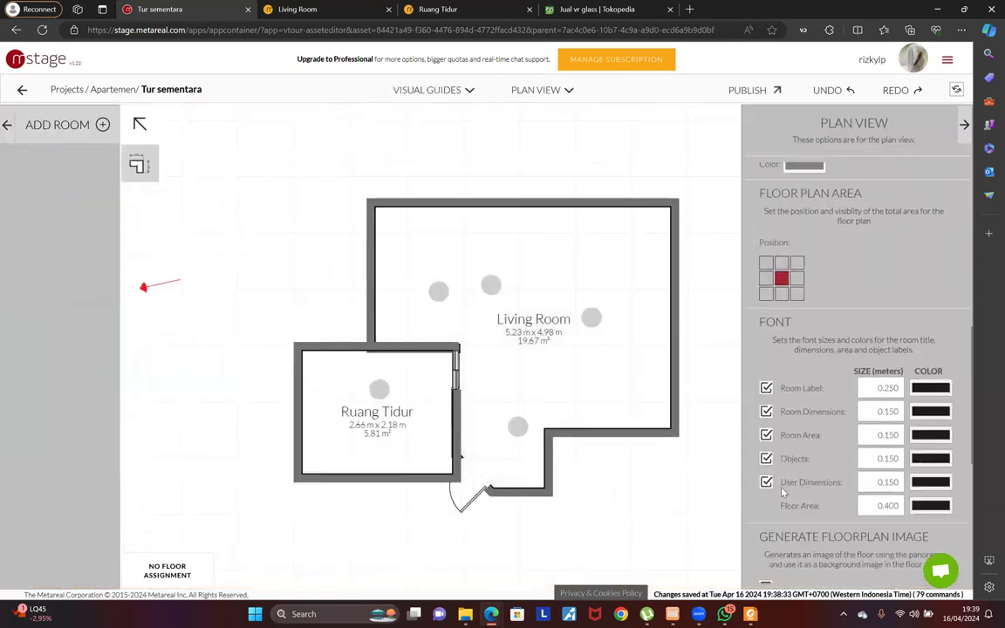
scroll(782, 491, up, 3)
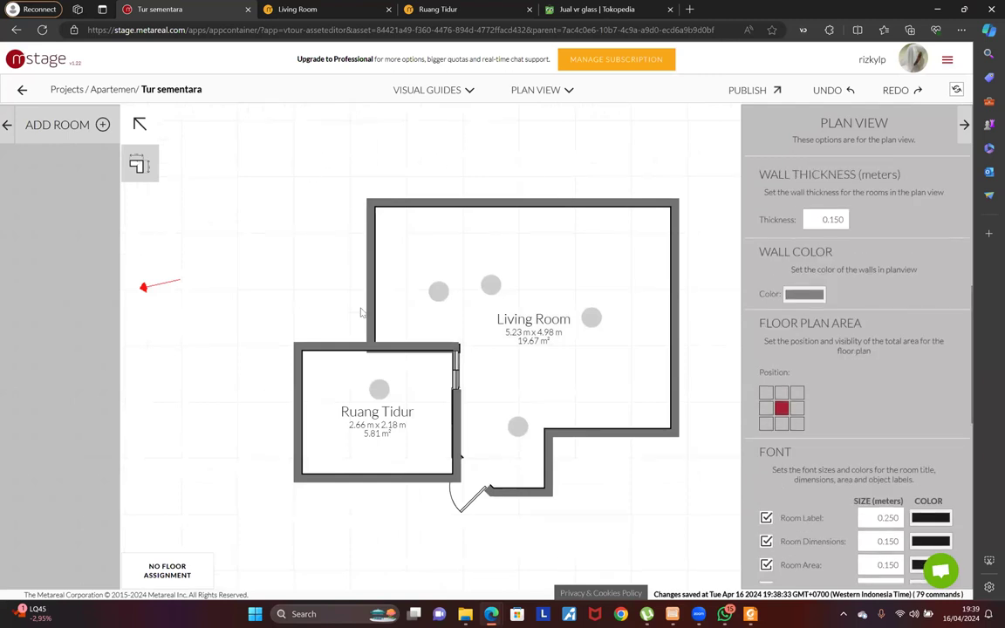
click(803, 296)
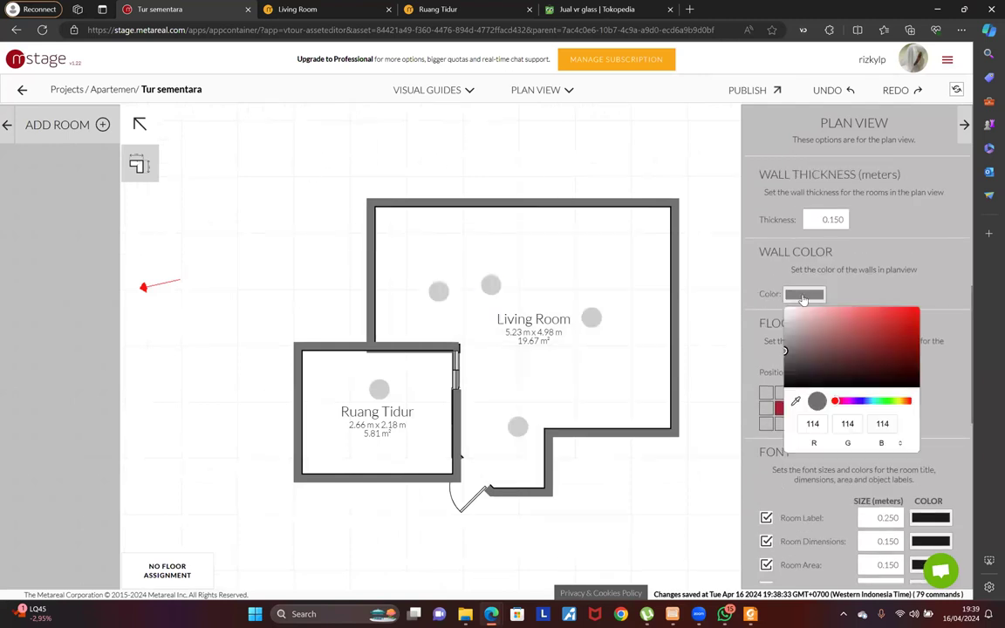
click(843, 402)
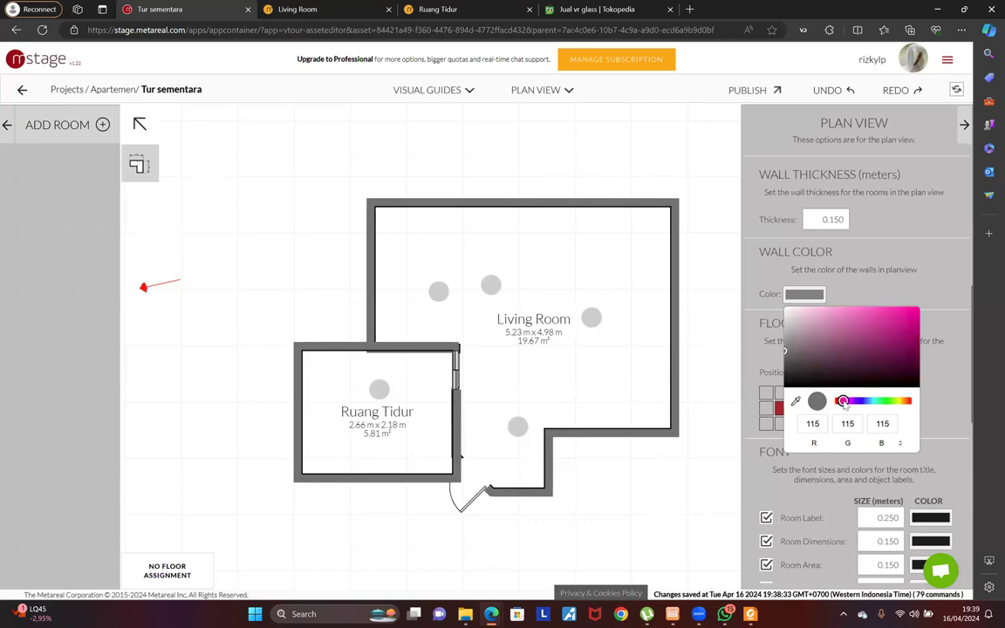
drag(874, 340, 905, 321)
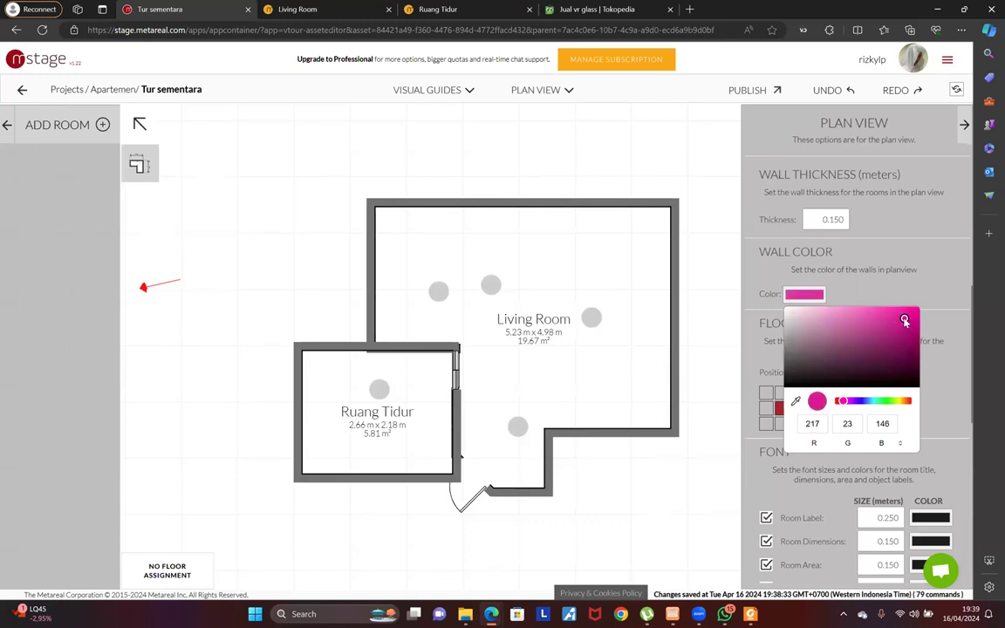
click(756, 253)
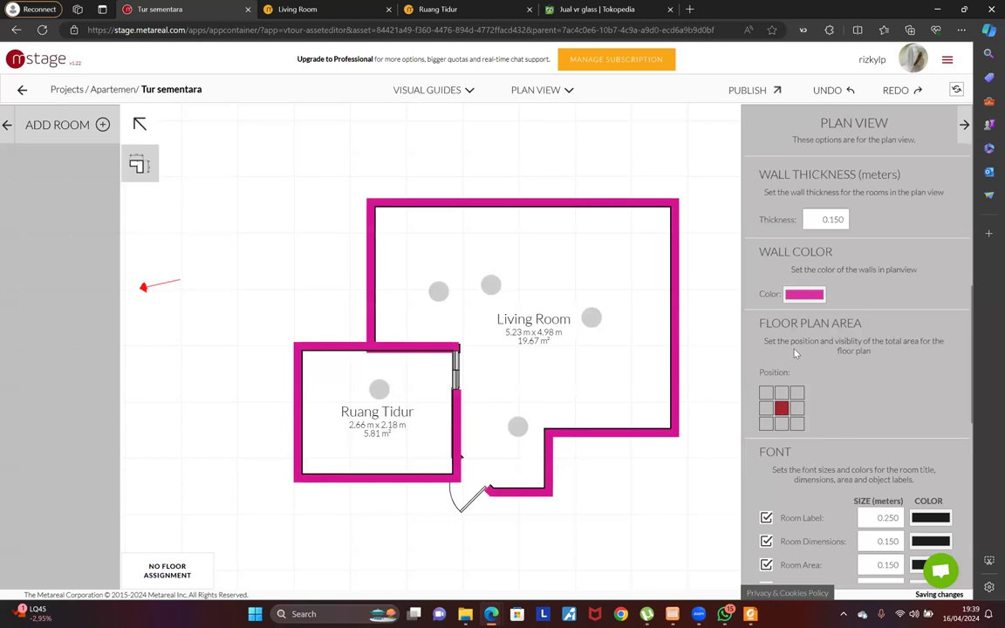
click(799, 295)
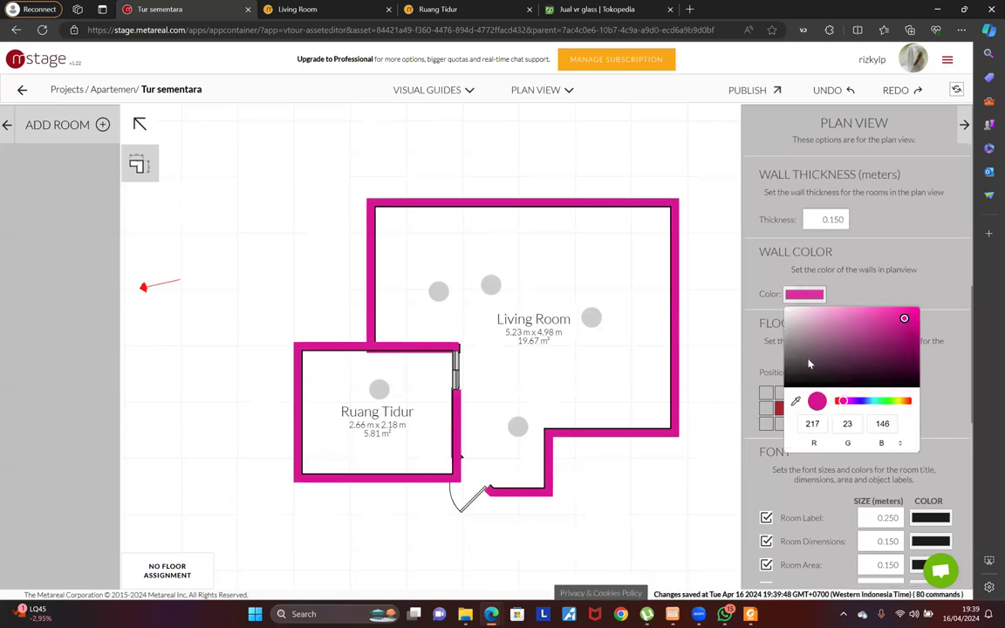
click(786, 381)
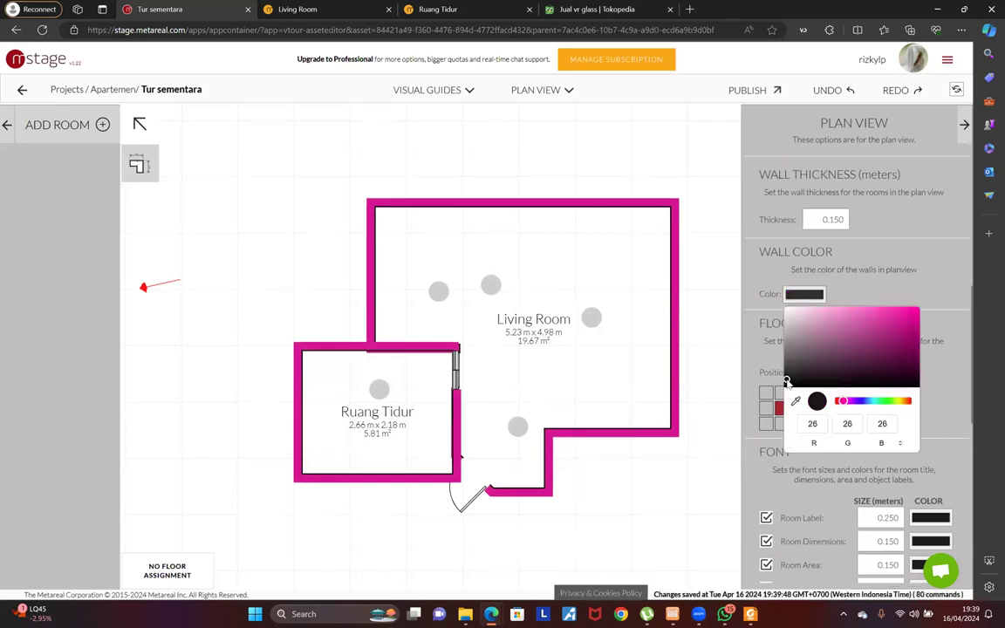
click(718, 384)
Set the floor plan wall colour to bright blue (RGB 26, 64, 255)
scroll(782, 428, down, 1)
scroll(782, 427, down, 2)
scroll(782, 427, up, 4)
click(804, 294)
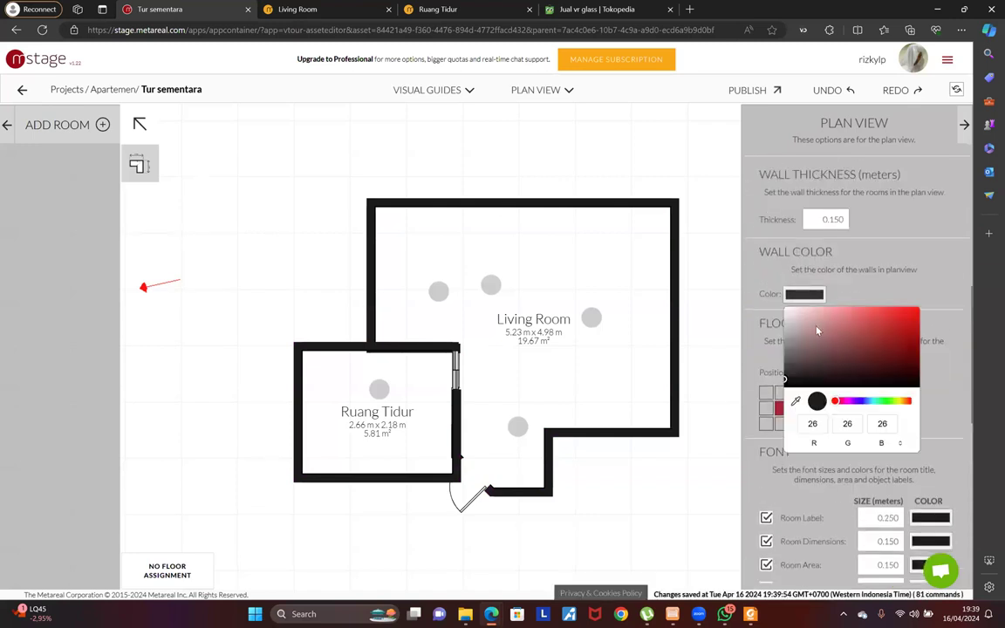
click(860, 402)
click(904, 308)
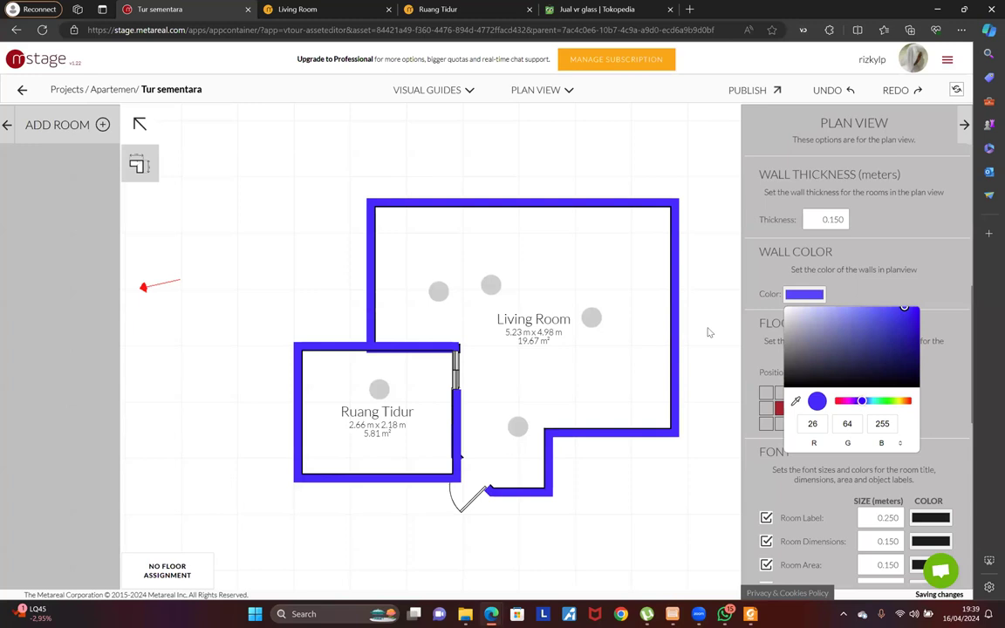
Select the Ruang Tidur room and focus its name field, then its empty Floor Assignment field
scroll(765, 467, down, 6)
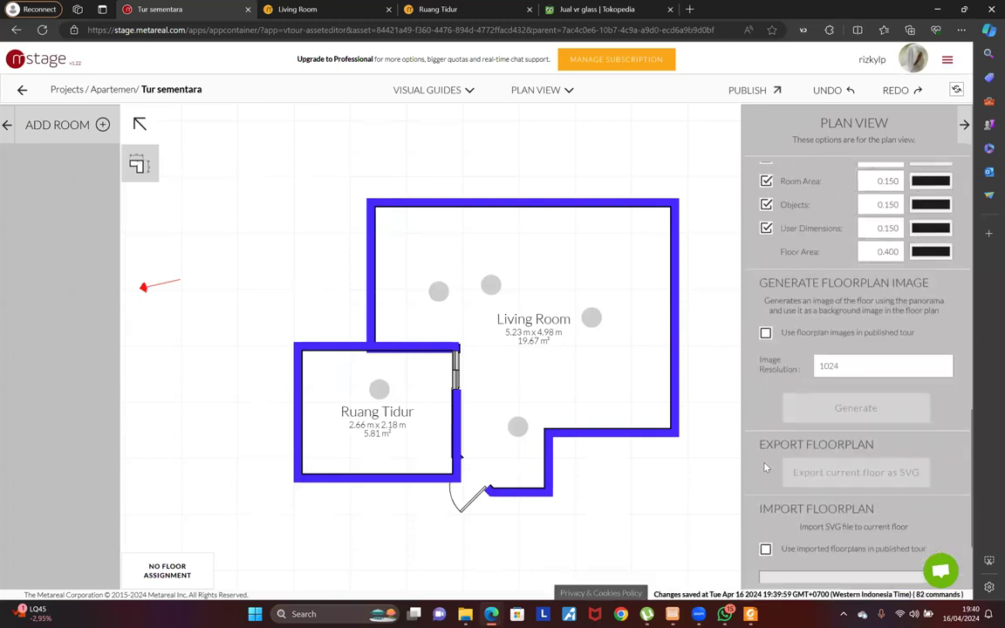
scroll(761, 446, down, 2)
scroll(760, 432, up, 10)
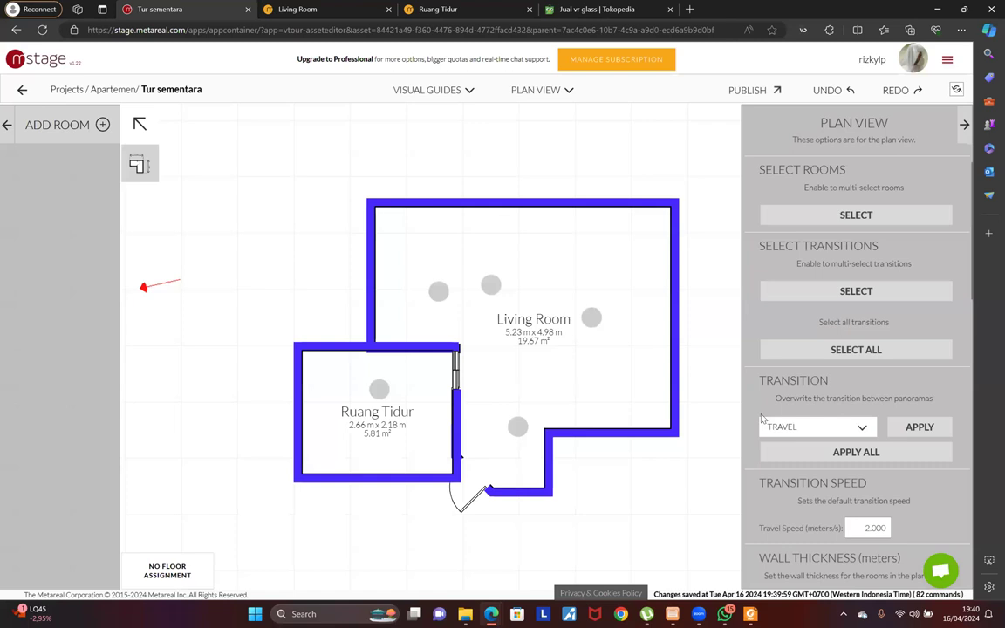
scroll(662, 306, down, 2)
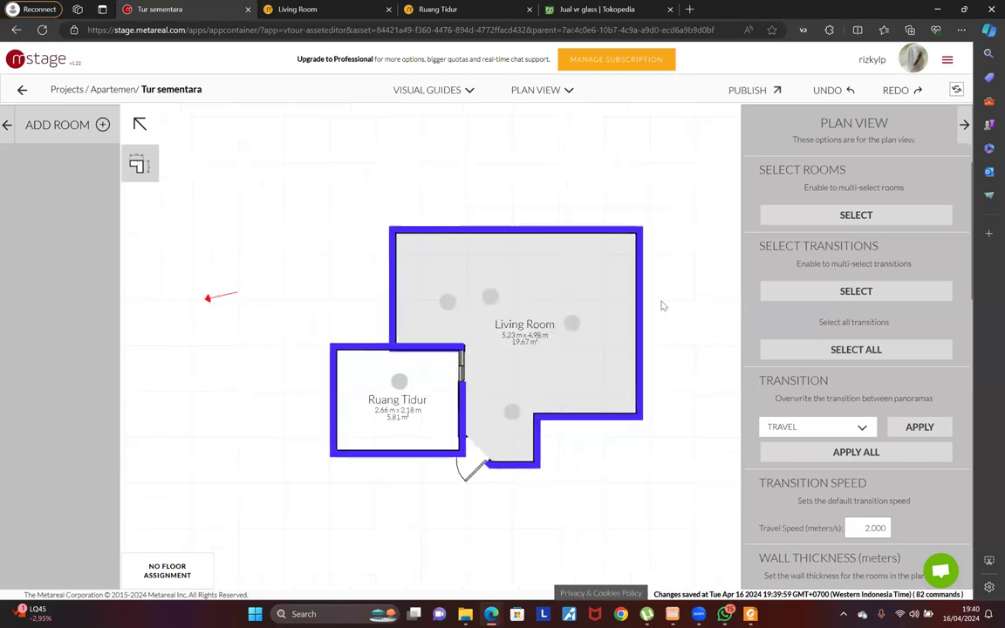
scroll(685, 306, up, 1)
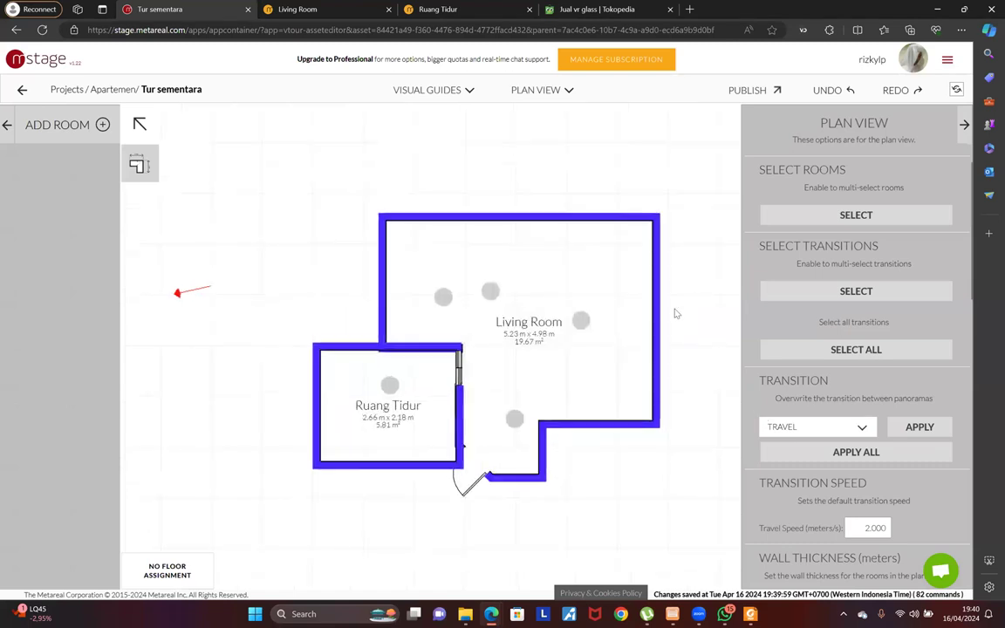
click(349, 375)
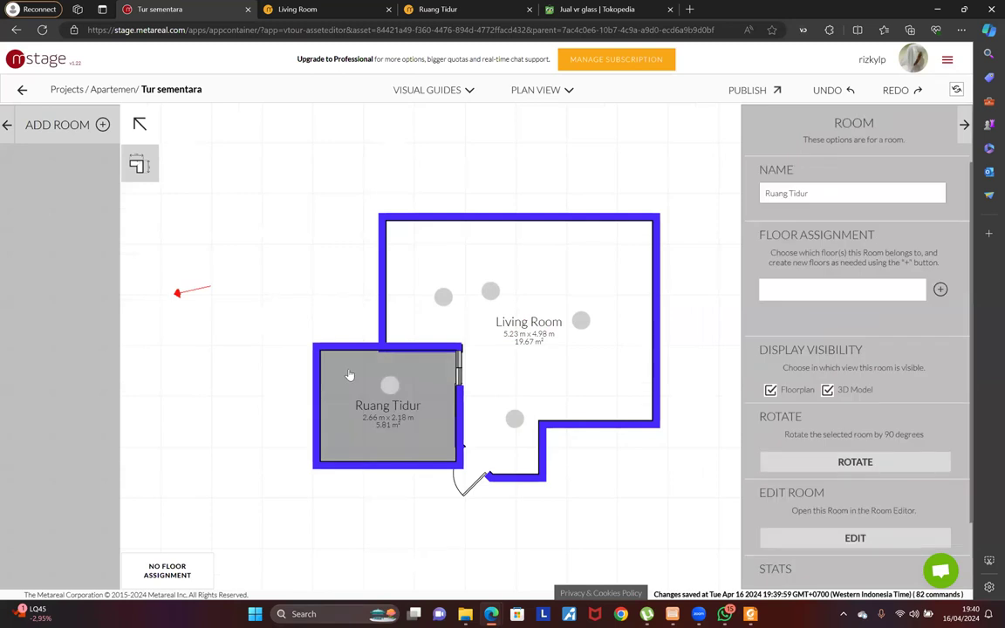
click(815, 192)
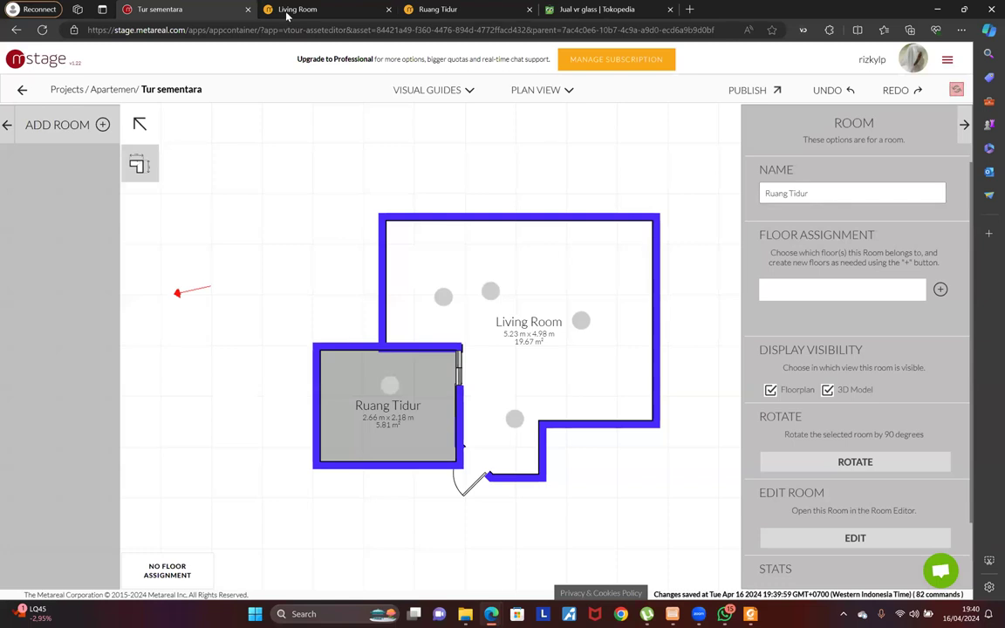
click(447, 10)
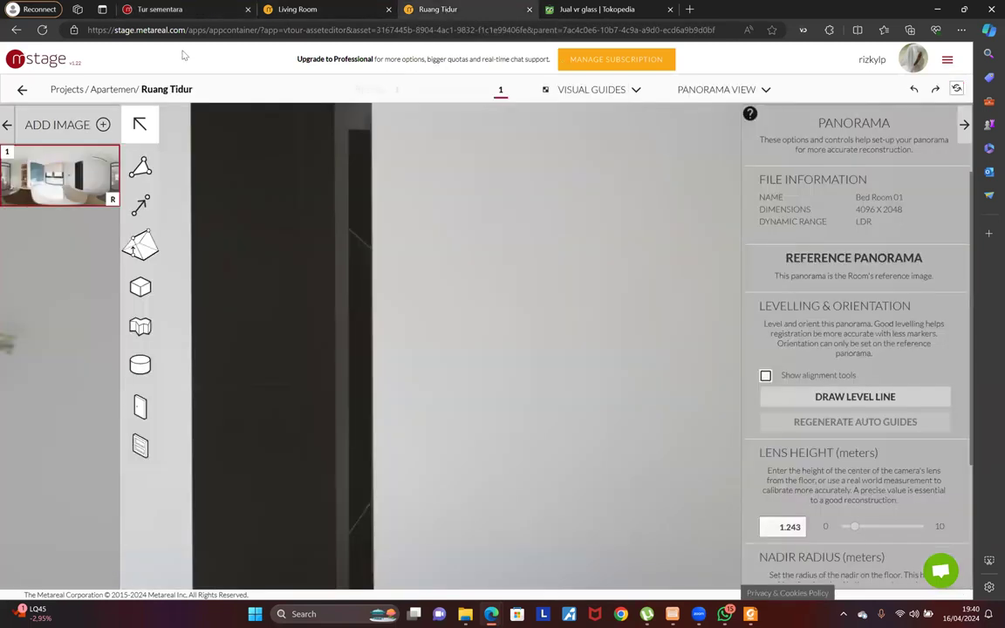
click(160, 9)
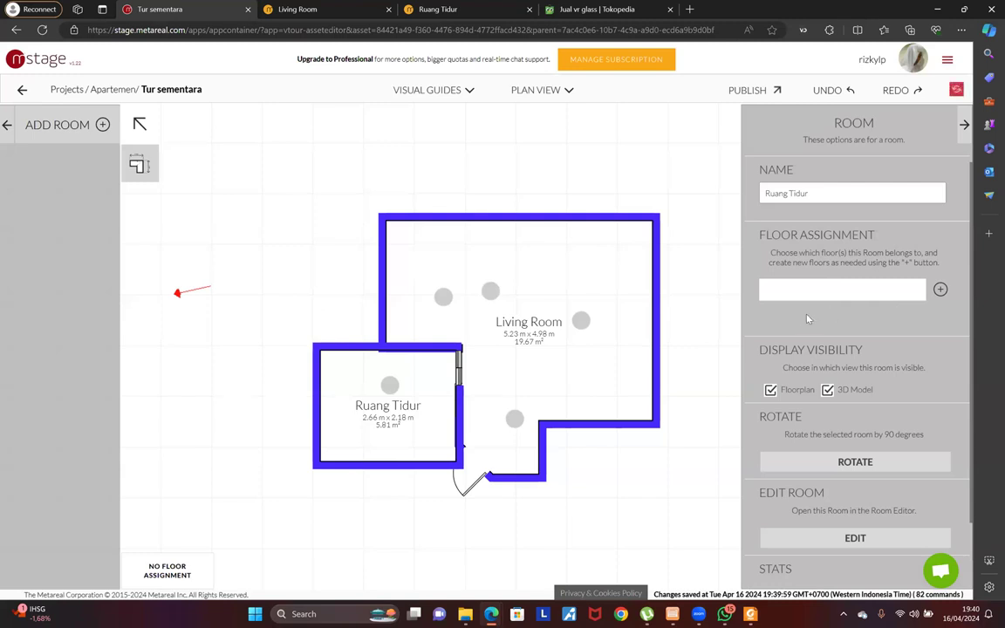
click(833, 291)
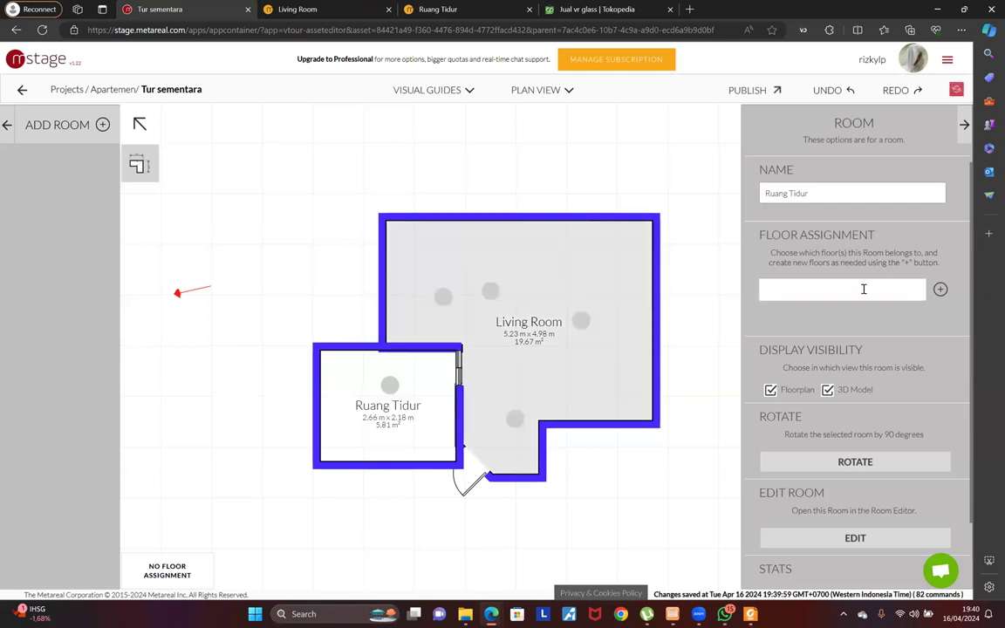
Create a floor named Lantai 1, then compare its rooms with the unassigned rooms
click(941, 291)
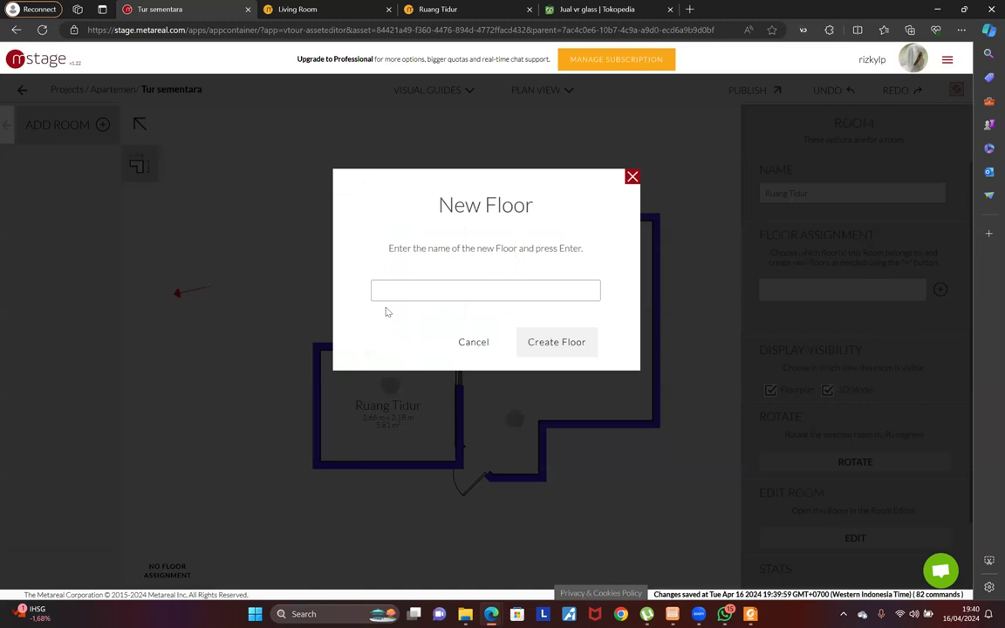
text(Lantai 1)
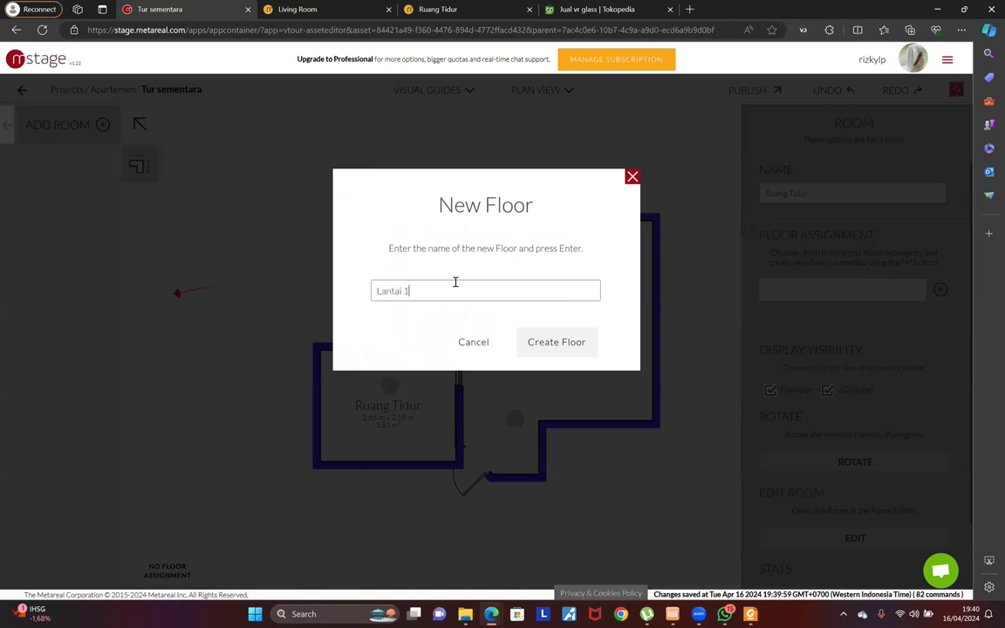
click(557, 342)
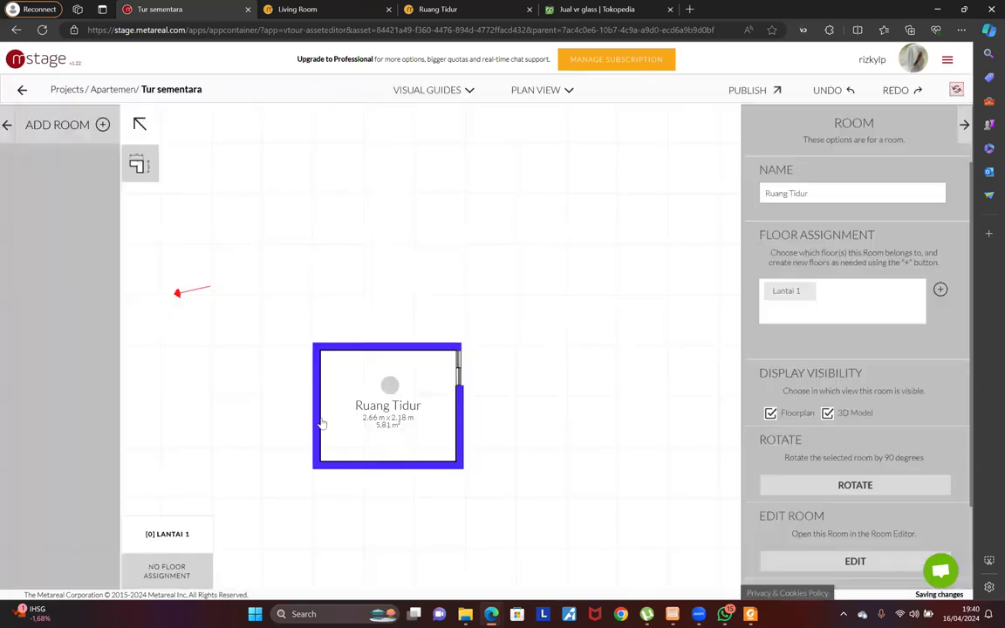
mouse_move(188, 533)
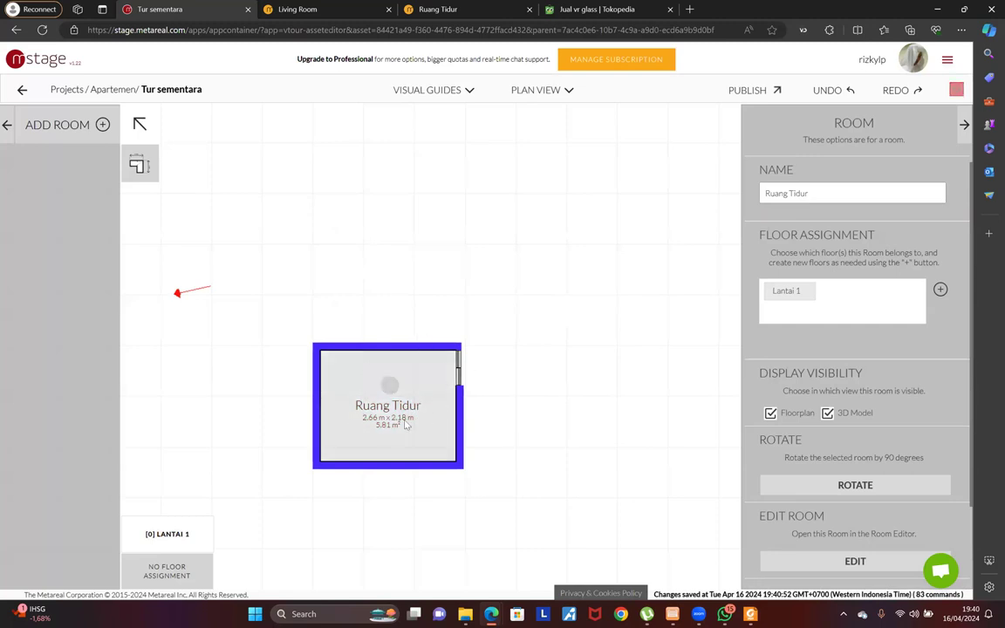
click(159, 578)
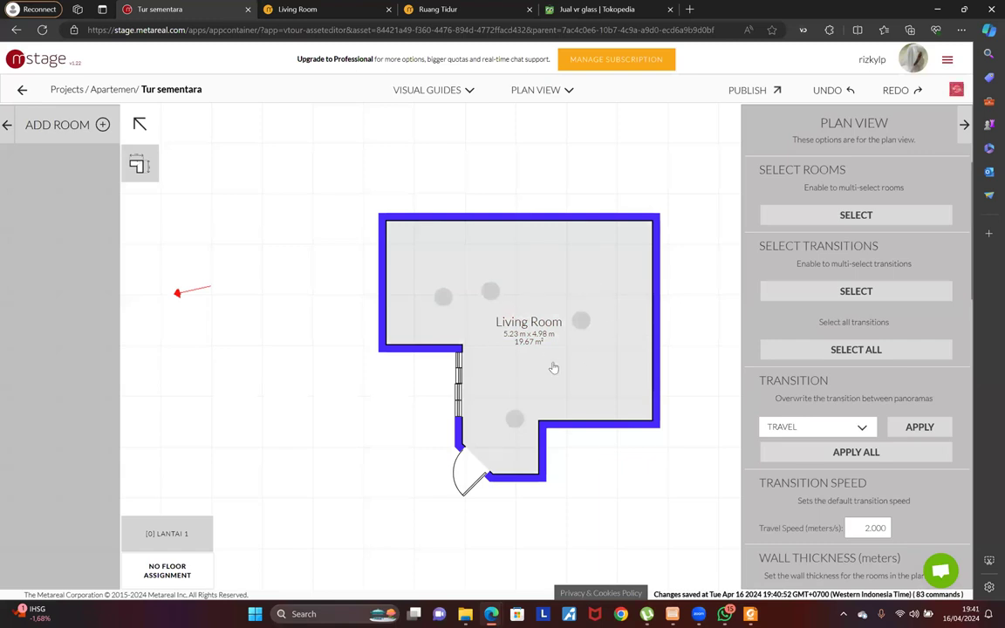
click(167, 533)
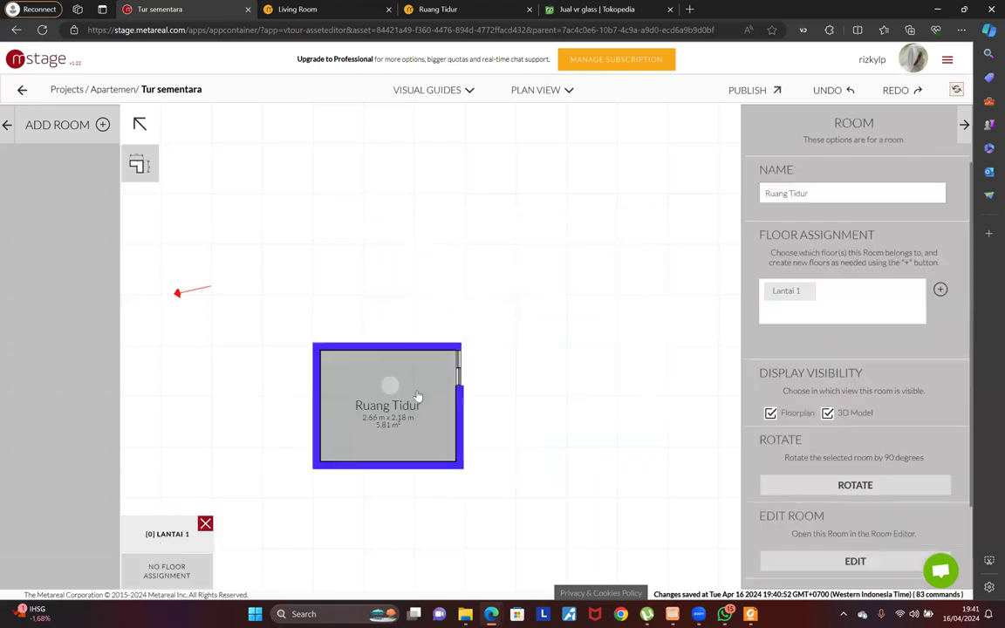
mouse_move(801, 293)
click(166, 571)
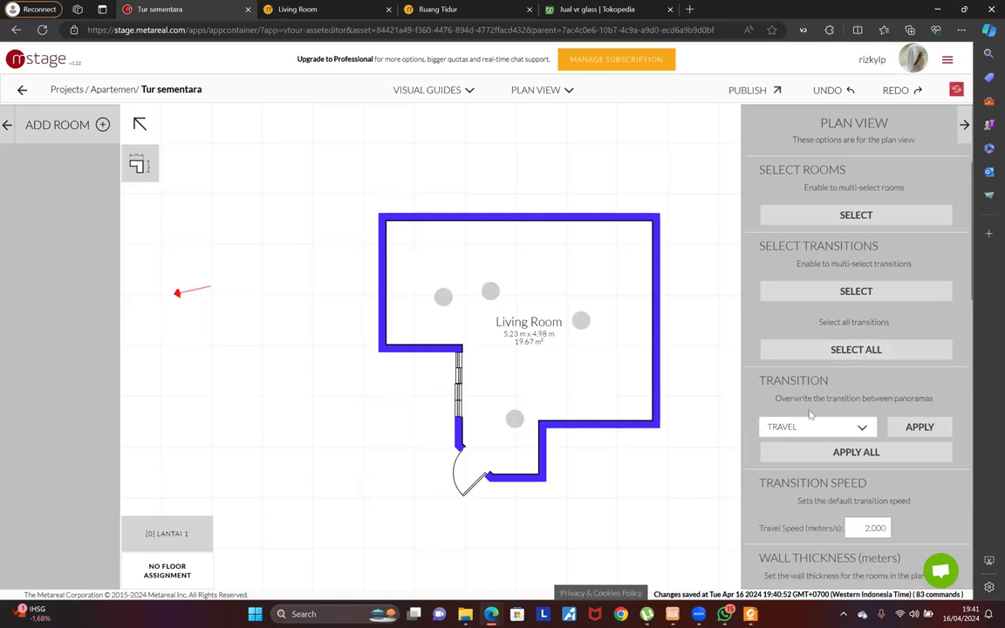
Create the Lantai Dasar floor for the Living Room and confirm its assignment
click(651, 268)
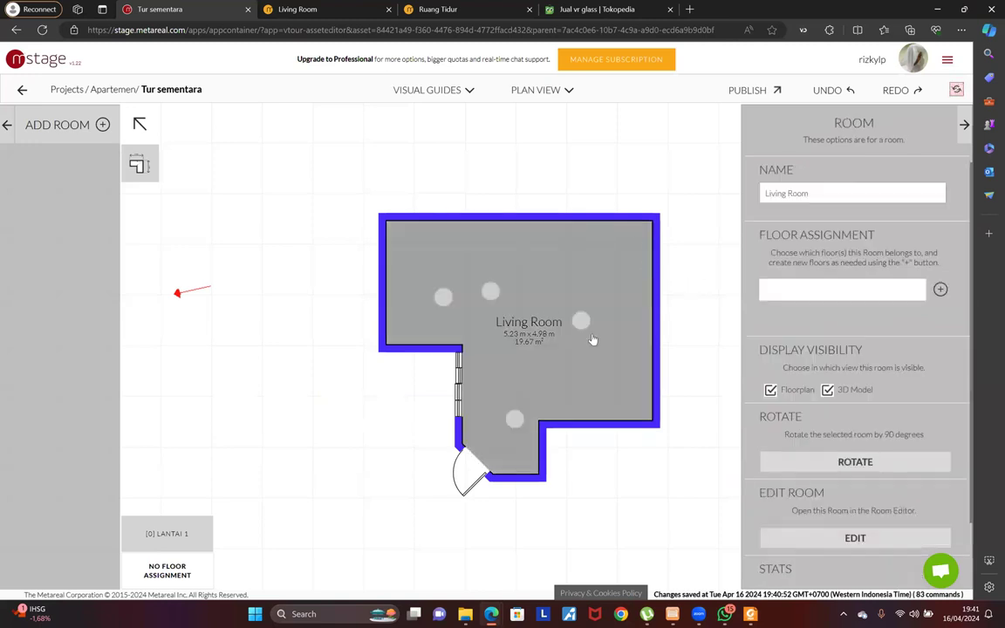
click(940, 289)
text(Lantai Dasar)
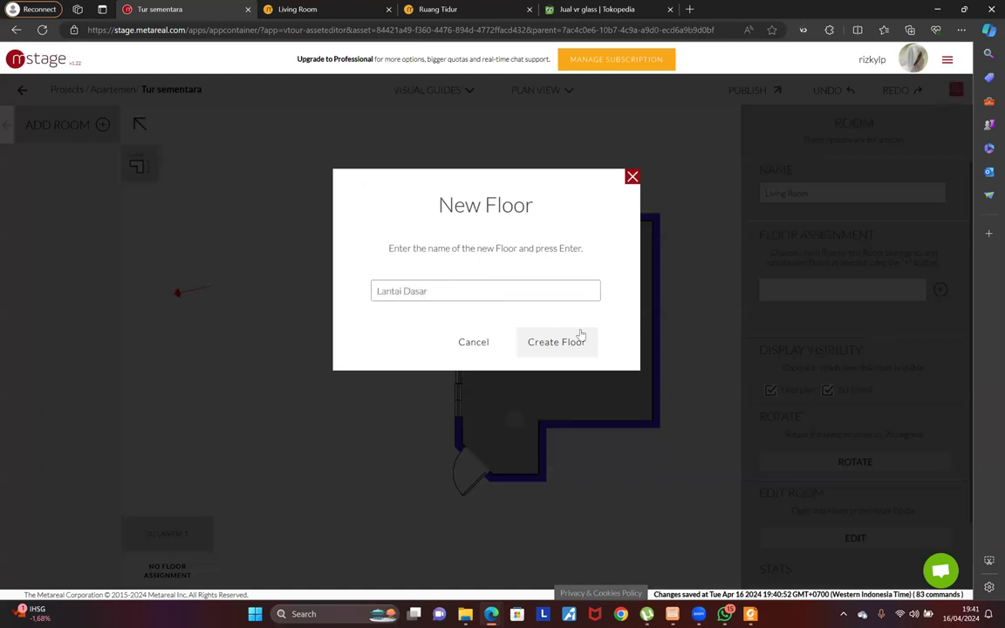
click(576, 342)
click(694, 315)
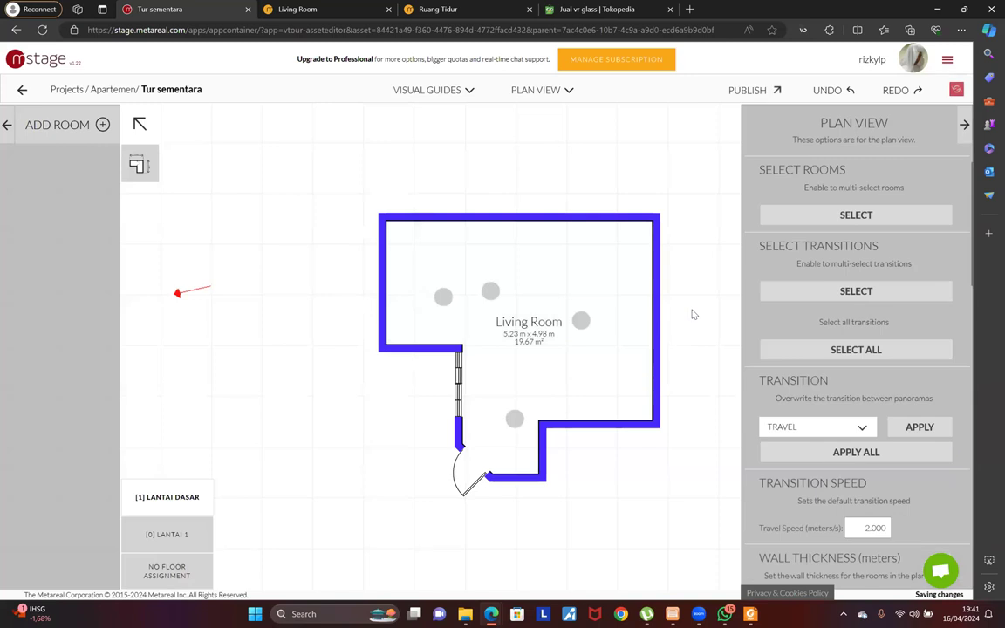
click(650, 288)
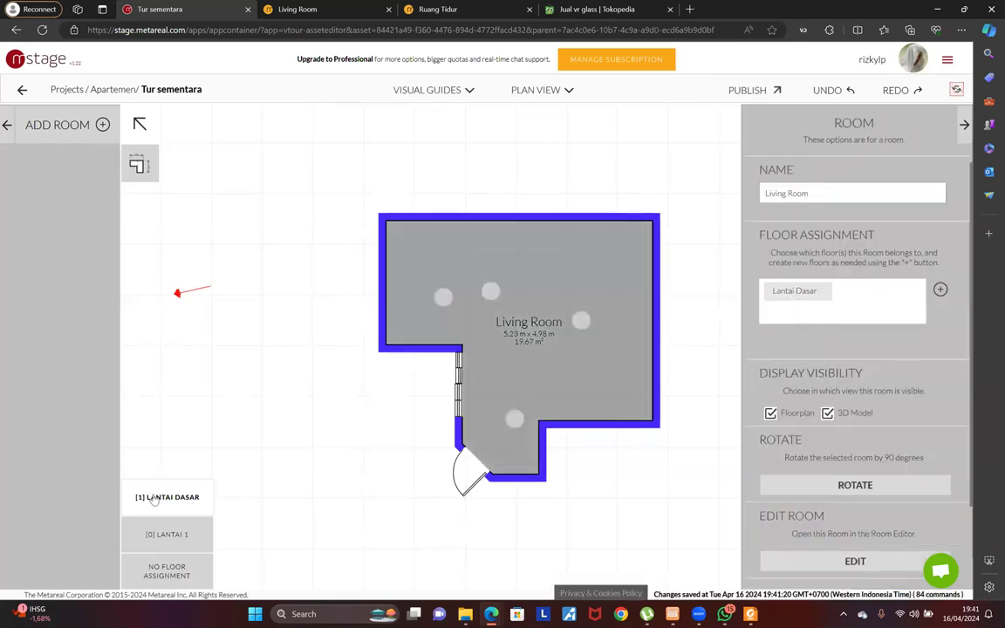
Remove Ruang Tidur from floor Lantai 1 on a first attempt, then undo it
click(170, 536)
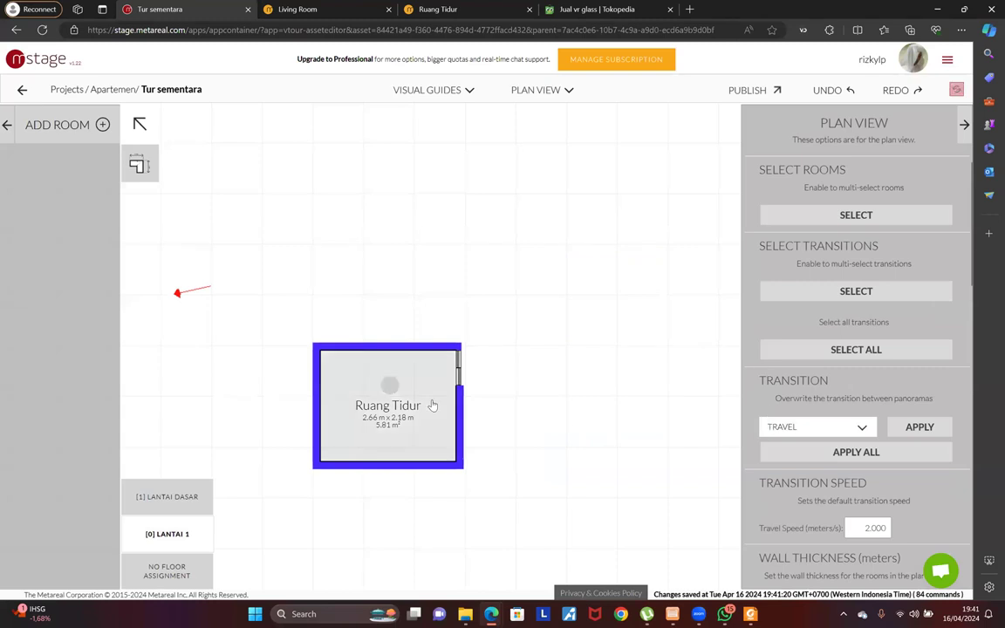
click(432, 404)
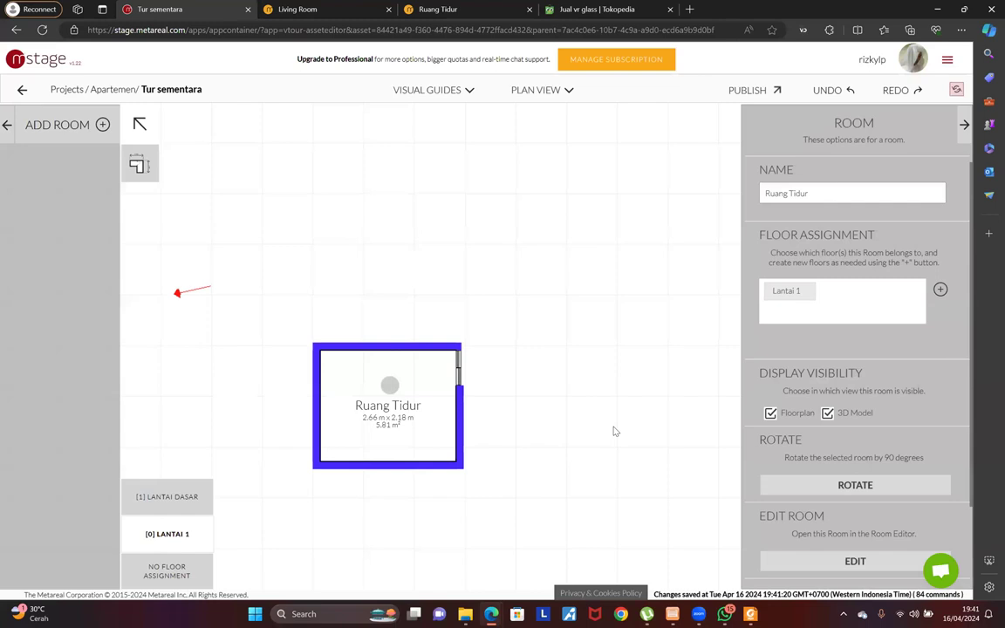
click(170, 497)
click(176, 534)
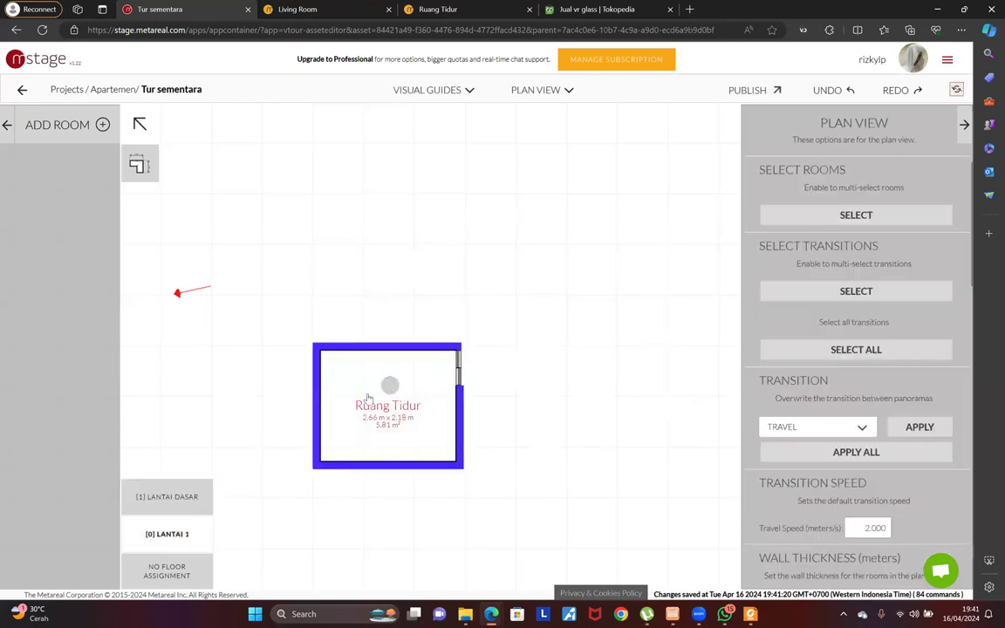
click(434, 399)
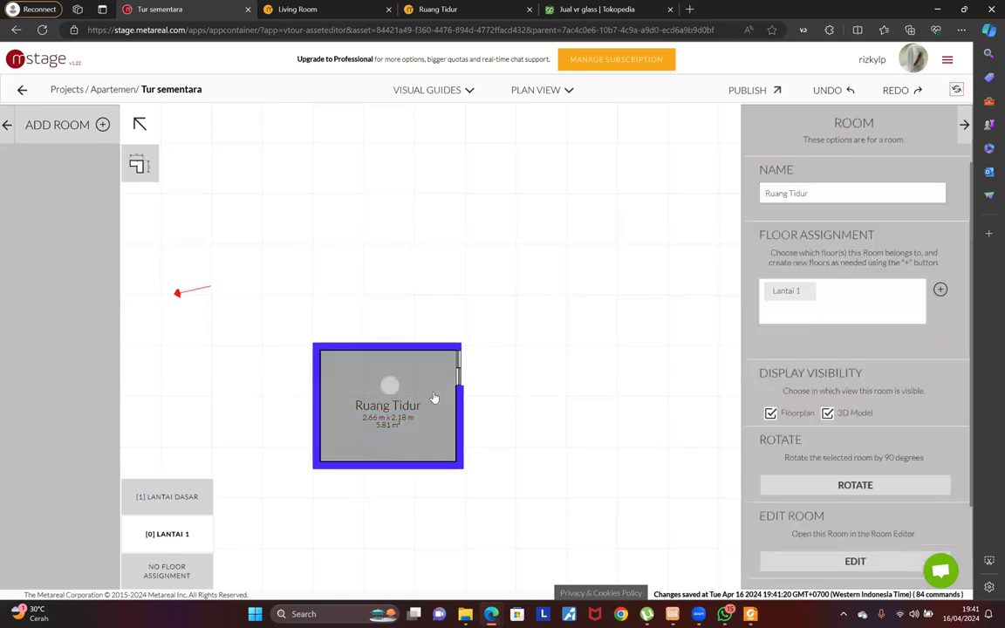
click(804, 292)
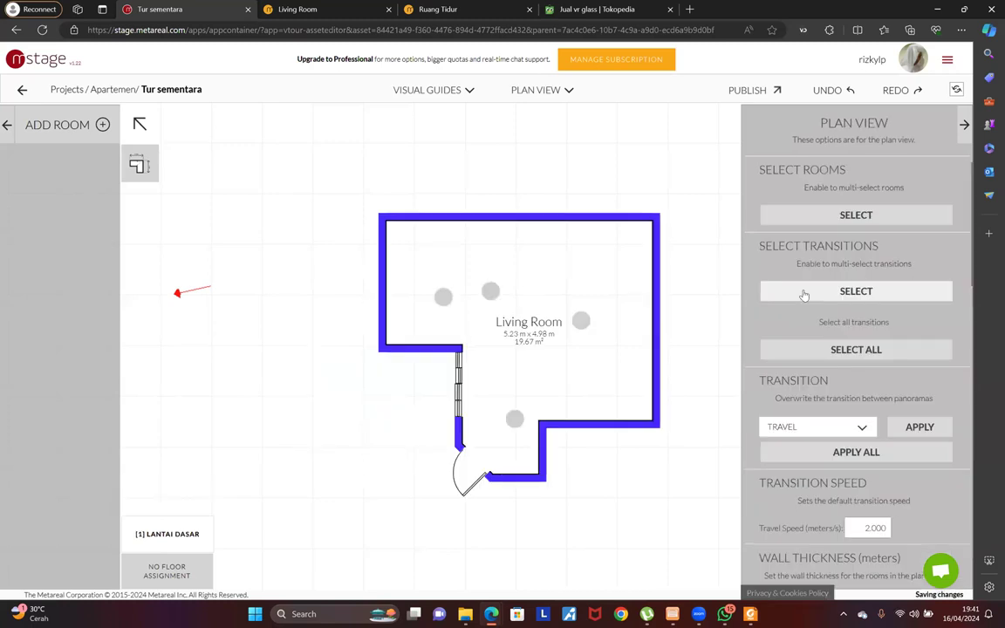
click(174, 572)
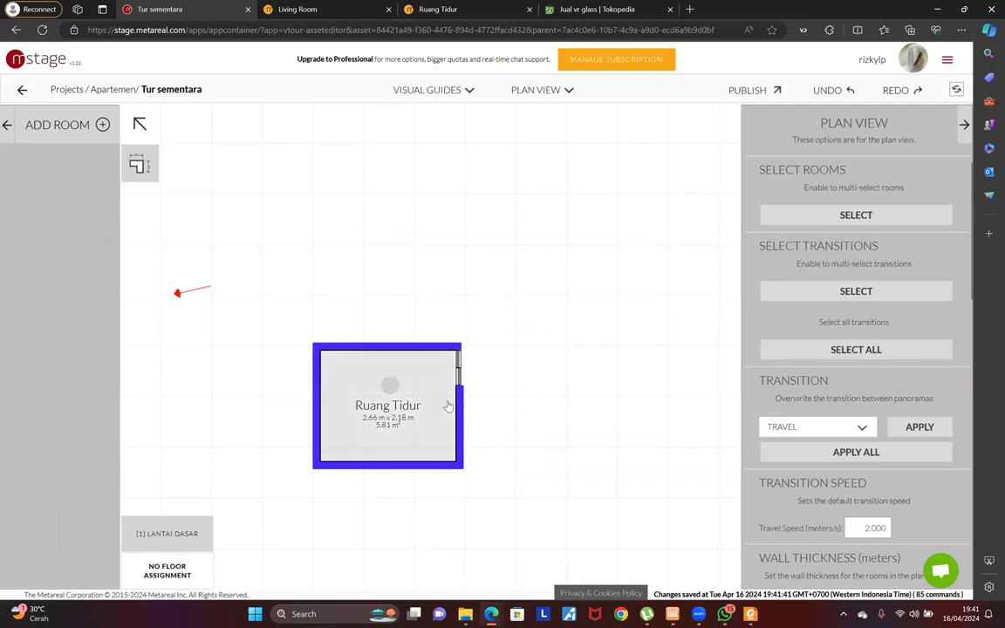
key(ctrl+z)
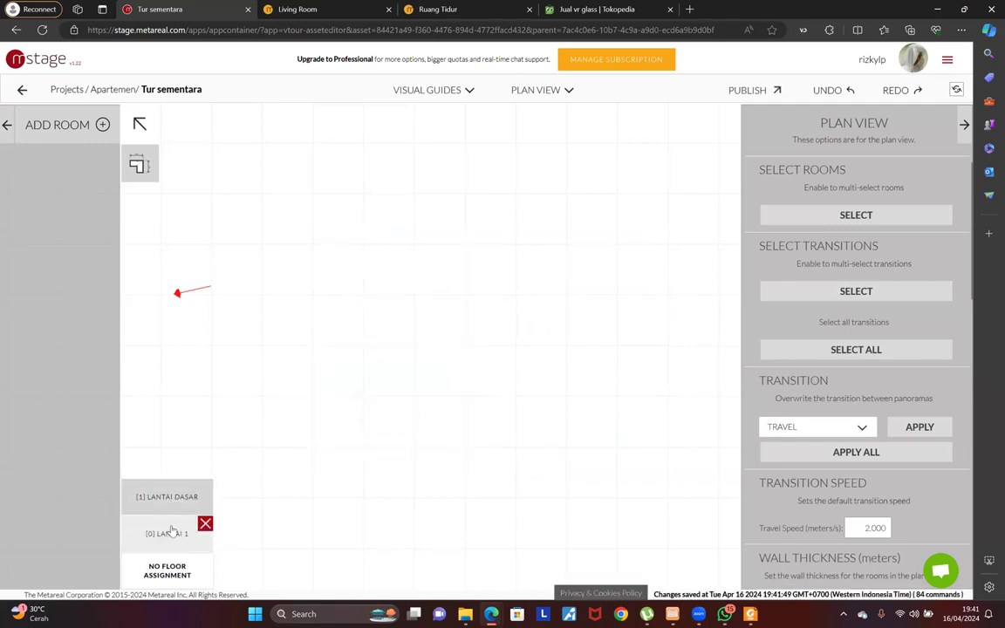
Reselect Ruang Tidur on Lantai 1, remove its floor chip, and check the unassigned rooms
click(168, 533)
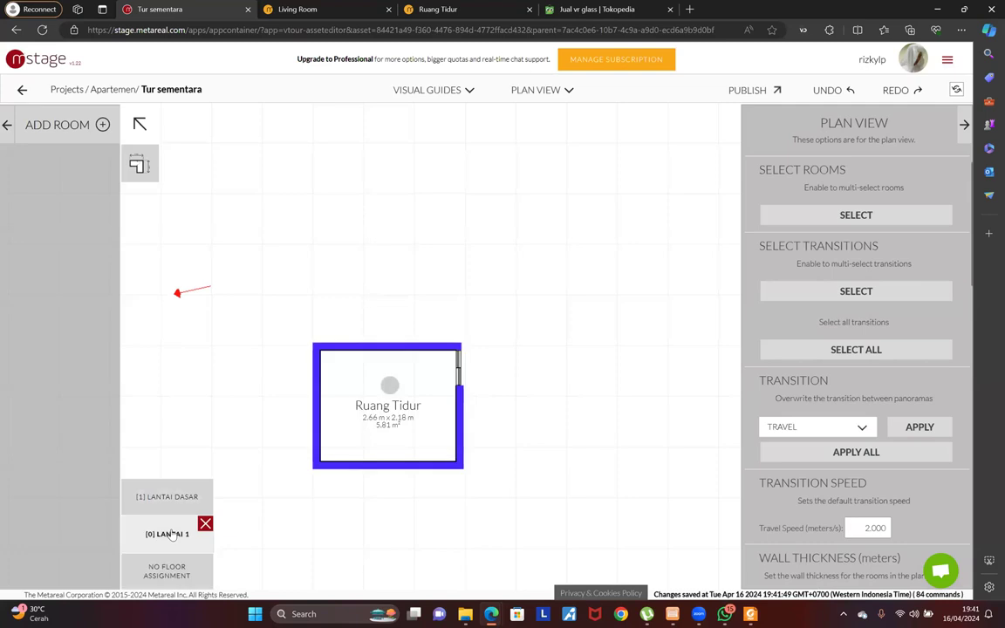
click(395, 386)
click(413, 390)
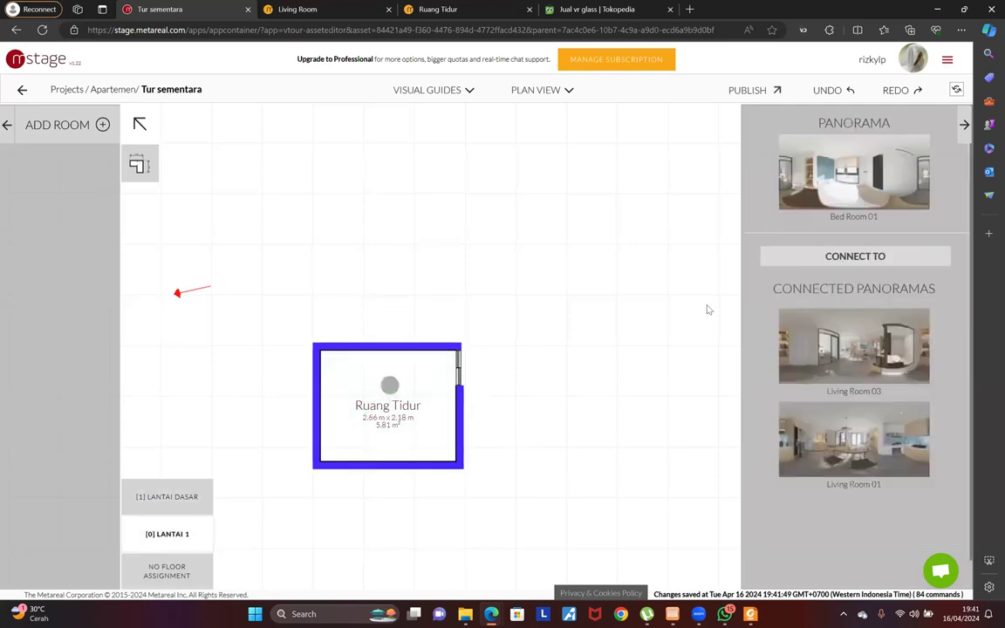
click(411, 407)
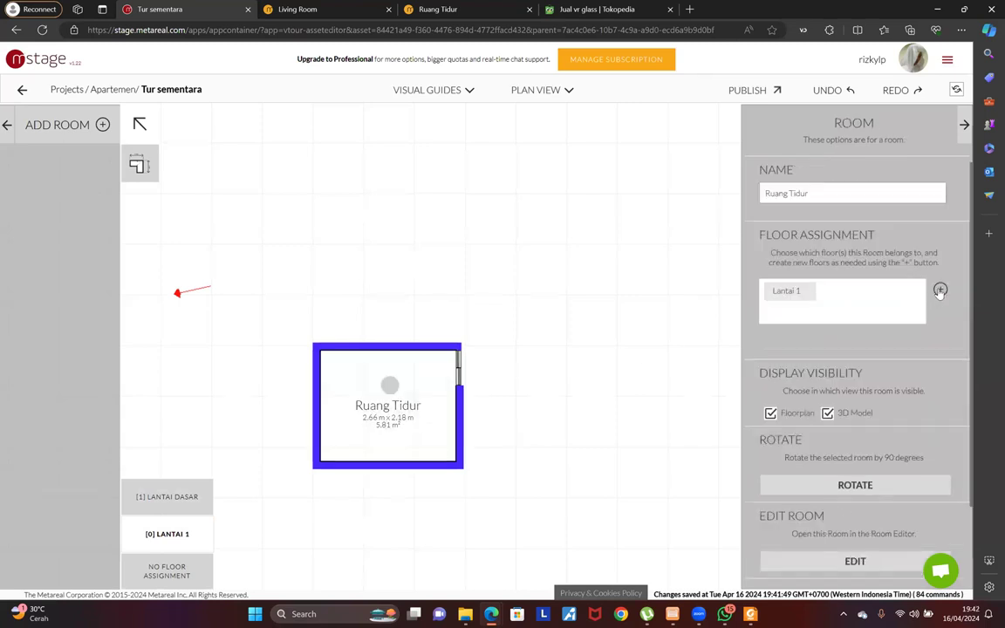
click(941, 291)
click(478, 351)
click(803, 292)
click(207, 574)
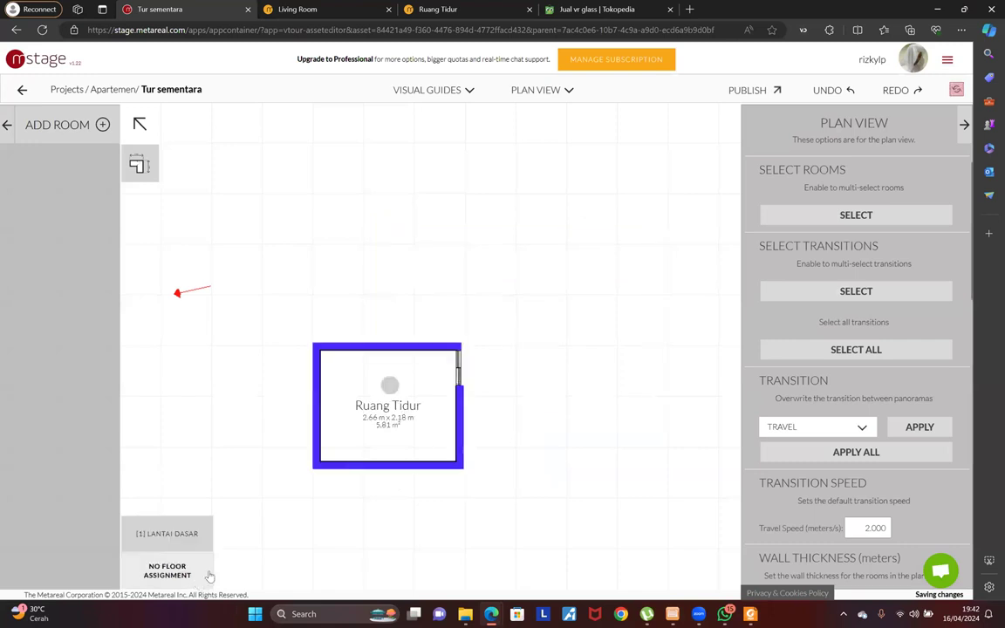
Put Ruang Tidur on Lantai Dasar via the Floor Assignment suggestions, then deselect it
click(454, 423)
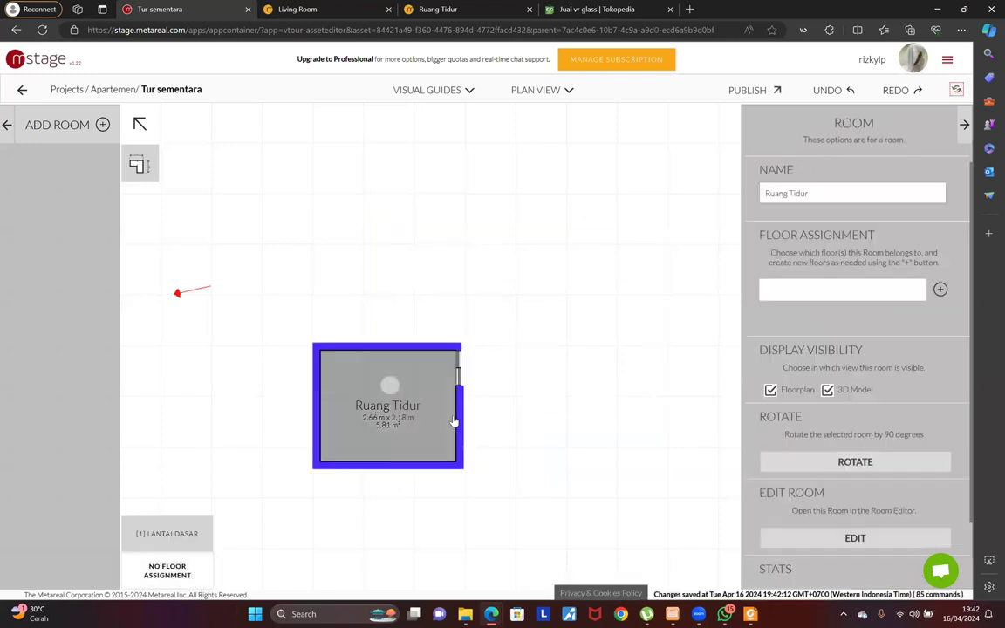
click(795, 290)
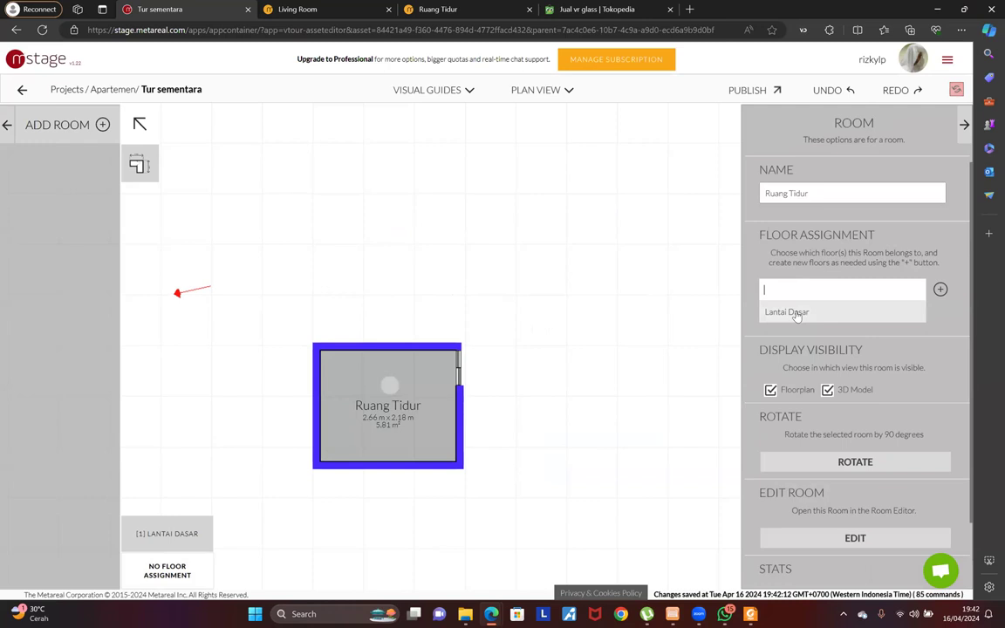
click(796, 314)
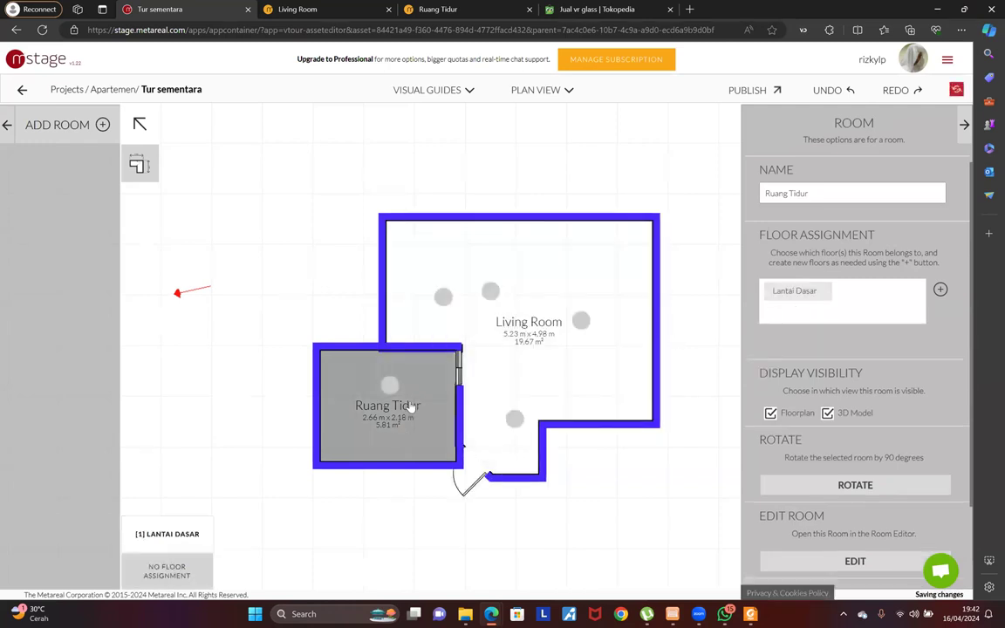
click(644, 521)
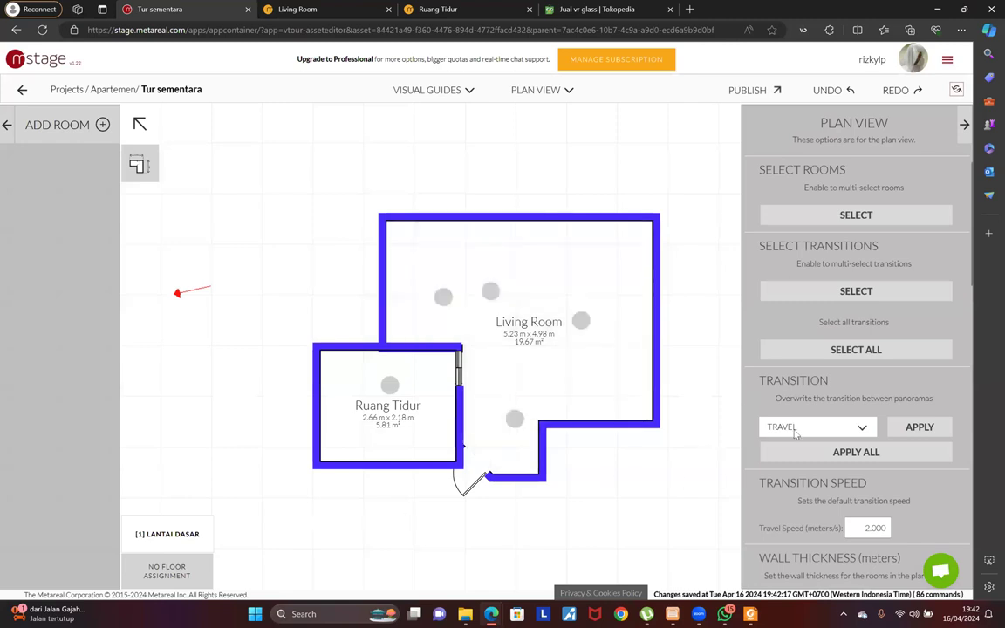
Review Lantai Dasar's Current Floor settings (index 1, height 0.000) and the Living Room's stats
scroll(796, 433, down, 5)
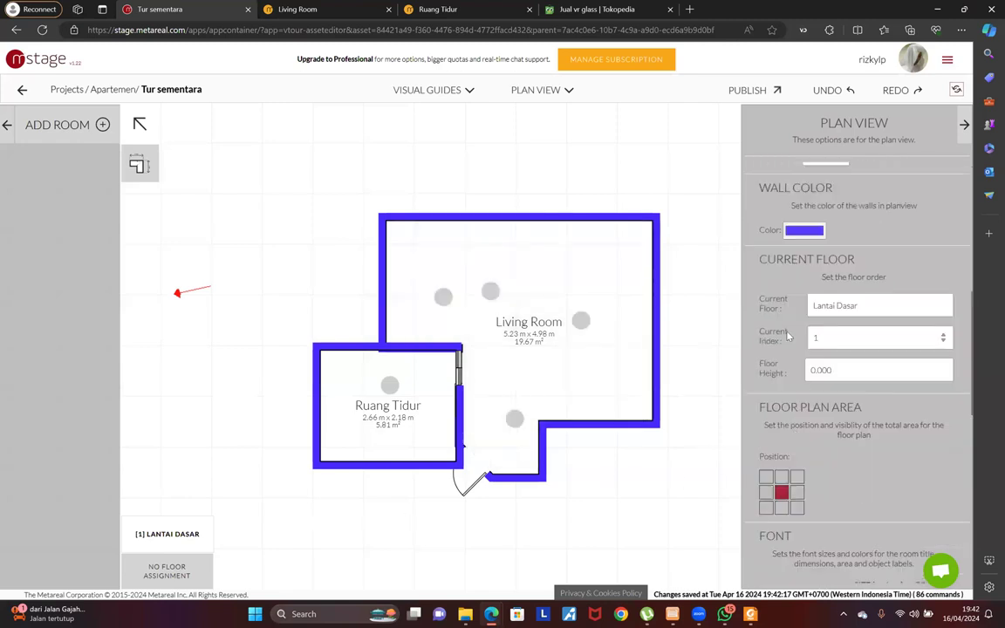
scroll(788, 336, down, 3)
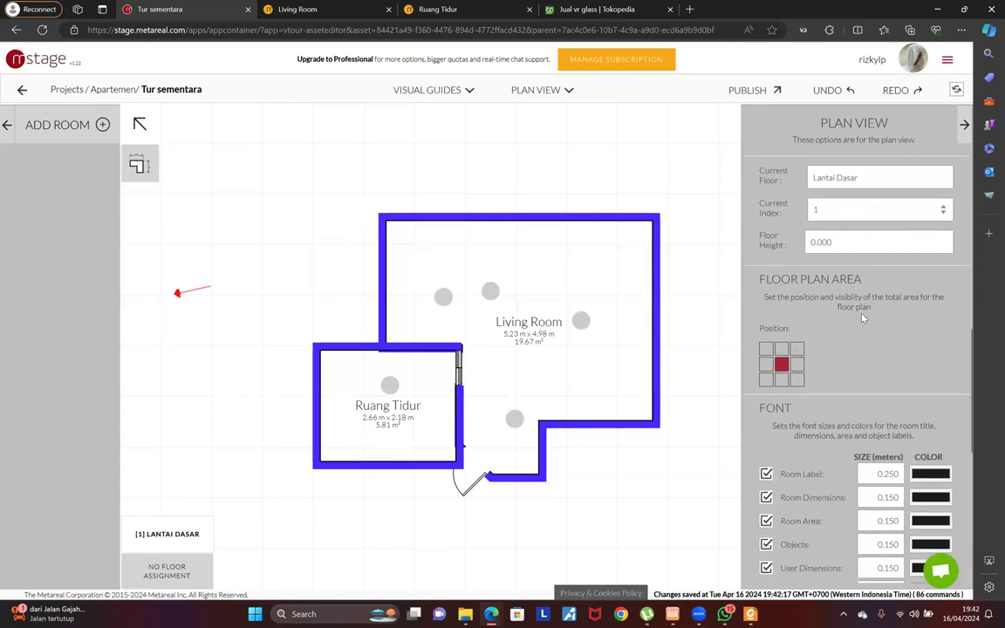
click(620, 369)
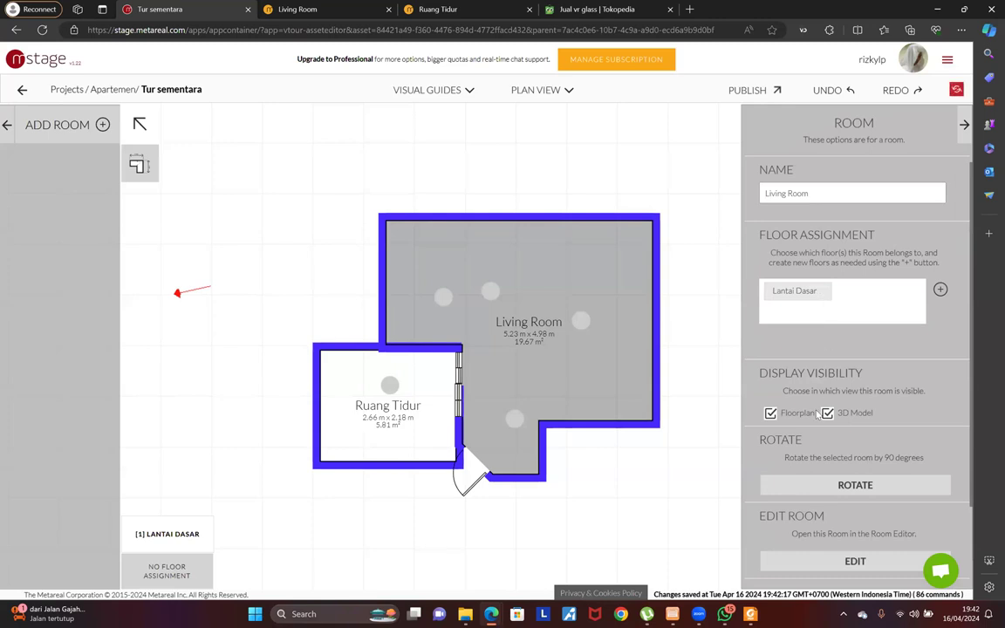
scroll(818, 416, down, 1)
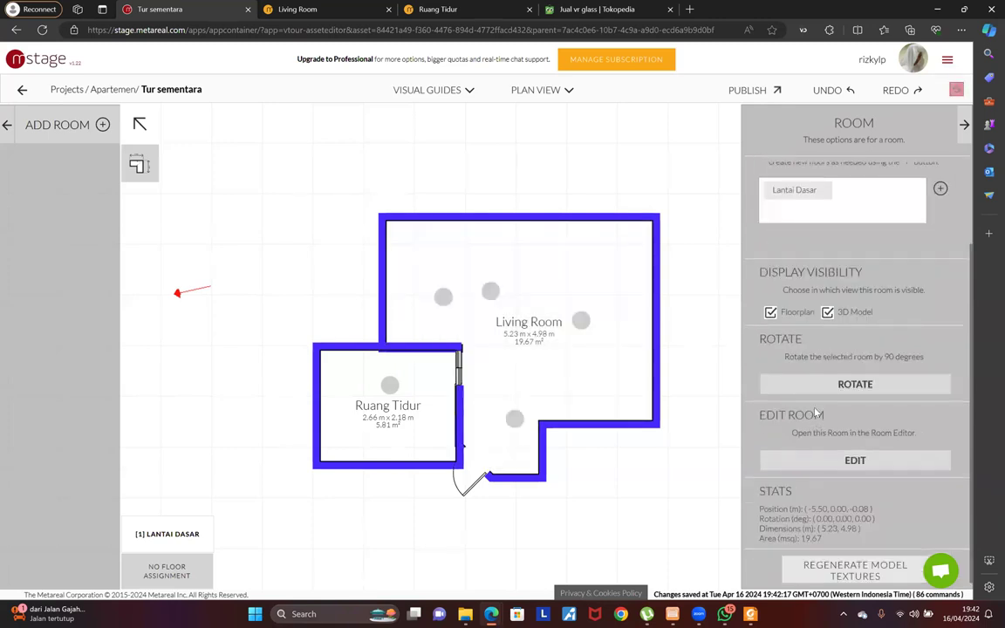
click(632, 170)
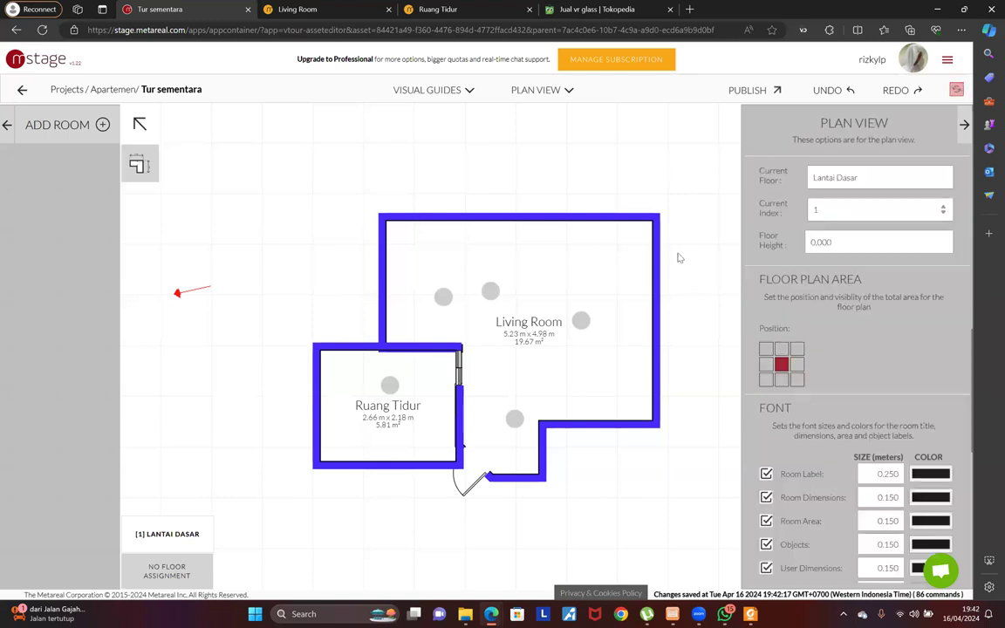
scroll(687, 322, up, 2)
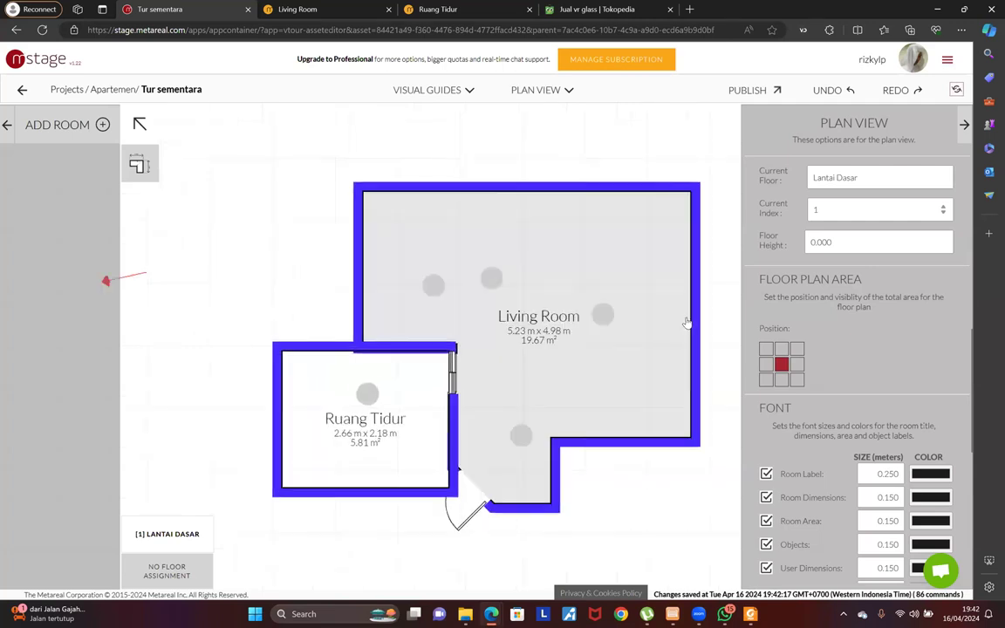
click(529, 96)
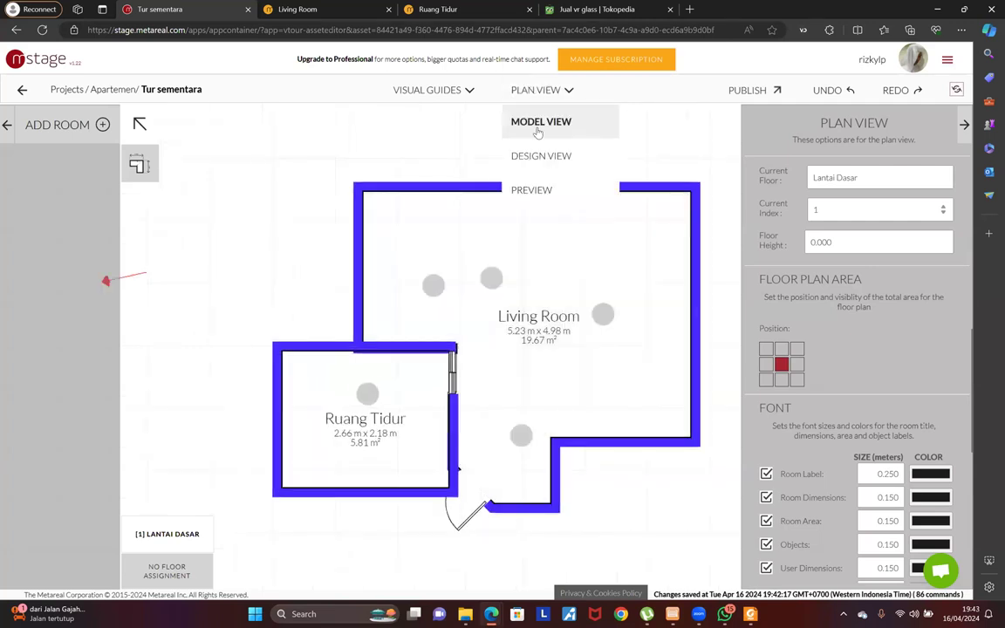
Switch to Model View and orbit and zoom the 3D dollhouse of the Lantai Dasar rooms
click(540, 124)
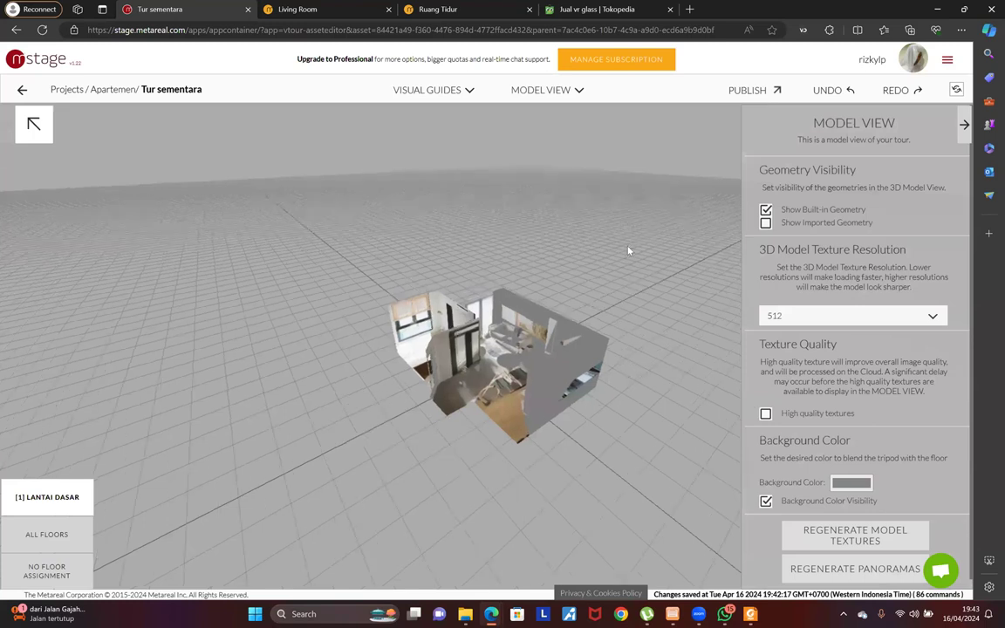
scroll(702, 390, up, 5)
scroll(708, 393, down, 3)
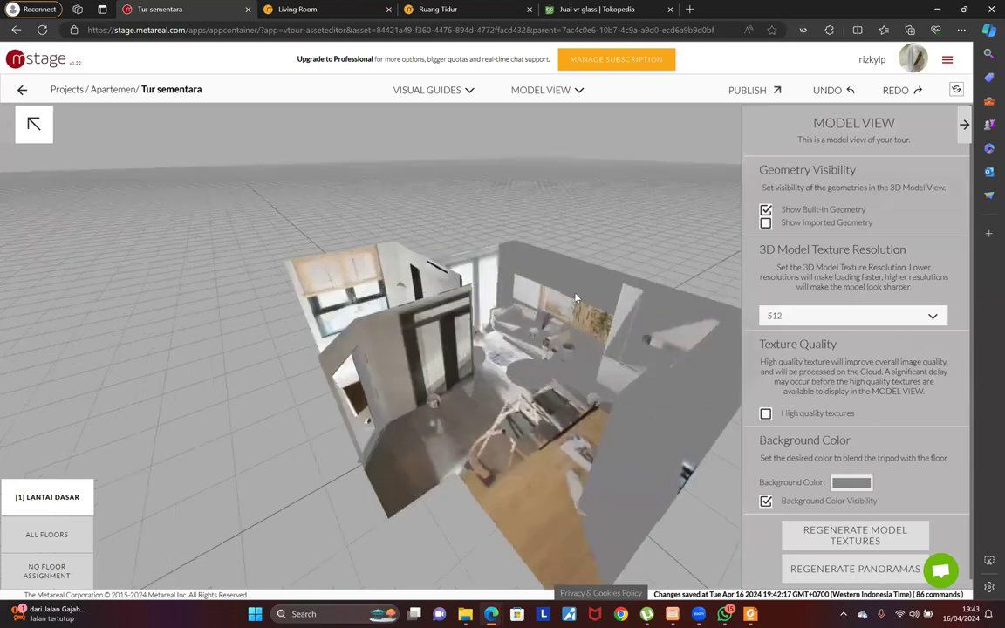
drag(245, 501, 496, 516)
scroll(496, 515, up, 1)
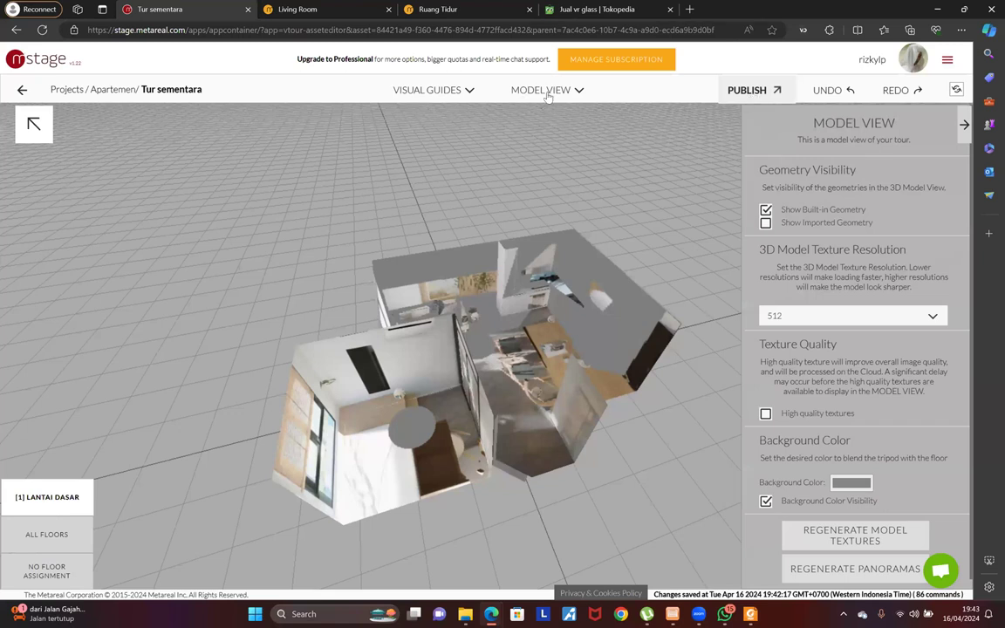
mouse_move(541, 90)
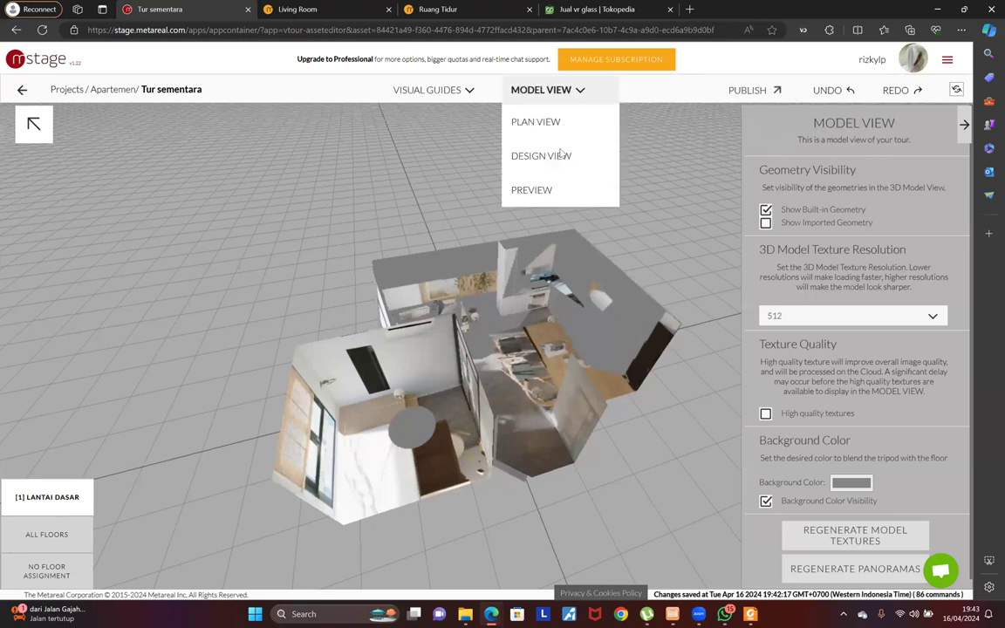
click(539, 121)
Switch to Preview and look around the tour's panorama
click(557, 167)
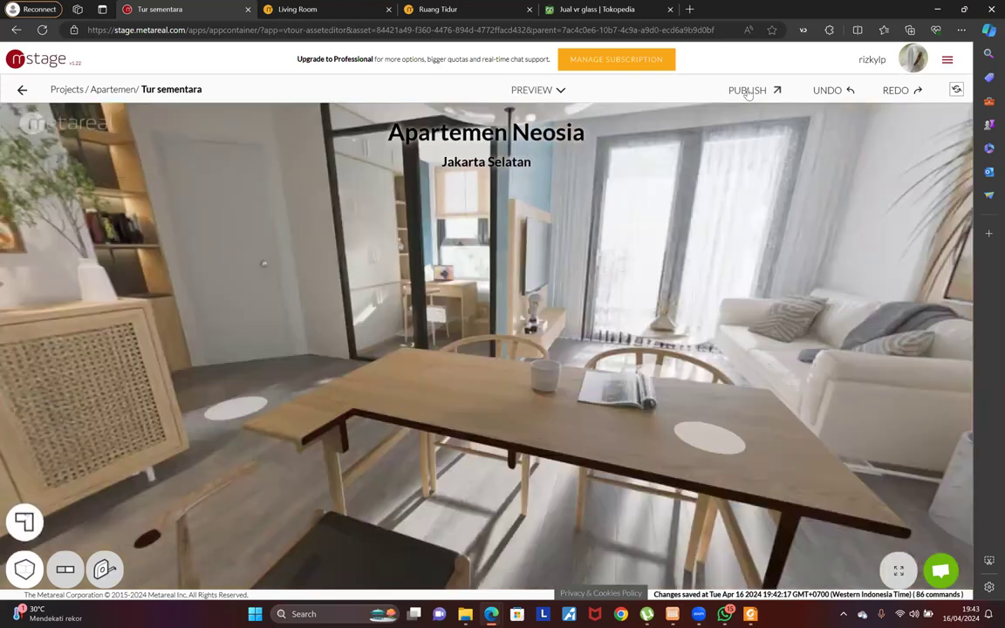
drag(470, 290, 465, 293)
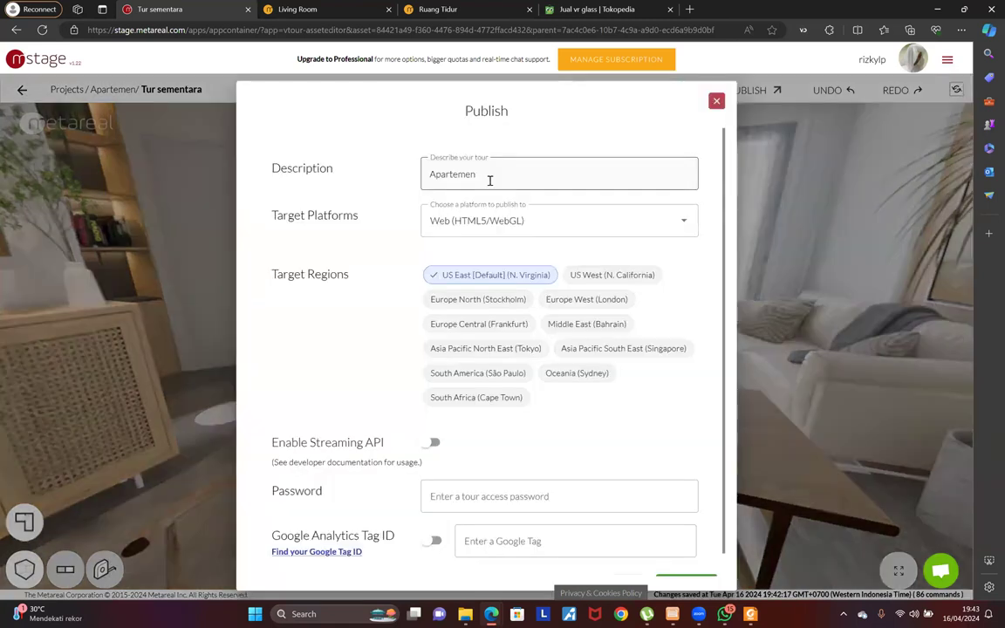
Complete the description as 'Apartemen di daerah Jaksel' and keep Web (HTML5/WebGL) as platform
click(512, 178)
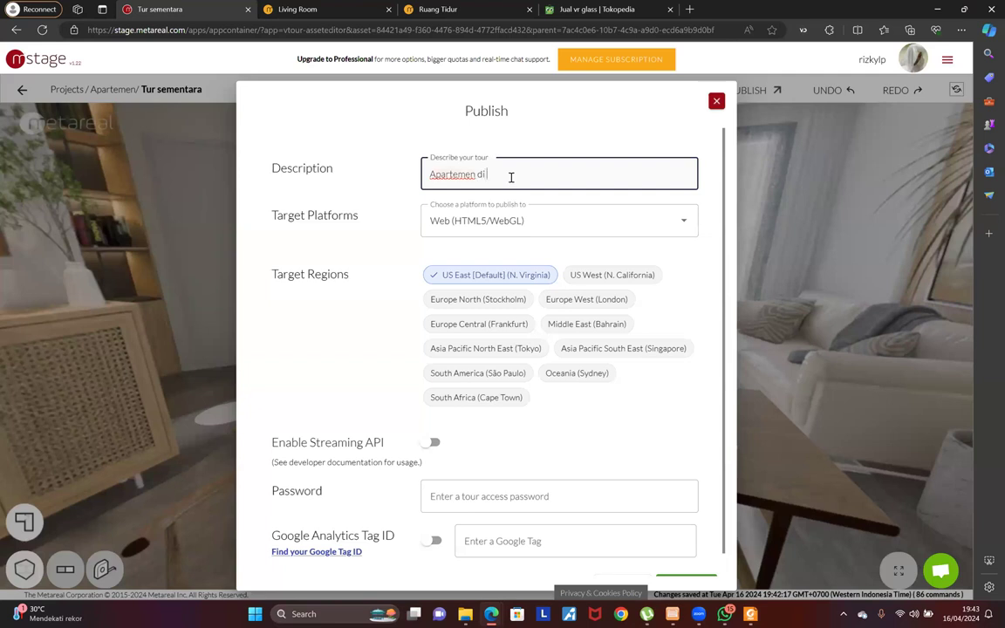
text(di daerah Jaksel)
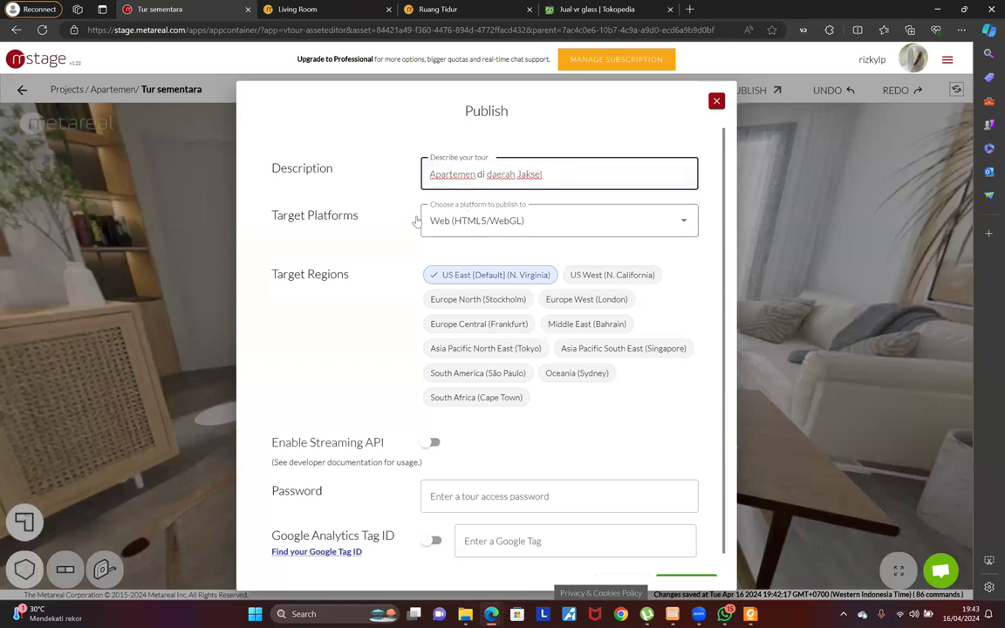
click(476, 223)
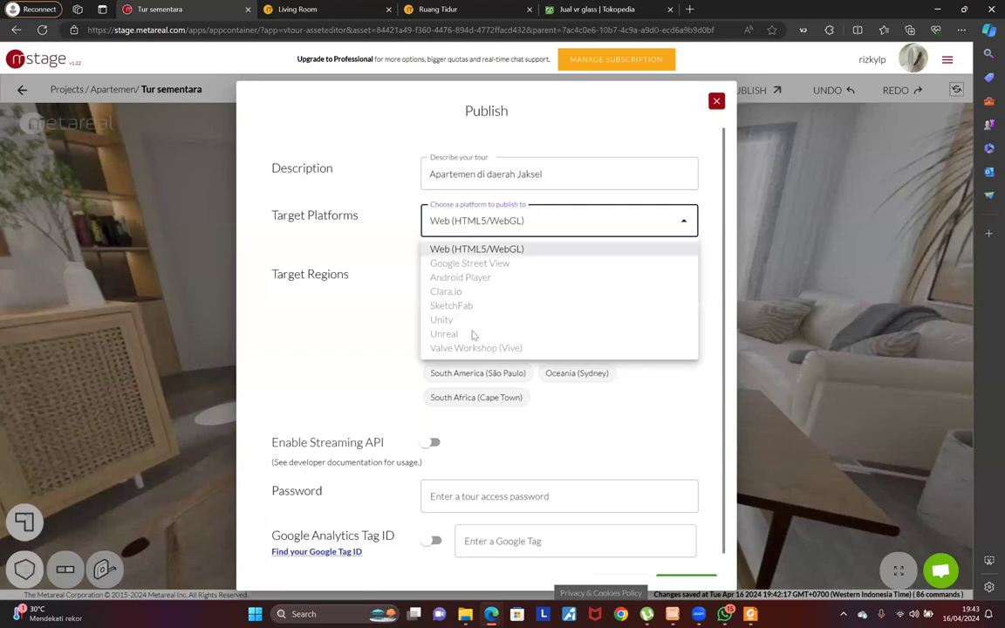
click(468, 250)
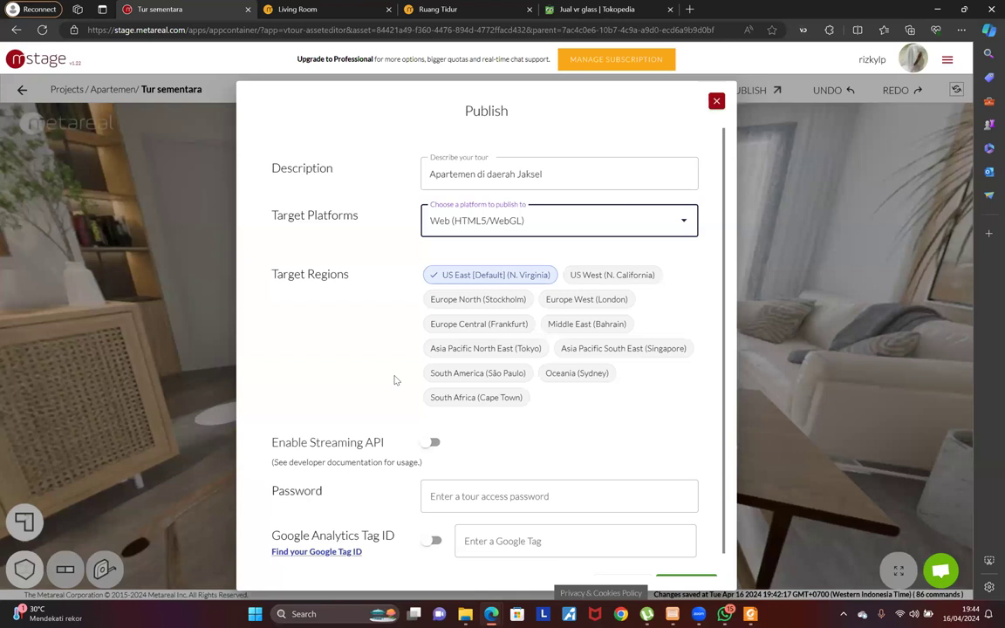
Swap the region from US East to Asia Pacific South East (Singapore) and enable Streaming API
click(588, 351)
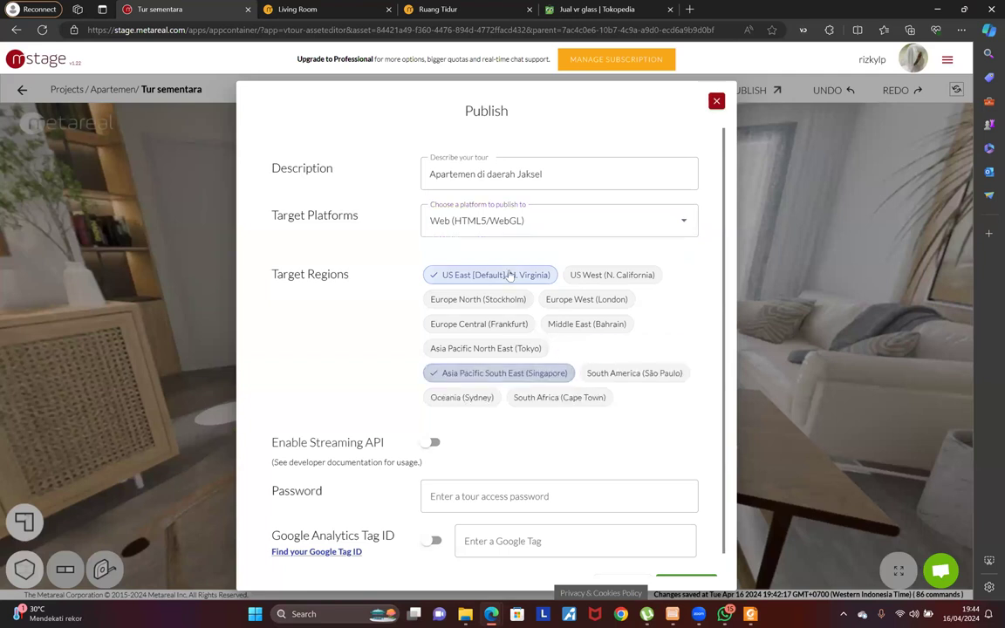
click(510, 276)
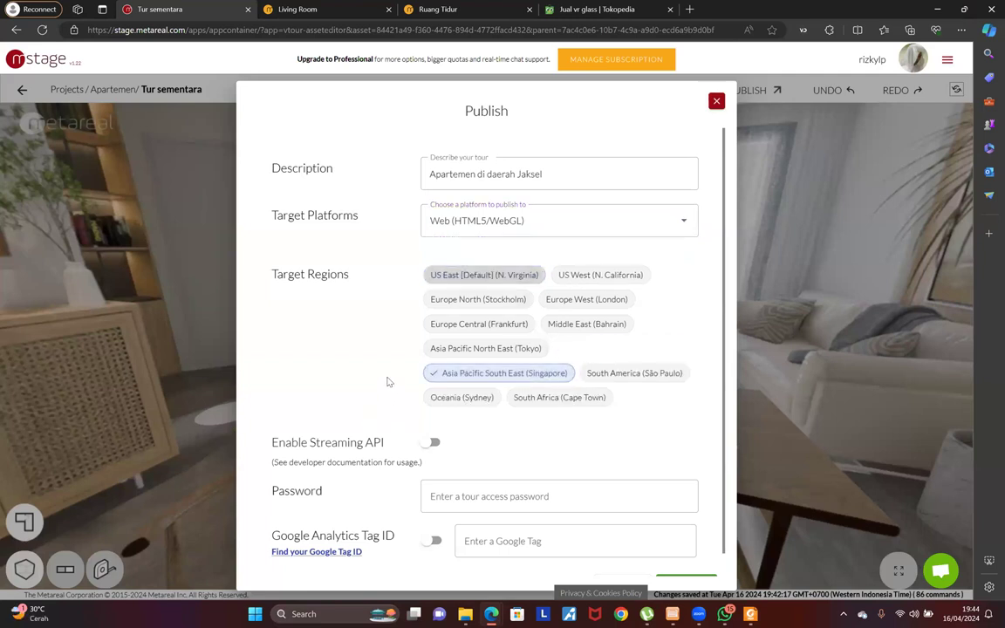
scroll(388, 382, down, 1)
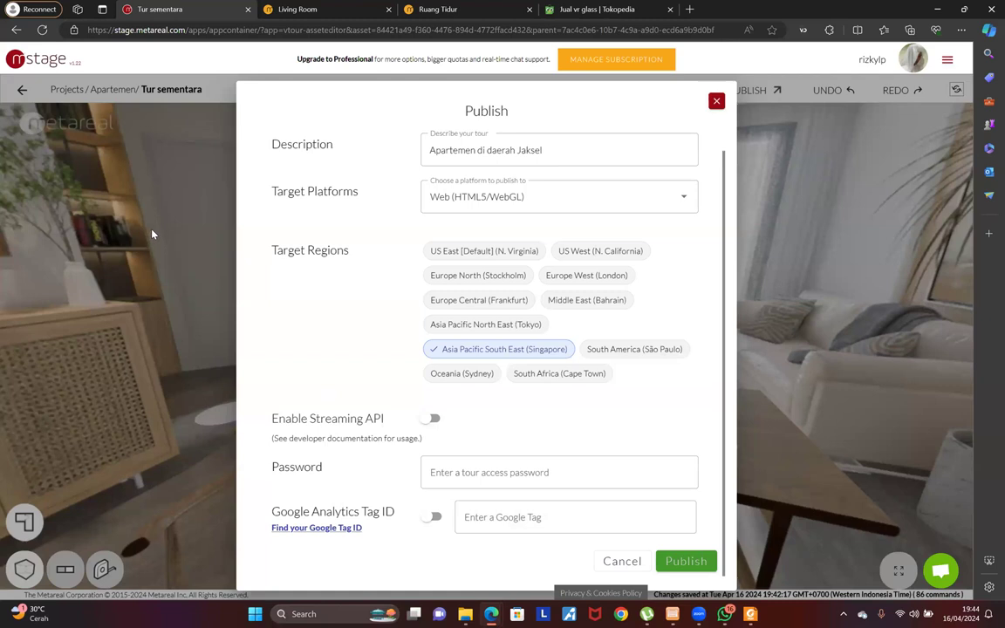
click(432, 419)
Publish the tour and reload to see the new streamable WebGL version, still processing
click(687, 562)
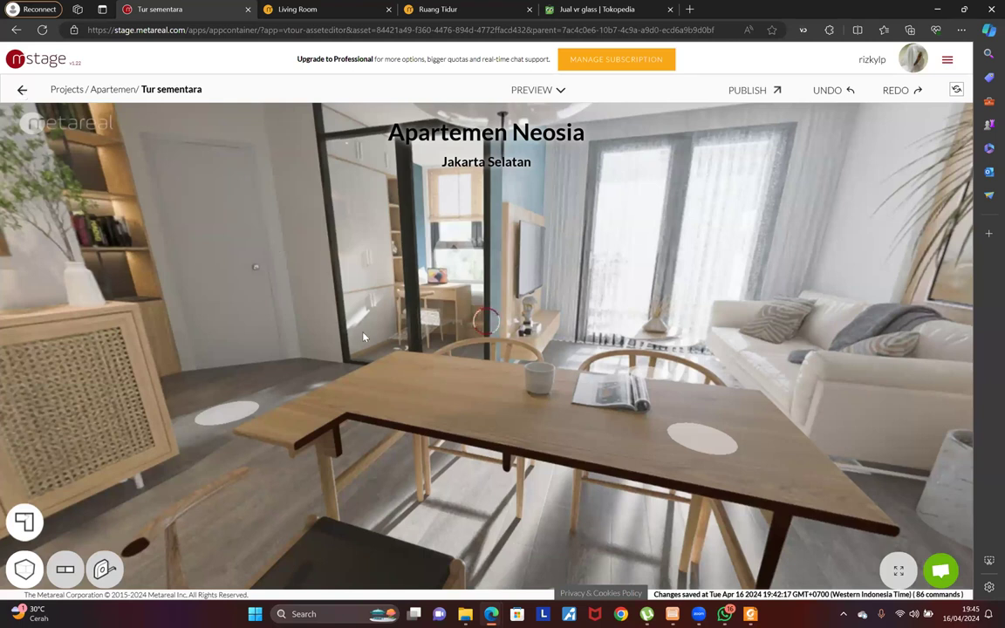
key(F5)
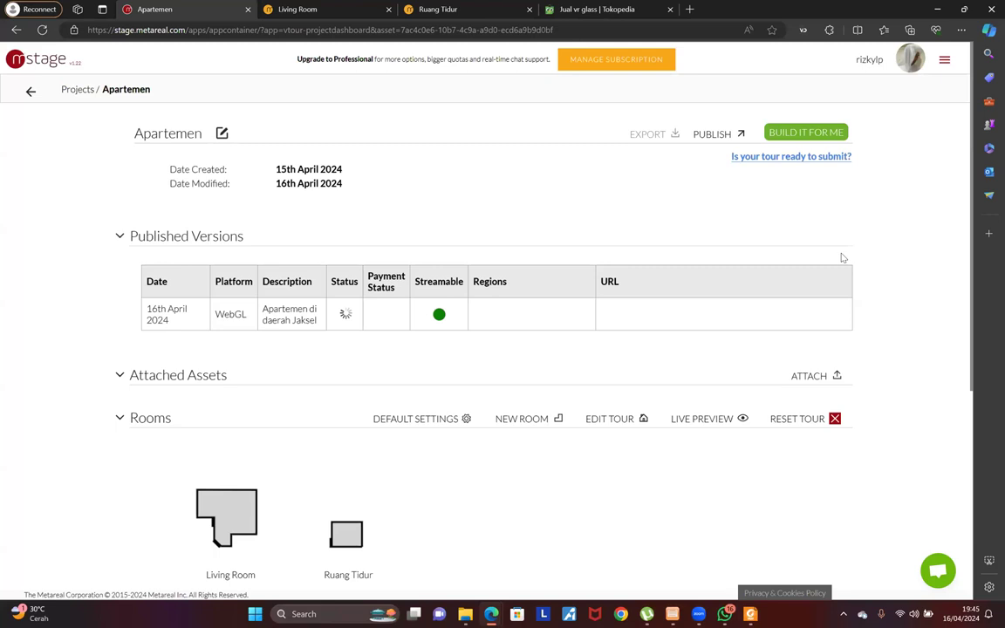
Collapse the Attached Assets section and reveal the action icons on the published WebGL row
mouse_move(666, 319)
scroll(310, 386, down, 5)
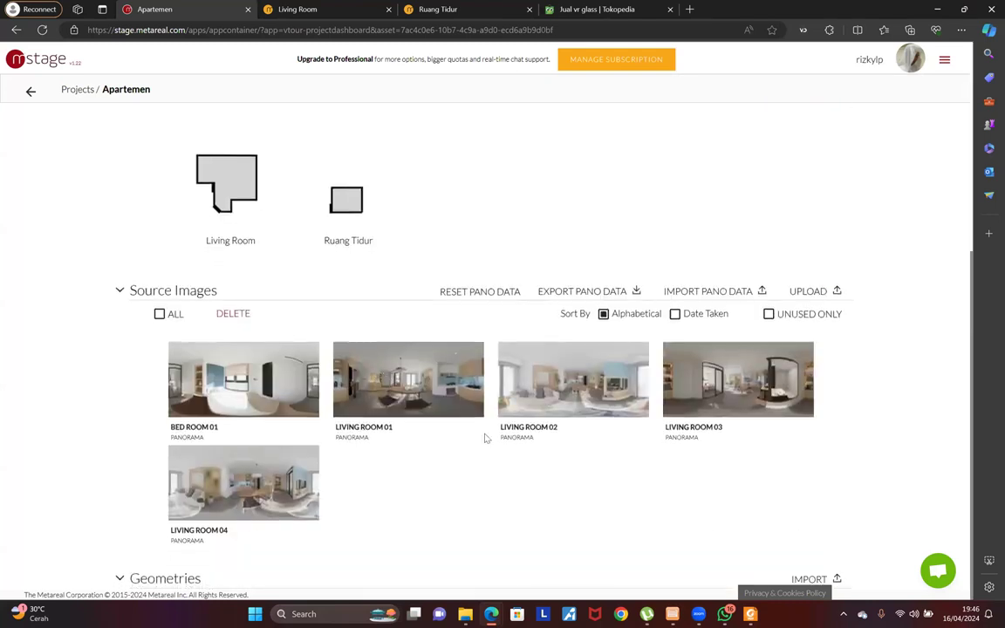
scroll(492, 415, up, 3)
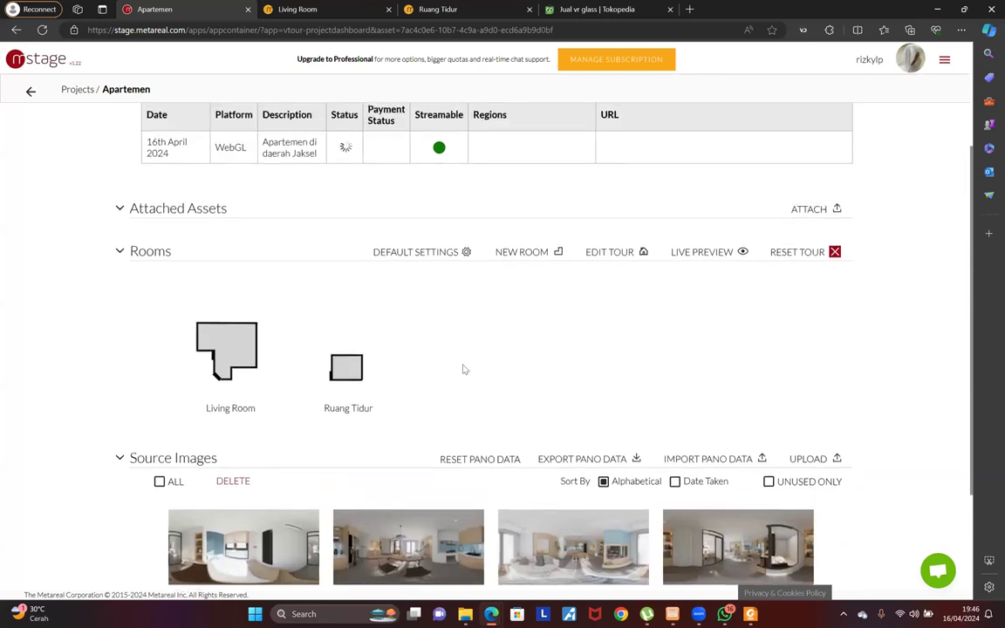
scroll(463, 370, up, 2)
click(120, 377)
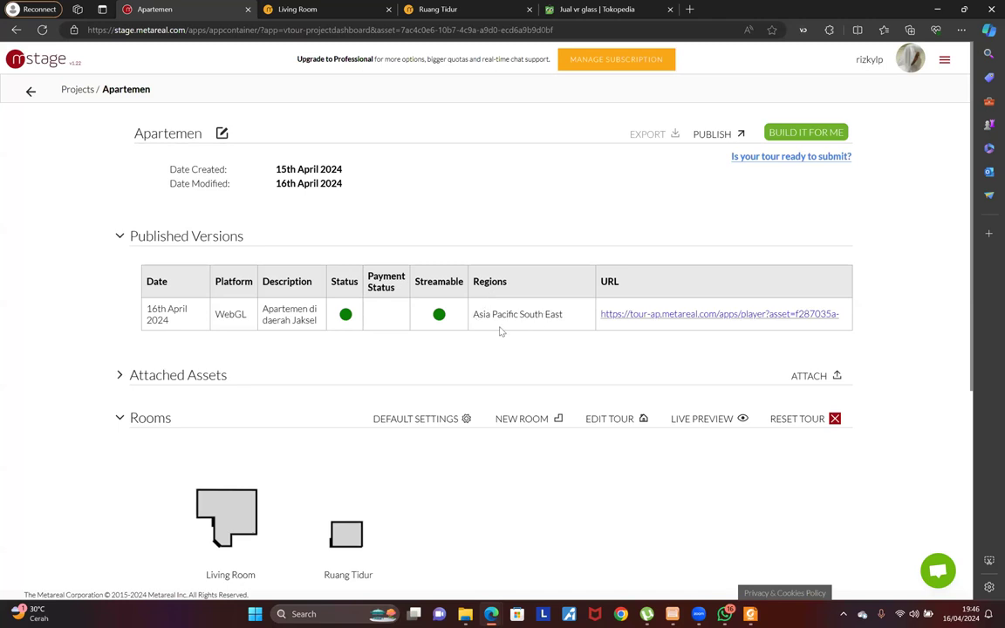
scroll(506, 329, down, 3)
scroll(512, 328, up, 3)
mouse_move(611, 324)
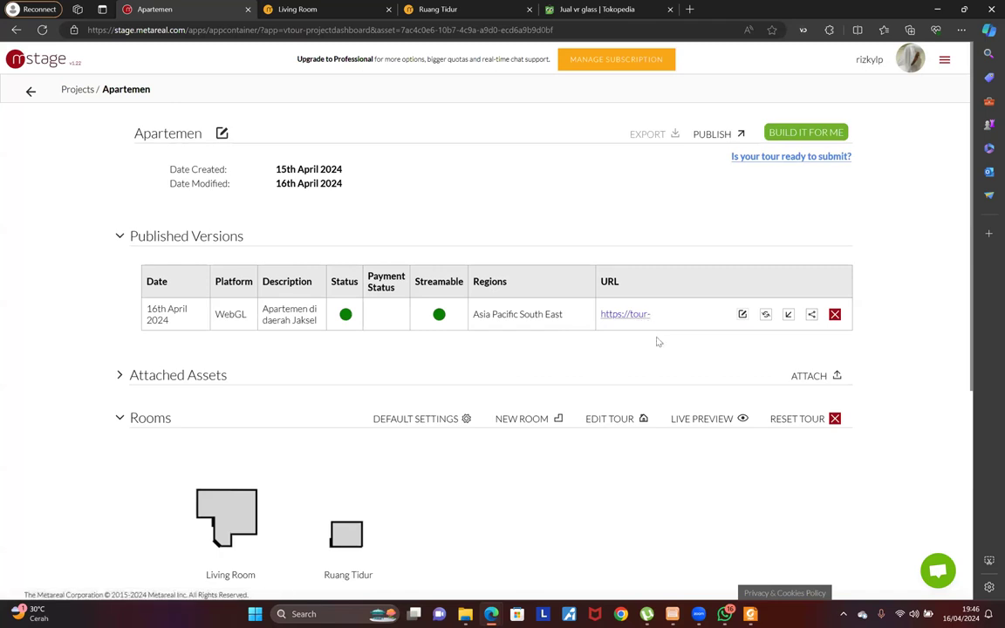
mouse_move(812, 318)
Bring up the share and embed options for the published tour
click(812, 315)
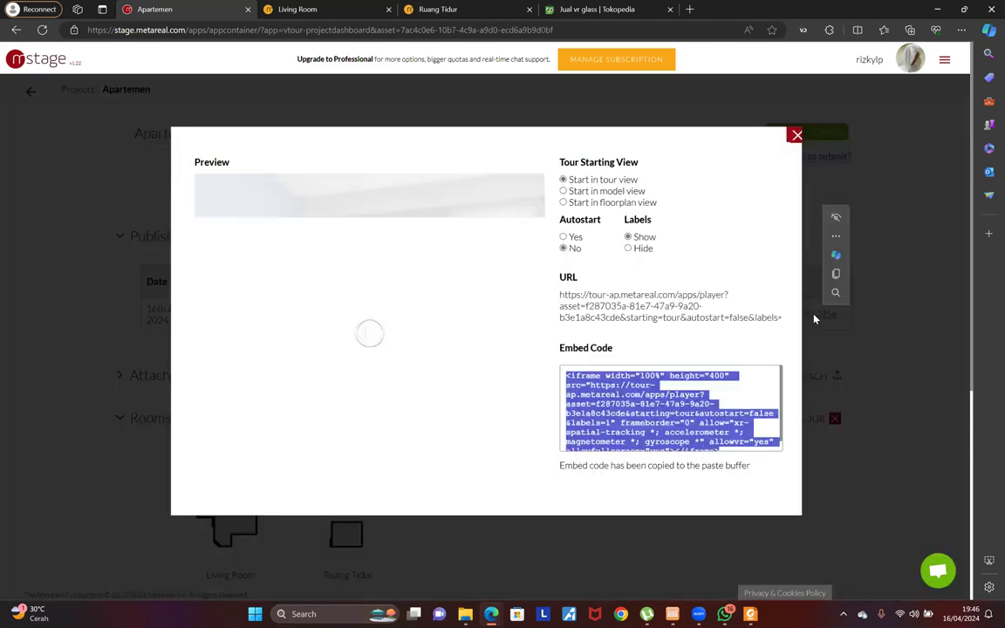
click(814, 321)
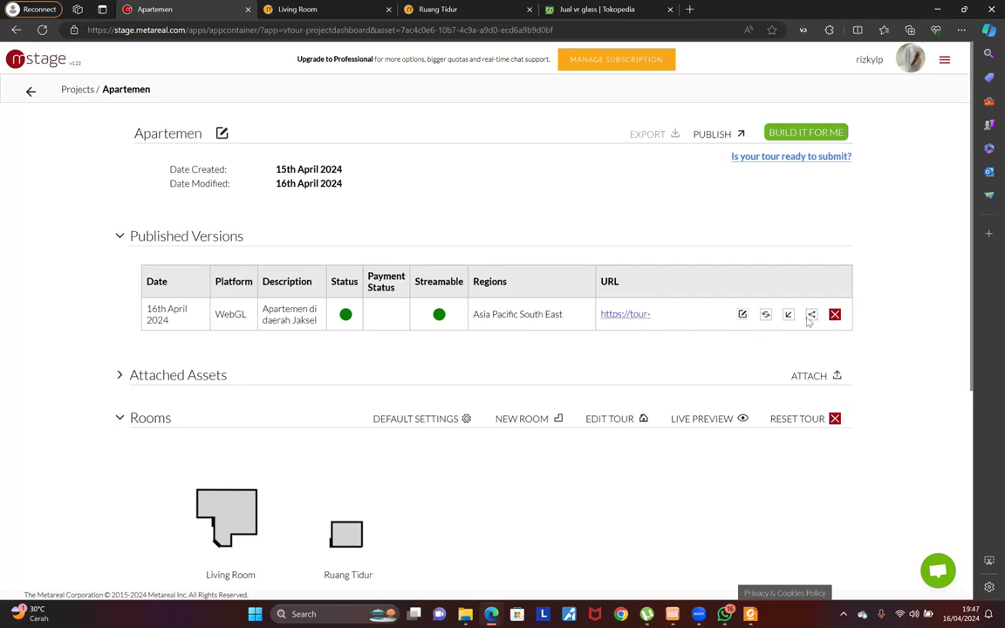
click(812, 319)
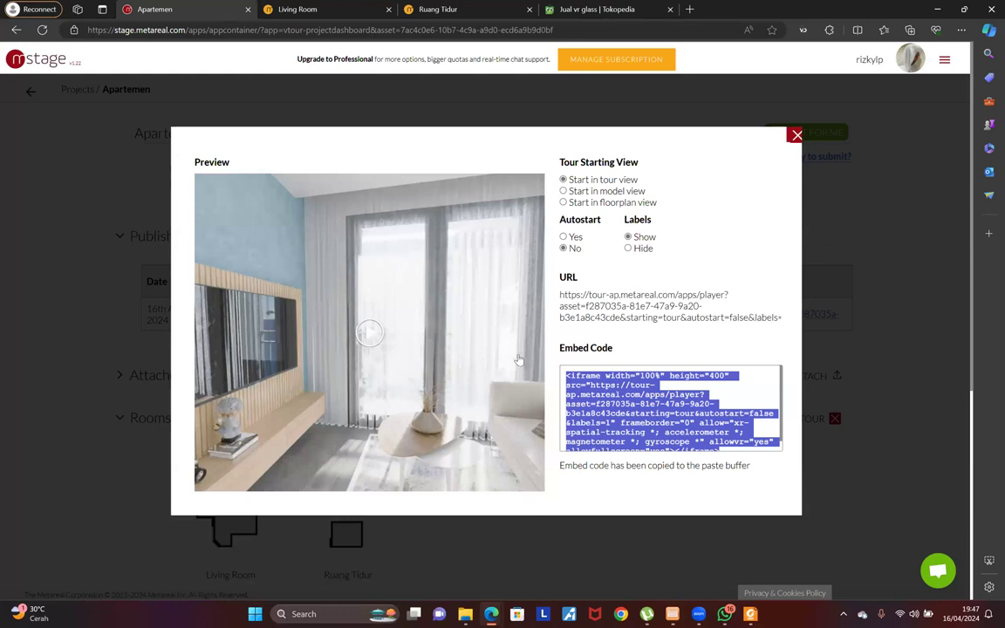
scroll(618, 395, down, 5)
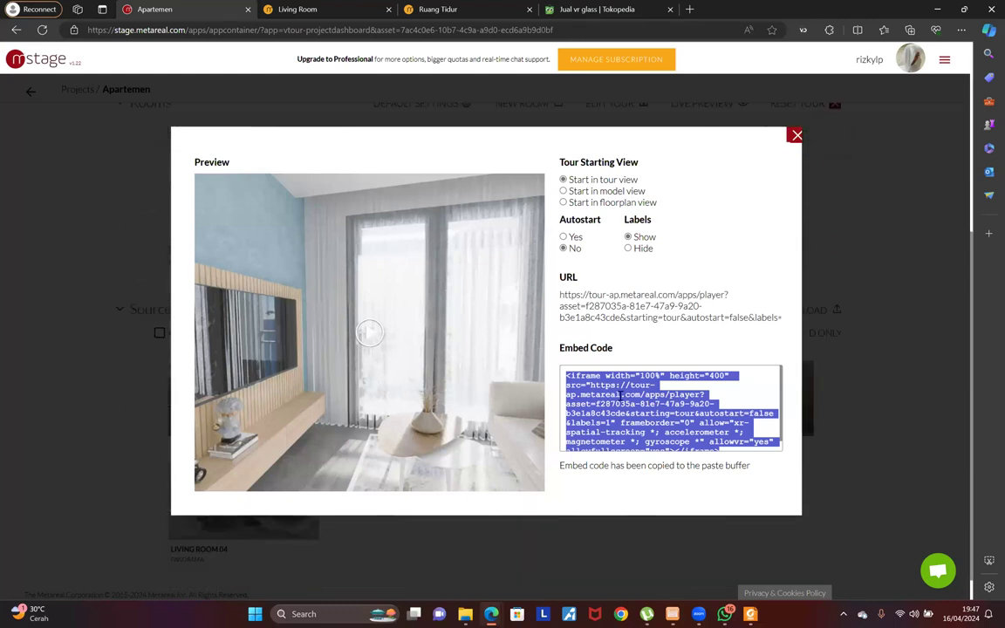
scroll(619, 395, down, 2)
scroll(624, 392, up, 1)
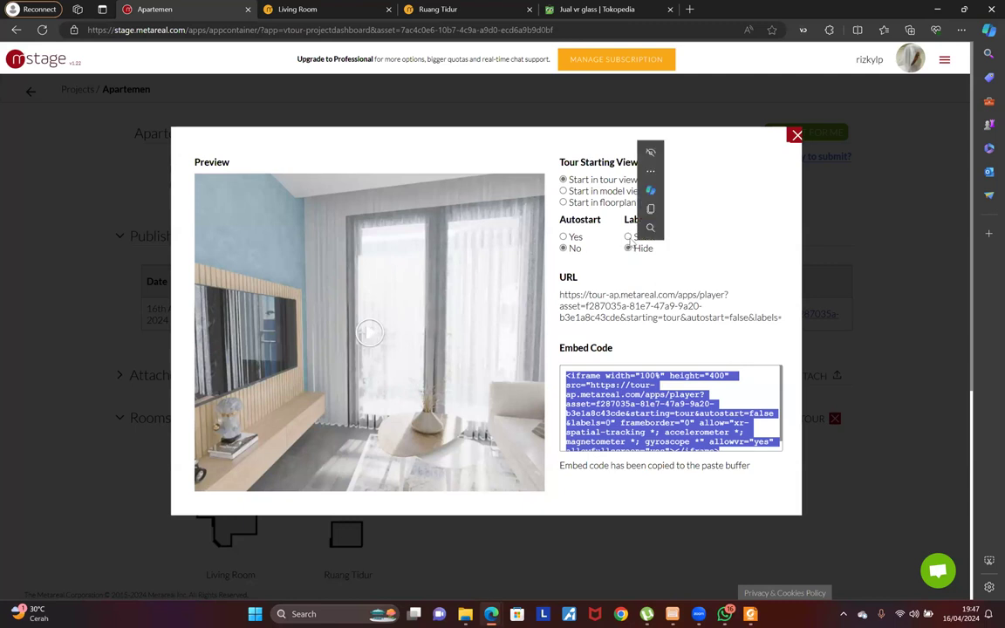
Set the embed code's Labels option to Show
click(628, 248)
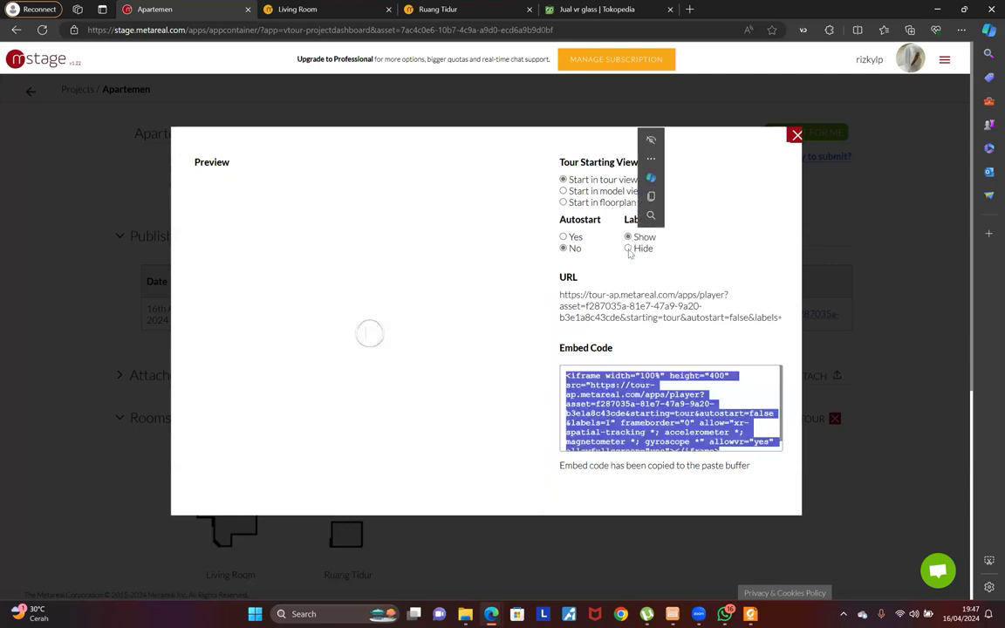
click(629, 248)
click(628, 237)
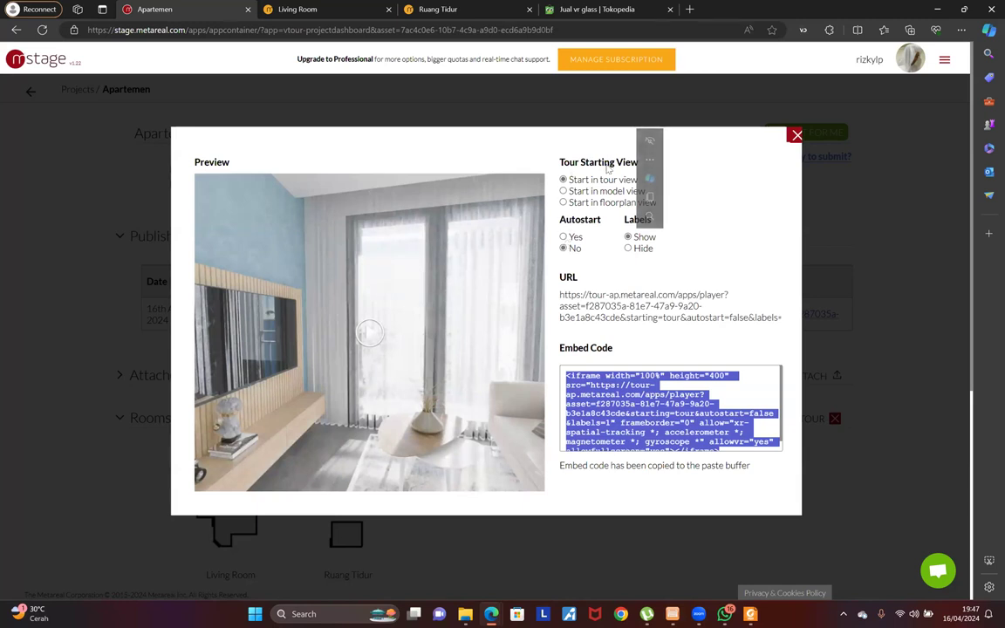
Keep the tour's starting view set to Tour view rather than Floorplan
click(729, 207)
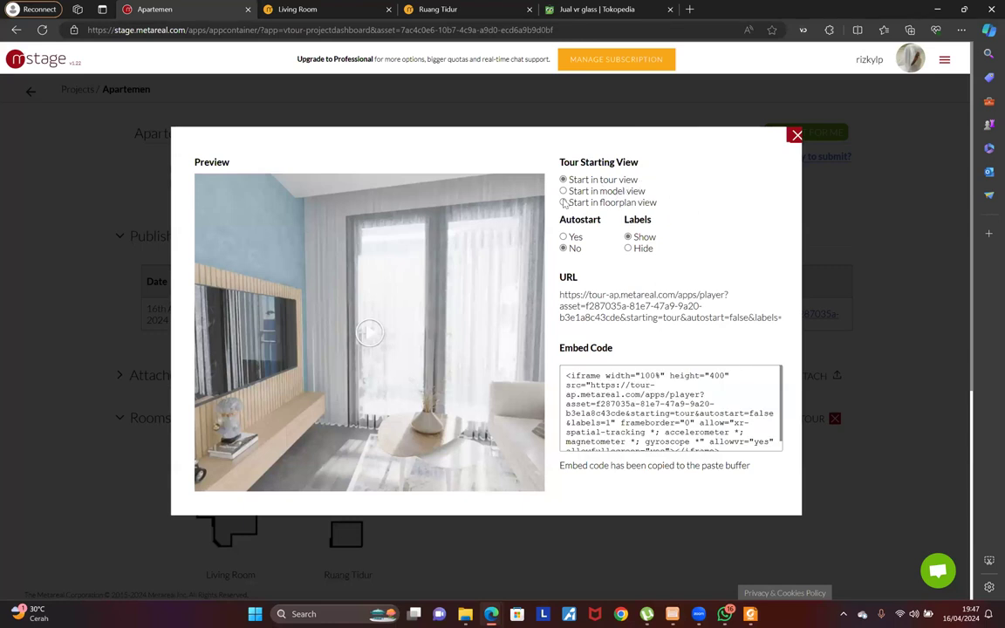
click(611, 202)
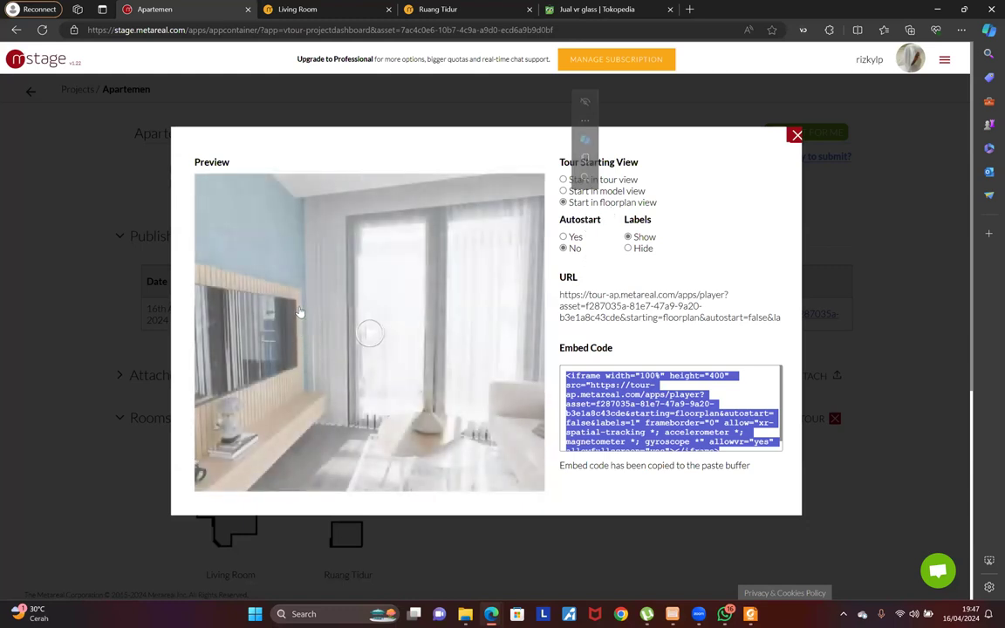
click(562, 179)
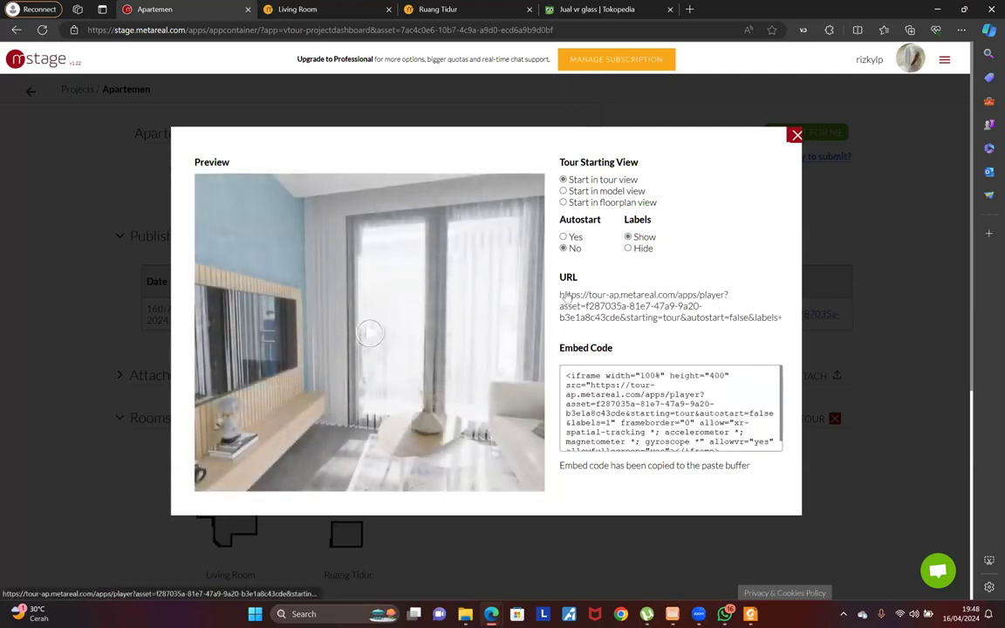
Copy the published tour link and open the tour in a new tab
drag(560, 295, 787, 330)
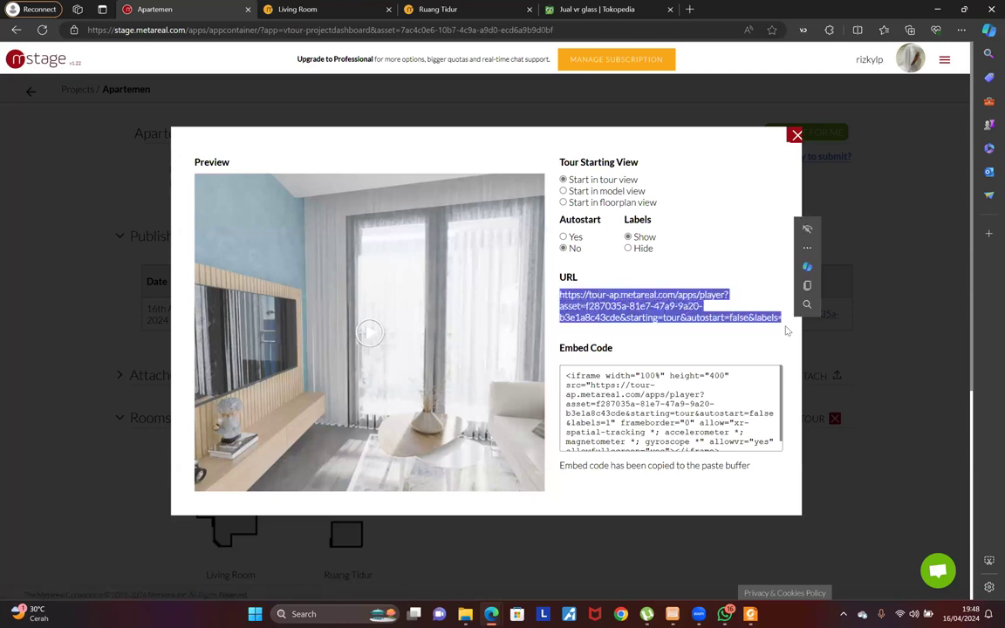
click(807, 286)
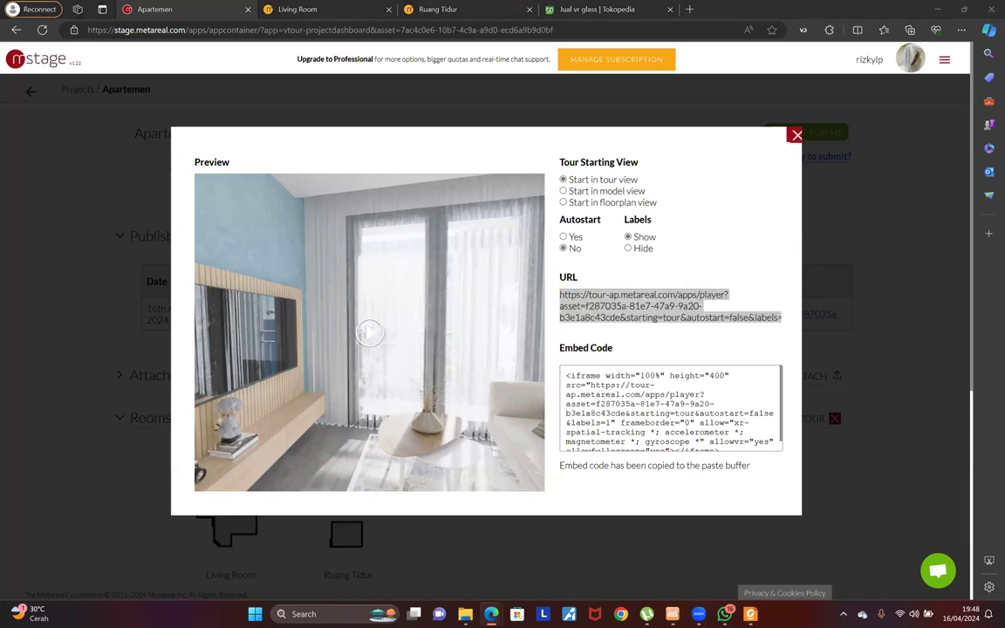
click(657, 305)
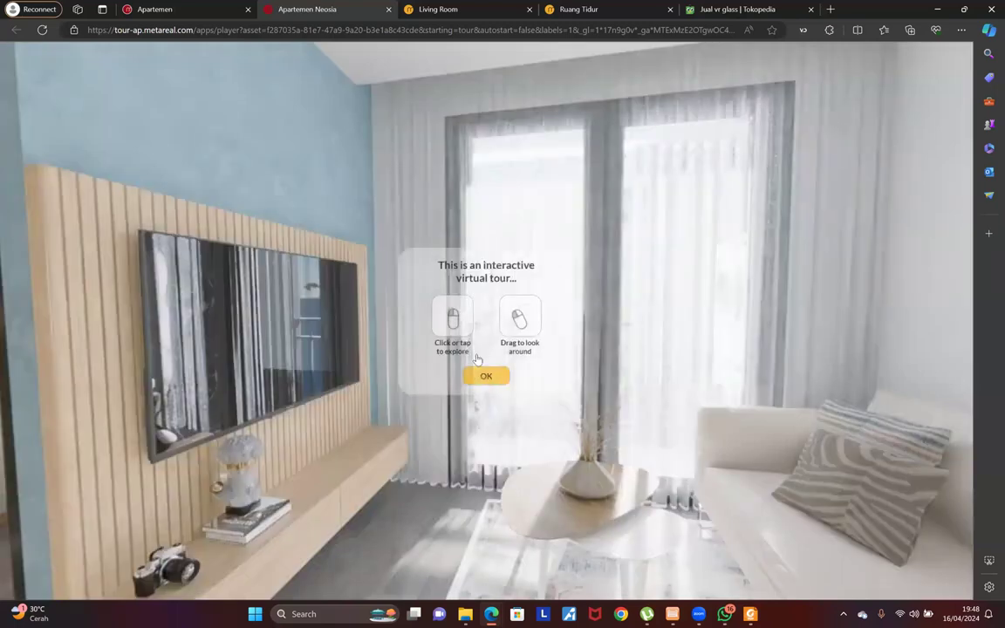
Dismiss the hint, jump to the Living Room, and look toward the painting and palm
click(484, 376)
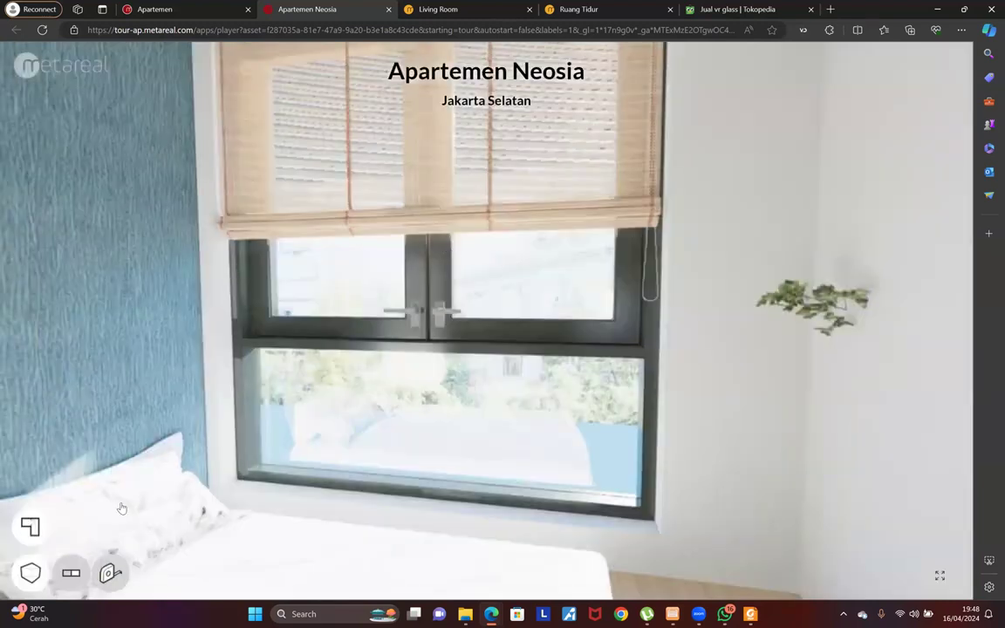
click(71, 573)
click(85, 514)
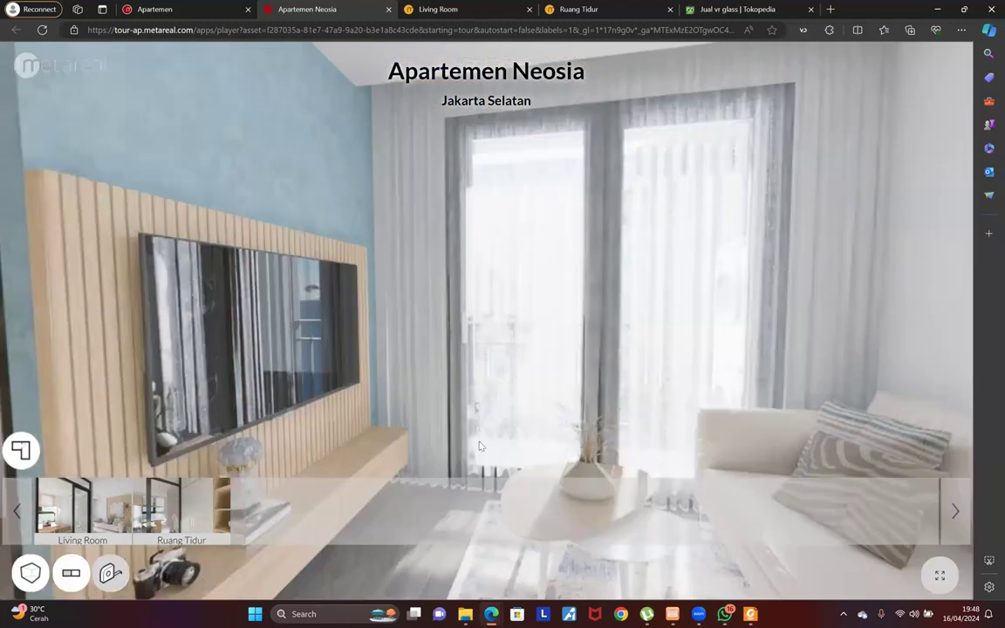
drag(478, 446, 521, 389)
drag(170, 367, 131, 369)
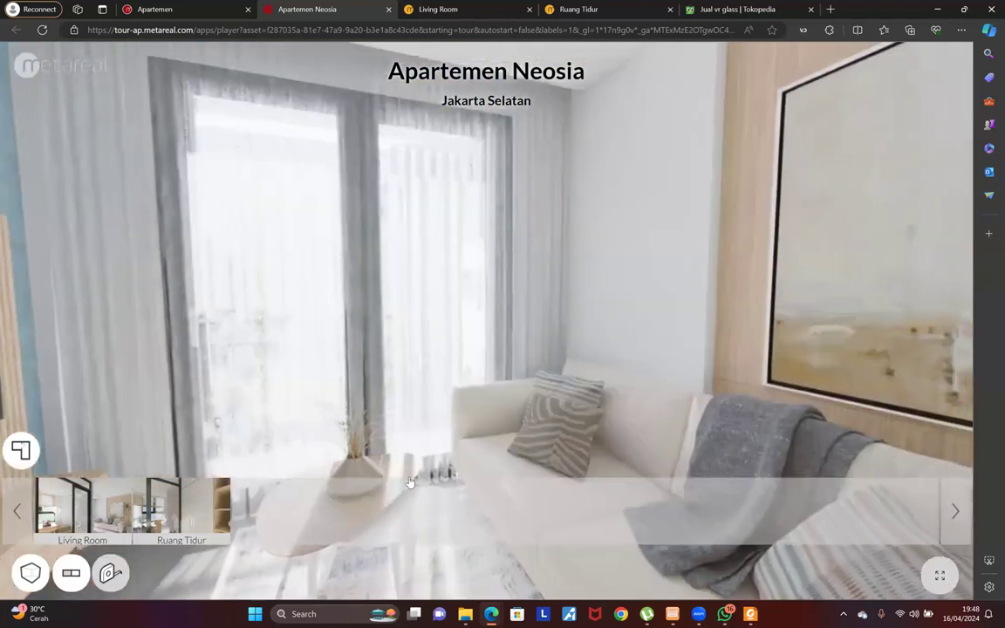
mouse_move(340, 426)
mouse_down()
mouse_move(664, 431)
mouse_move(599, 416)
mouse_move(644, 389)
mouse_move(579, 365)
mouse_move(588, 379)
mouse_move(532, 344)
mouse_up()
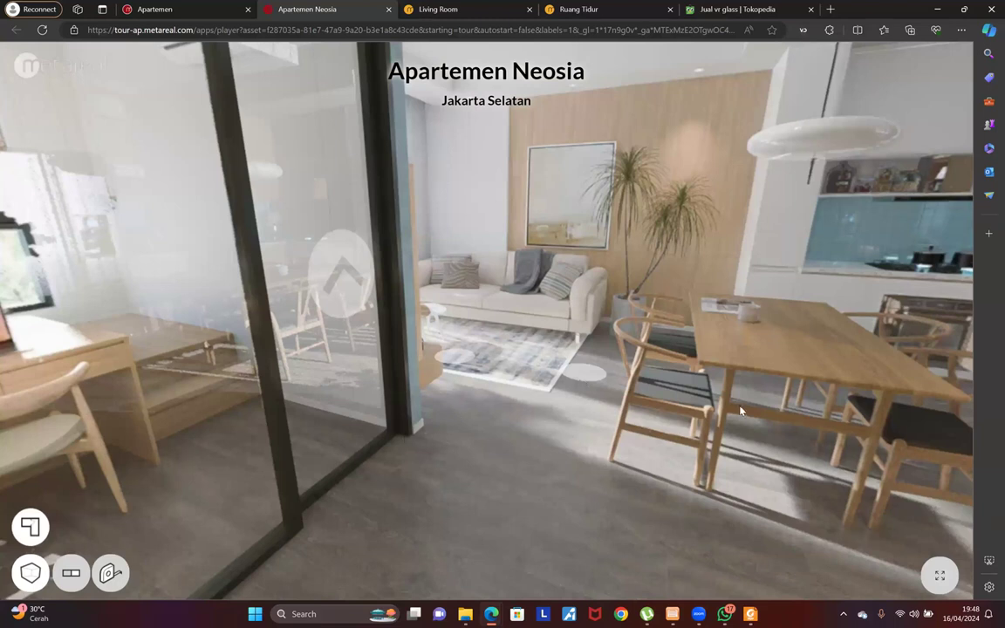
Walk past the sofa and dining table to the kitchen sink, kettle and stove
click(371, 524)
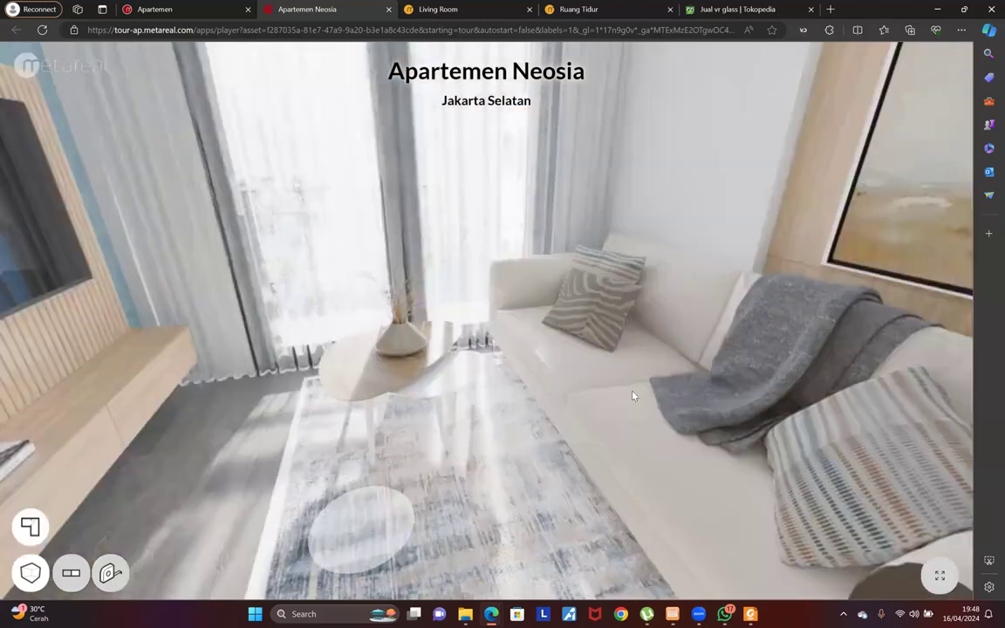
click(567, 389)
drag(495, 389, 487, 412)
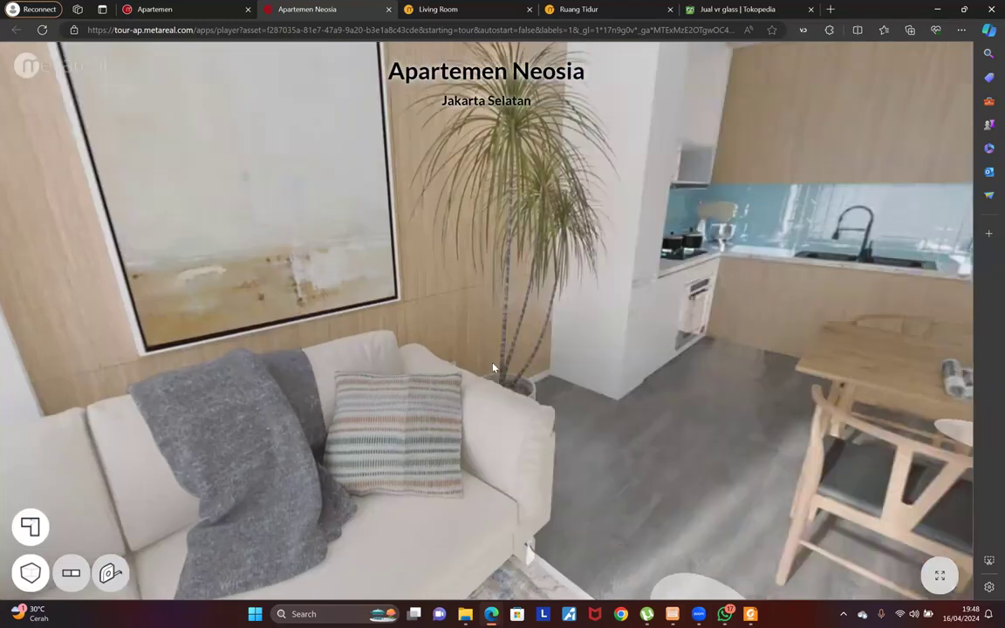
drag(490, 372, 463, 410)
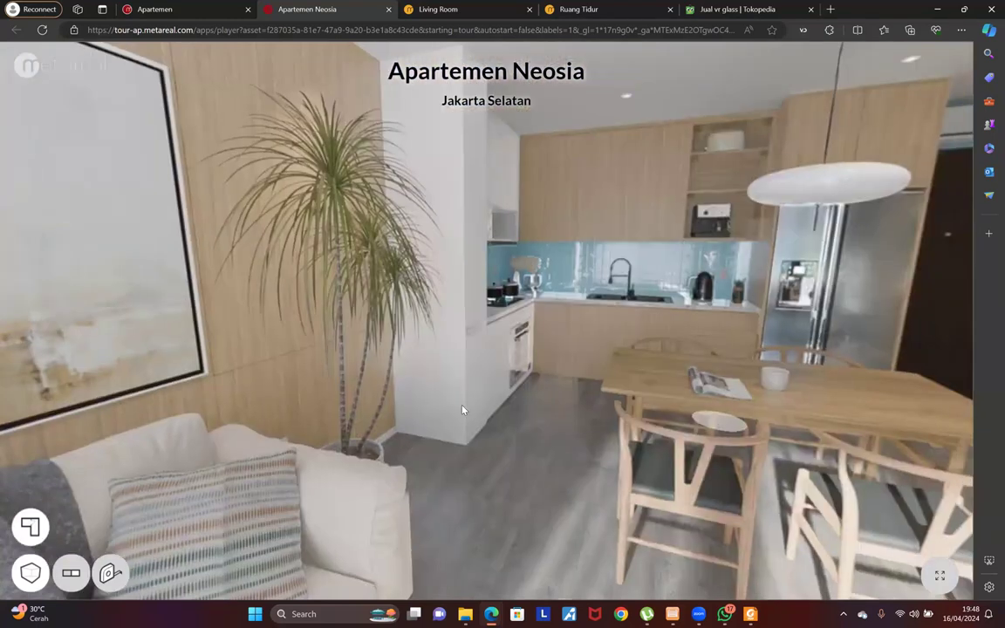
click(601, 461)
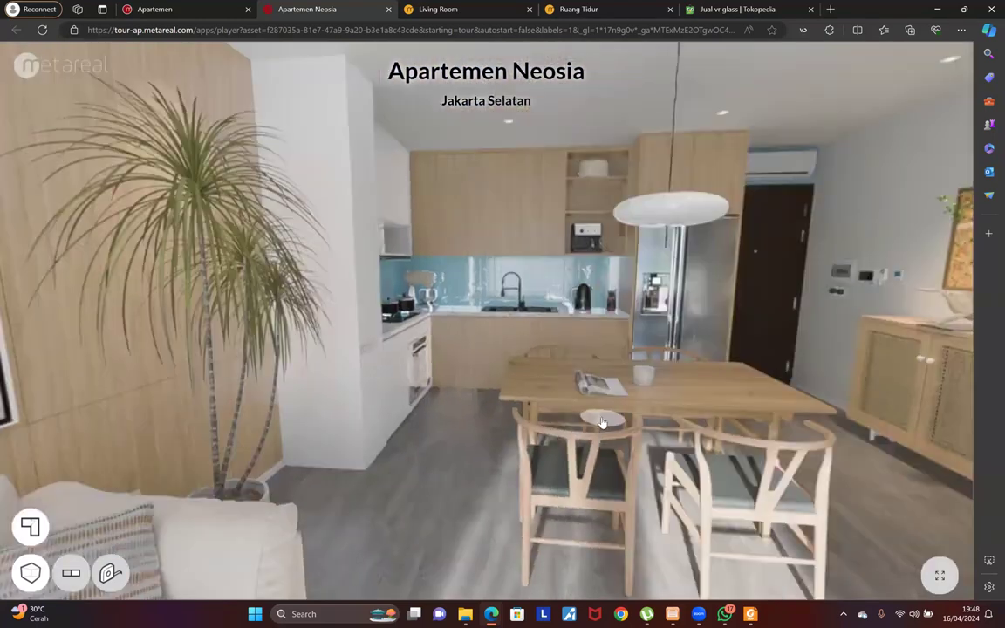
click(438, 325)
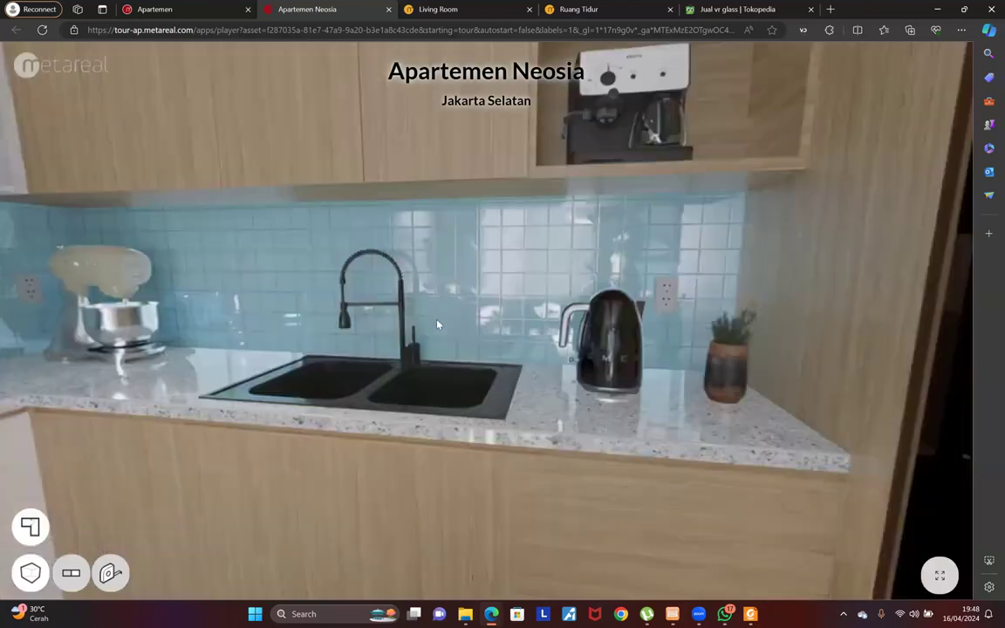
click(721, 305)
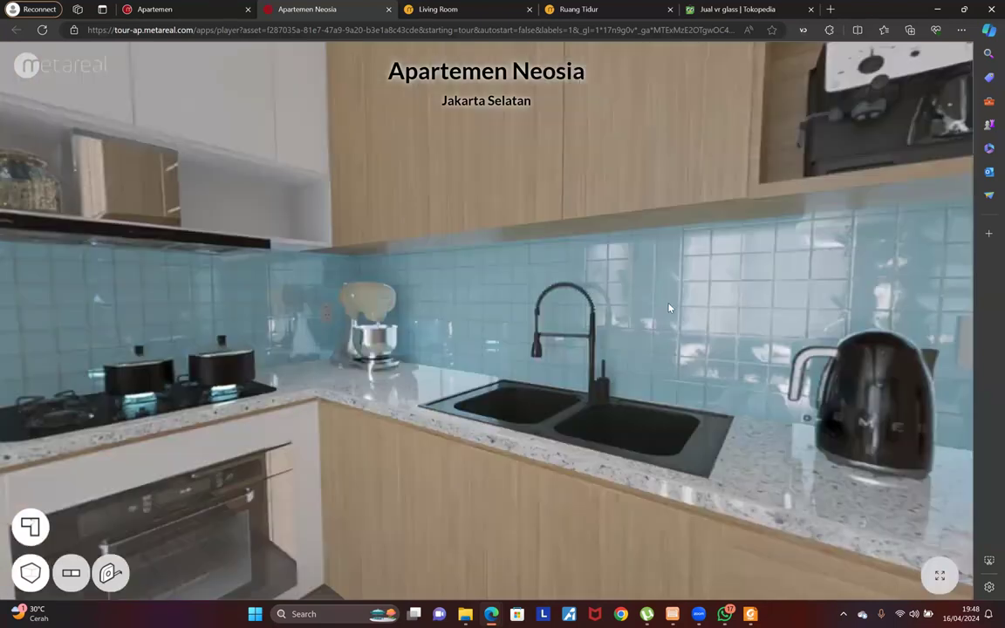
click(556, 316)
drag(295, 322, 454, 310)
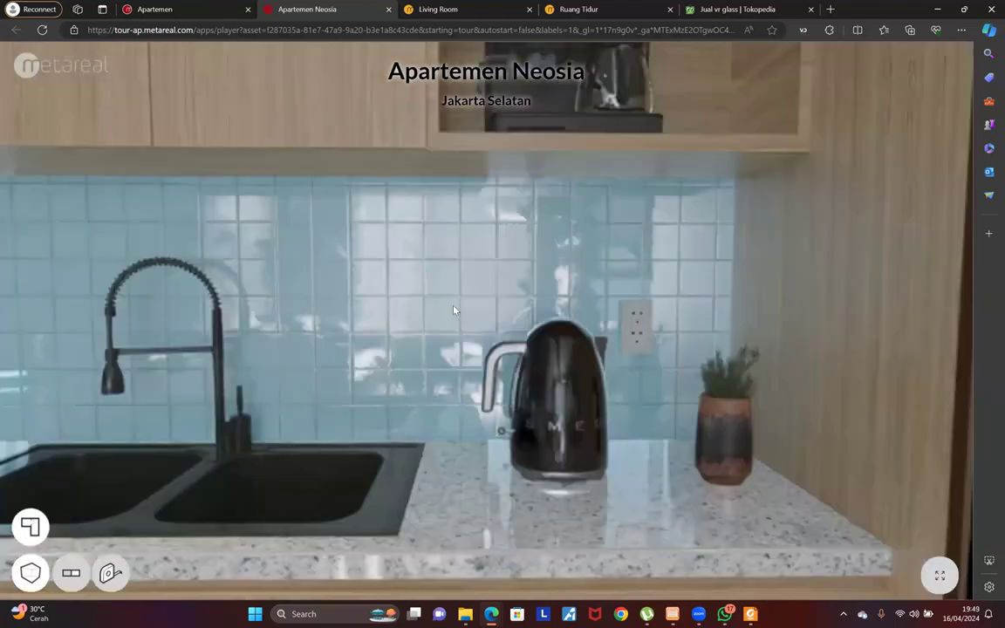
click(675, 310)
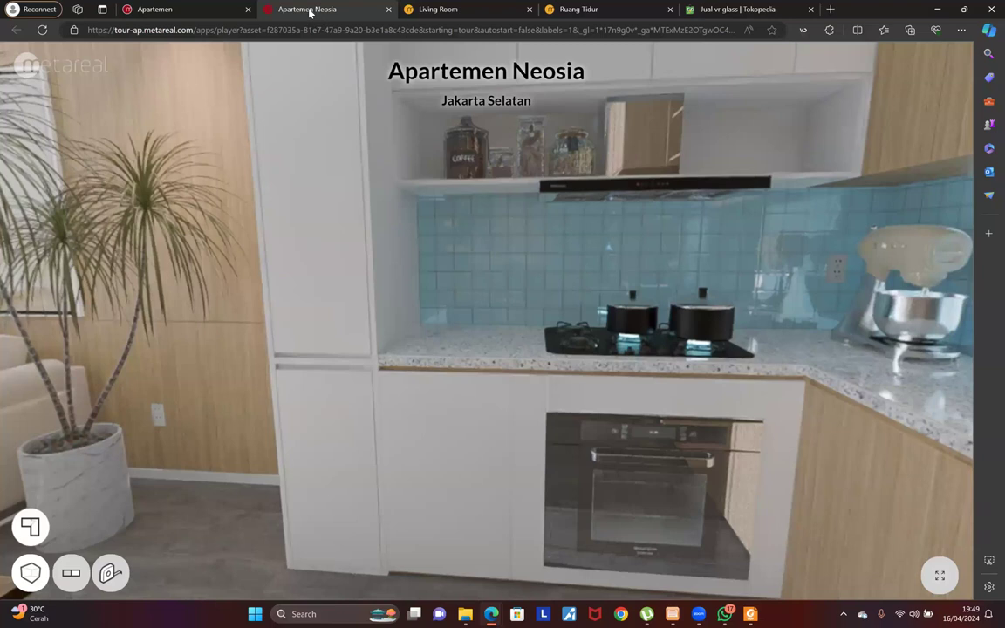
Close the tour tab and share dialog, then set the version description to 'Apartemen di Jual di Jaksel'
key(ctrl+w)
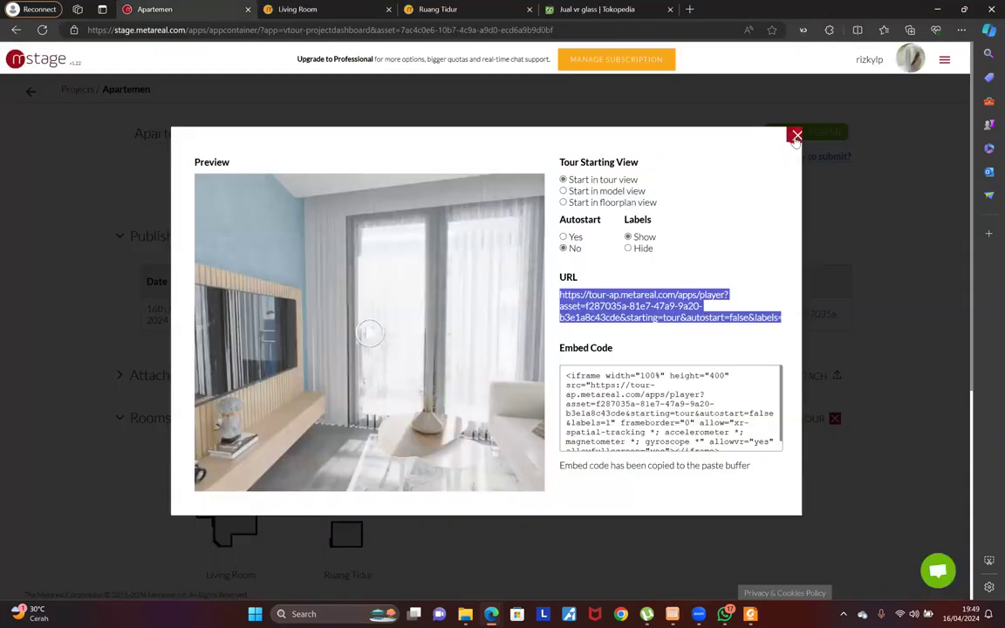
click(797, 136)
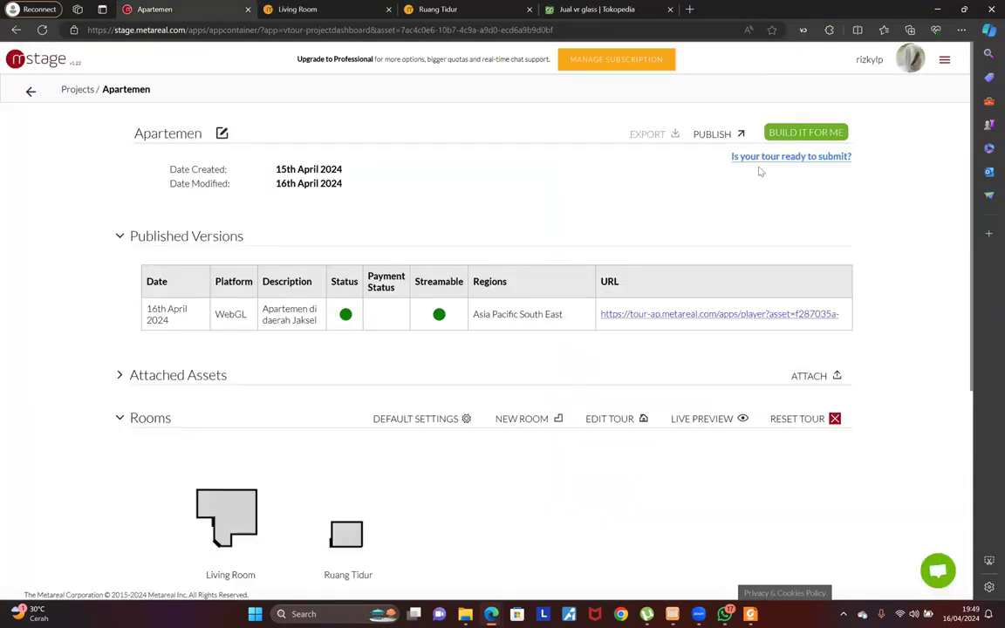
mouse_move(752, 317)
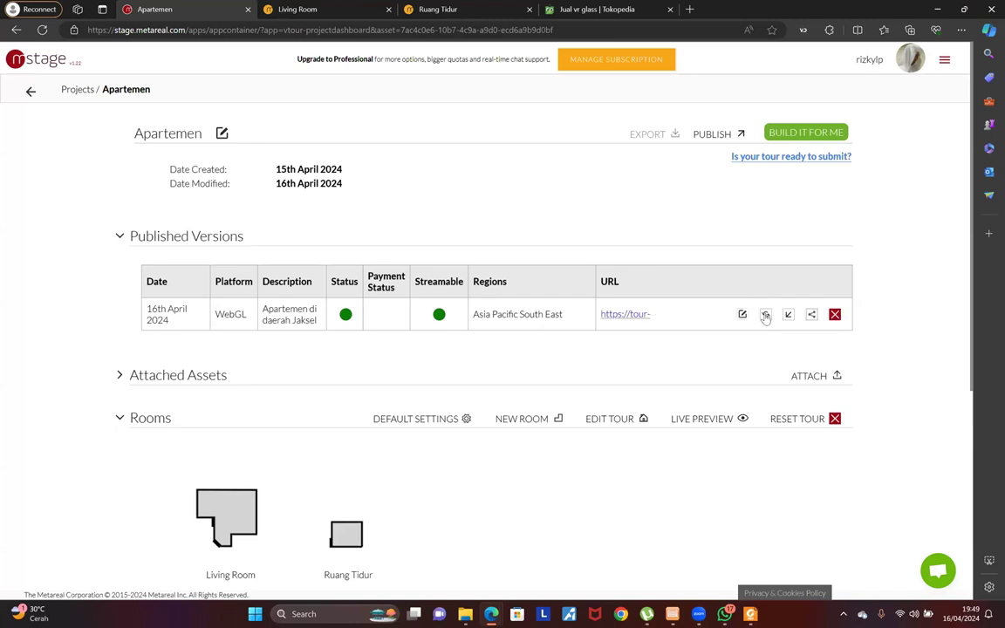
click(743, 314)
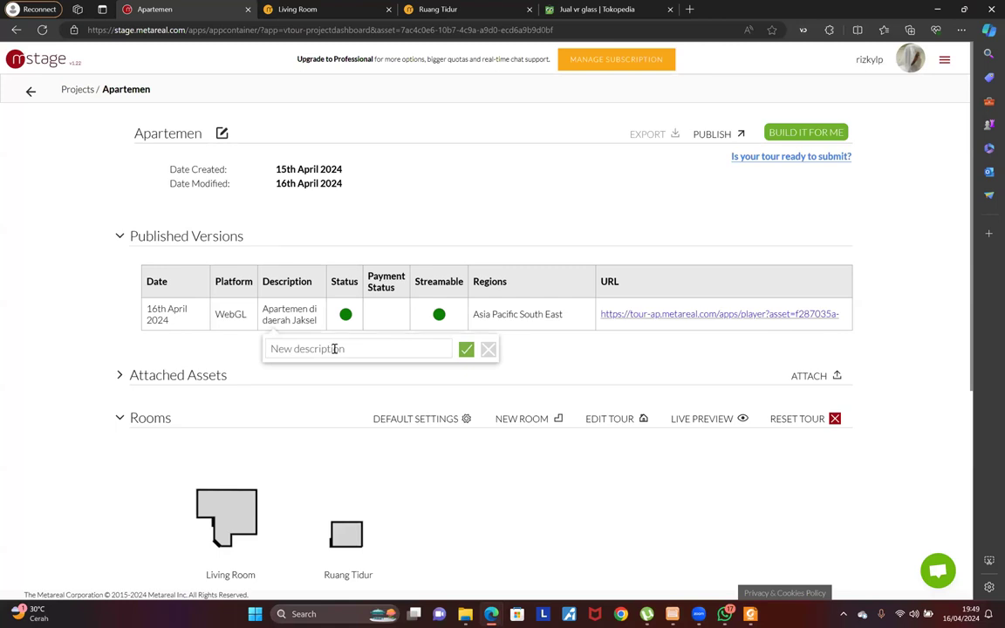
text(Apartemen di Jual di Jaksel)
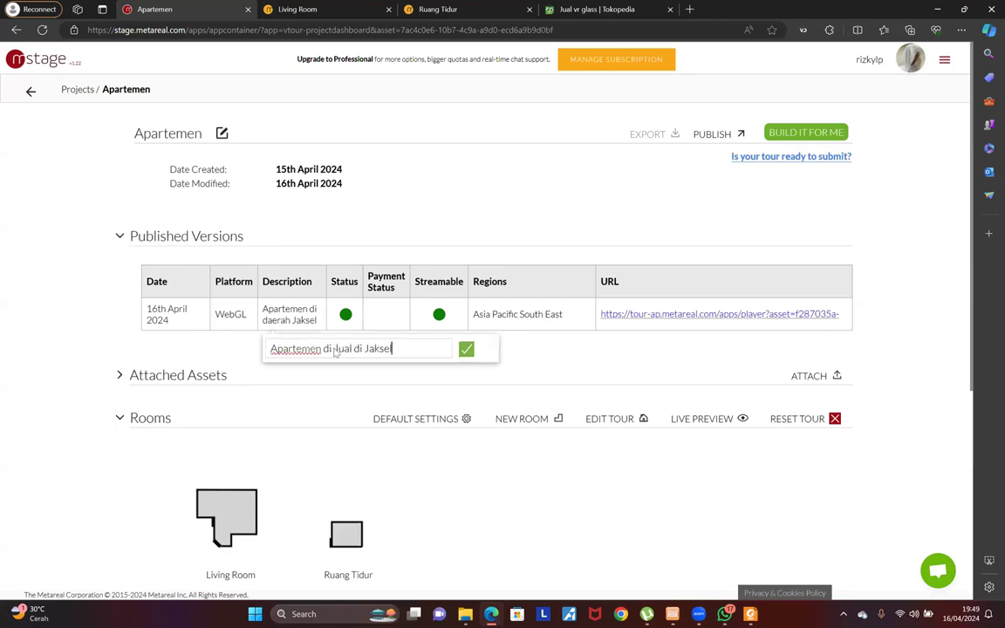
key(Return)
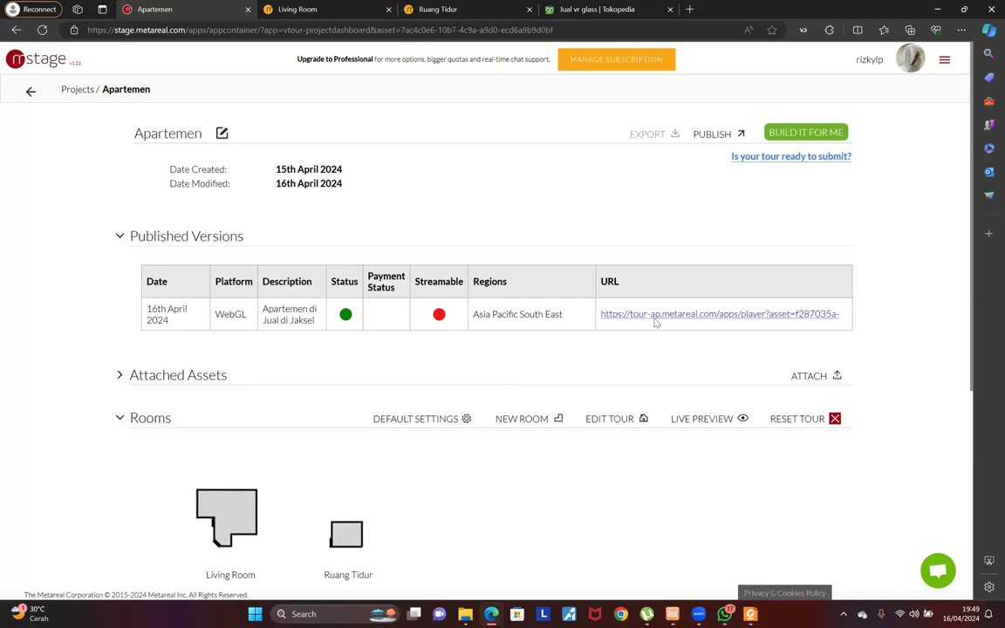
mouse_move(742, 315)
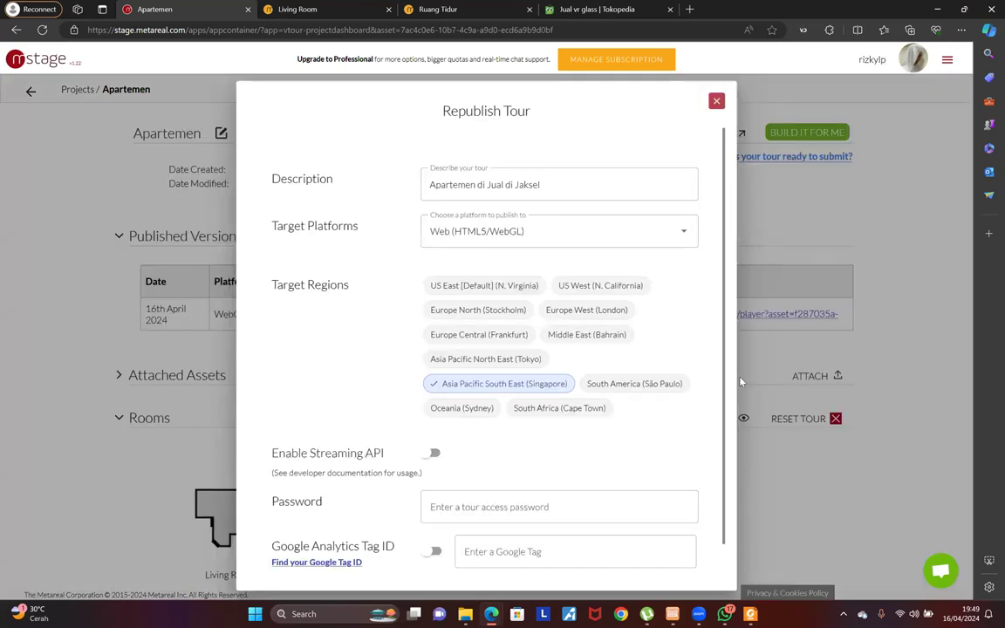
Dismiss the Republish Tour modal without republishing
click(716, 103)
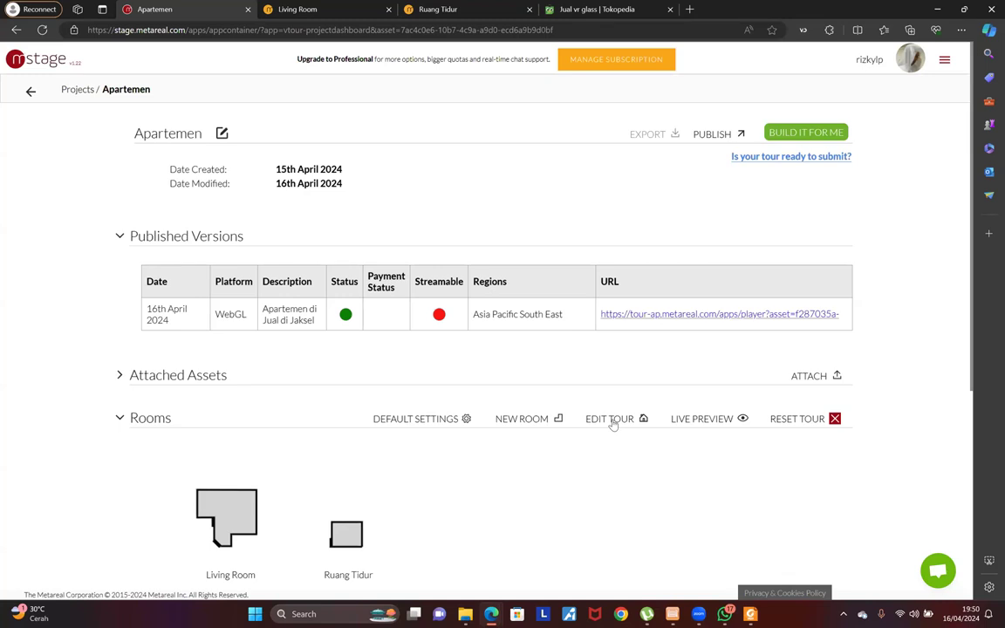
mouse_move(660, 320)
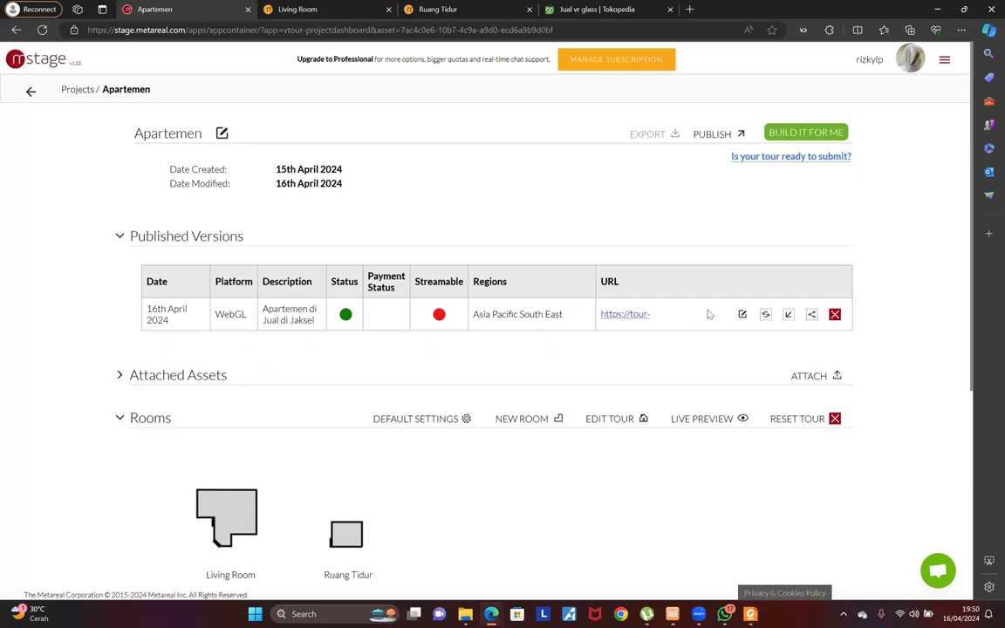
mouse_move(614, 317)
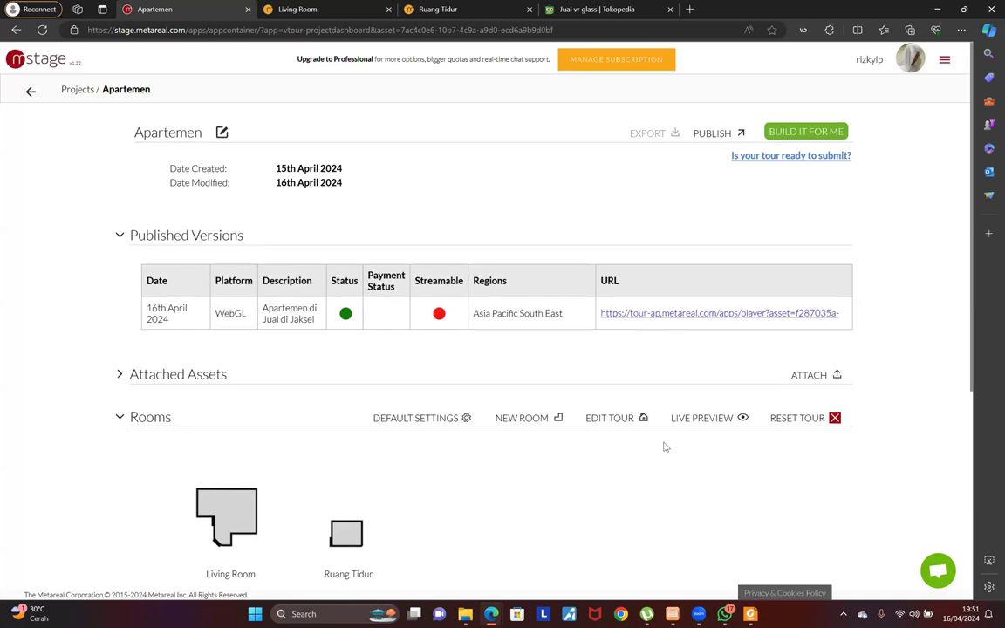
scroll(664, 444, down, 5)
scroll(664, 447, up, 5)
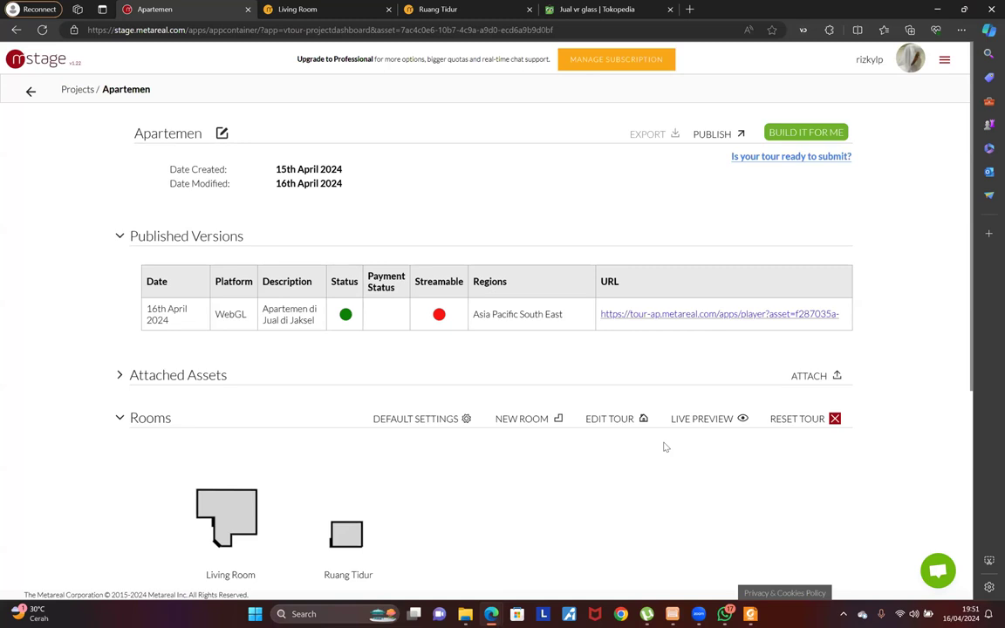
Launch the Apartemen tour's live preview, then head back to the Project Browser
click(715, 423)
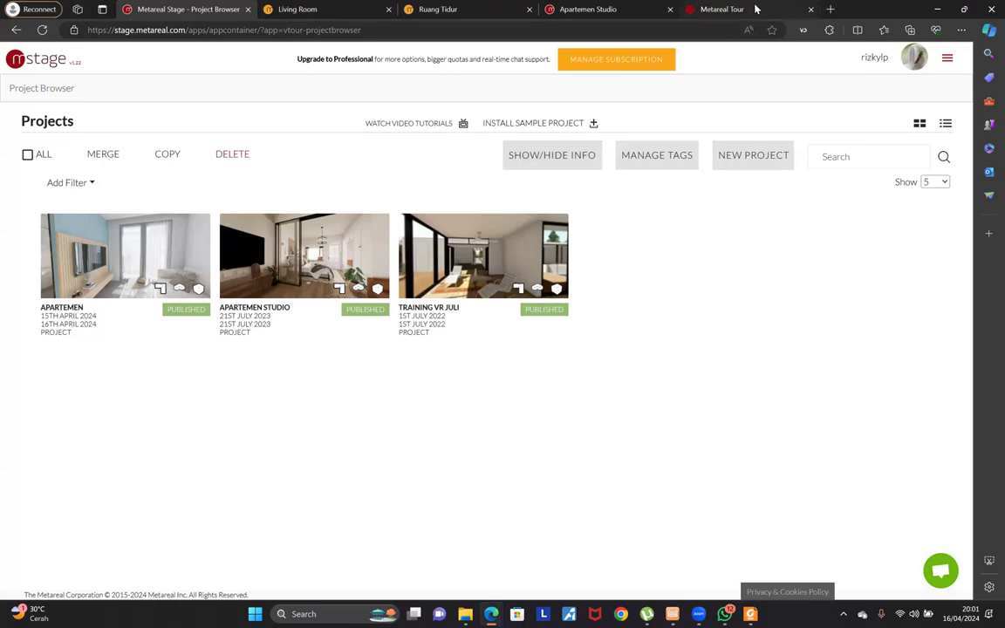
mouse_move(757, 9)
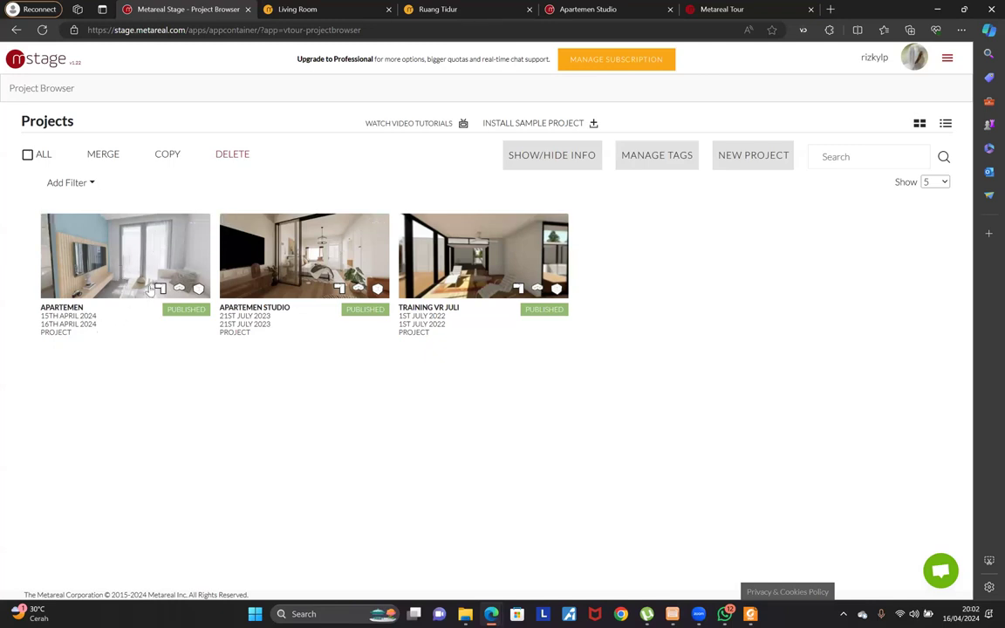
Open the Apartemen dashboard, start EDIT TOUR, then switch to the Metareal Tour player tab
click(123, 230)
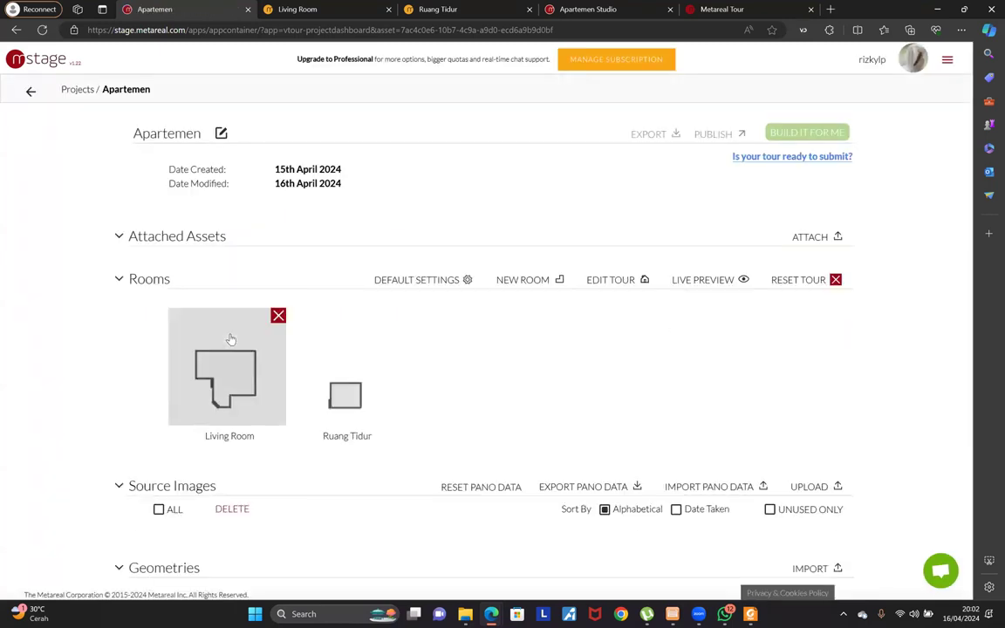
scroll(465, 377, down, 5)
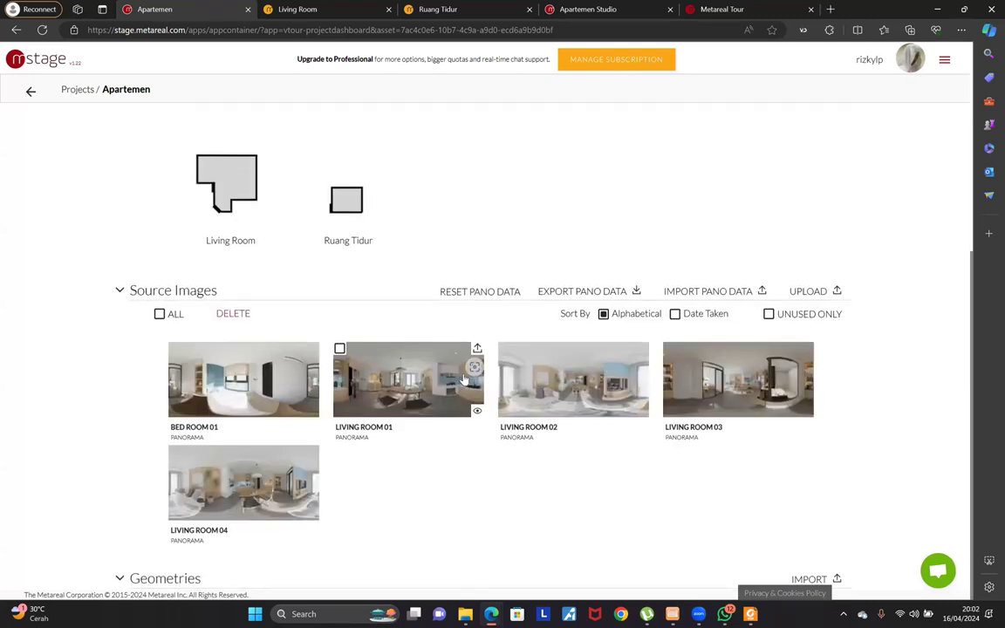
scroll(465, 379, up, 2)
scroll(465, 379, up, 3)
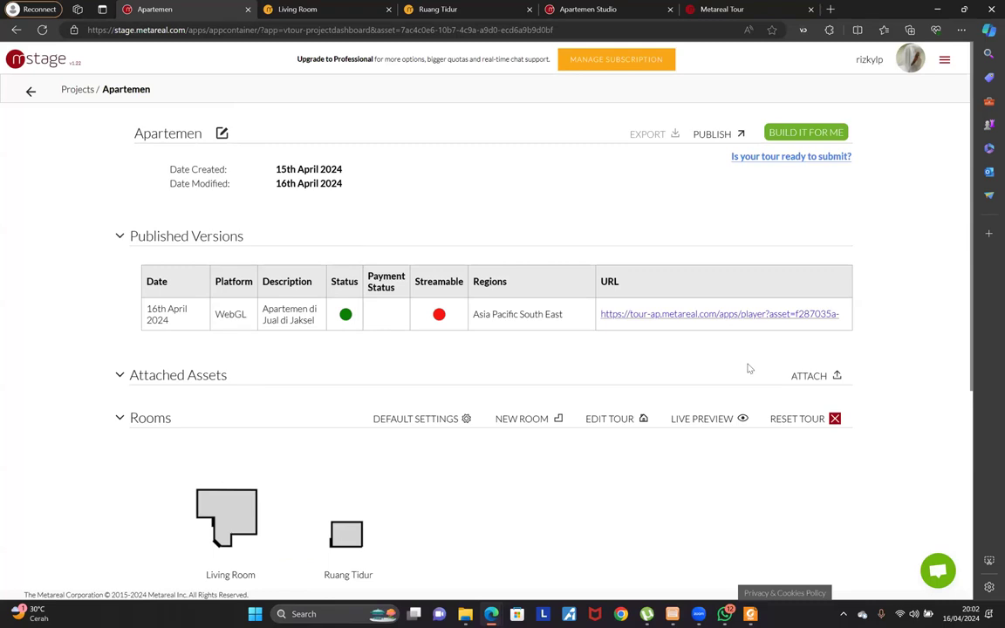
click(609, 420)
right_click(609, 420)
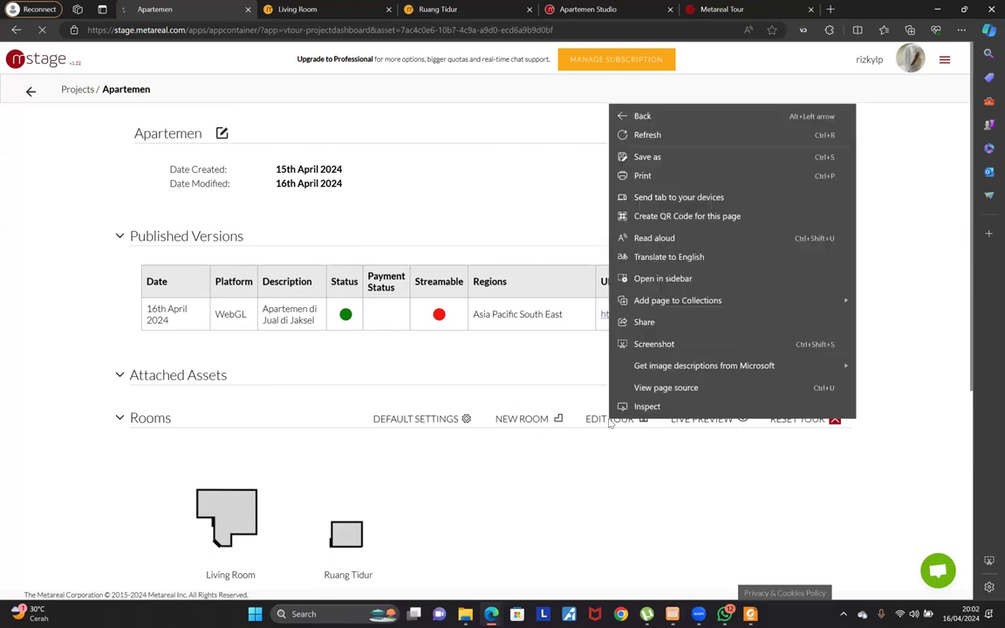
click(521, 150)
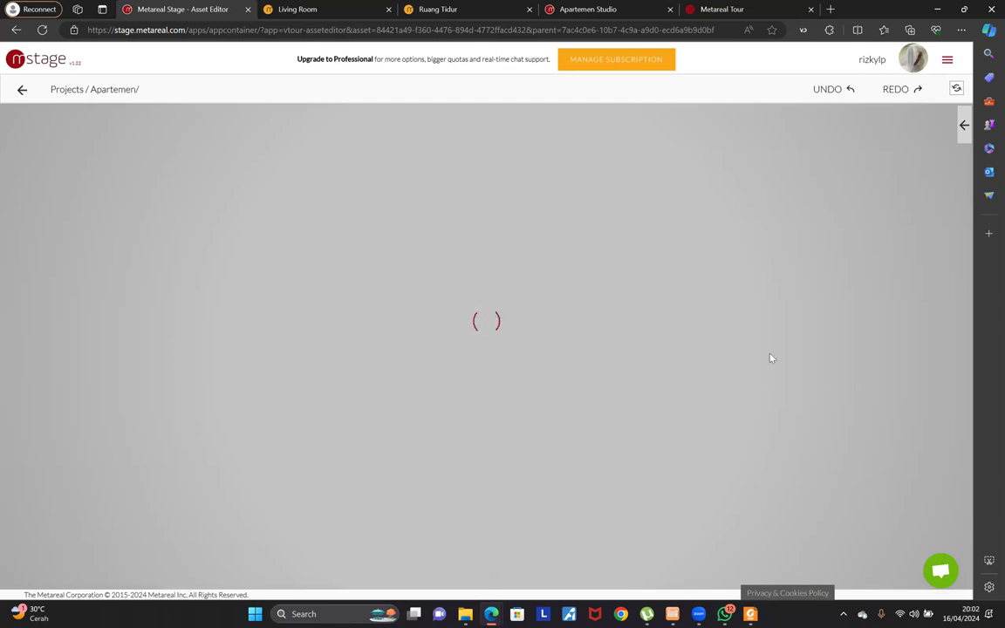
click(724, 10)
Look around the bedroom, moving to the viewpoint near the bedroom door
drag(765, 319, 158, 402)
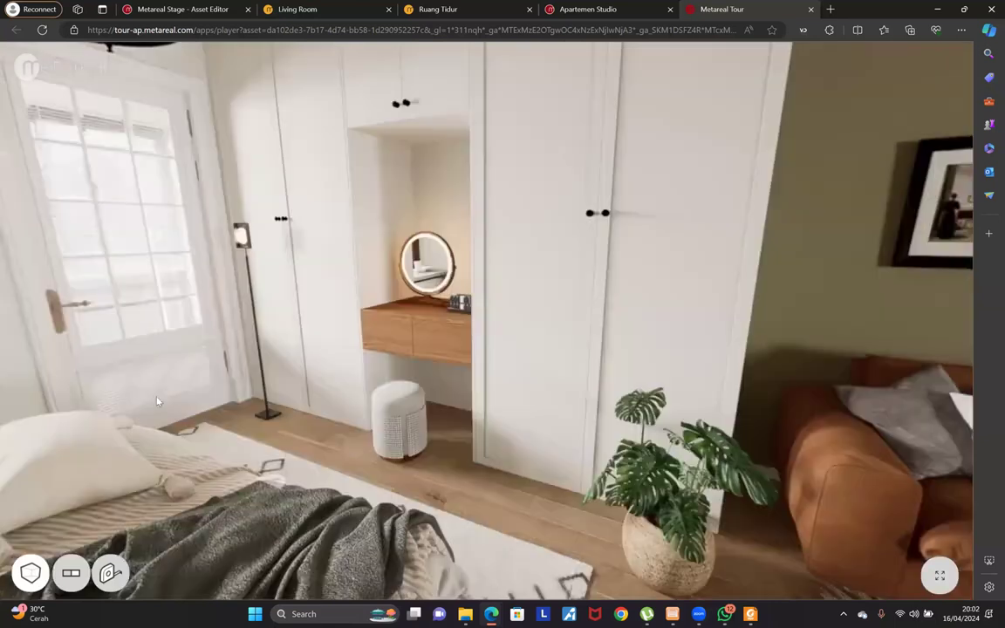
drag(561, 359, 672, 360)
drag(134, 359, 617, 361)
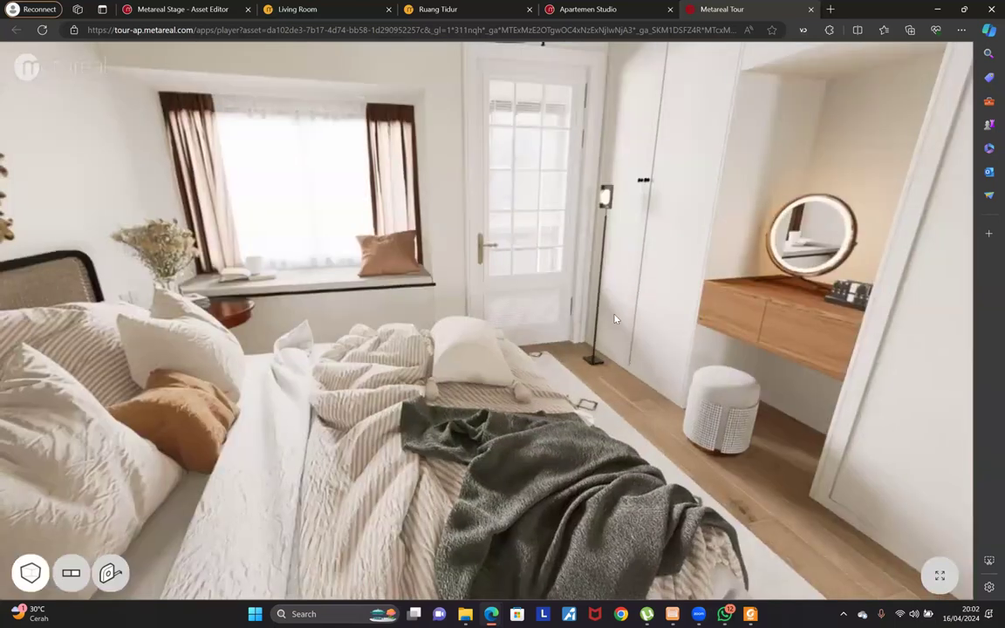
click(433, 316)
drag(327, 424, 21, 534)
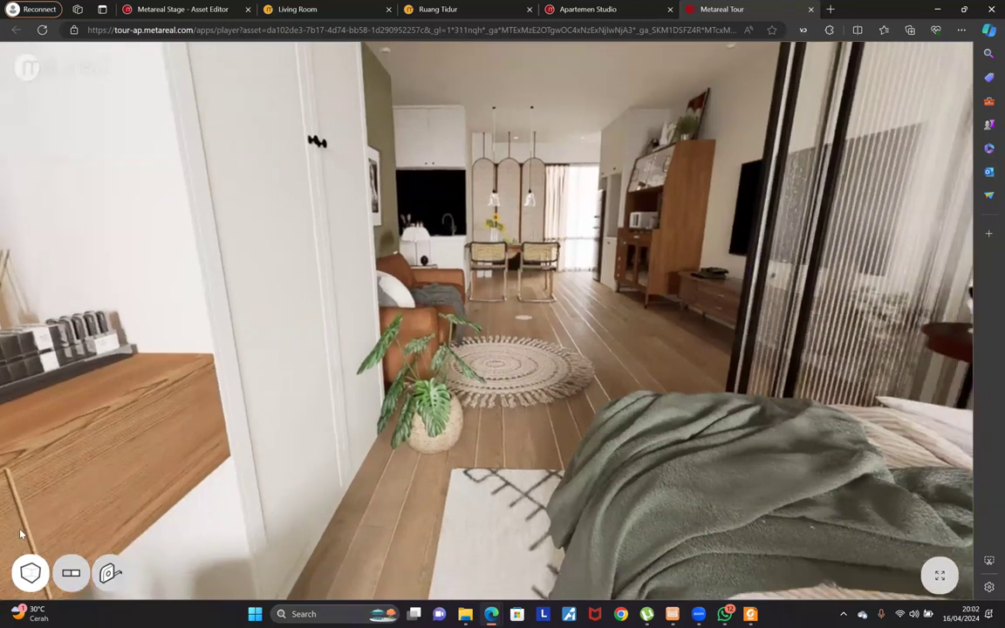
drag(361, 516, 339, 516)
drag(502, 475, 348, 484)
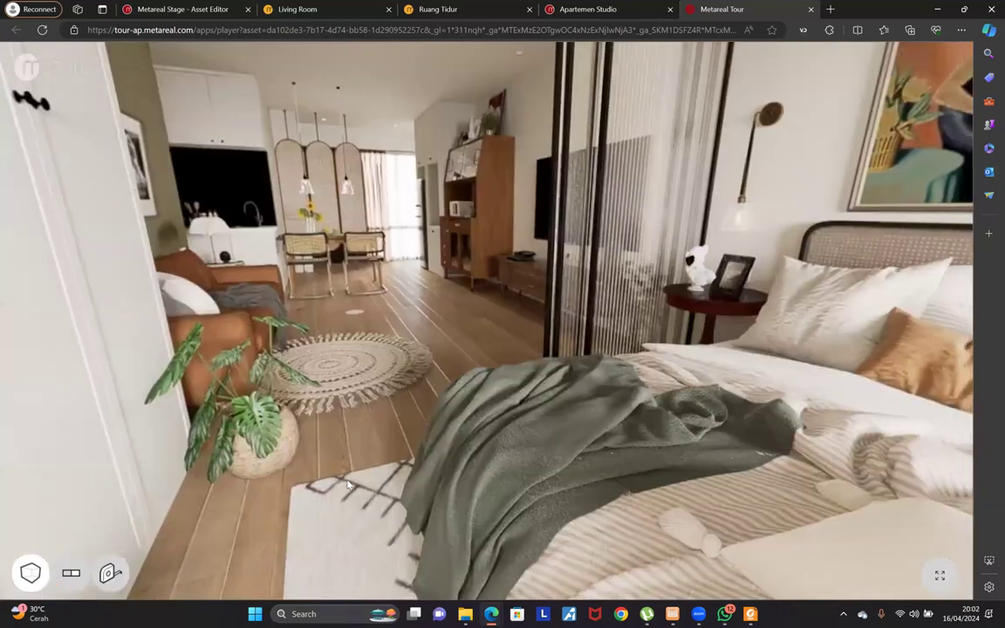
Move through the dining table and fridge viewpoints into the living area, then return to the editor
click(316, 434)
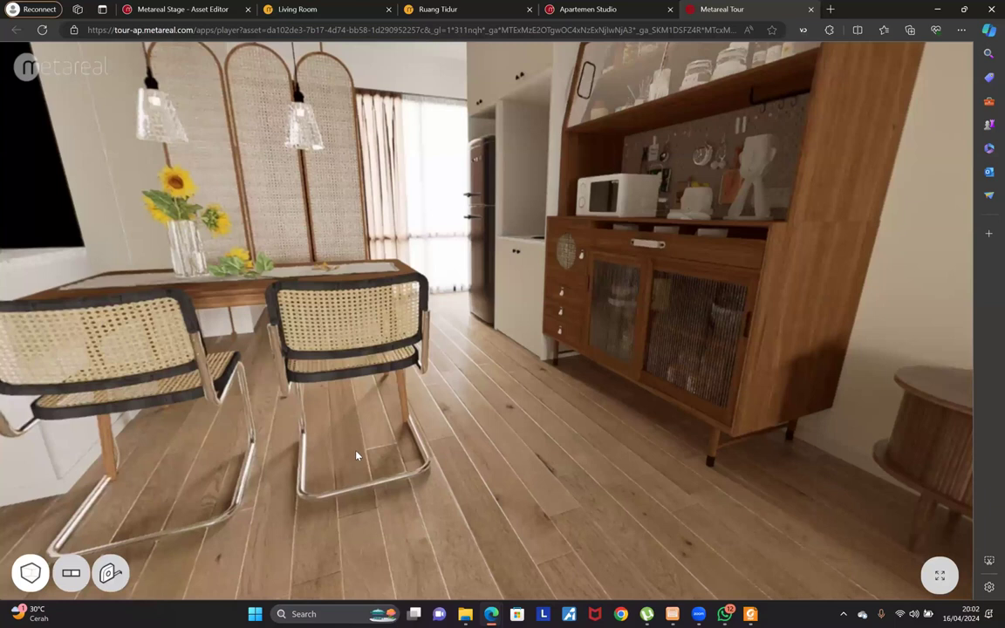
click(517, 371)
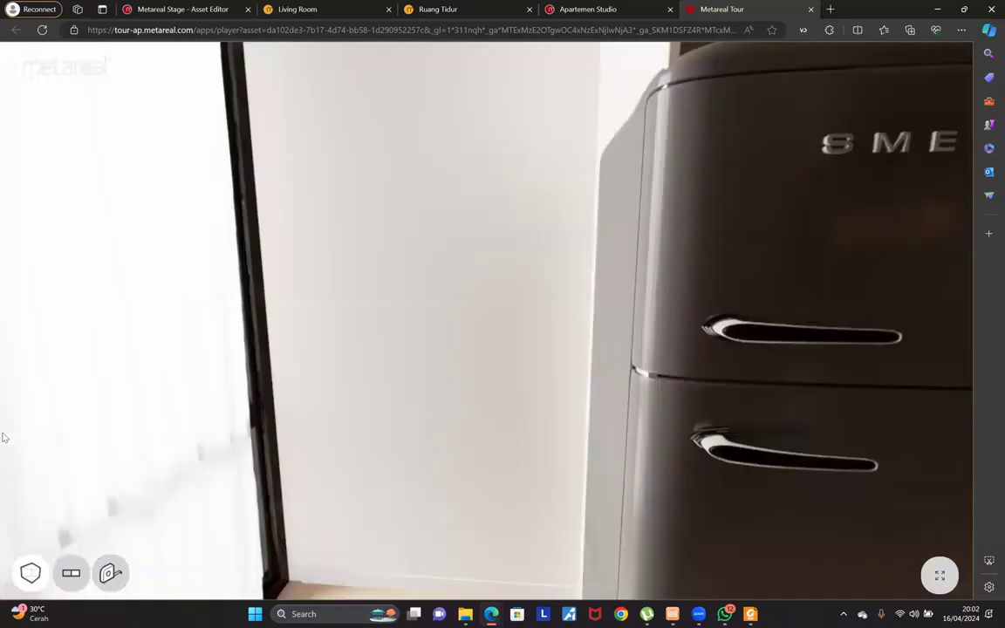
click(609, 390)
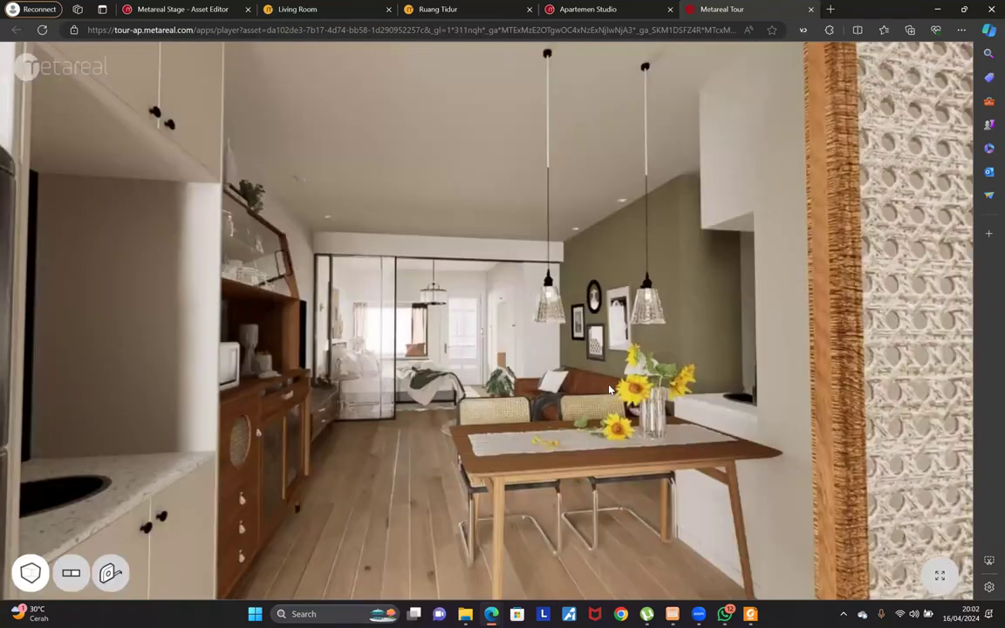
click(505, 346)
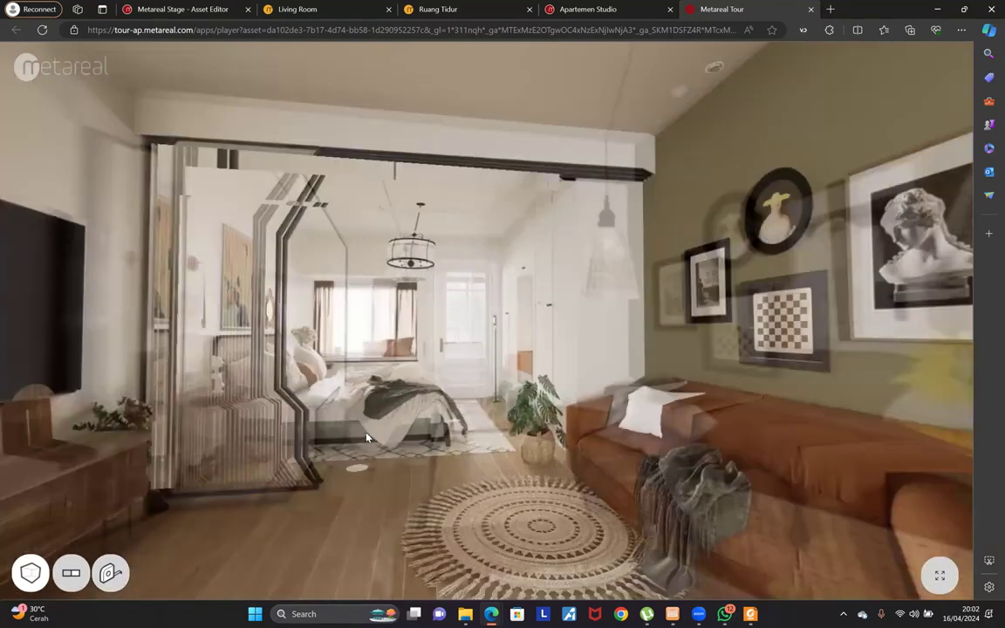
click(184, 10)
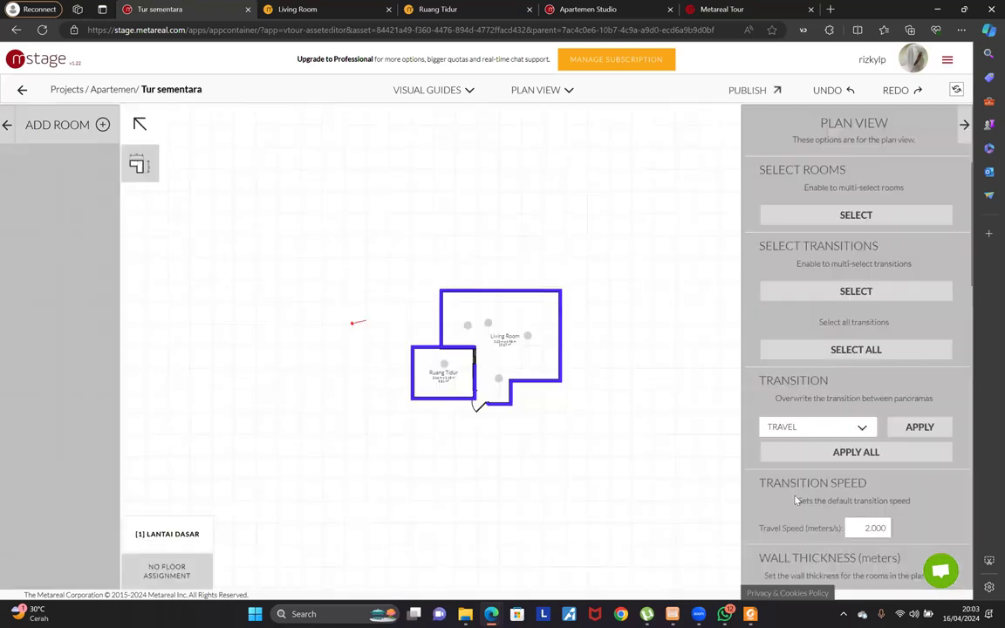
Scroll through the Plan View panel's floor plan settings
scroll(796, 499, down, 10)
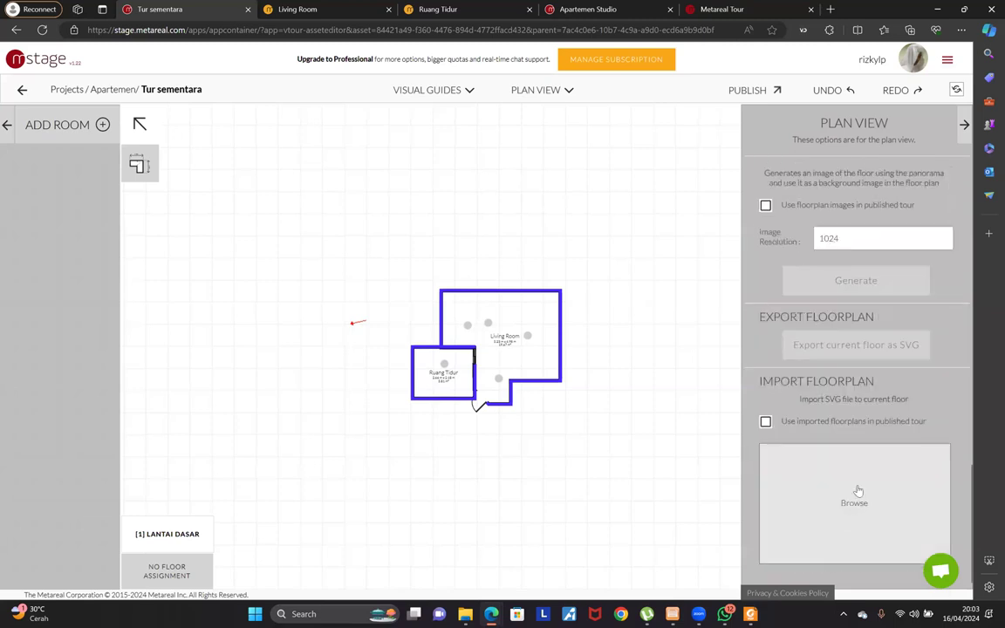
scroll(847, 549, up, 1)
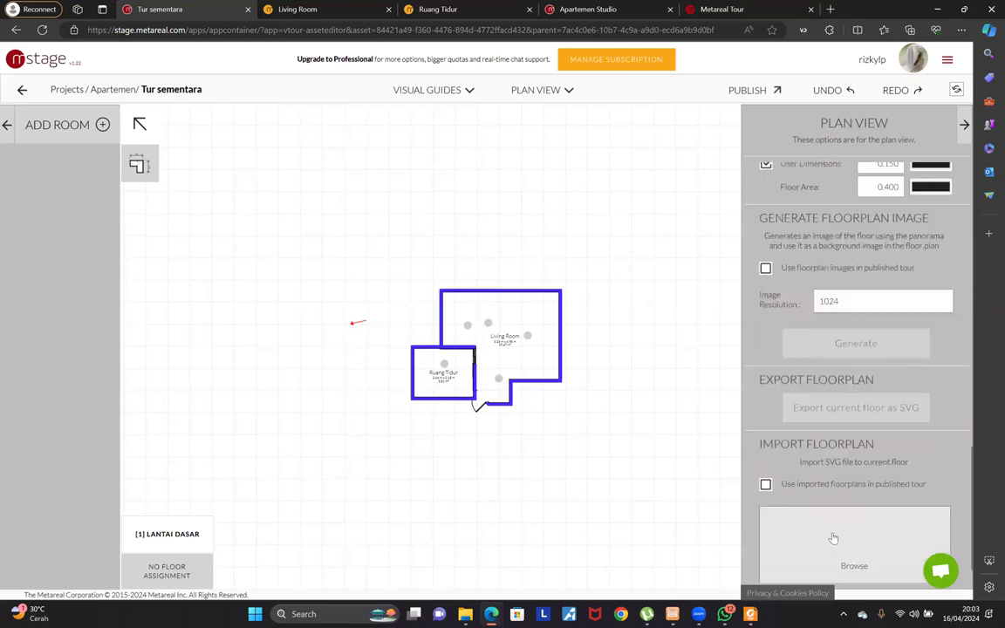
scroll(832, 538, down, 1)
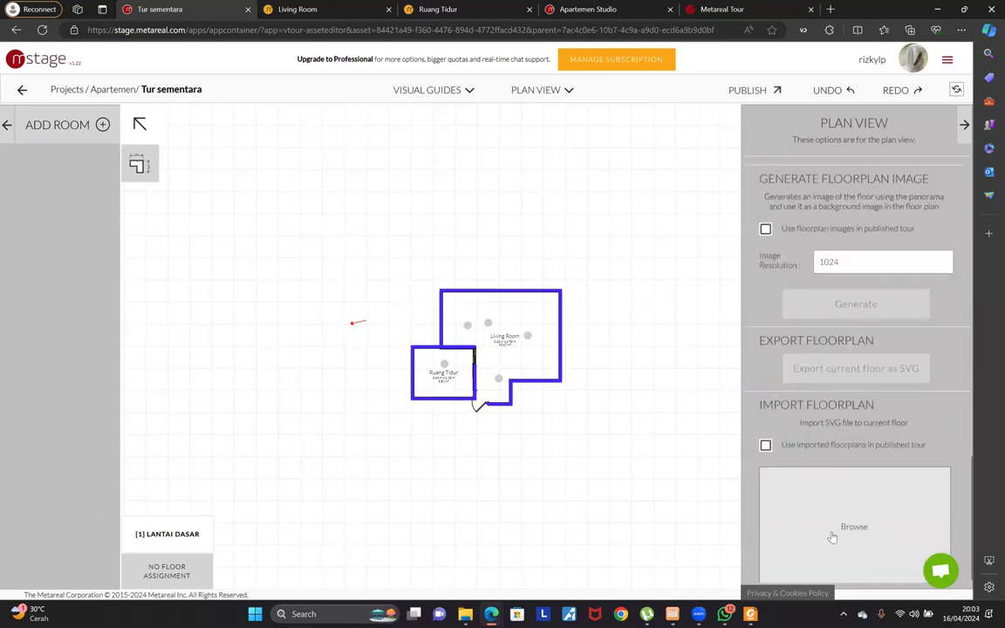
scroll(833, 539, down, 1)
scroll(833, 538, up, 1)
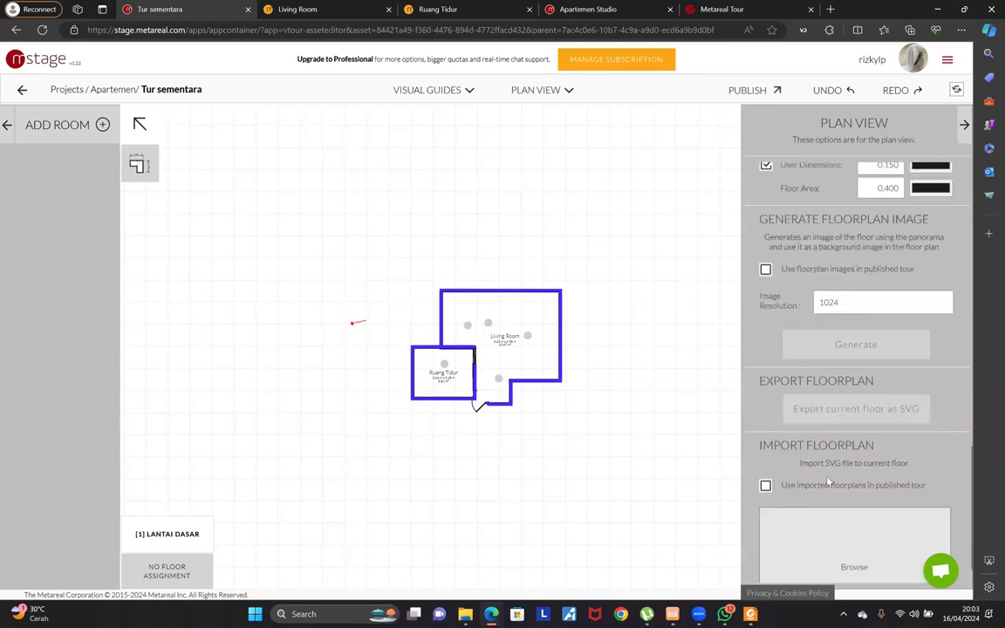
scroll(829, 483, up, 1)
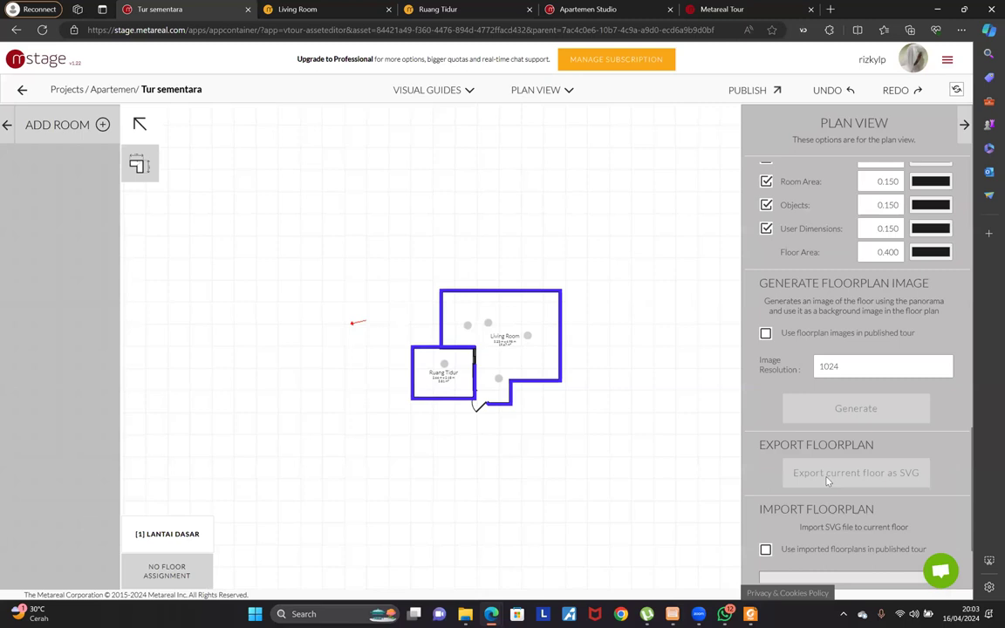
scroll(829, 482, up, 6)
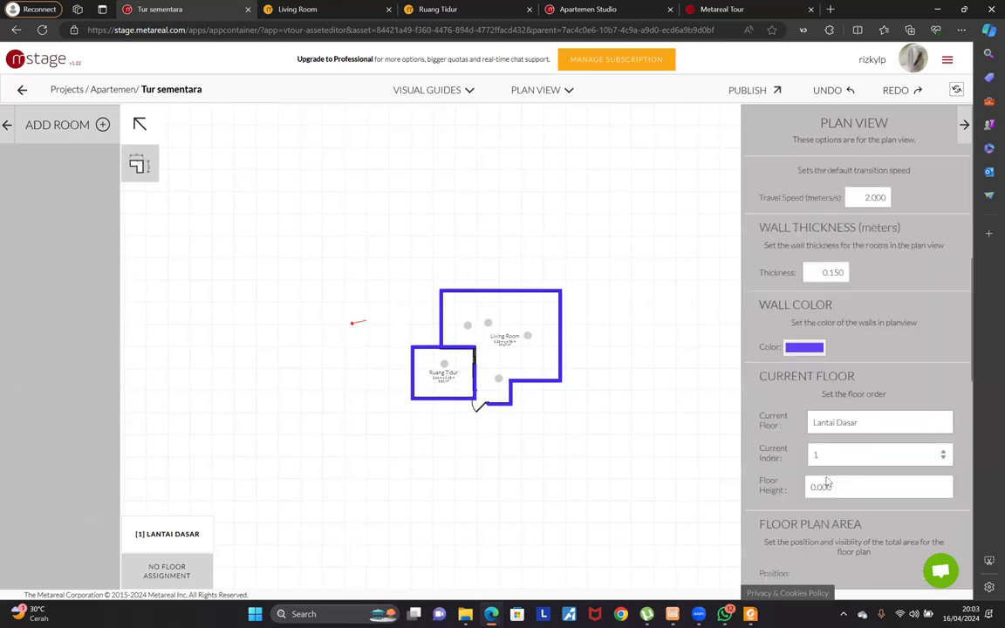
scroll(827, 483, up, 5)
Switch the editor to DESIGN VIEW, then go back to the project dashboard
click(536, 90)
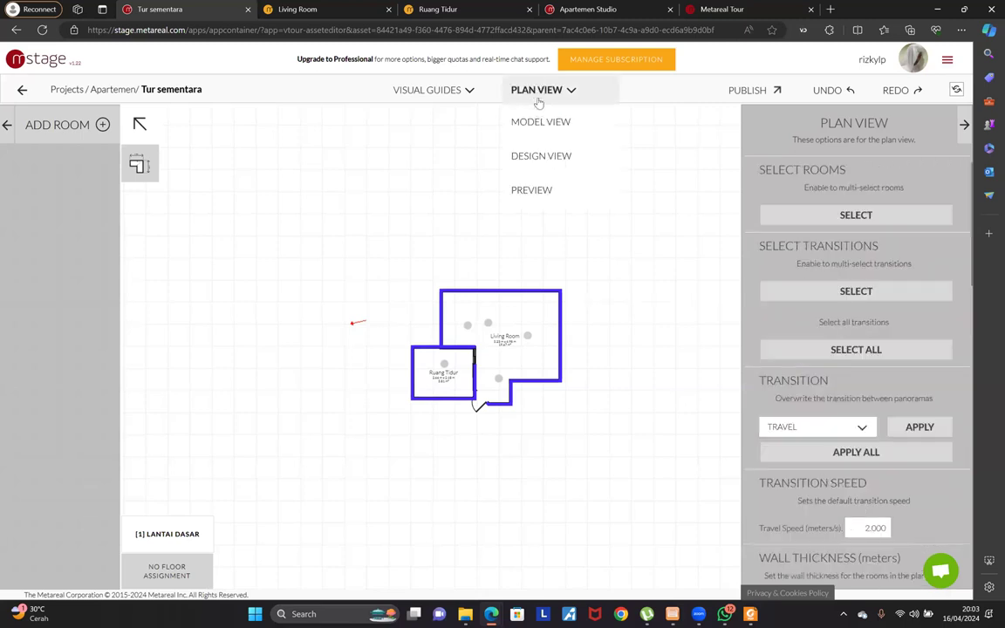
click(541, 156)
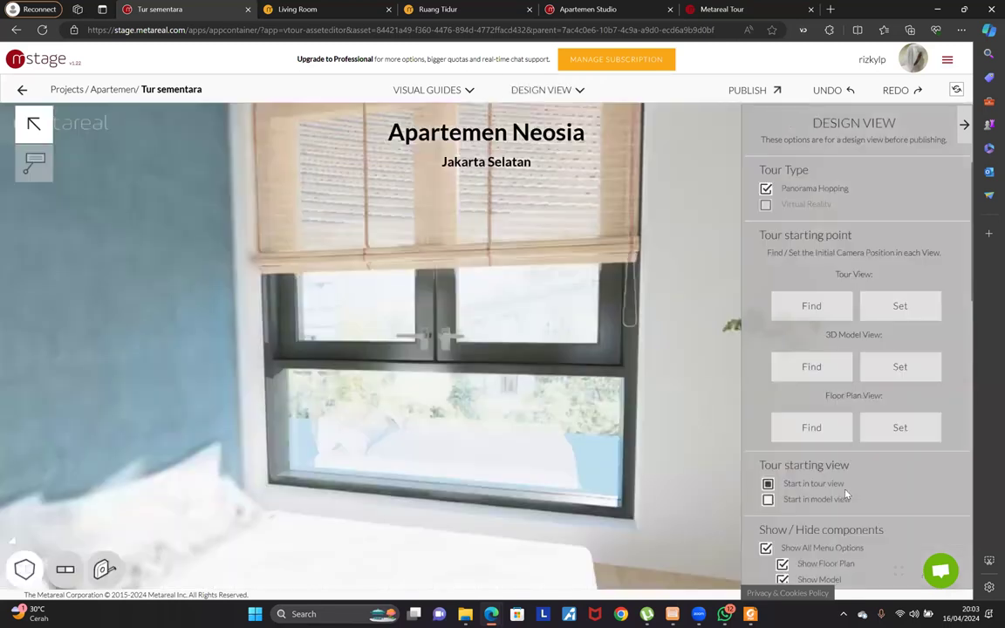
scroll(868, 491, down, 5)
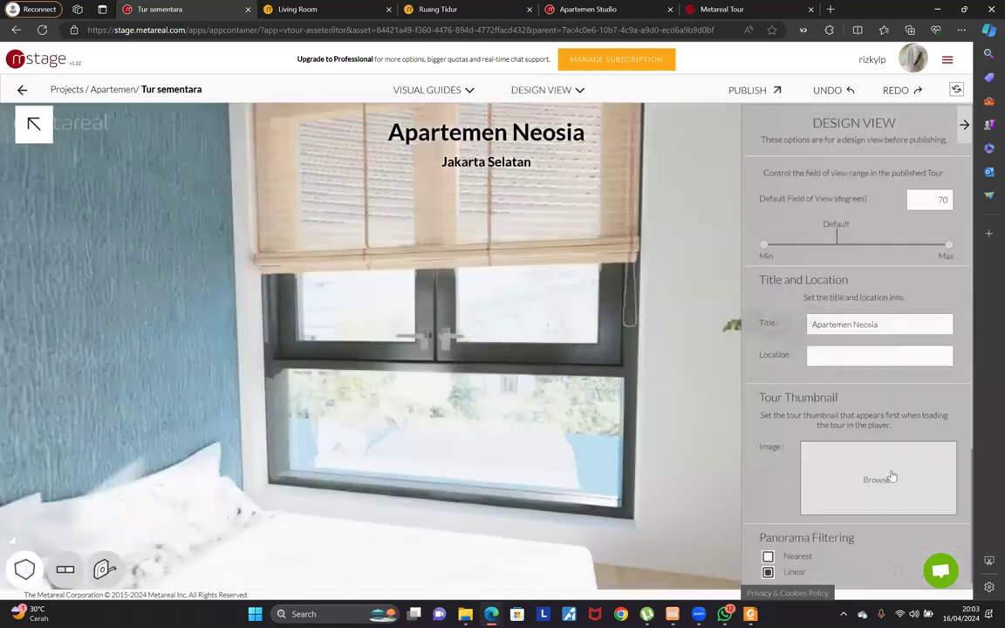
click(15, 30)
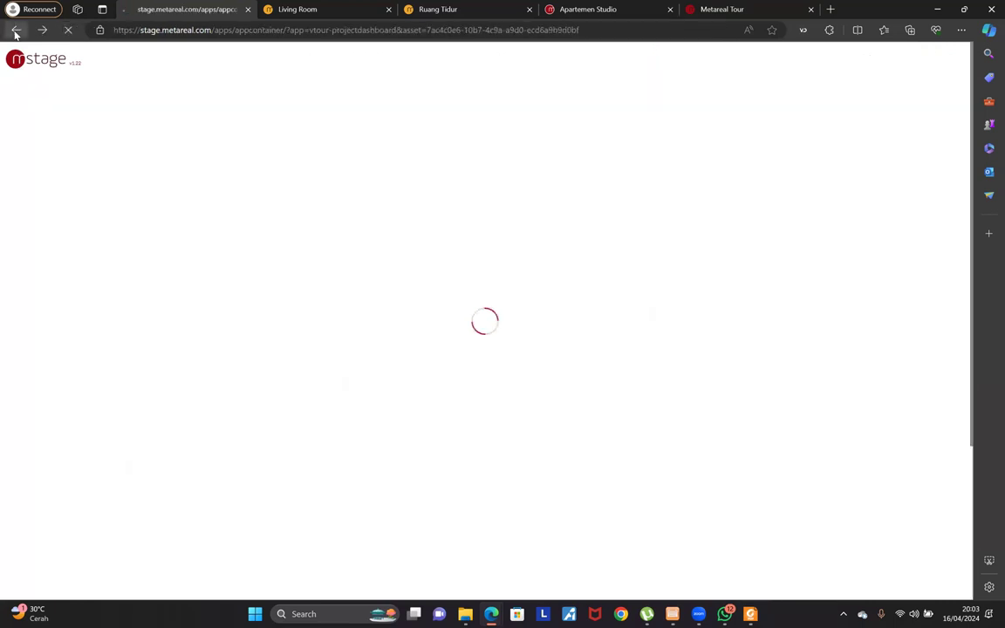
Close the Metareal Tour player tab and return to the Project Browser list of projects
click(731, 9)
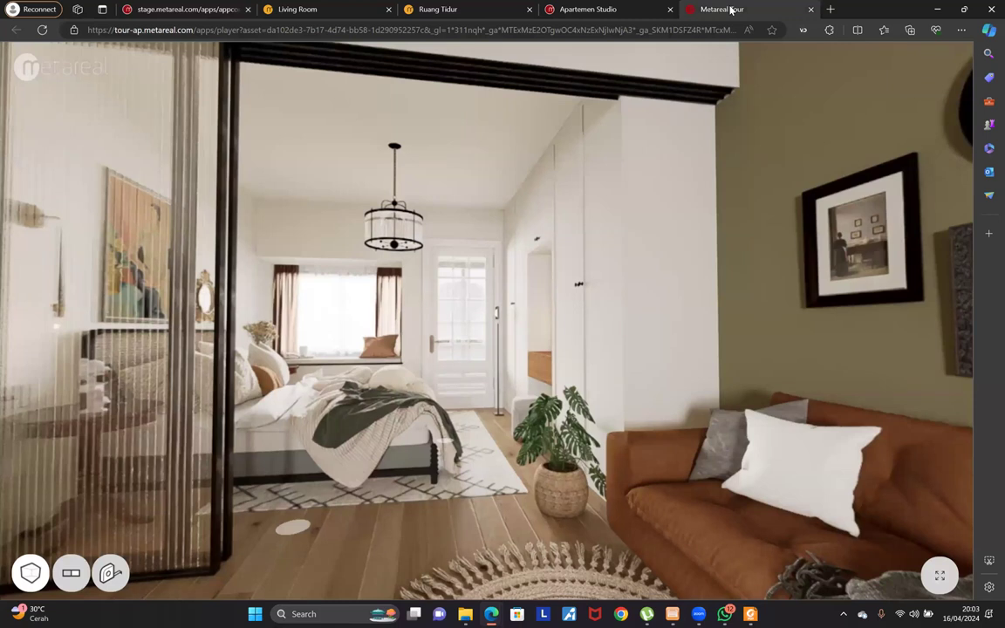
middle_click(731, 9)
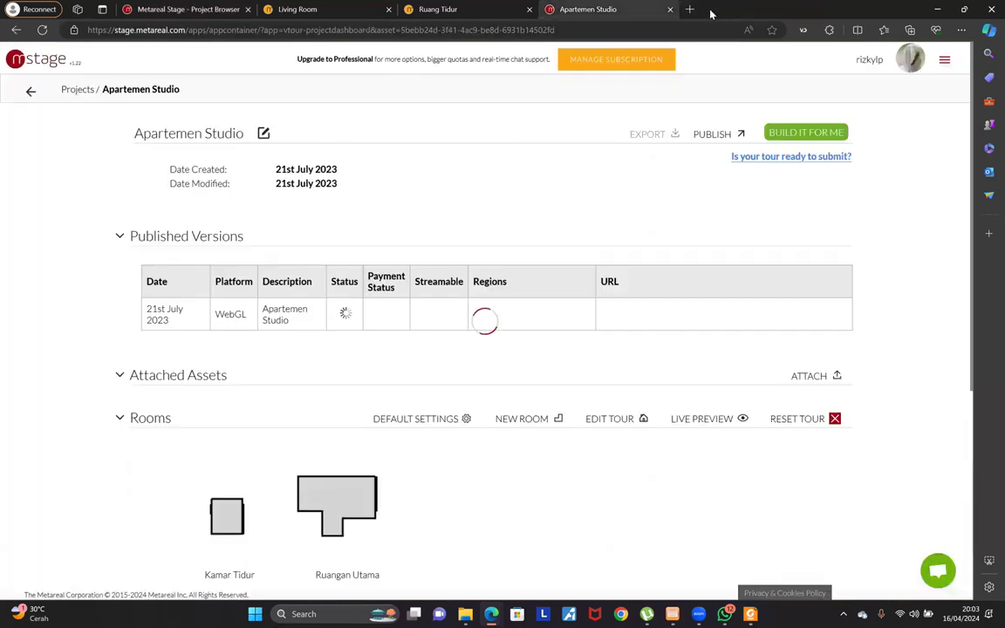
click(155, 11)
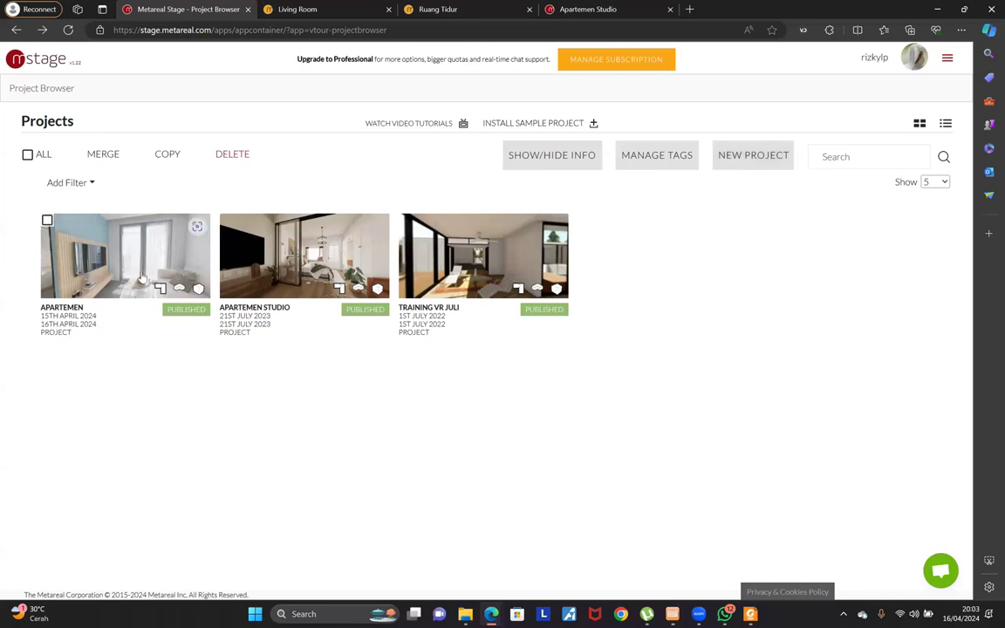
click(766, 166)
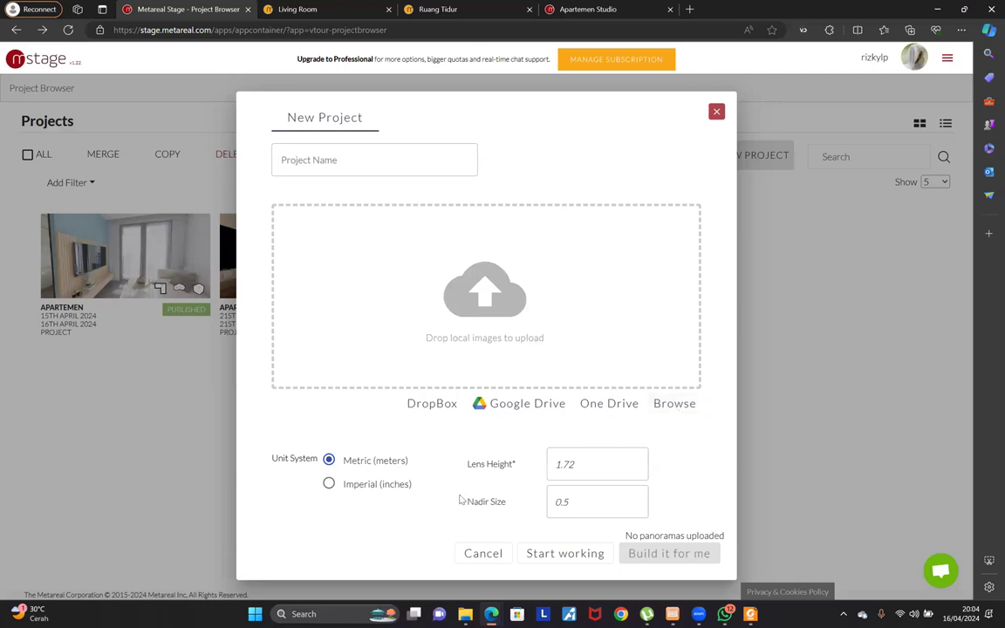
click(480, 555)
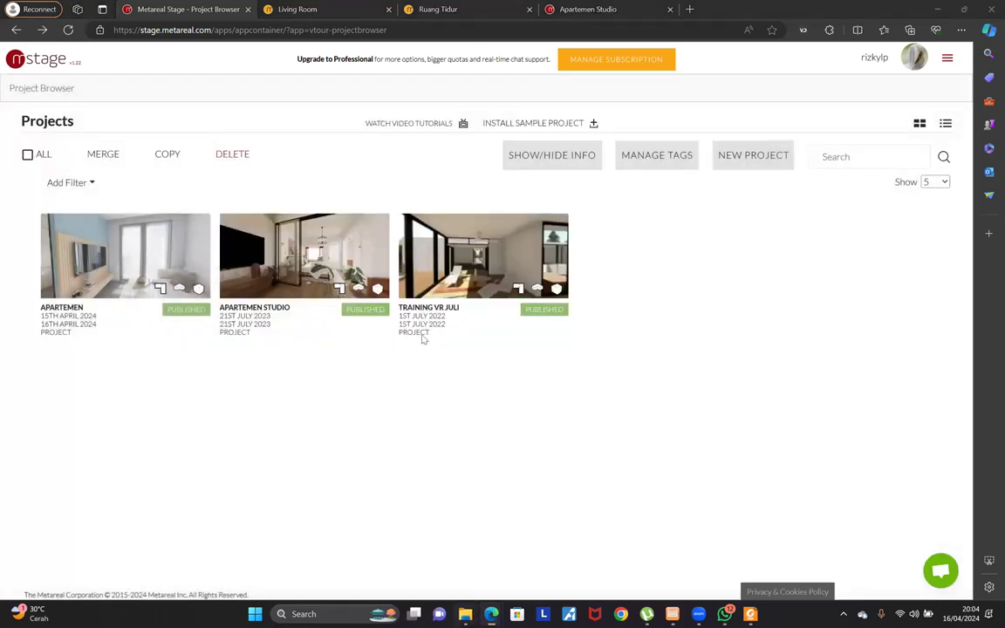
In the Panorama folder, rename Standard Tour (Packaged).mpack to a .zip file
click(467, 613)
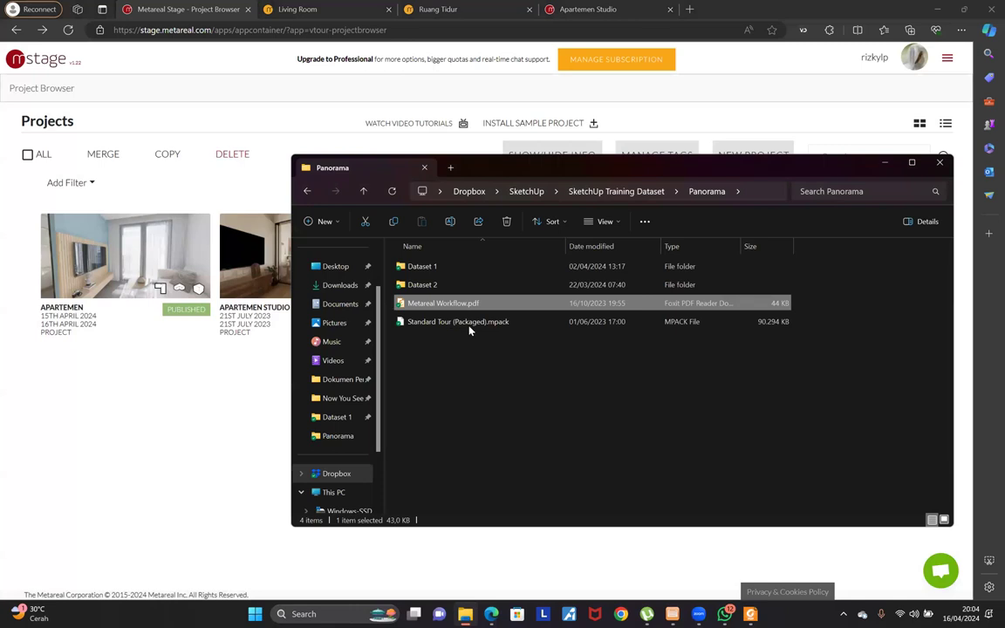
click(471, 324)
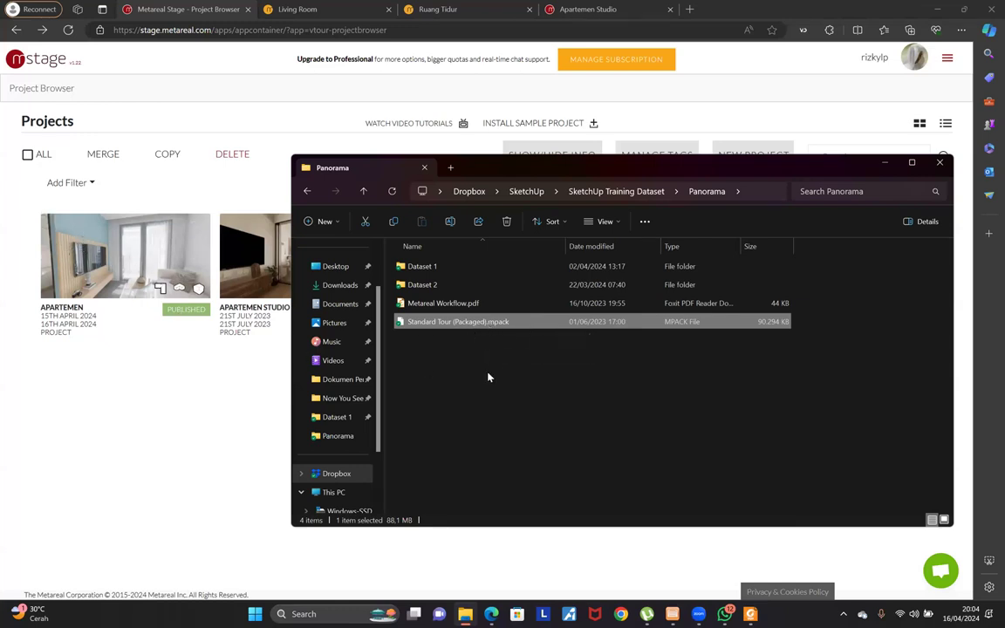
right_click(471, 325)
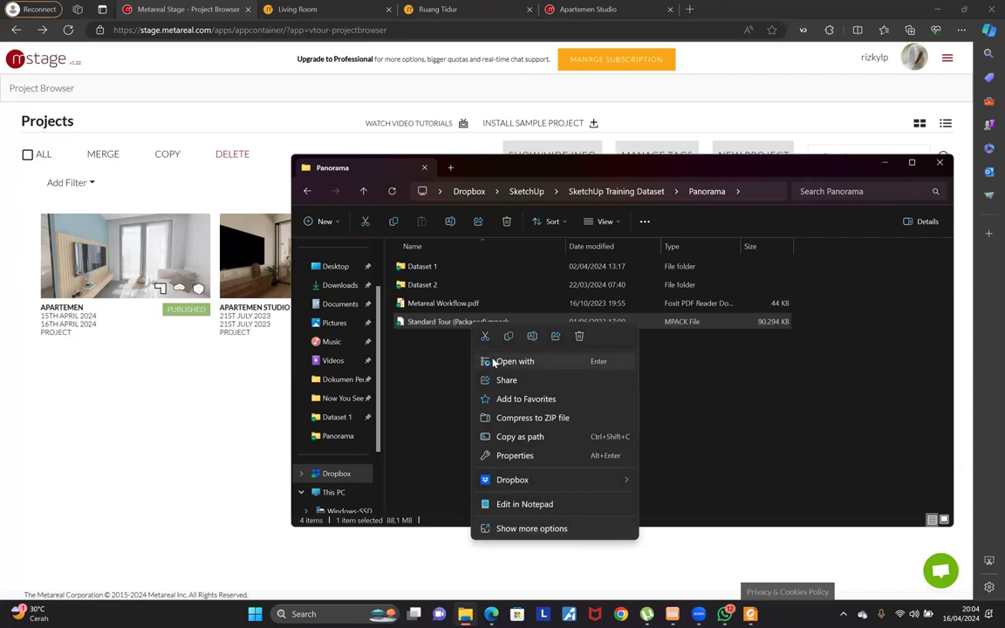
click(427, 321)
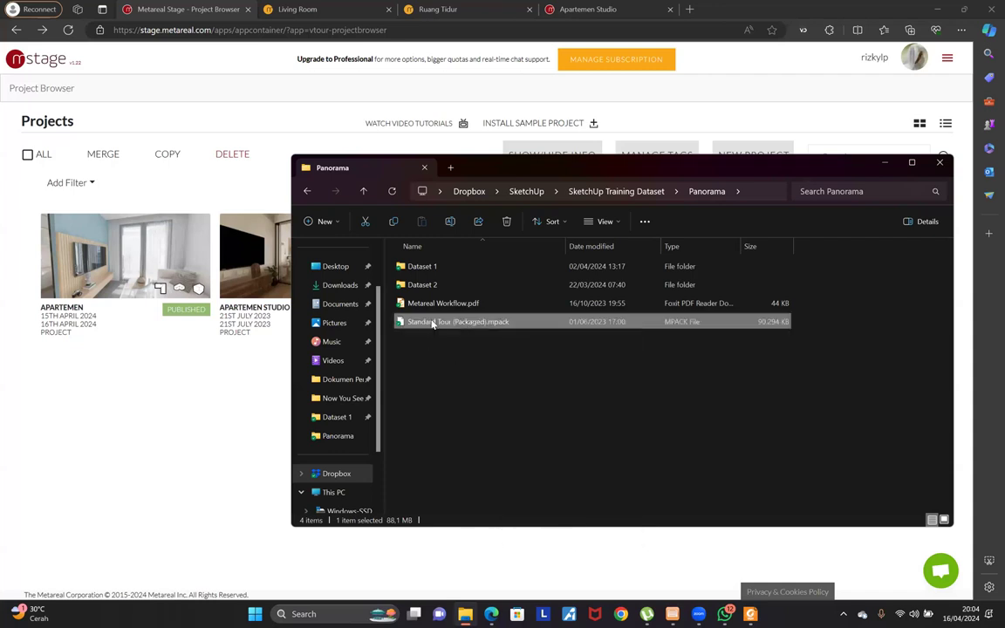
click(496, 322)
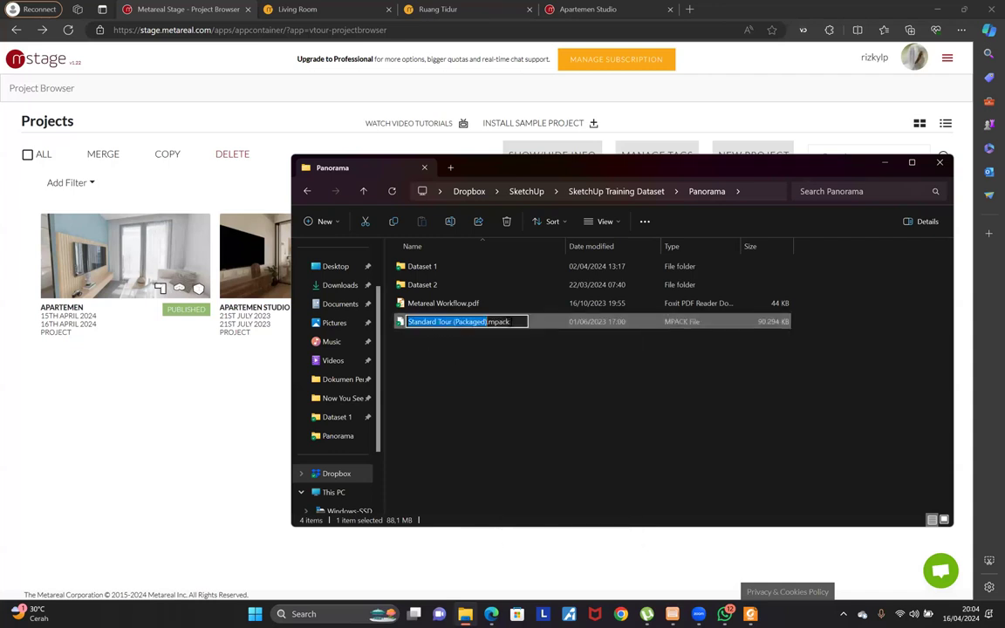
double_click(496, 322)
text(zip)
key(Return)
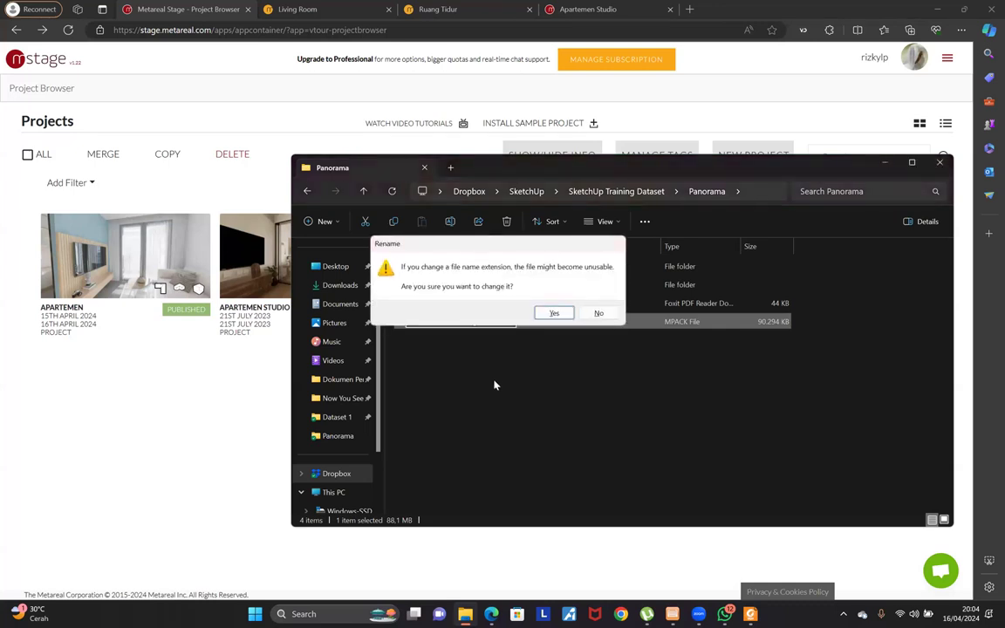
key(Return)
Try opening it as a zip, dismiss the invalid-folder error, and undo back to .mpack
double_click(481, 322)
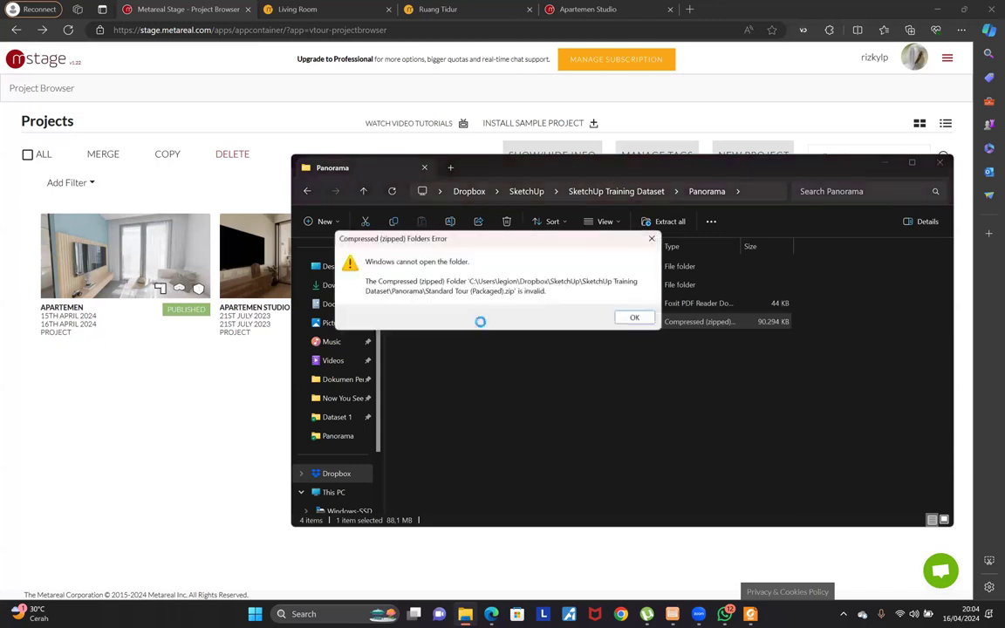
key(Return)
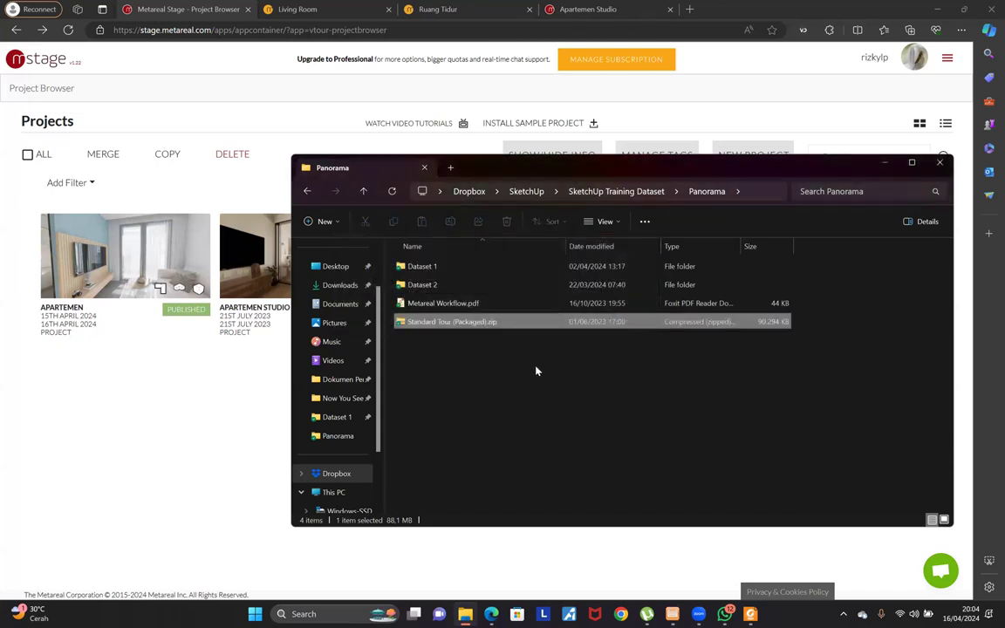
click(537, 371)
key(ctrl+z)
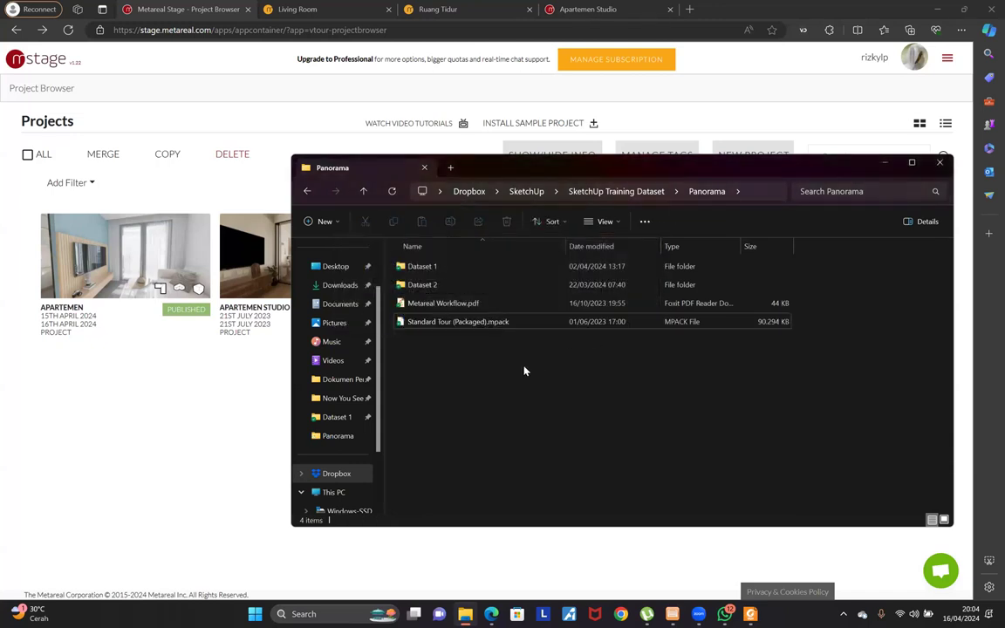
click(172, 389)
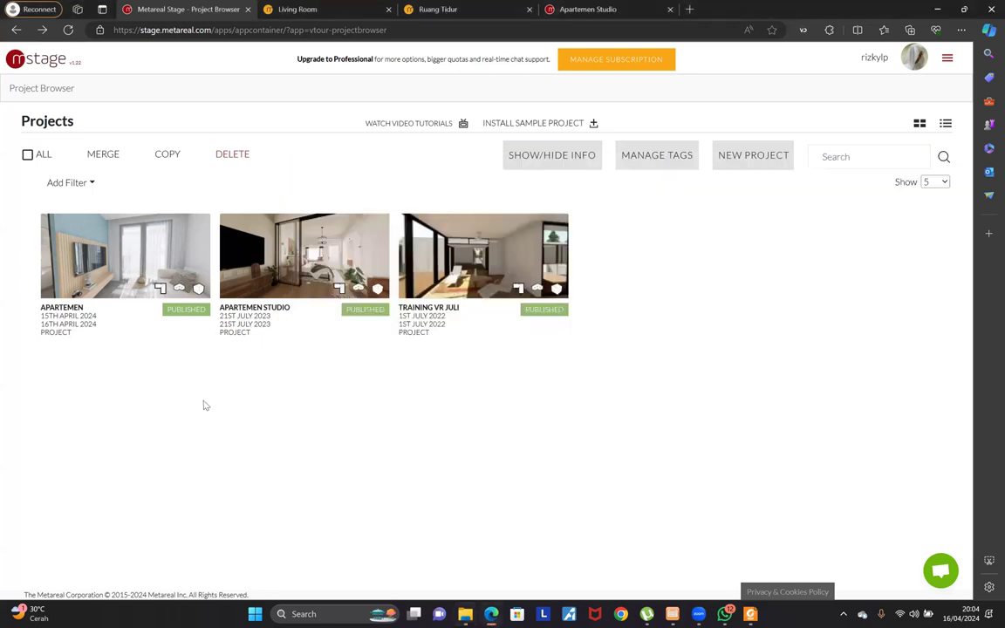
Start the sample project install, then send the Apartemen Studio tab to the Projects list
click(576, 128)
click(580, 10)
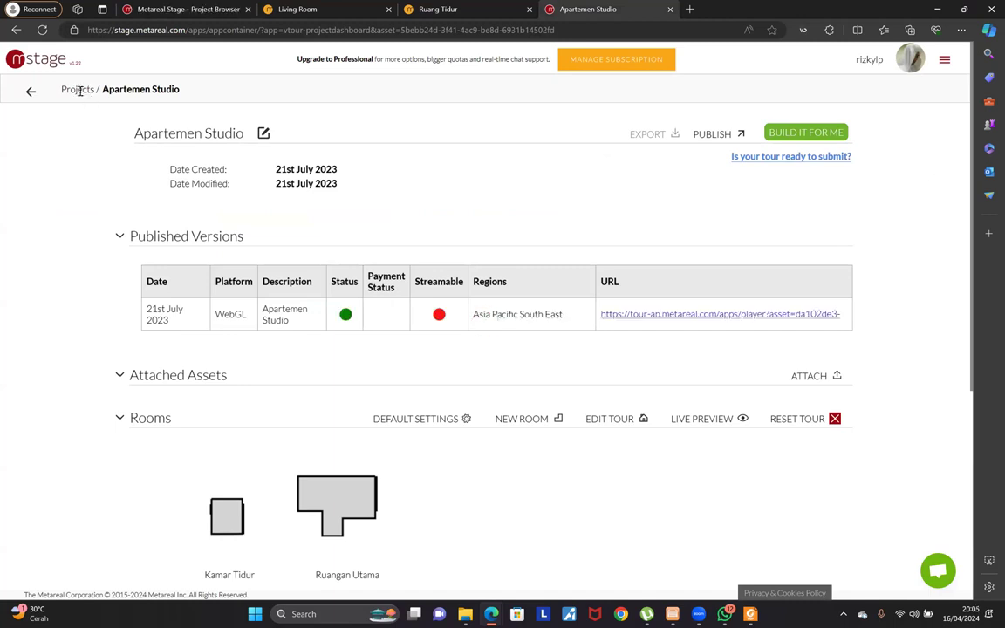
click(944, 61)
mouse_move(945, 63)
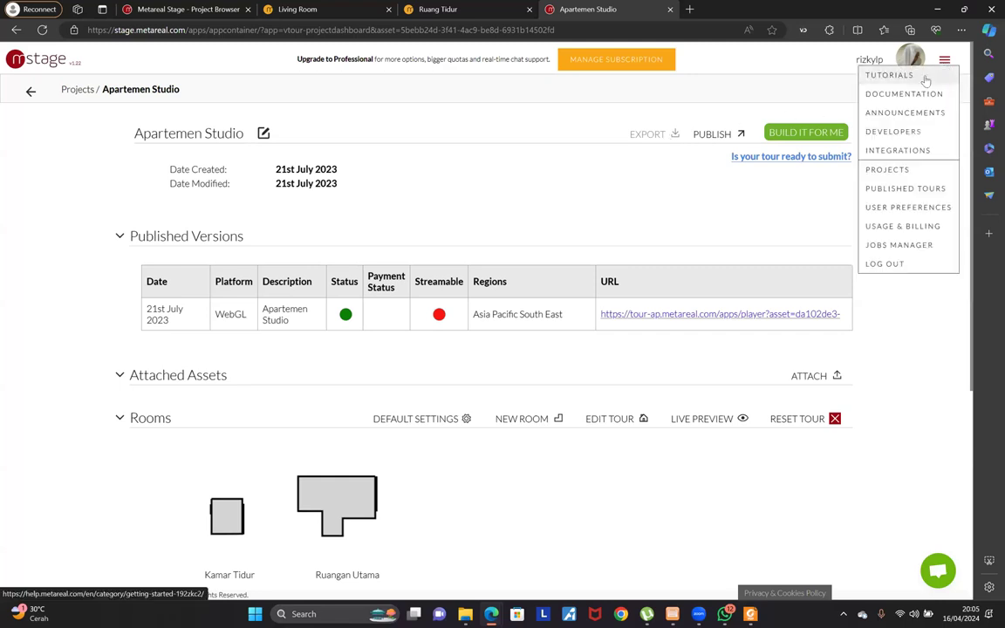
click(899, 171)
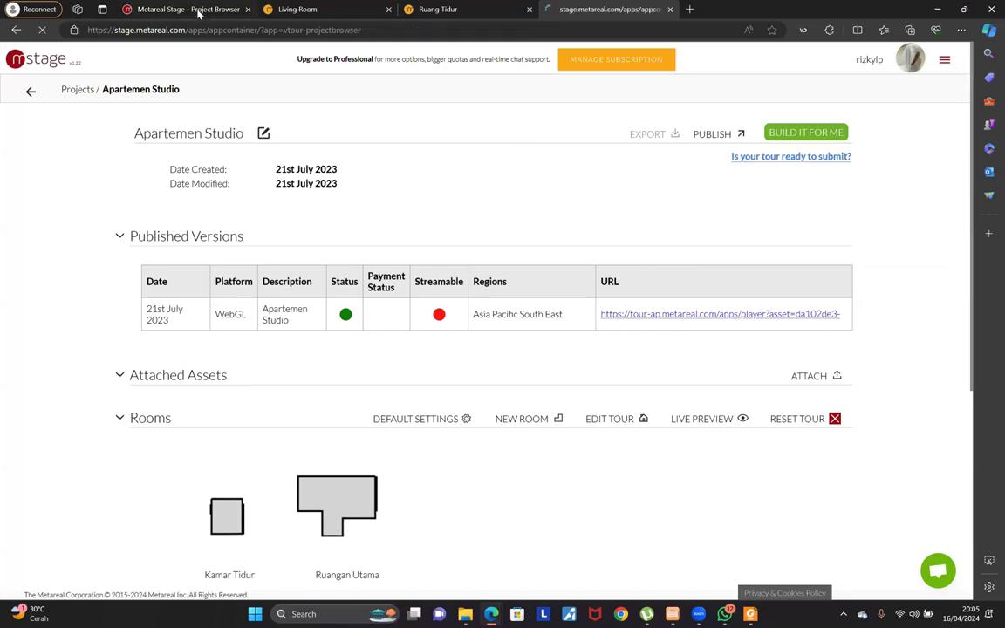
Install the sample project again and check the tabs until the Le Vertendre Luxury Chalet draft appears
click(197, 10)
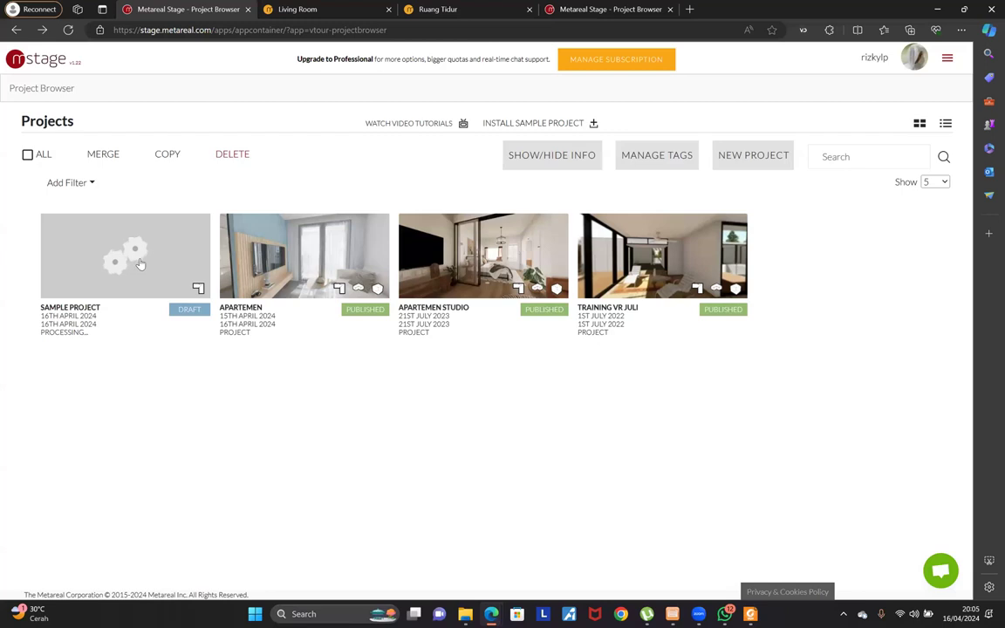
click(588, 7)
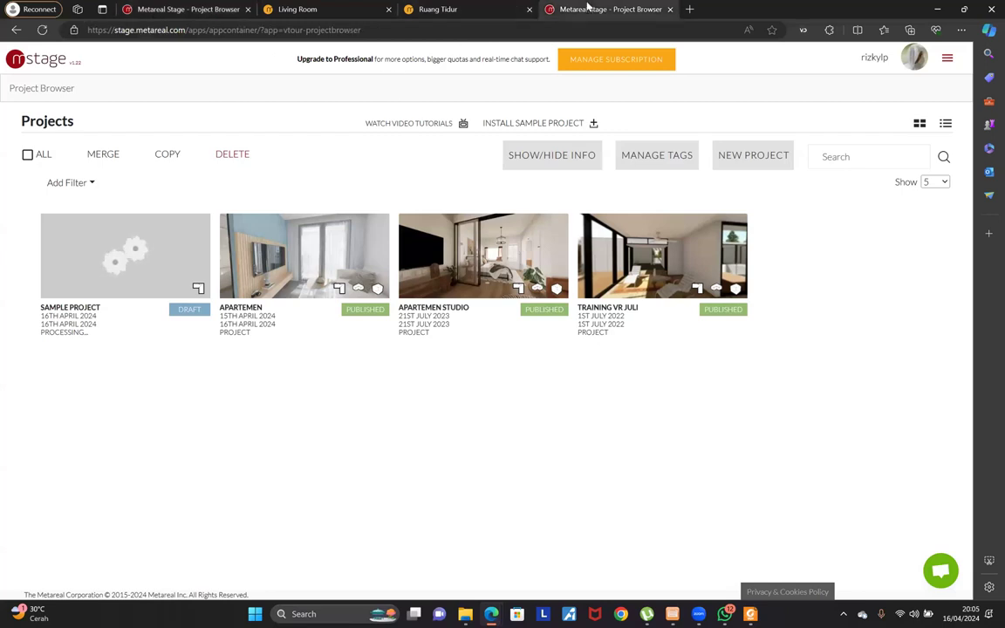
click(596, 124)
click(211, 9)
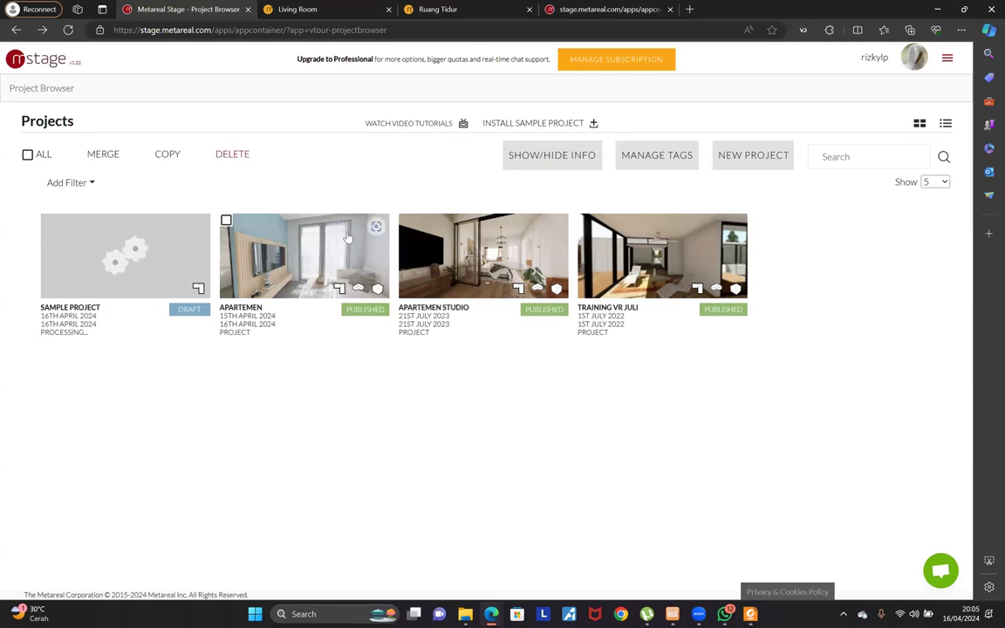
click(613, 10)
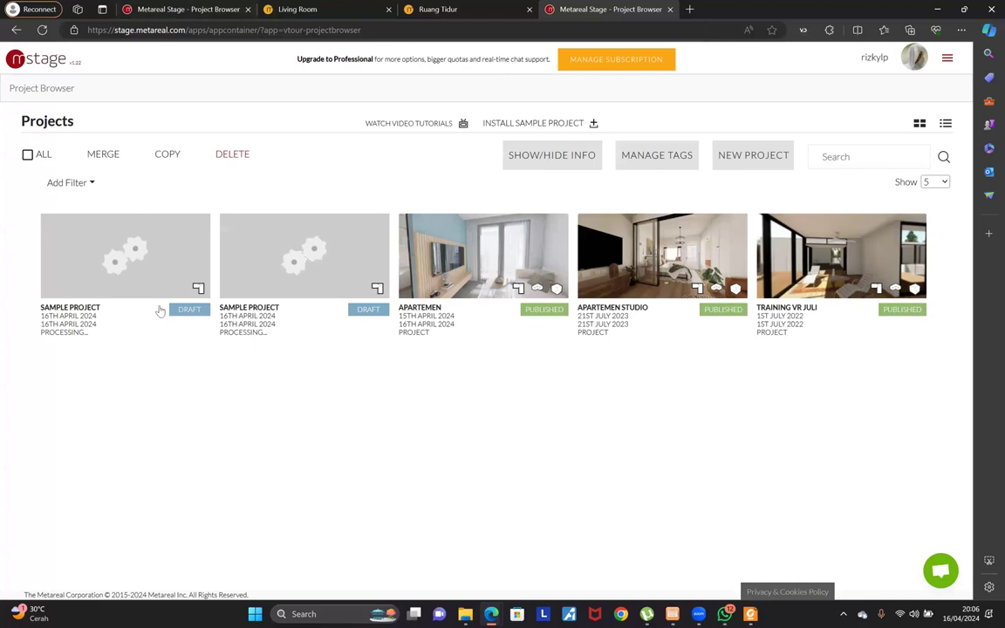
click(200, 8)
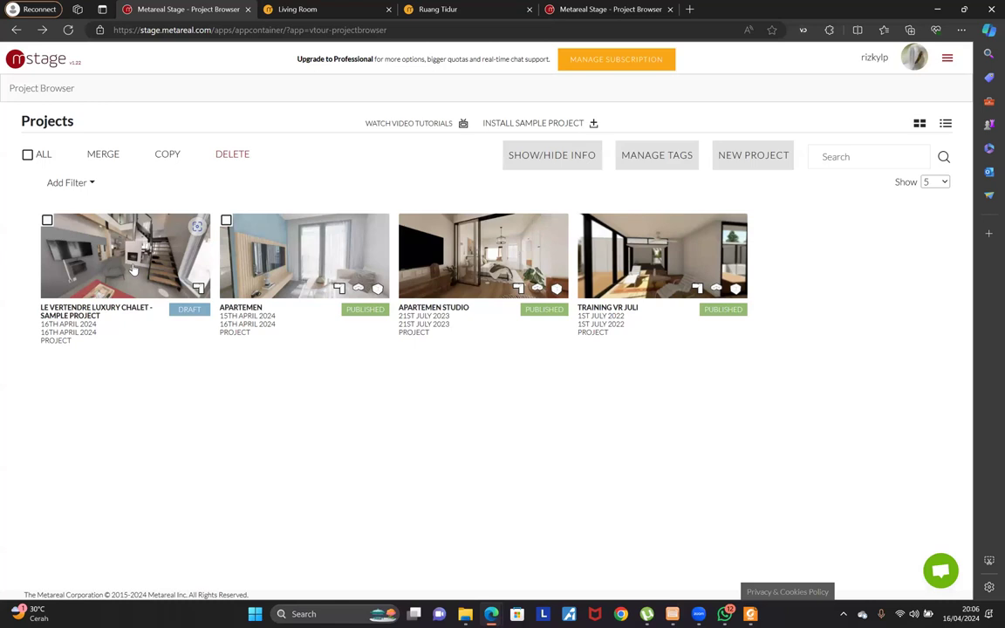
Open the Le Vertendre Luxury Chalet dashboard and scroll through its ten rooms and source images
click(132, 269)
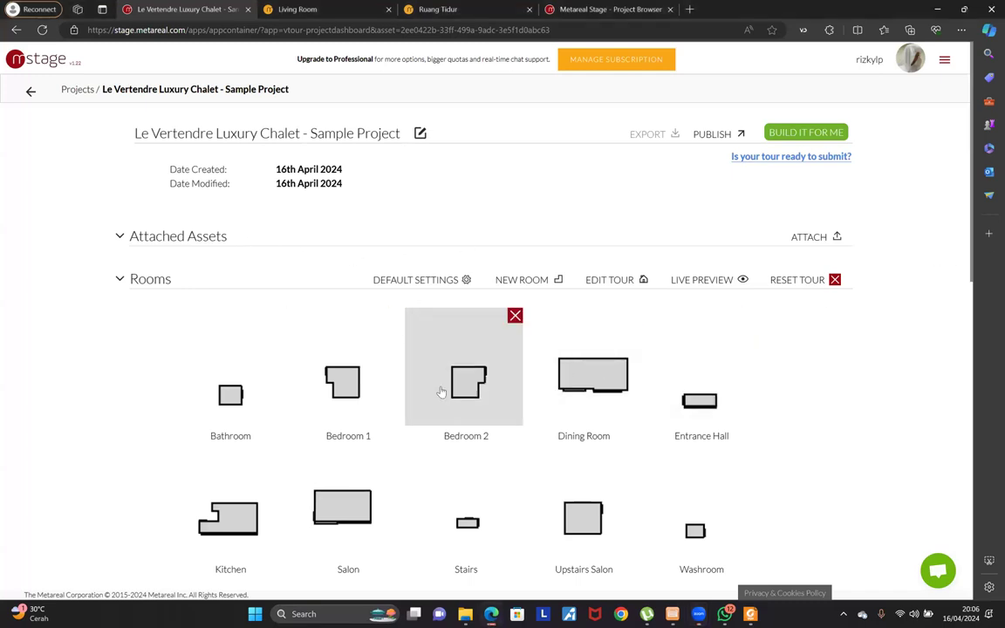
scroll(354, 426, down, 4)
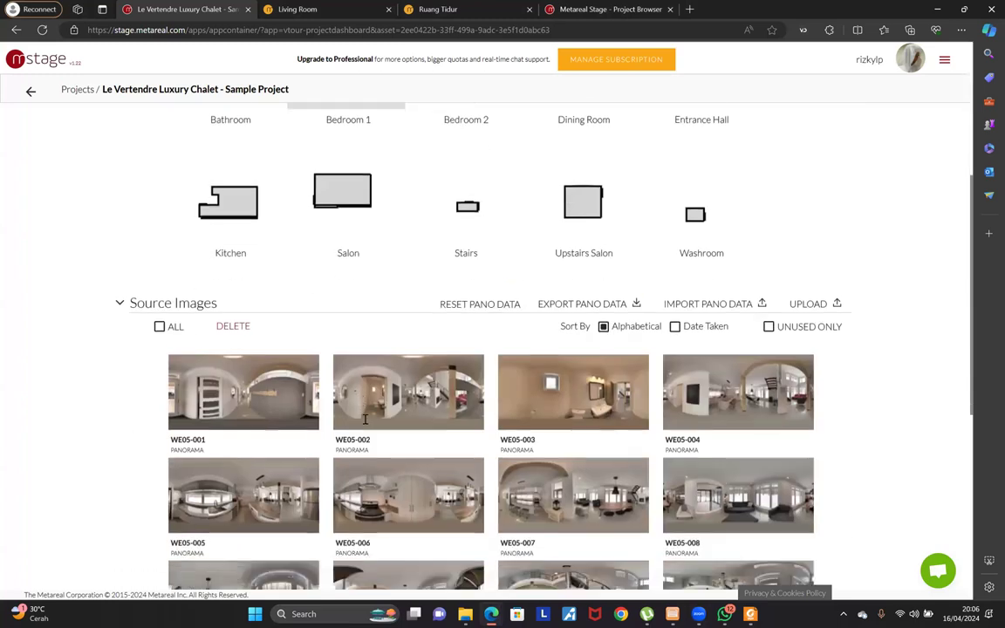
scroll(365, 425, down, 2)
scroll(590, 374, up, 1)
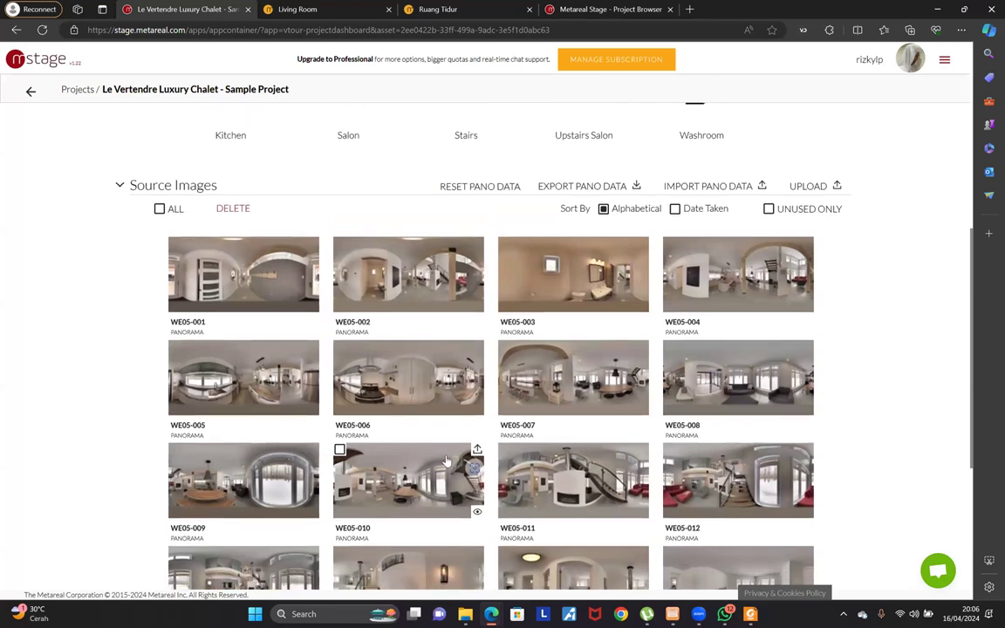
scroll(562, 496, down, 3)
scroll(563, 496, down, 1)
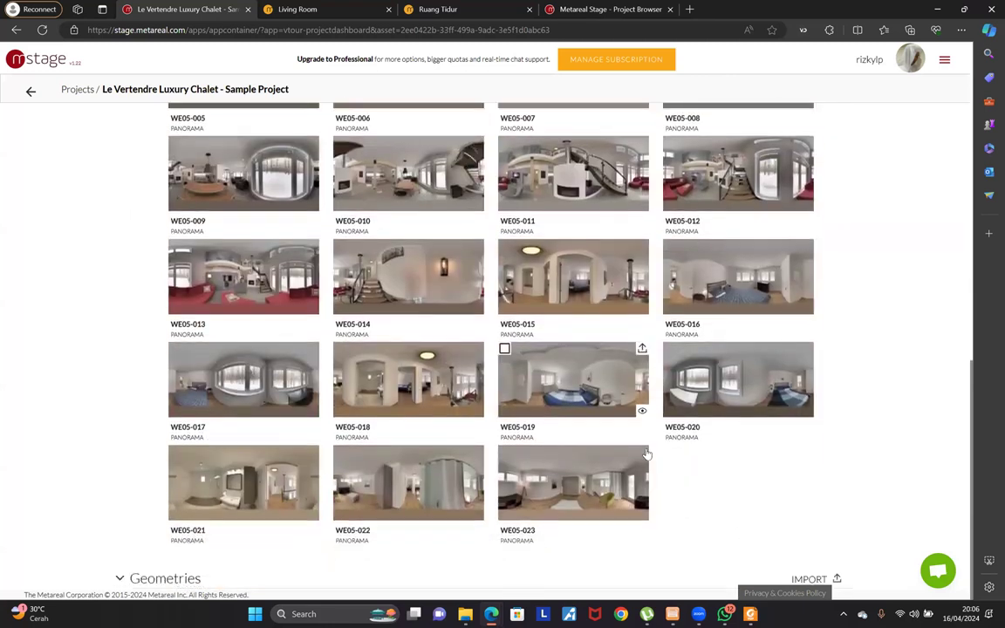
scroll(591, 251, up, 5)
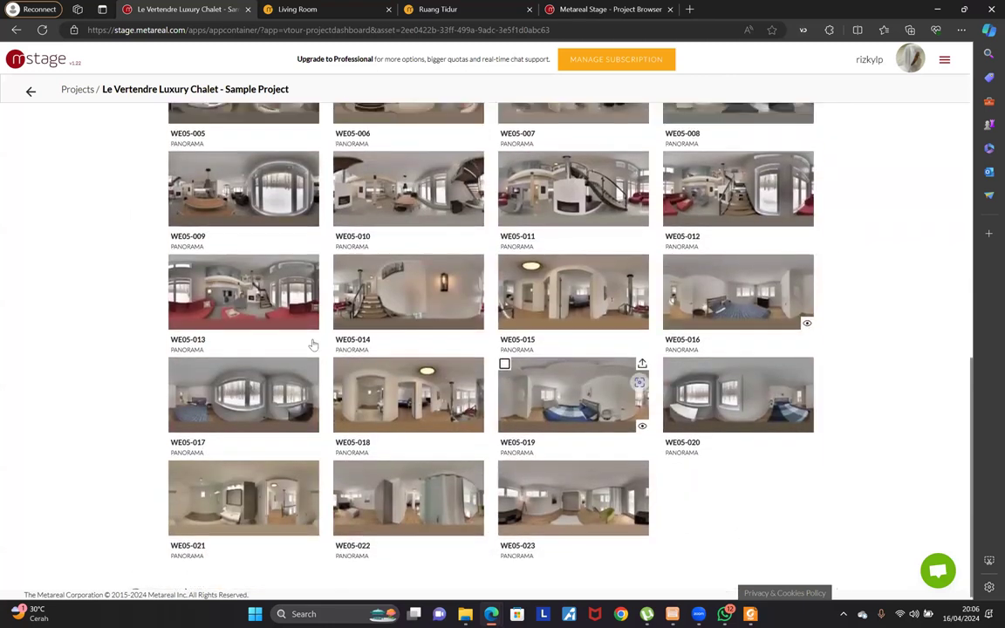
scroll(524, 253, up, 2)
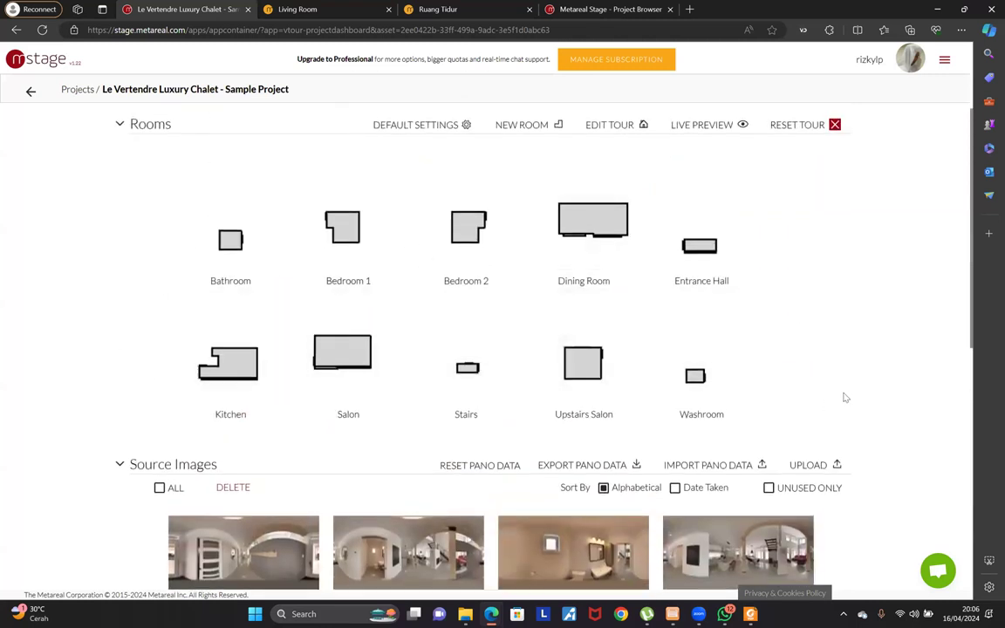
scroll(844, 397, up, 1)
scroll(844, 397, up, 1)
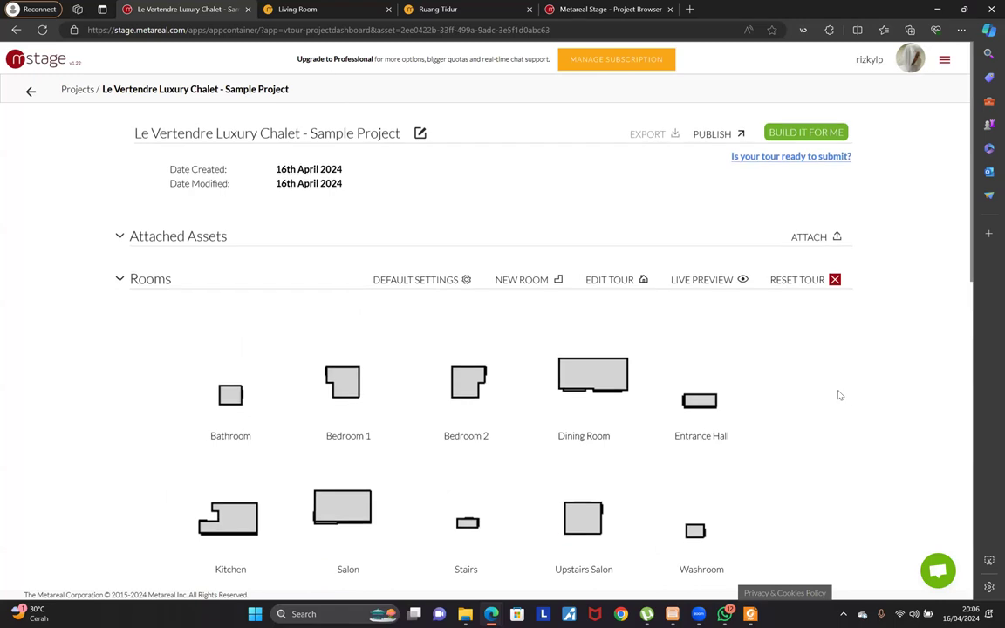
Open the chalet in the tour editor, then delete the first duplicate Le Vertendre project
click(598, 281)
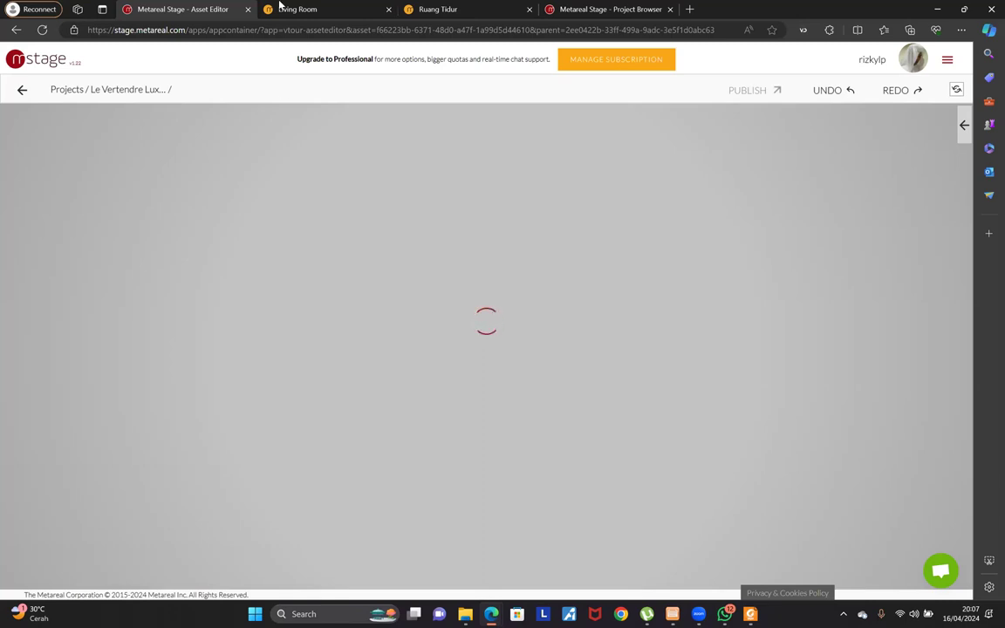
click(600, 15)
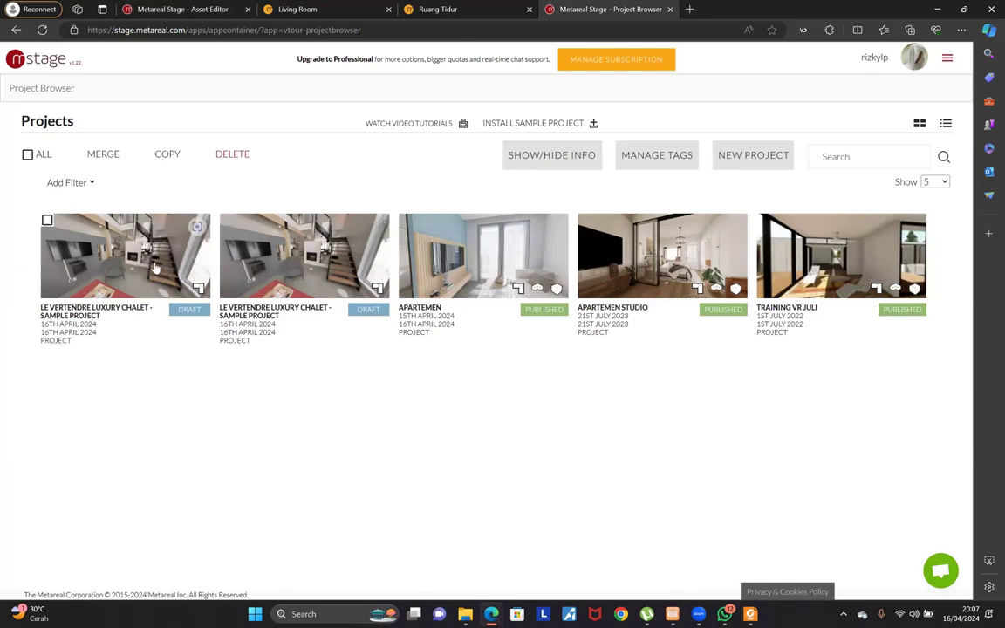
click(48, 220)
click(218, 155)
click(190, 9)
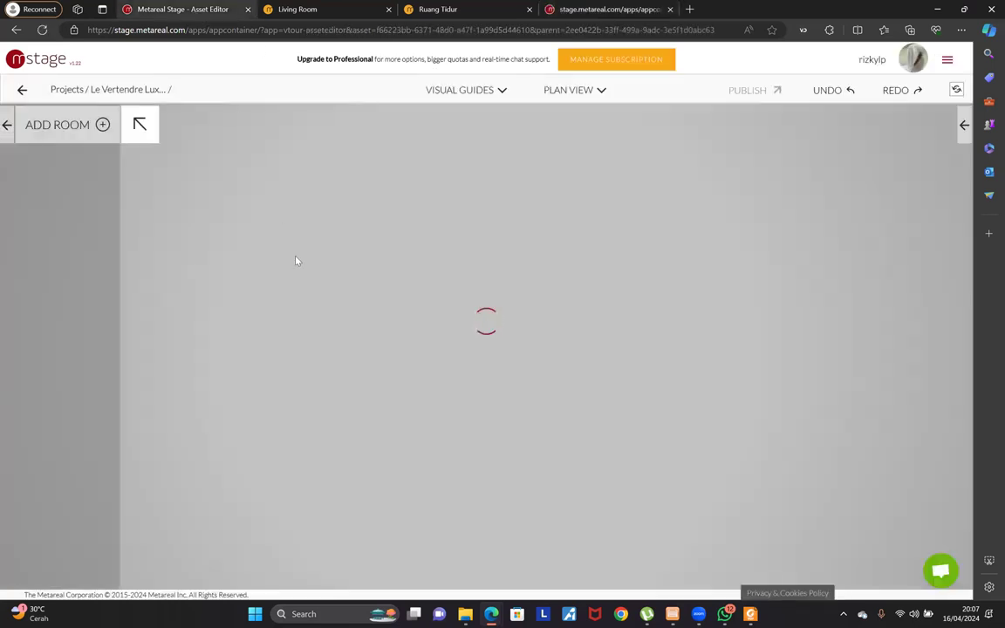
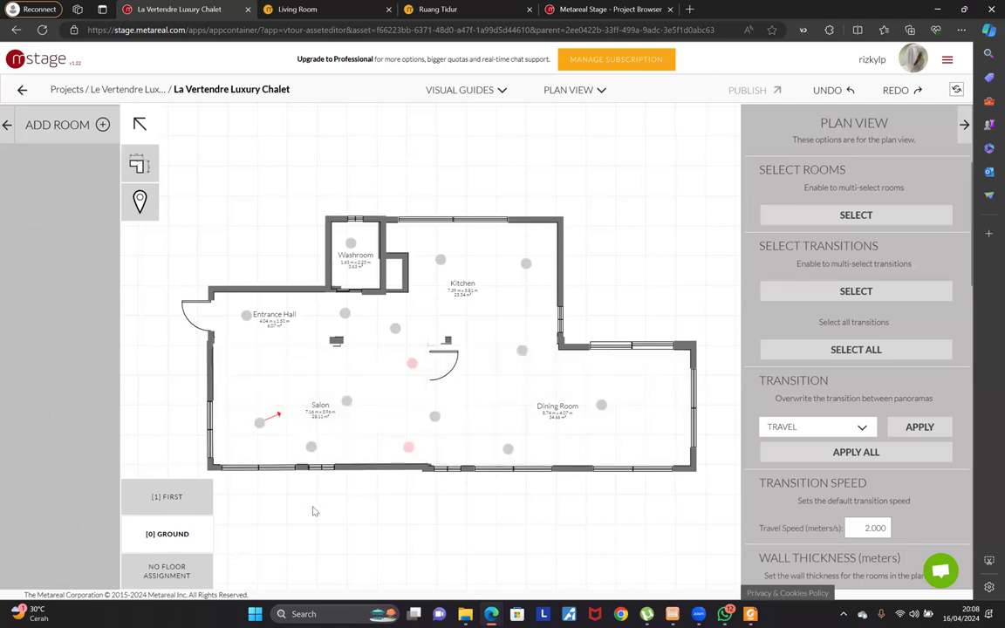
Switch back and forth between the first-floor and ground-floor plans
mouse_move(173, 505)
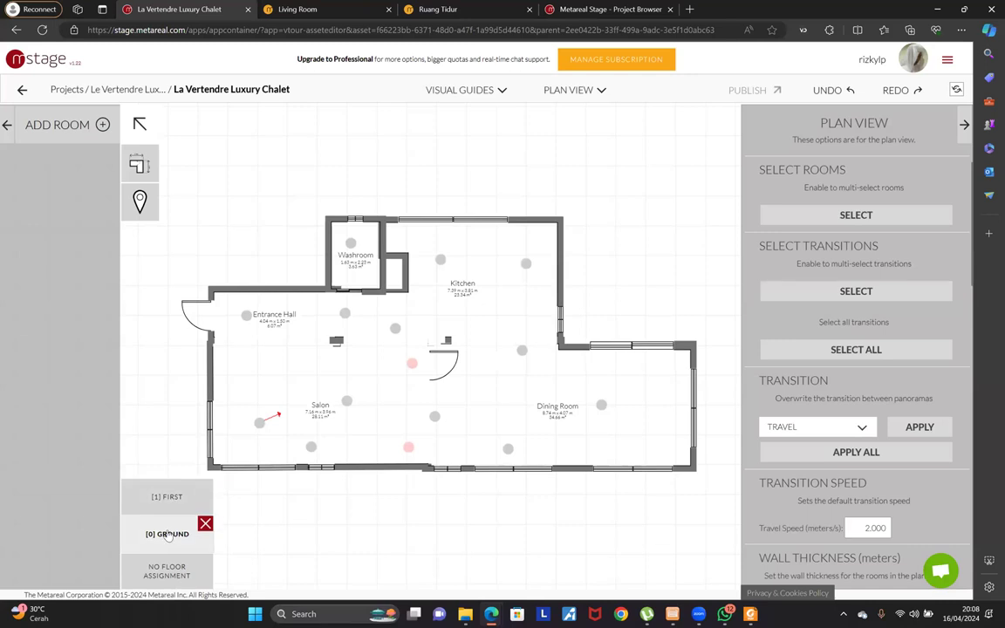
click(171, 504)
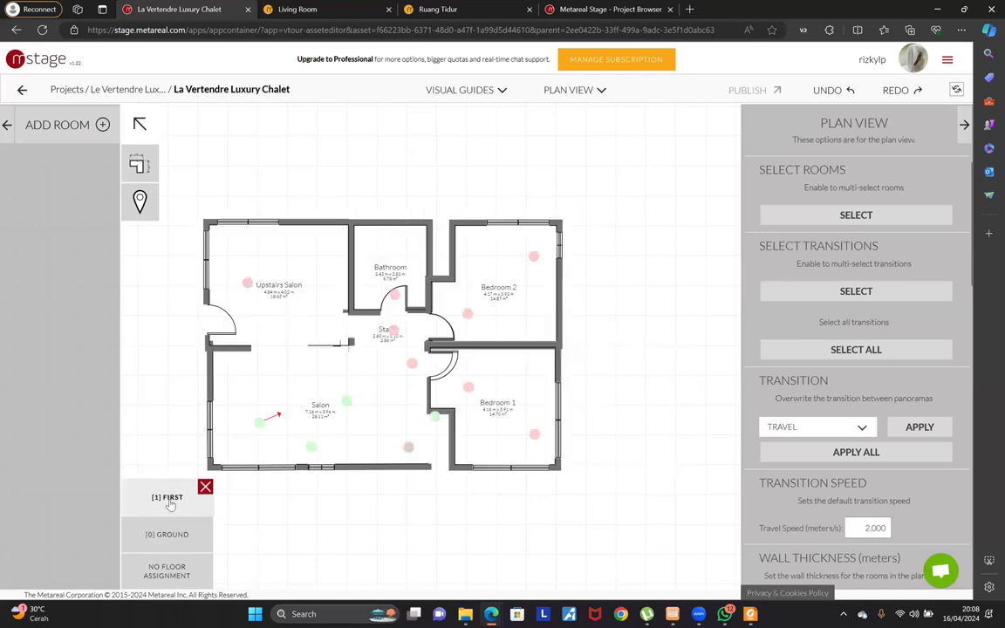
click(168, 573)
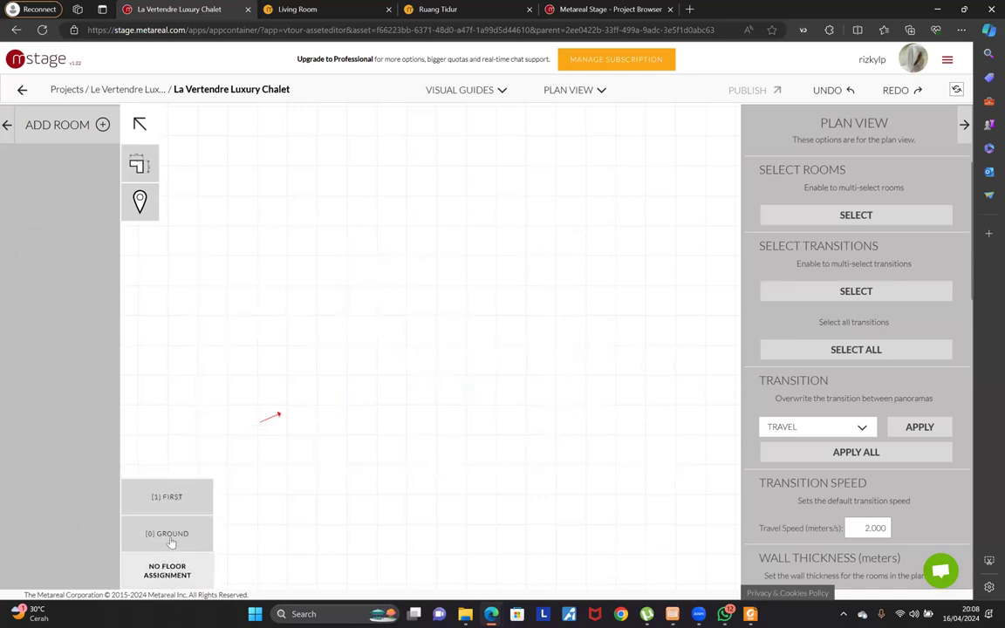
click(174, 527)
click(174, 506)
click(169, 535)
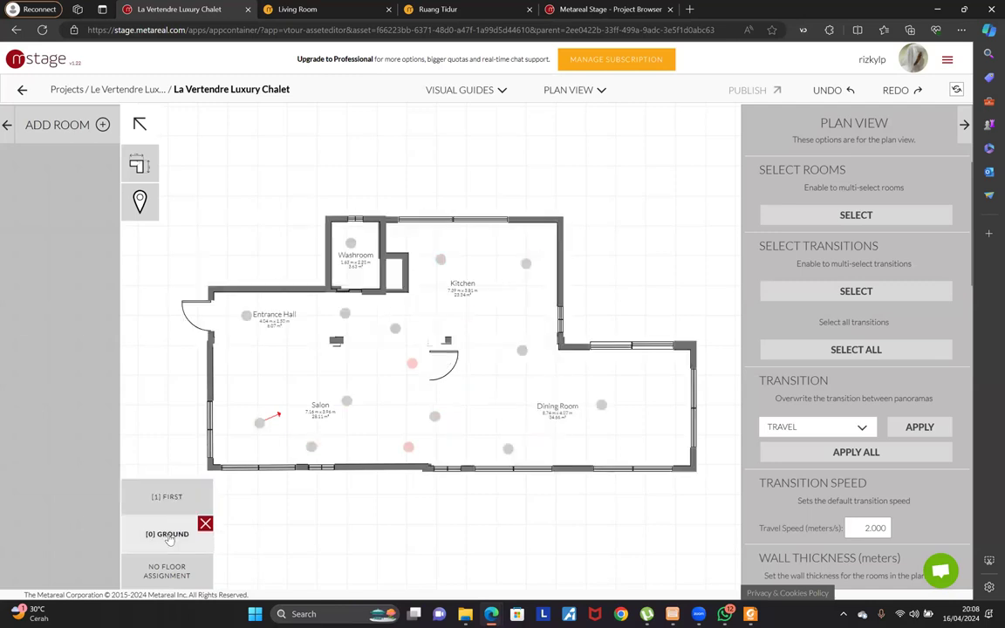
click(172, 515)
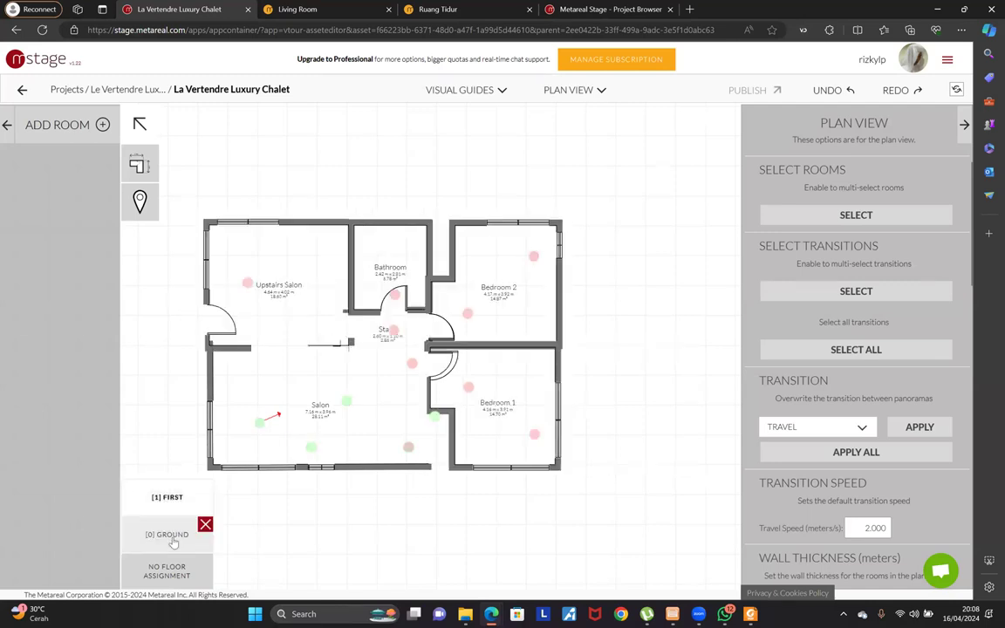
click(181, 537)
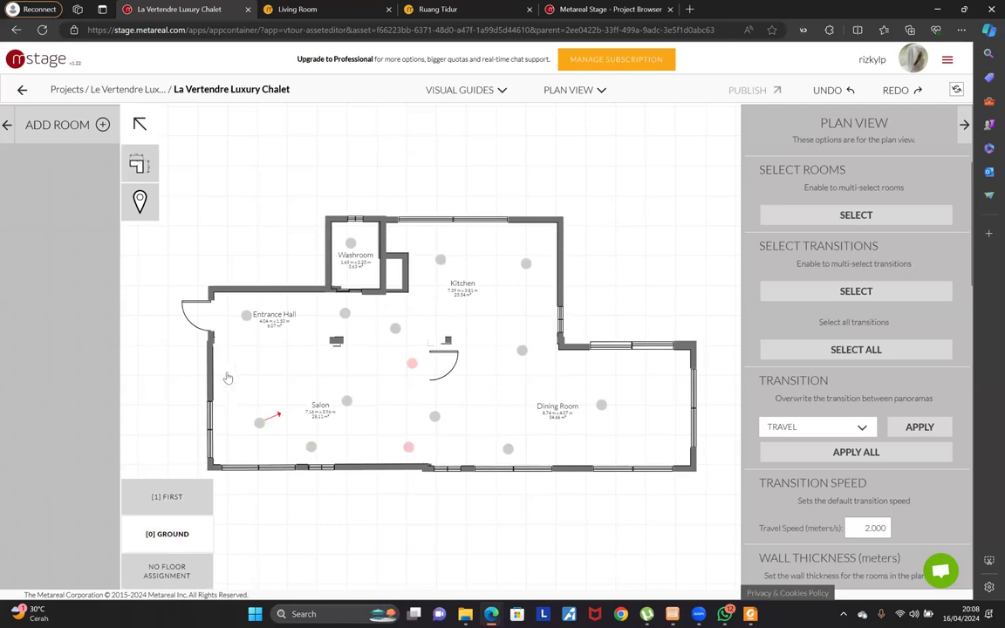
Select the ground-floor rooms: Salon, Dining Room, Kitchen, Entrance Hall and Washroom
click(140, 125)
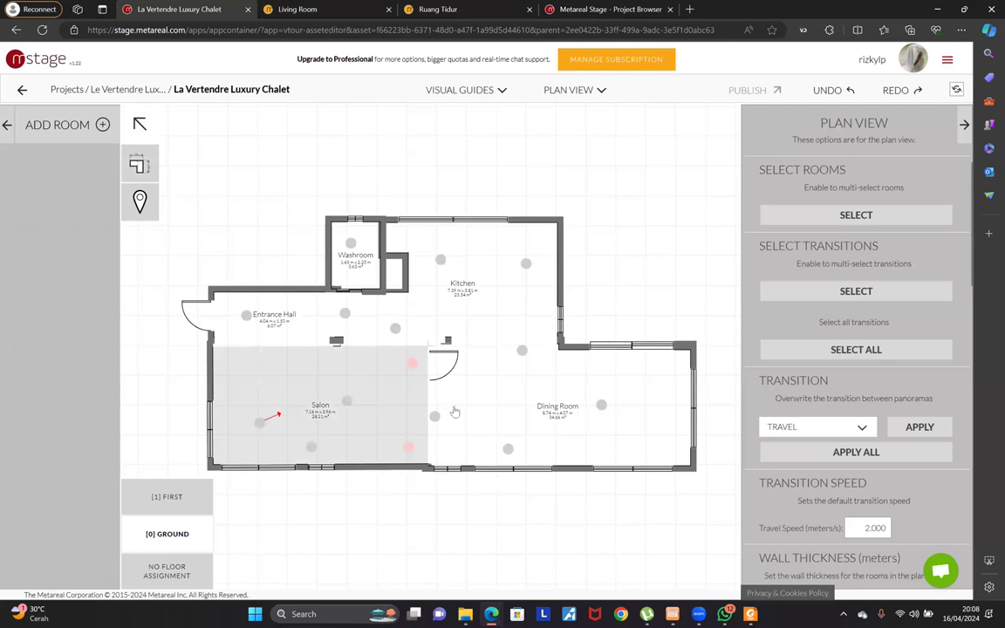
click(303, 413)
click(502, 388)
click(478, 316)
click(292, 330)
click(337, 340)
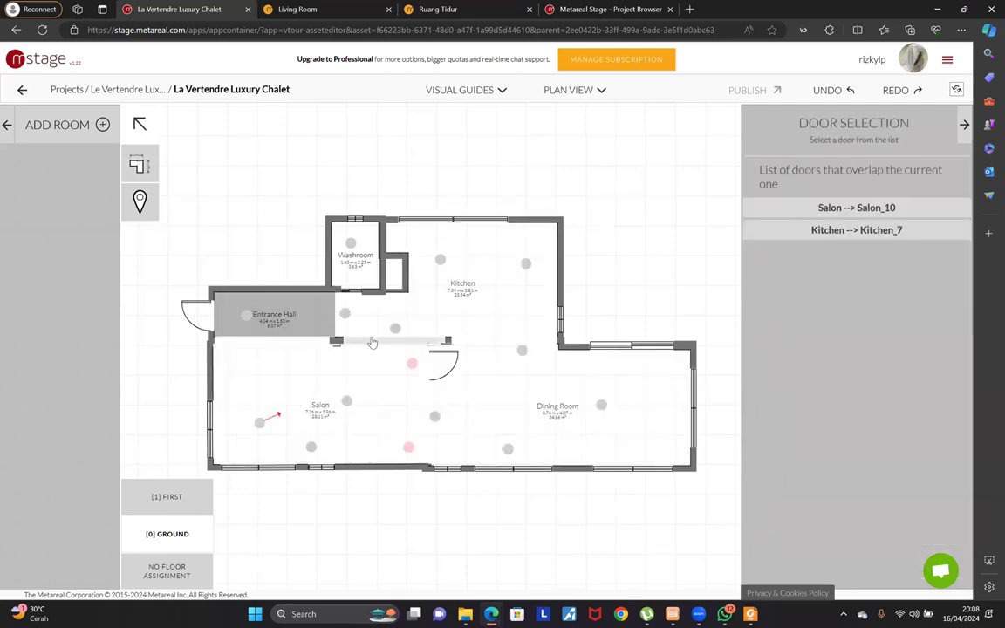
click(354, 273)
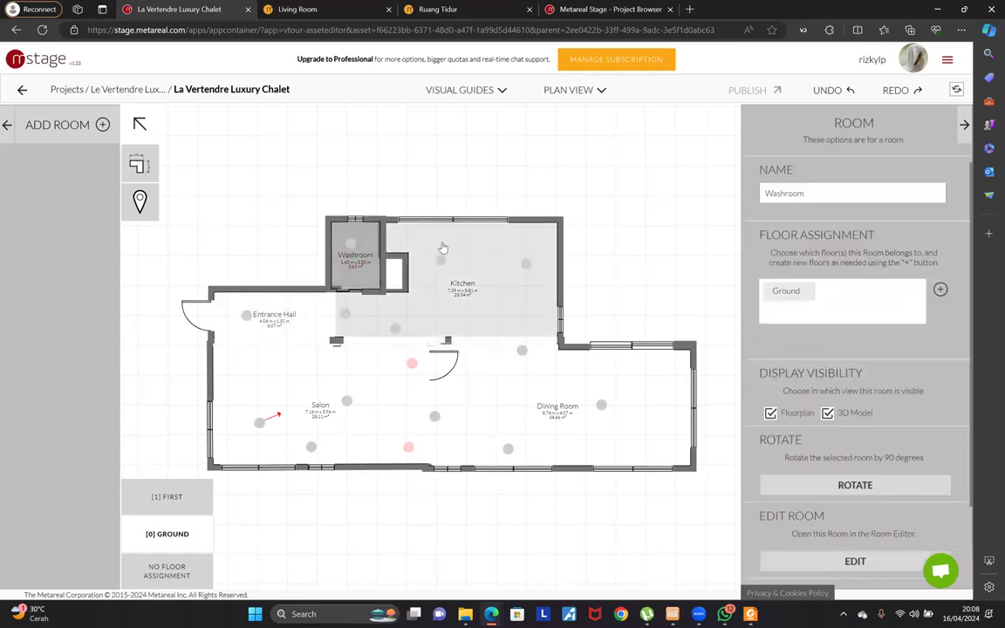
click(440, 249)
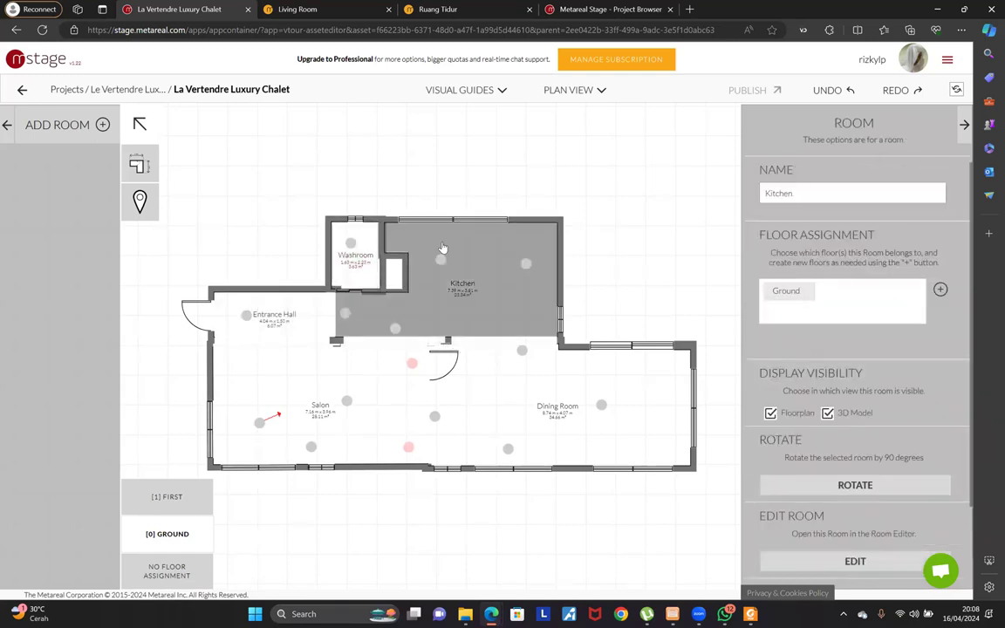
click(371, 281)
click(358, 262)
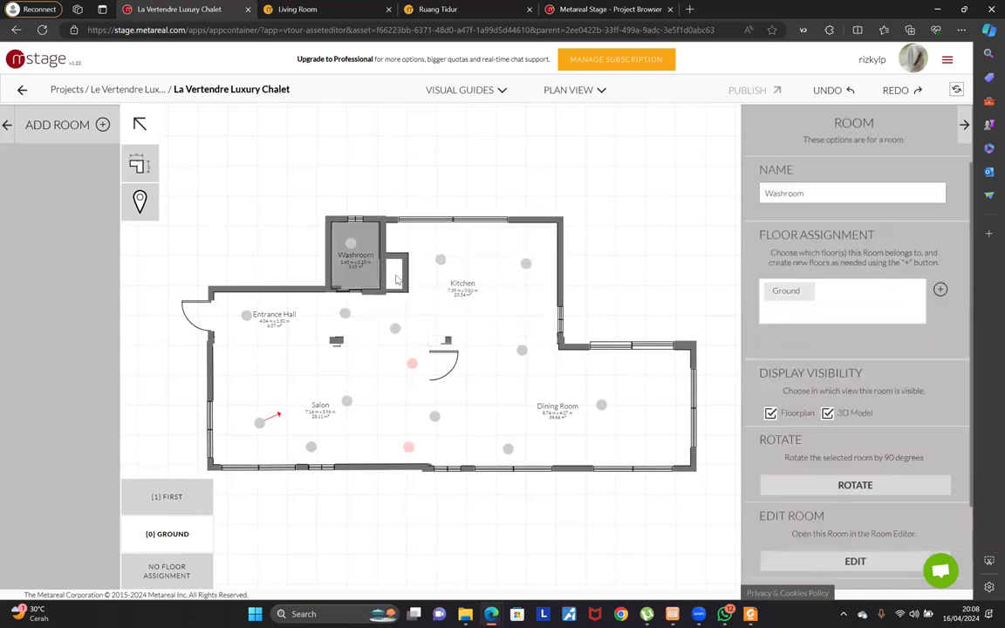
click(318, 324)
click(383, 324)
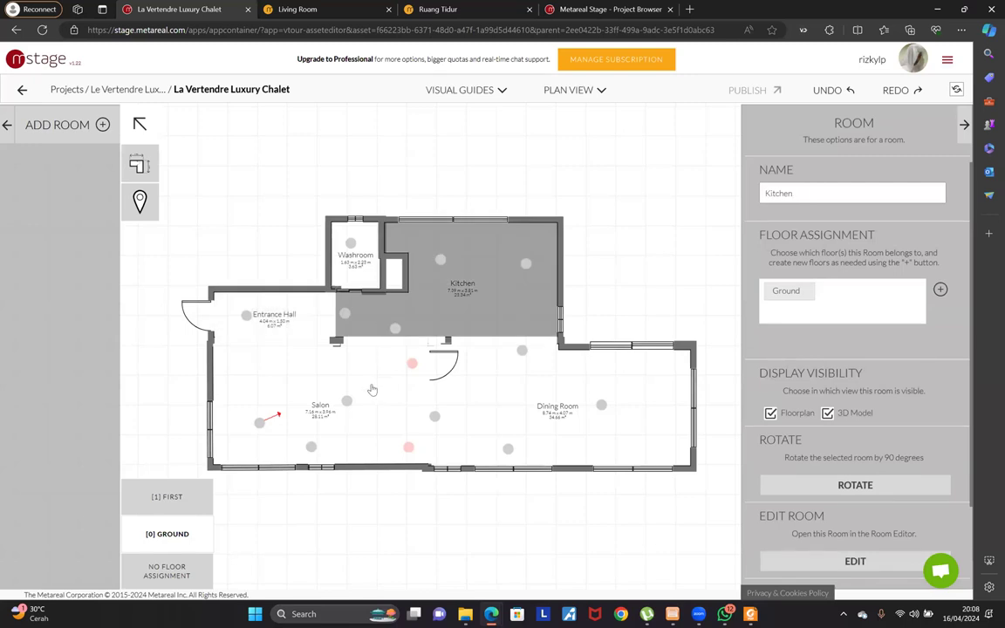
click(345, 371)
click(516, 394)
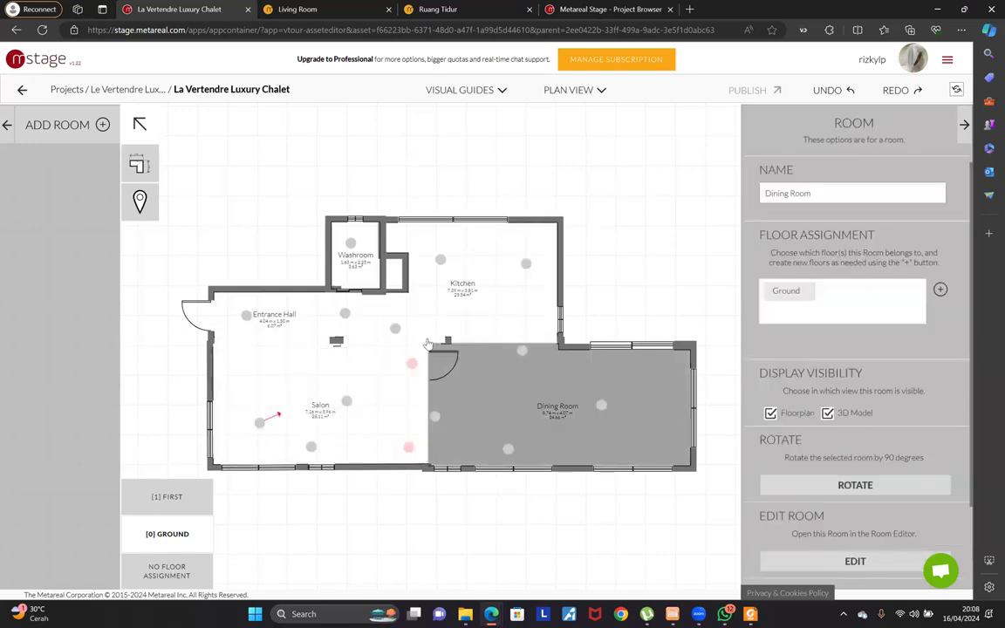
Inspect the doors on the Kitchen–Dining Room and Salon–Kitchen walls
click(470, 344)
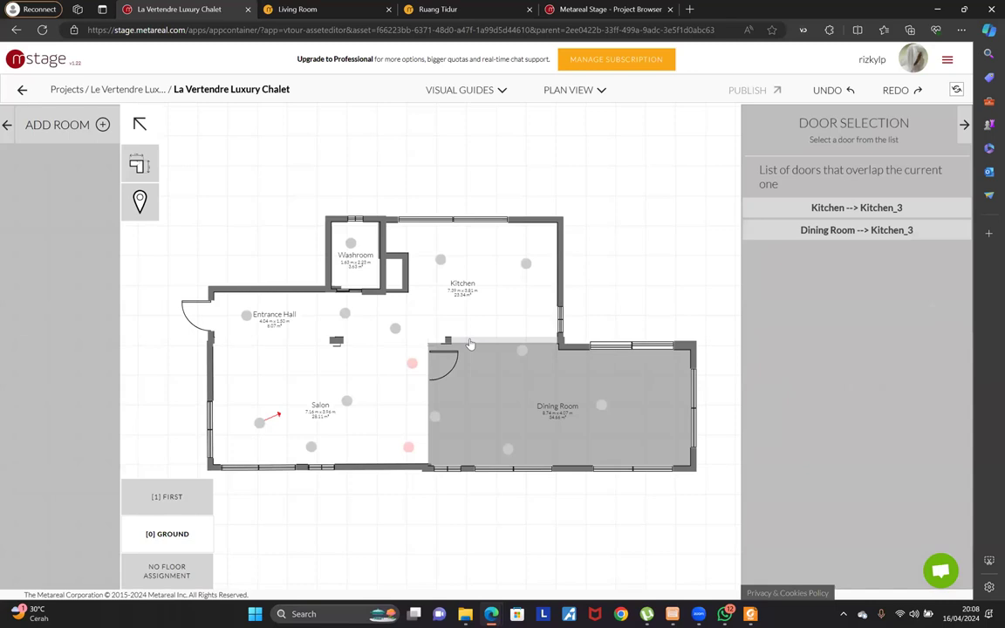
click(410, 343)
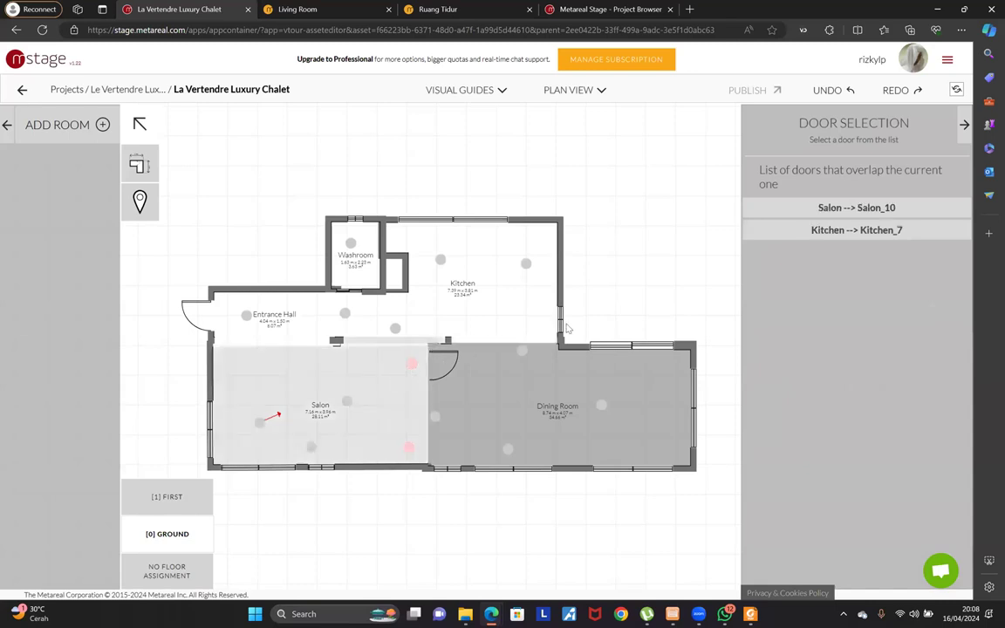
click(633, 311)
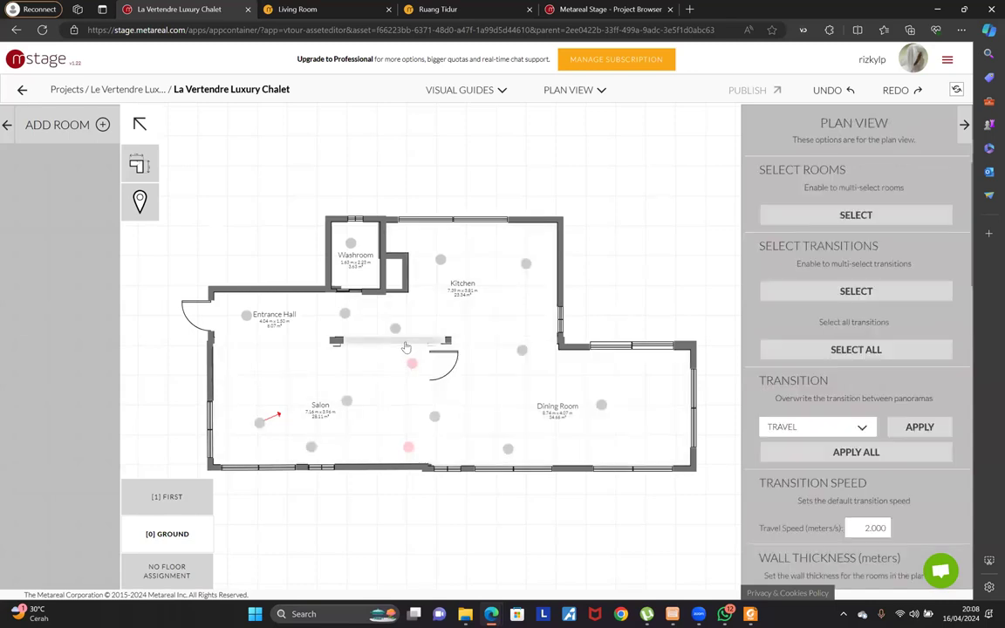
click(406, 347)
click(617, 299)
click(481, 343)
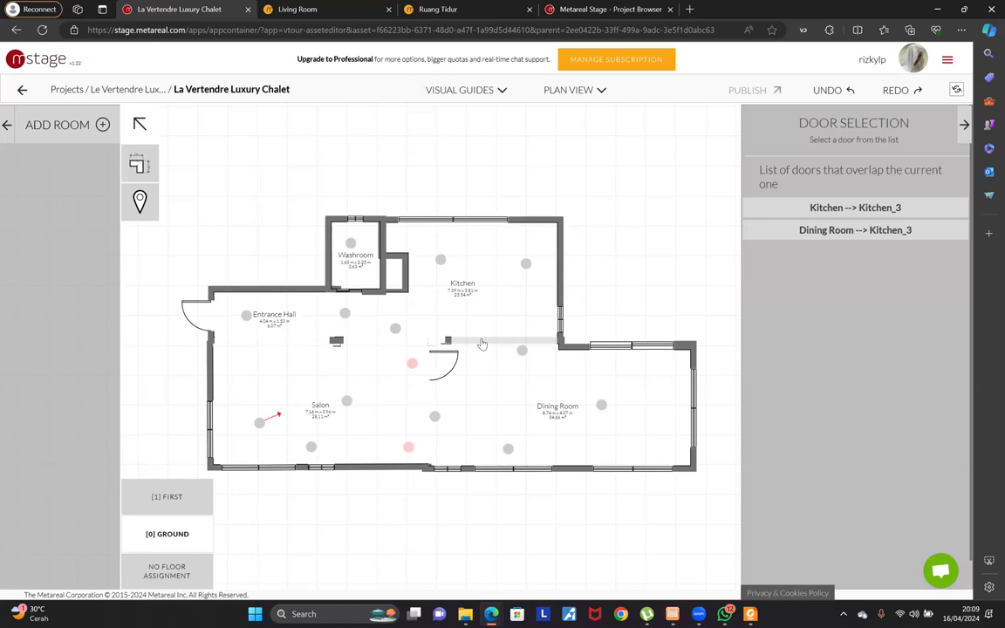
click(397, 342)
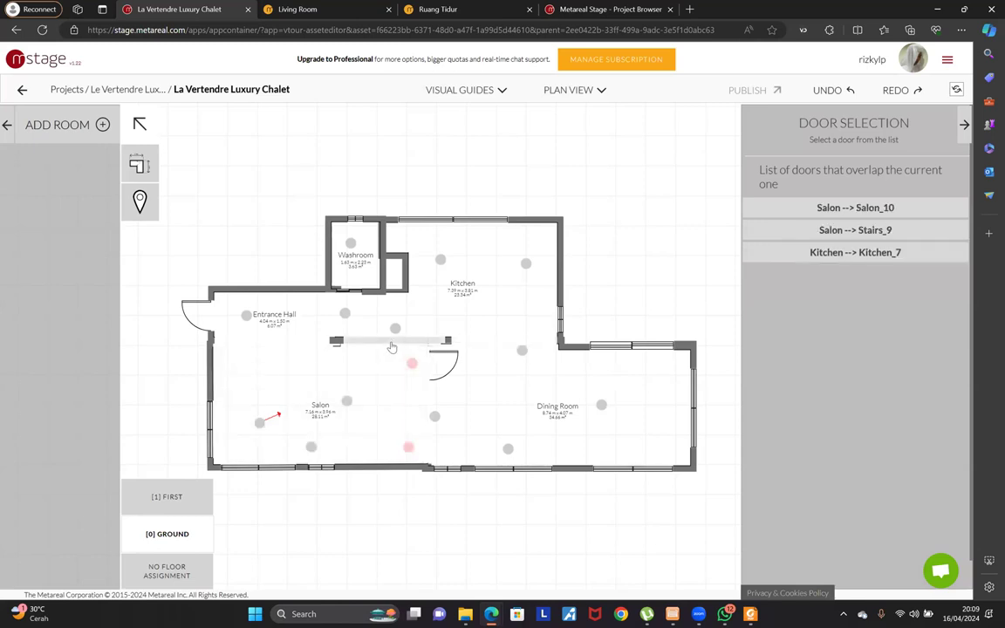
click(591, 326)
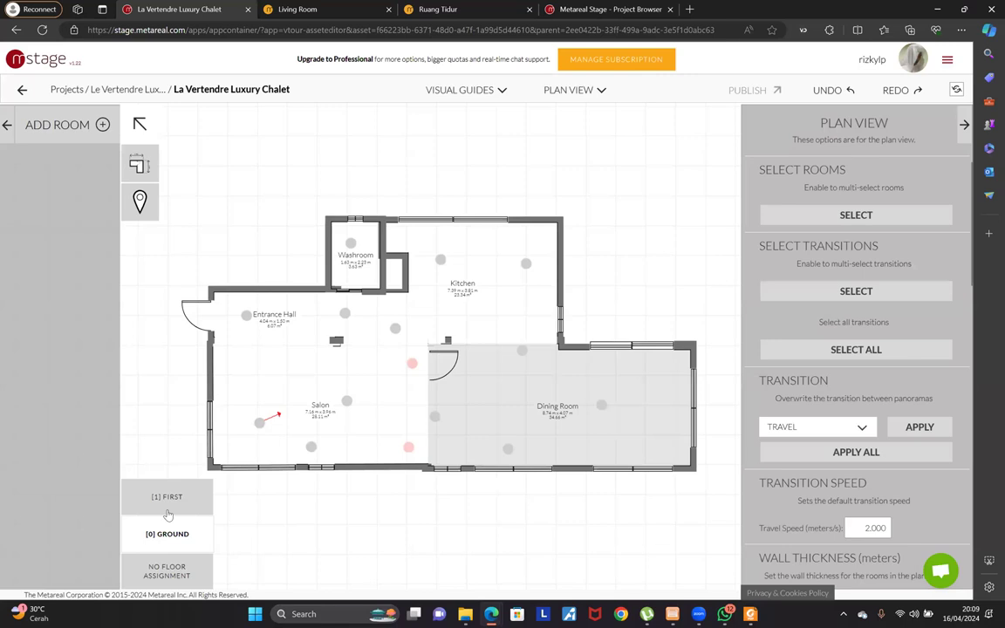
On the first-floor plan, check Salon, Bedroom 1, Bathroom and Upstairs Salon, then select Stairs
click(166, 498)
click(382, 431)
click(479, 404)
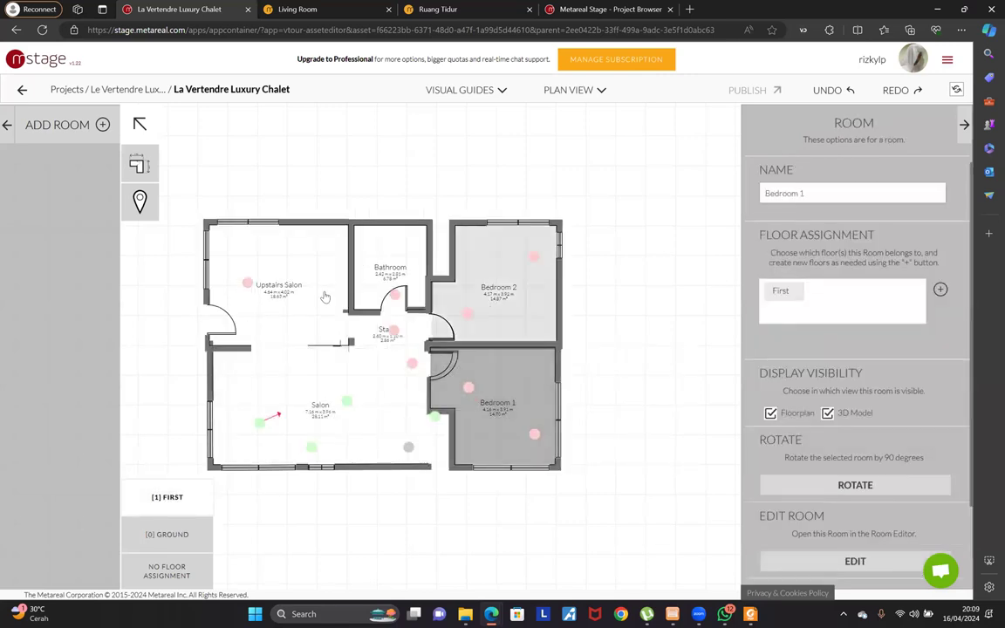
click(388, 277)
click(318, 274)
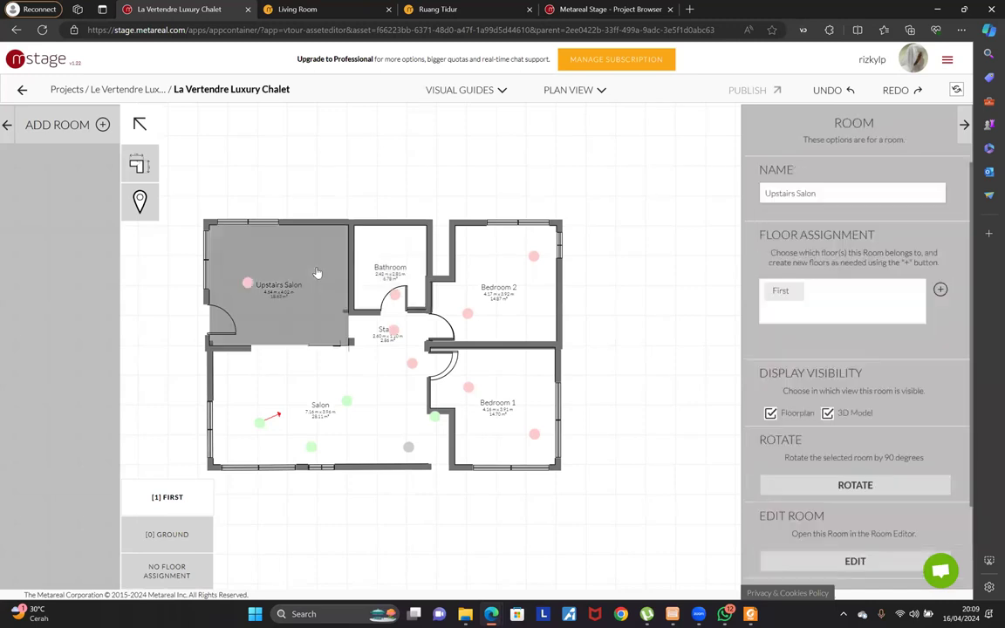
click(375, 336)
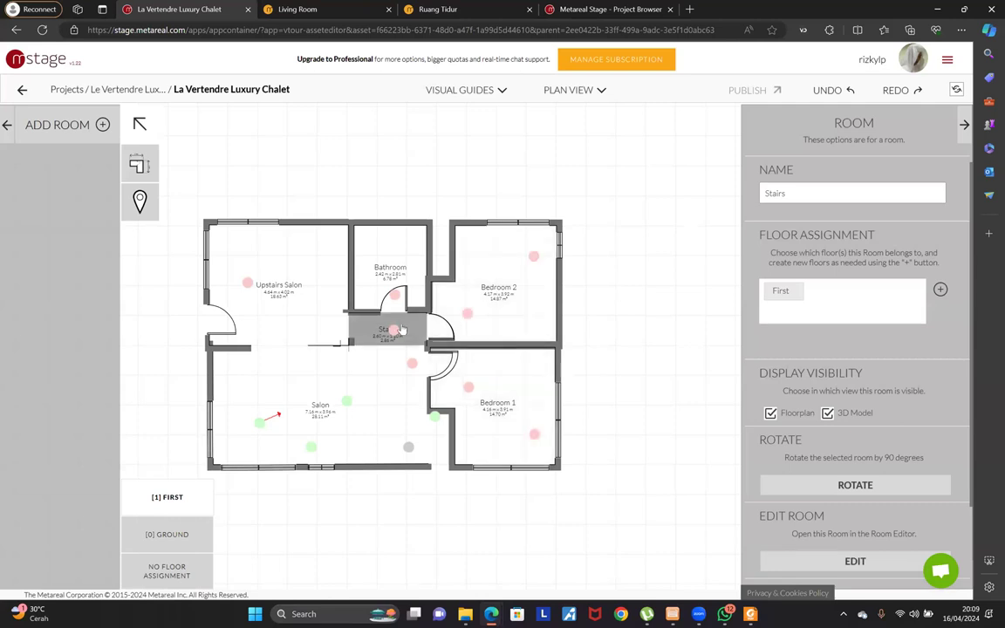
scroll(354, 301, up, 3)
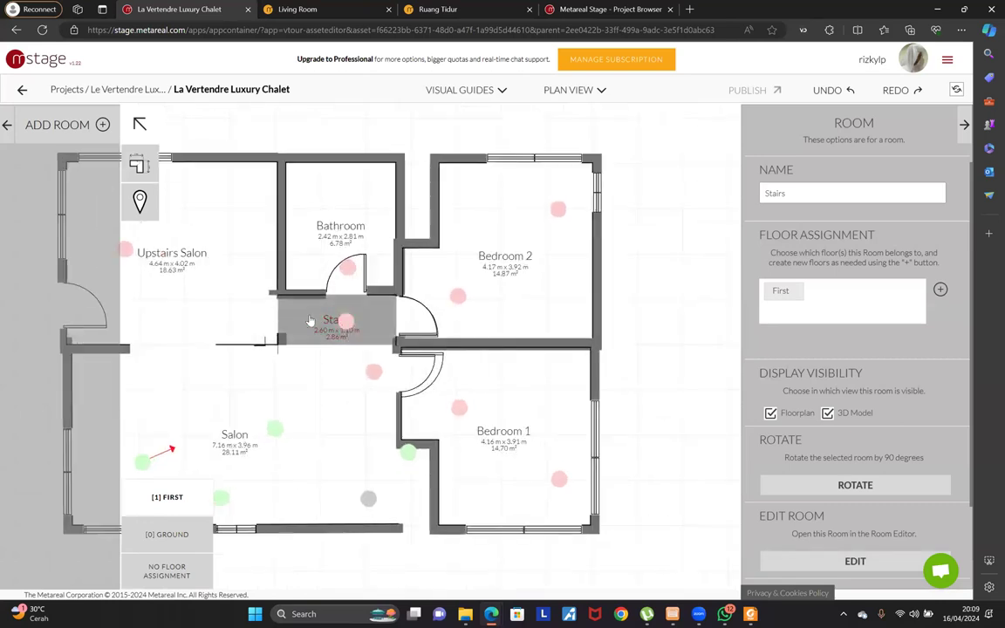
click(336, 321)
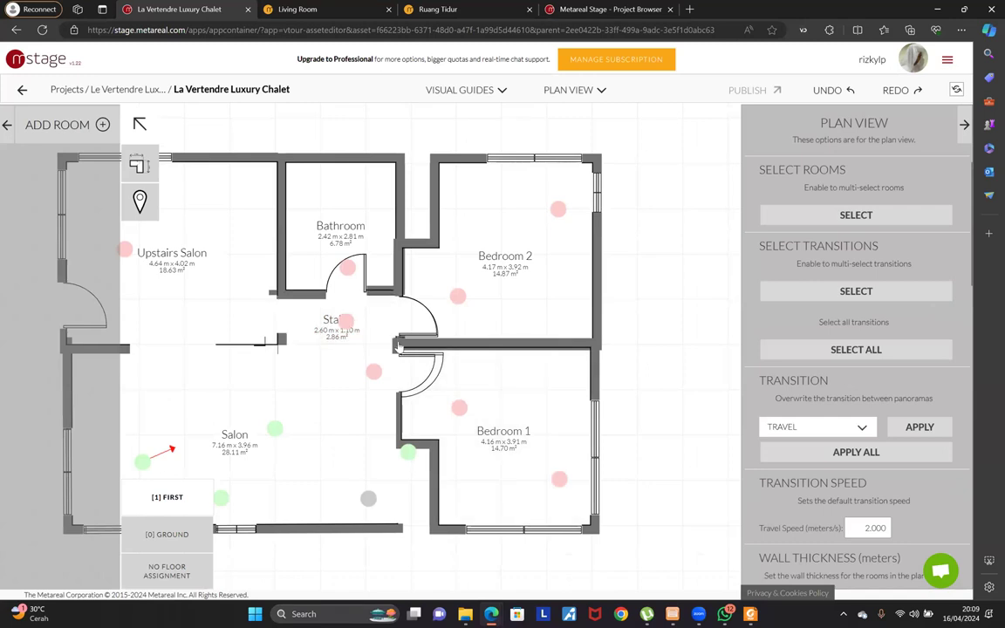
click(375, 331)
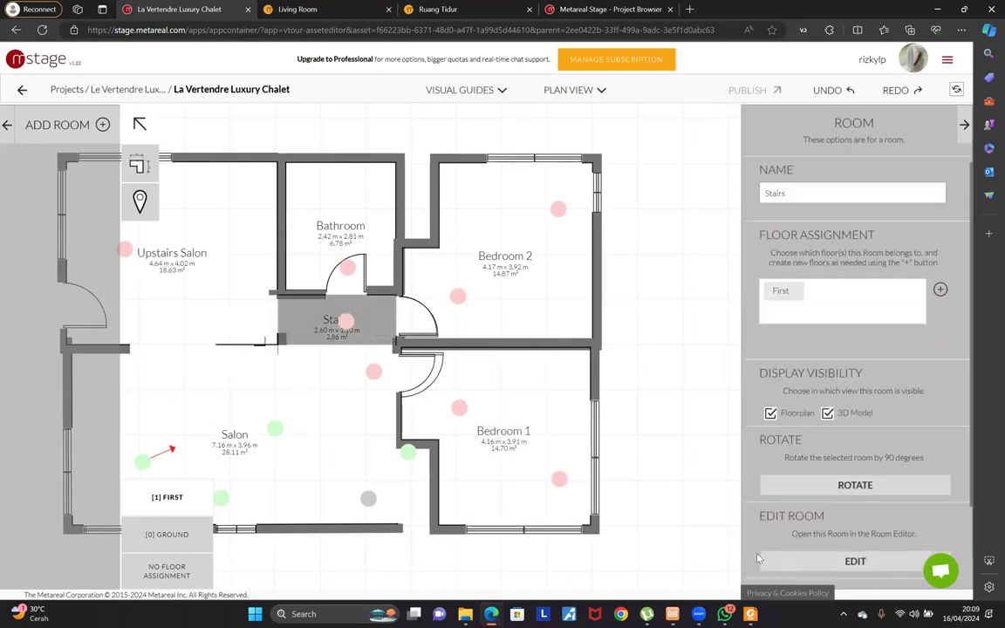
Open the Stairs room's panorama editor and look around the stair landing and its floor
click(842, 562)
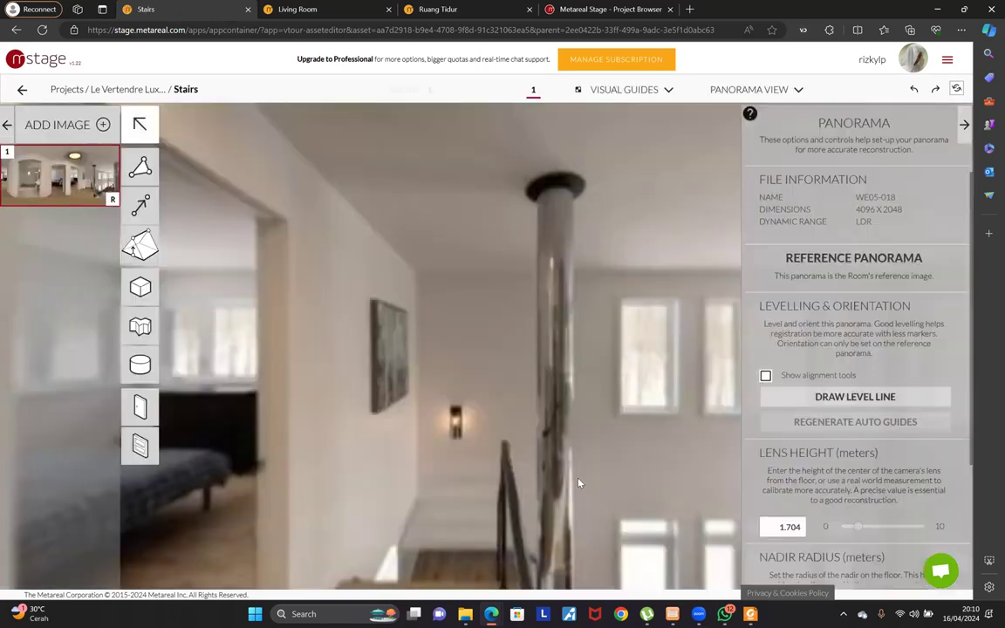
drag(578, 483, 436, 286)
drag(294, 333, 343, 327)
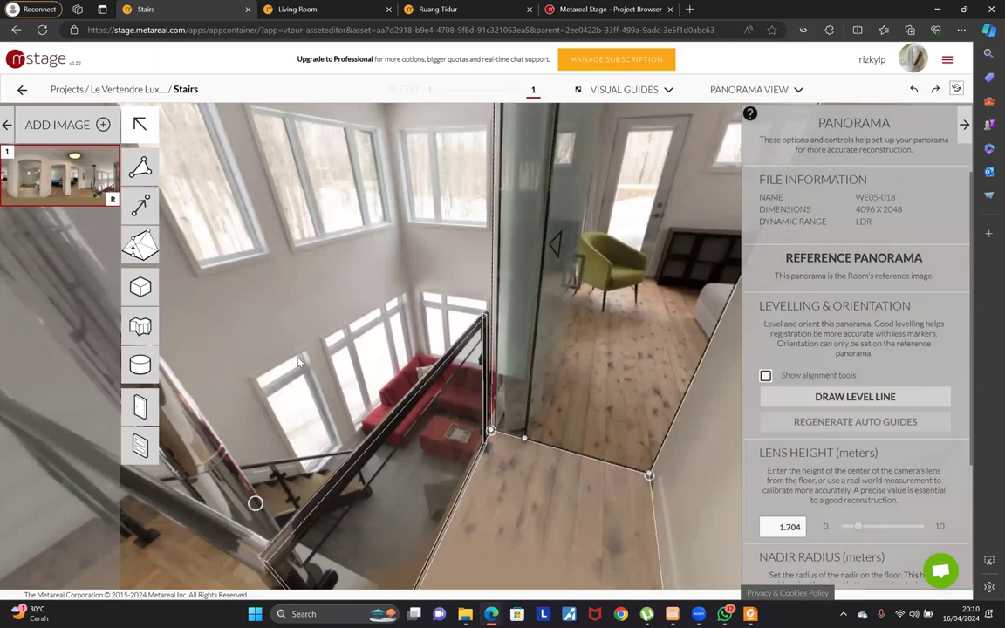
drag(297, 360, 306, 402)
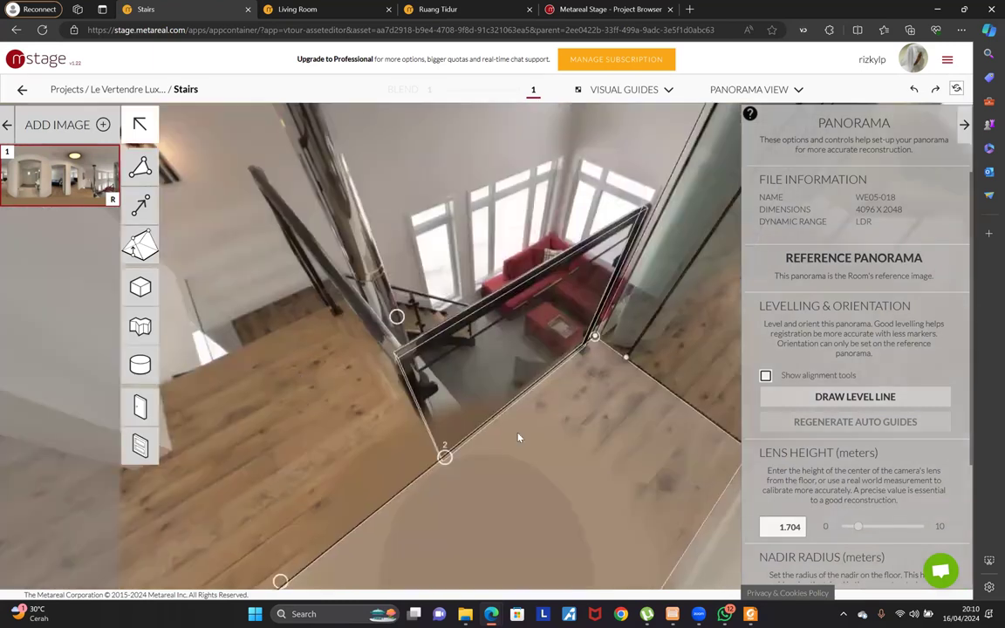
drag(562, 270, 521, 332)
drag(485, 248, 571, 557)
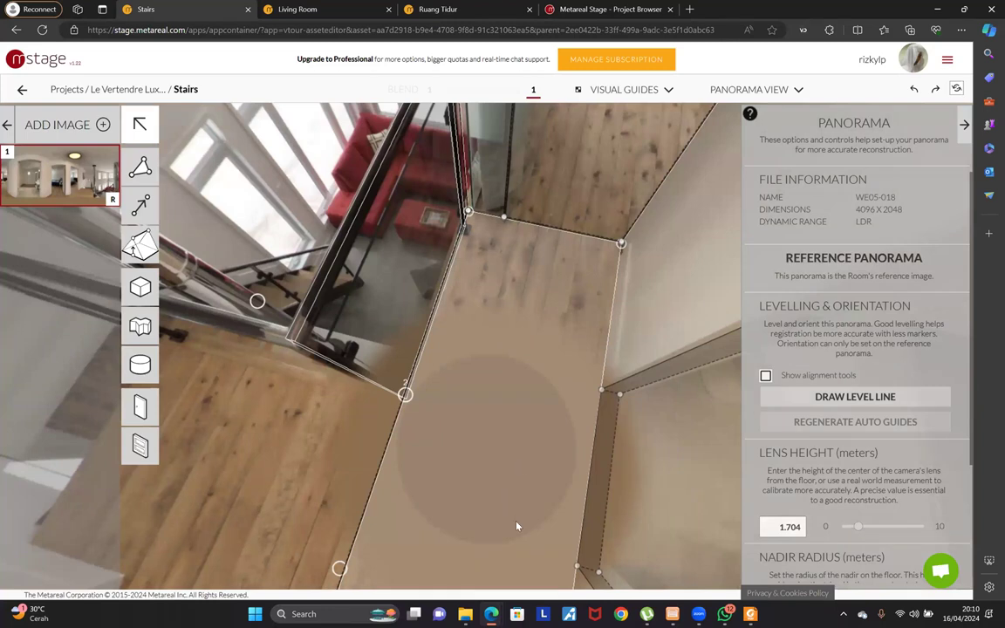
drag(516, 527, 516, 534)
drag(577, 470, 175, 397)
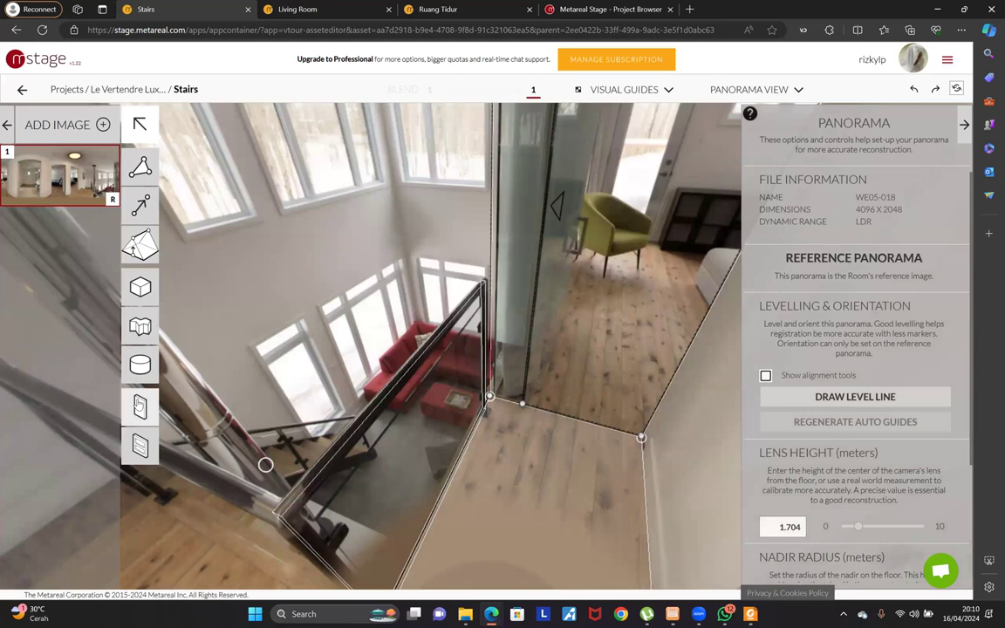
Inspect the bedroom 2 doorway in the Stairs panorama
click(139, 406)
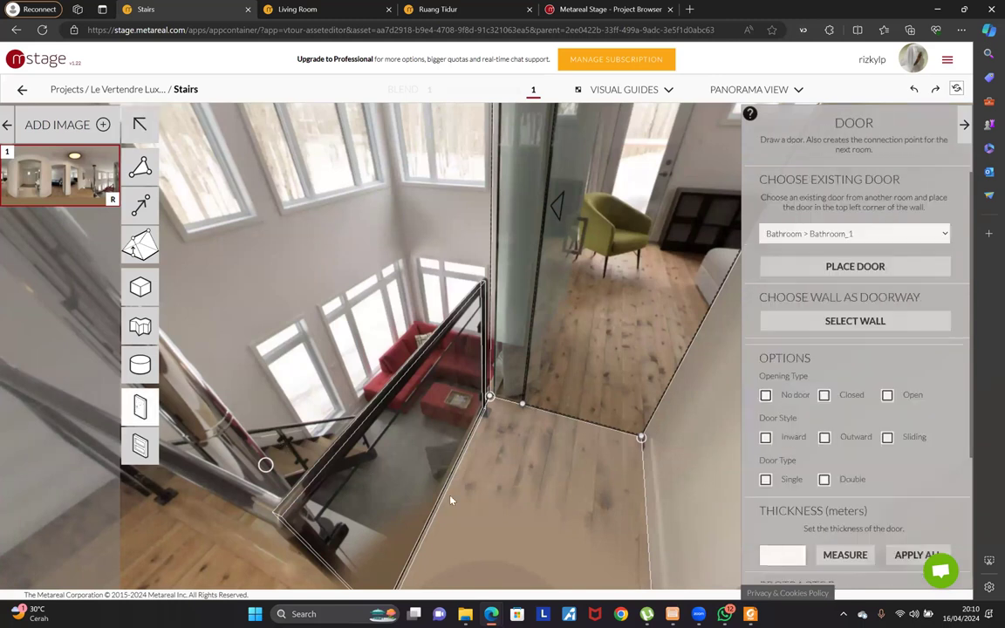
drag(597, 492, 704, 412)
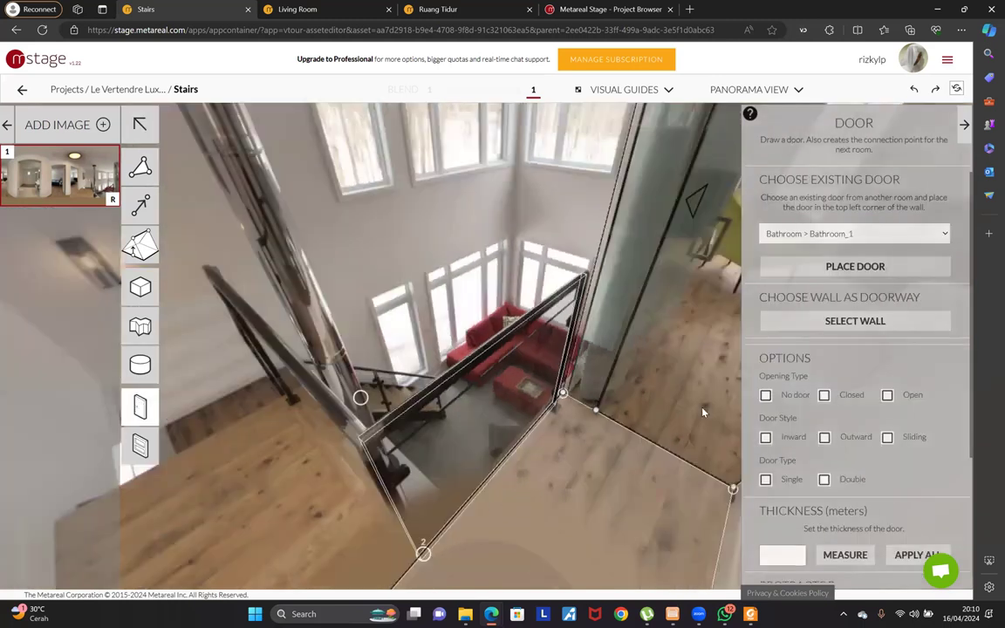
drag(627, 485, 303, 363)
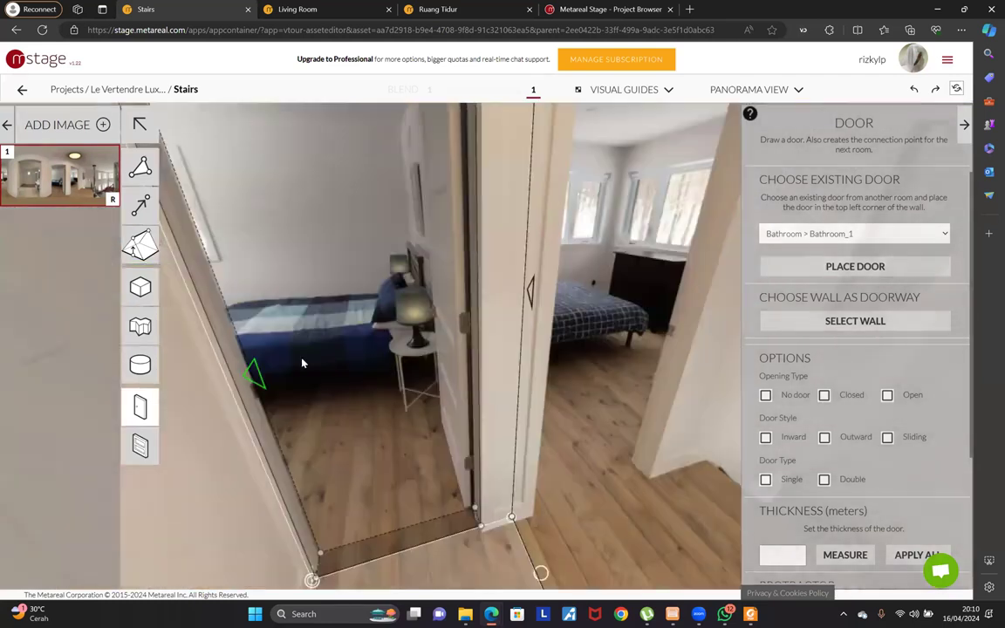
click(399, 366)
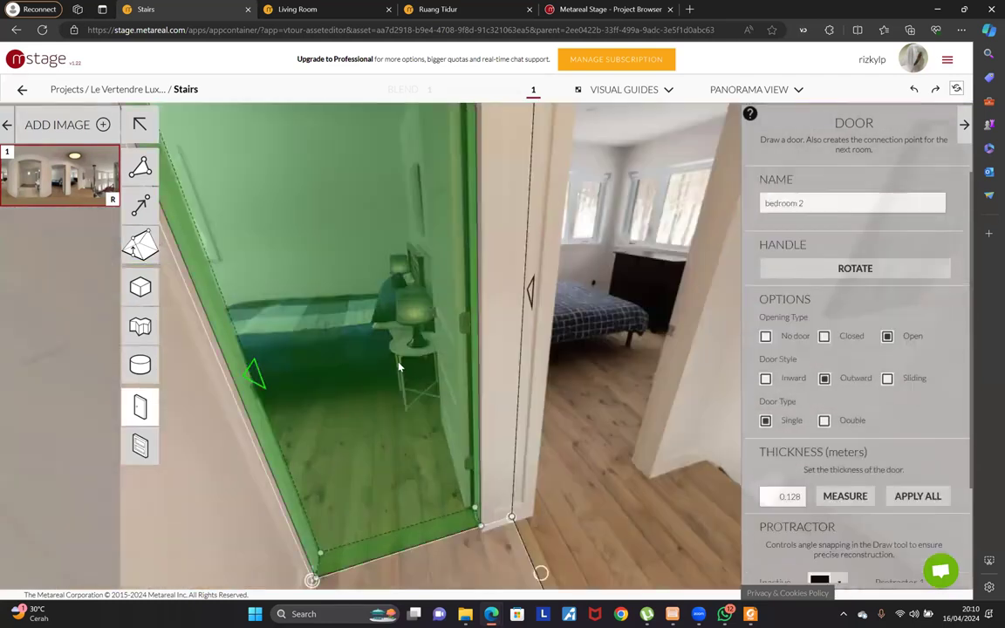
click(485, 553)
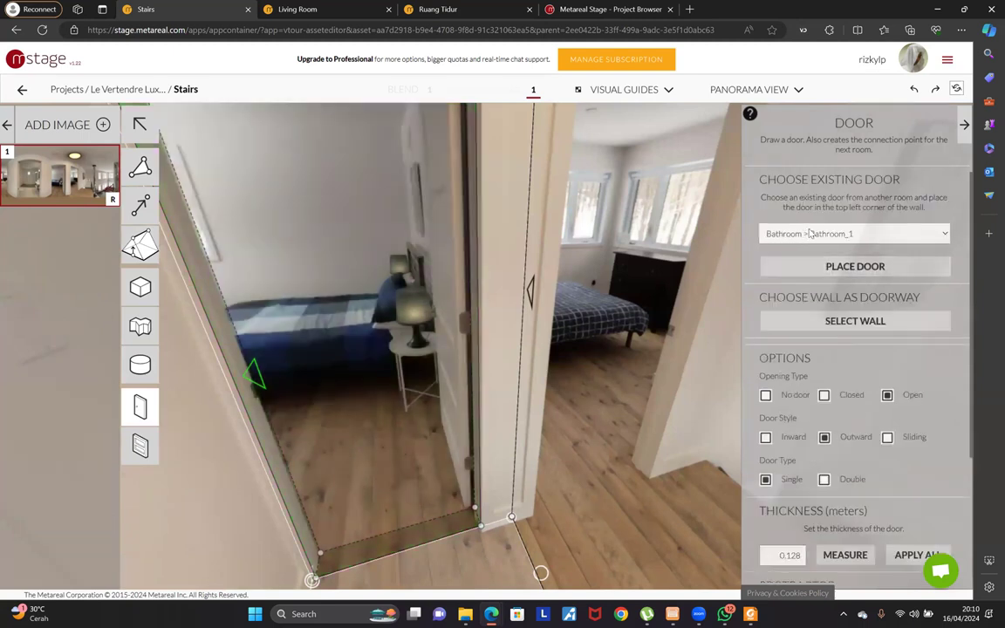
Inspect the doorway into the upstairs salon
drag(466, 341, 170, 271)
drag(443, 310, 146, 328)
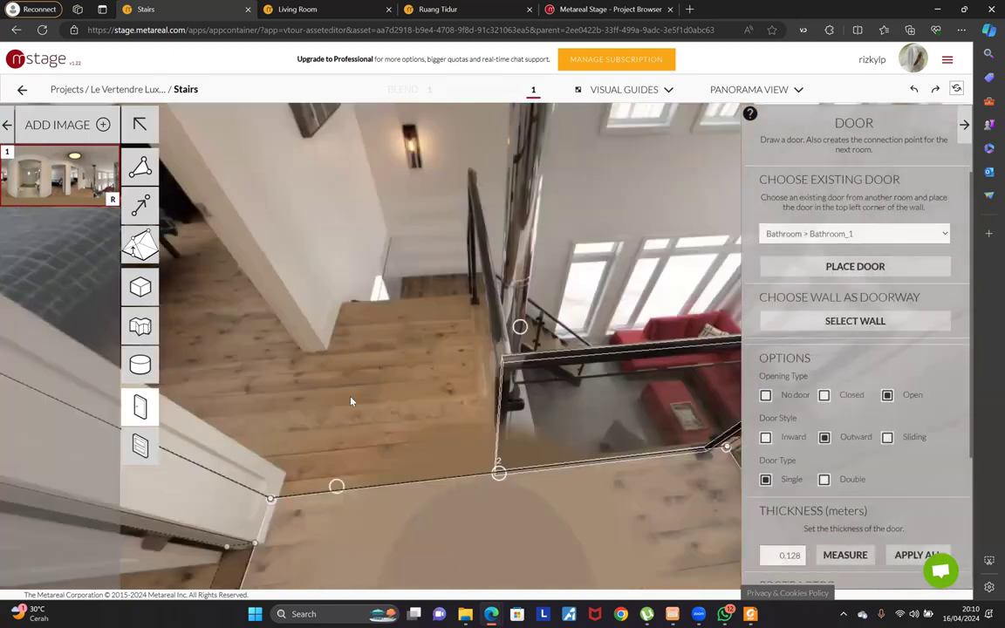
drag(351, 402, 576, 476)
drag(467, 502, 544, 352)
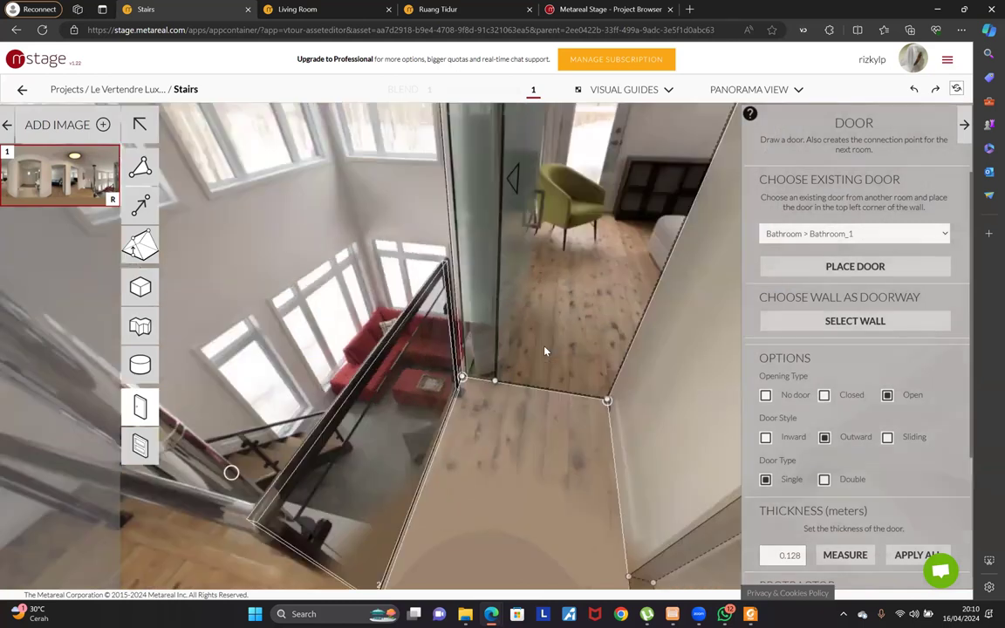
click(545, 352)
drag(471, 408, 465, 531)
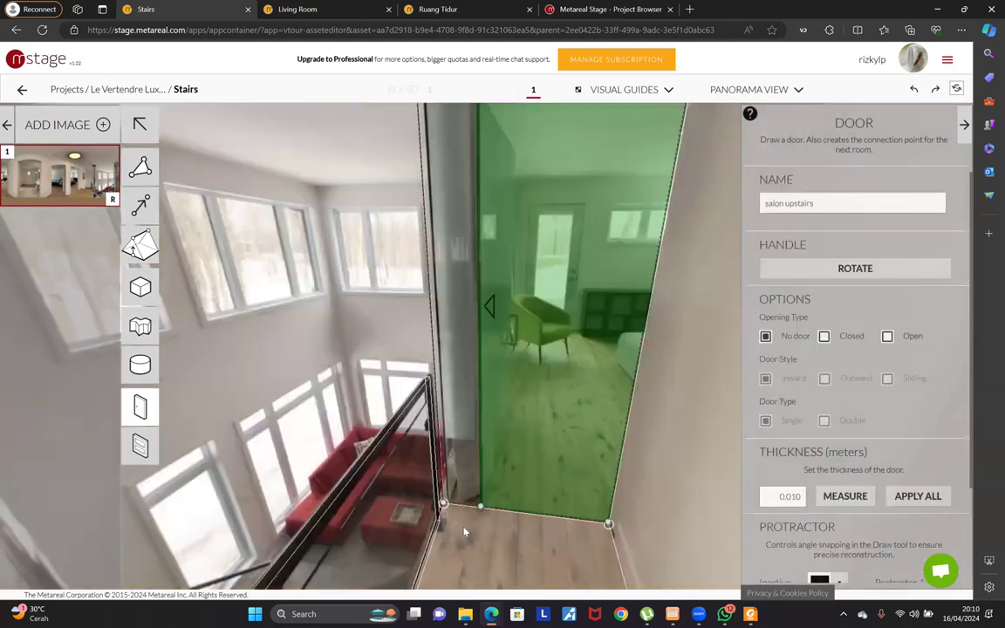
drag(500, 579, 413, 419)
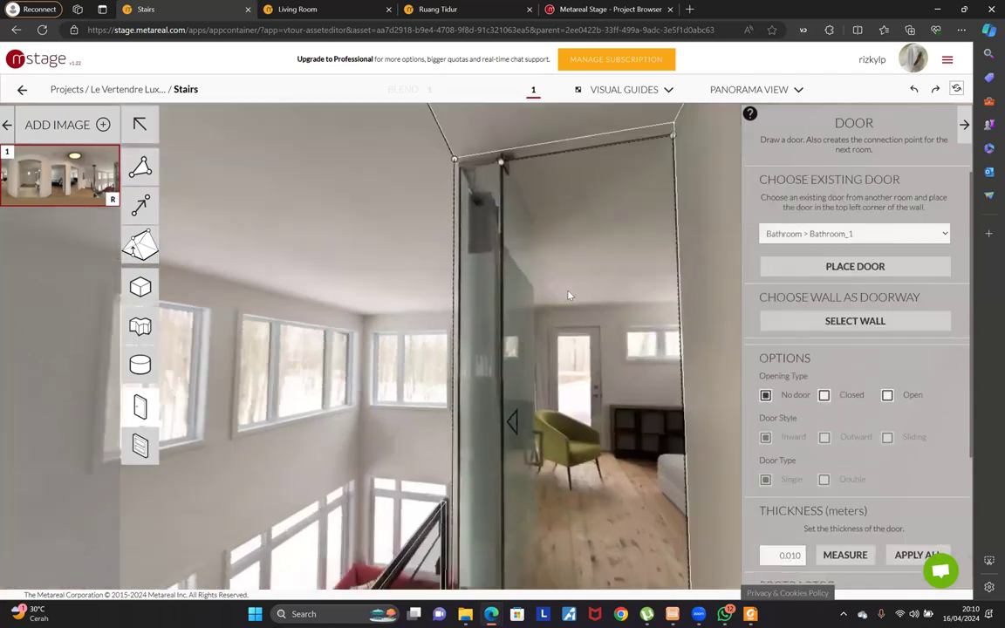
Inspect the Bathroom_1 doorway
drag(616, 426, 280, 332)
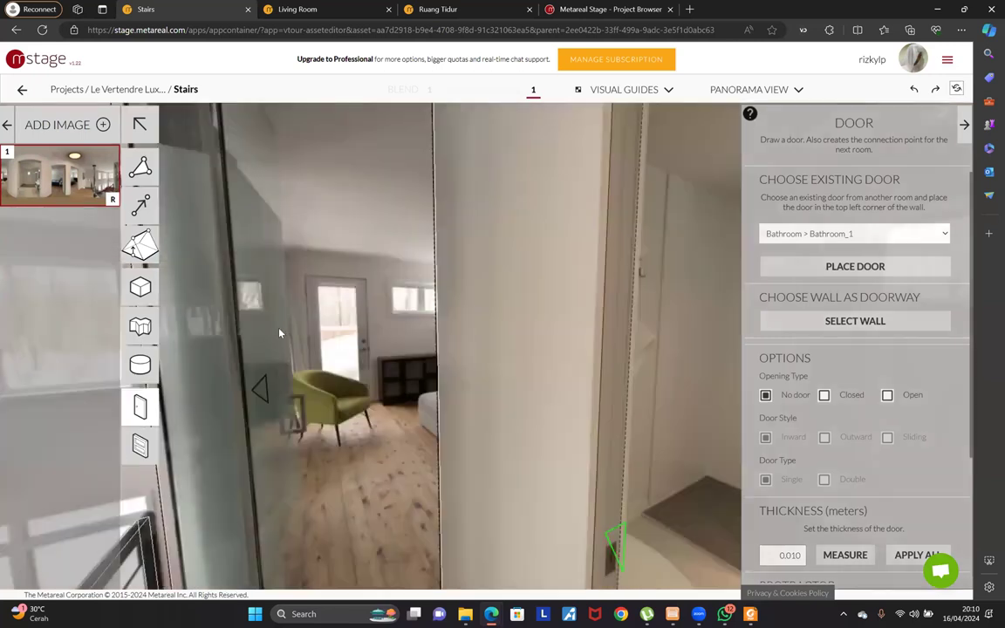
drag(667, 384, 472, 334)
click(566, 407)
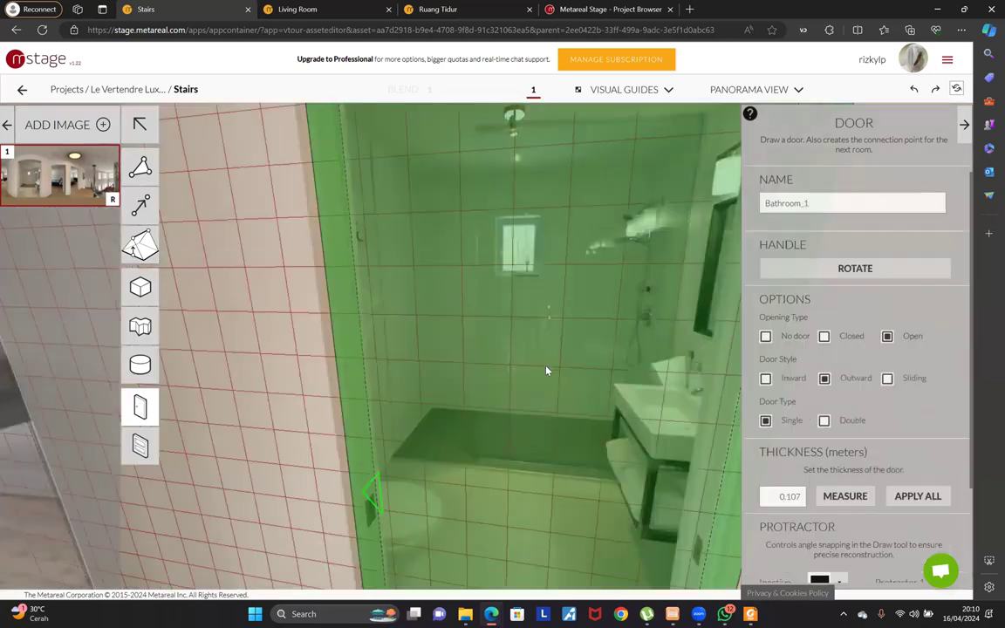
click(547, 367)
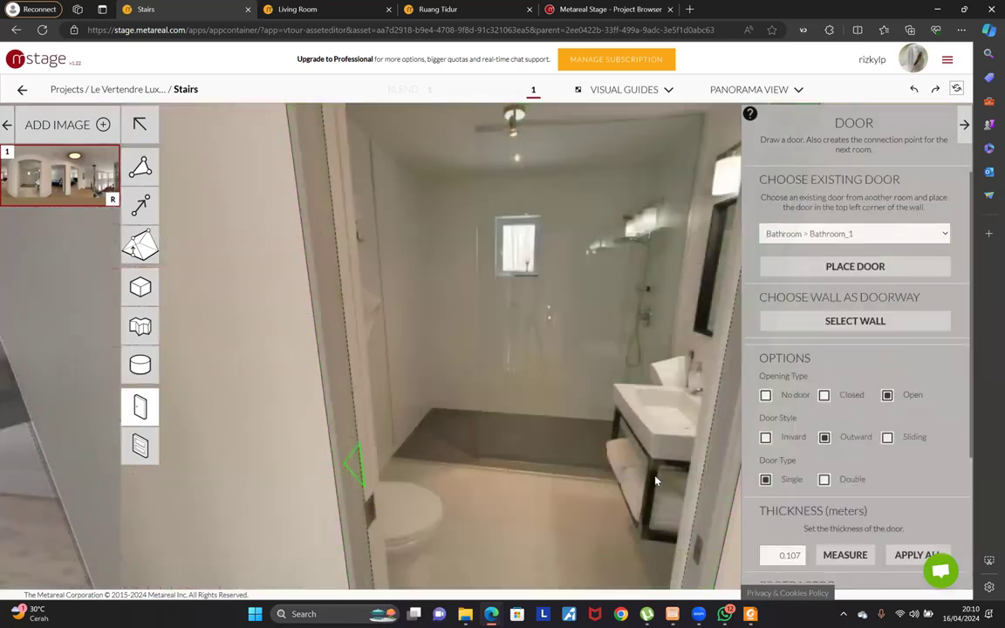
scroll(592, 414, down, 5)
scroll(571, 423, up, 5)
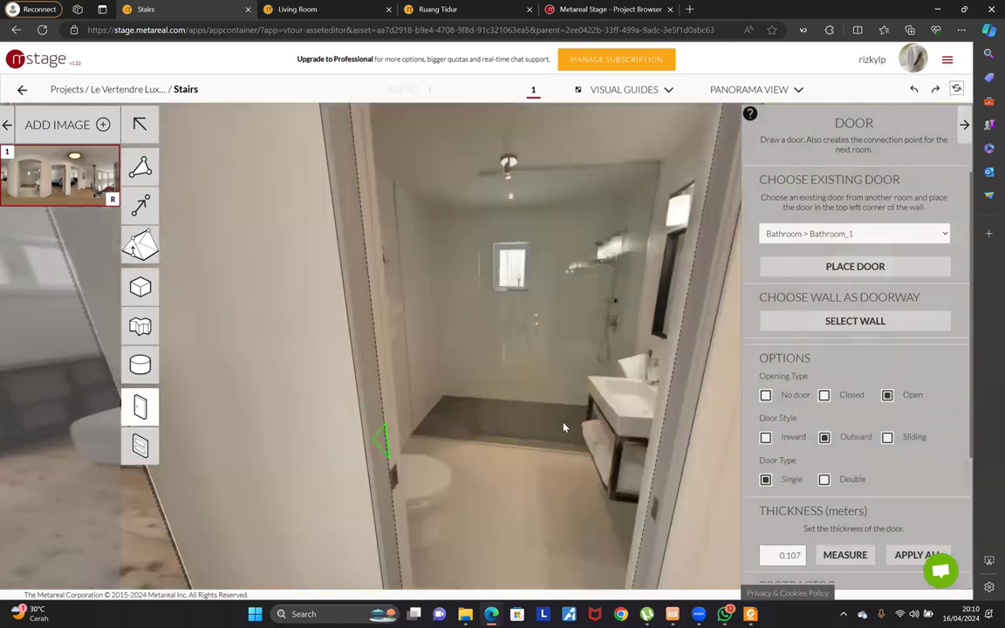
Inspect the Stairs_9 door over the stair opening and its outline
drag(405, 382, 488, 427)
drag(379, 362, 594, 479)
drag(516, 456, 674, 587)
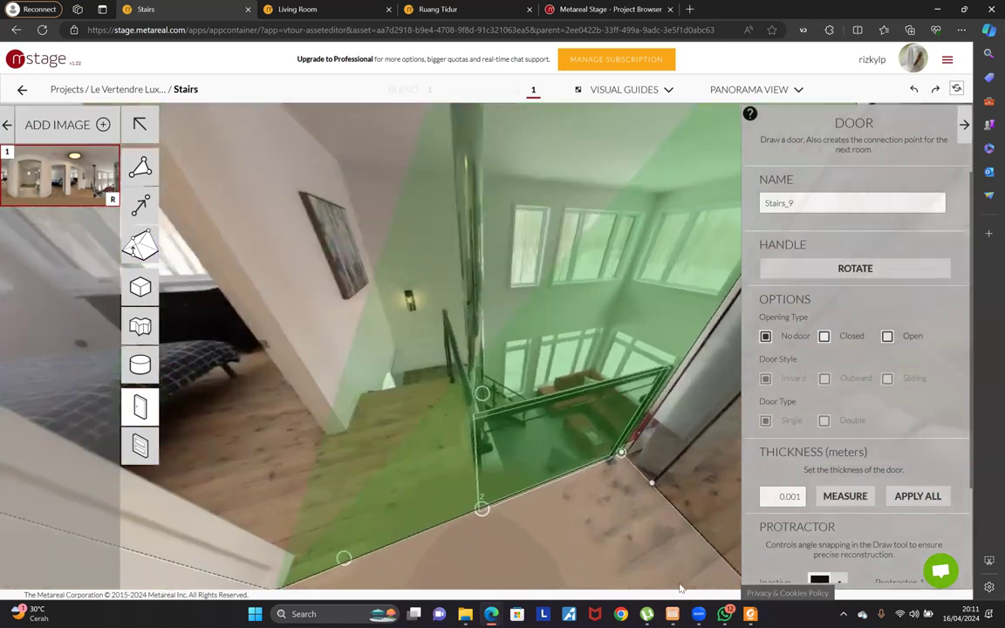
drag(302, 337, 523, 515)
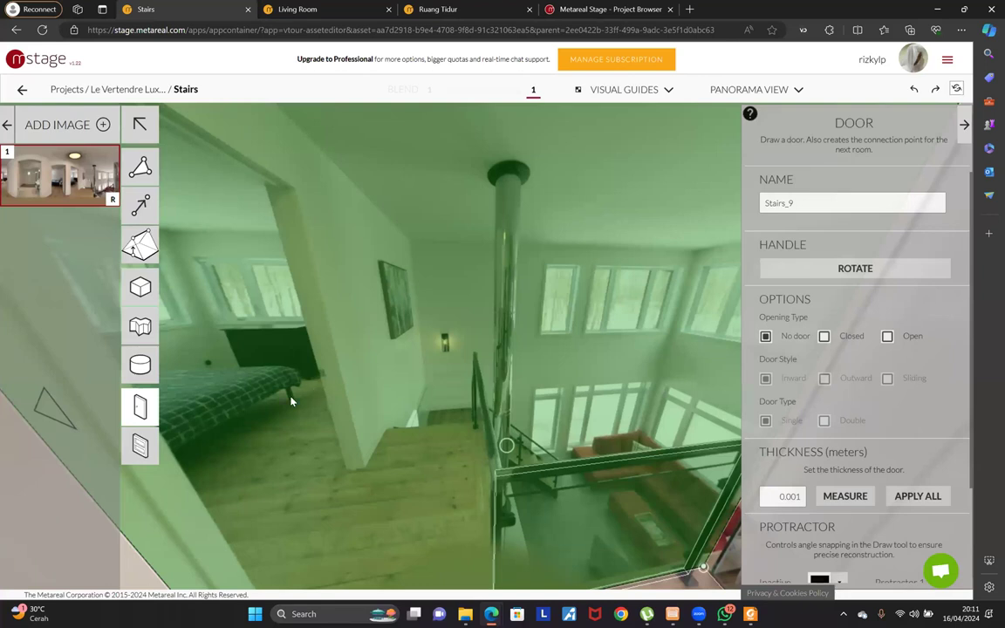
click(617, 507)
drag(474, 491, 464, 428)
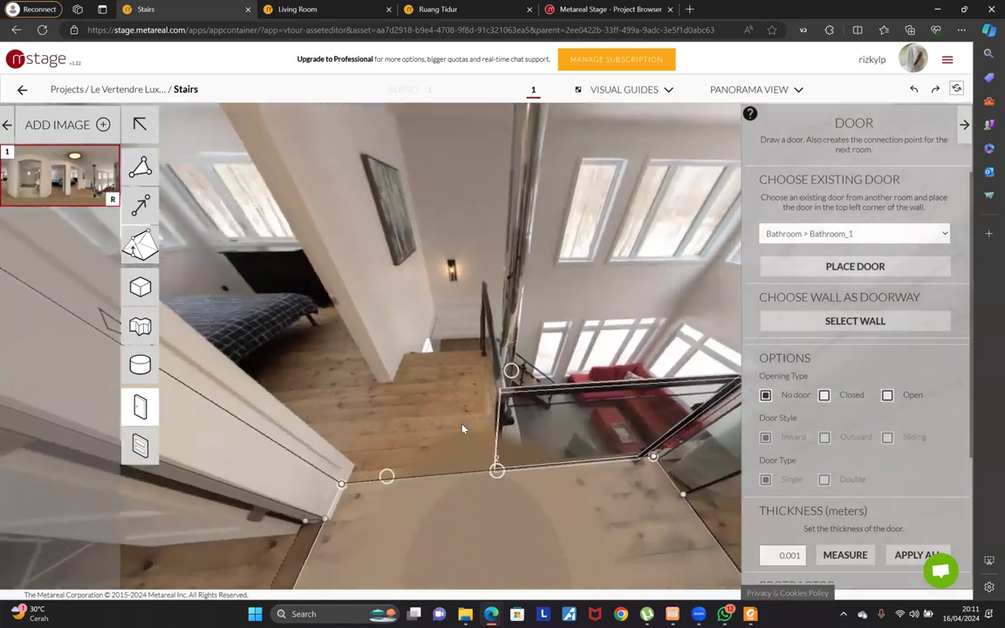
click(453, 370)
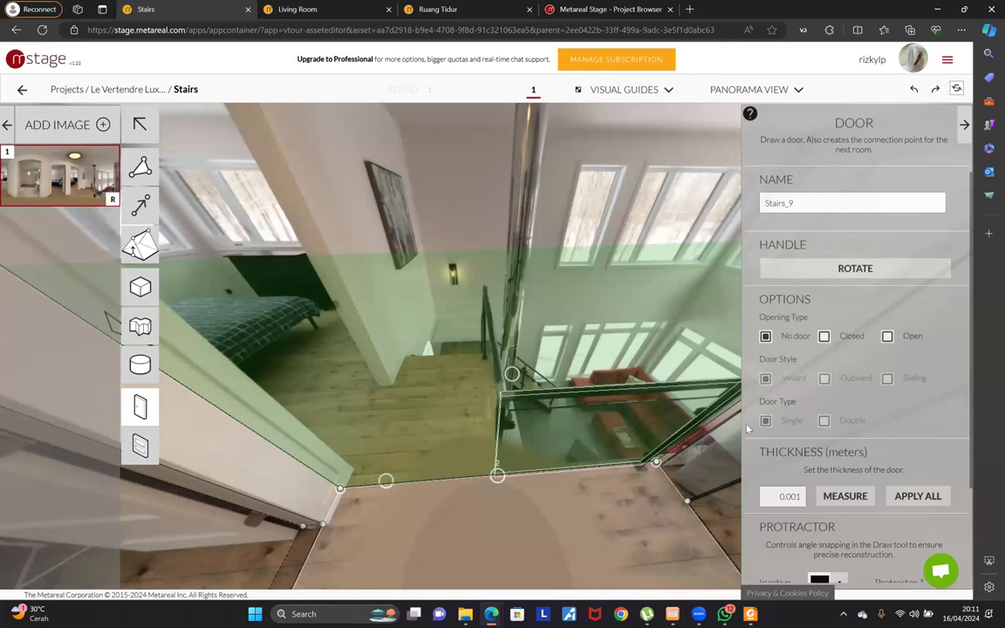
drag(649, 528, 647, 567)
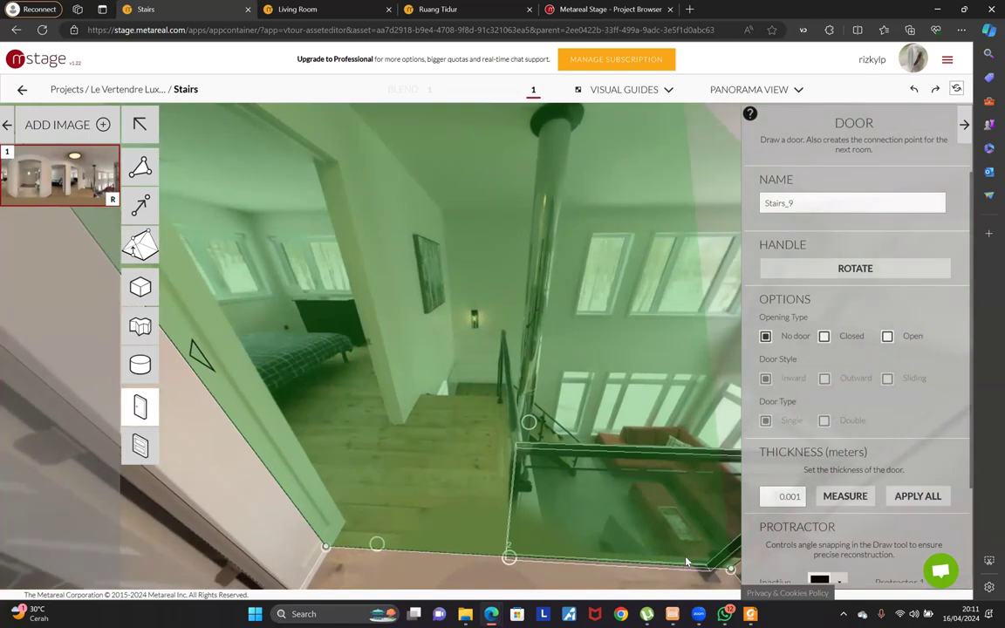
scroll(788, 515, down, 3)
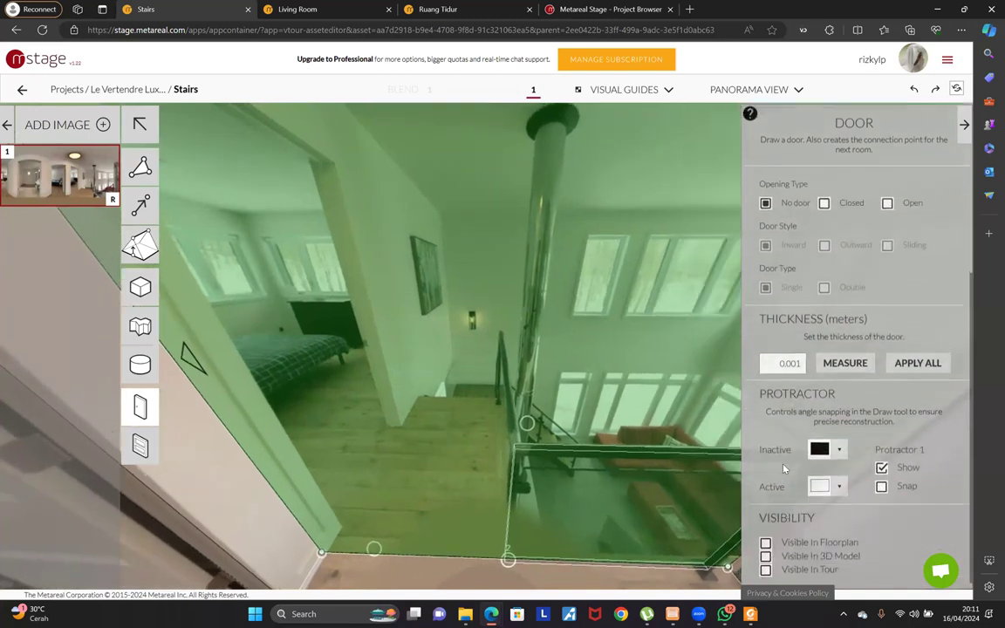
scroll(796, 340, up, 3)
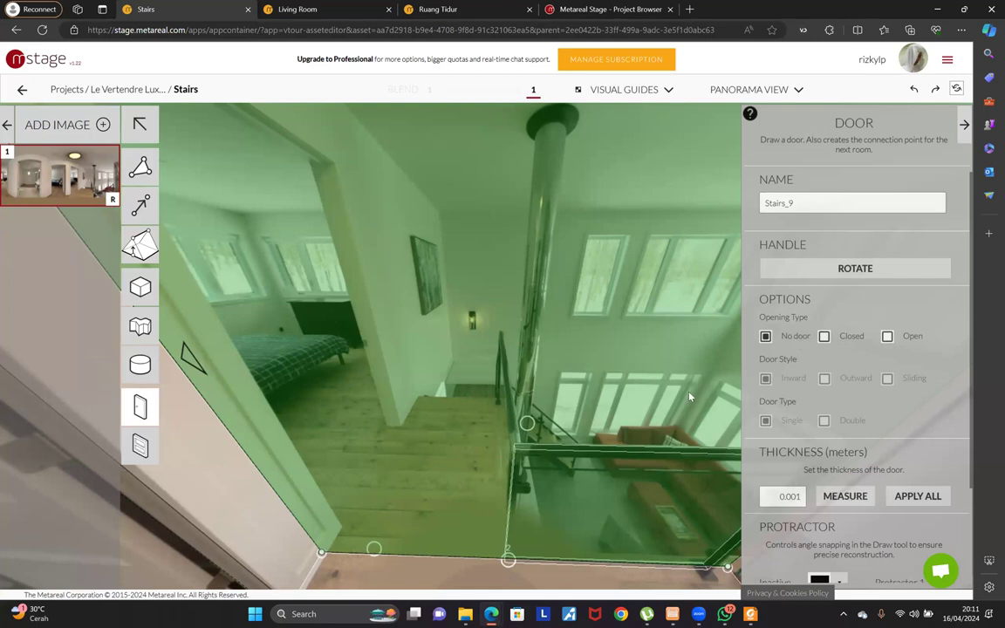
drag(442, 431, 449, 426)
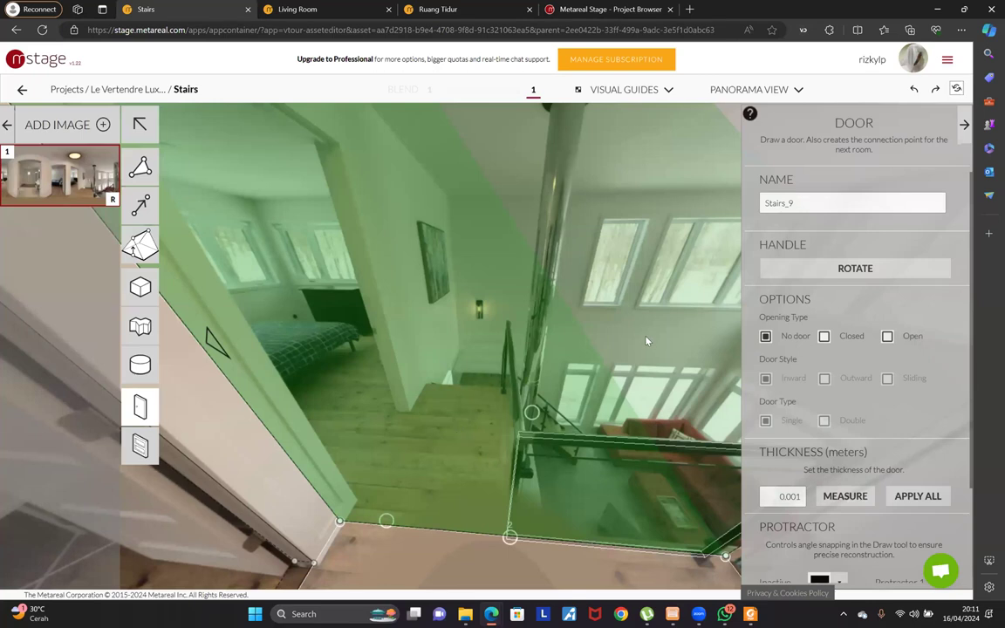
Save the door edits and return to the panorama's settings
key(g)
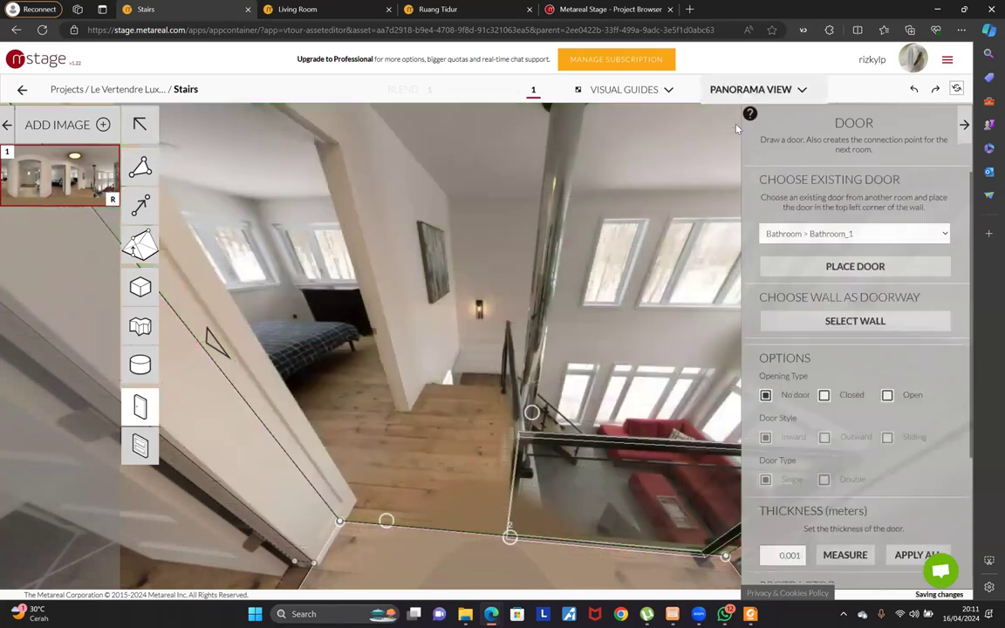
click(737, 91)
click(736, 121)
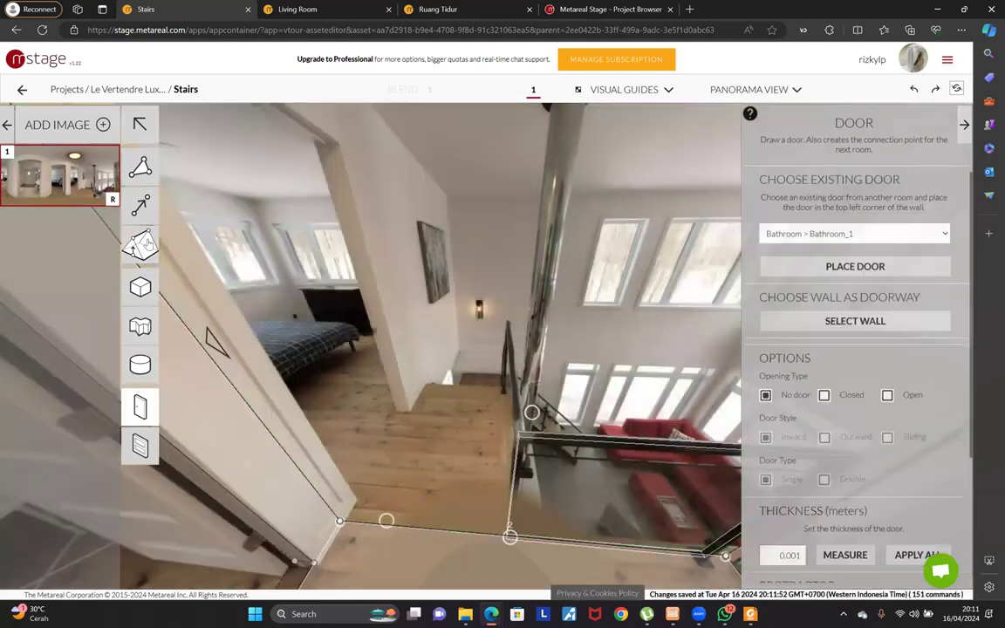
click(140, 127)
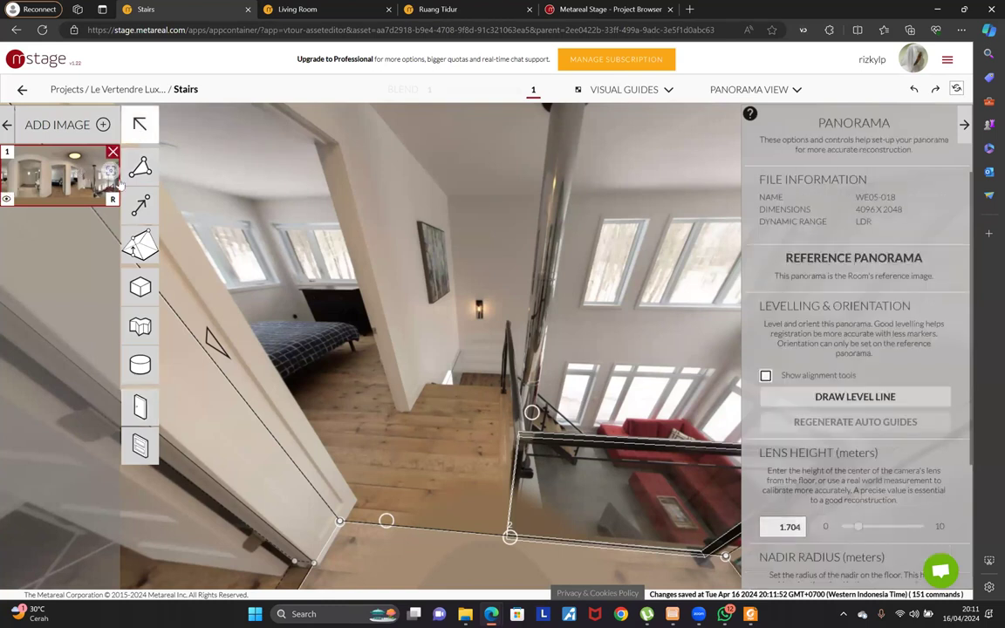
click(373, 421)
click(435, 543)
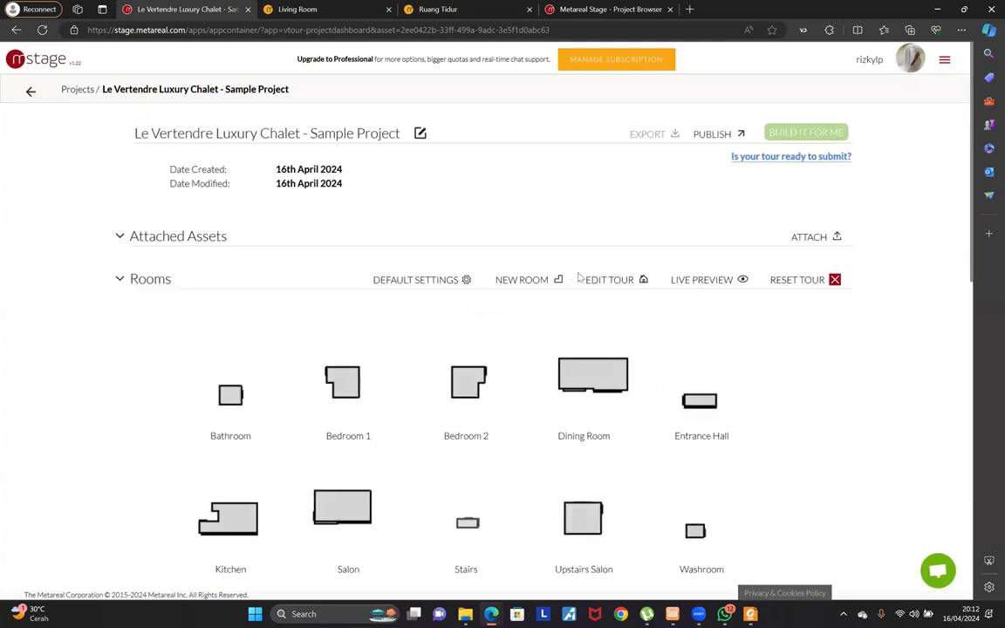
Reopen the Le Vertendre dashboard from the project list, then return to the tour editor's floor plan
click(589, 10)
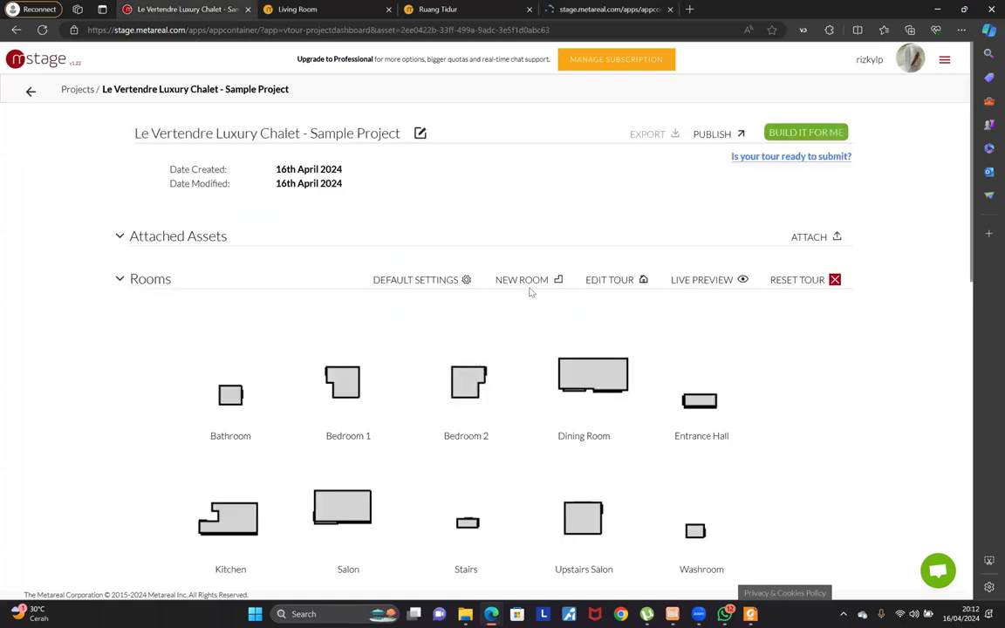
click(528, 286)
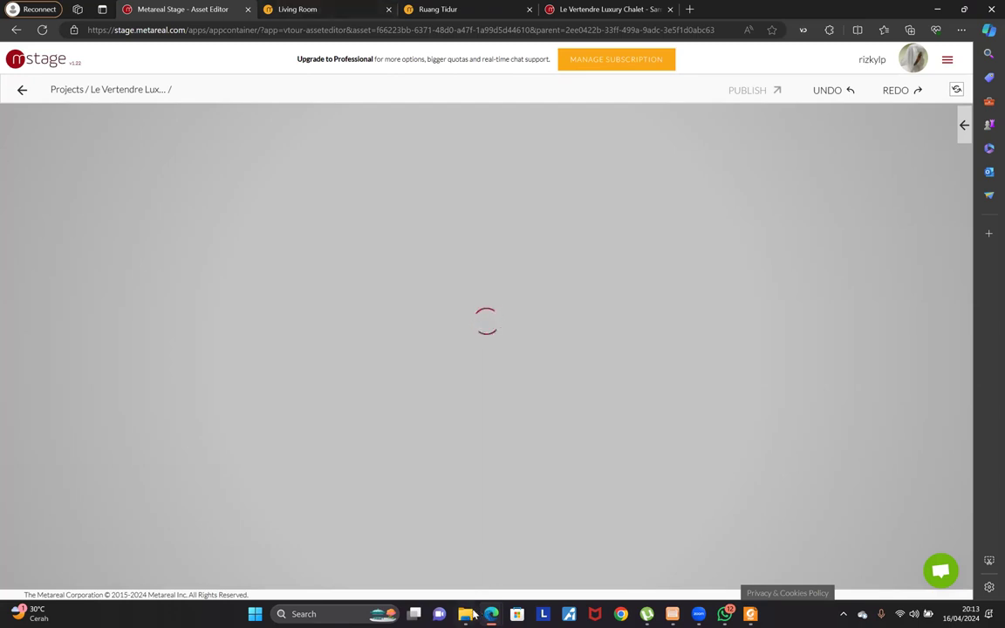
click(423, 552)
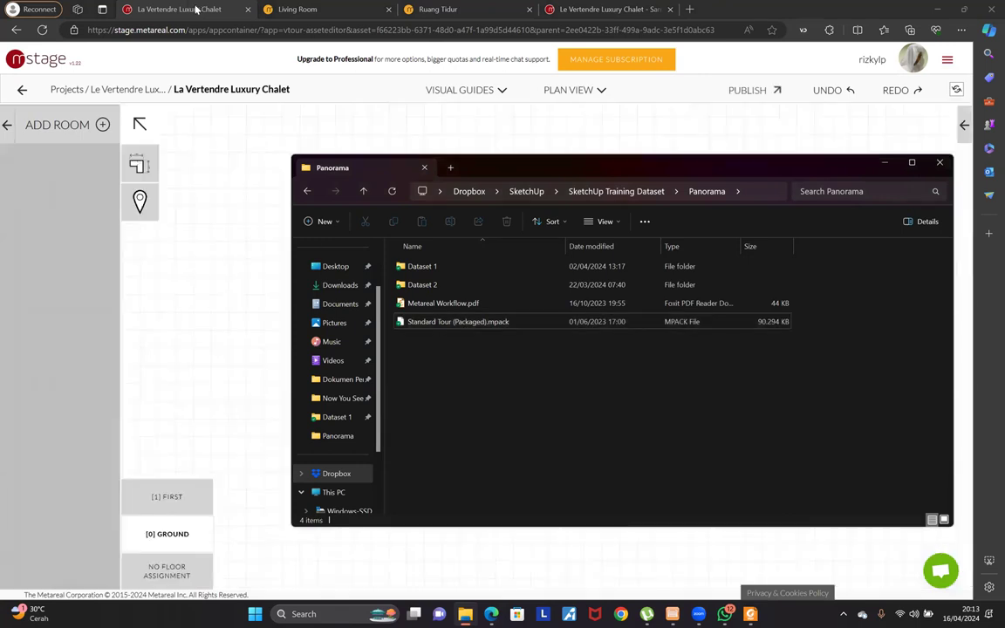
click(197, 9)
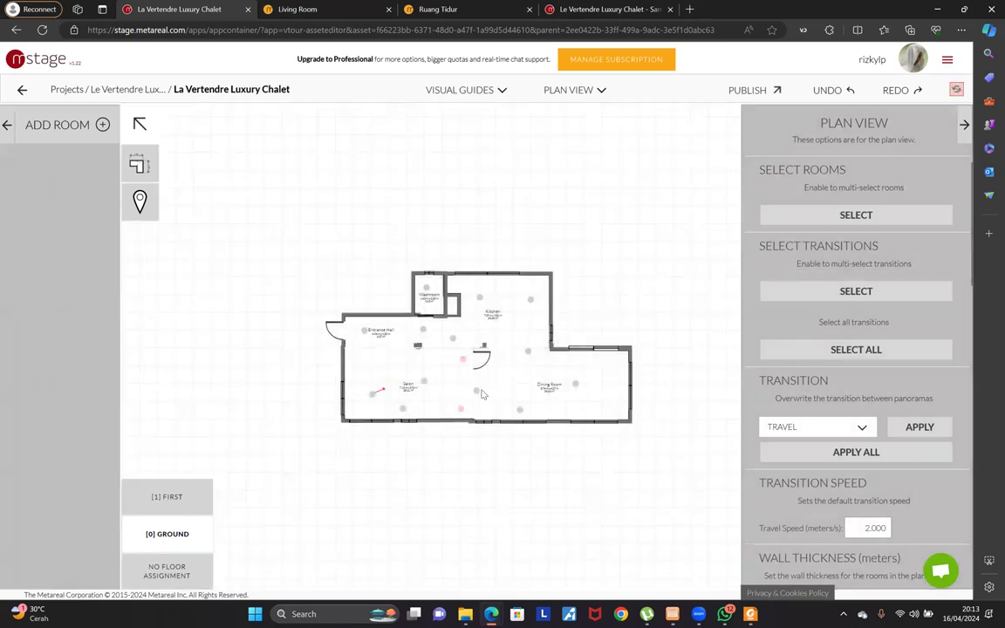
click(168, 496)
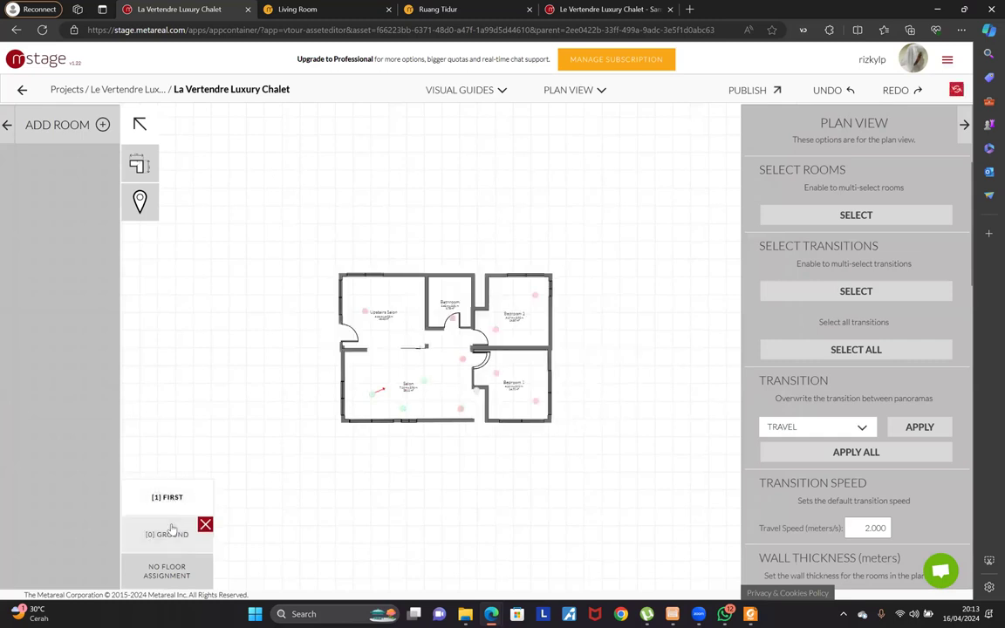
click(173, 530)
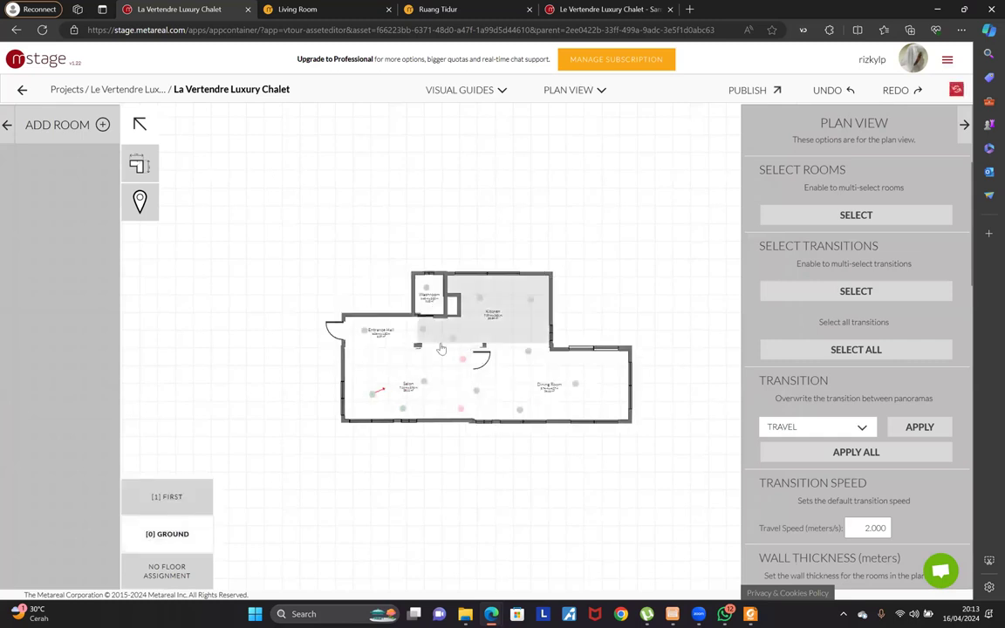
click(170, 496)
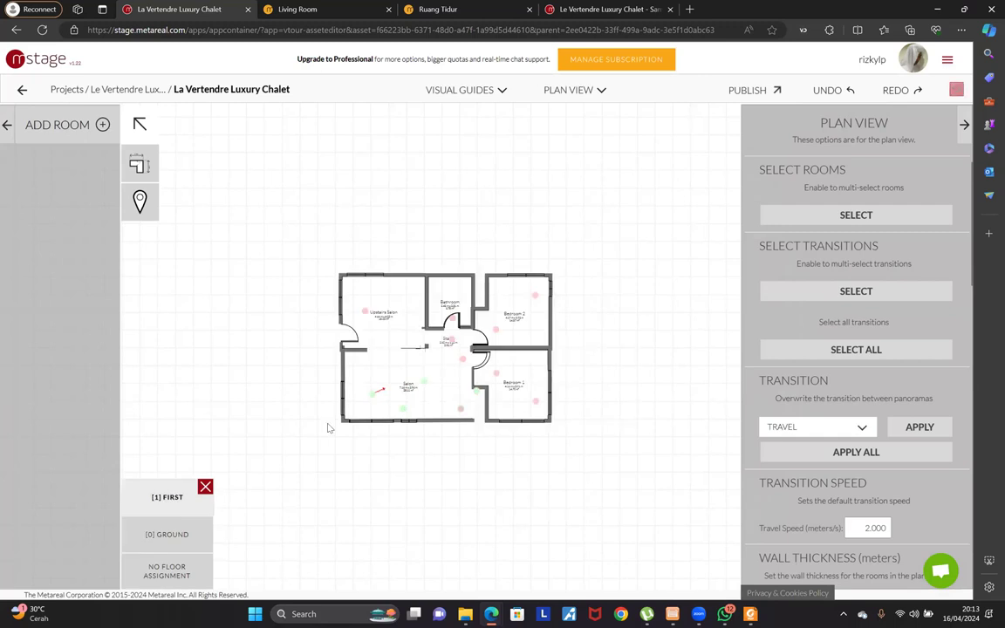
click(497, 376)
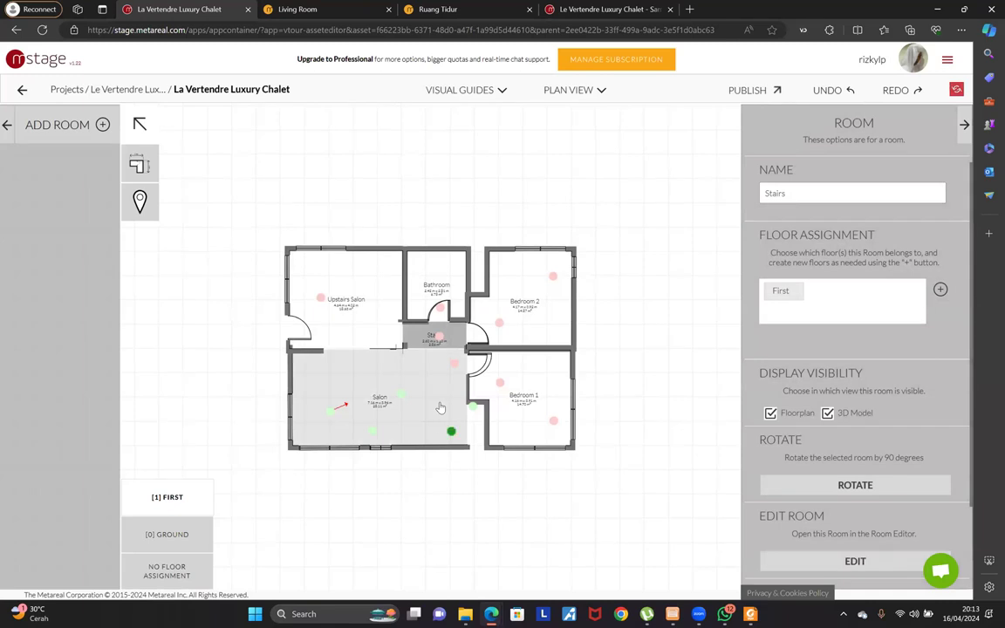
click(435, 400)
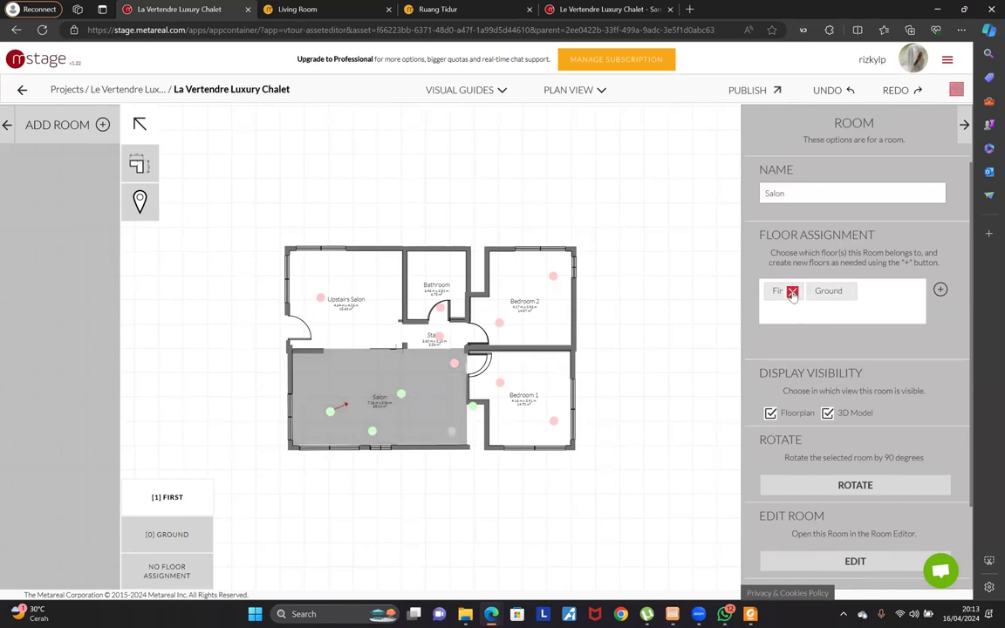
scroll(384, 404, up, 3)
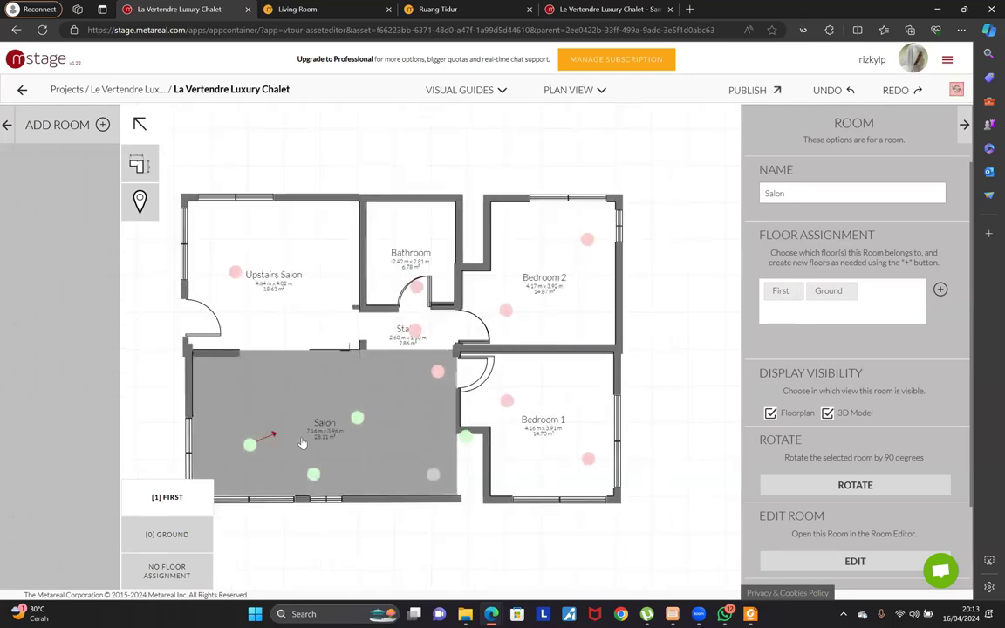
click(592, 9)
scroll(625, 289, down, 3)
scroll(626, 291, up, 2)
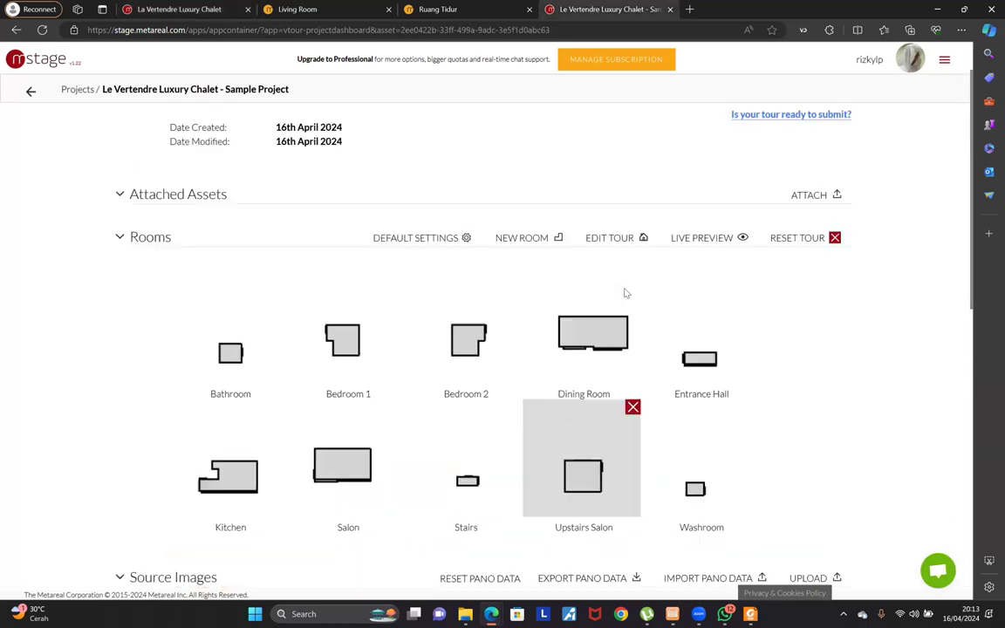
scroll(625, 293, down, 5)
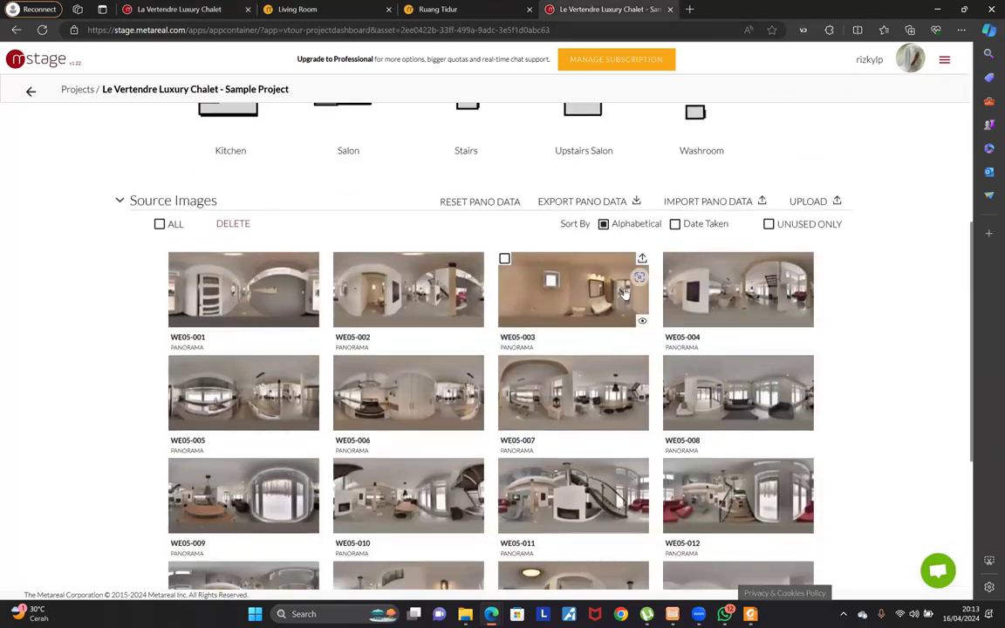
scroll(618, 288, up, 5)
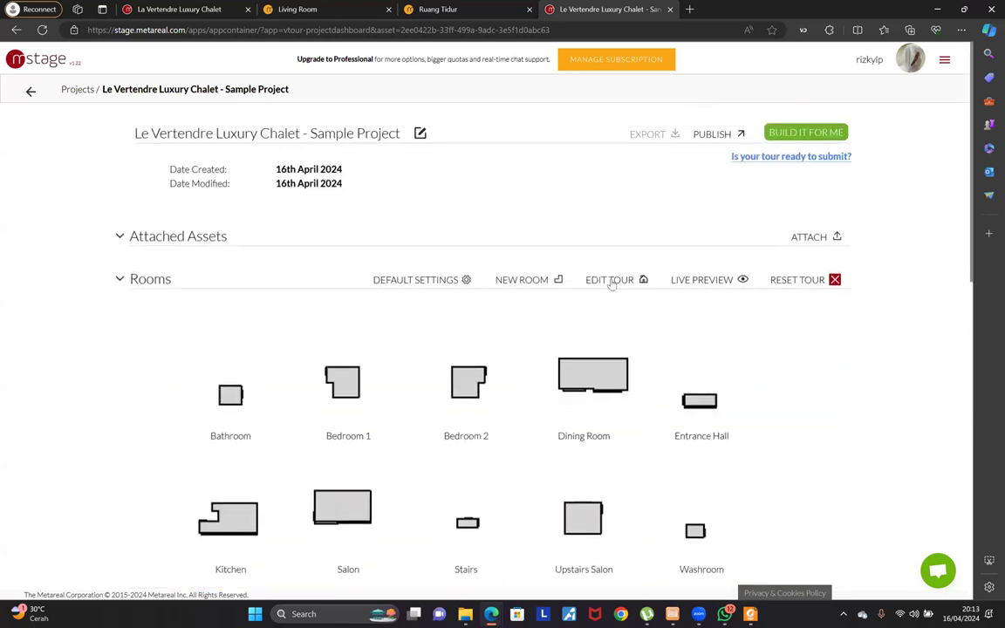
click(205, 10)
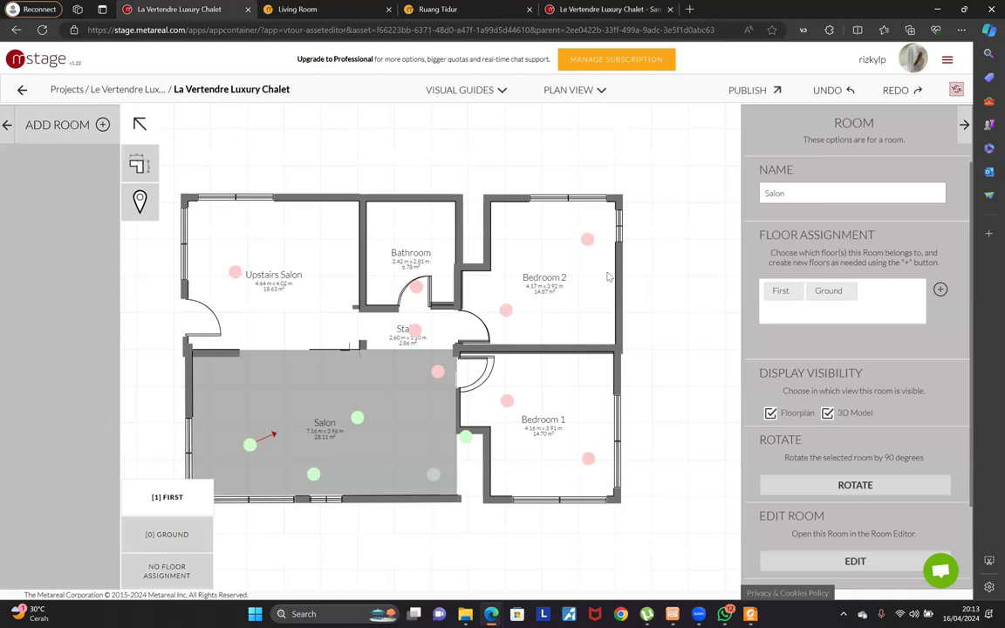
click(565, 90)
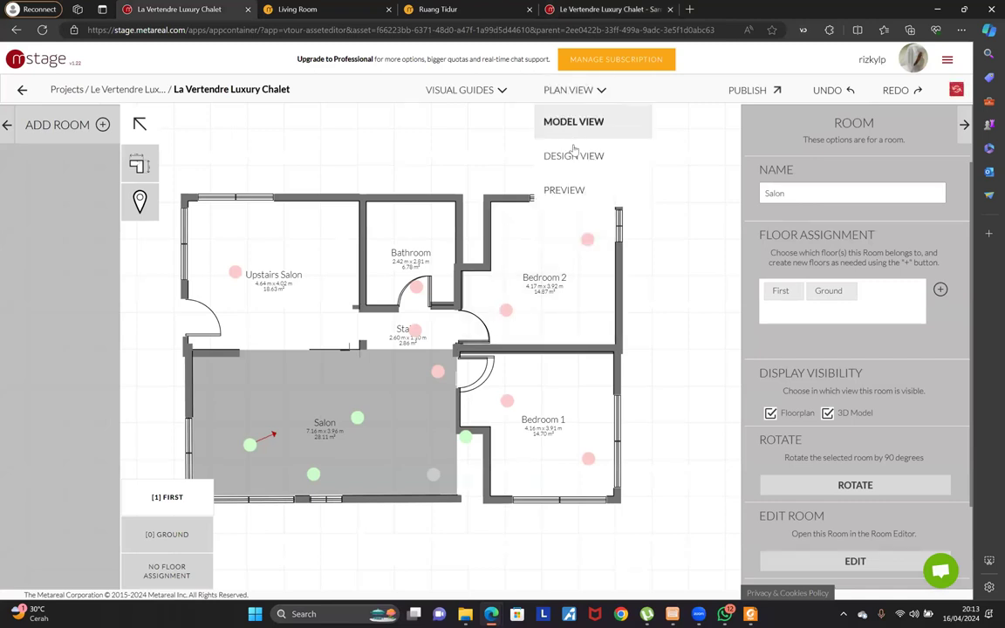
click(583, 193)
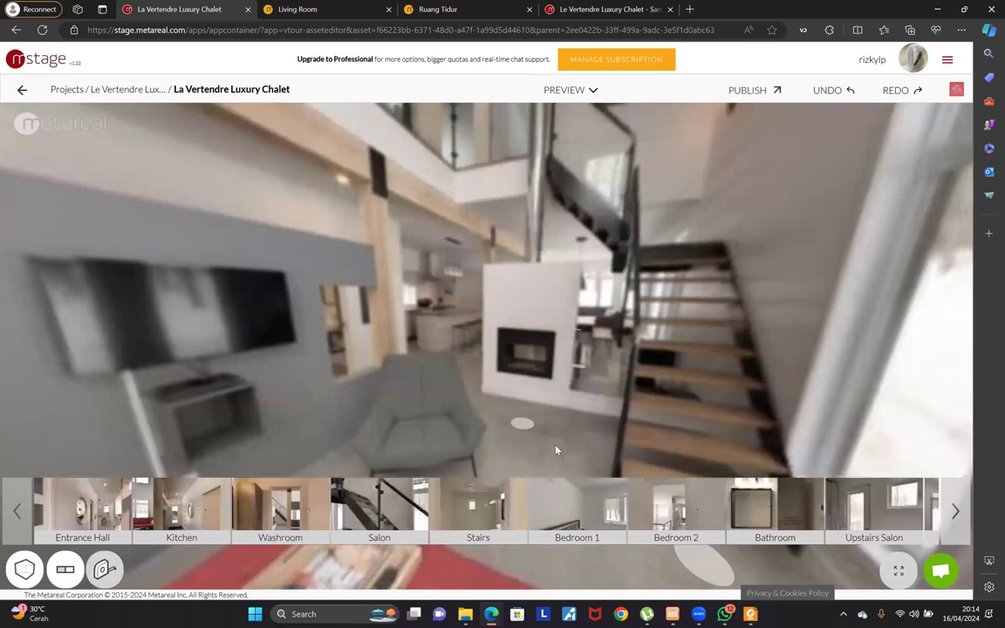
drag(556, 450, 458, 278)
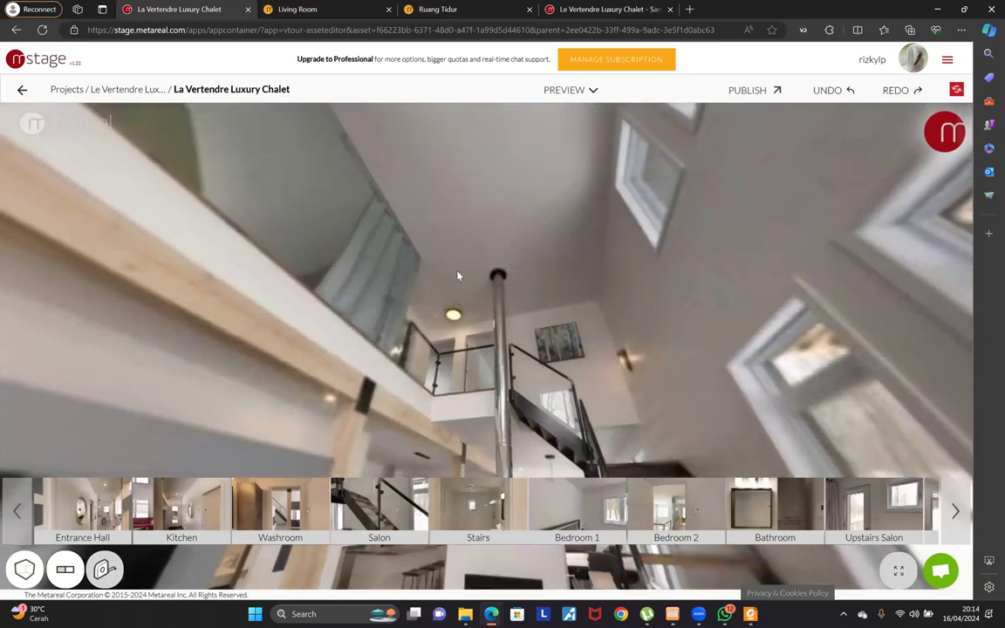
drag(553, 319, 579, 106)
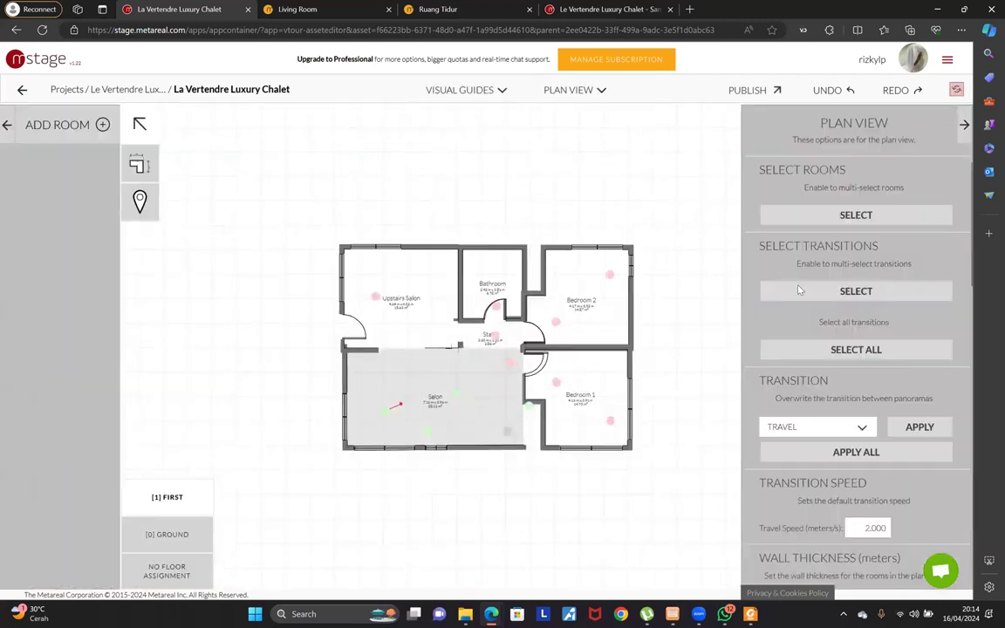
click(295, 404)
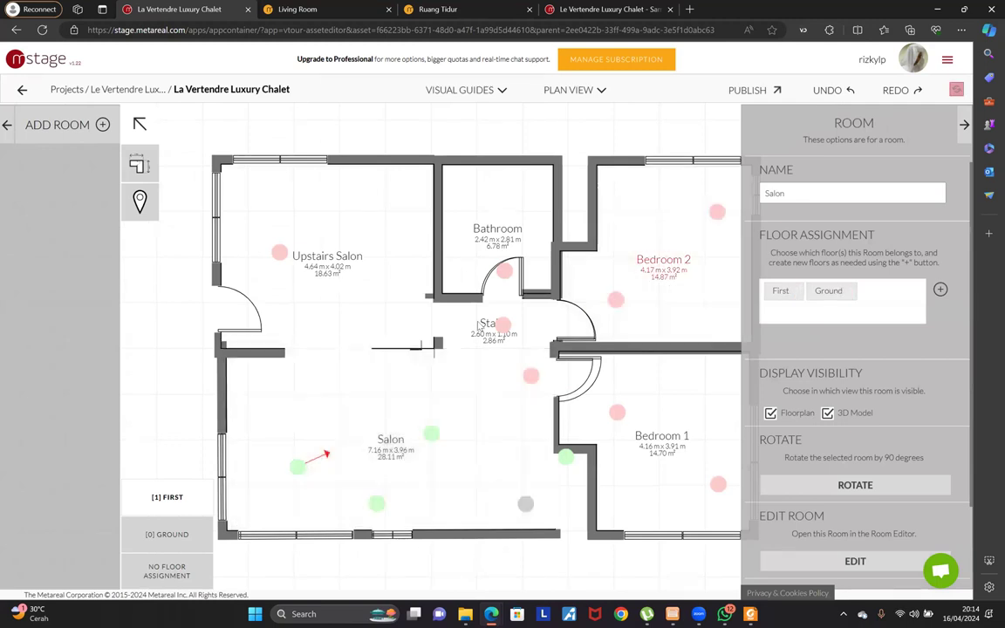
scroll(461, 332, down, 2)
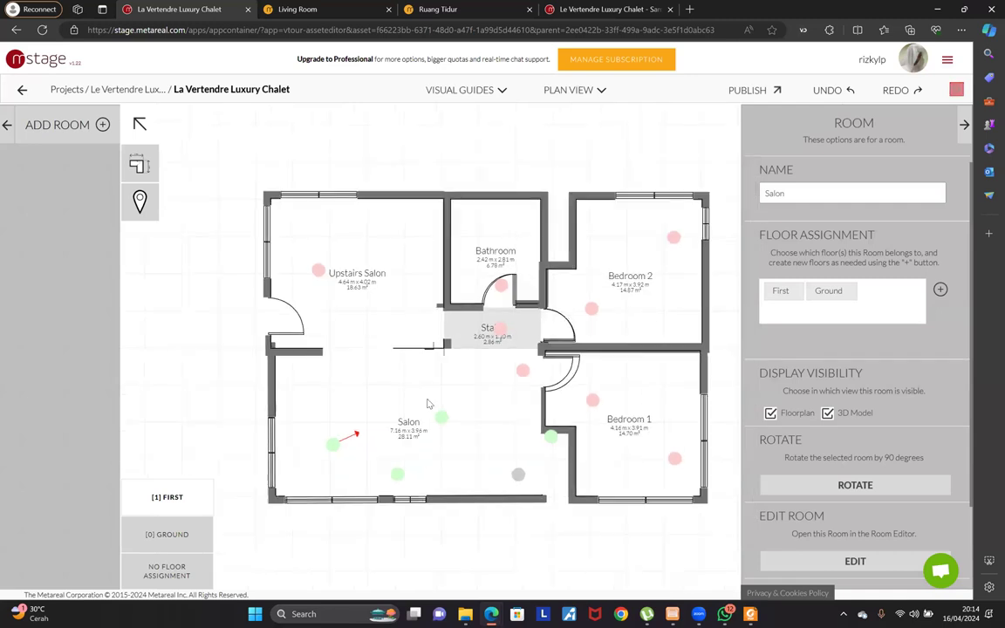
click(166, 534)
click(382, 547)
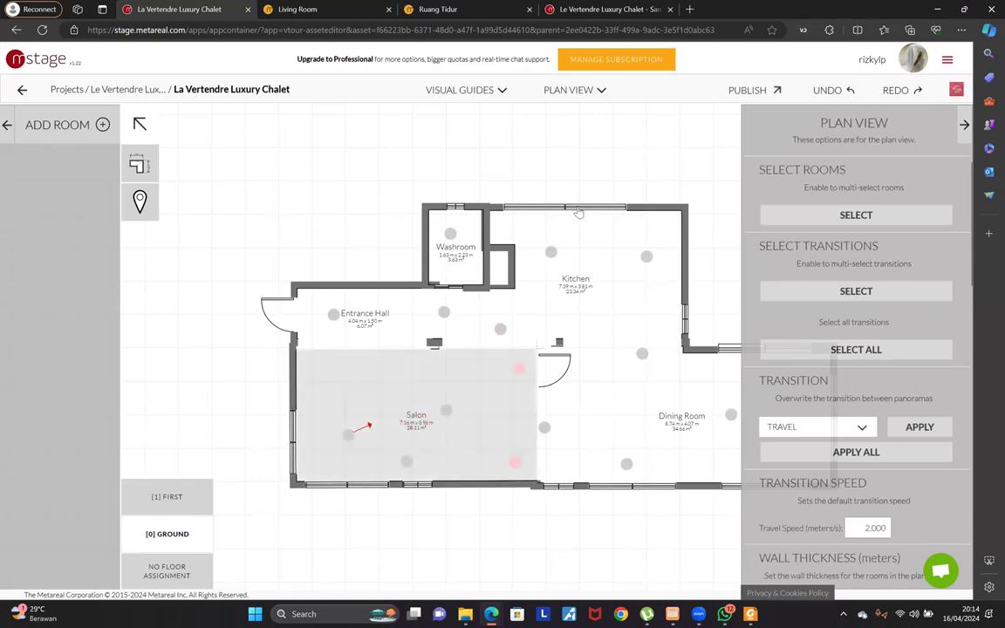
click(511, 89)
click(503, 189)
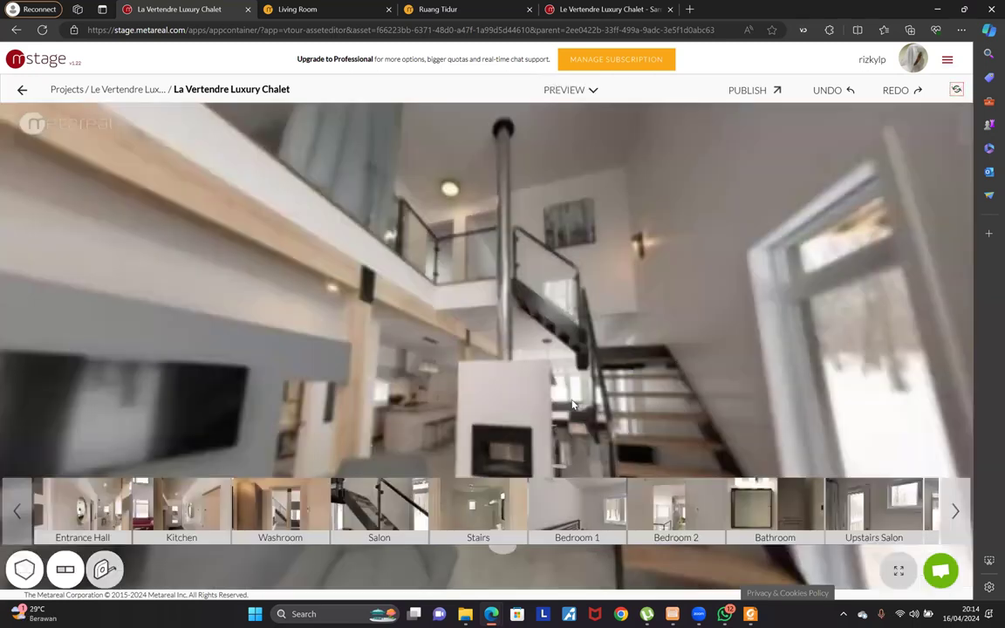
drag(598, 446, 650, 239)
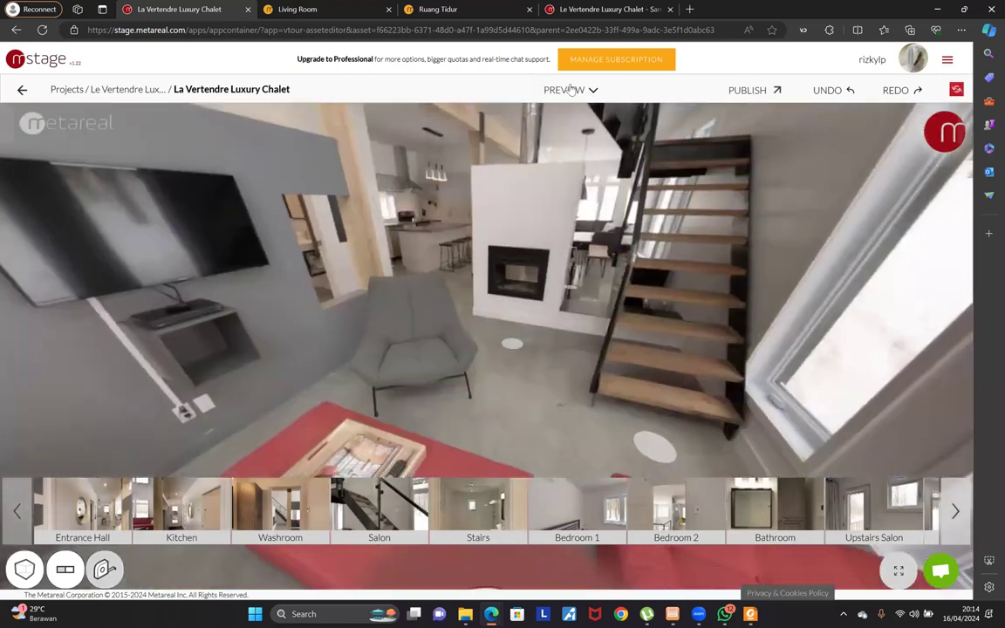
drag(509, 106, 351, 469)
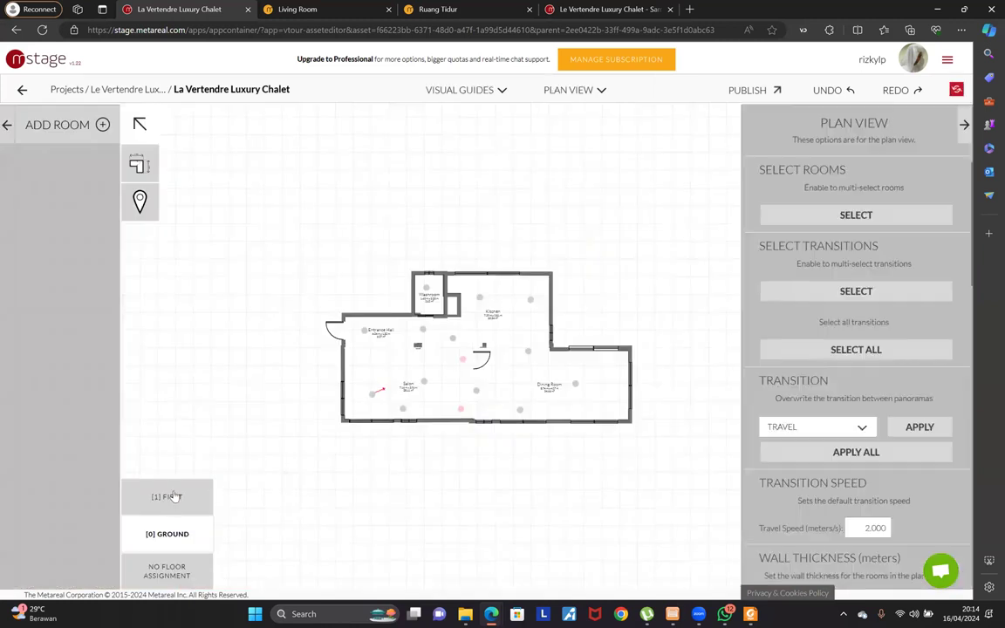
click(170, 496)
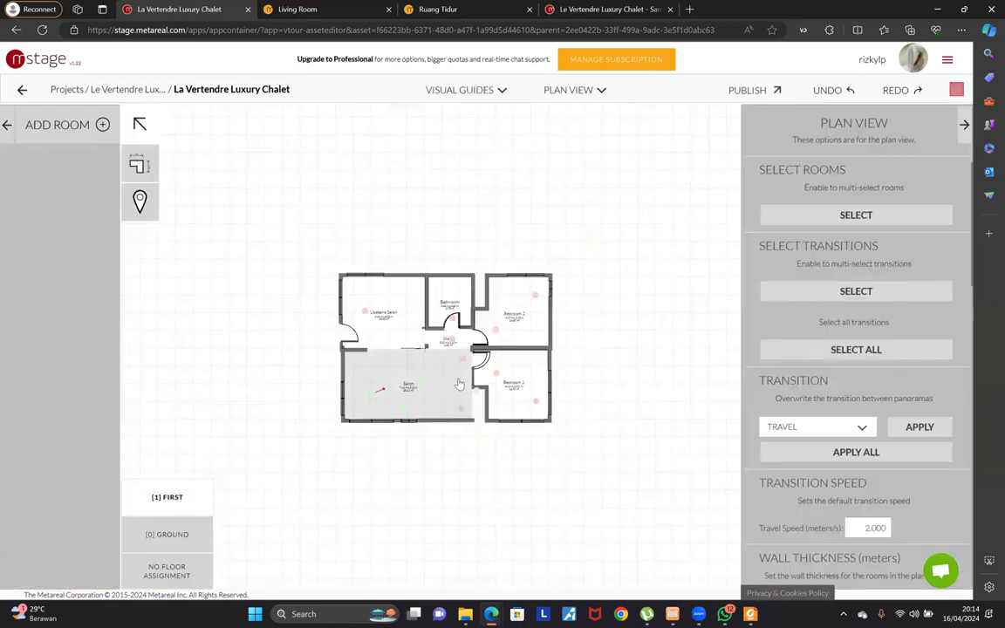
Remove the First floor tag from the Salon, then check the first-floor plan and Preview
scroll(393, 441, up, 5)
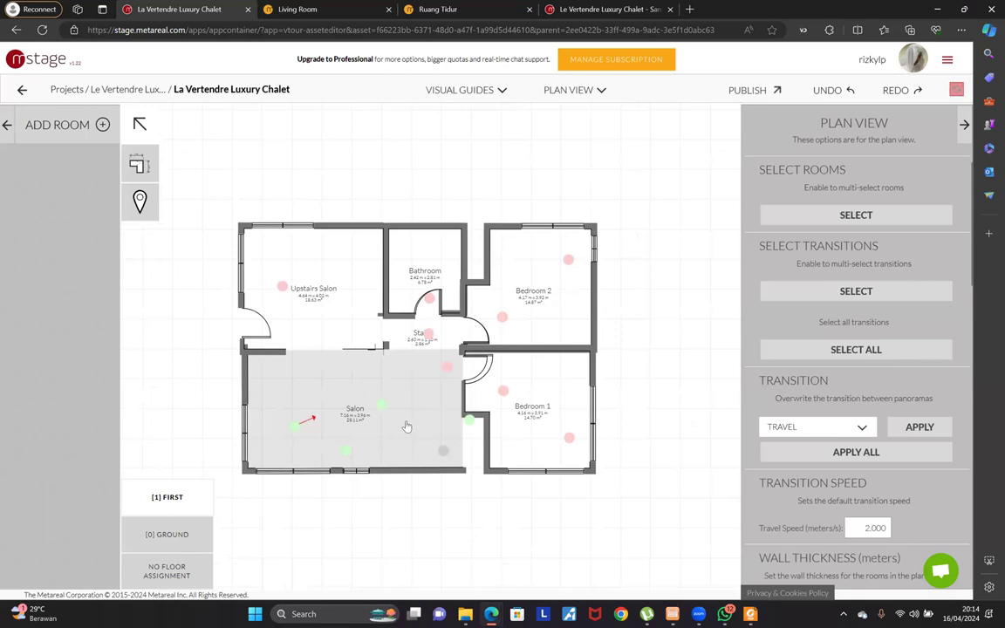
click(407, 426)
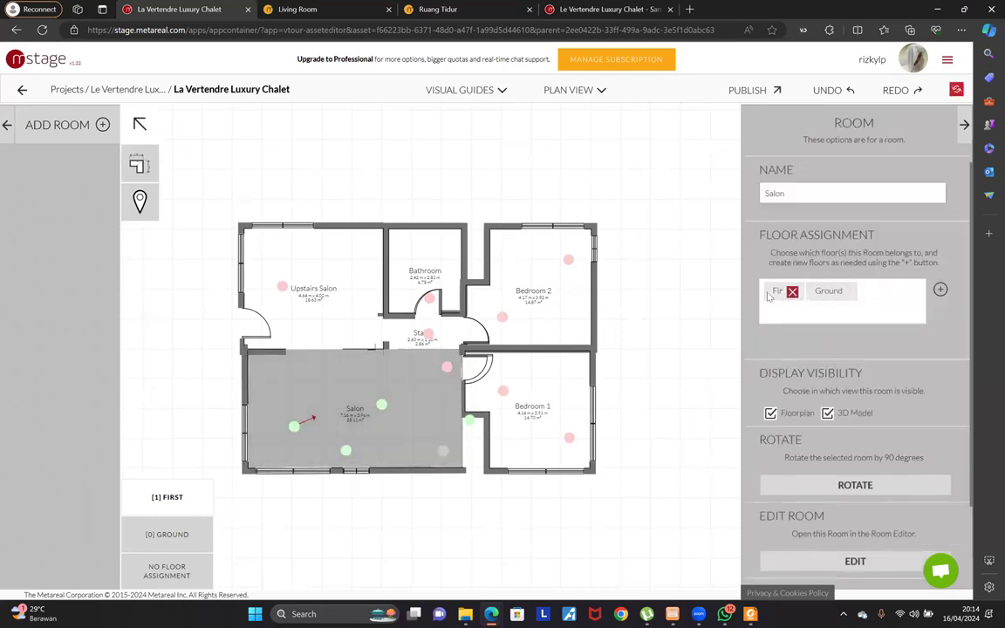
click(846, 291)
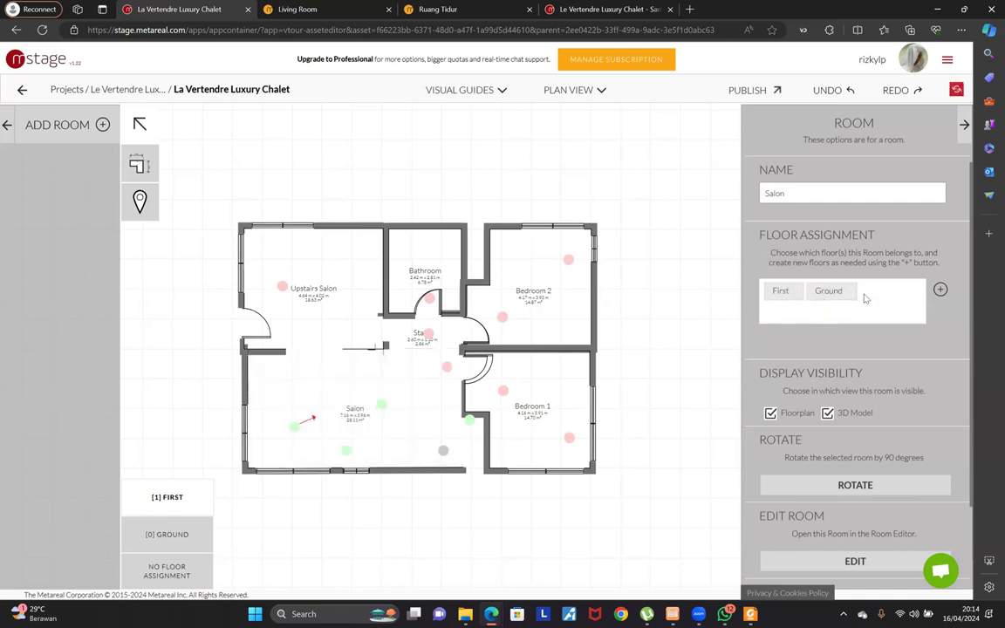
click(792, 293)
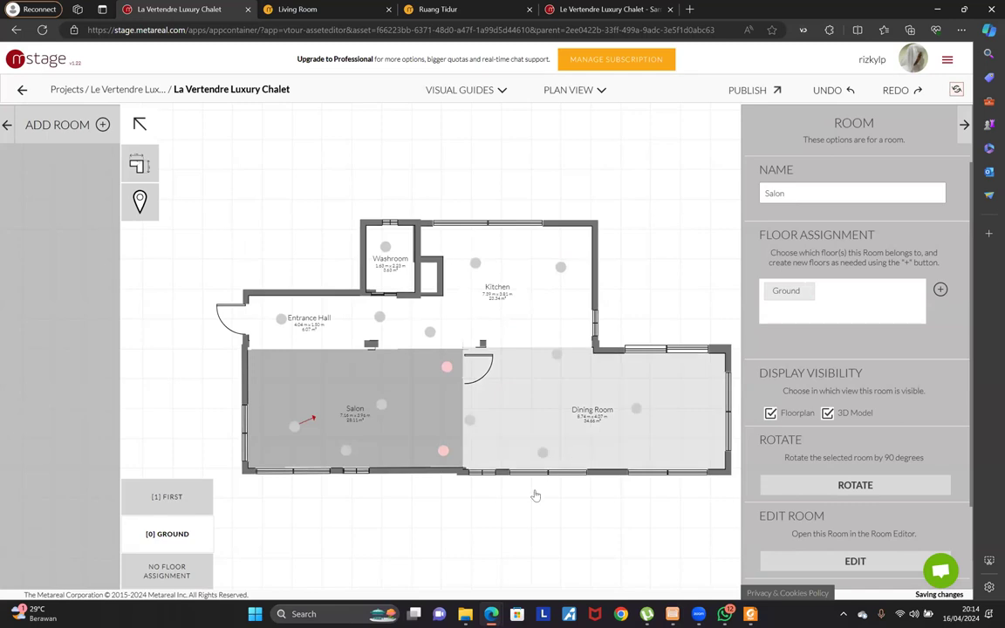
click(509, 514)
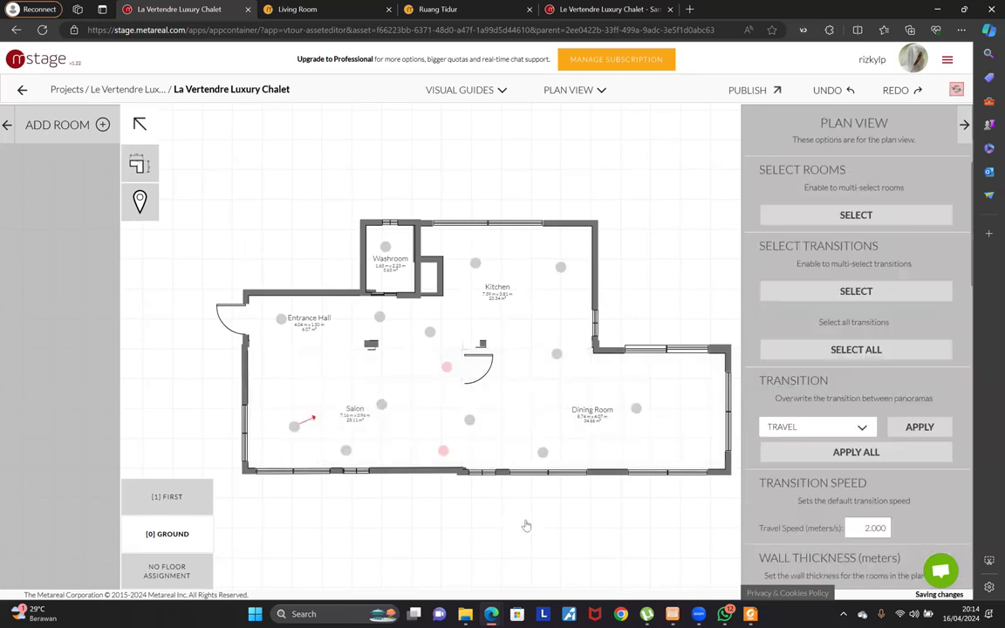
click(177, 500)
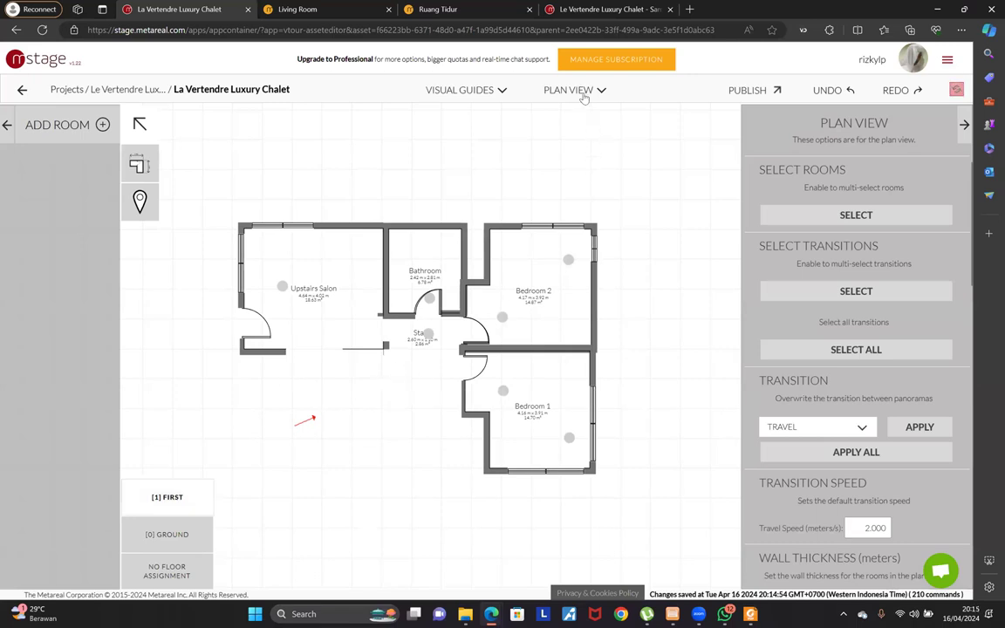
click(563, 90)
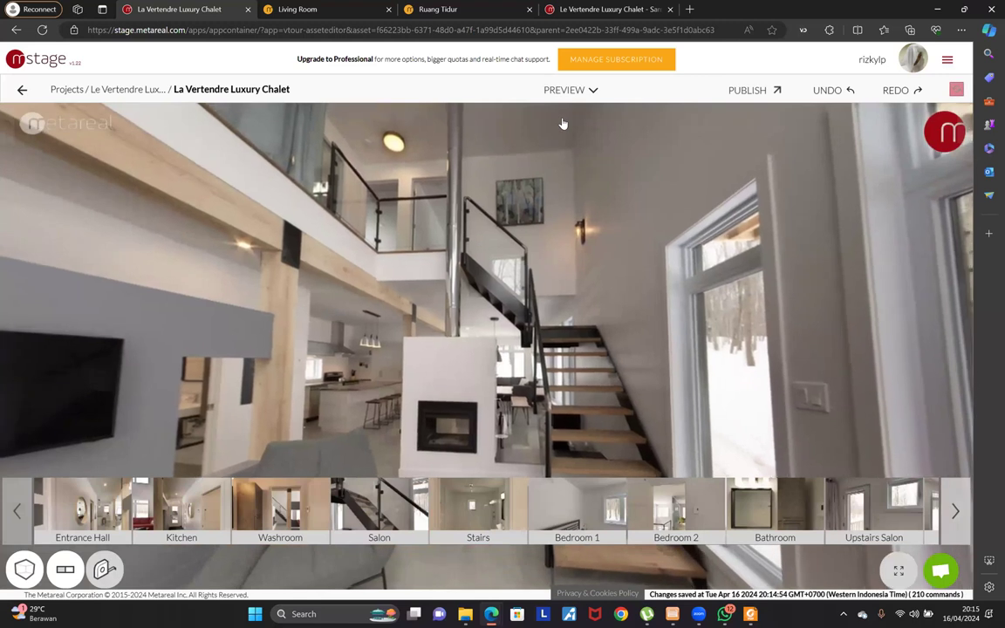
click(563, 124)
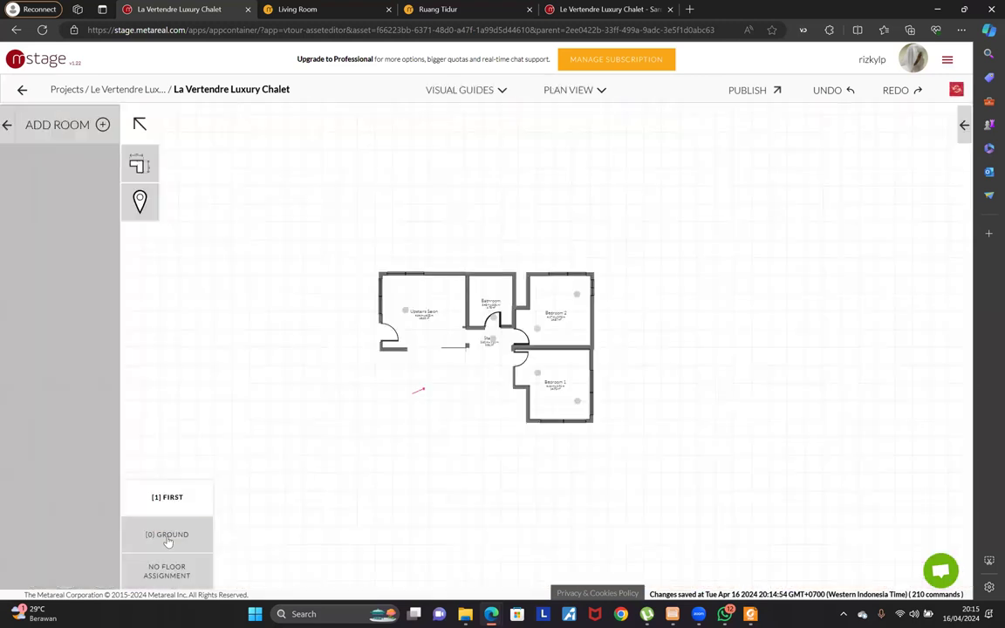
On the ground-floor plan, add First back to the Salon's floor assignment from the existing floors
click(168, 542)
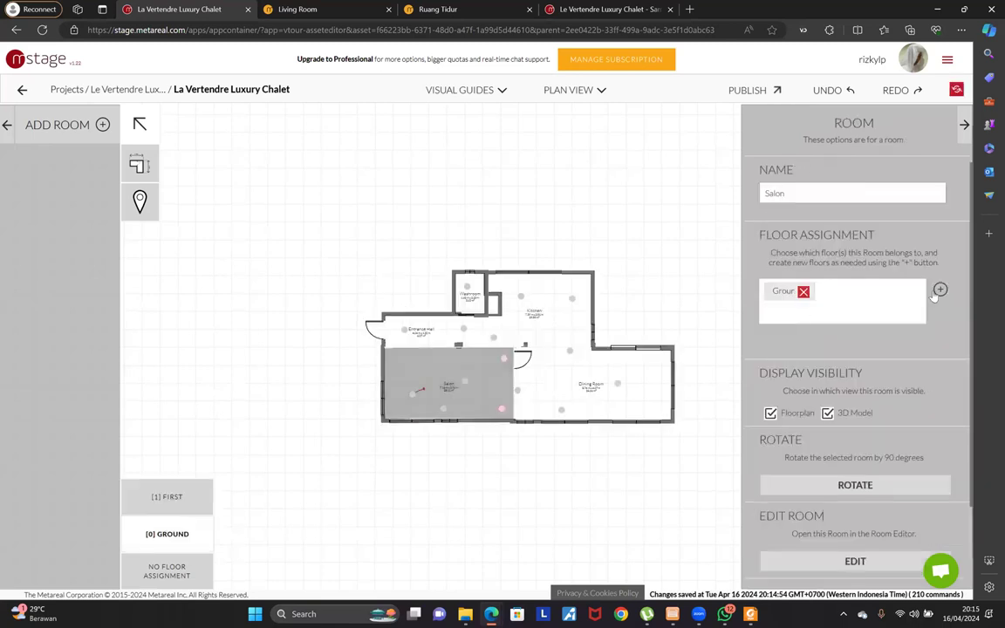
click(940, 290)
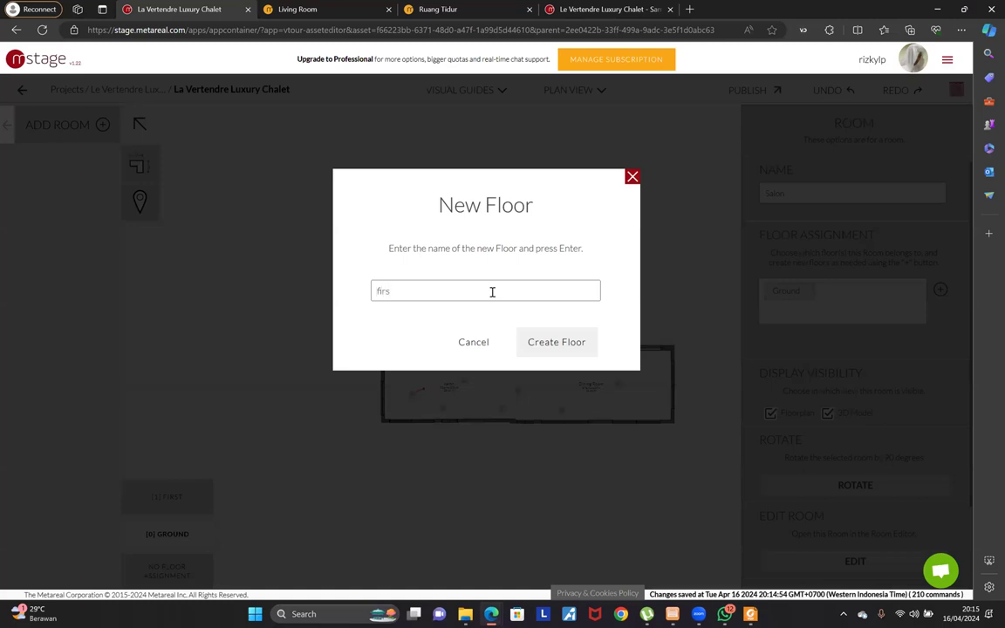
click(822, 296)
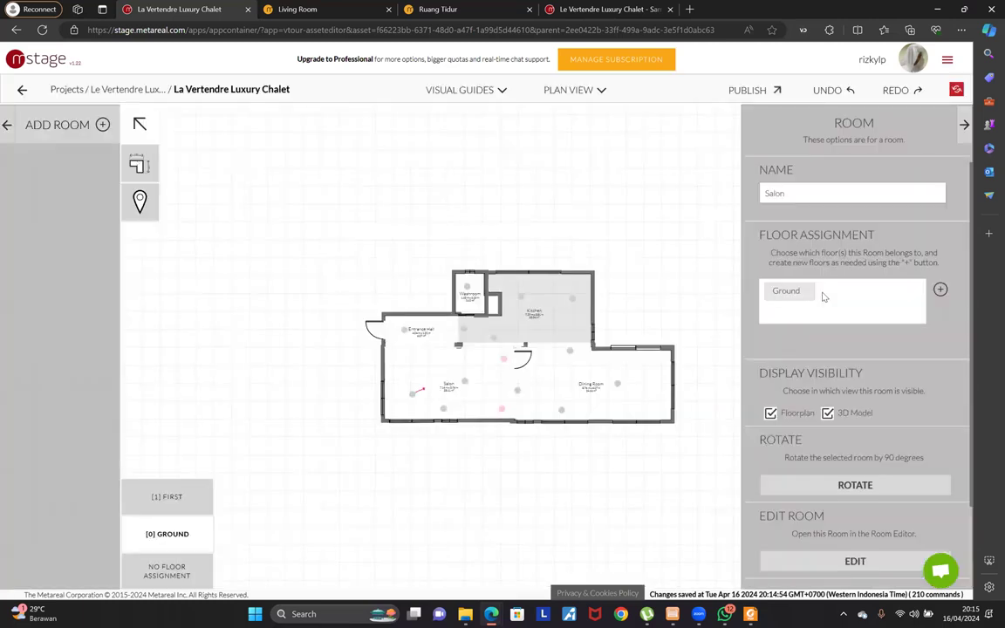
click(780, 311)
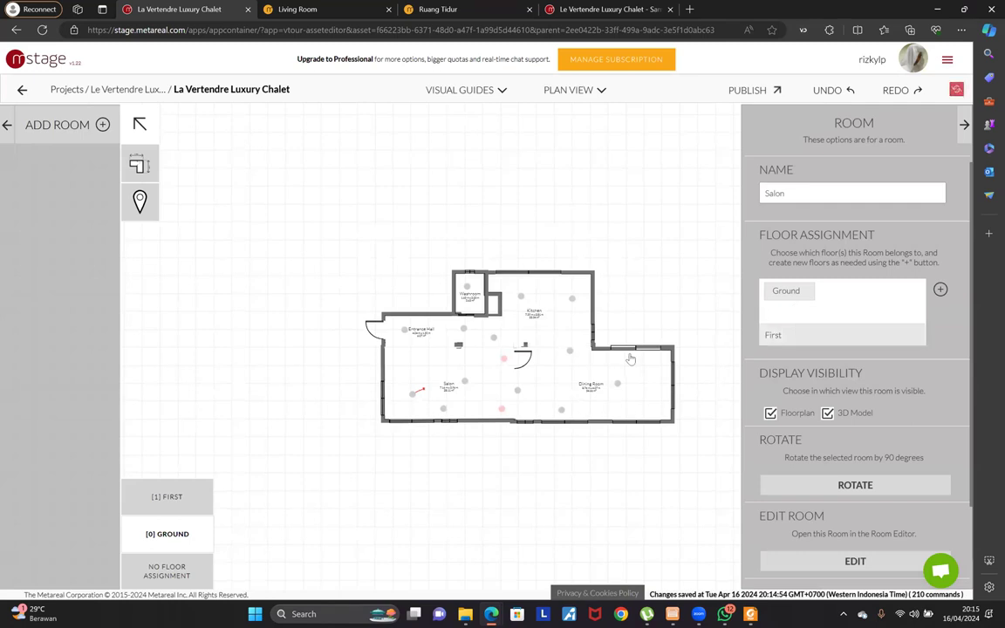
click(647, 341)
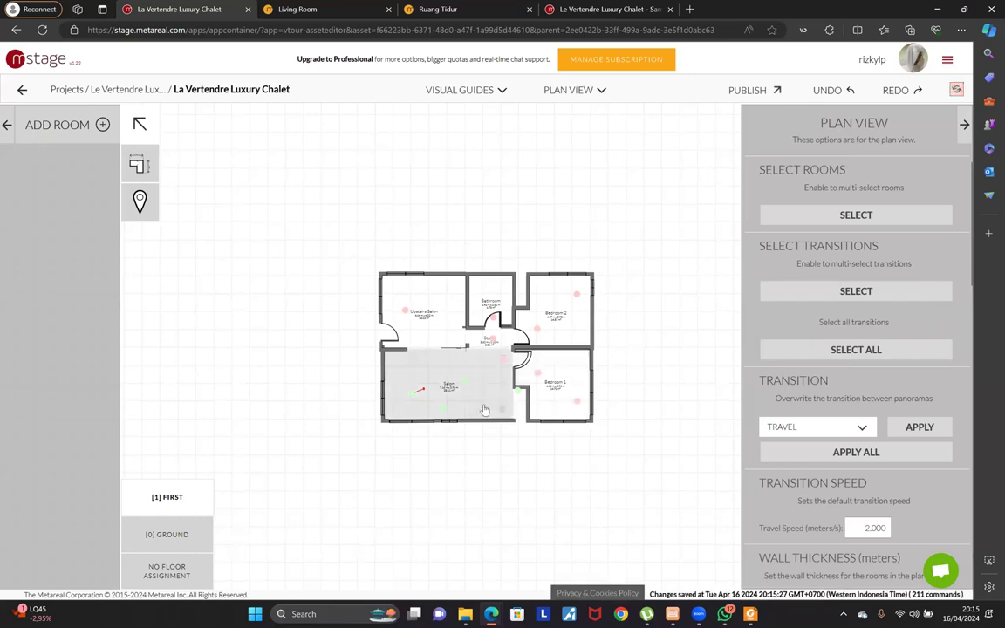
click(568, 92)
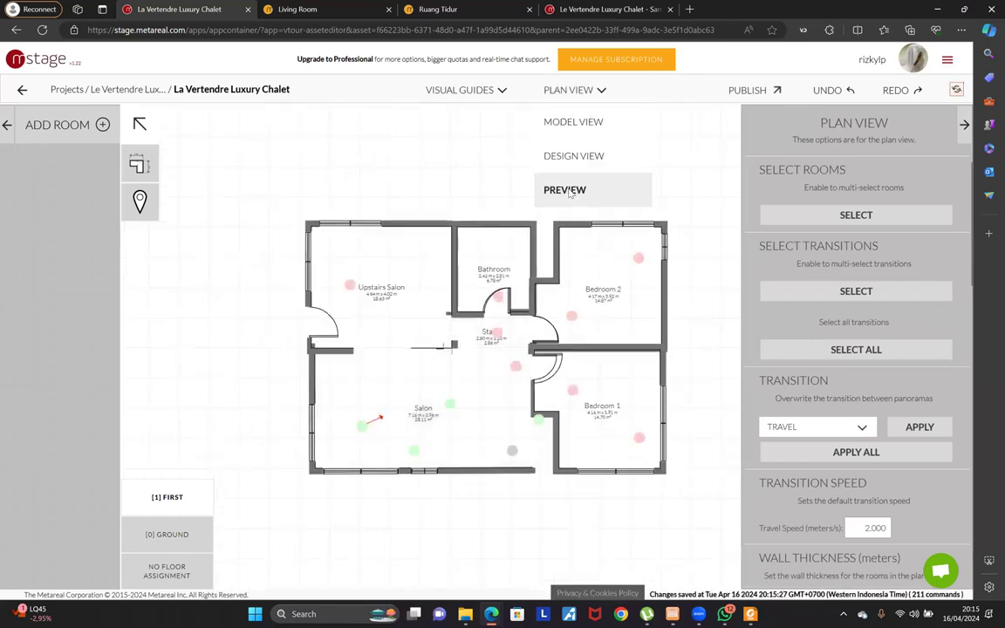
Preview the tour, walk toward the fireplace and stairs, and move to the top of the stairs
click(567, 190)
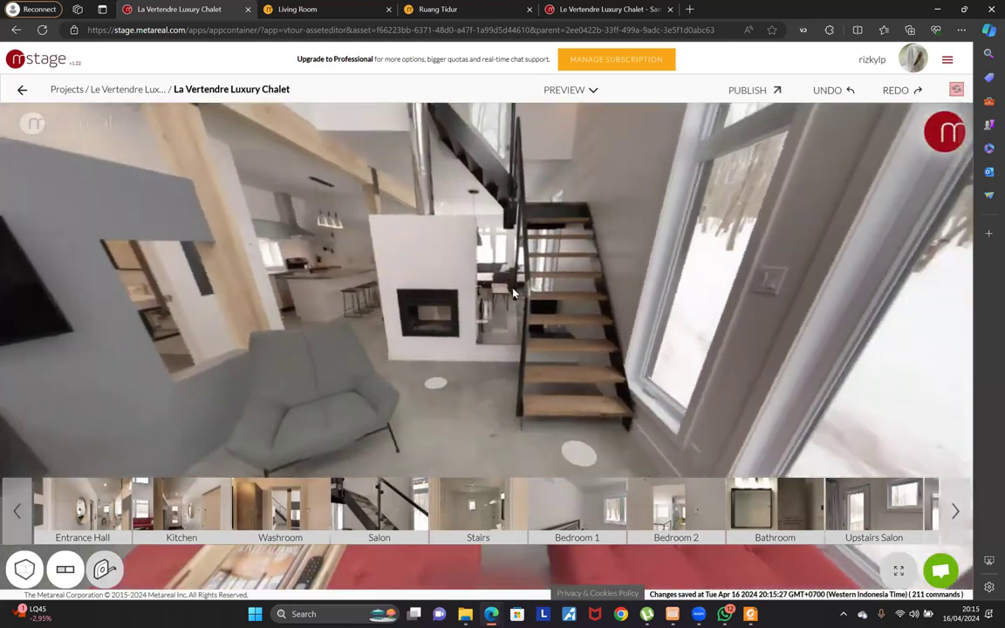
click(538, 312)
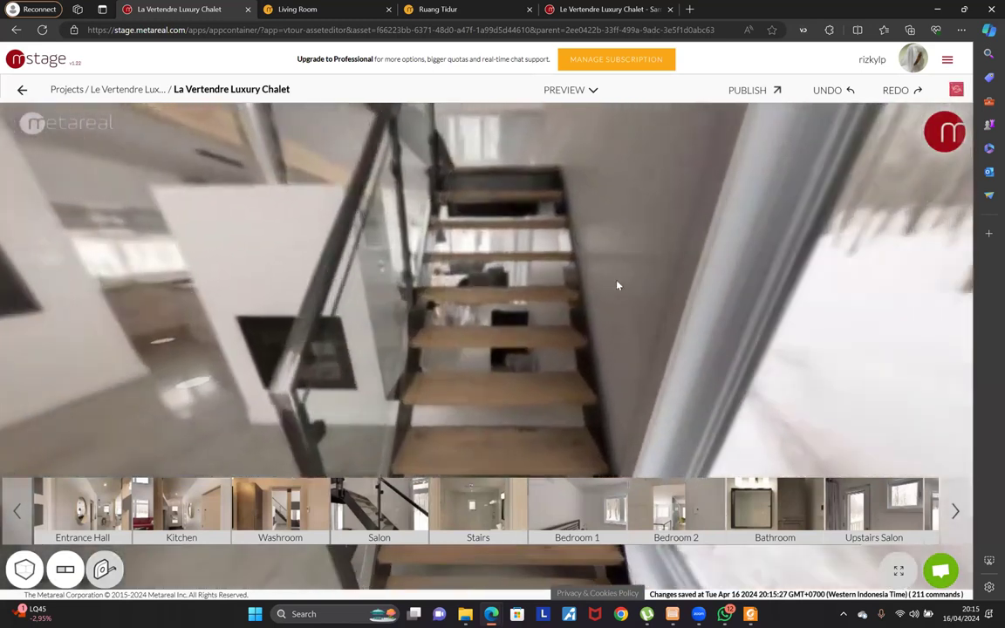
drag(452, 444, 491, 372)
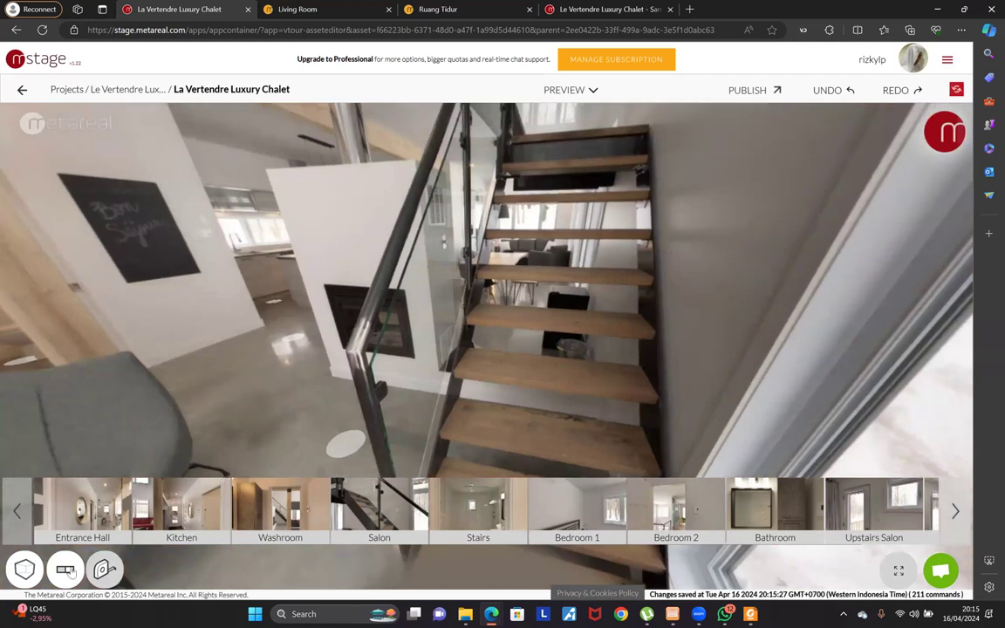
click(66, 569)
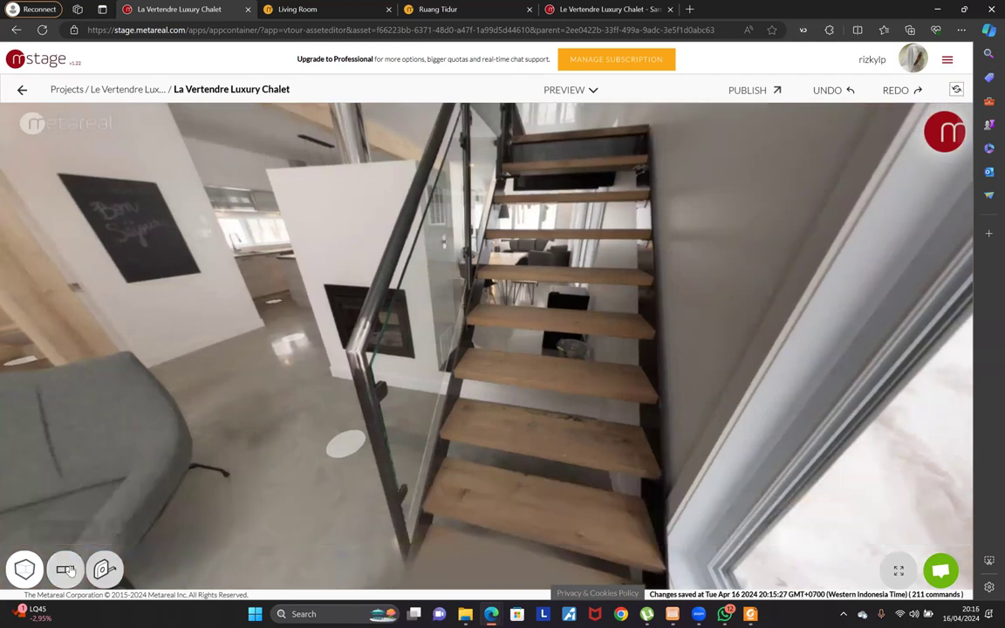
click(579, 133)
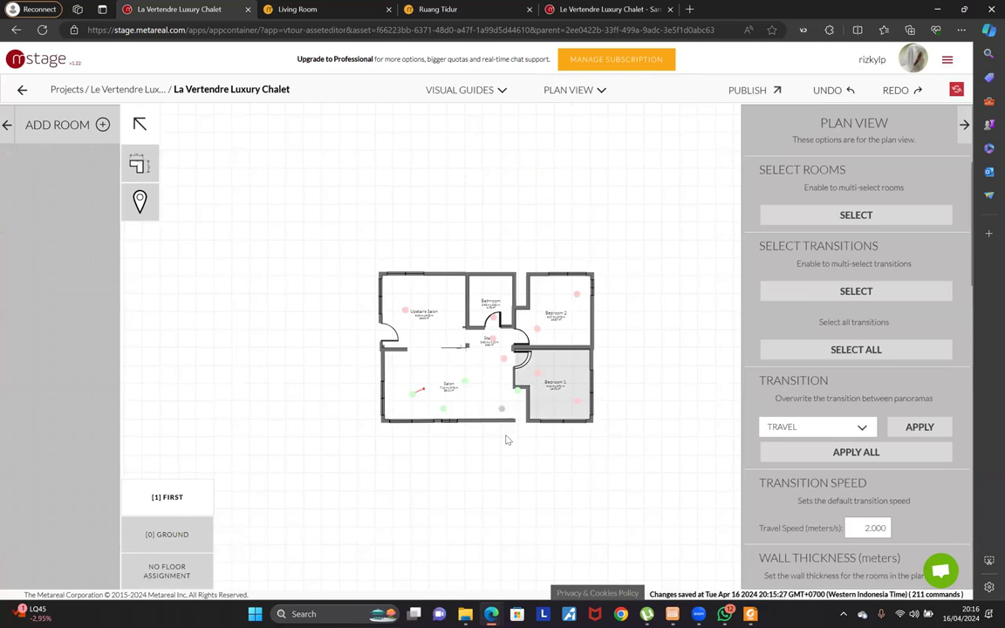
On the ground-floor plan, draw a door on the wall shared by the Salon and Dining Room
scroll(525, 433, up, 4)
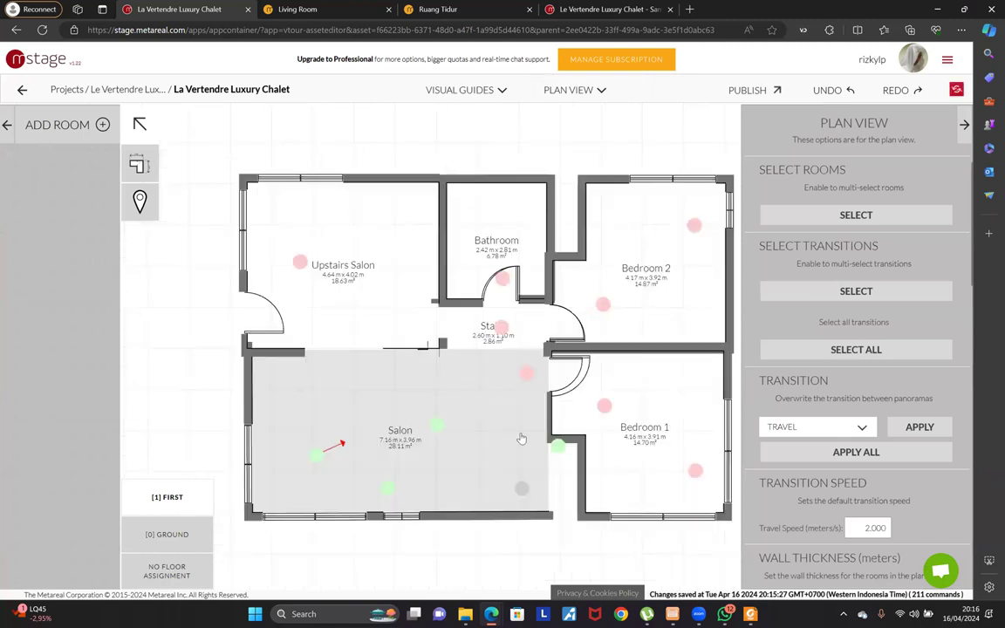
scroll(526, 430, up, 2)
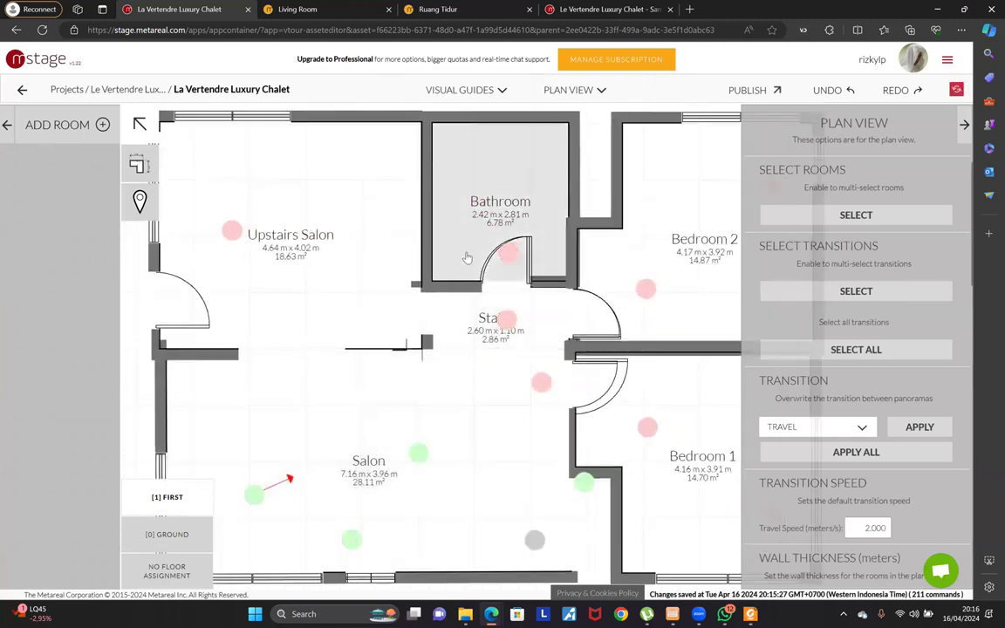
click(175, 535)
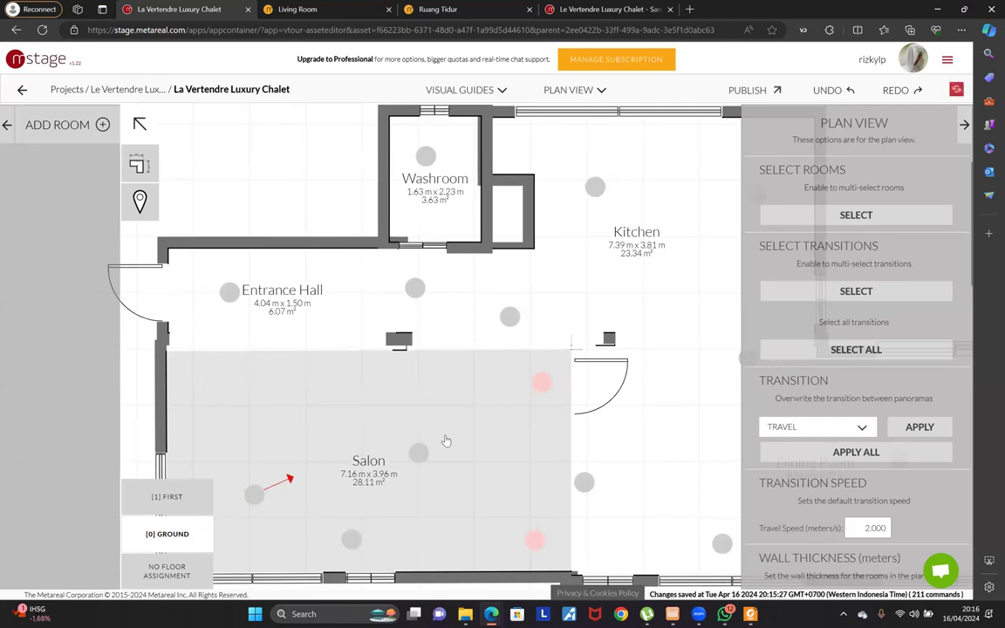
scroll(419, 394, down, 2)
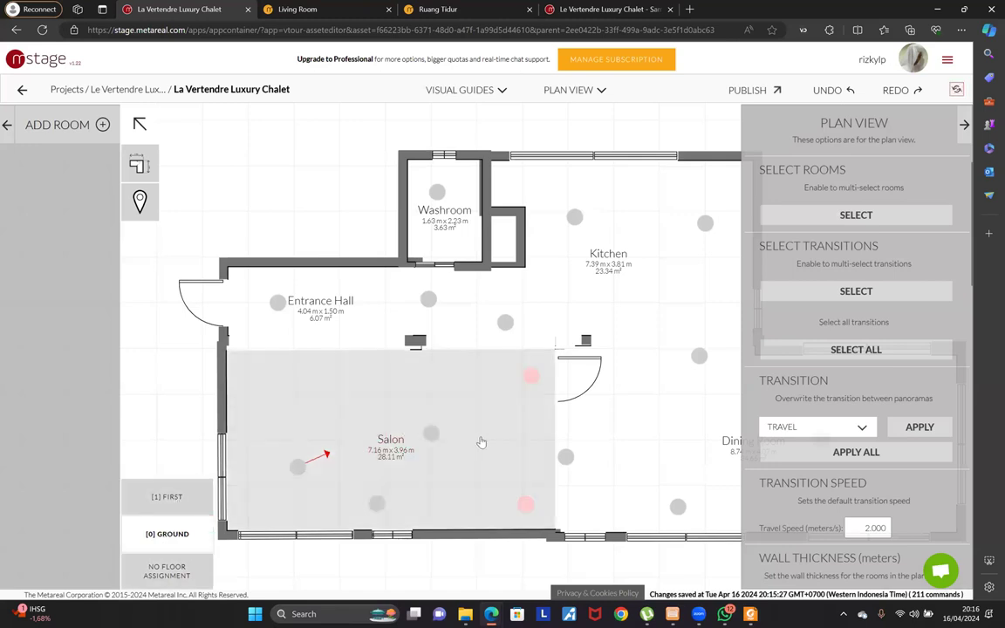
click(480, 443)
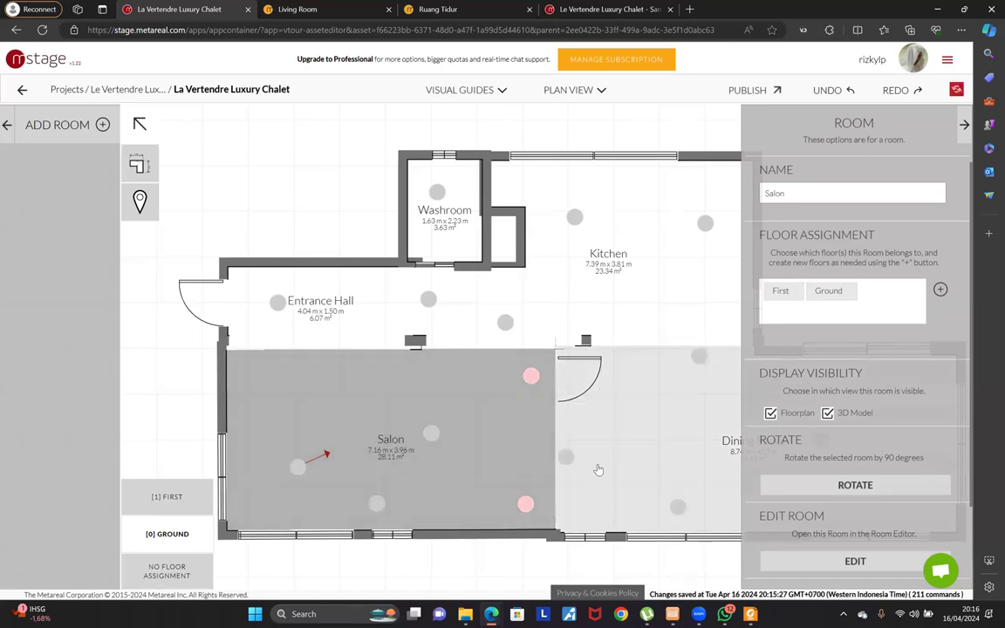
click(599, 470)
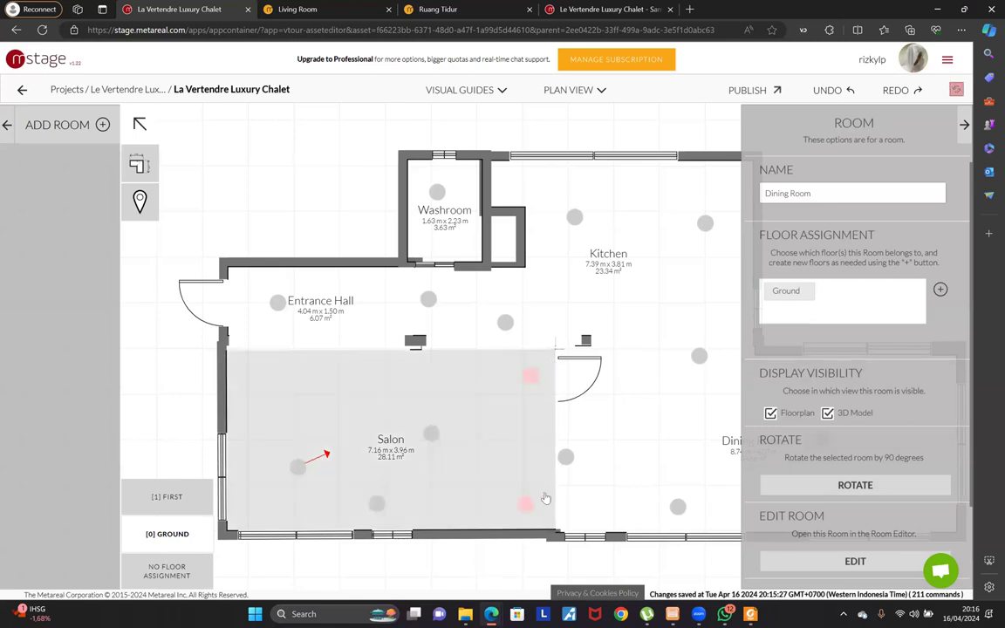
drag(555, 441, 551, 516)
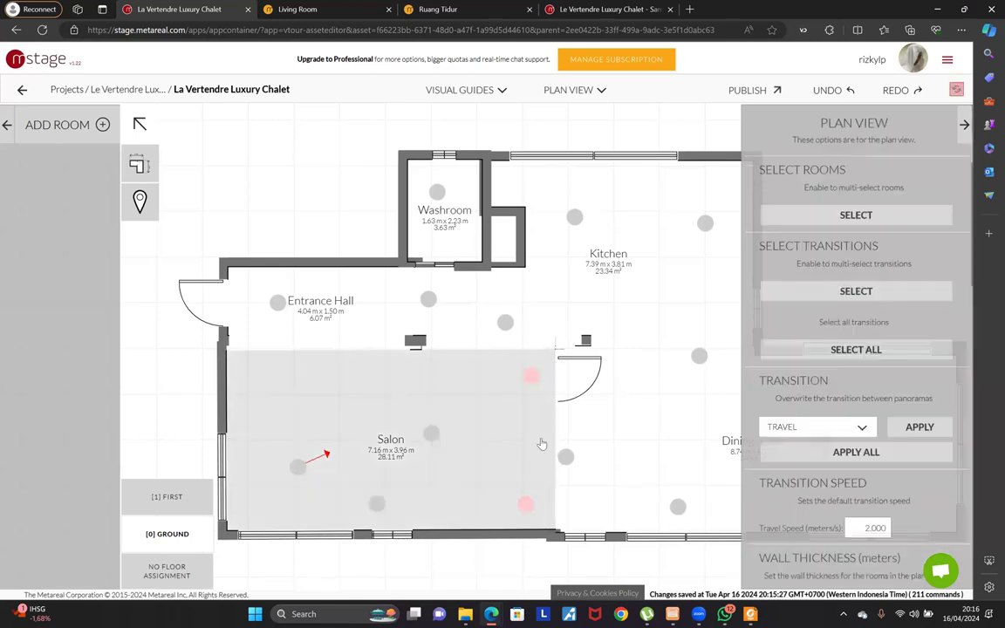
click(539, 439)
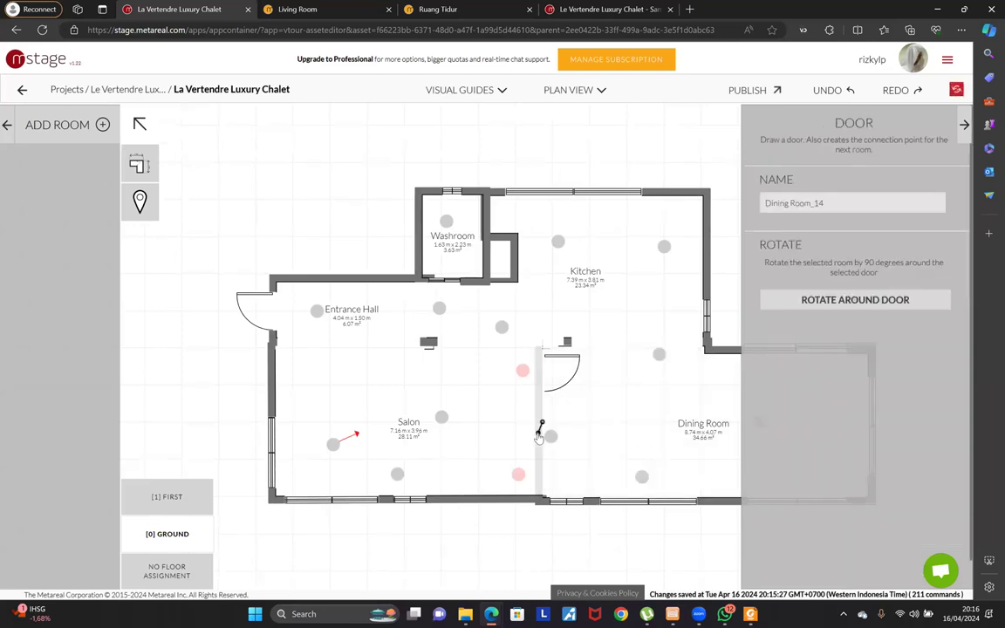
click(541, 430)
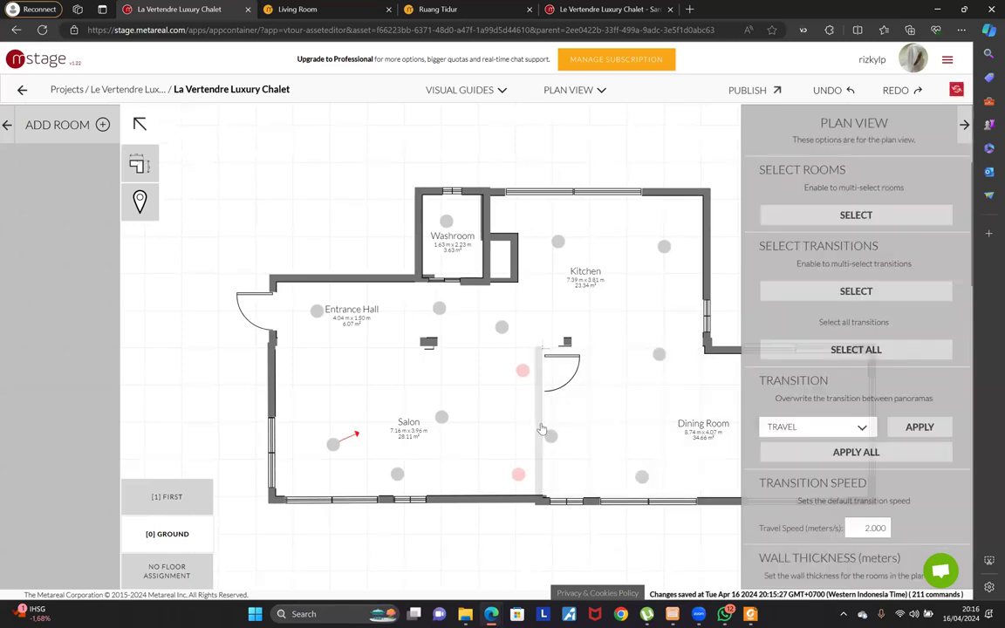
click(568, 90)
click(576, 159)
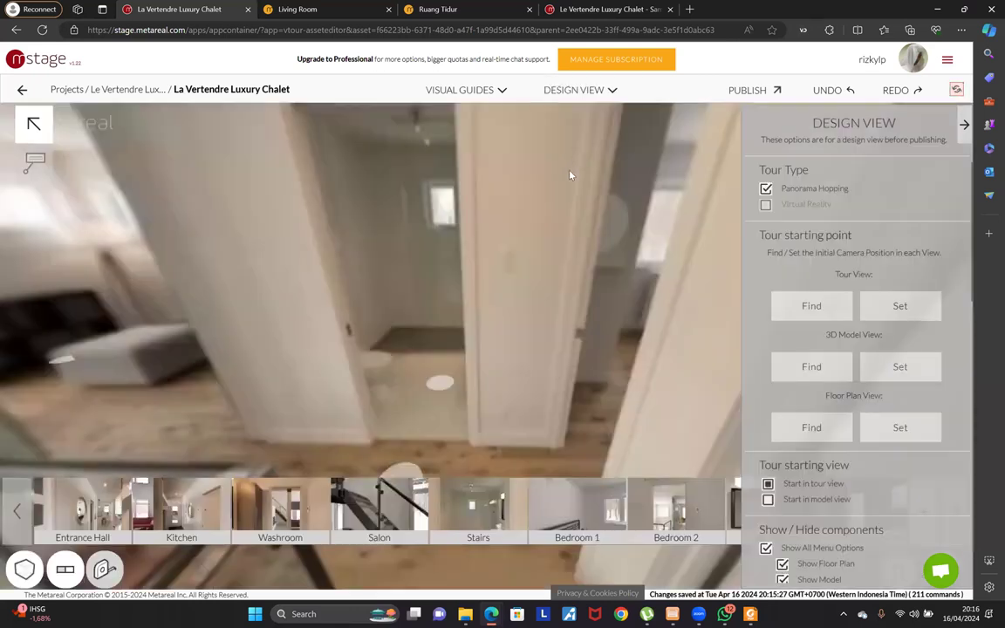
drag(411, 358, 656, 247)
drag(161, 277, 622, 398)
drag(478, 400, 258, 60)
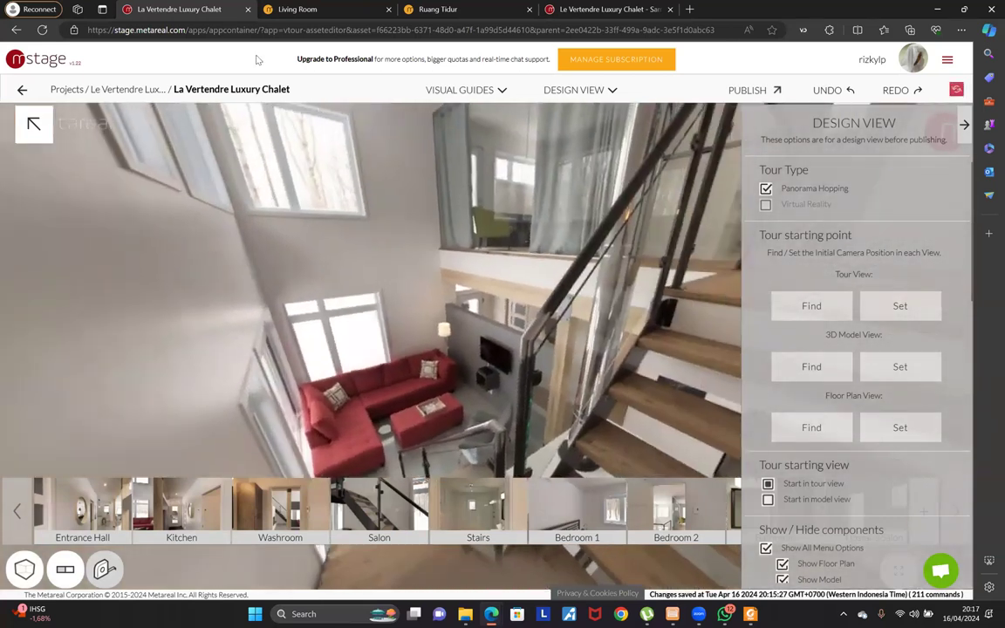
click(572, 90)
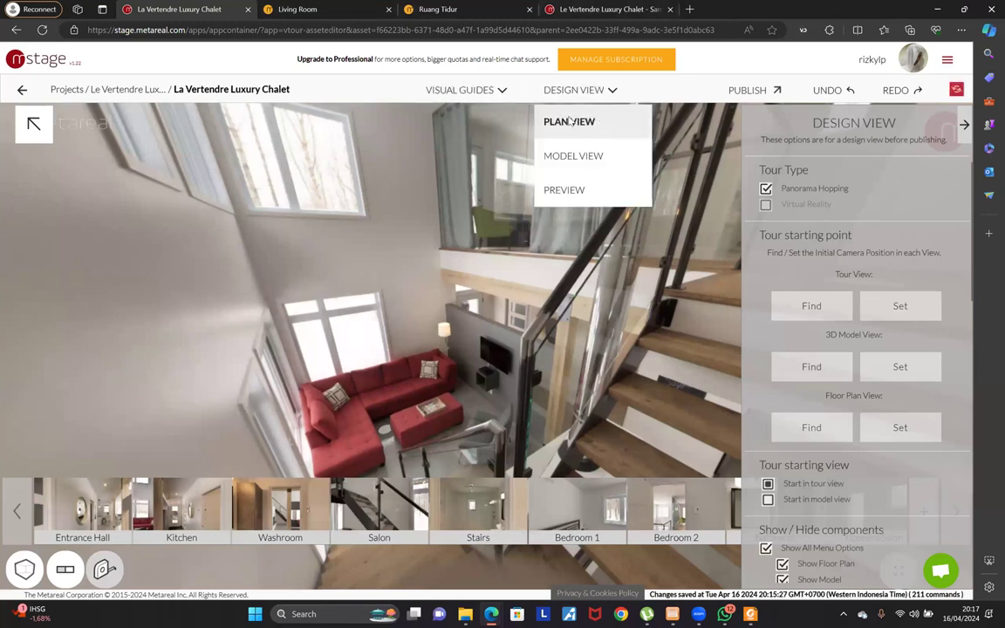
click(569, 121)
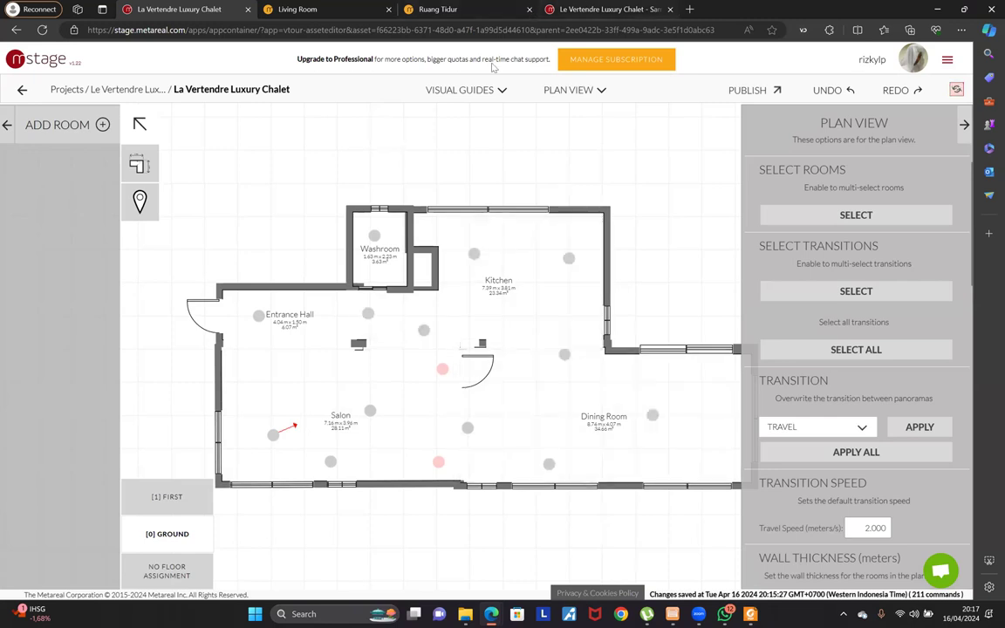
Open the Salon tile from the dashboard's Rooms list, then switch back to the floor-plan tab
key(ctrl+shift+Tab)
scroll(245, 423, down, 2)
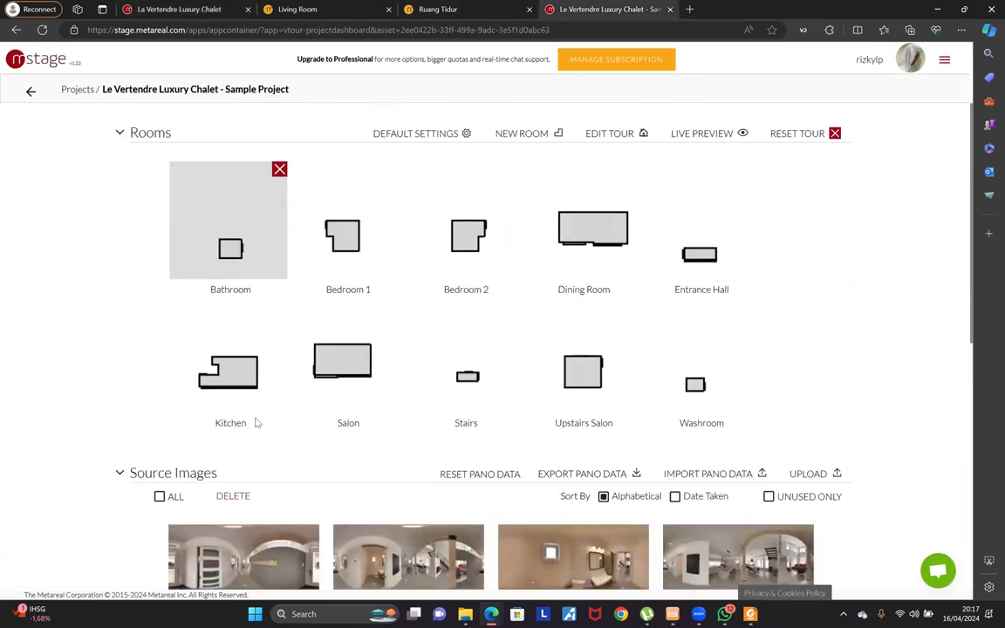
click(511, 401)
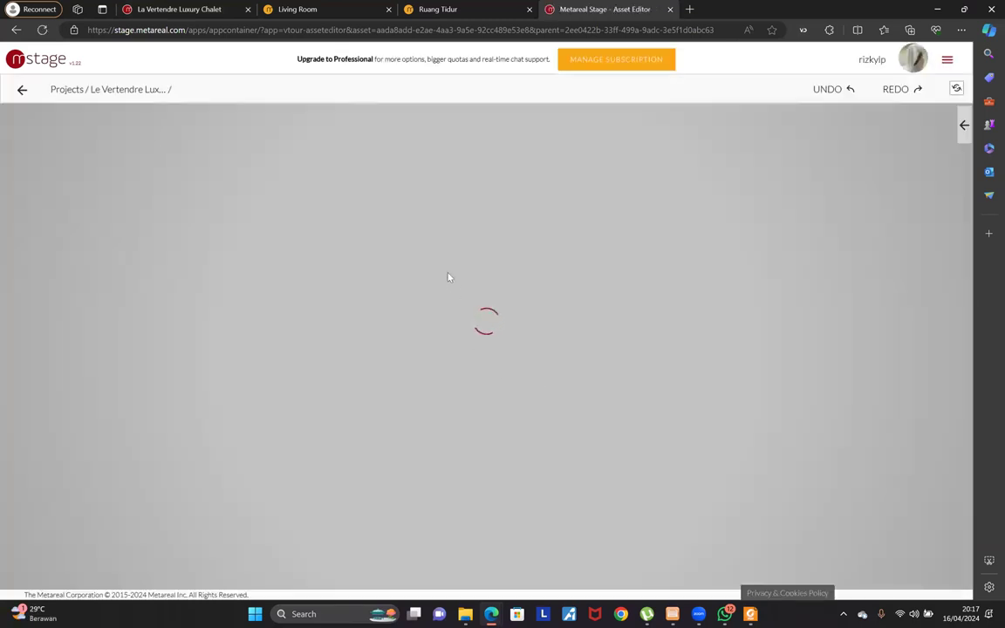
click(202, 8)
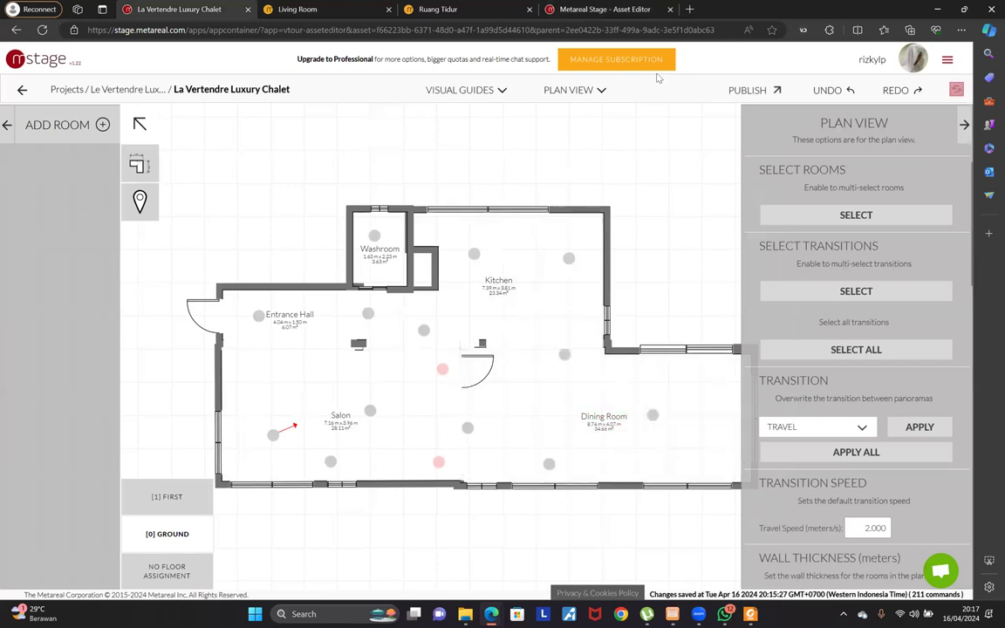
click(571, 90)
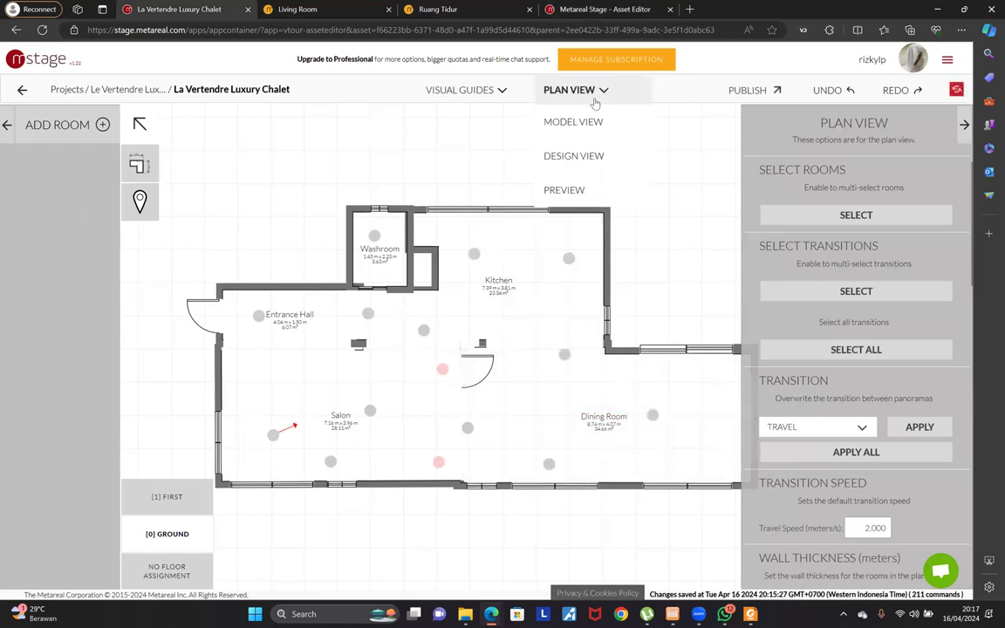
Preview the tour from the Salon, hopping between viewpoints by the washroom, pillar and dining table
click(565, 189)
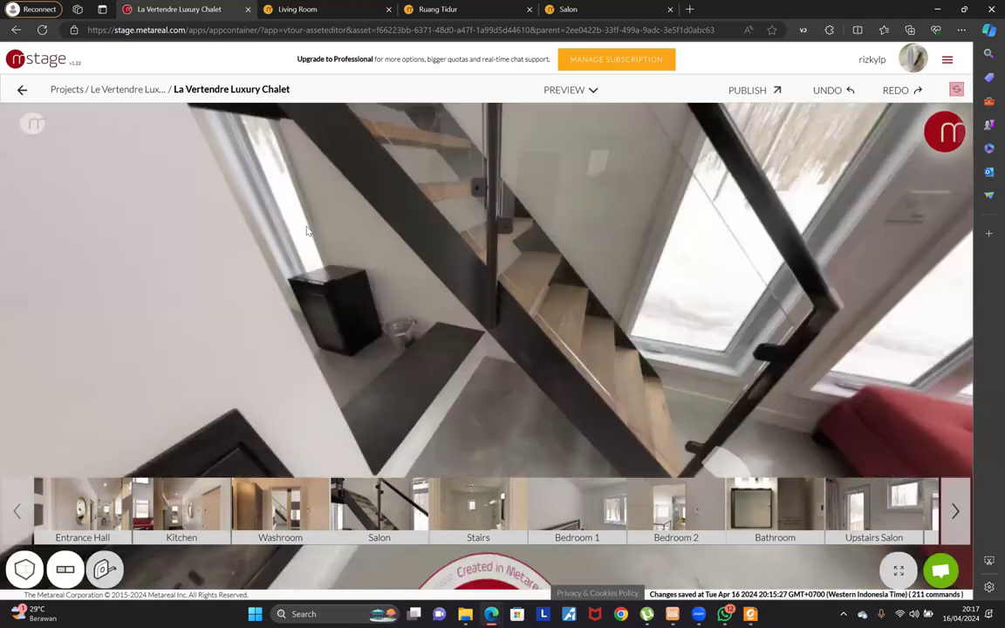
drag(307, 231, 550, 224)
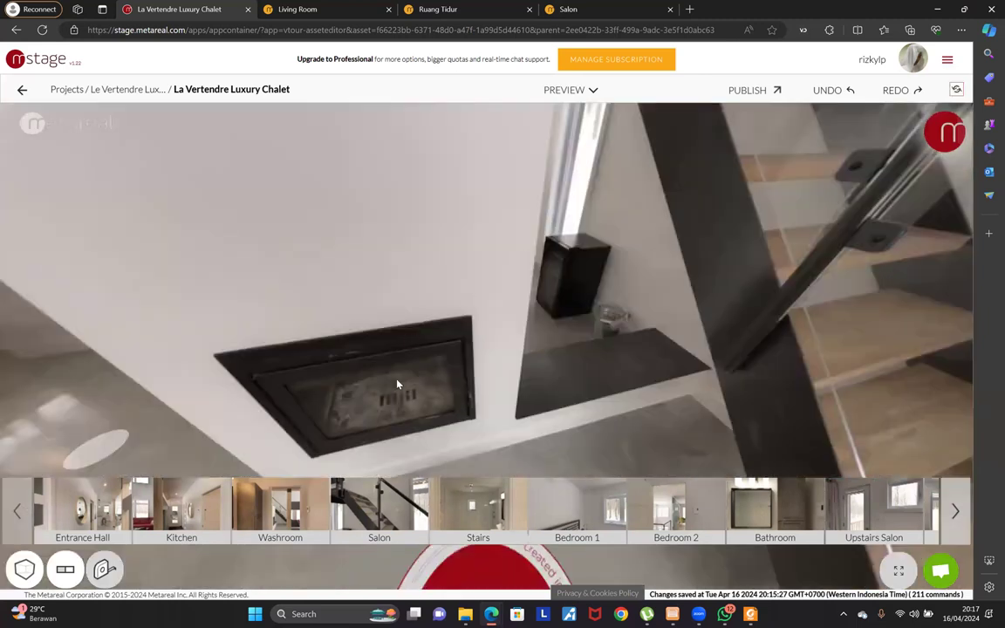
drag(416, 321, 397, 422)
click(343, 329)
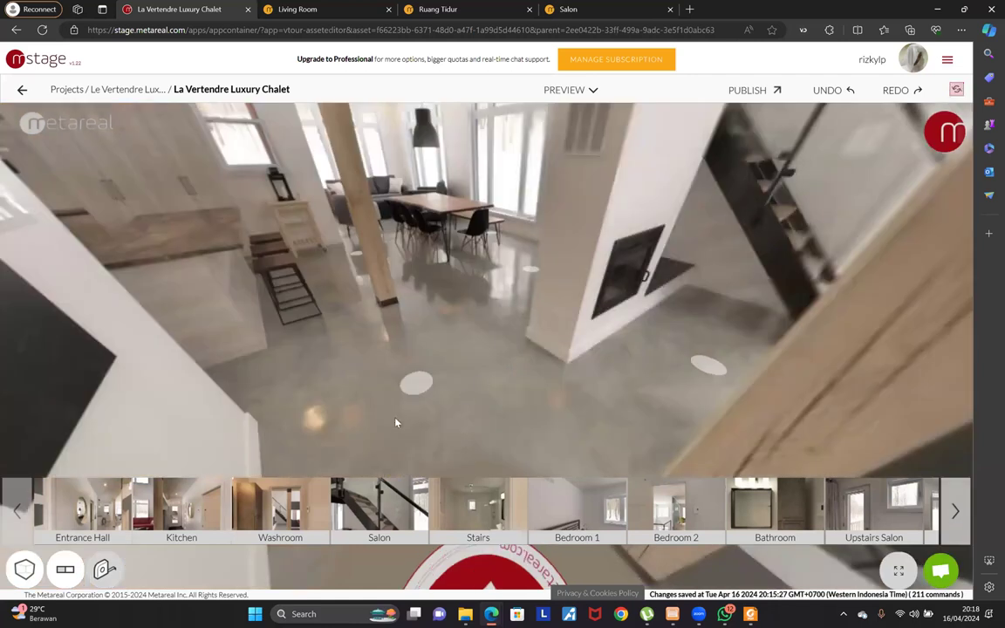
click(409, 395)
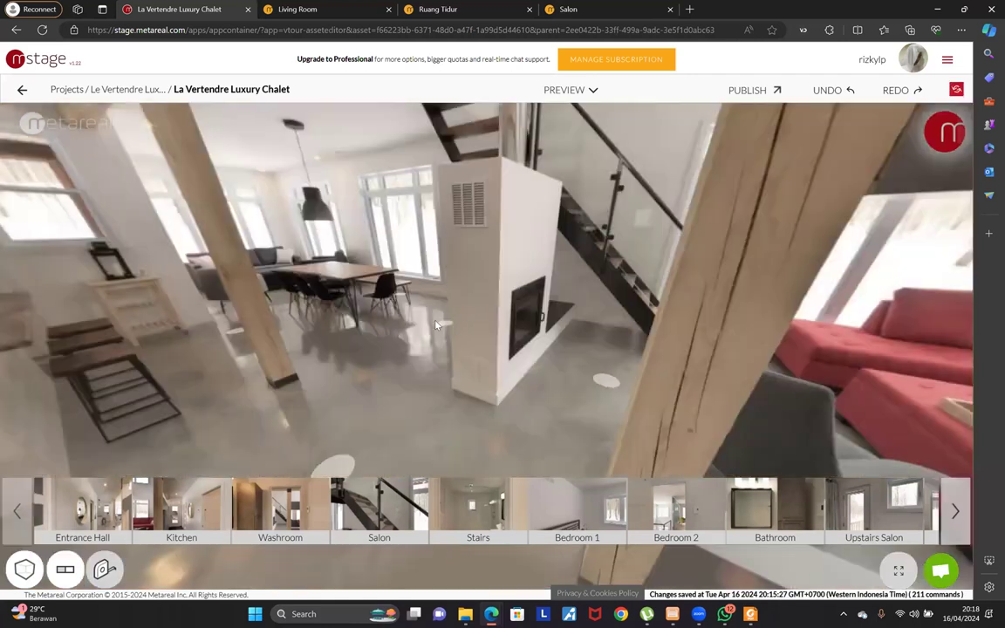
click(439, 325)
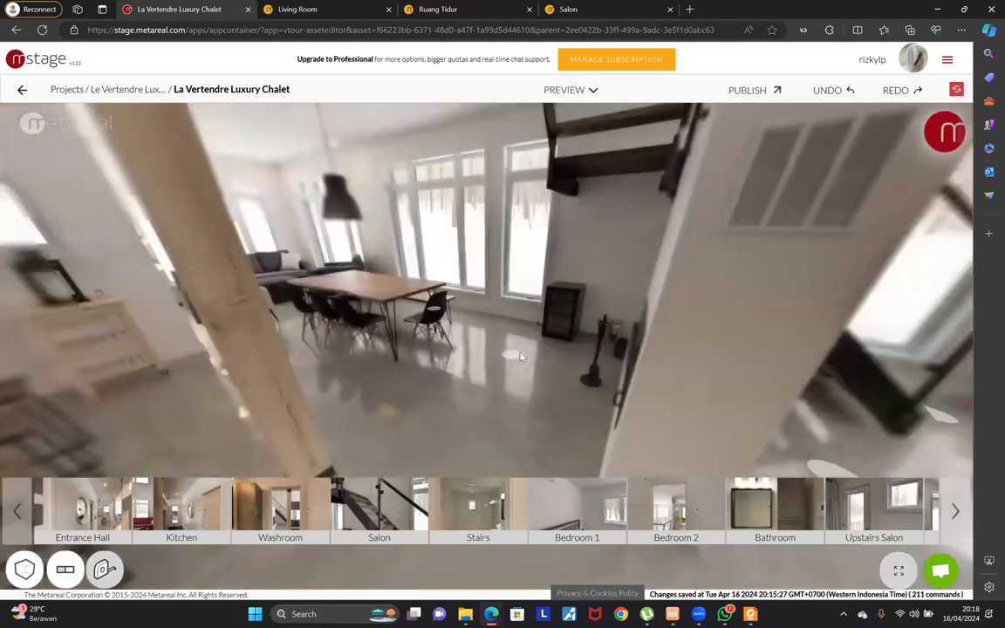
click(520, 356)
click(524, 353)
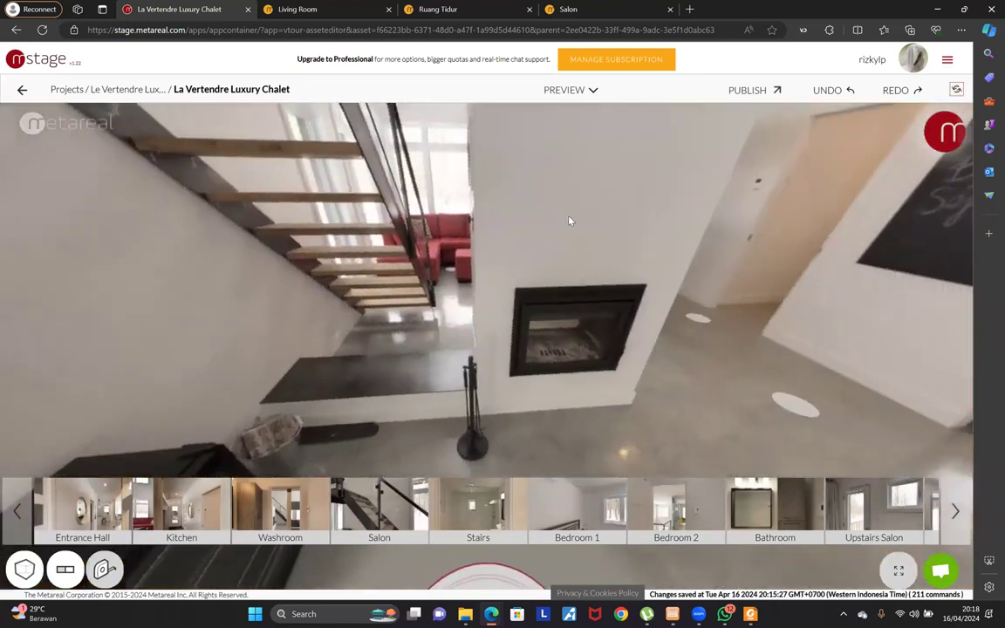
click(576, 8)
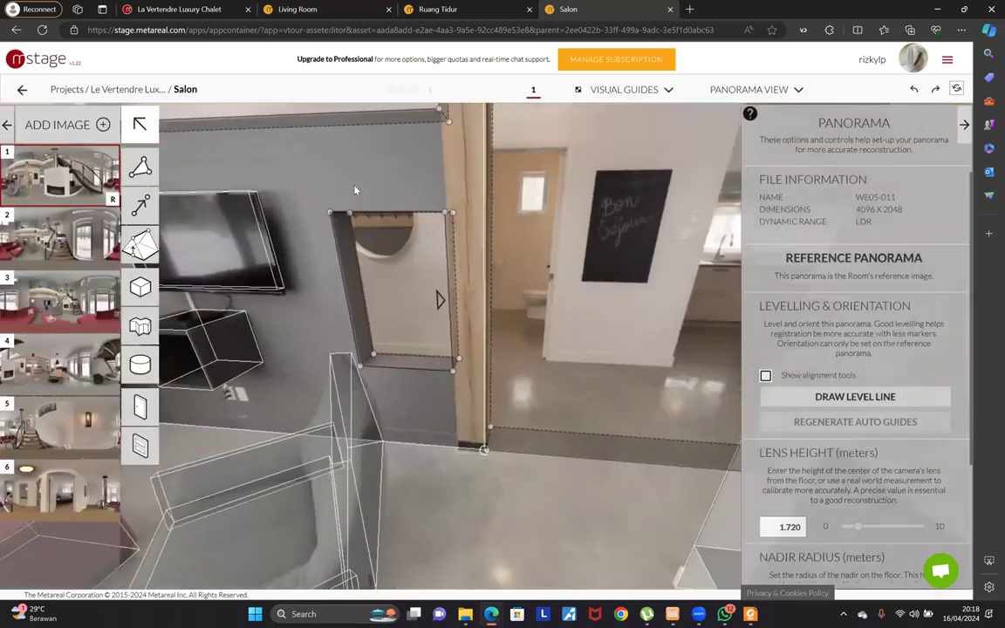
Look around the Salon panorama toward the windows, red sofa and coffee table
drag(356, 190, 113, 268)
drag(339, 235, 246, 230)
drag(527, 427, 281, 306)
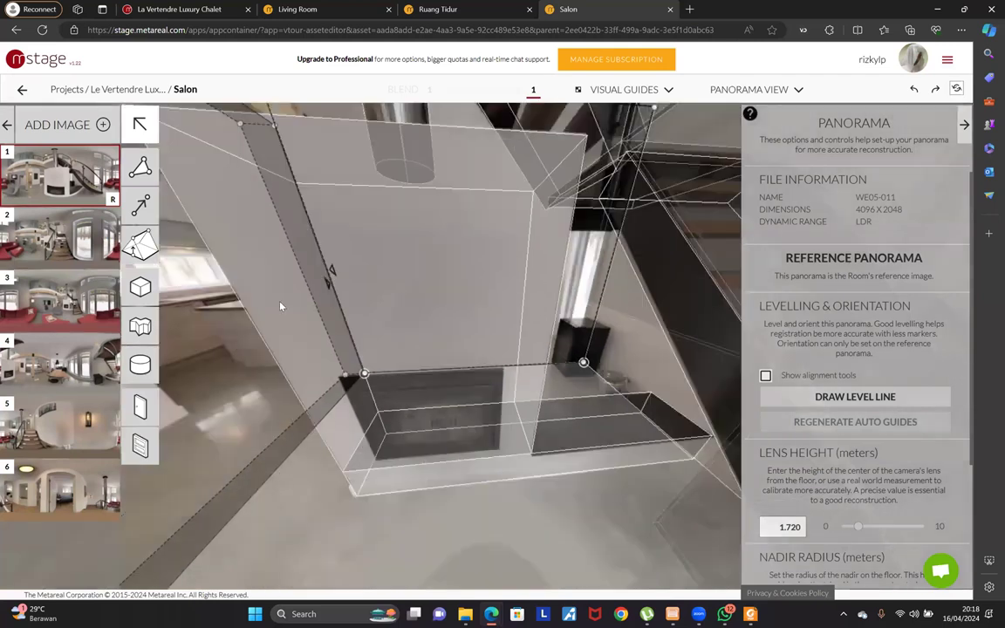
scroll(262, 326, up, 3)
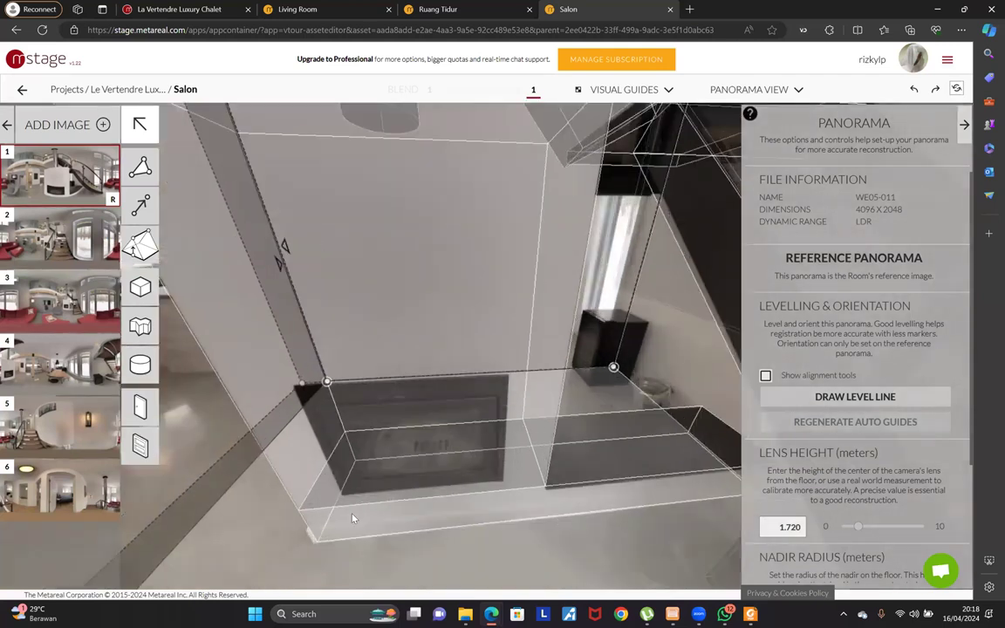
drag(475, 519, 527, 514)
drag(374, 523, 417, 505)
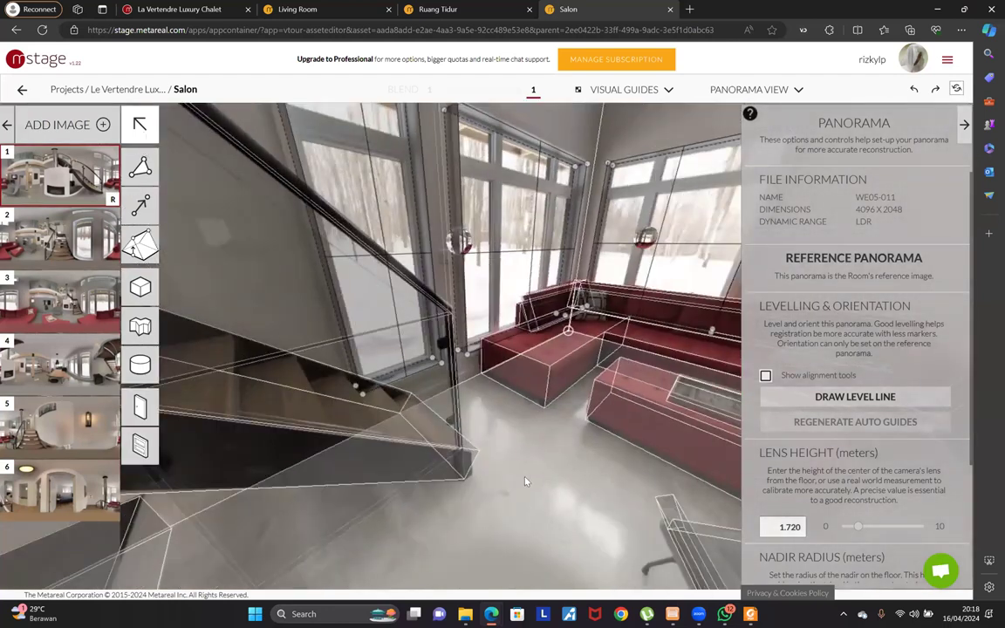
drag(525, 481, 512, 486)
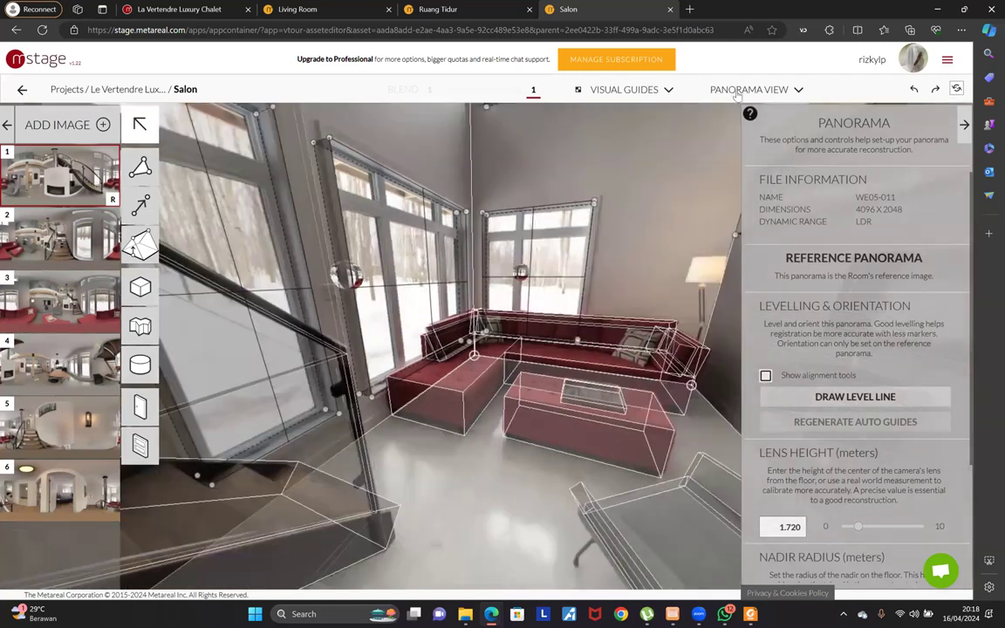
drag(730, 266, 561, 293)
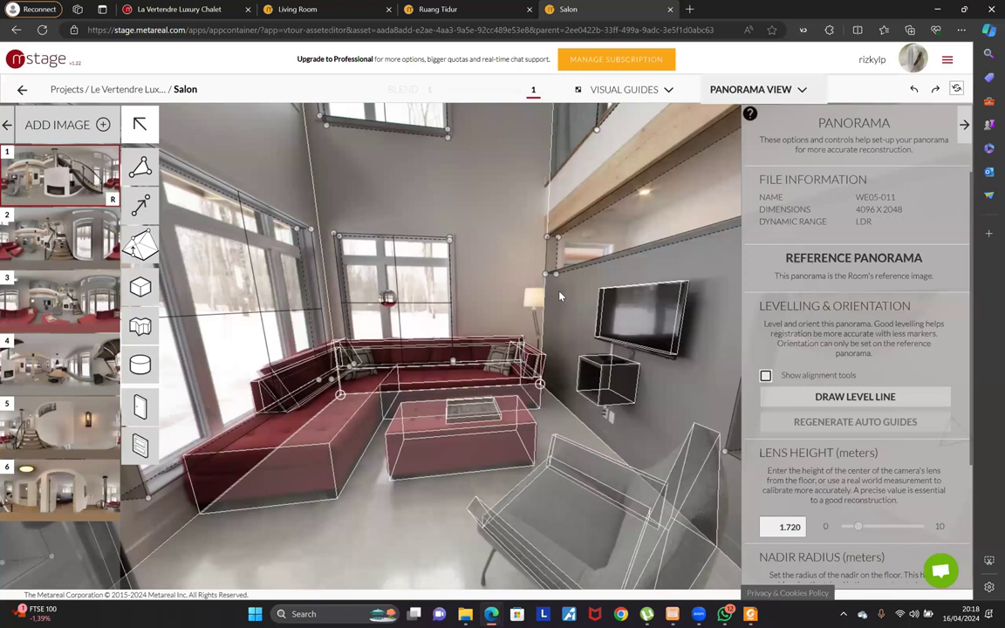
Check the plan view, then move to the third Salon panorama
key(space)
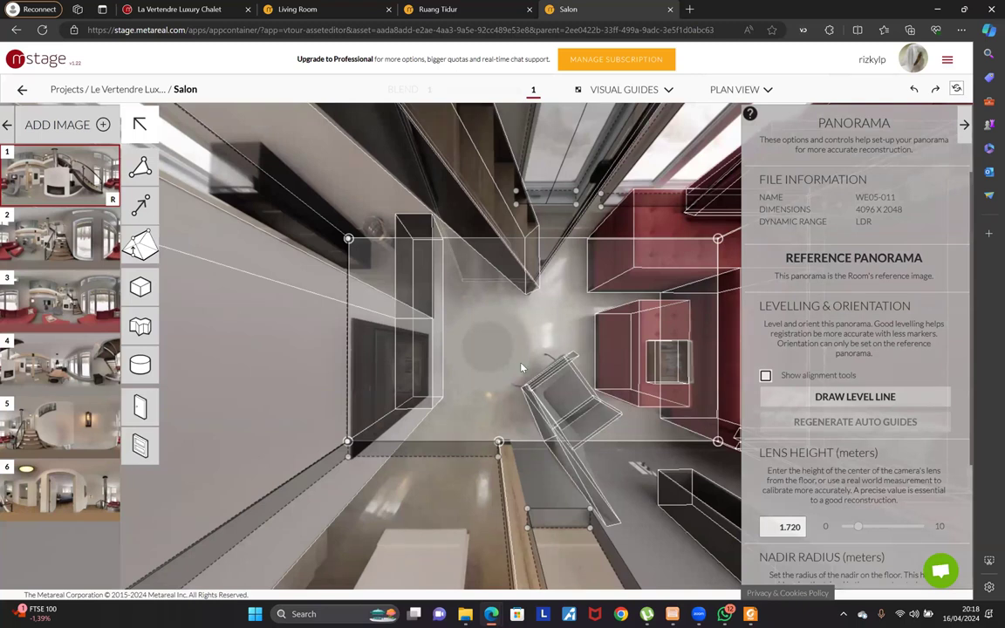
drag(522, 368, 581, 371)
click(762, 92)
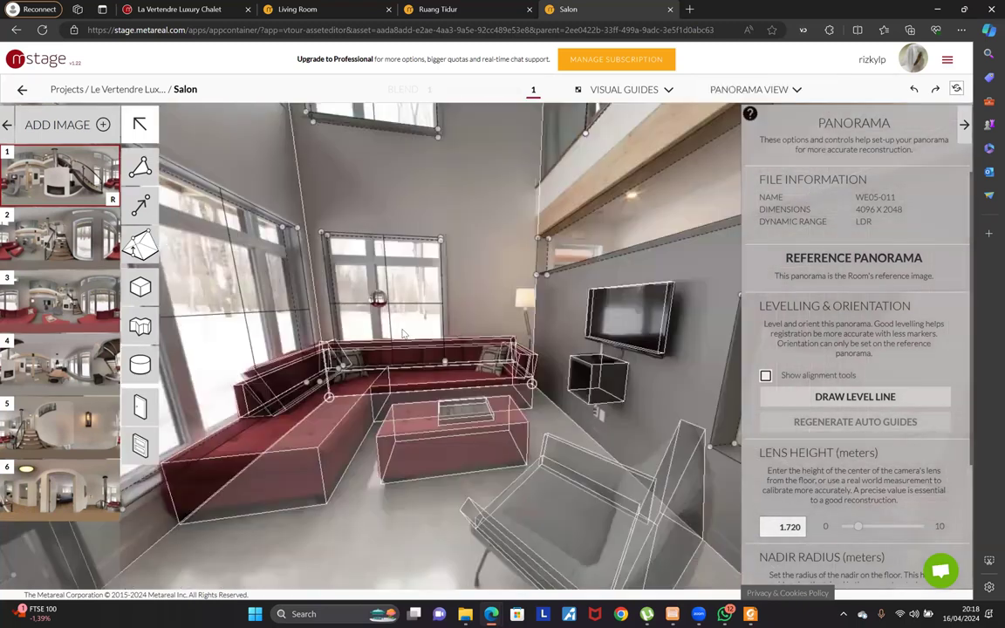
drag(529, 337, 90, 306)
click(88, 301)
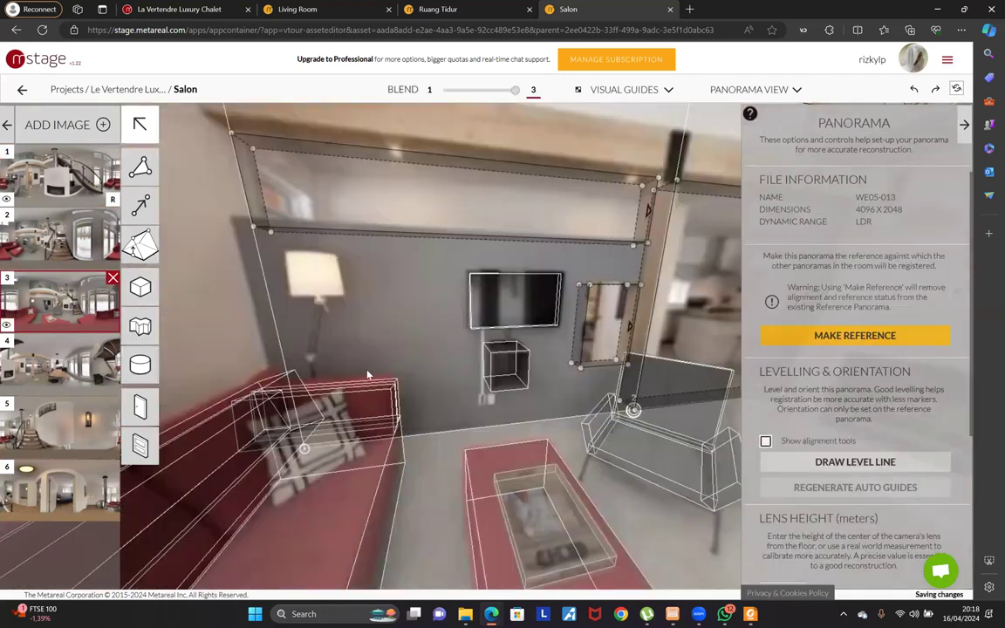
Turn toward the fireplace and staircase and select the Dining Room_14 doorway
drag(670, 342, 444, 338)
drag(515, 293, 439, 323)
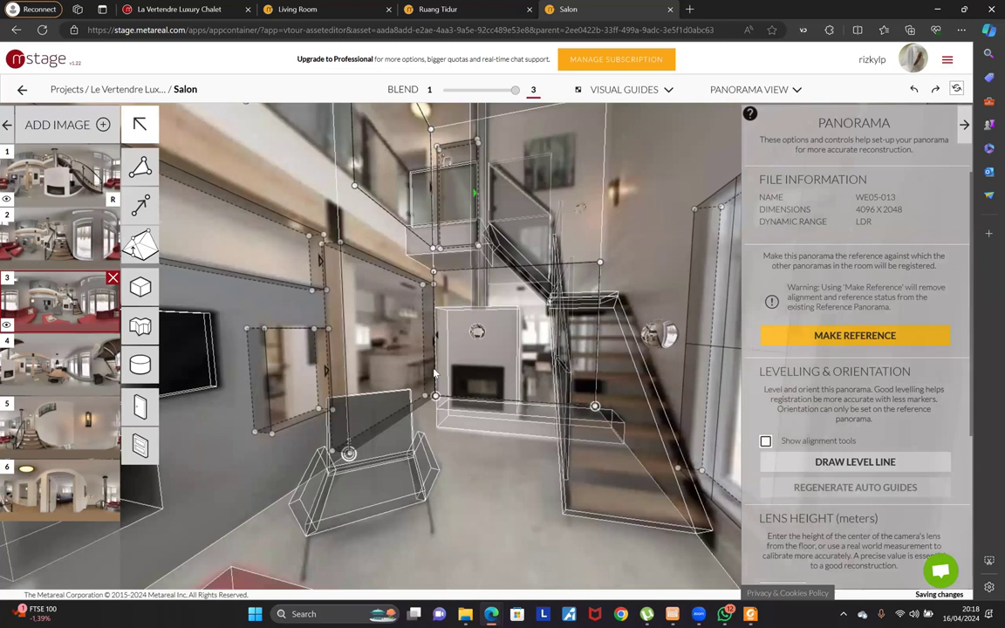
click(444, 298)
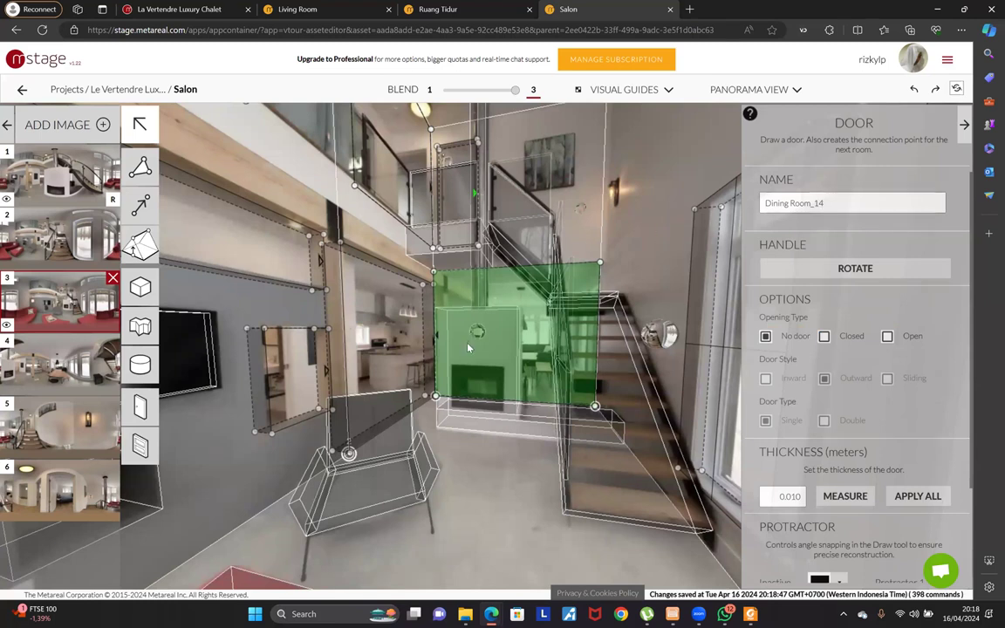
View the chalet's floor plan in the project tab, then return to the Salon editor
click(187, 8)
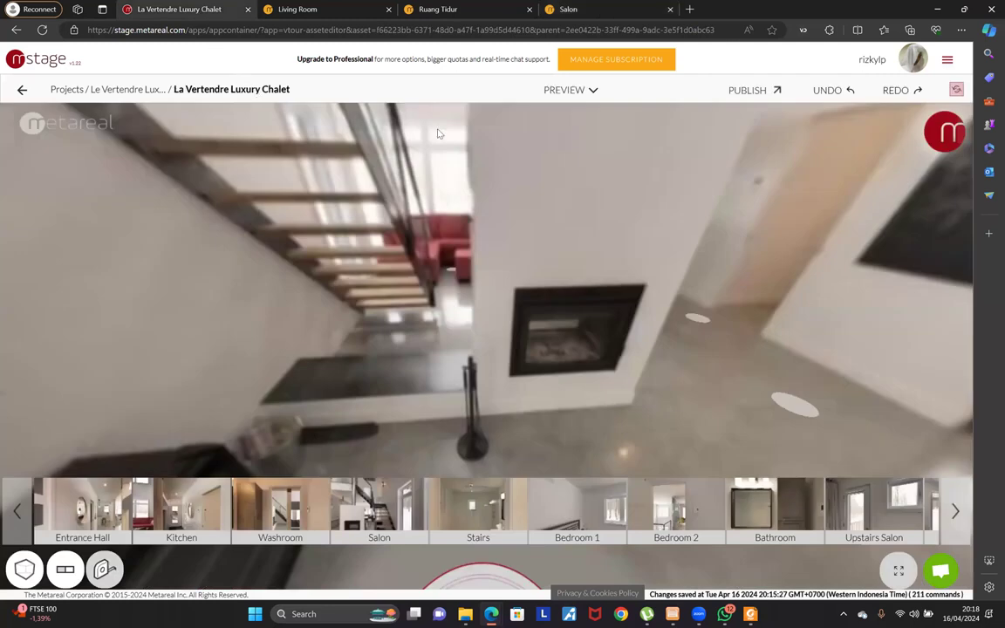
click(590, 94)
click(582, 122)
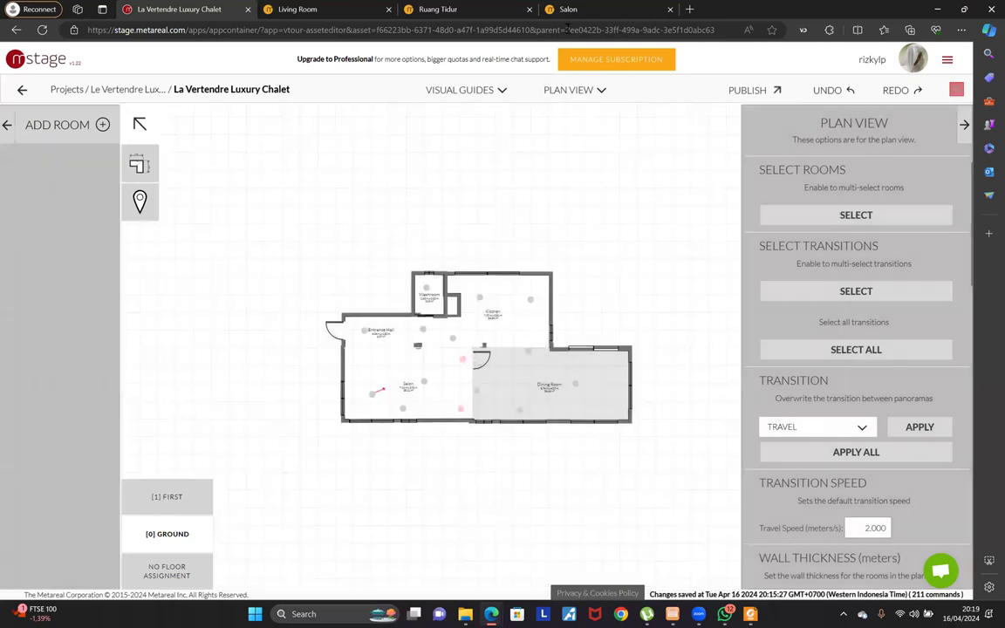
click(568, 9)
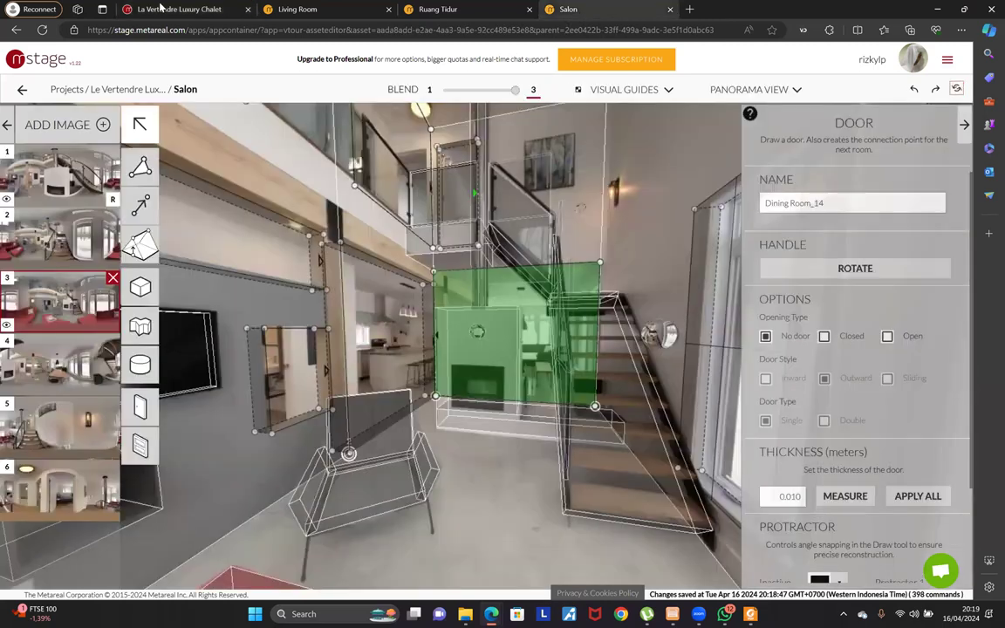
key(ctrl+Tab)
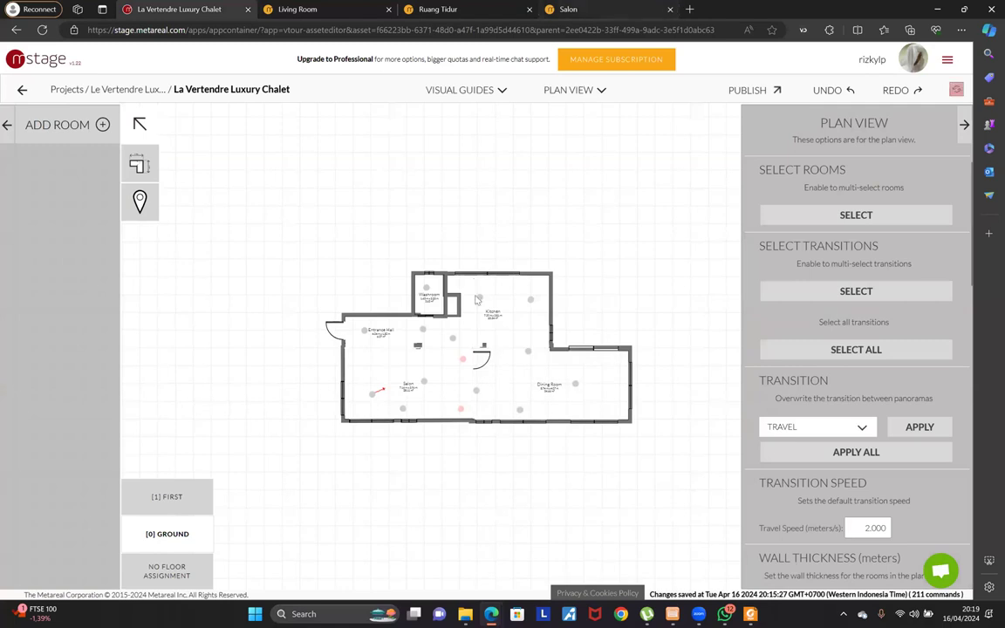
click(590, 10)
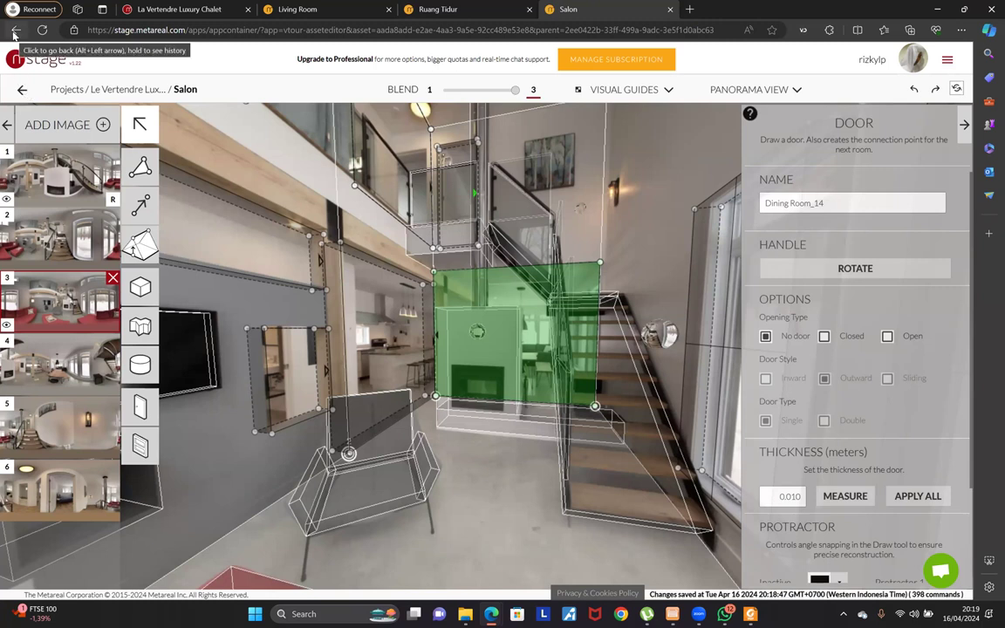
Go back from the Salon editor to the Le Vertendre project dashboard
click(16, 30)
click(170, 9)
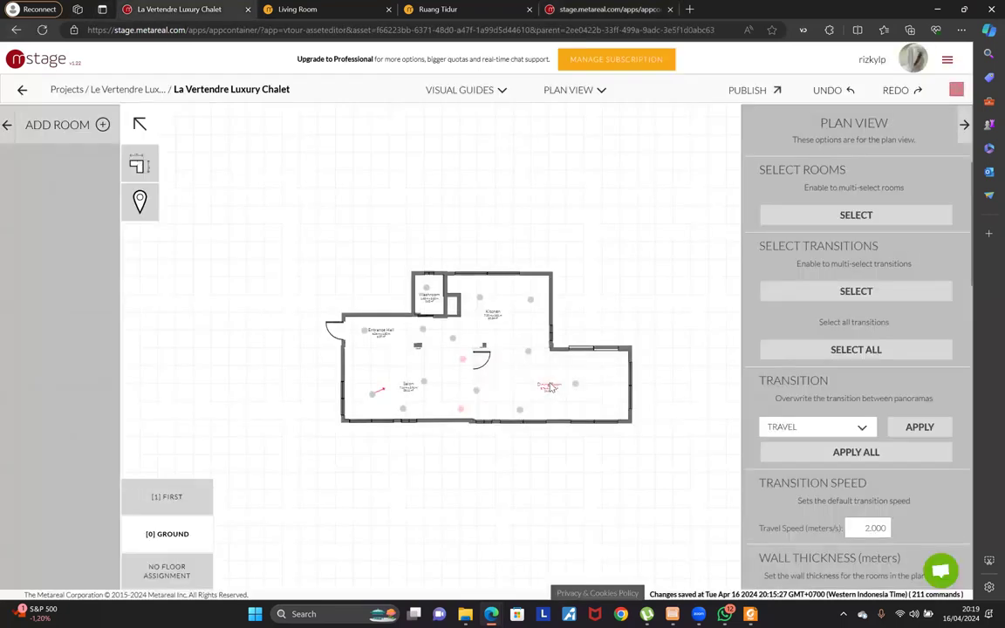
click(601, 11)
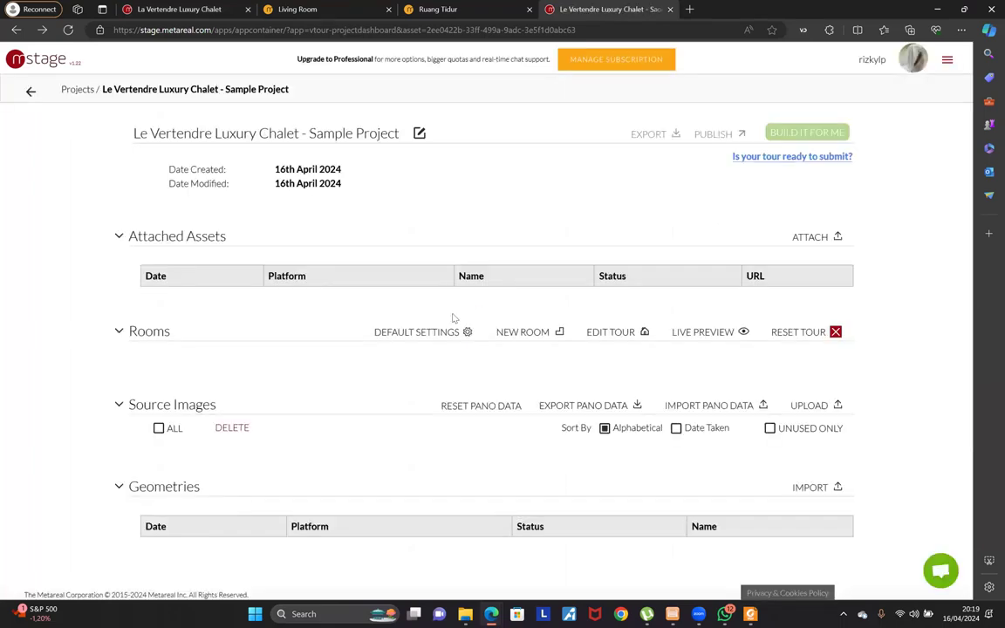
Open the Dining Room from the room list in the editor
scroll(459, 395, down, 2)
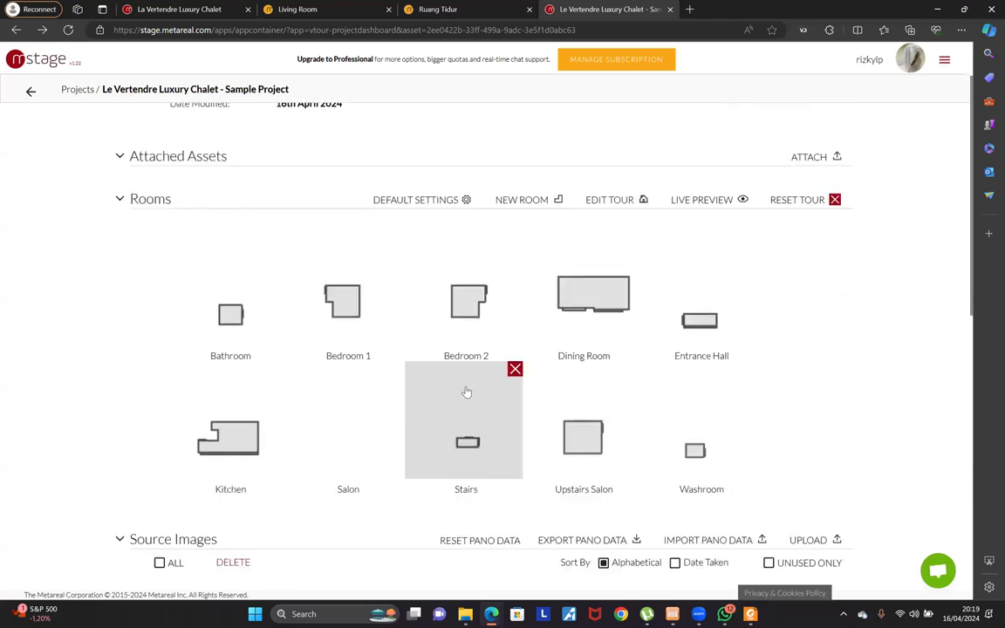
click(578, 299)
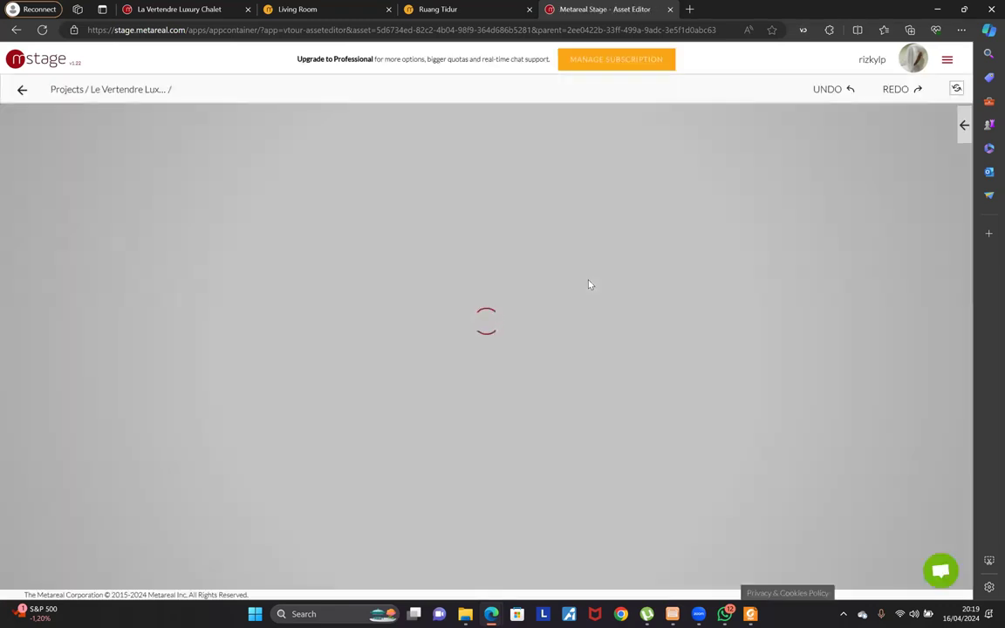
key(ctrl+1)
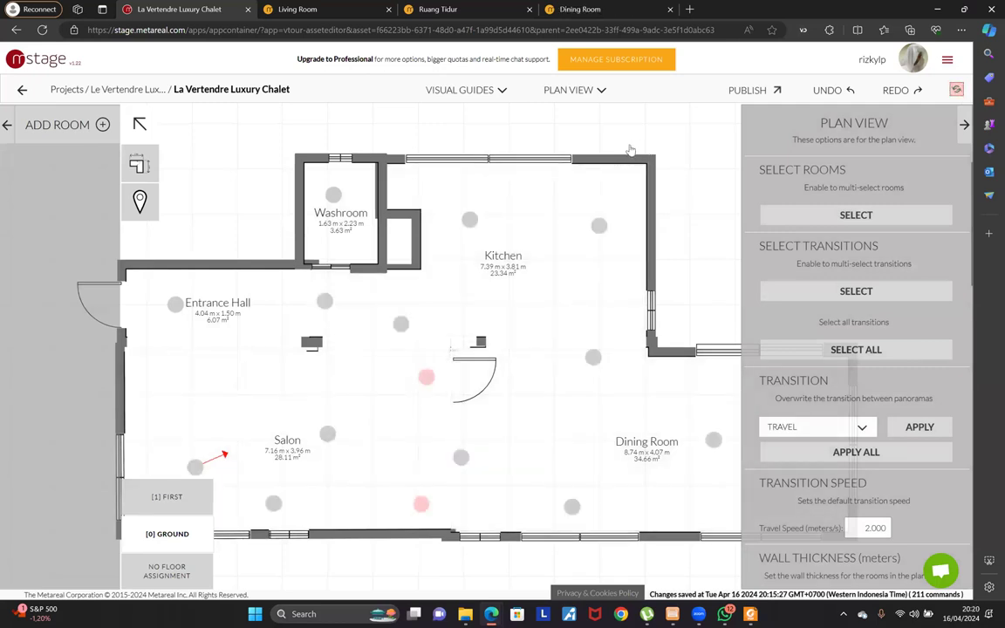
click(598, 11)
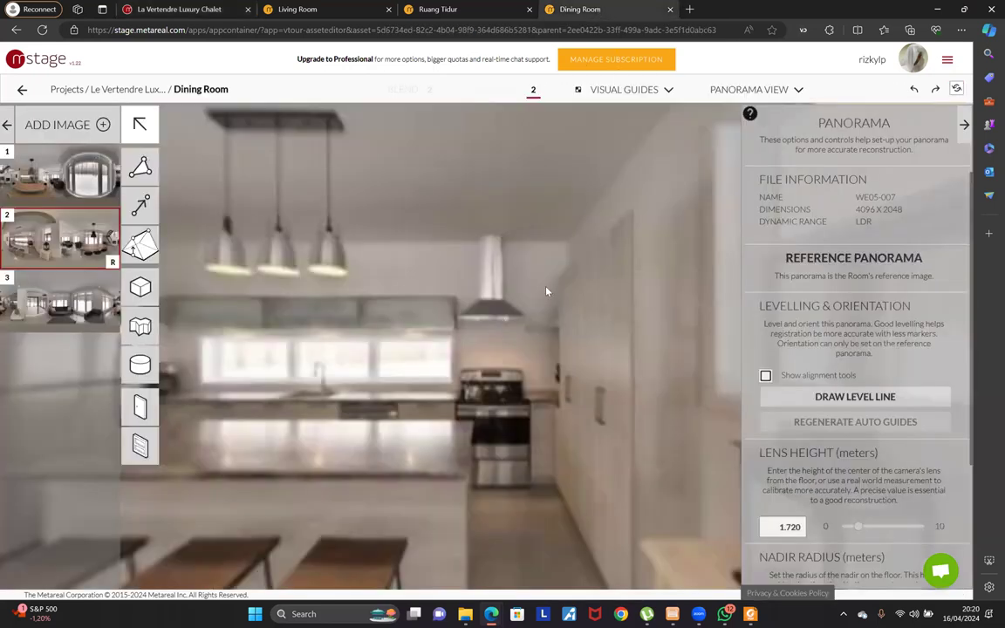
Select the Dining Room_14 doorway toward the Salon, switch to panorama 1, and return to the floor plan
drag(469, 323, 613, 379)
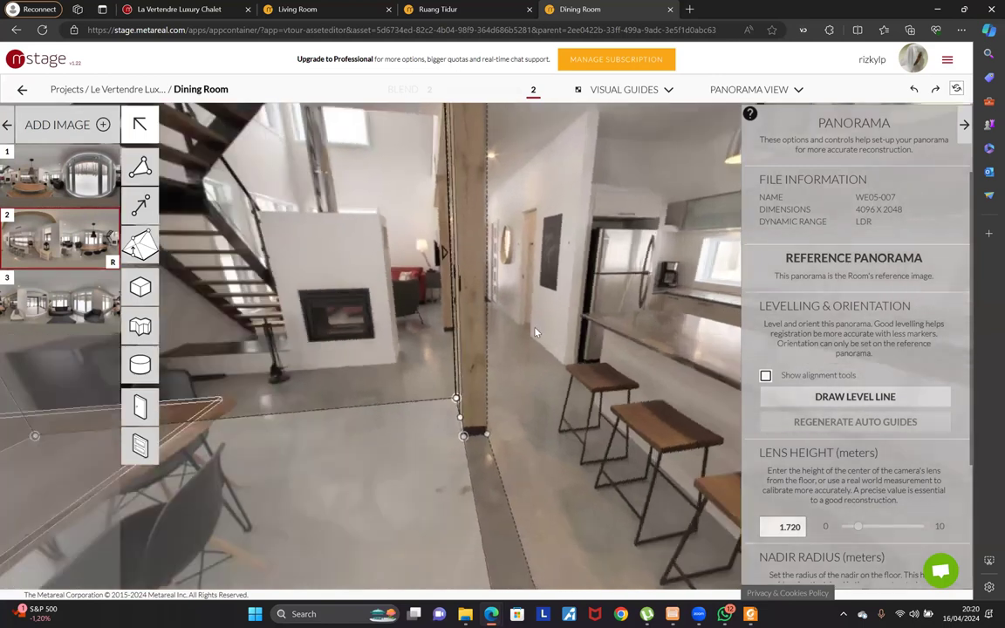
click(535, 333)
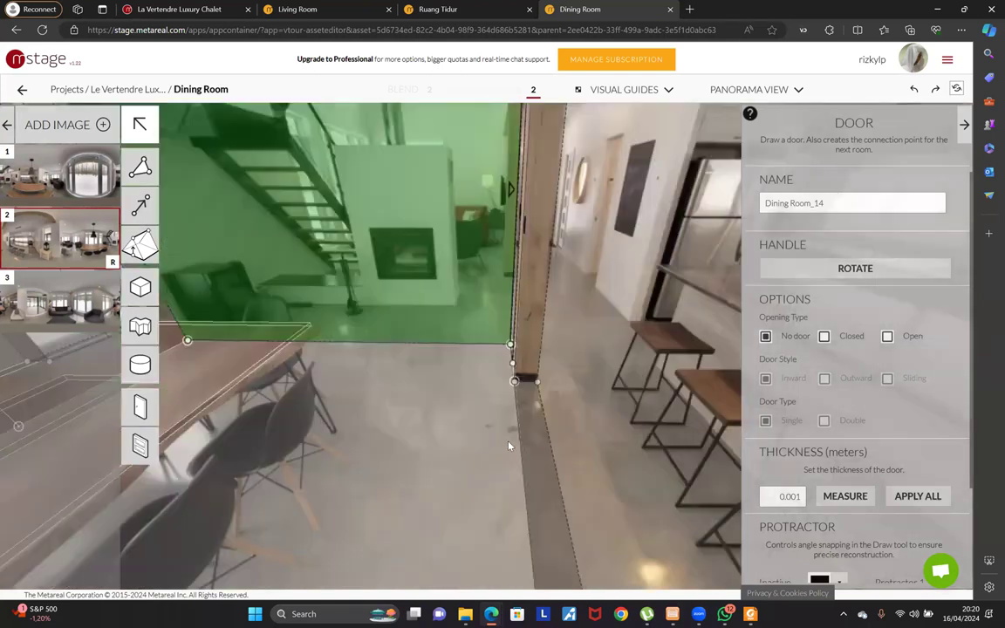
click(68, 177)
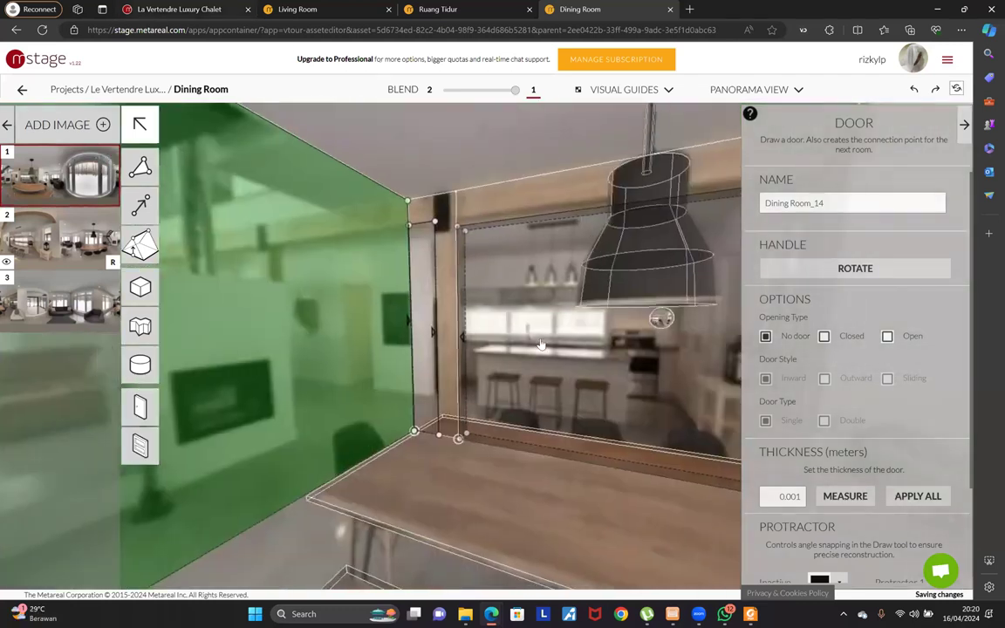
click(174, 10)
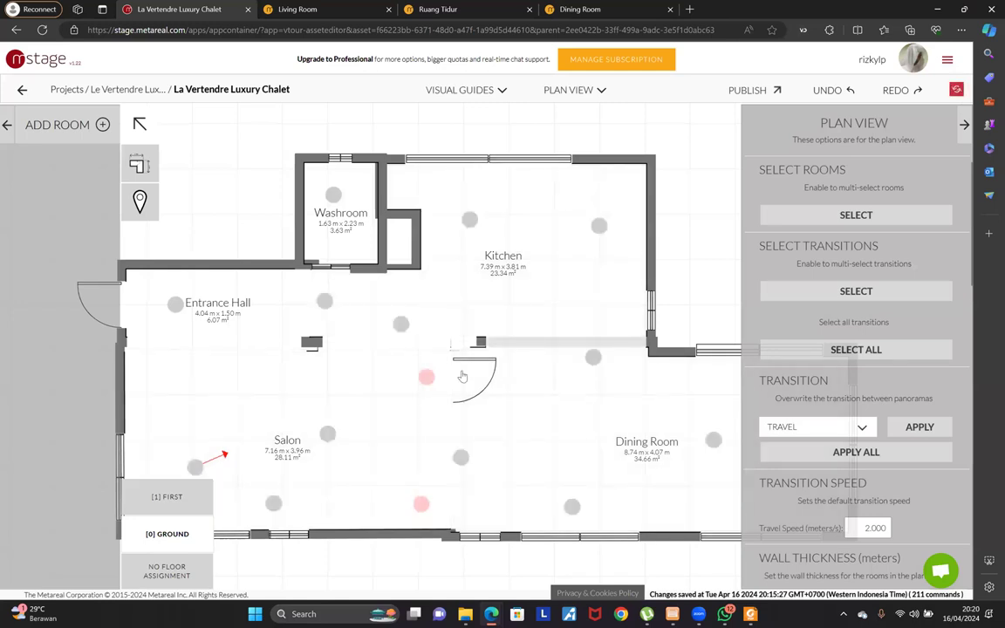
click(489, 365)
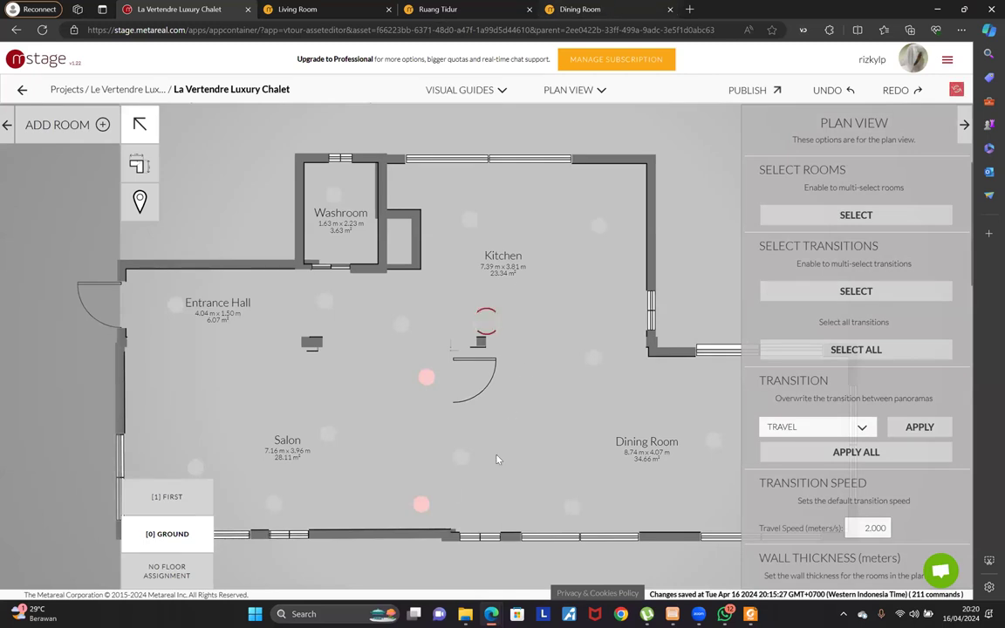
click(593, 9)
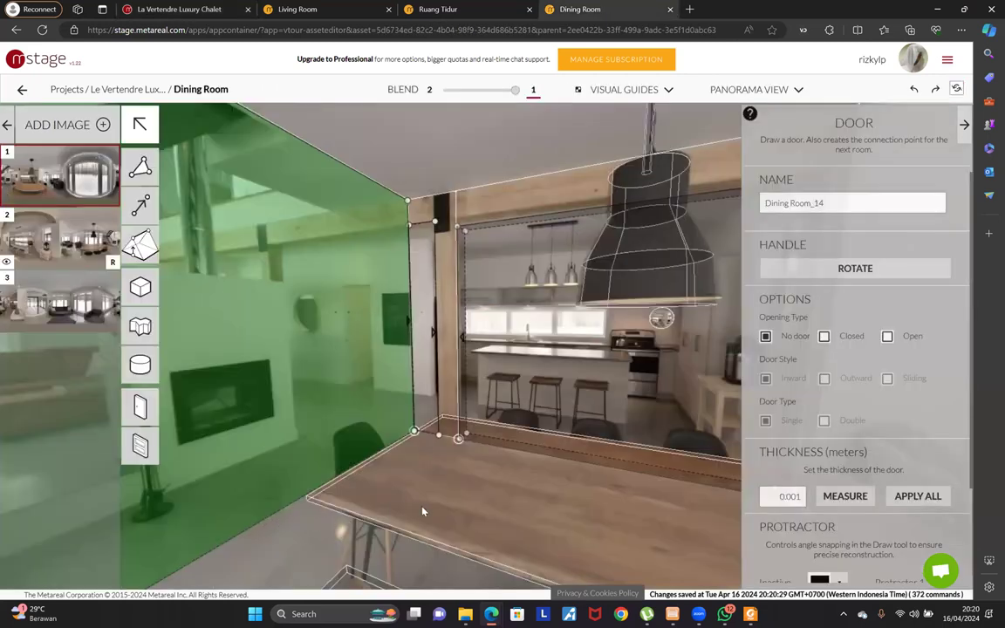
click(487, 330)
click(487, 330)
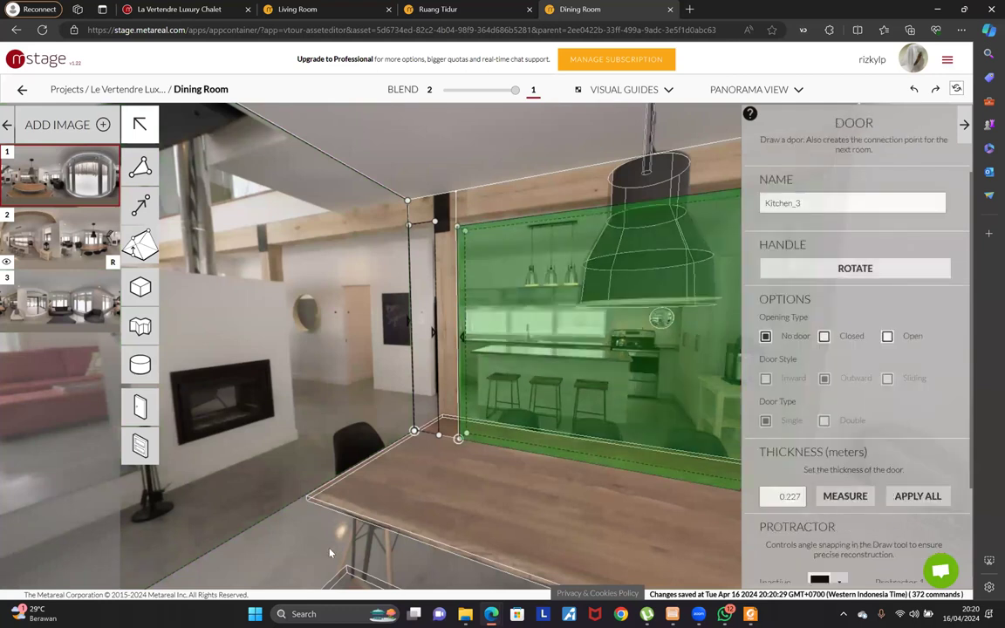
key(Right)
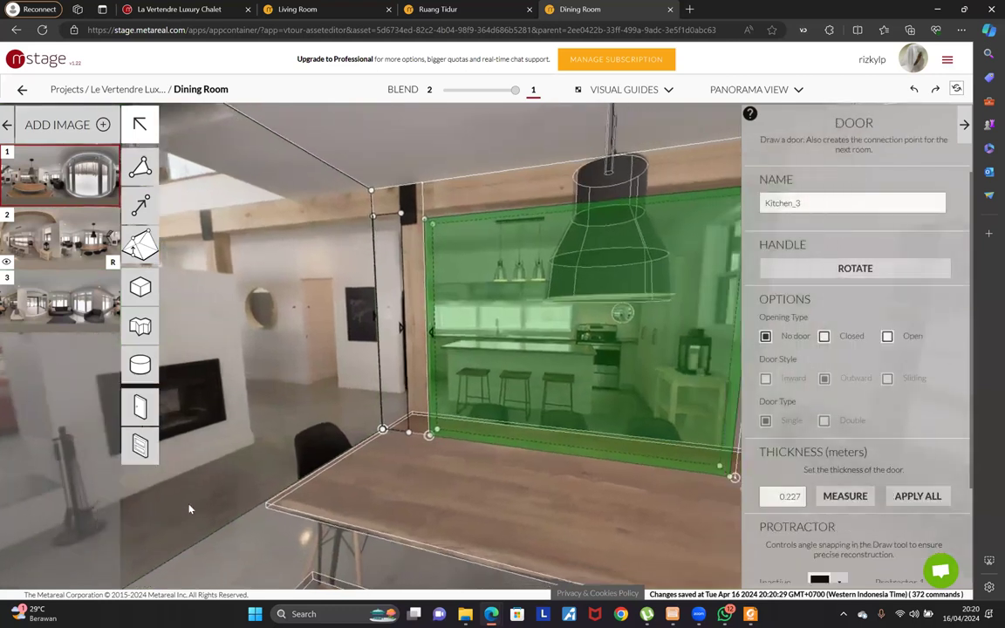
key(Right)
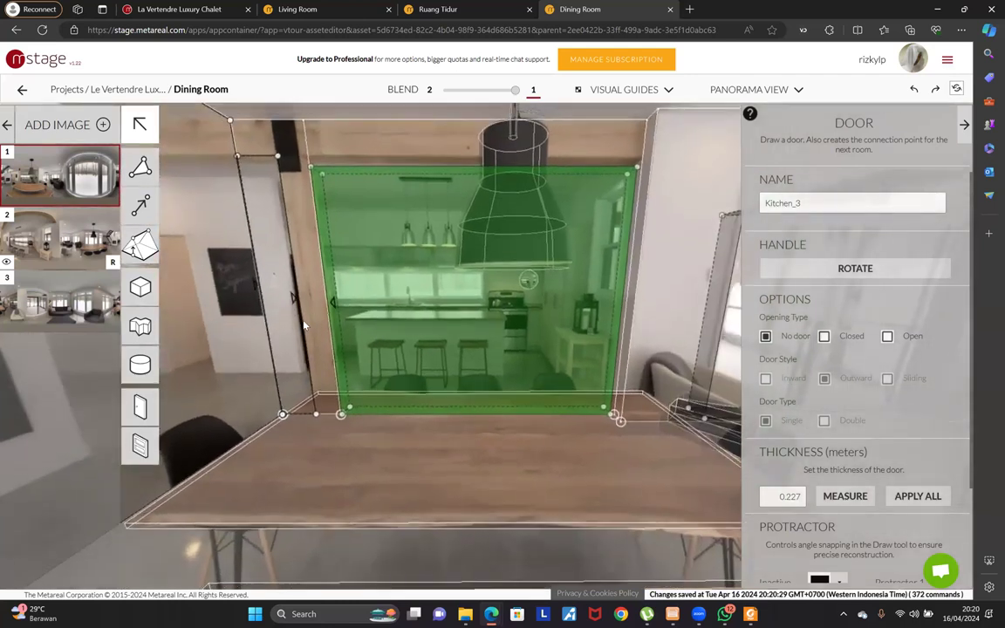
click(298, 323)
click(300, 323)
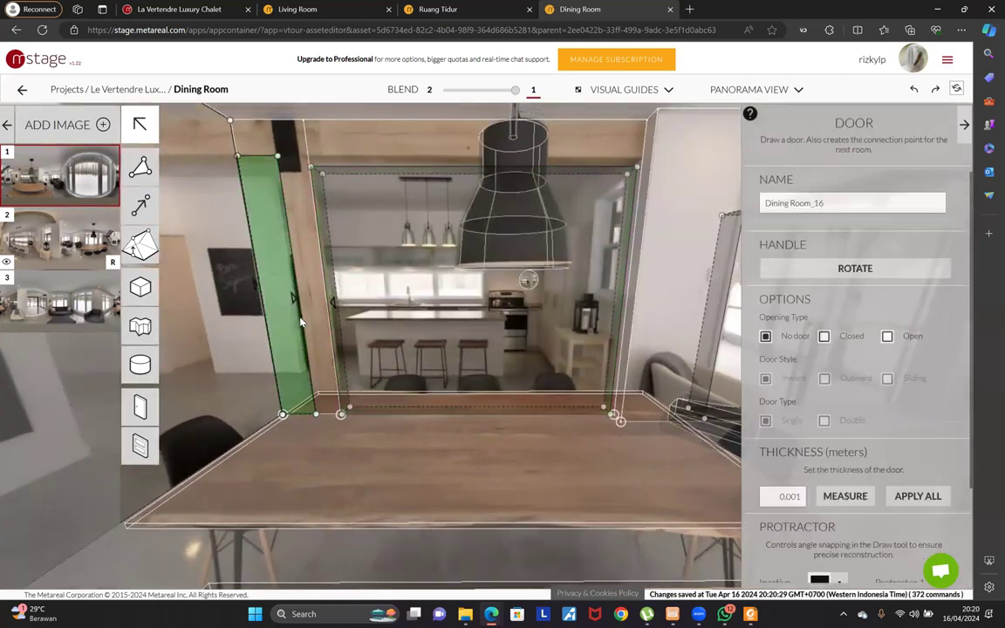
click(277, 283)
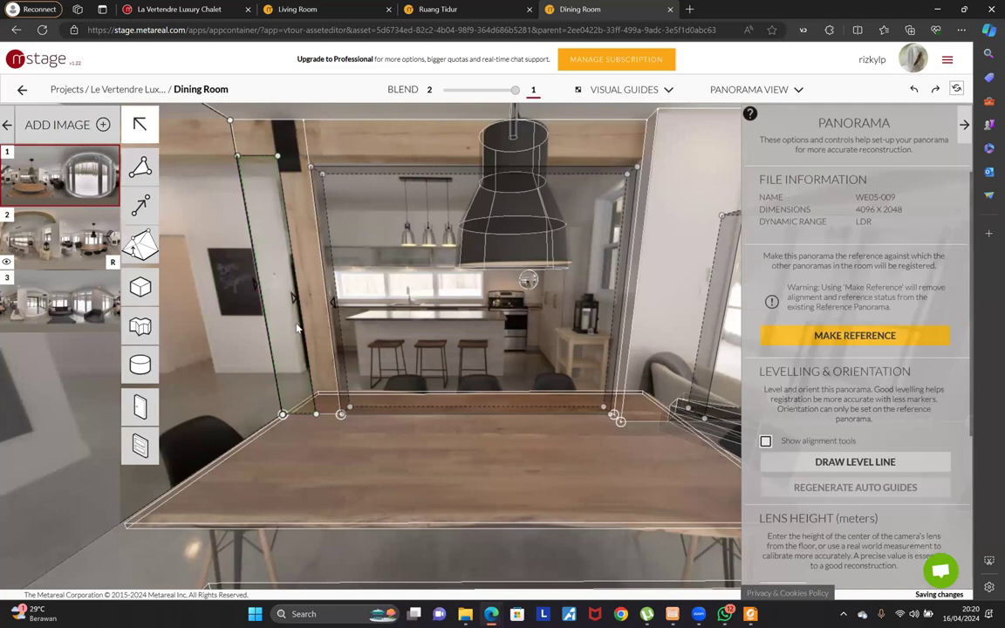
click(272, 297)
click(406, 357)
click(336, 350)
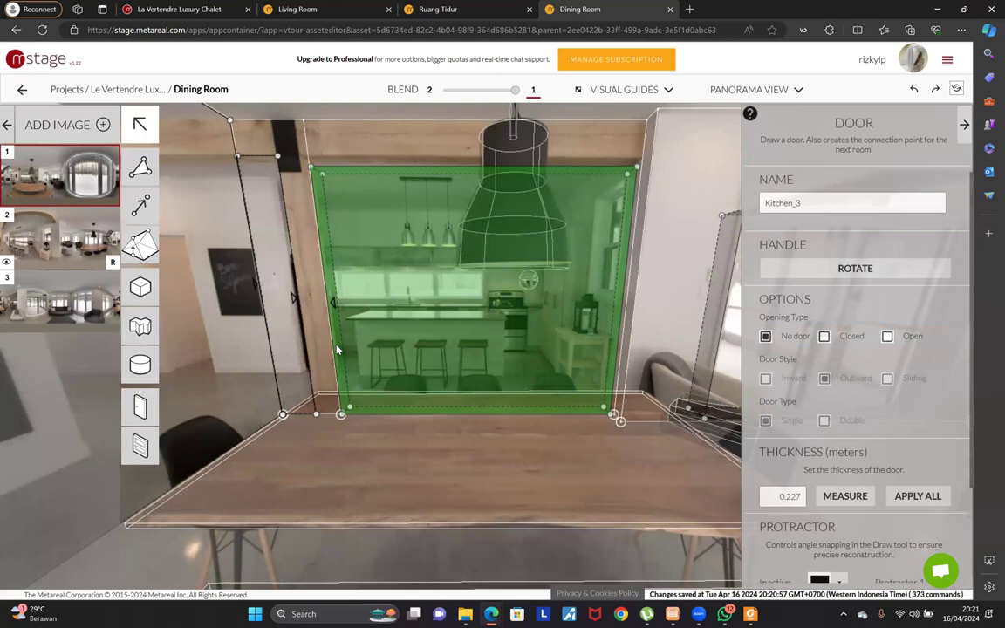
click(191, 7)
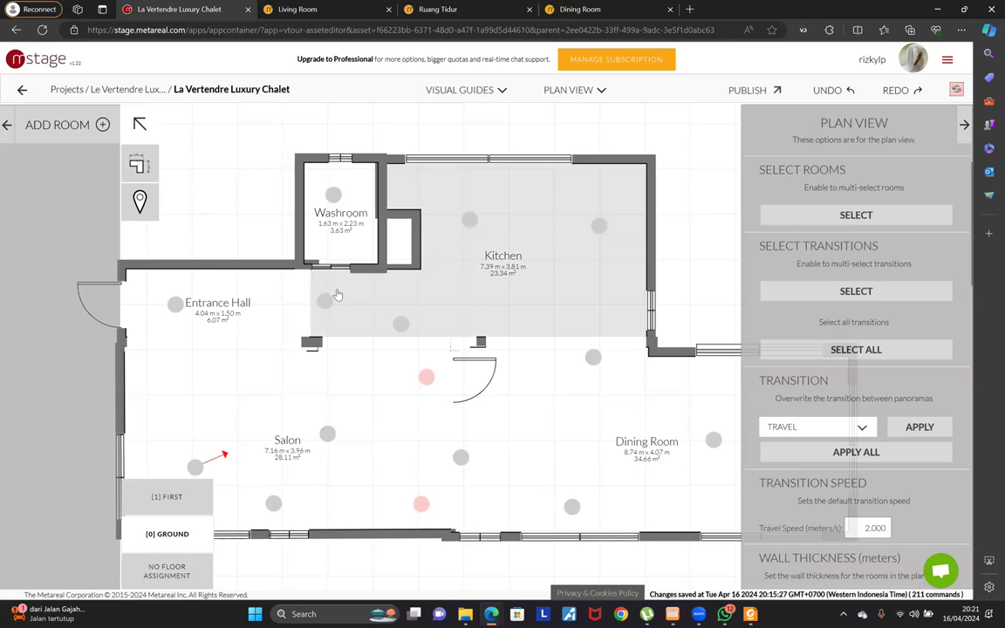
Switch the chalet tour from preview to Design View
click(587, 93)
click(577, 95)
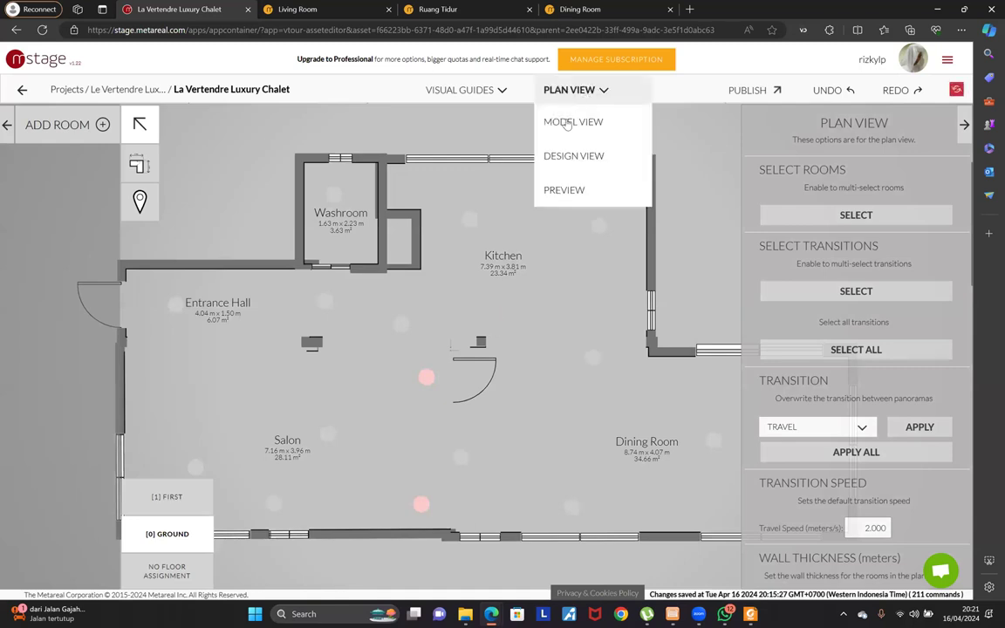
click(567, 188)
click(579, 92)
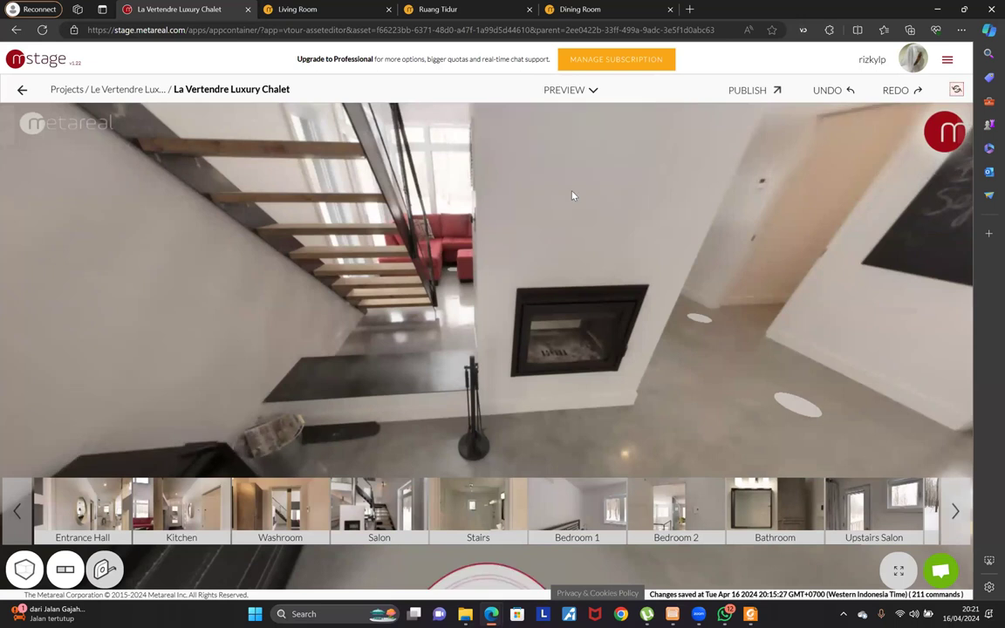
click(567, 89)
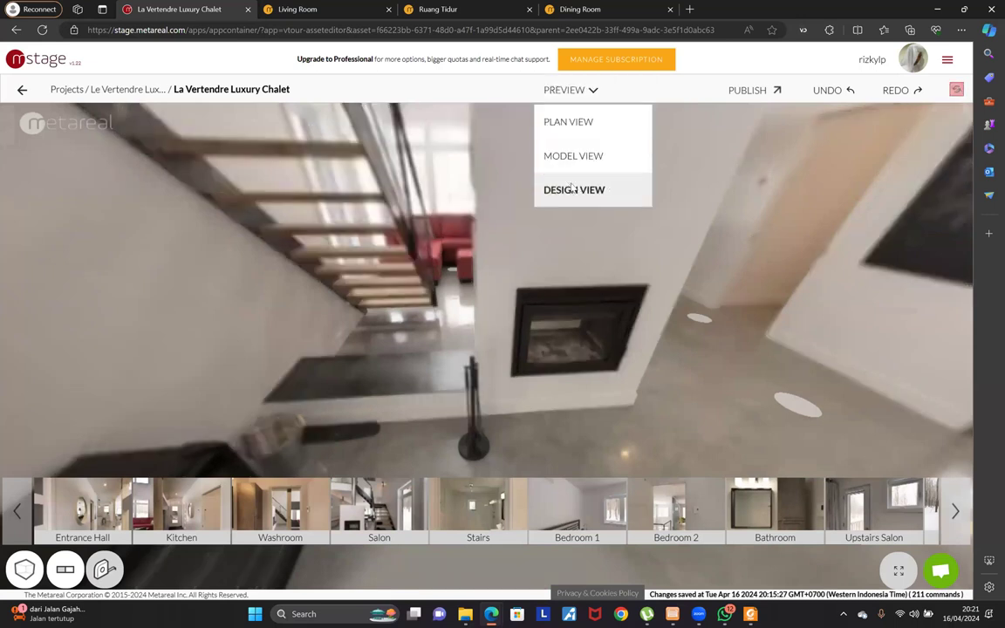
click(572, 189)
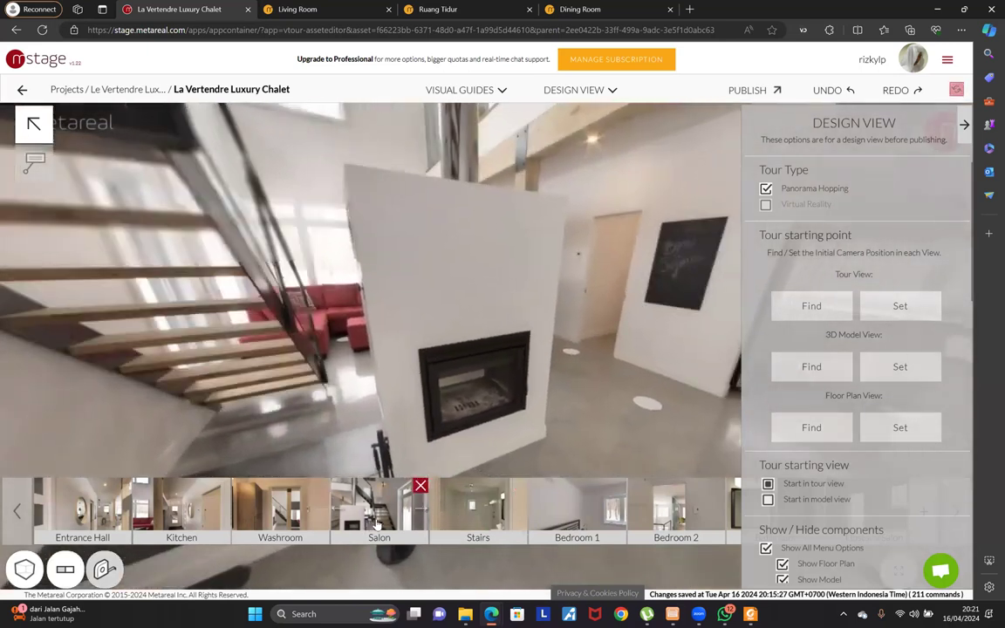
Jump to the Salon panorama and look toward the kitchen and upper balcony
click(379, 510)
drag(421, 391, 277, 394)
drag(437, 413, 210, 472)
drag(478, 326, 465, 410)
Review the Dining Room panorama settings, then return that tab to the project dashboard
click(591, 8)
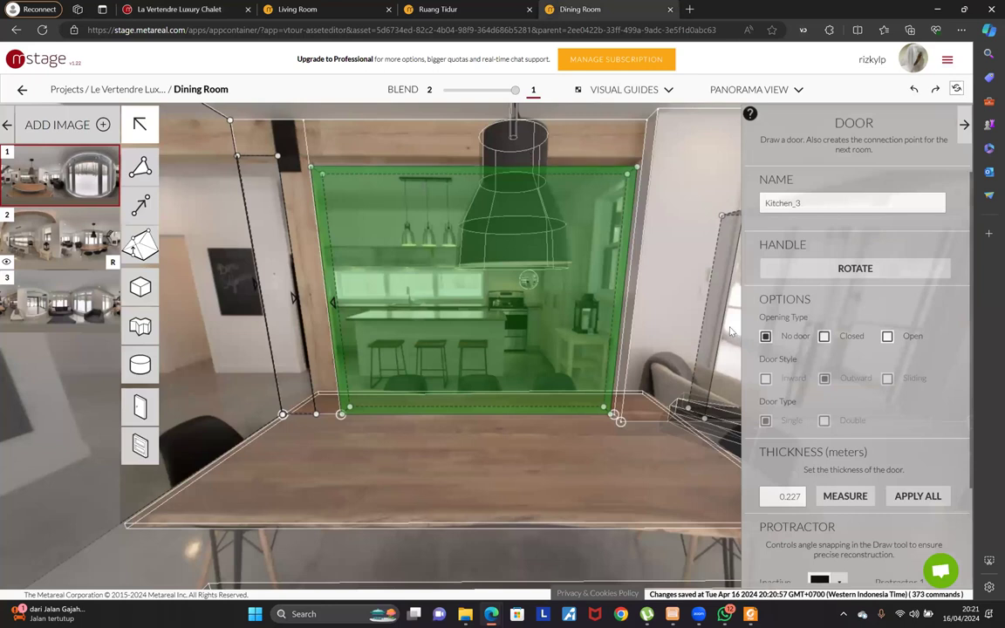
click(684, 285)
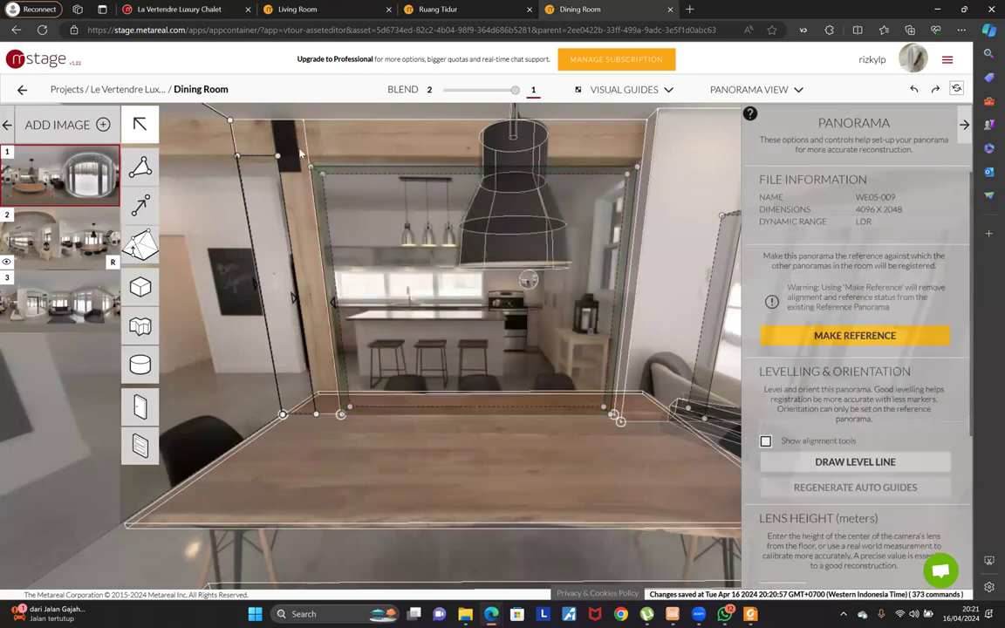
scroll(267, 138, down, 3)
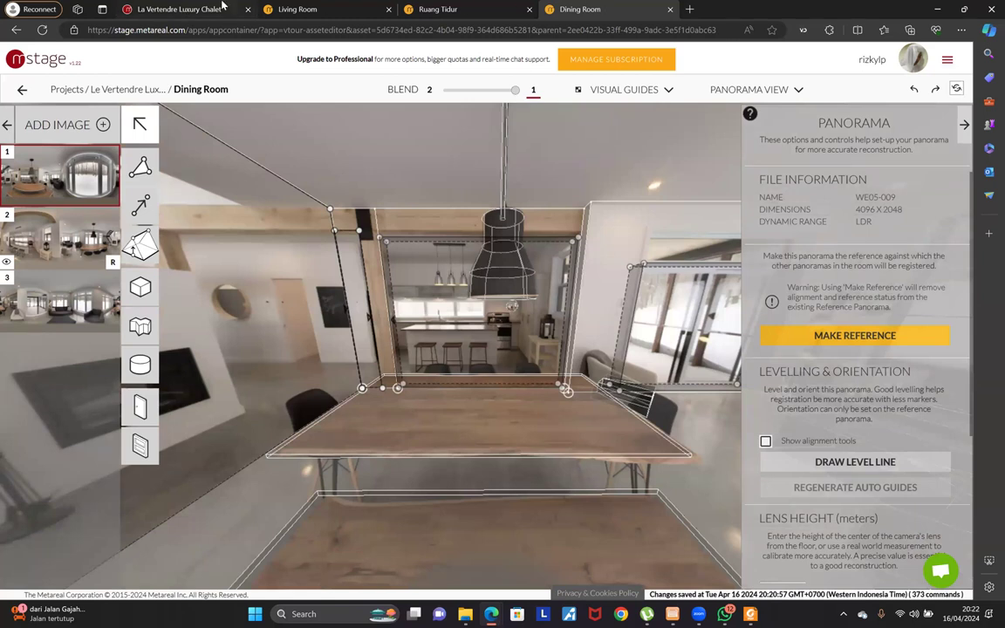
click(194, 9)
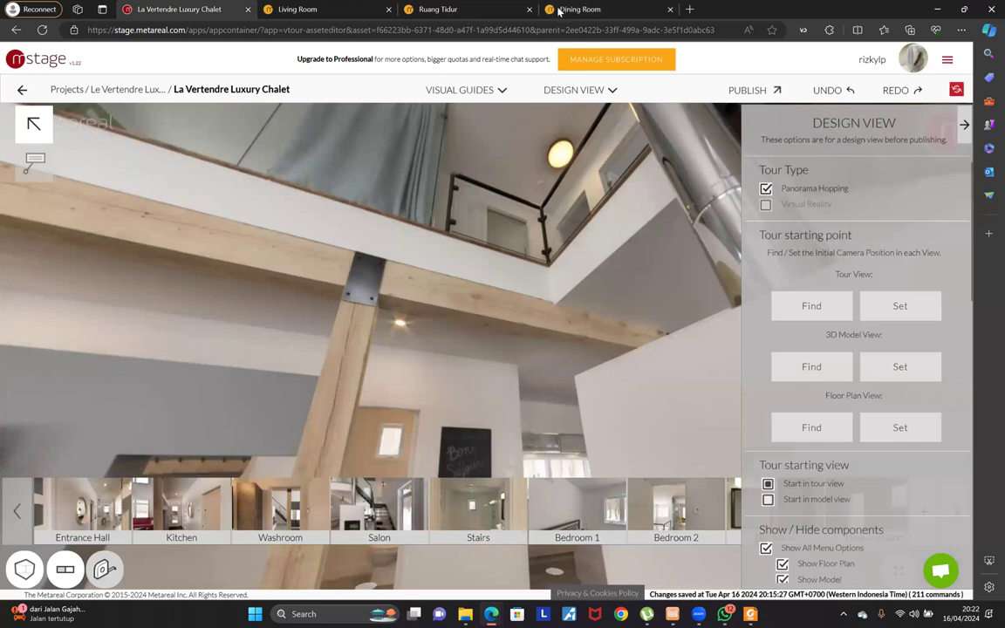
click(16, 31)
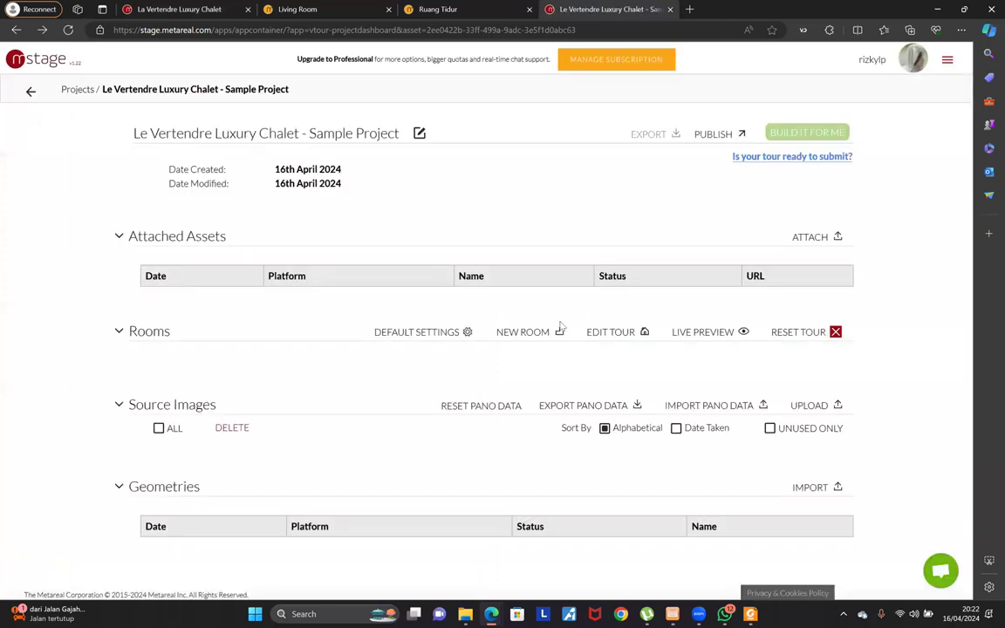
Open the Salon room tile from the project's Rooms list
scroll(397, 428, down, 2)
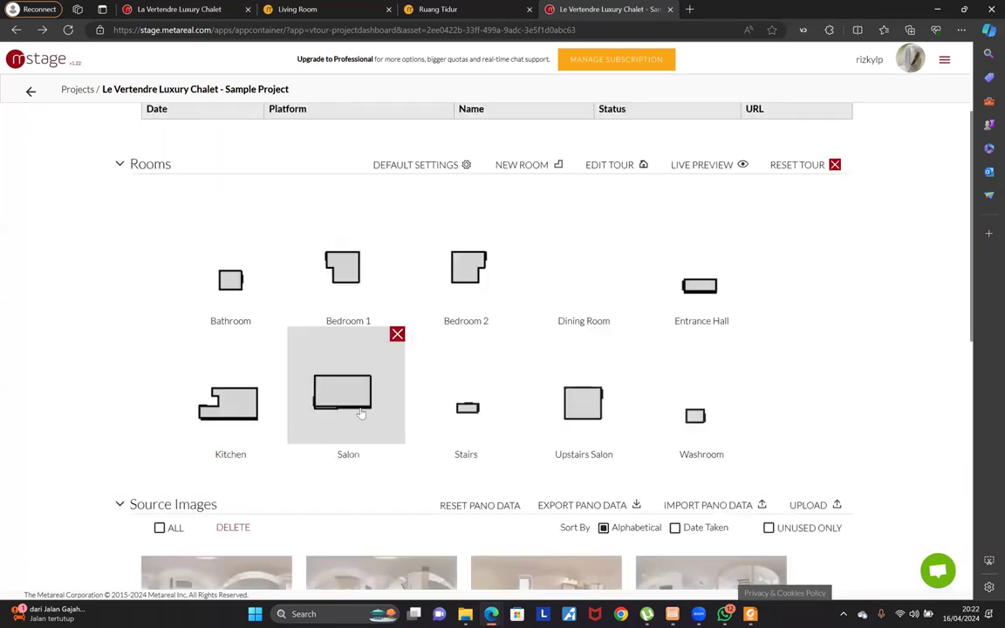
click(362, 413)
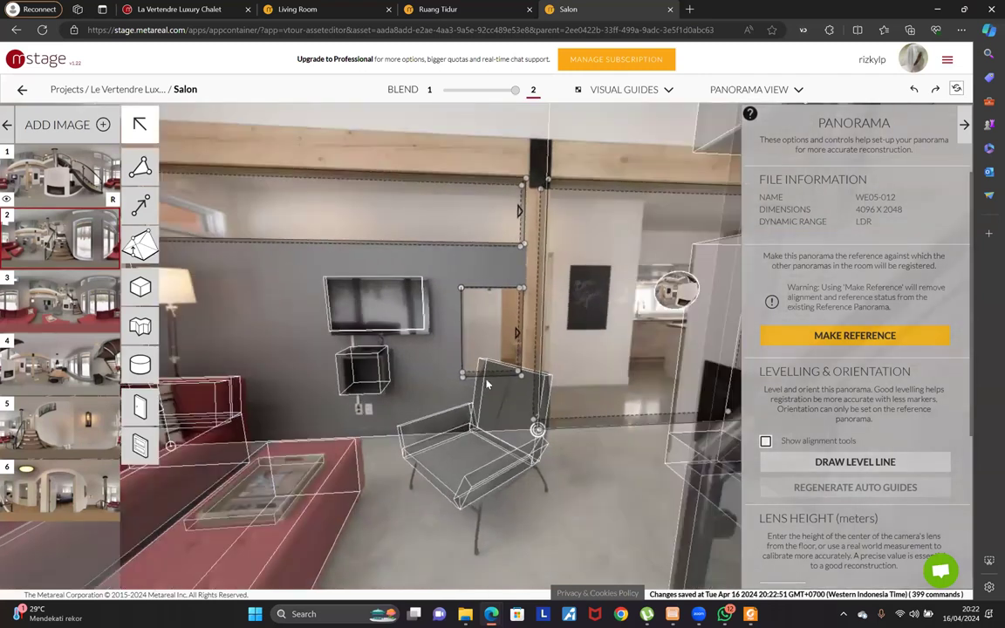
click(512, 310)
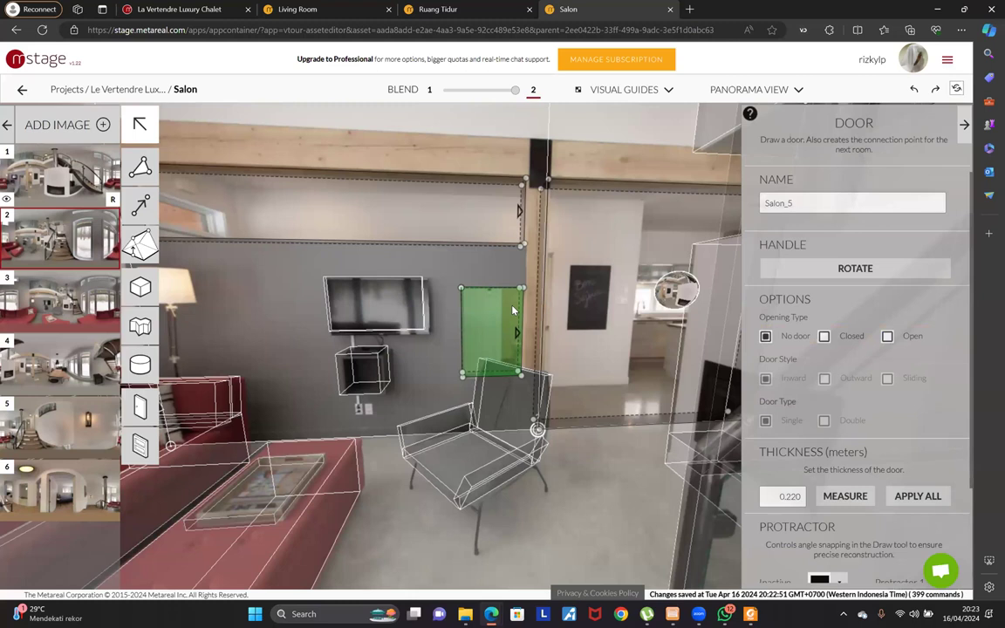
key(Escape)
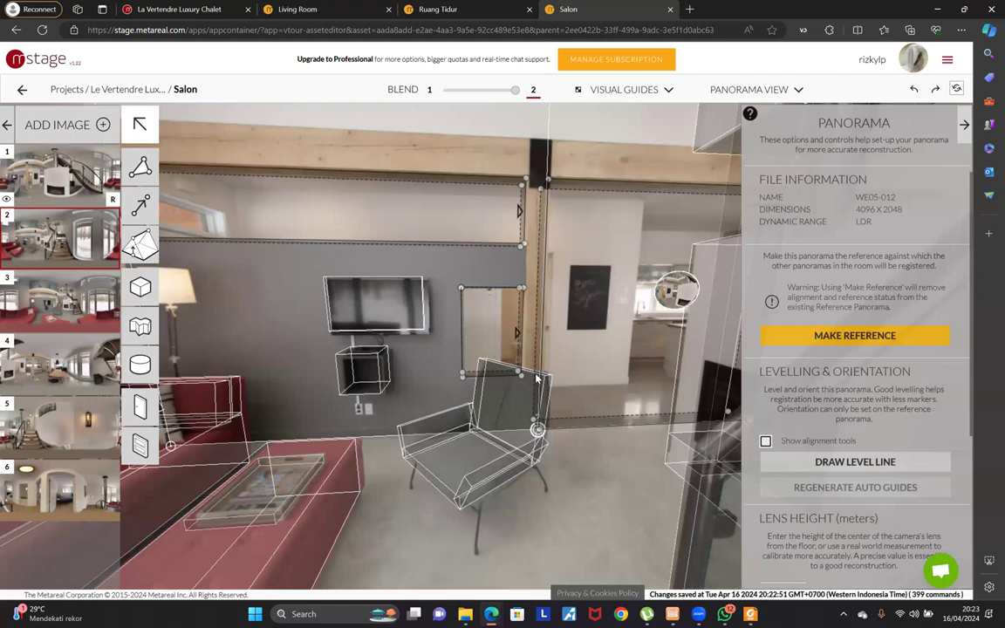
drag(479, 365, 264, 259)
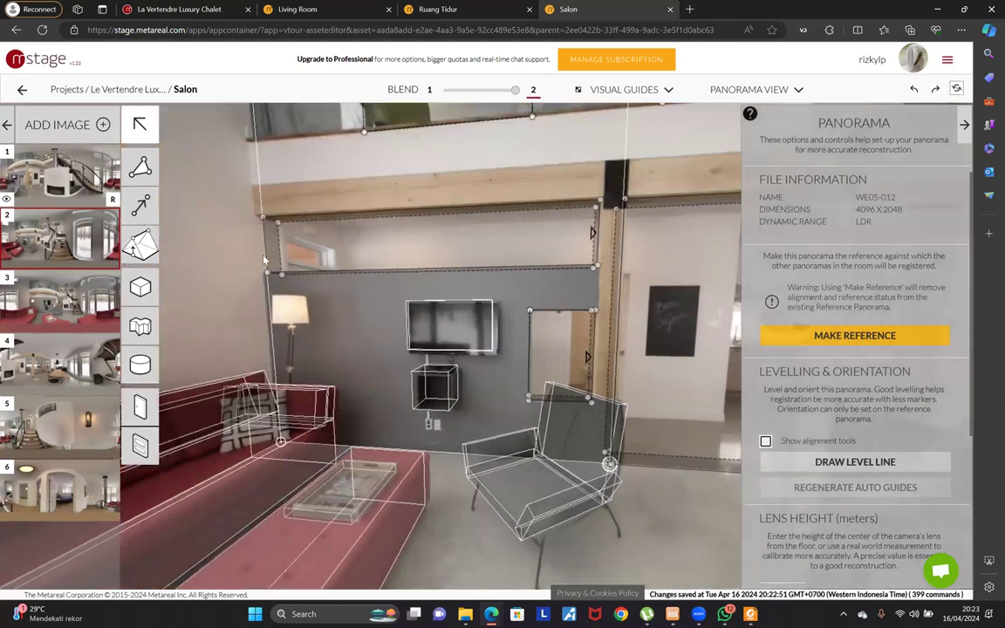
click(510, 266)
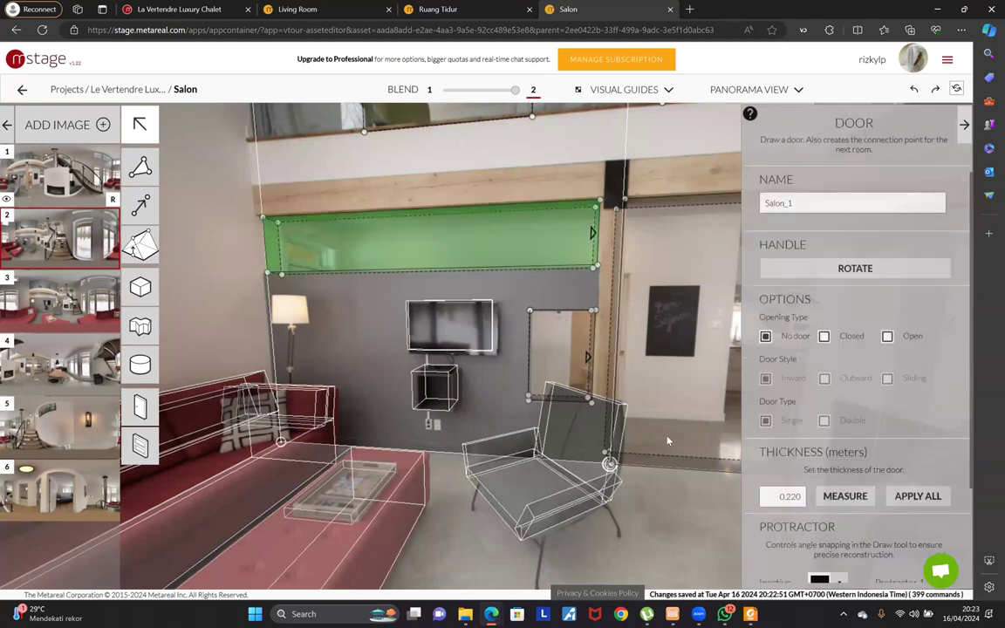
click(675, 495)
click(559, 349)
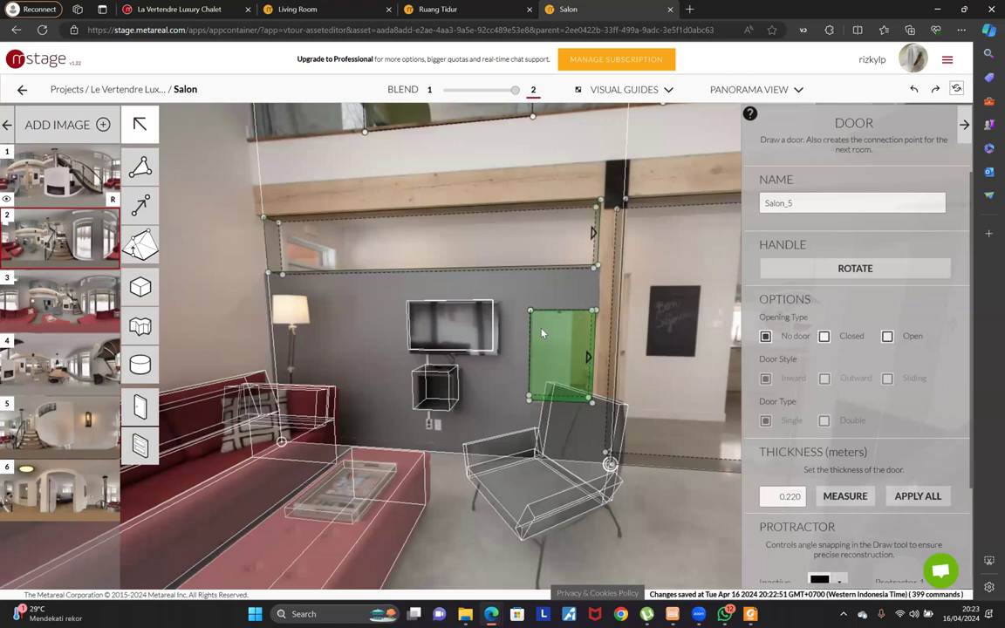
drag(568, 310, 418, 514)
click(418, 514)
click(425, 263)
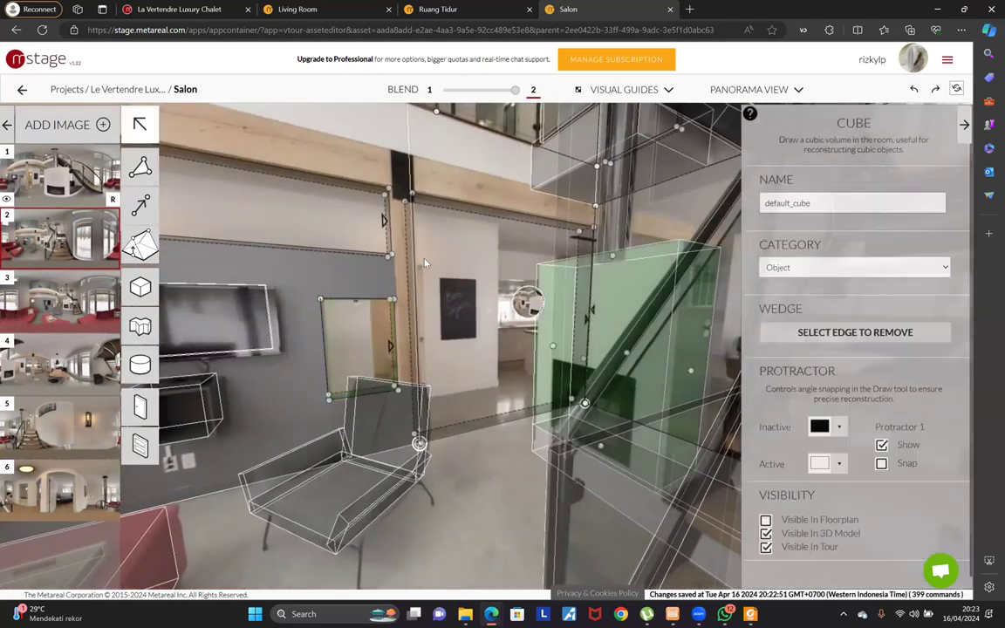
drag(431, 250, 503, 339)
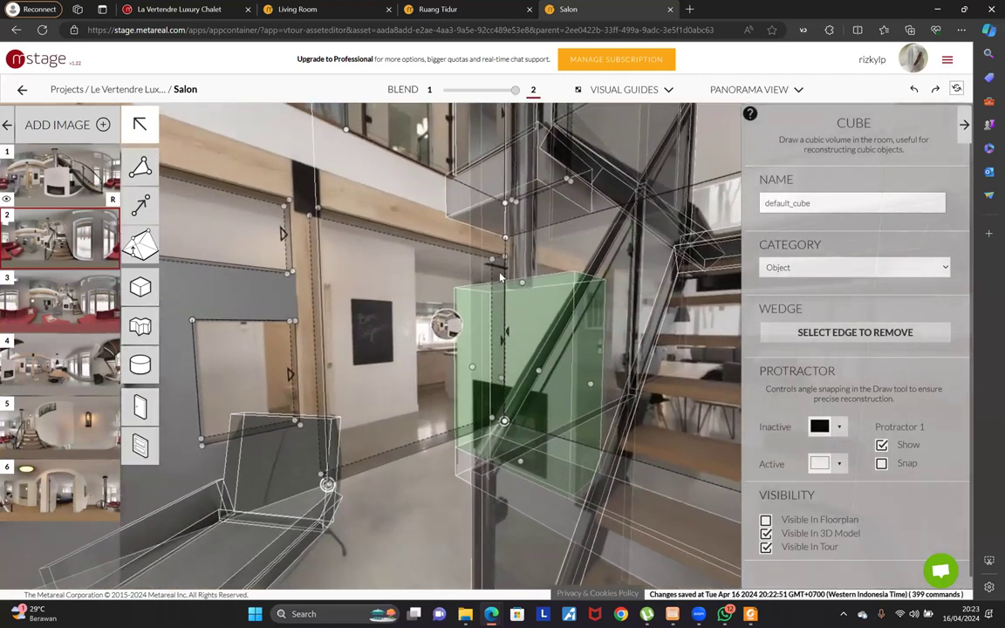
click(448, 250)
click(493, 275)
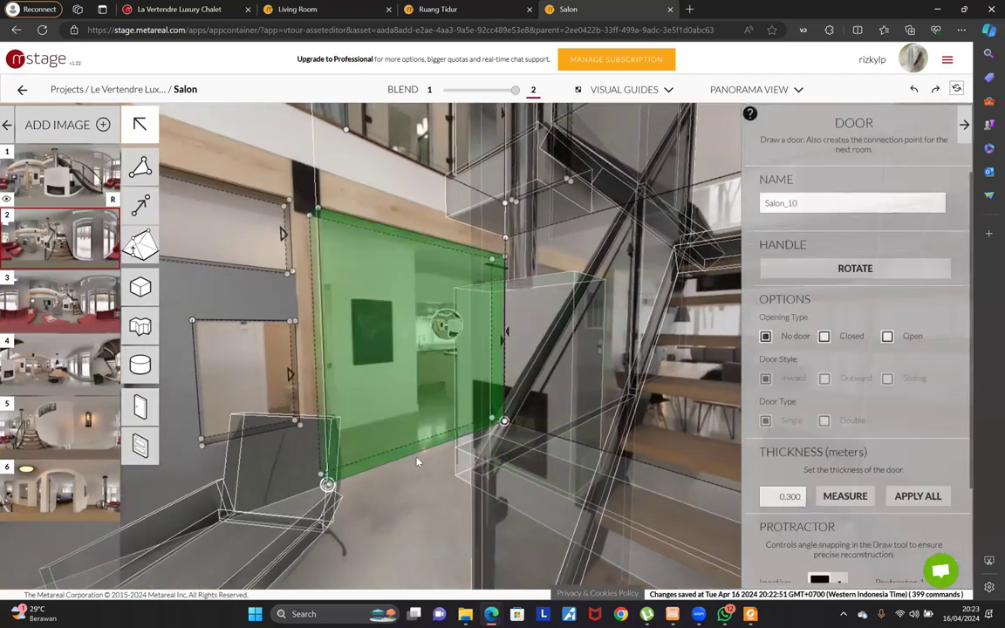
drag(368, 447, 423, 423)
Look around the Salon staircase and up to the ceiling above it
drag(436, 459, 567, 284)
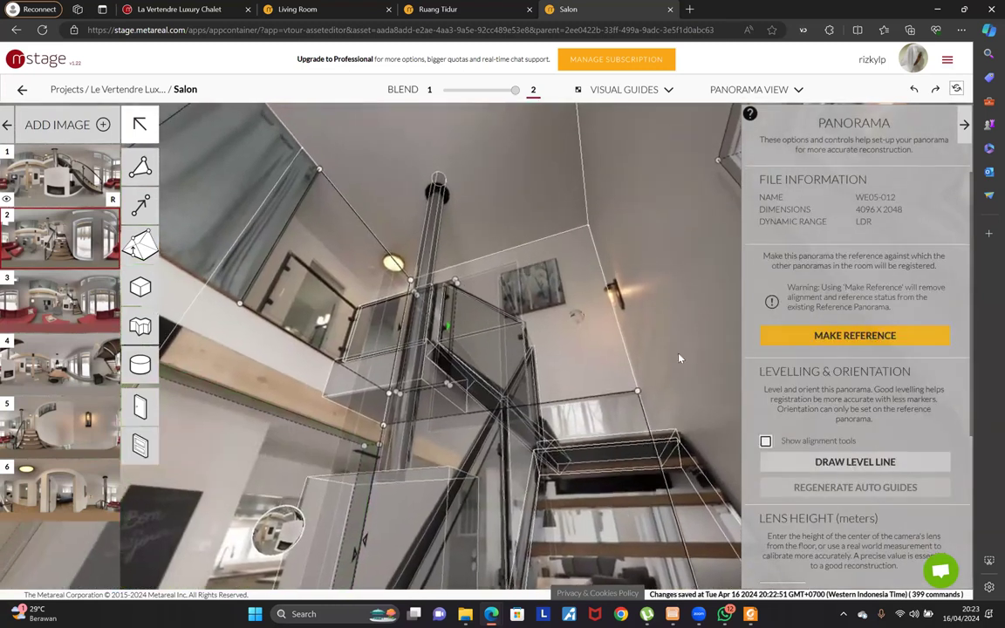
drag(516, 169, 585, 365)
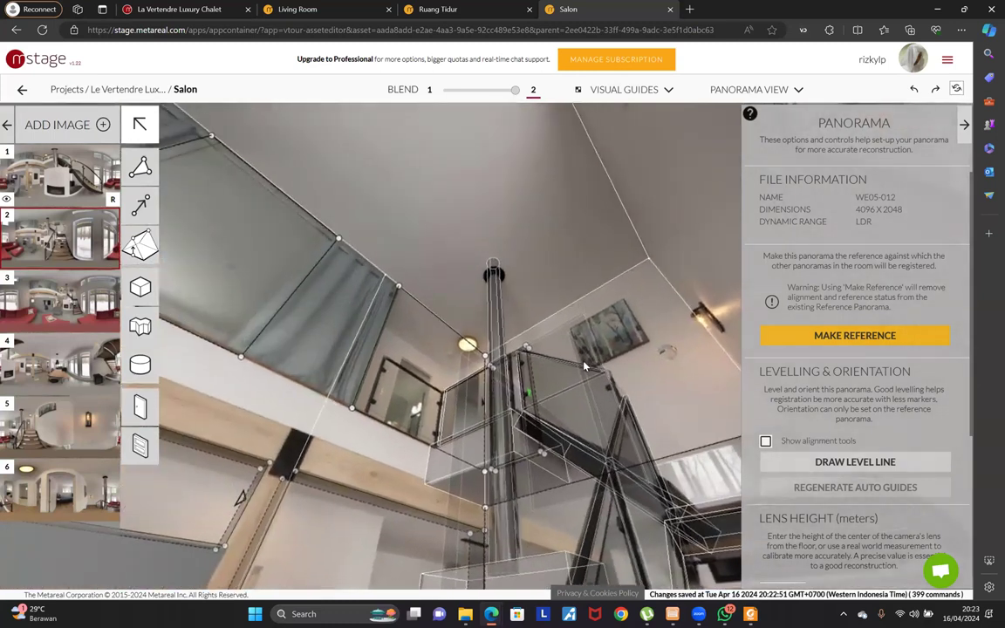
drag(611, 379, 512, 268)
drag(516, 227, 449, 188)
drag(547, 363, 468, 315)
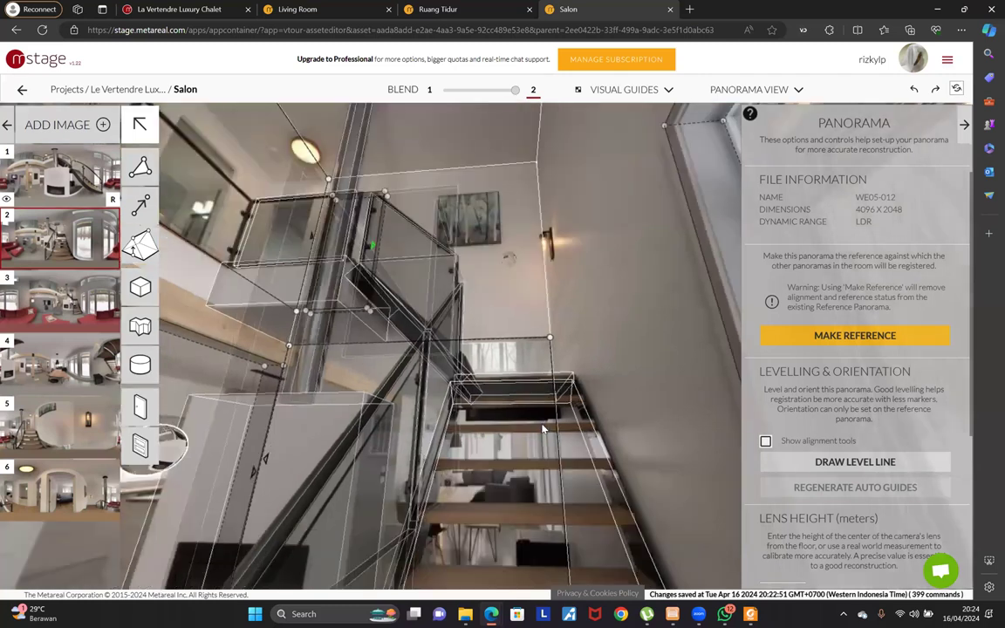
drag(532, 327, 518, 358)
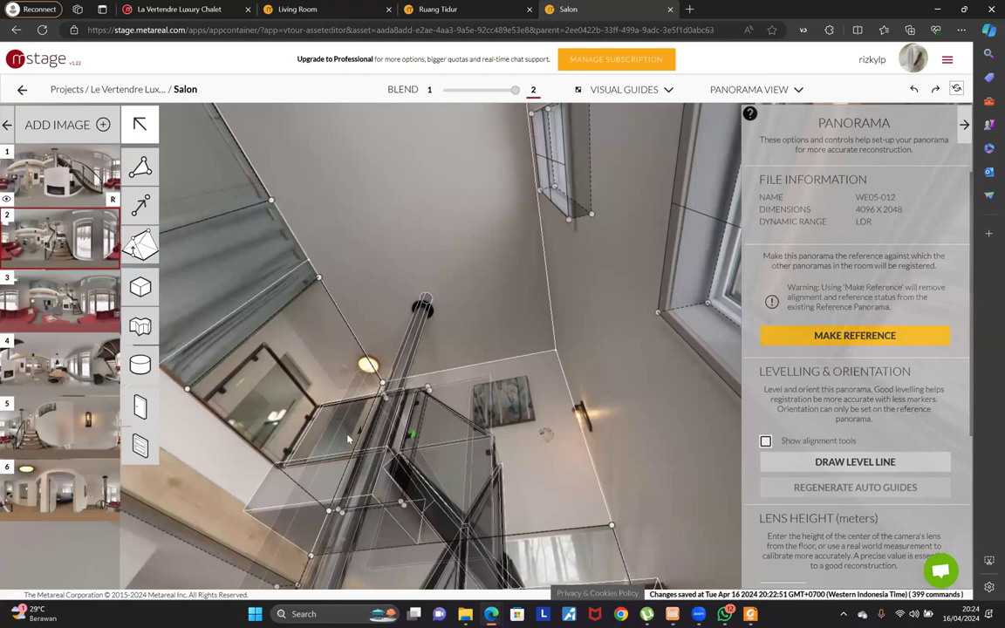
Settle the view on the staircase, then switch to the whole chalet's 3D model
drag(529, 399, 580, 458)
drag(580, 323, 478, 279)
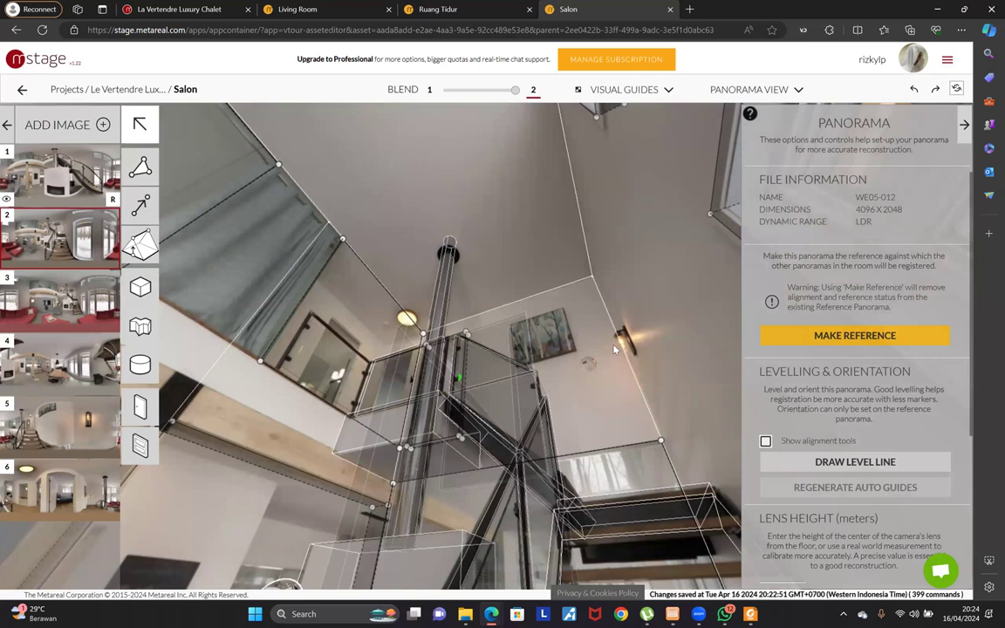
drag(626, 435, 501, 207)
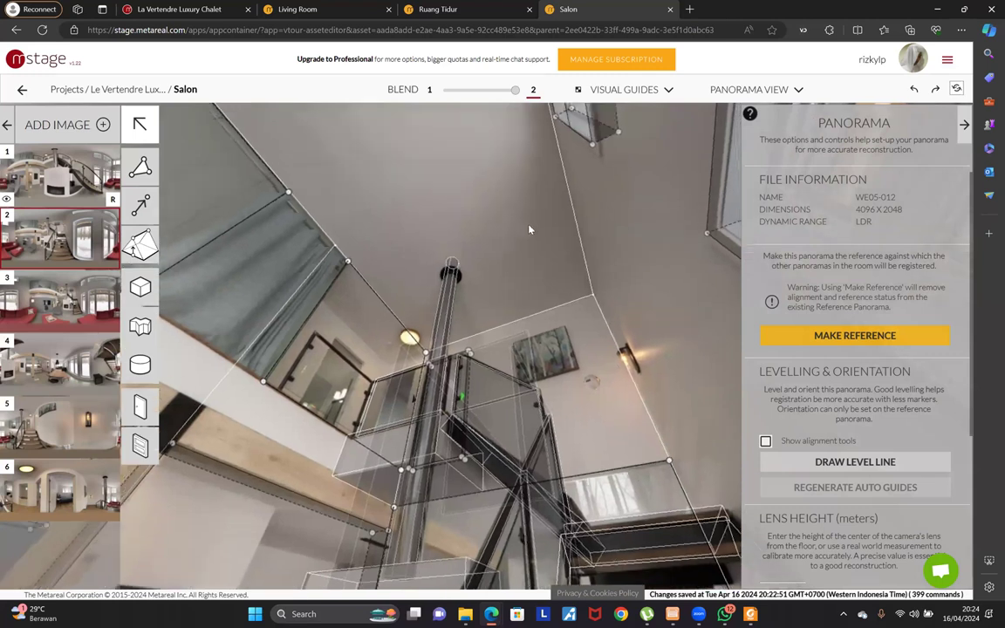
drag(582, 327, 517, 225)
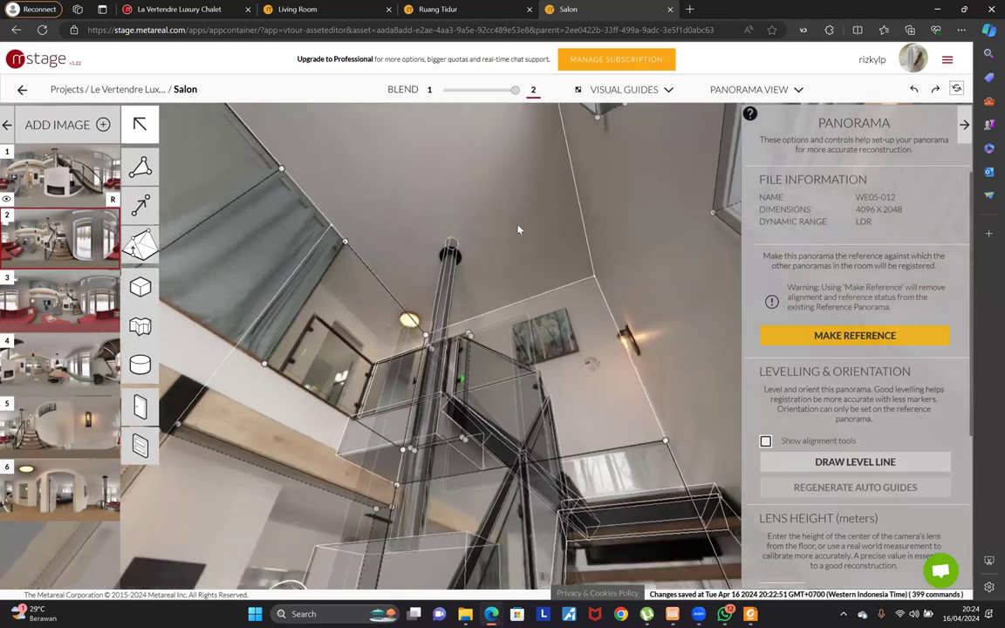
drag(574, 336, 587, 323)
drag(629, 406, 530, 119)
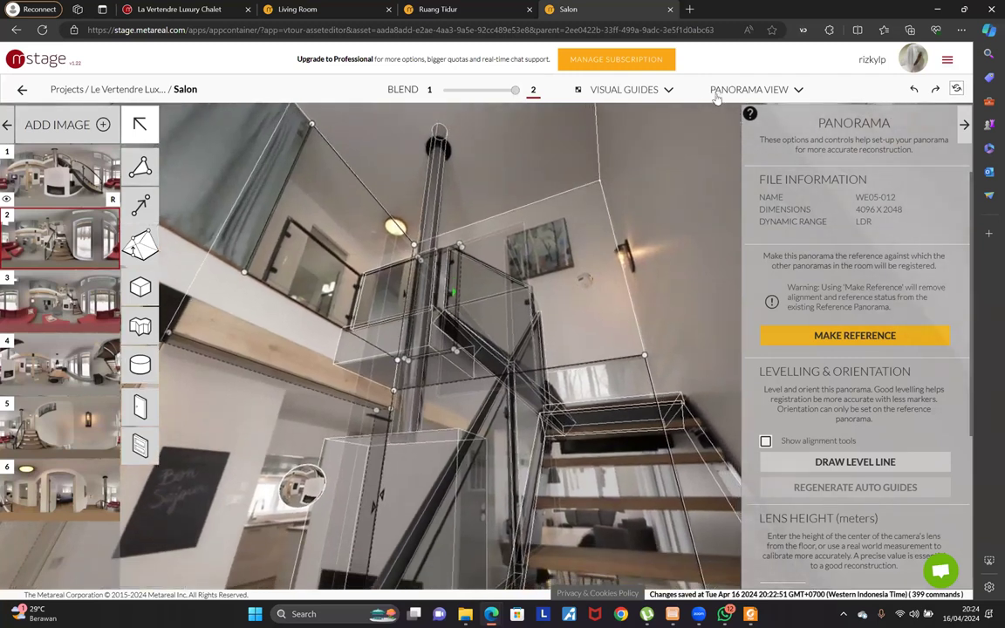
click(719, 91)
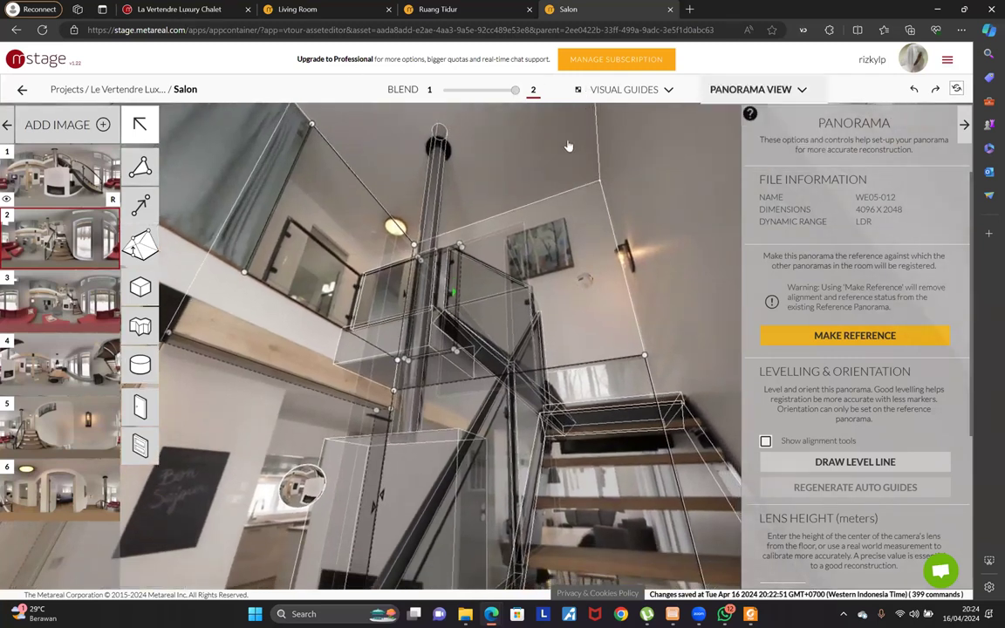
key(ctrl+Tab)
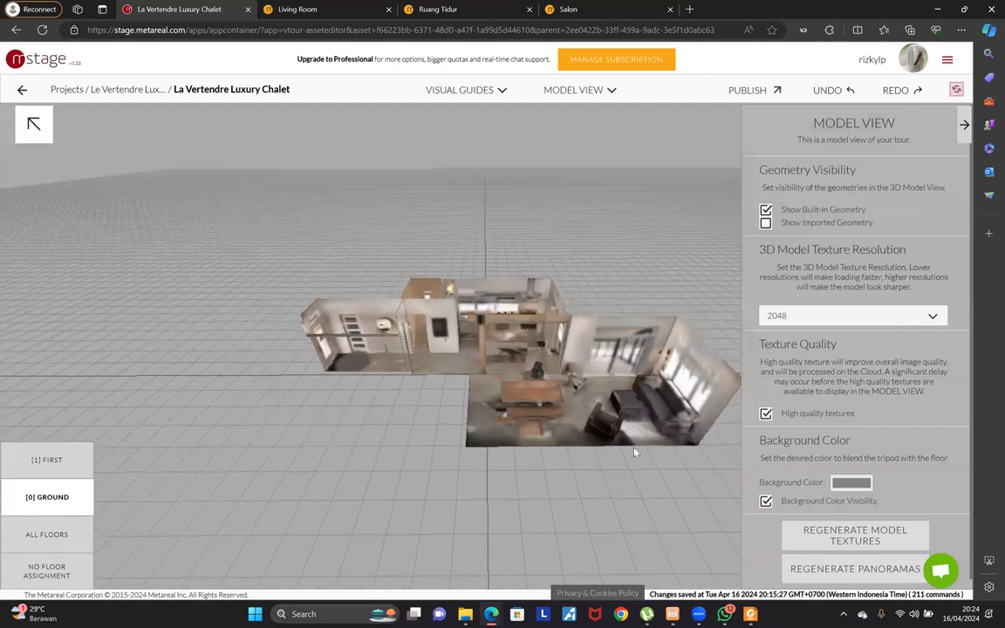
Regenerate the model textures at 2048 with high quality on all floors
click(47, 534)
drag(436, 273, 573, 225)
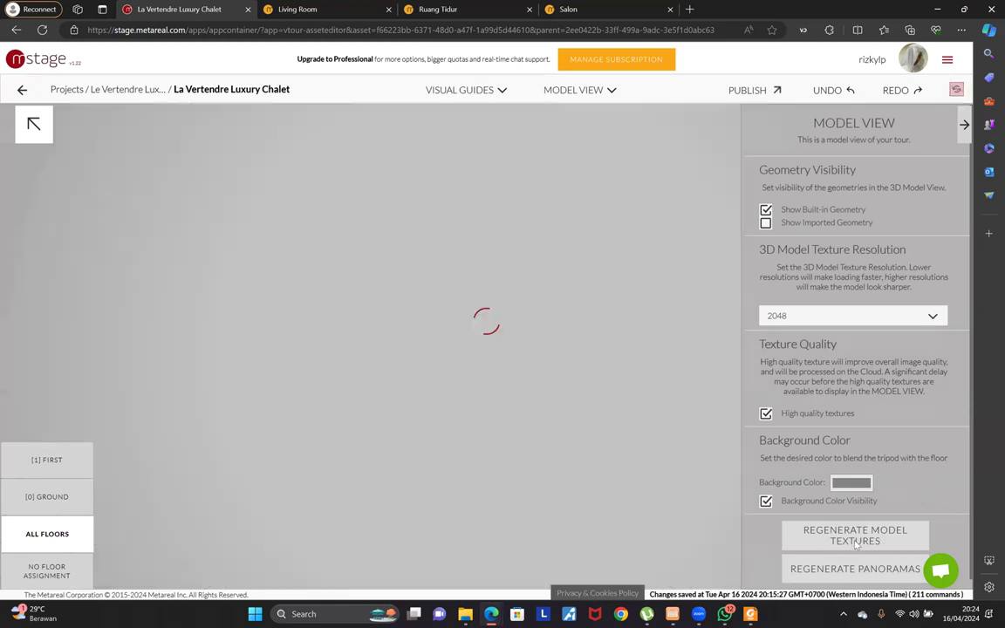
click(869, 544)
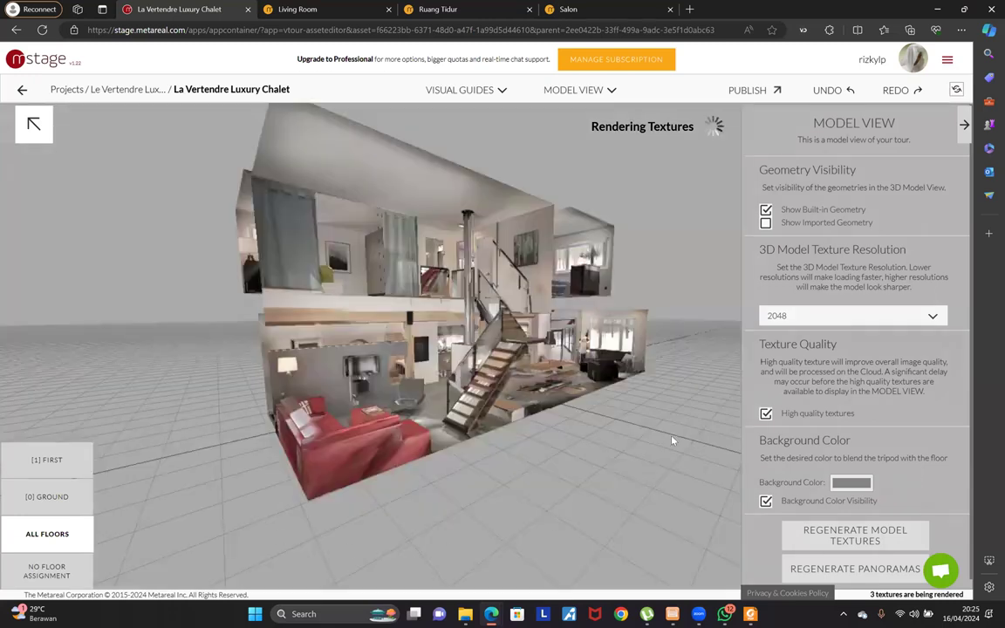
Orbit and zoom into the chalet model to inspect the regenerated textures
drag(456, 552, 356, 434)
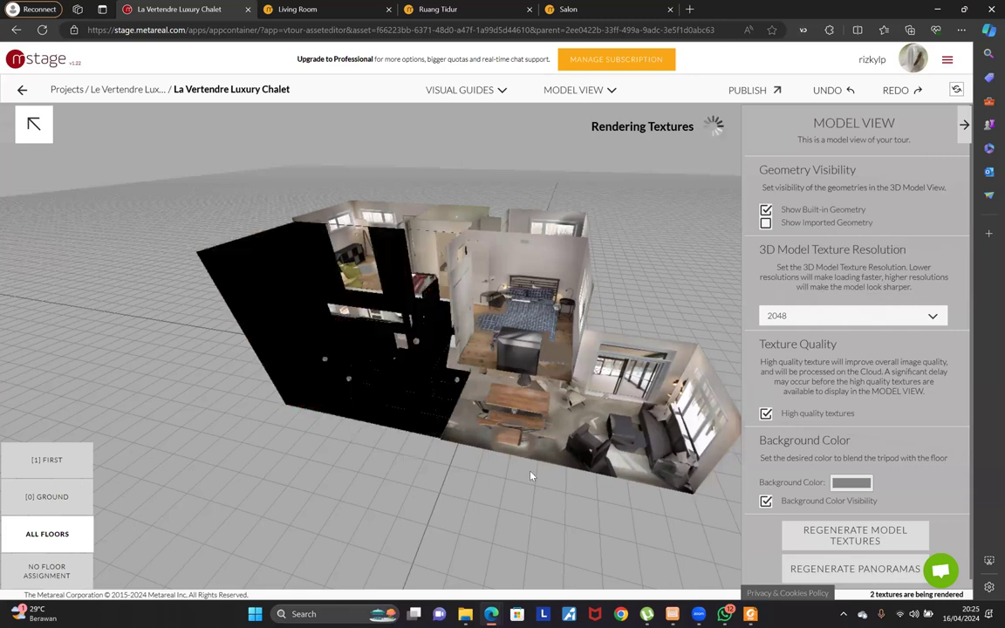
drag(469, 441, 327, 377)
drag(565, 388, 651, 439)
scroll(637, 514, up, 5)
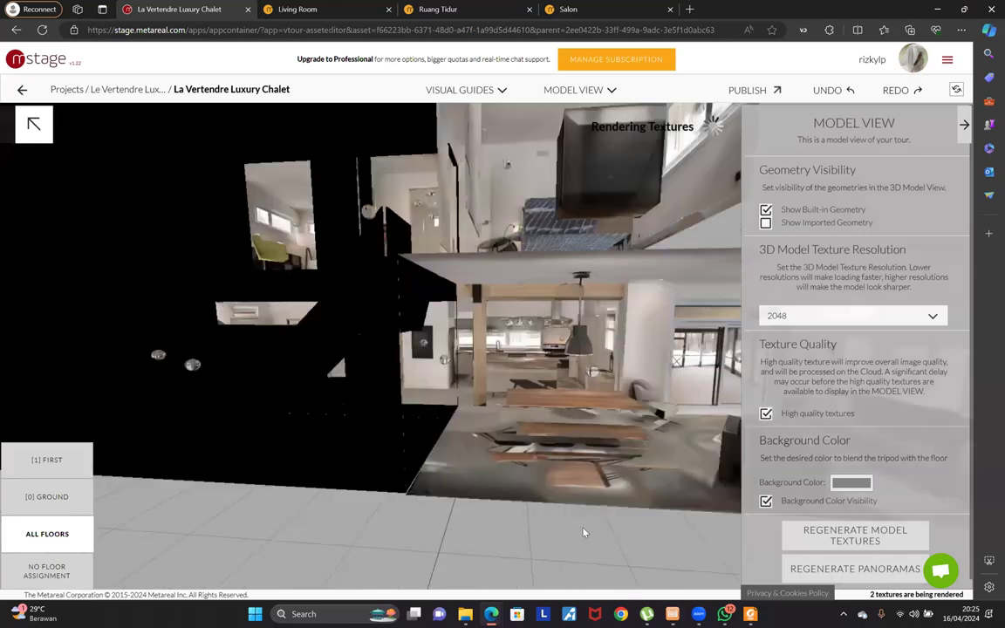
drag(381, 496, 247, 464)
scroll(193, 478, up, 6)
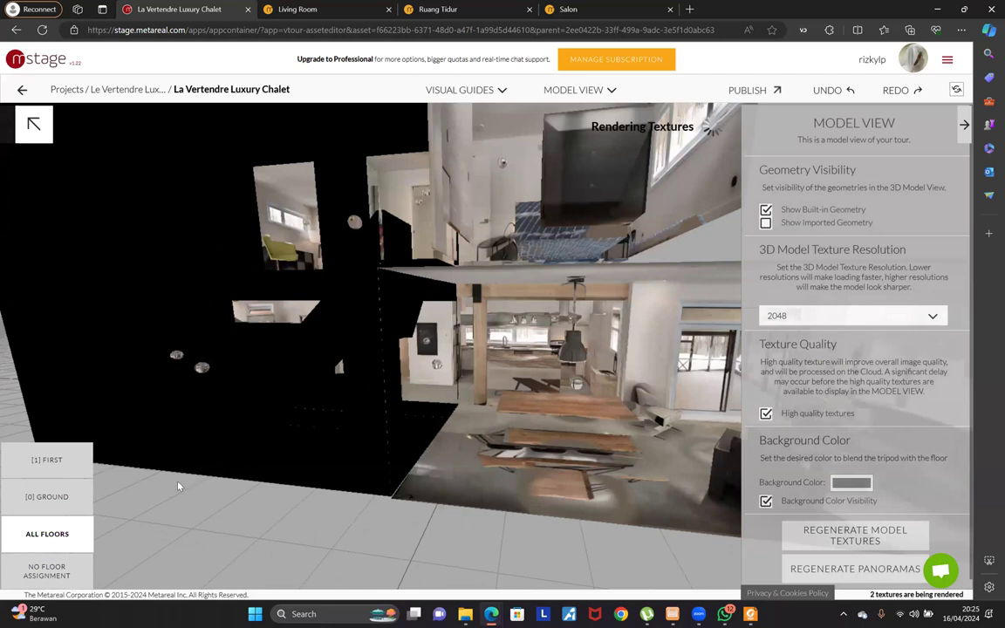
drag(222, 462, 419, 500)
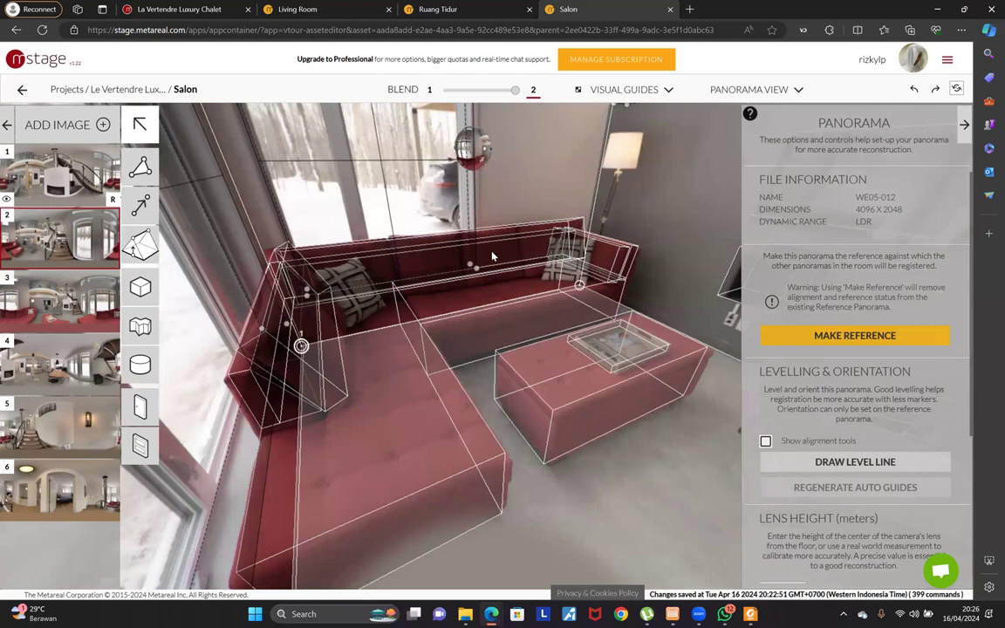
Turn the Salon panorama toward the TV, armchair and red sofa
drag(594, 502, 365, 492)
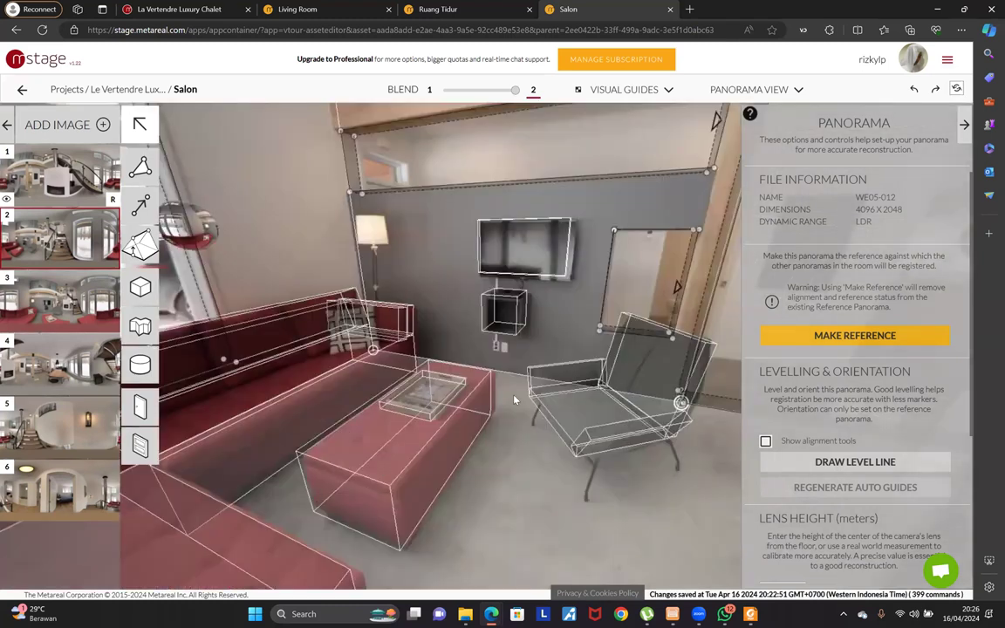
drag(514, 400, 267, 366)
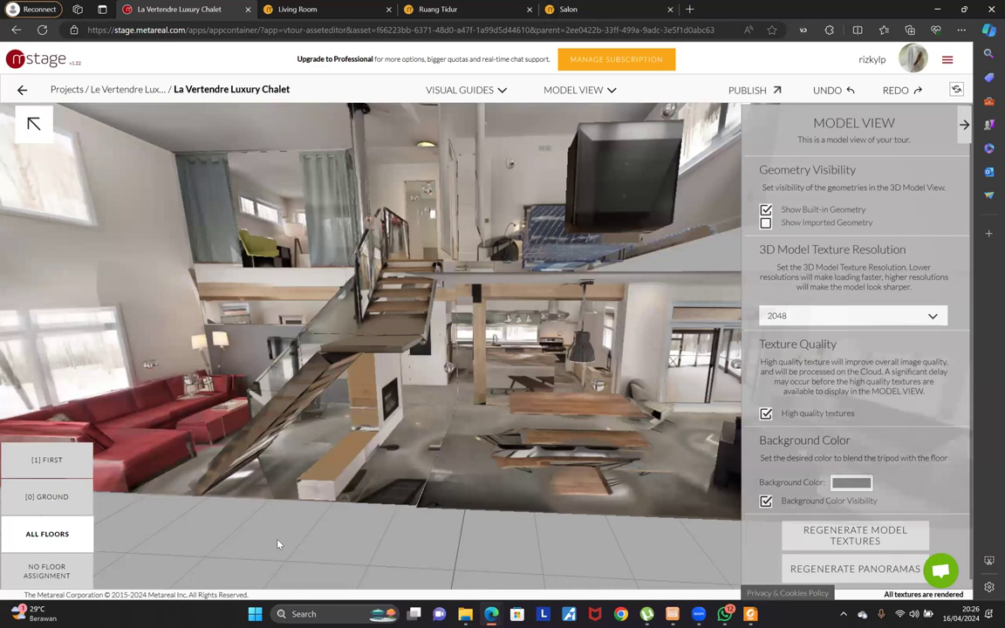
drag(306, 546, 230, 454)
click(210, 450)
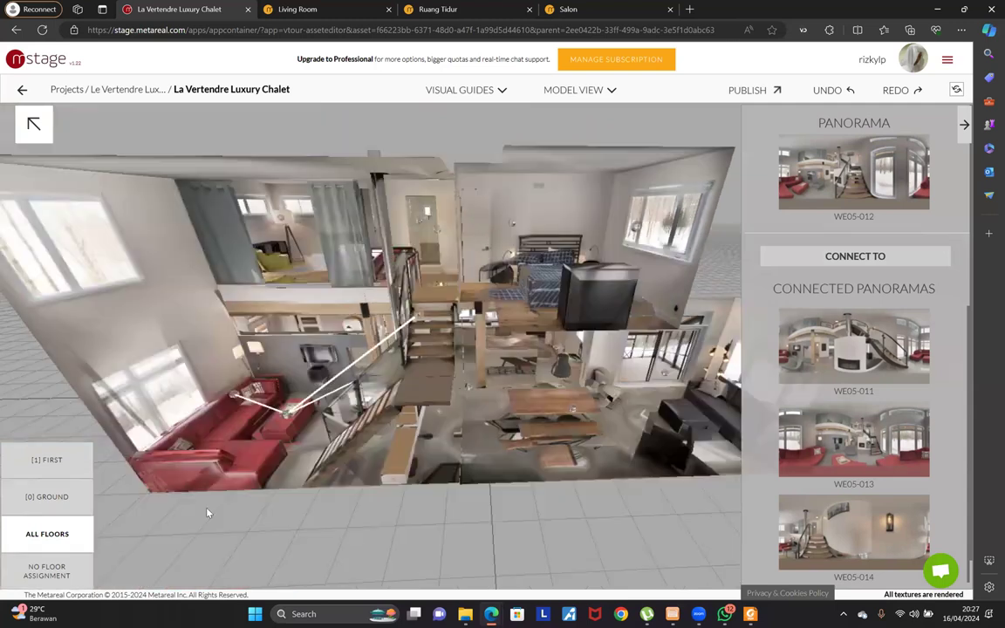
drag(217, 497, 239, 469)
drag(611, 560, 390, 433)
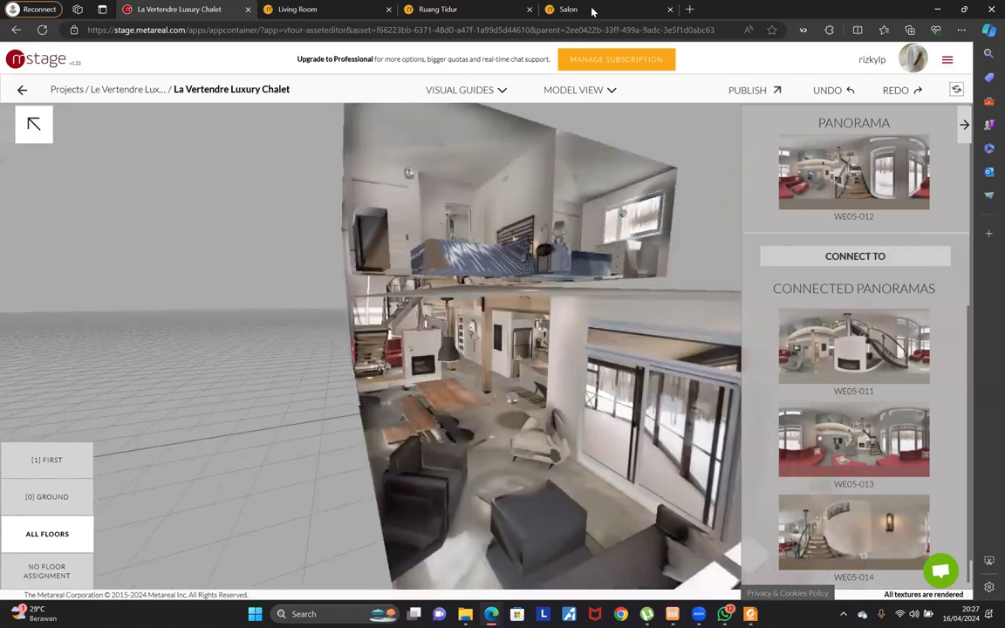
click(591, 9)
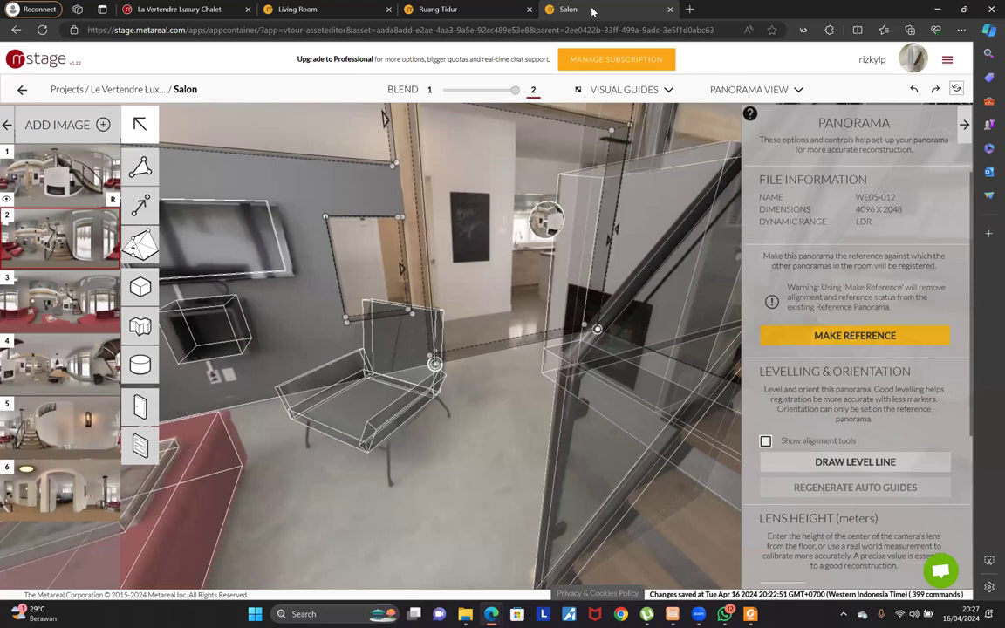
click(181, 12)
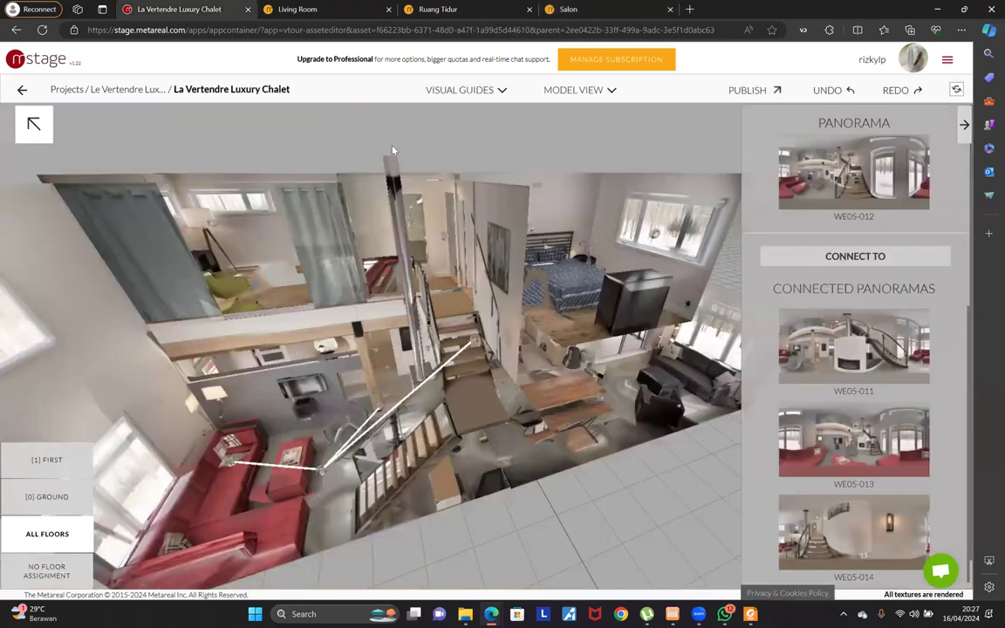
click(421, 535)
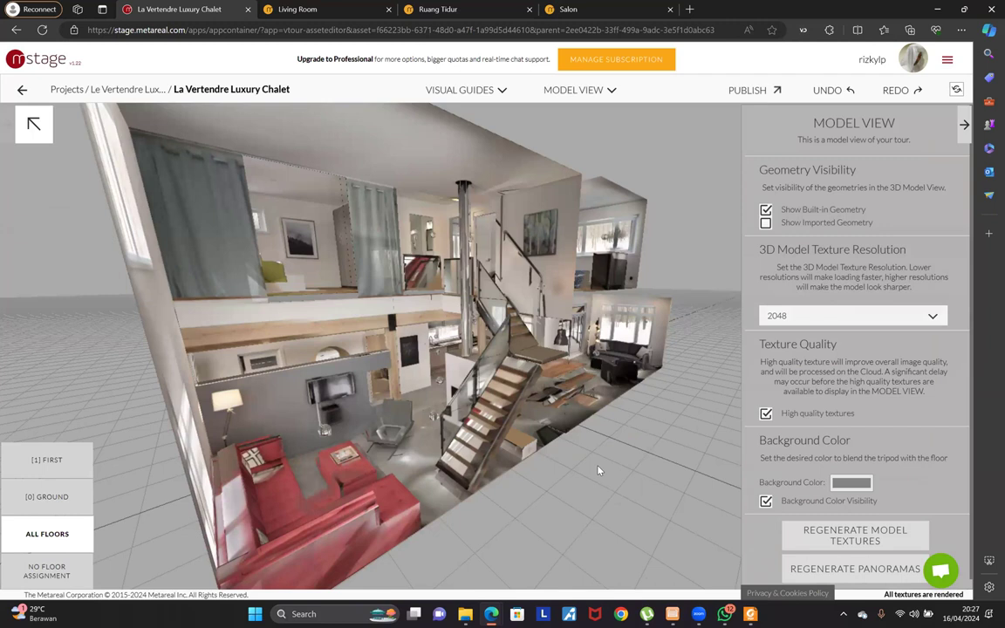
Open cloudpano.com in a new browser tab
click(690, 10)
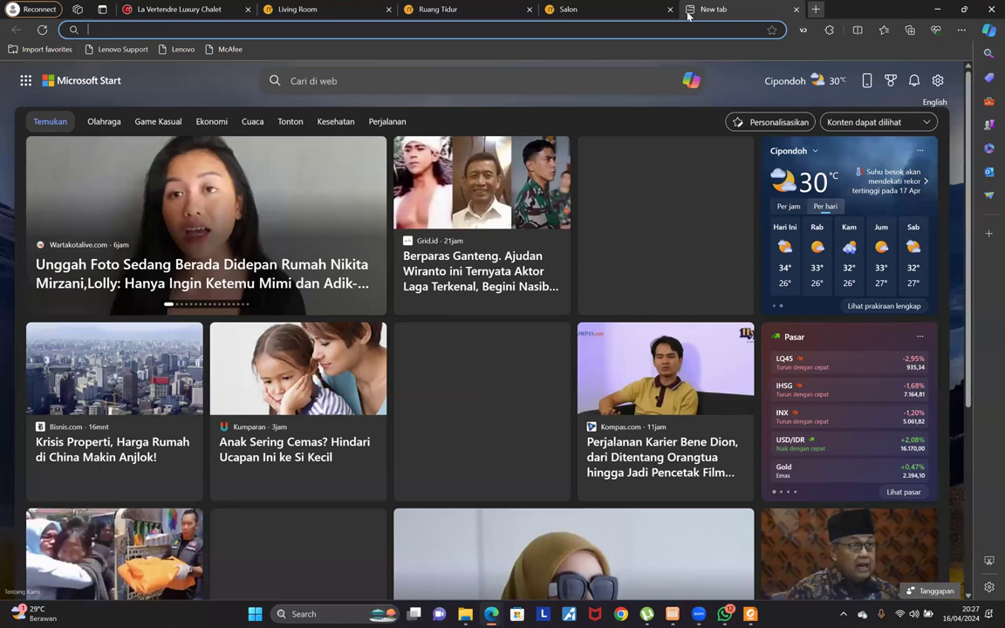
text(cloudpano.com)
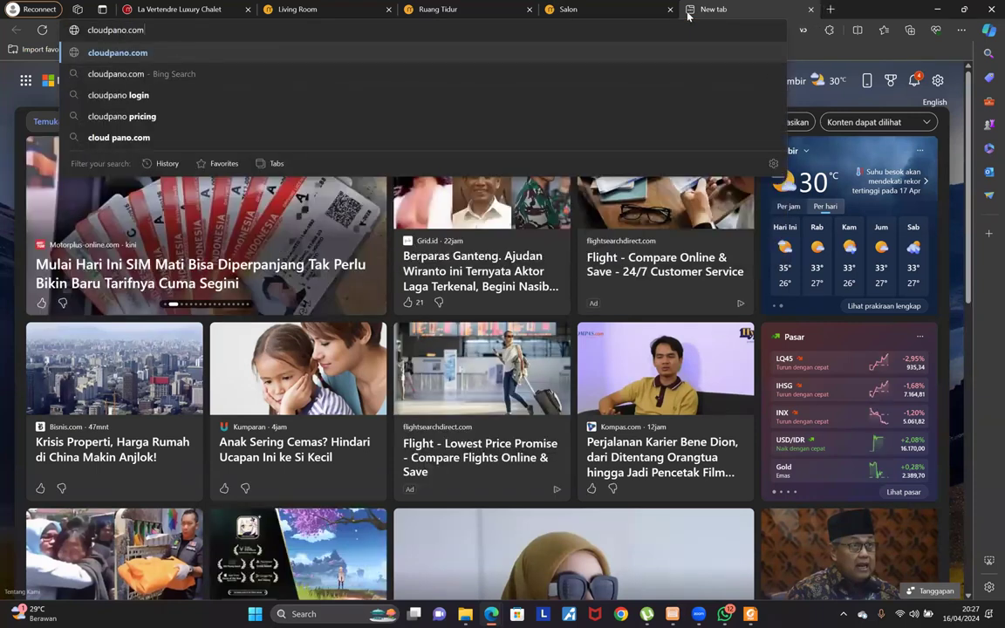
key(Return)
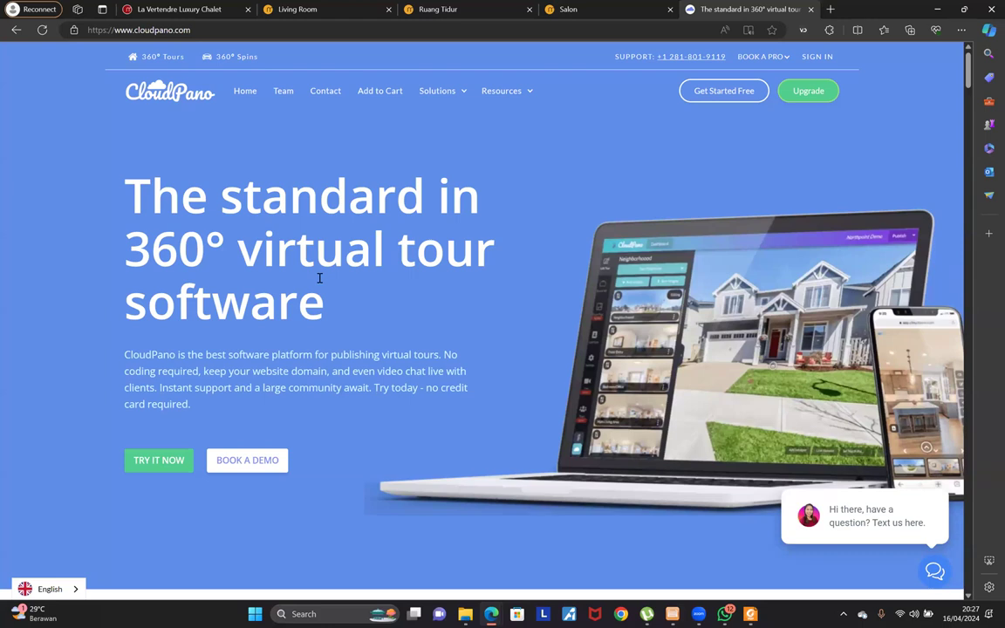
Scroll down and jump to CloudPano's demo virtual tours
scroll(320, 279, down, 3)
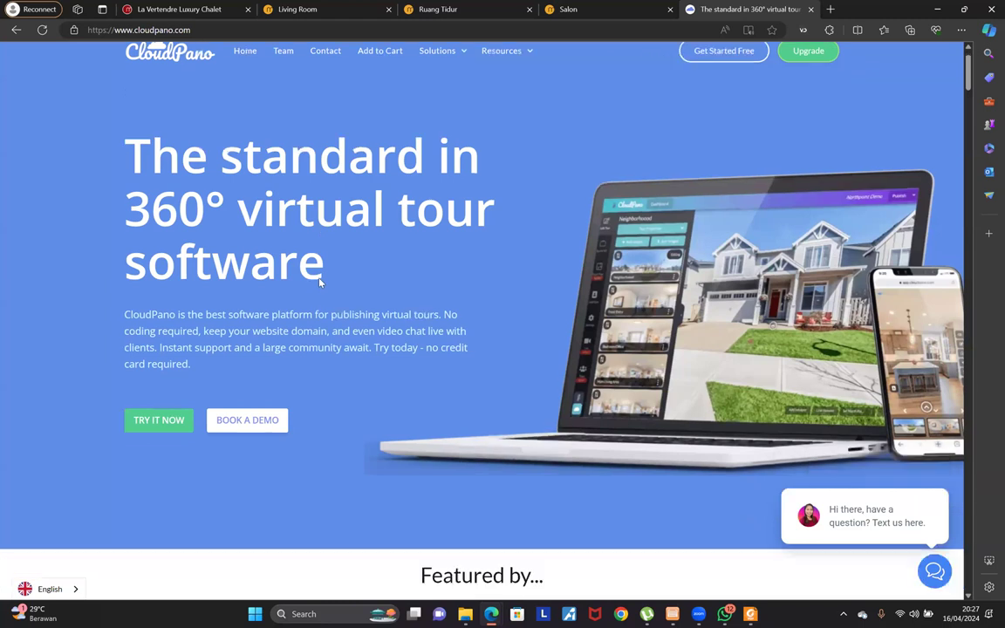
scroll(320, 283, down, 4)
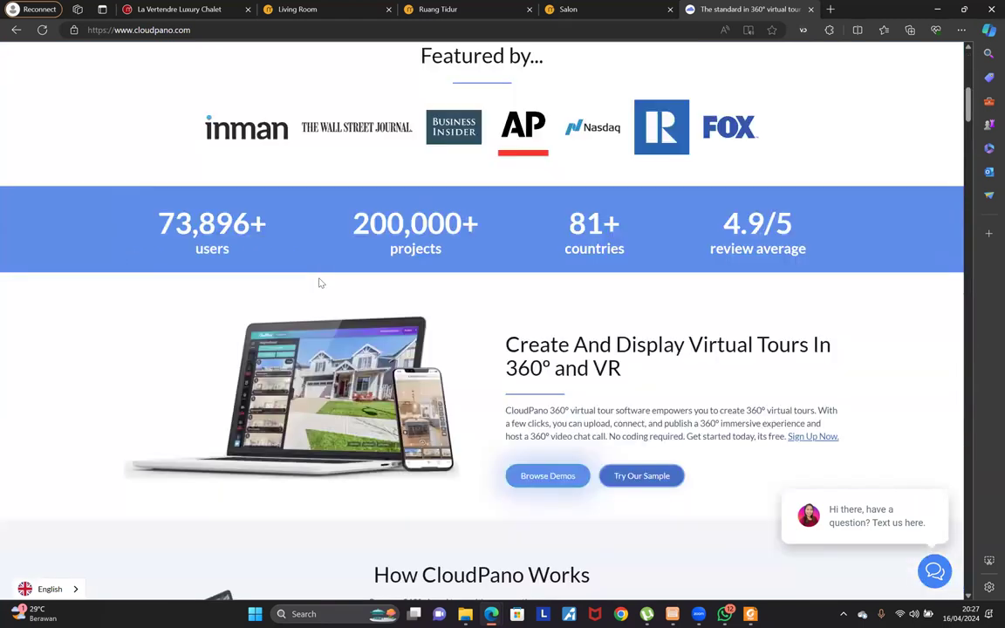
scroll(319, 283, down, 4)
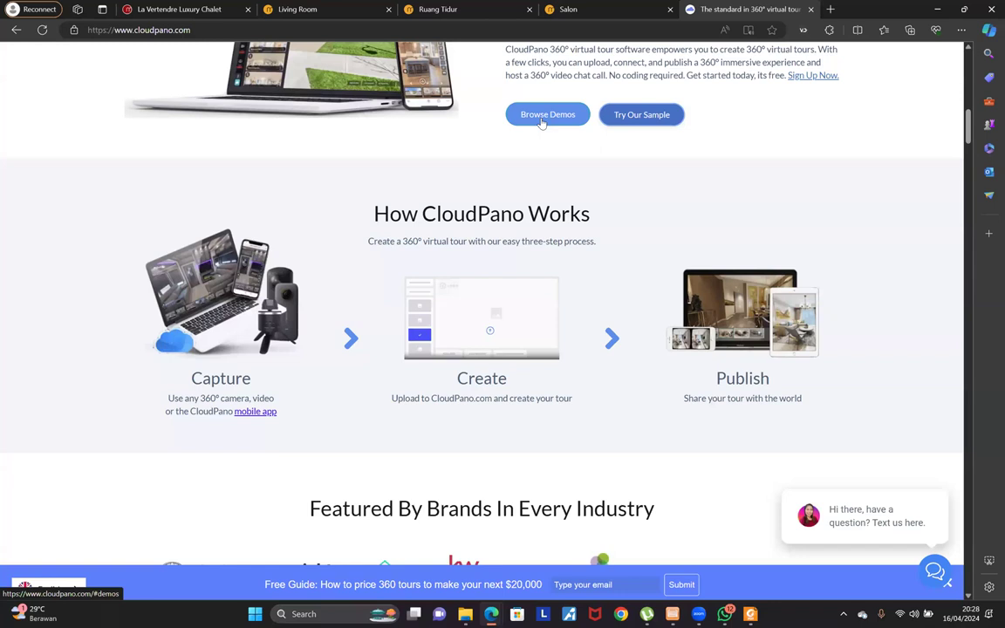
click(542, 123)
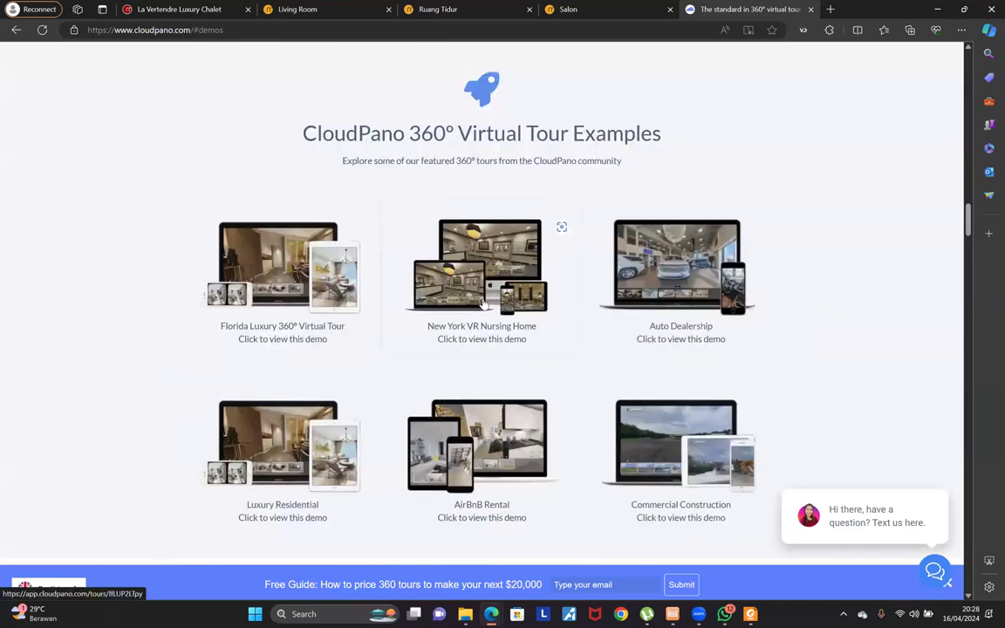
Open the Allegria demo tour and look around its Front Entrance toward the lawn
click(481, 301)
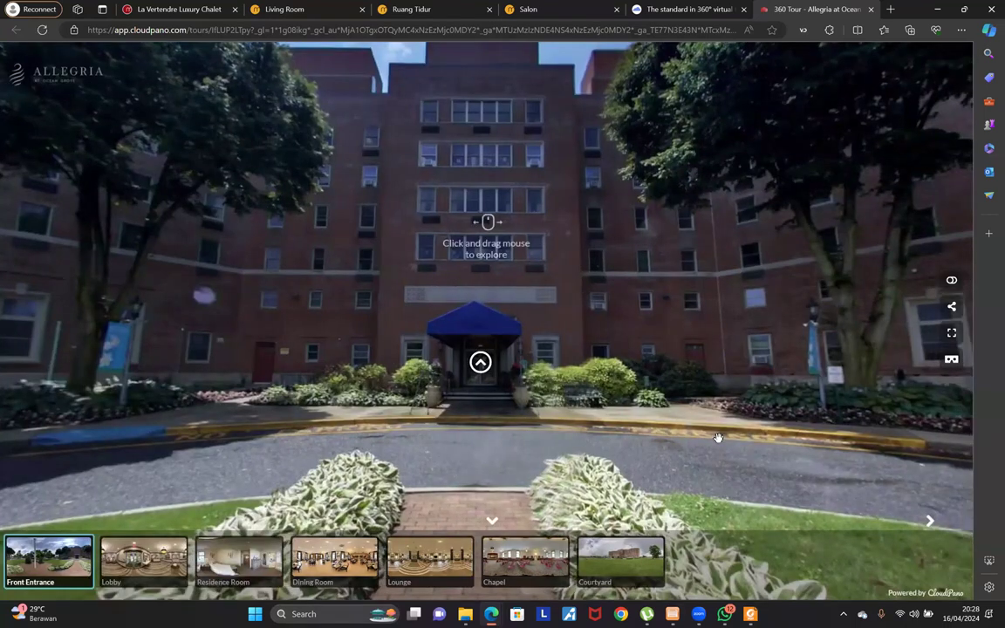
click(680, 446)
drag(563, 300, 466, 405)
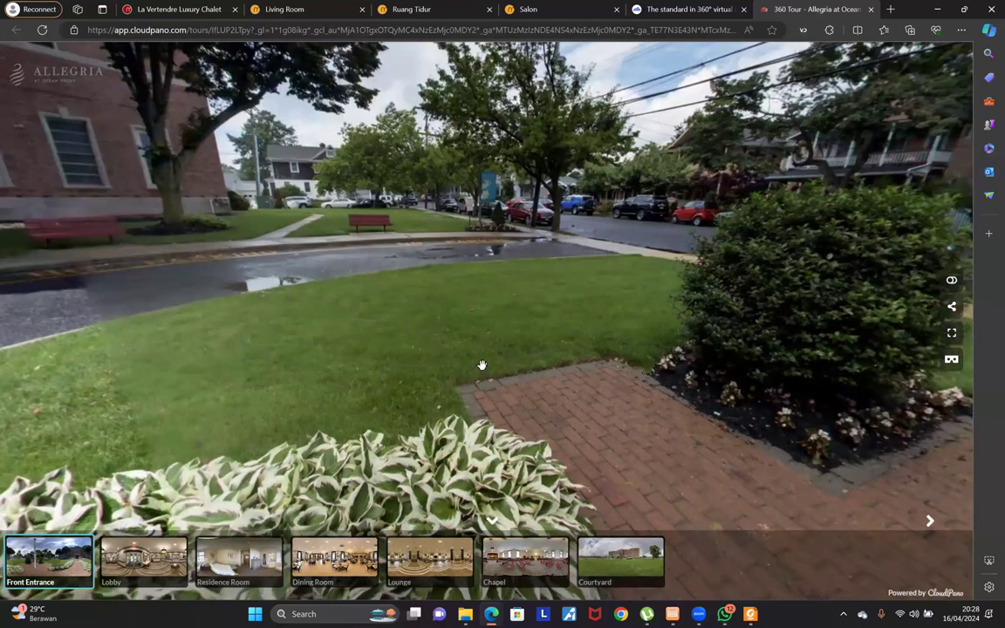
Visit the Lobby and Dining Room scenes, looking toward the window wall
click(496, 328)
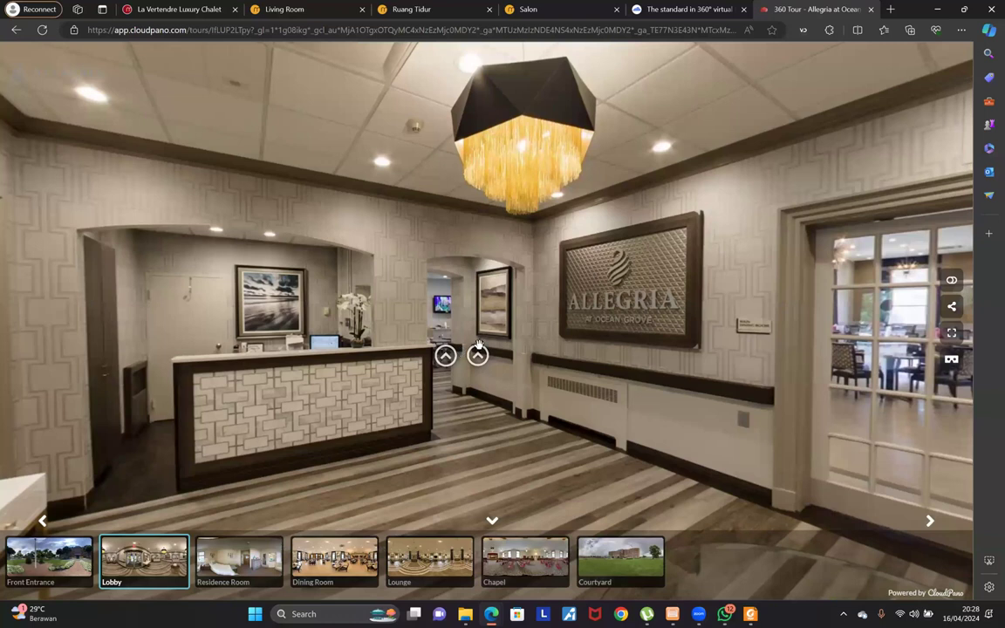
click(477, 354)
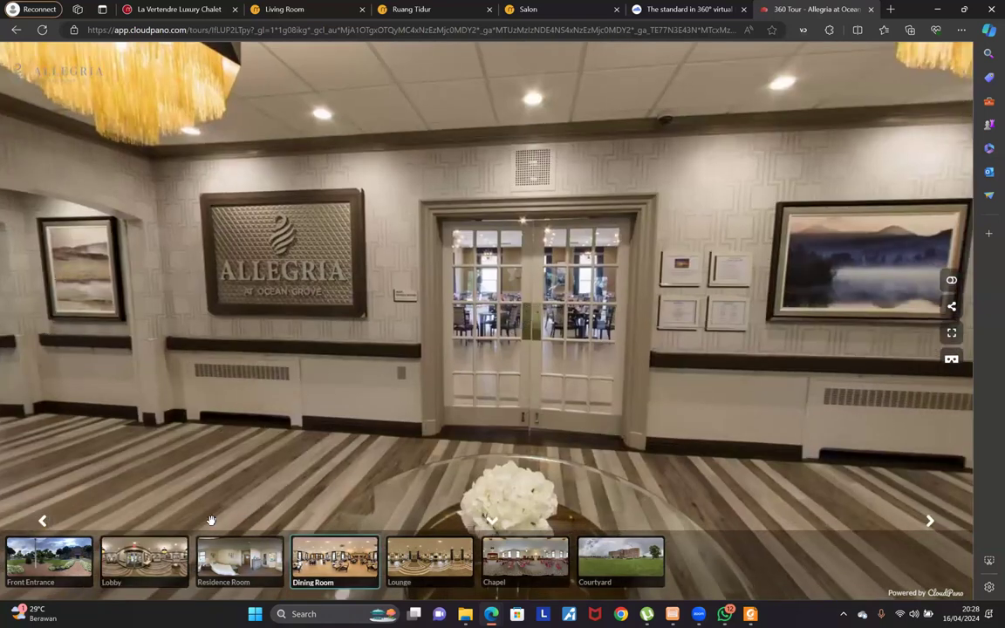
click(462, 382)
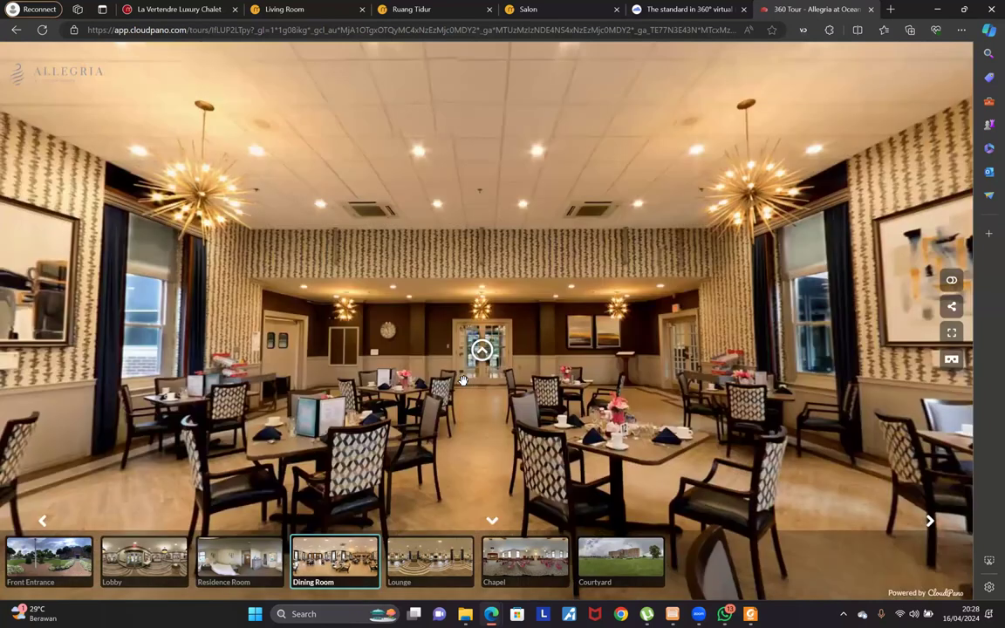
drag(463, 381, 437, 377)
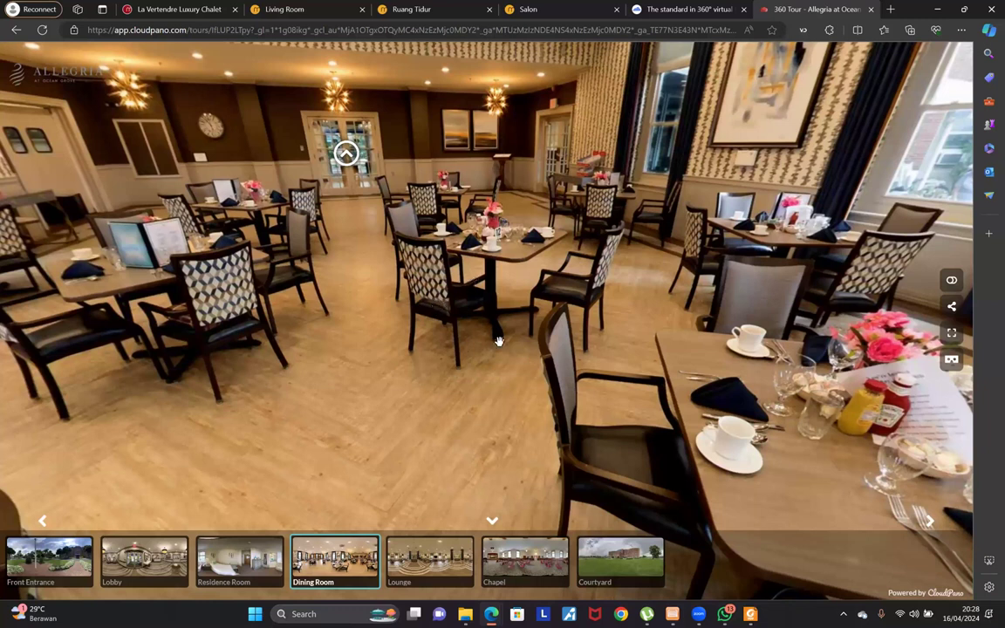
drag(499, 341, 375, 346)
Go to the Lounge scene and look around toward its windows
click(423, 563)
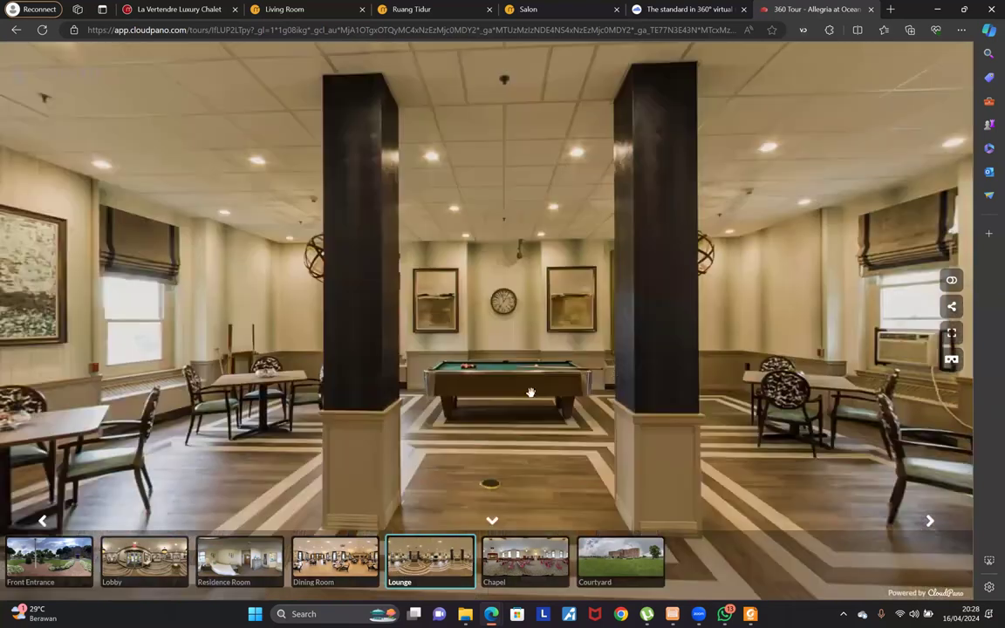
drag(740, 278, 412, 286)
drag(726, 388, 234, 393)
drag(609, 393, 487, 384)
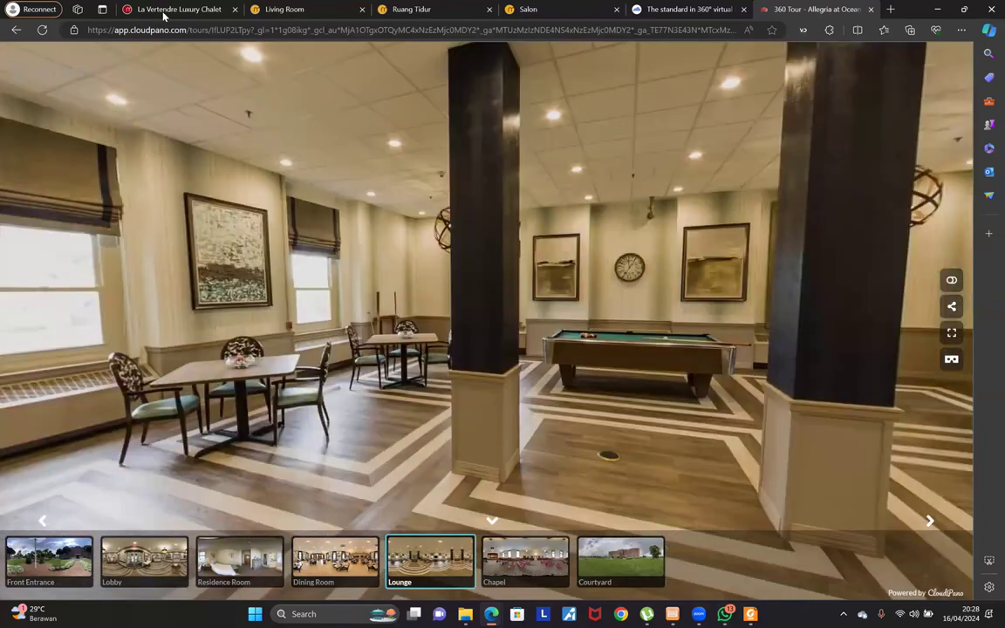
Switch back to the La Vertendre Luxury Chalet model and orbit it to a higher viewpoint
click(164, 10)
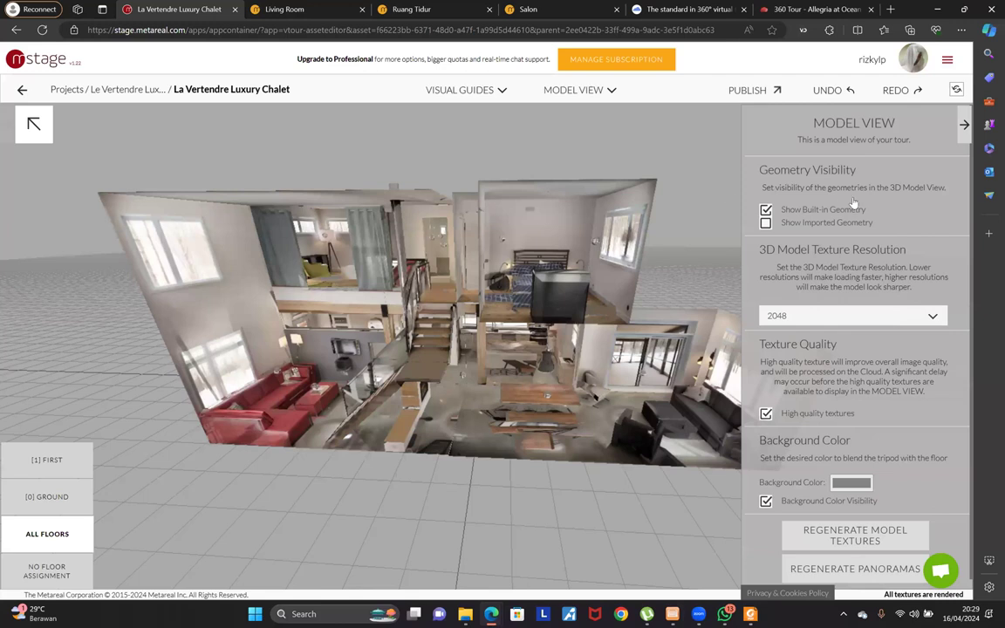
drag(423, 496, 674, 484)
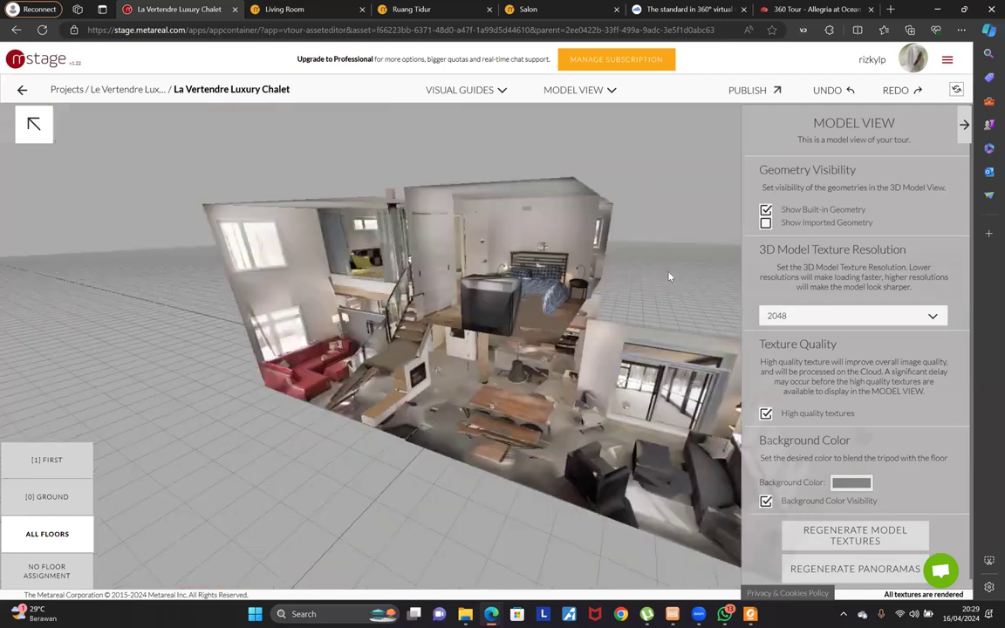
click(891, 10)
Go to agoda.com and search for hotels in Jakarta, Indonesia
text(agoda.com)
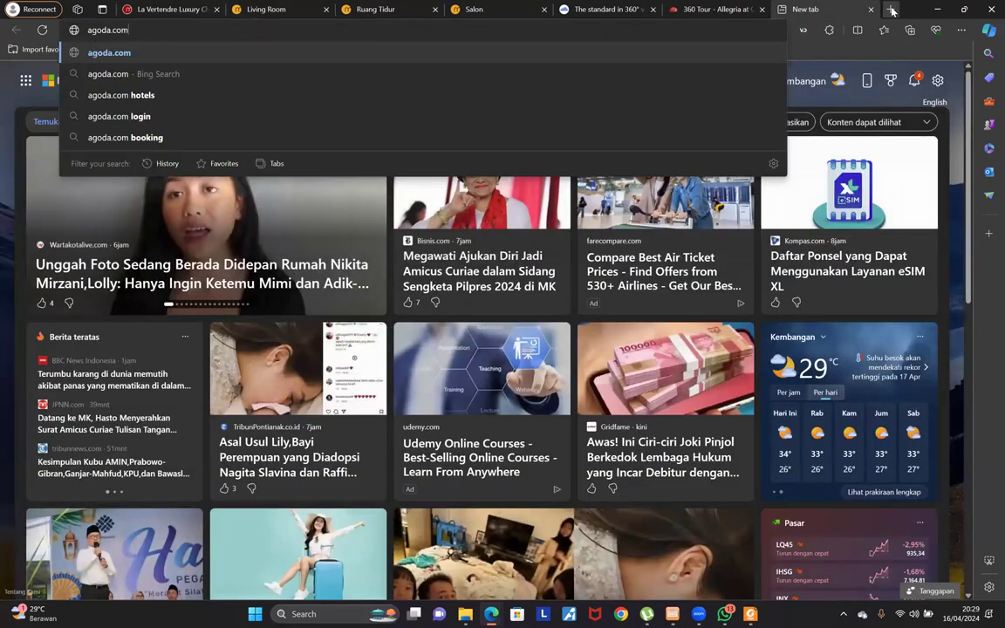
key(Return)
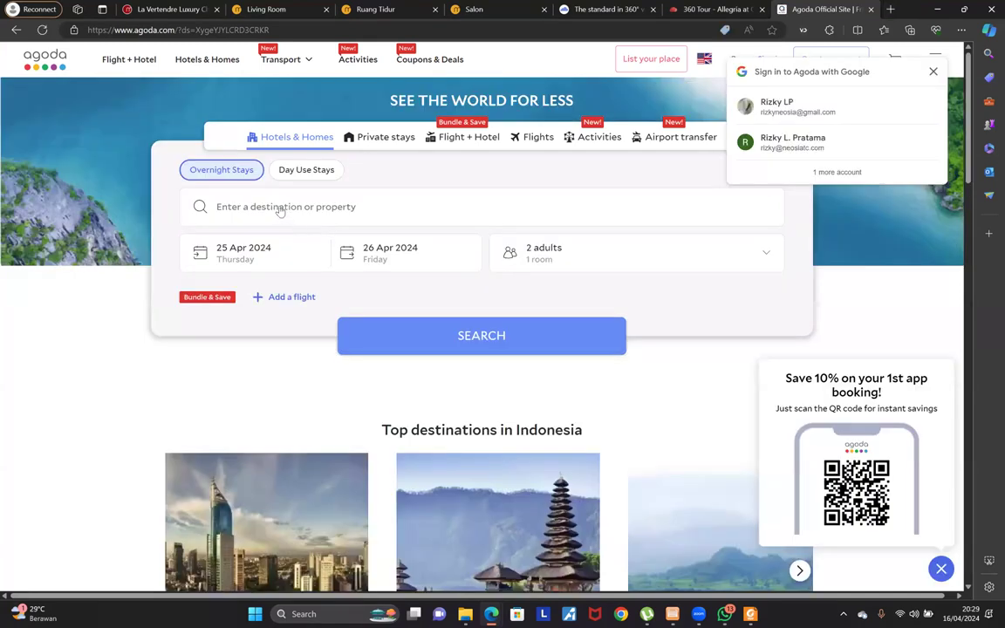
click(280, 212)
text(hj)
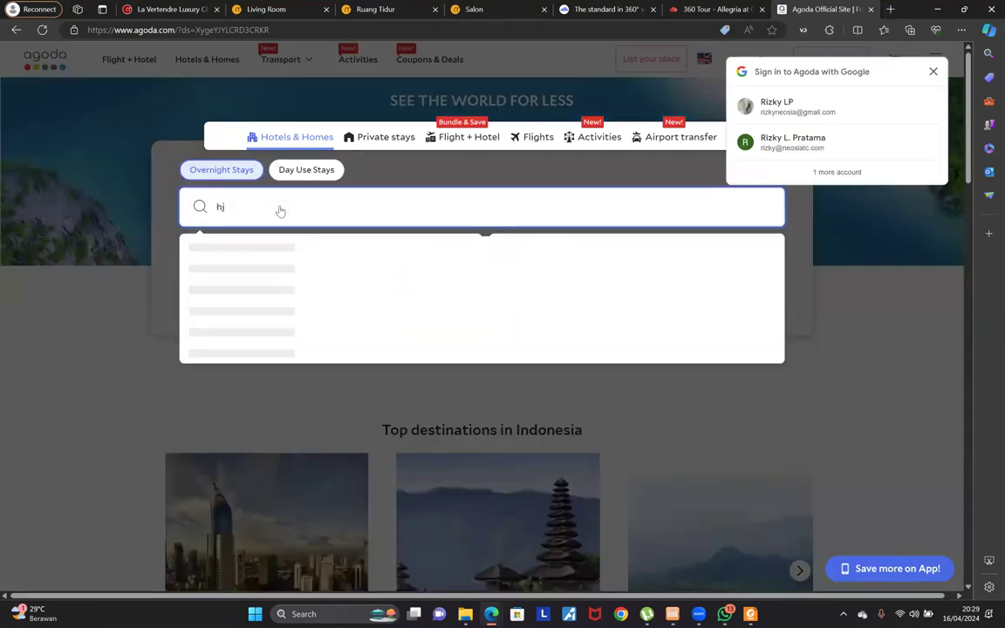
text(karta)
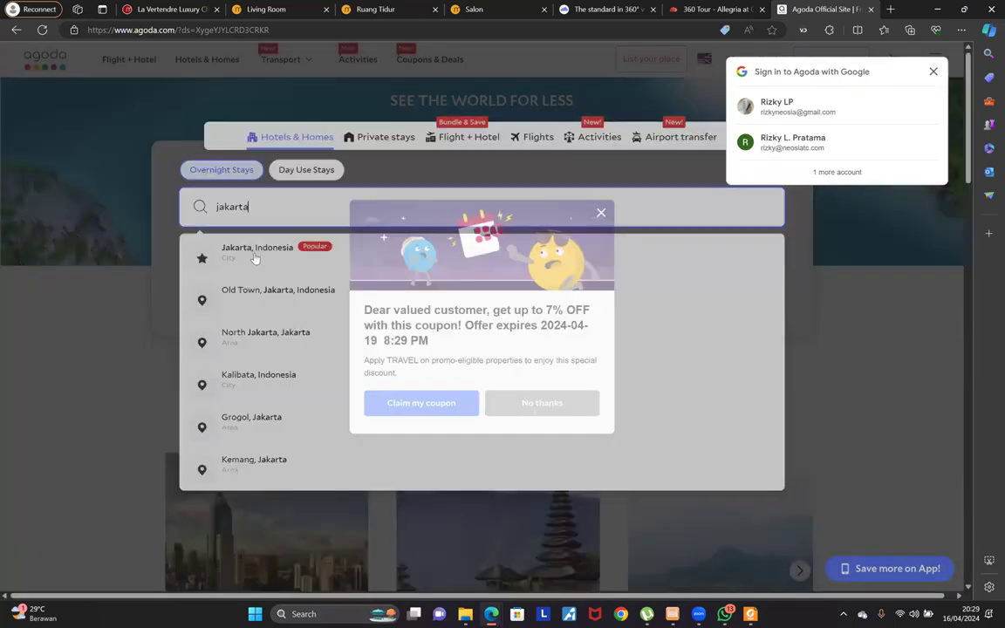
click(254, 253)
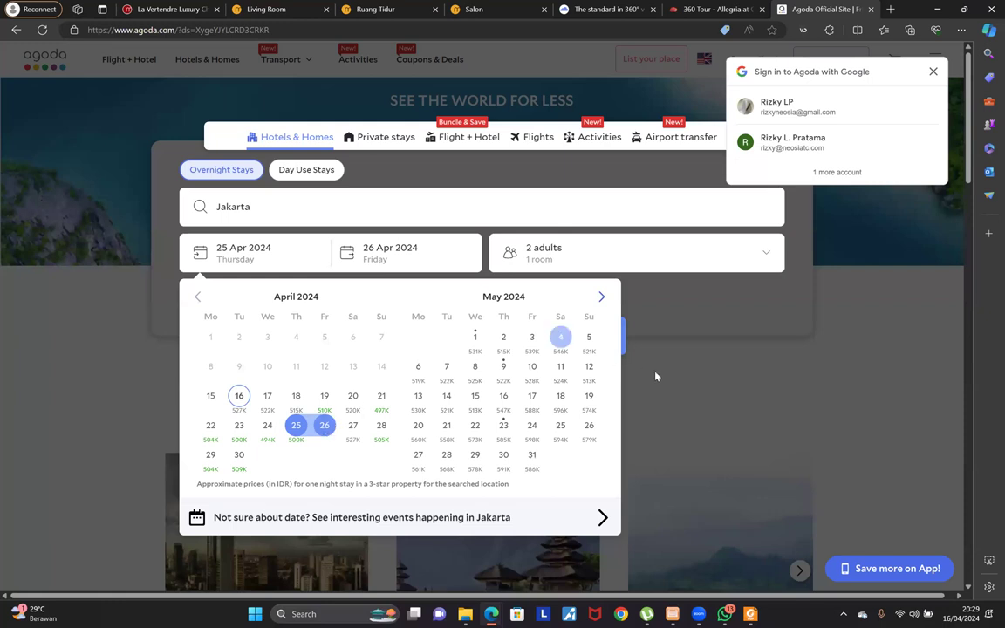
click(623, 337)
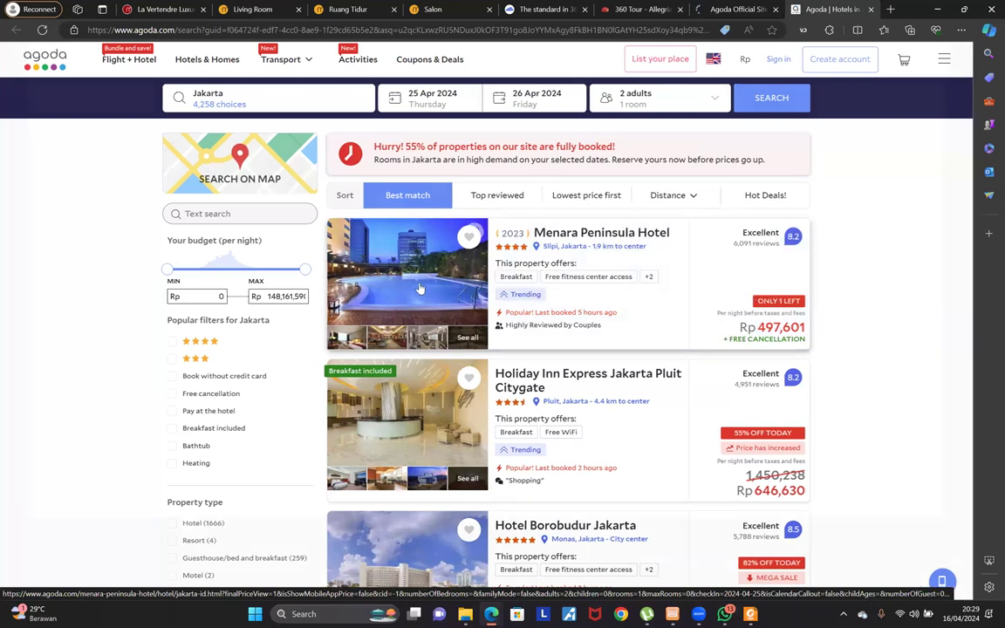
Browse the Menara Peninsula Hotel photo gallery, then close it and return to the results
click(420, 289)
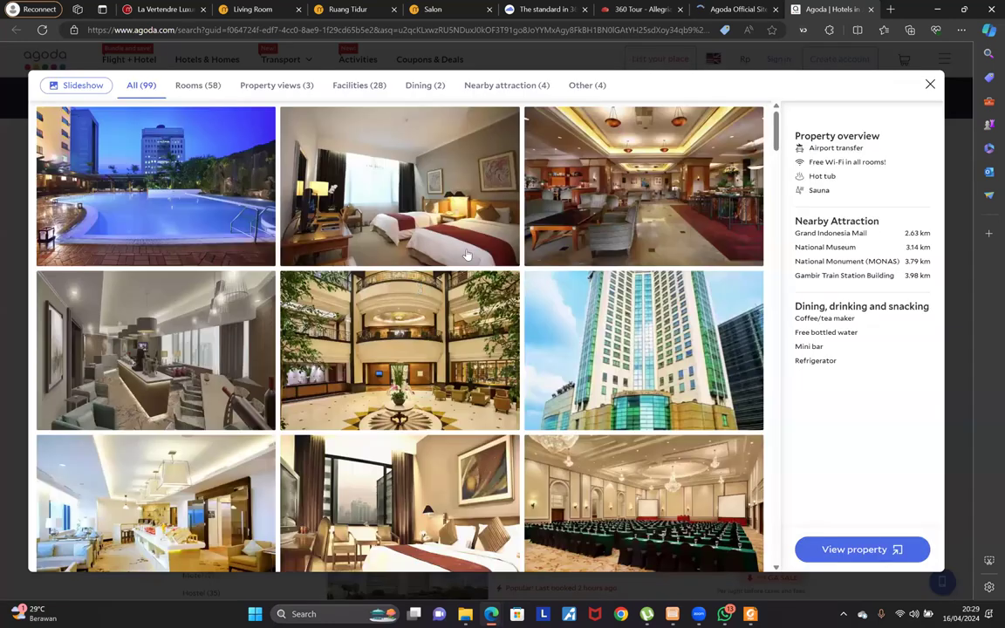
scroll(493, 324, down, 3)
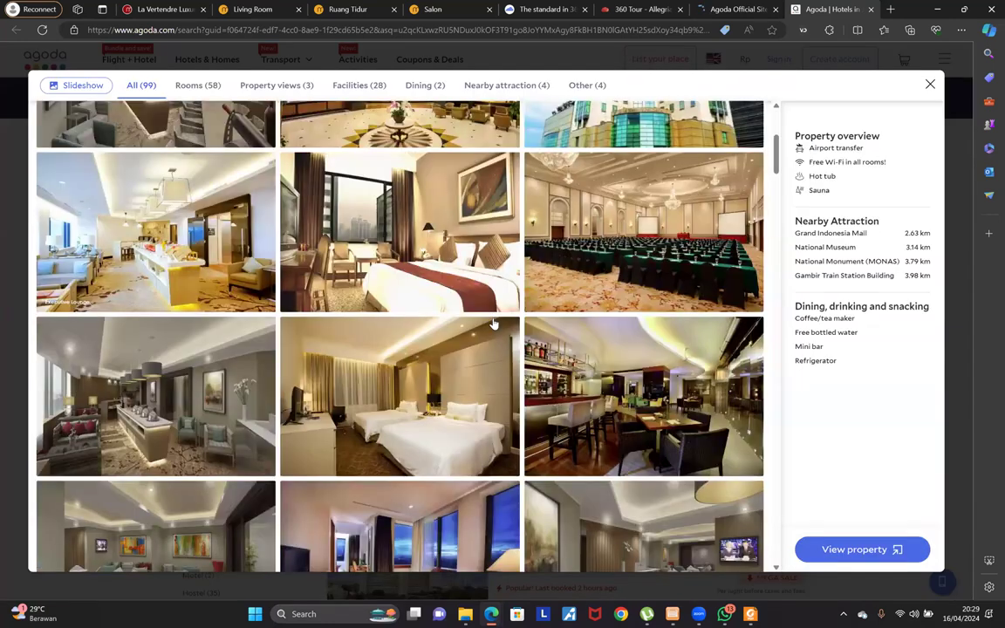
scroll(493, 323, down, 5)
scroll(493, 324, up, 8)
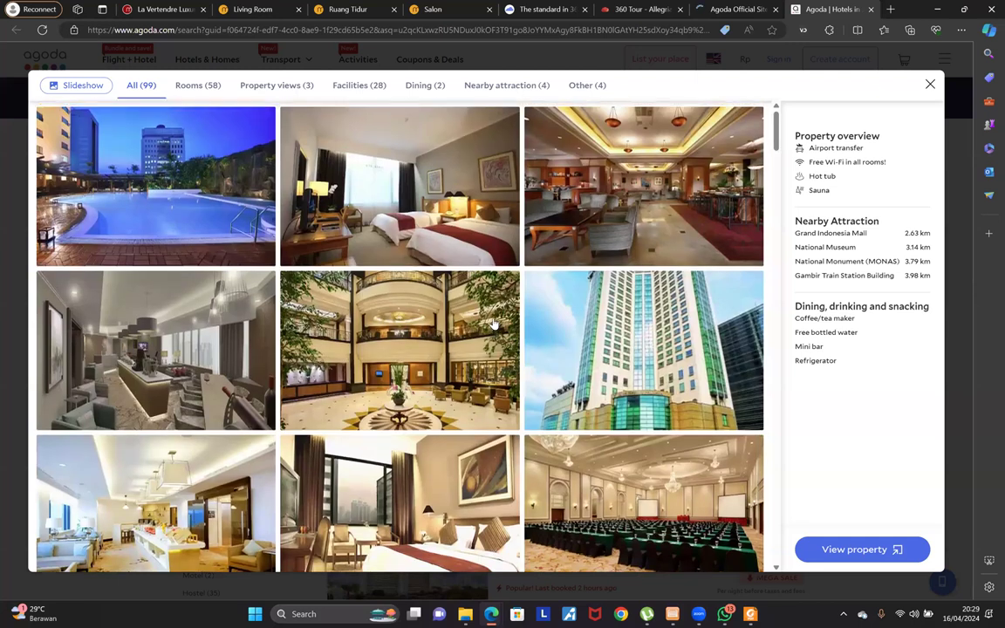
scroll(488, 323, down, 15)
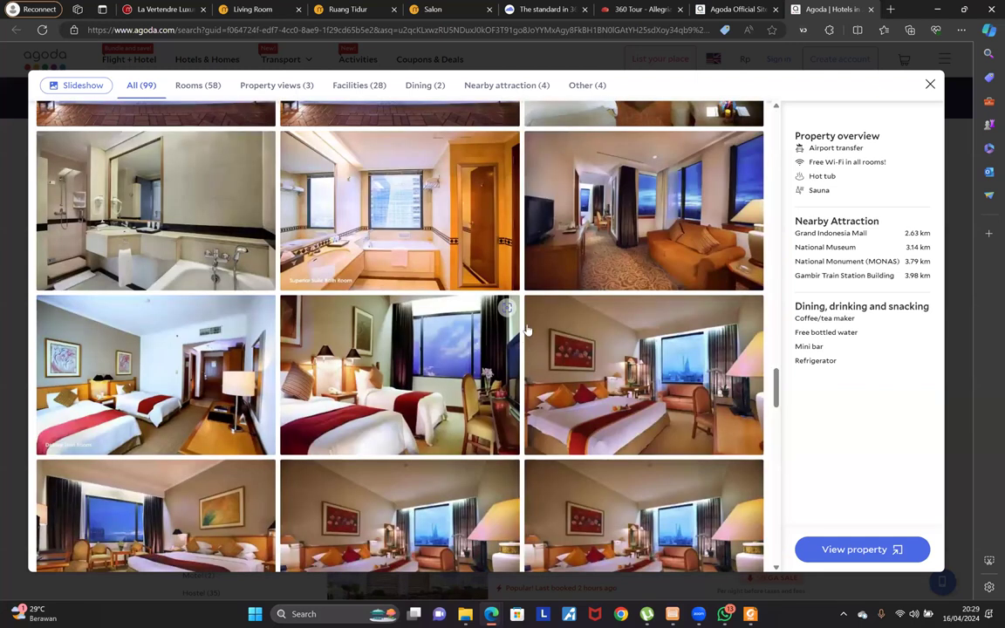
scroll(113, 97, up, 5)
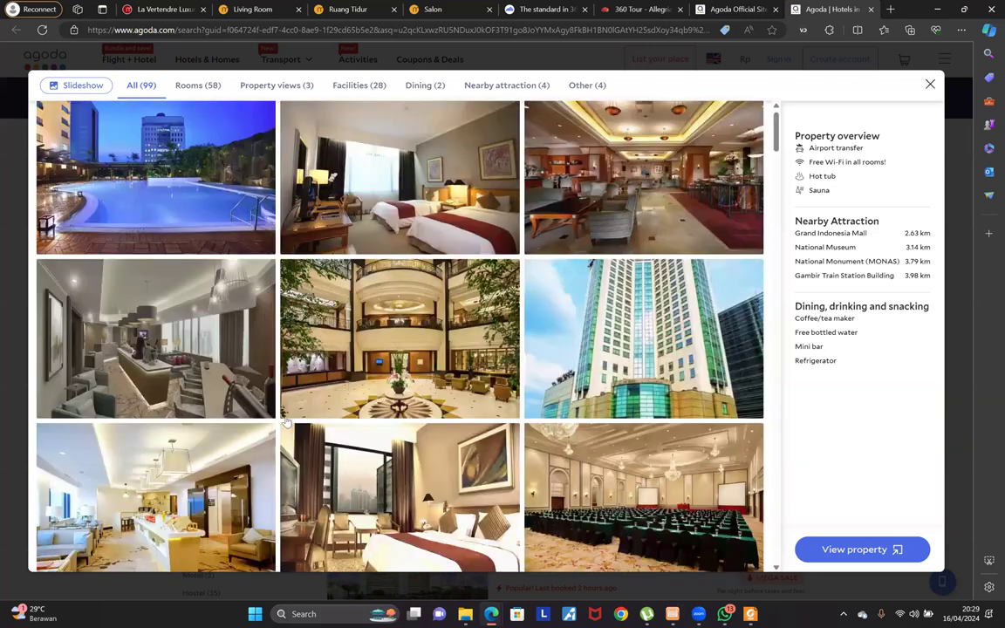
scroll(258, 381, up, 1)
key(Escape)
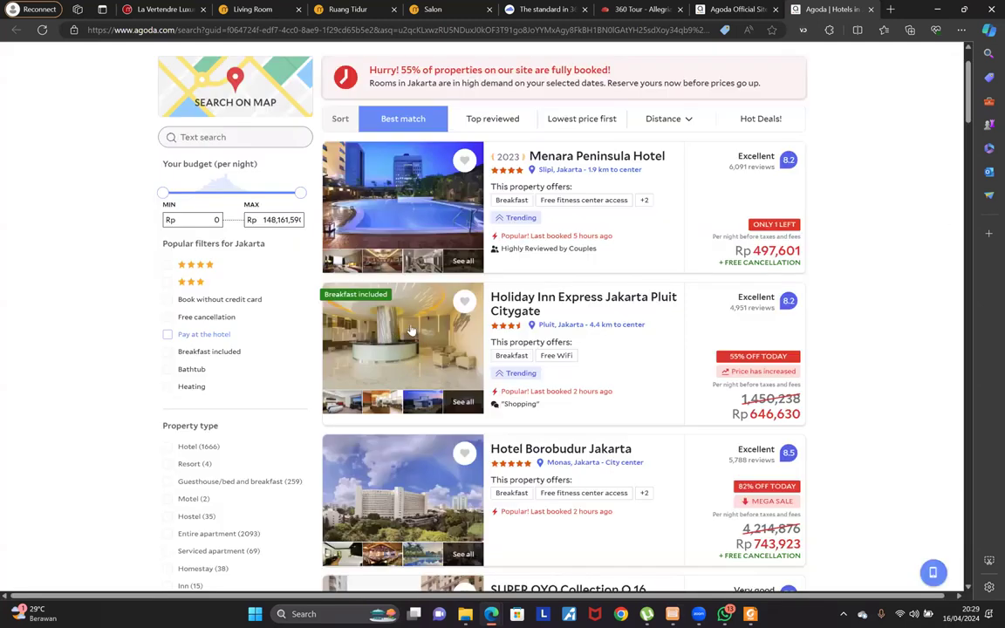
scroll(573, 281, down, 2)
Open the Hotel Borobudur Jakarta page and play the hotel's video in its photo gallery
click(575, 280)
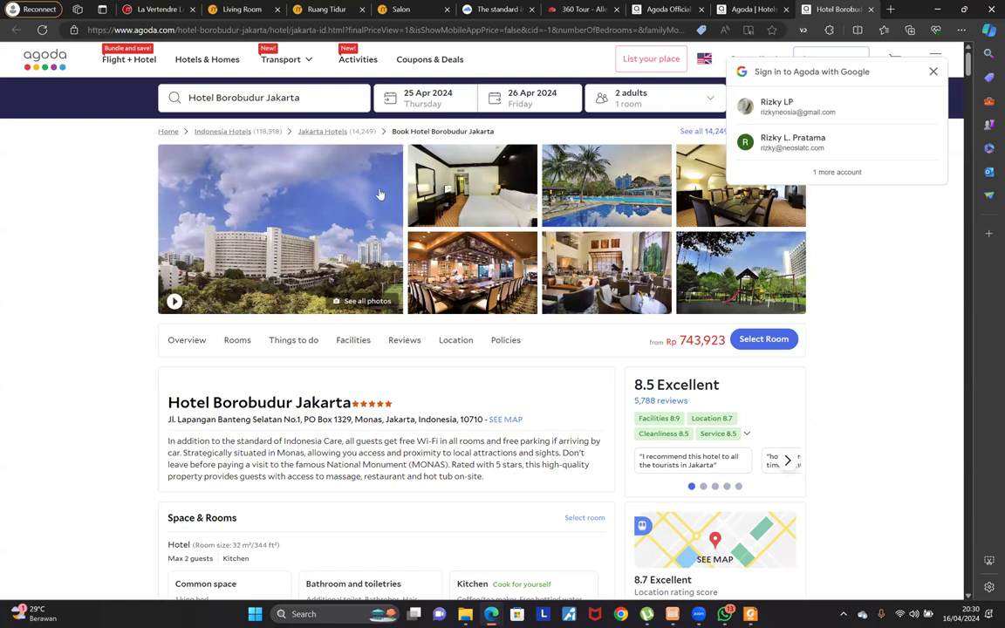
click(628, 192)
click(943, 74)
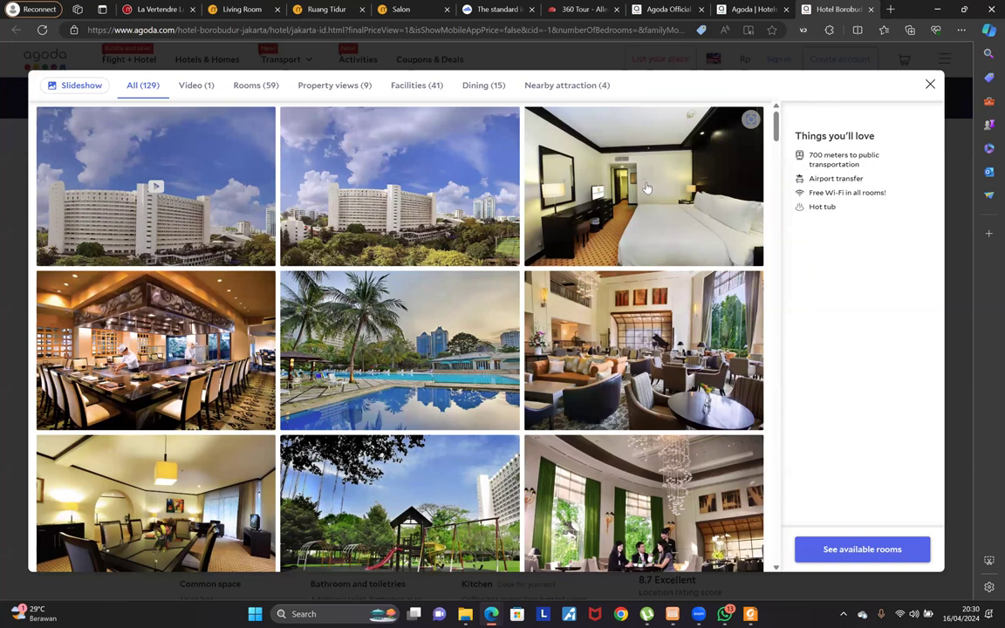
click(173, 198)
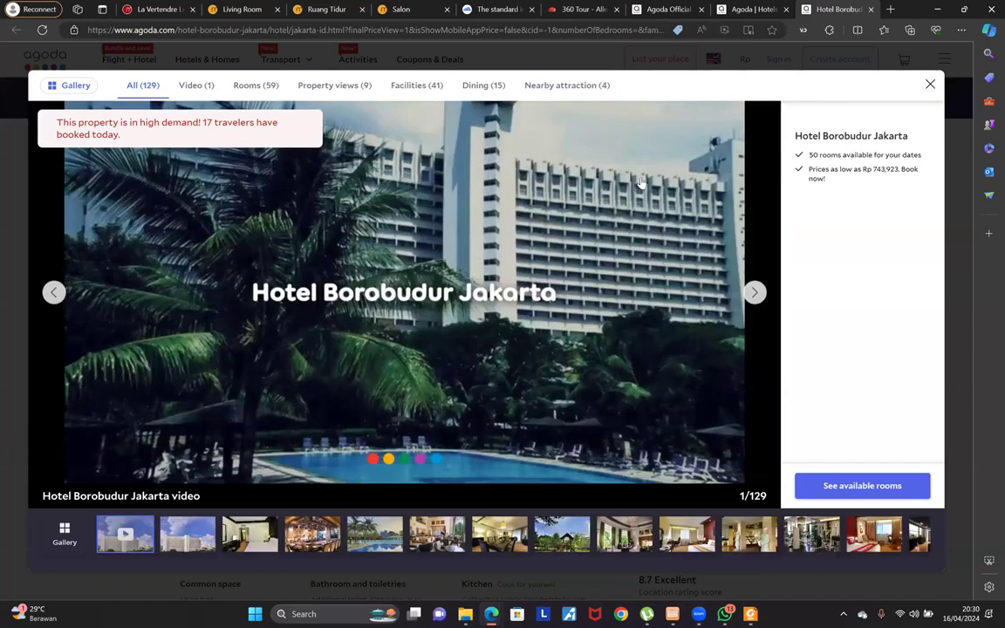
key(Escape)
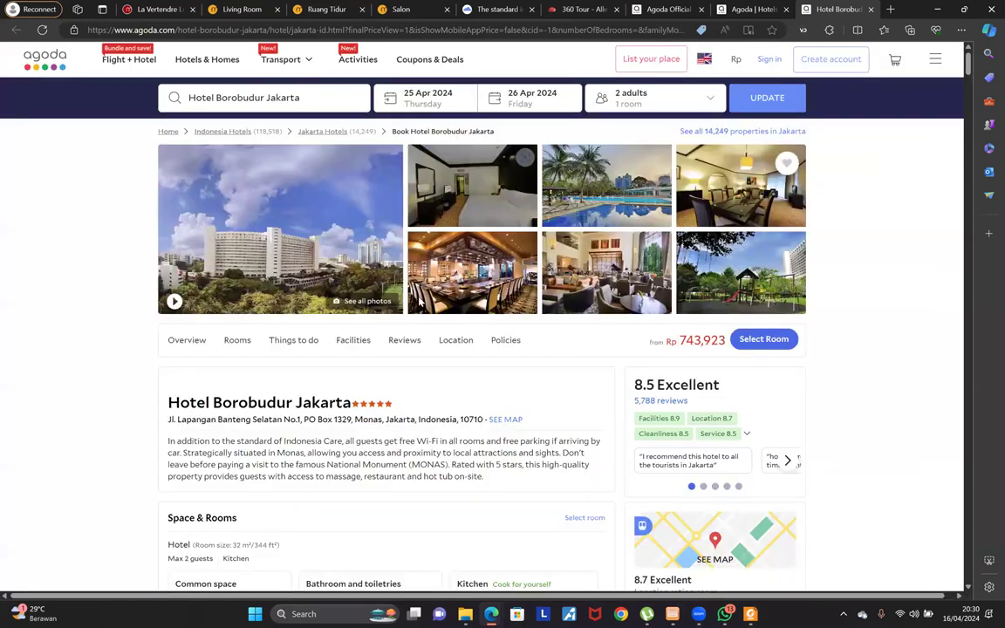
View the Garden Wing Room bed photo, then reopen the hotel's photo gallery
click(358, 302)
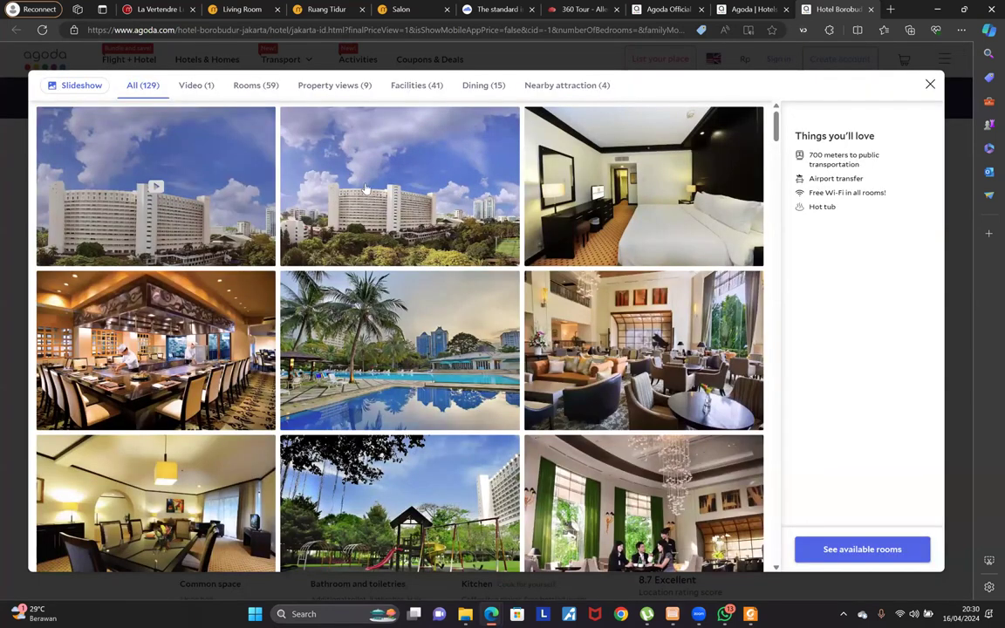
click(648, 186)
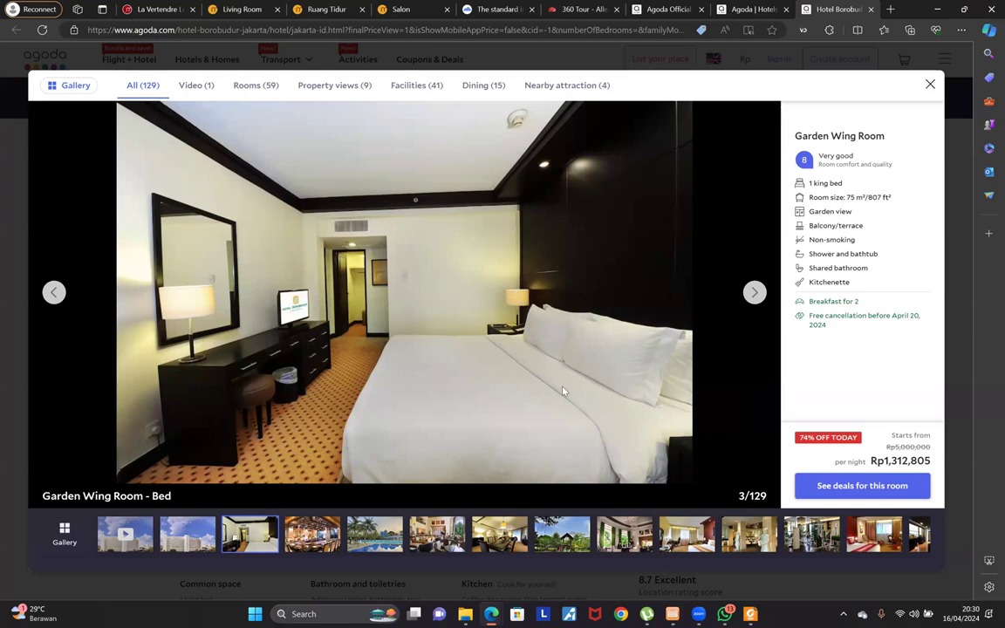
key(Escape)
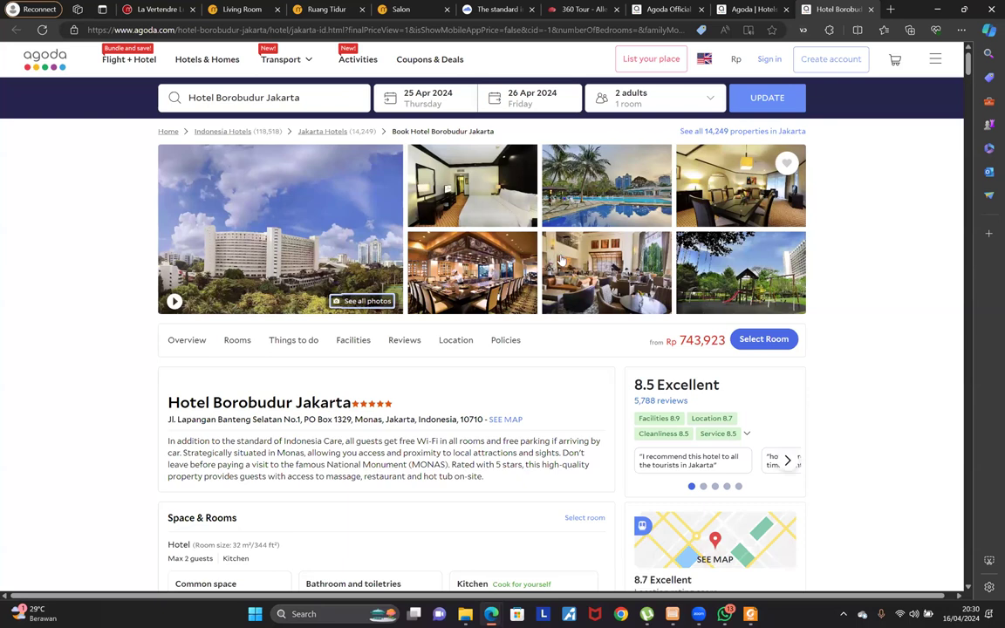
click(563, 260)
scroll(556, 212, up, 5)
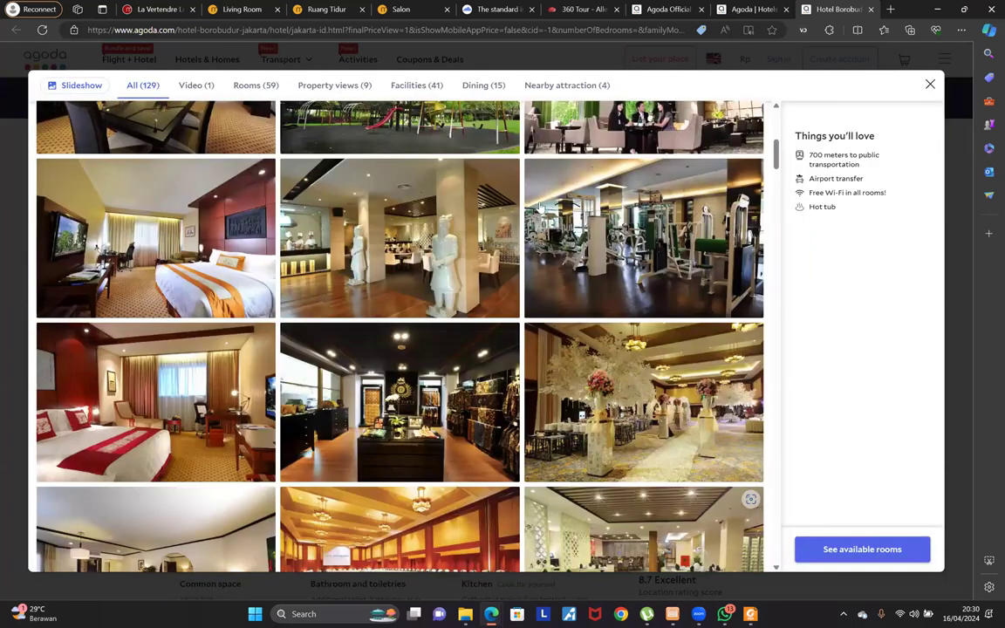
click(891, 9)
Load the matterport.com homepage, glancing briefly at the chalet model tab and back
text(matt)
key(Return)
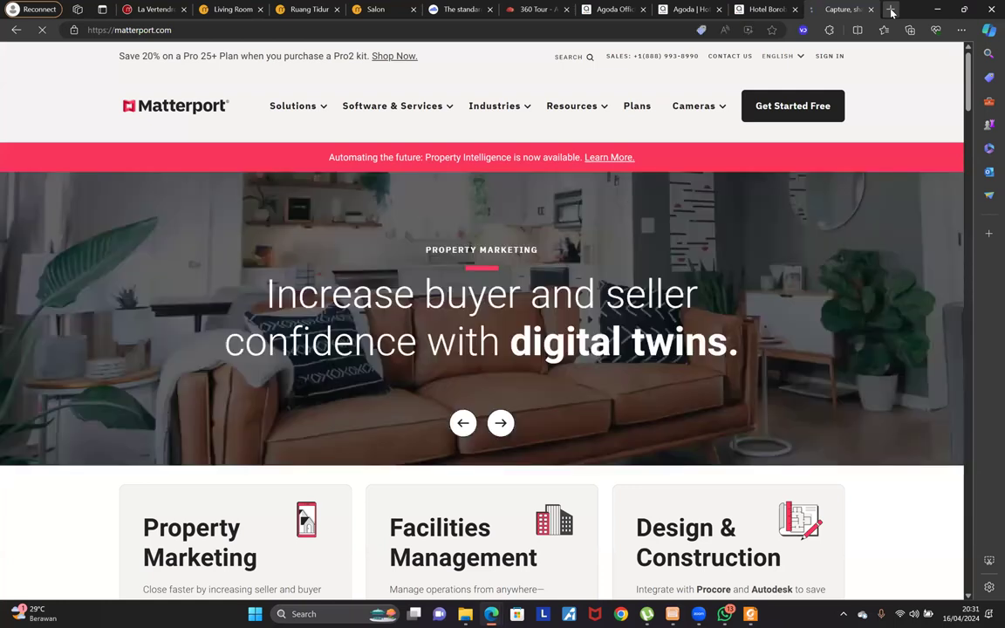
click(301, 106)
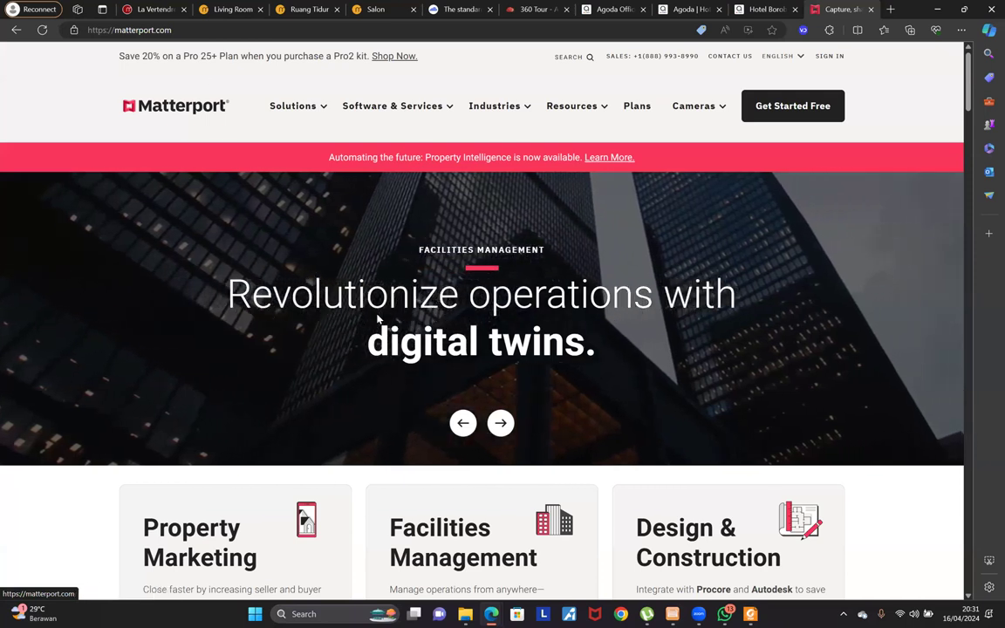
key(ctrl+Tab)
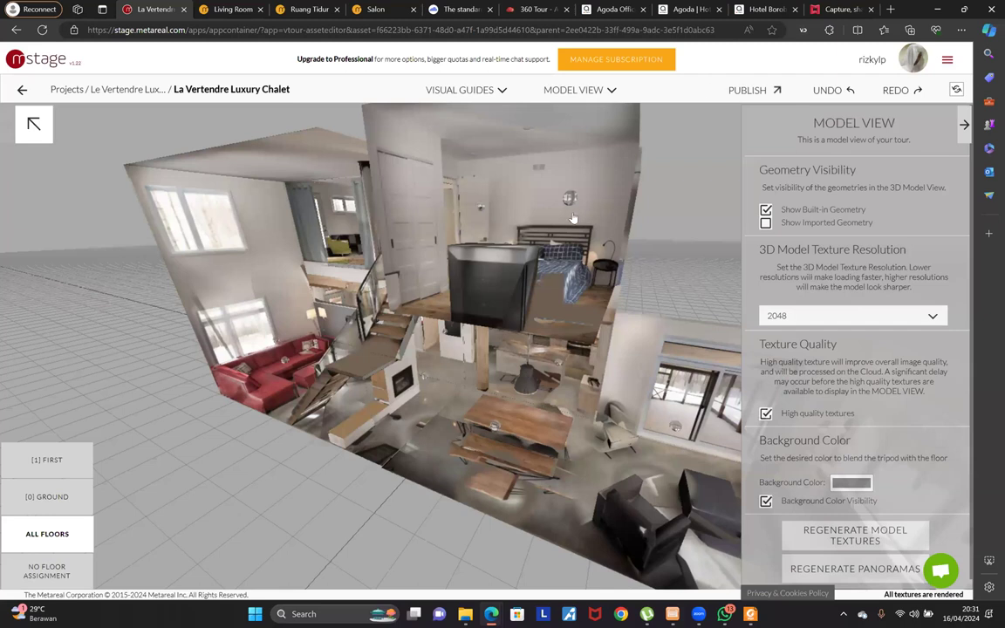
key(ctrl+shift+Tab)
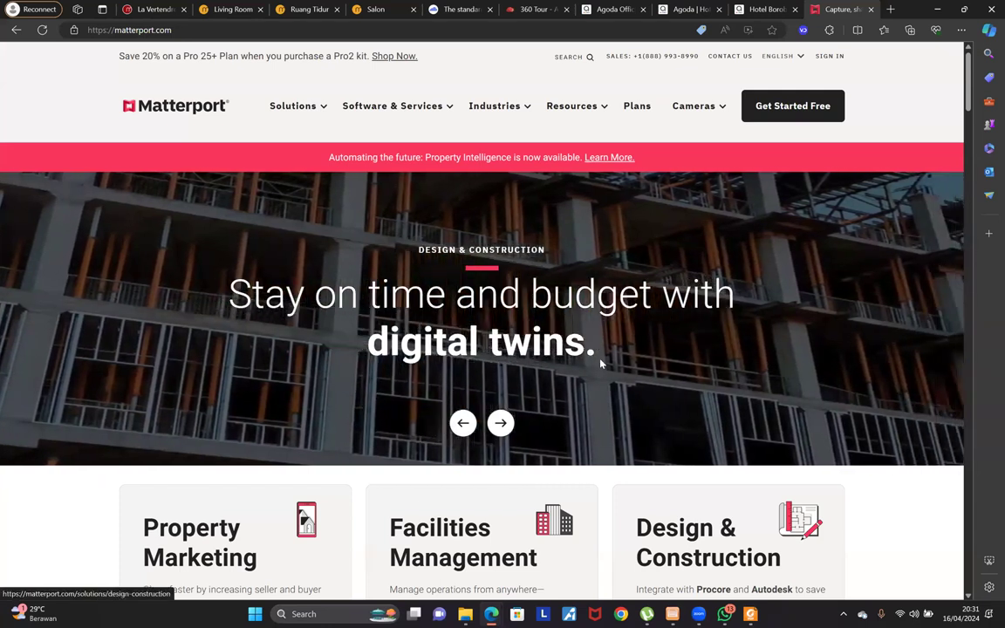
scroll(602, 328, down, 5)
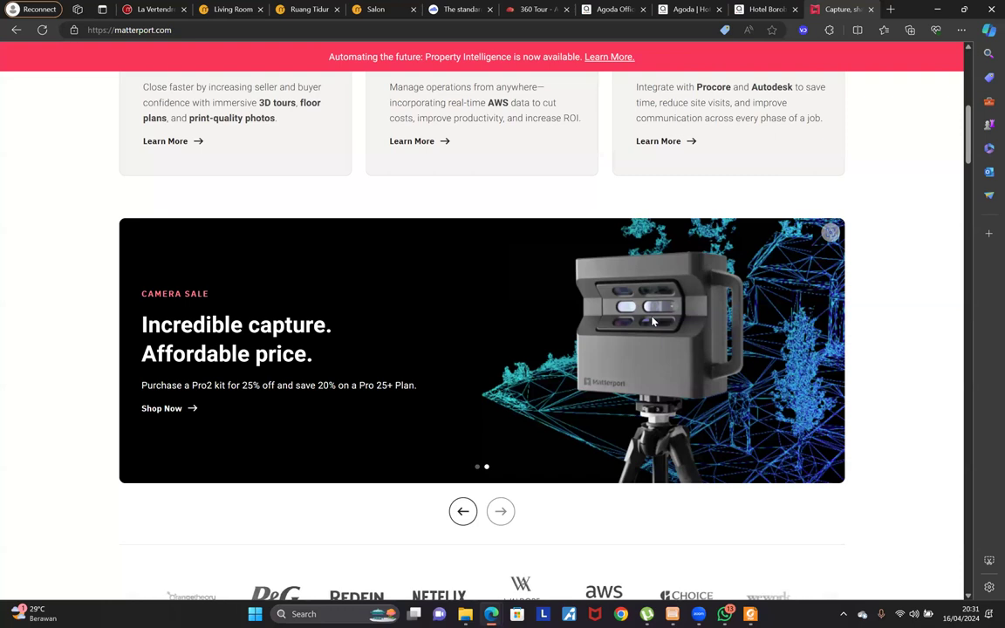
Step the homepage carousel to the 2024 Winter Release slide and scroll down
click(463, 513)
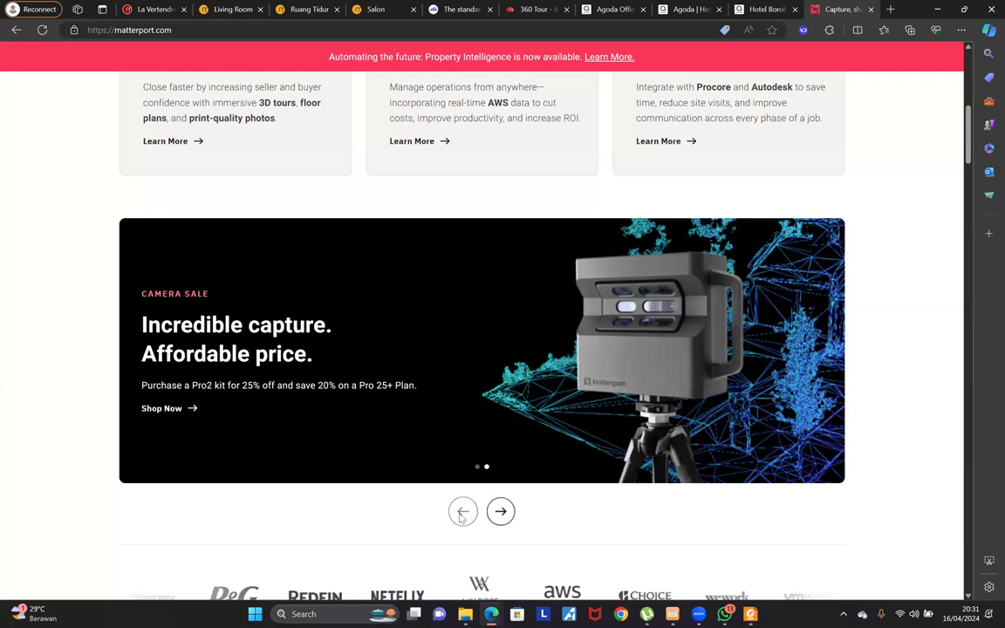
click(510, 515)
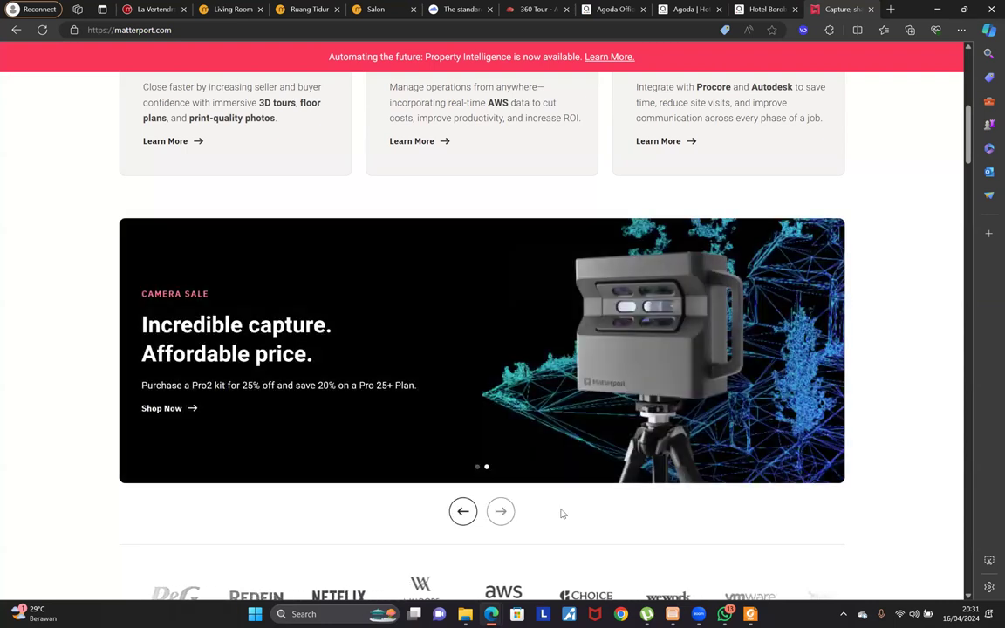
scroll(562, 514, down, 1)
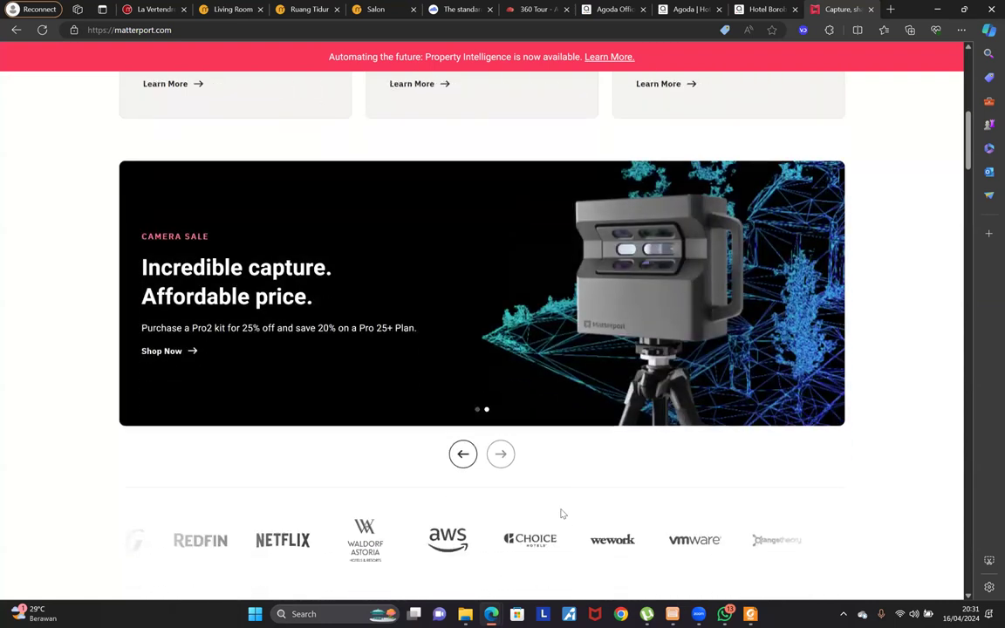
scroll(562, 514, down, 8)
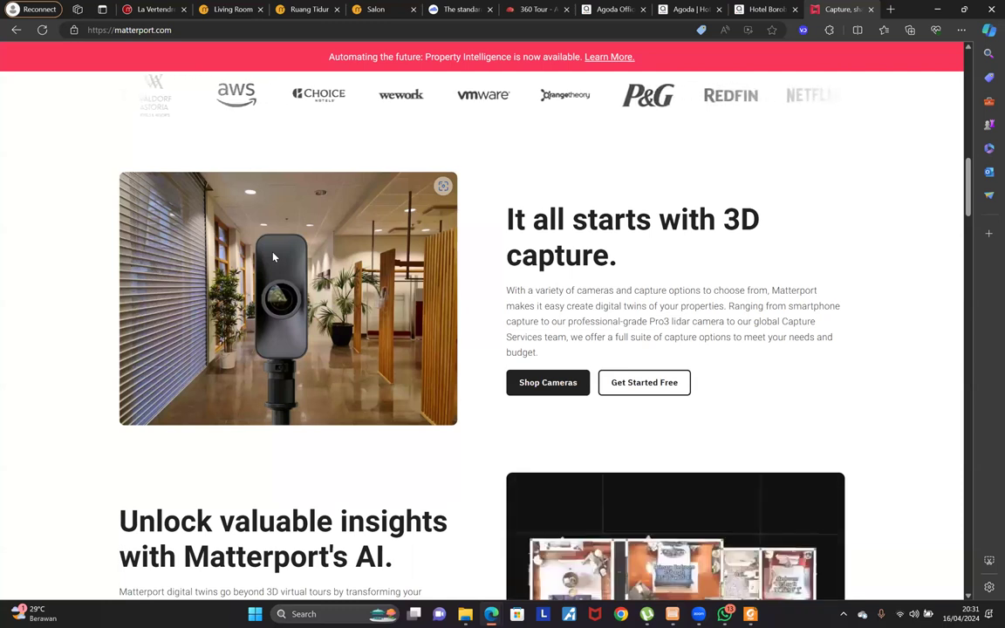
scroll(307, 336, down, 1)
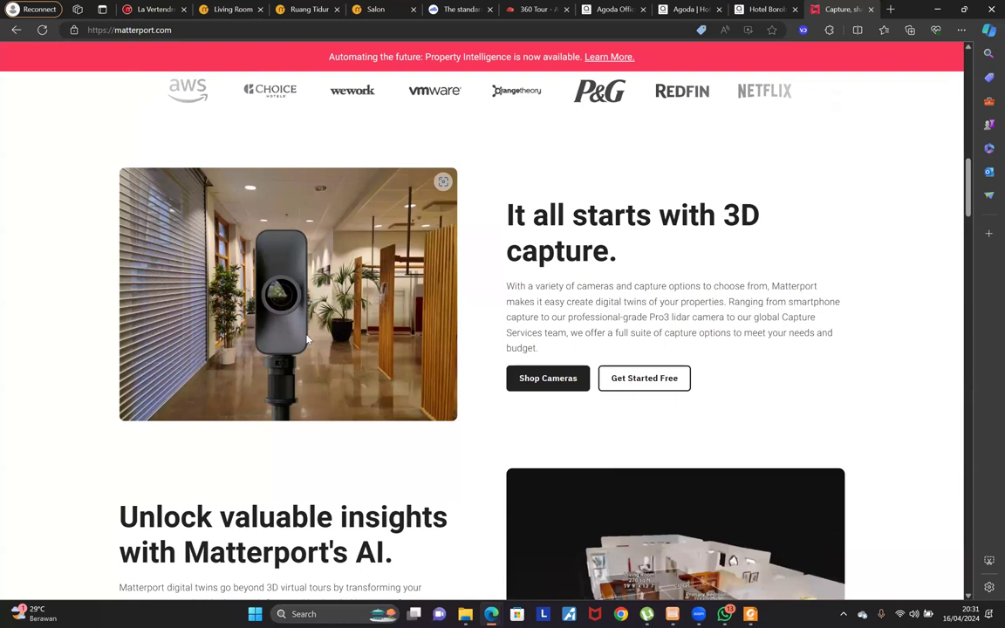
scroll(306, 339, down, 5)
scroll(307, 340, down, 3)
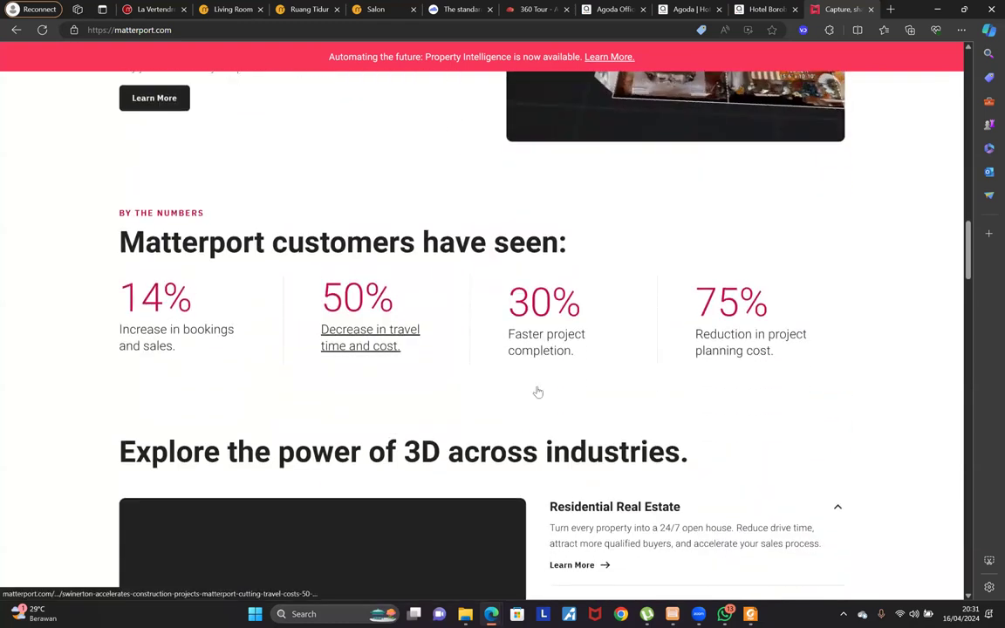
Scroll through the homepage to the 3D capture options, from smartphone to Pro3 camera
scroll(538, 393, up, 6)
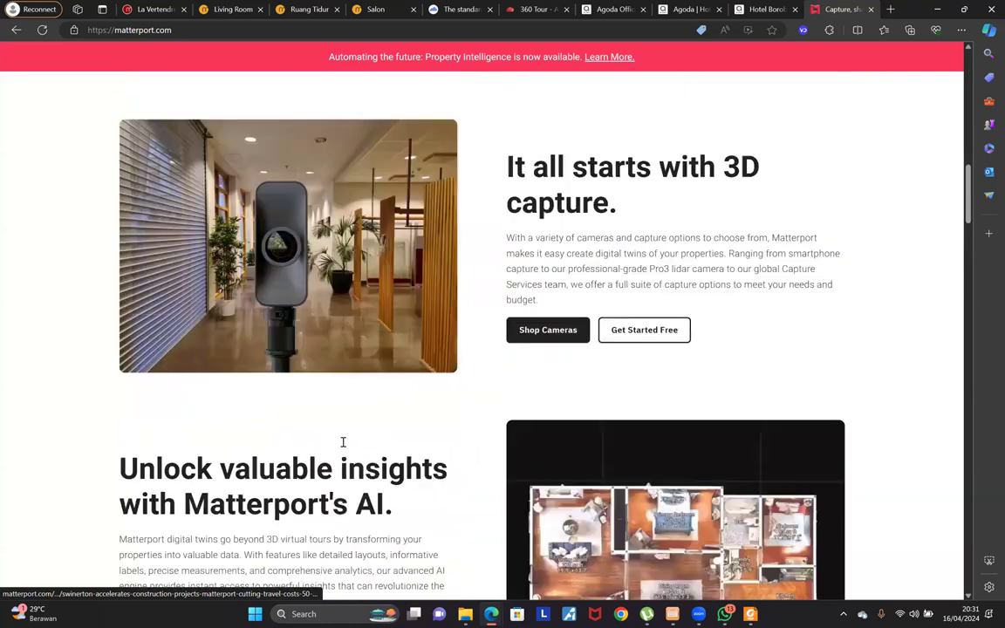
scroll(343, 442, up, 1)
scroll(343, 442, down, 2)
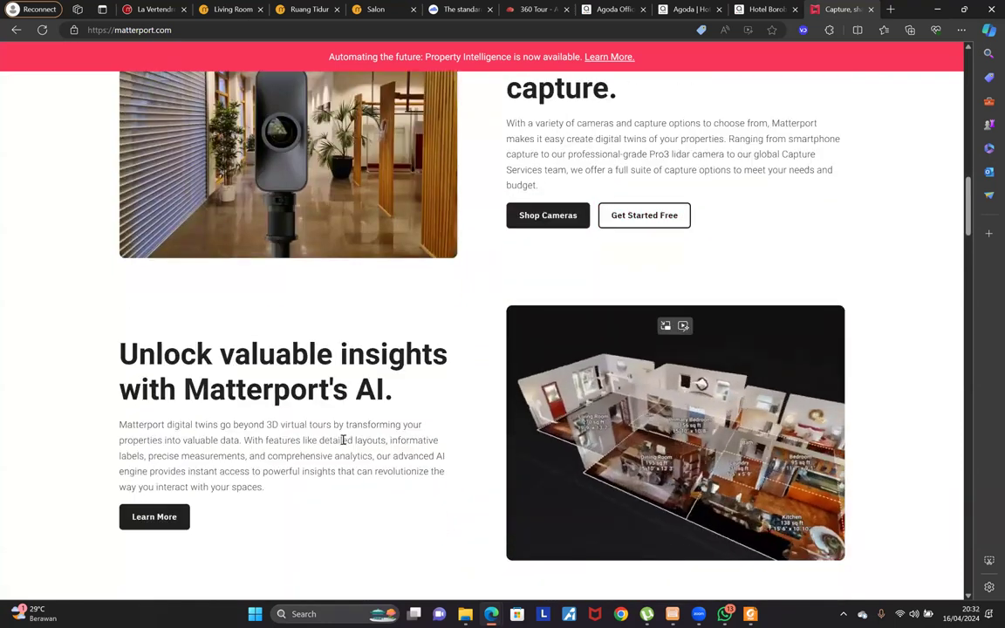
scroll(343, 440, down, 5)
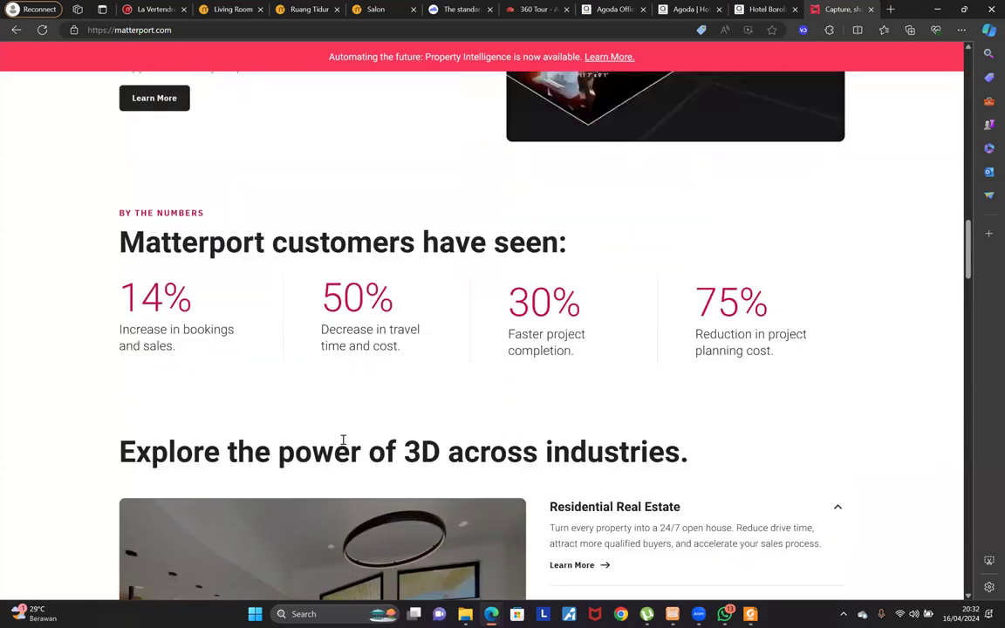
scroll(343, 440, up, 1)
scroll(467, 296, up, 7)
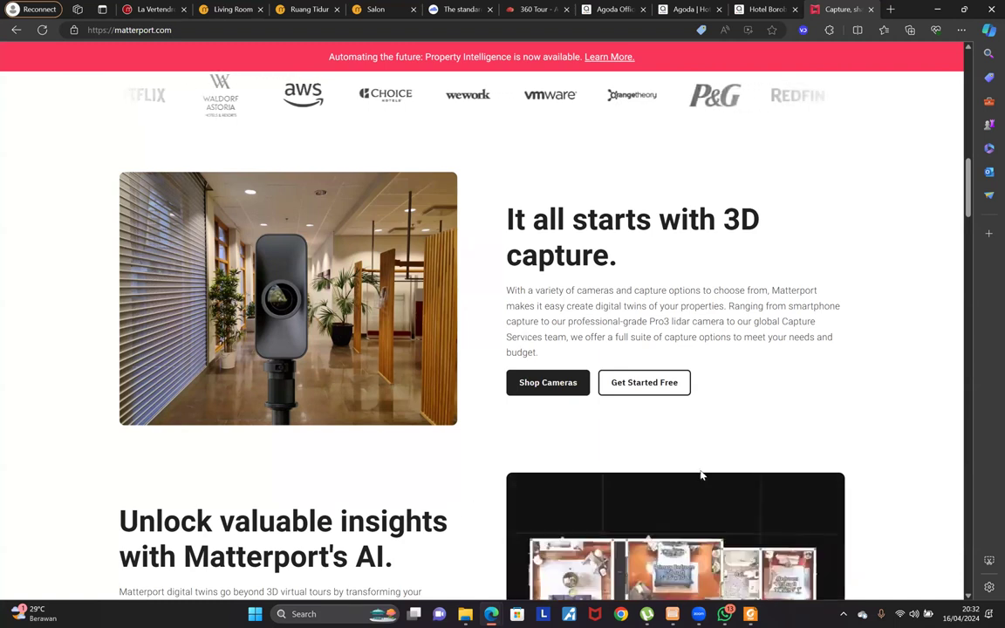
scroll(666, 452, down, 1)
scroll(690, 470, down, 2)
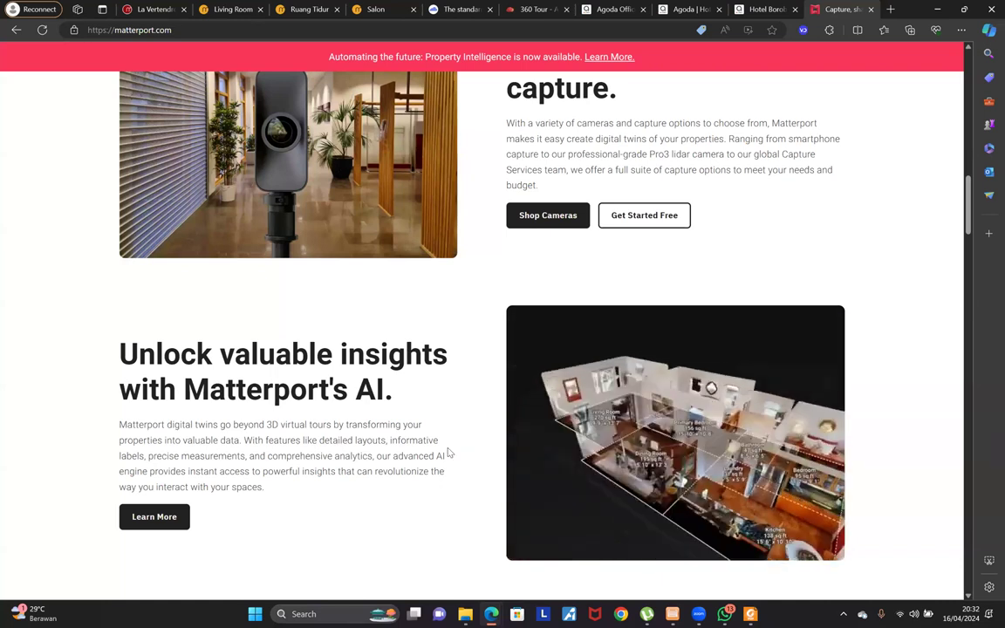
scroll(287, 323, down, 3)
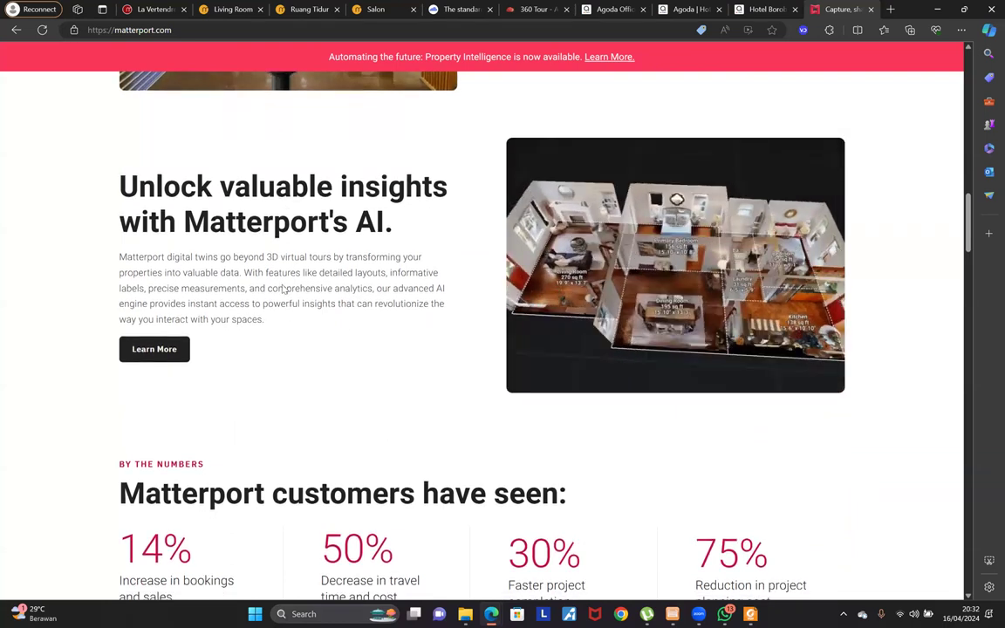
scroll(286, 340, up, 4)
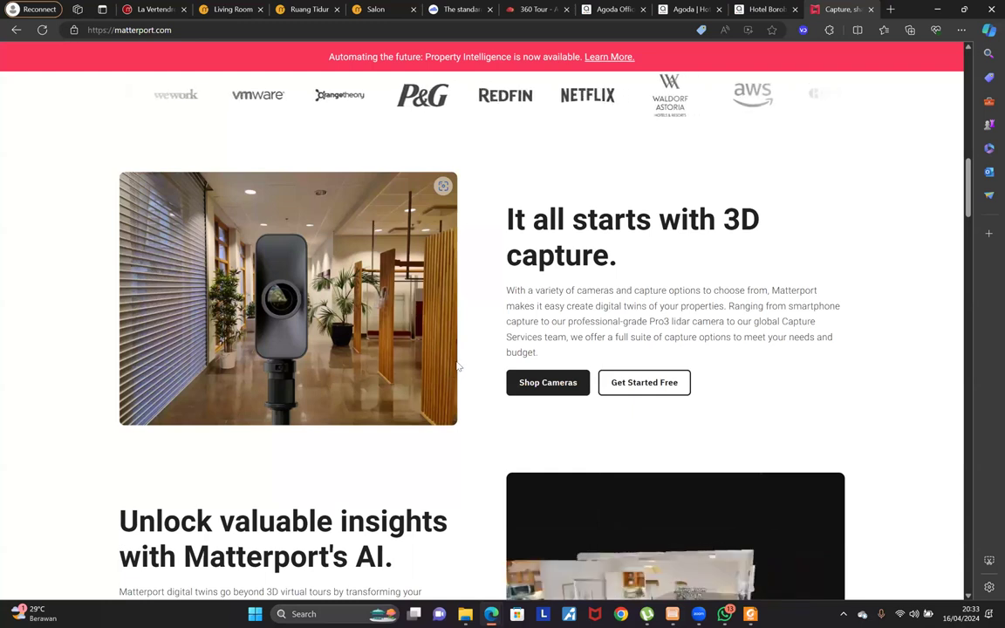
Scroll up and down the Matterport homepage to review its sections
scroll(458, 367, down, 4)
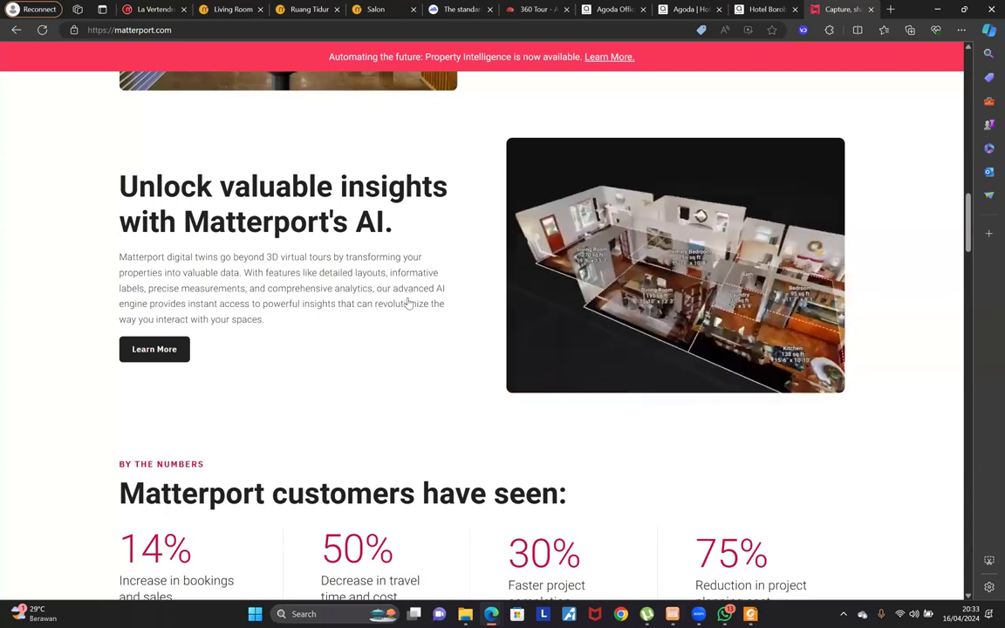
scroll(464, 288, down, 1)
scroll(465, 286, down, 4)
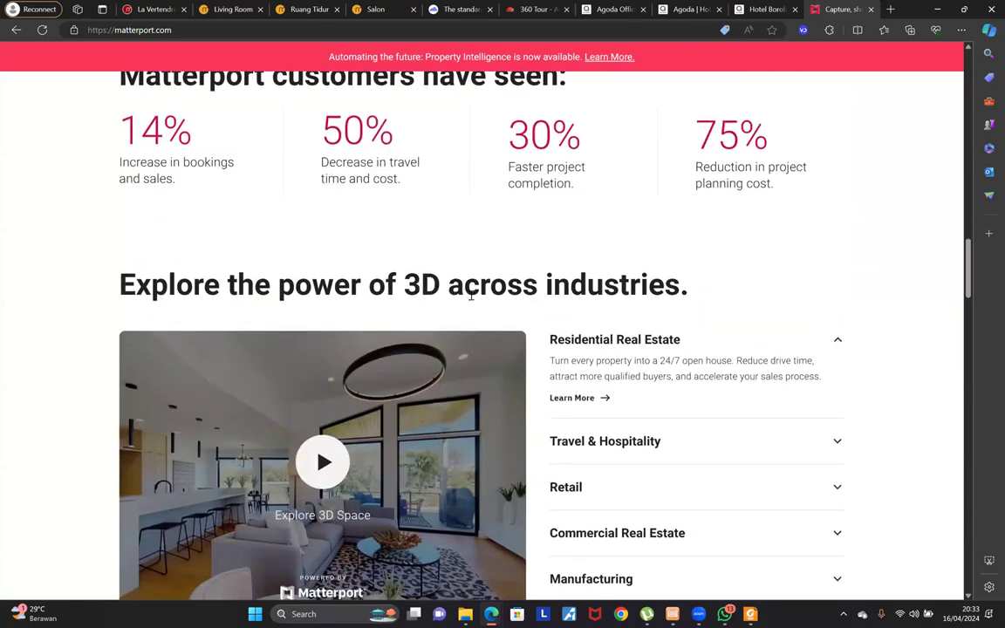
scroll(514, 294, down, 1)
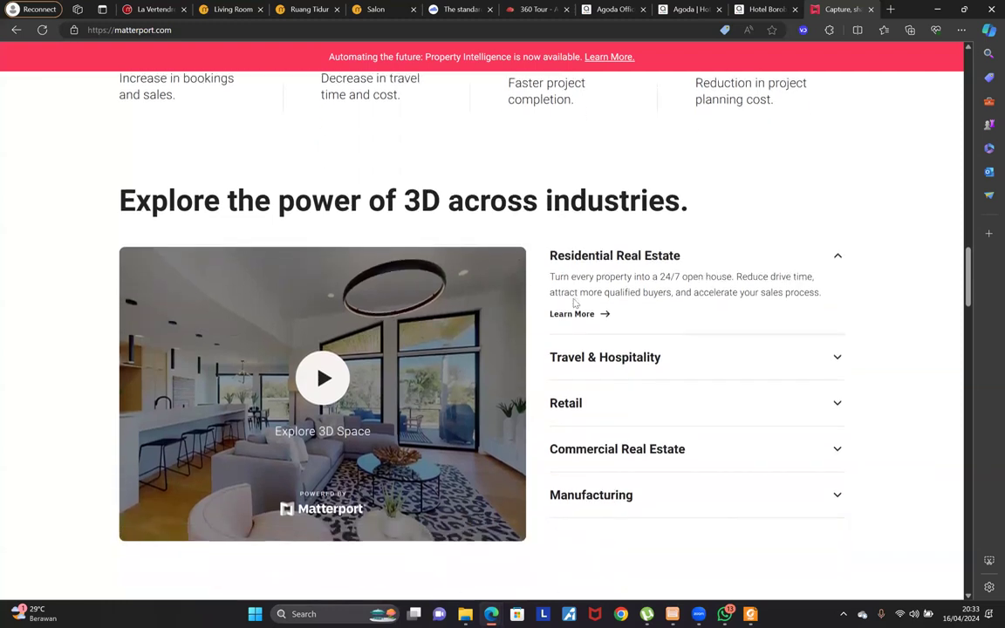
scroll(576, 314, up, 4)
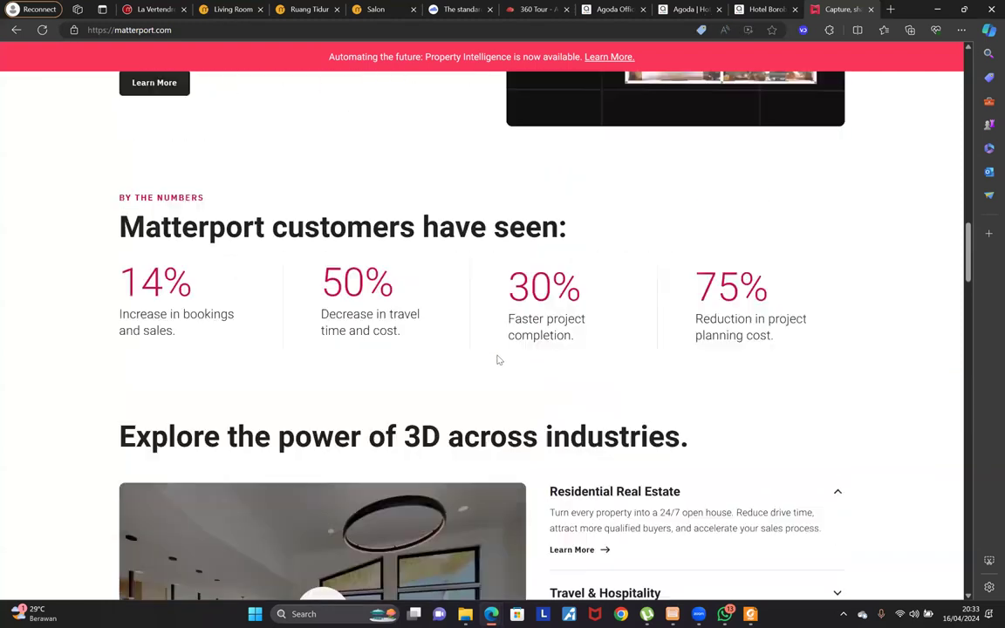
scroll(436, 297, up, 1)
scroll(261, 315, up, 1)
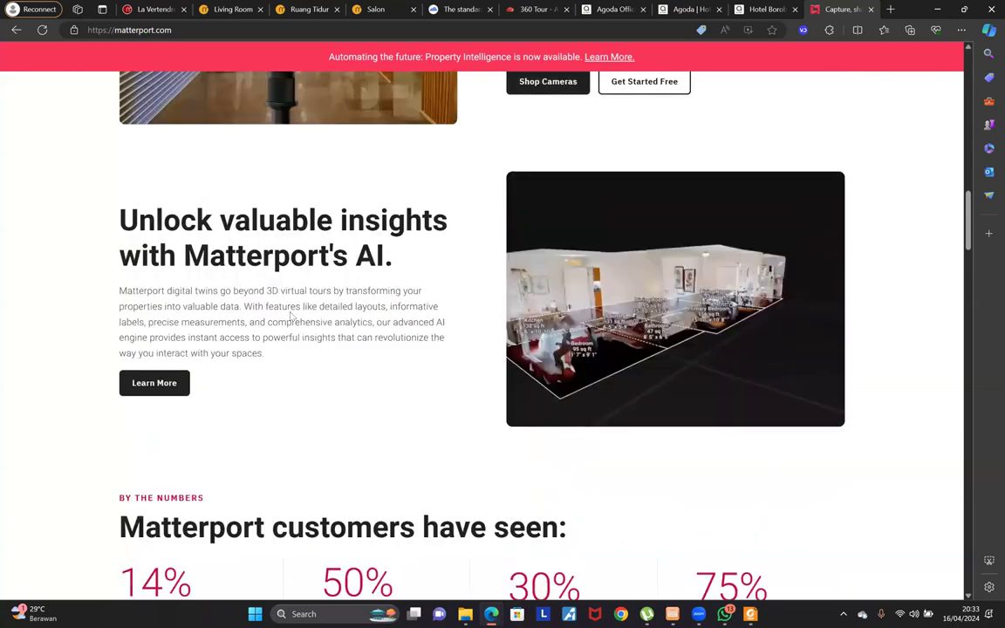
scroll(287, 317, up, 3)
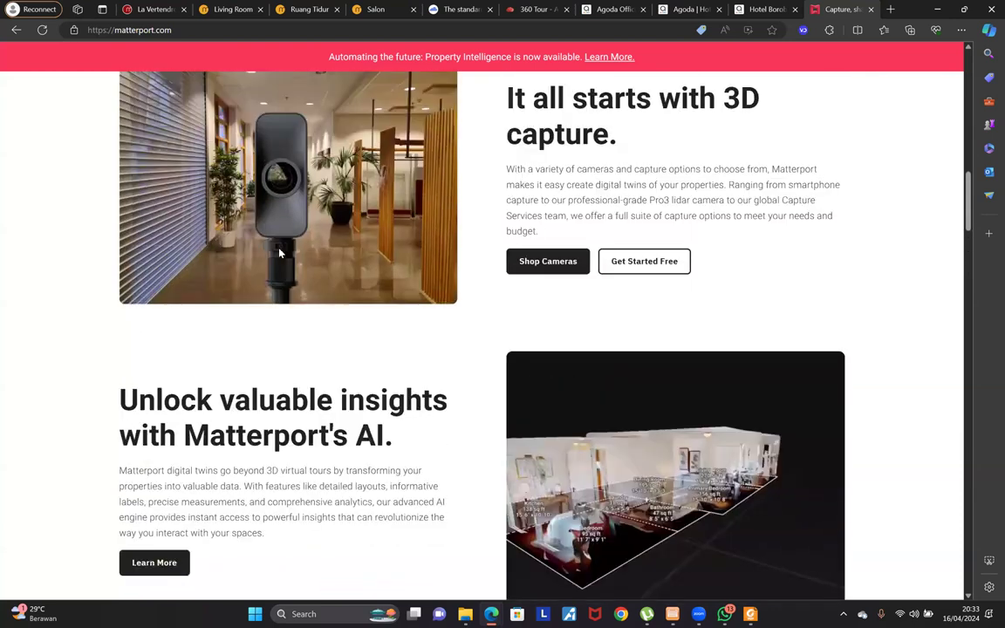
scroll(294, 409, up, 1)
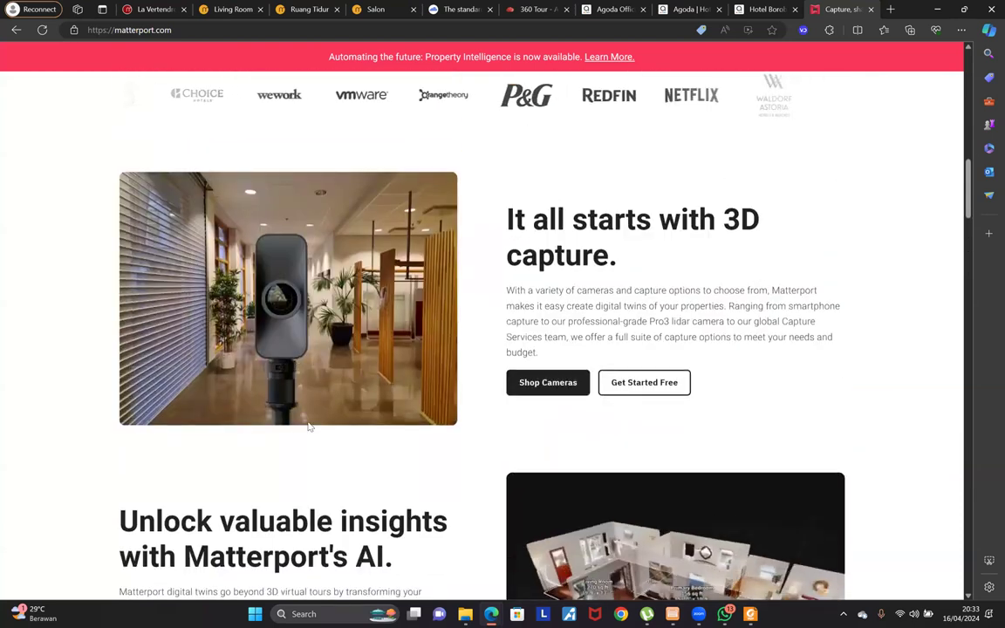
scroll(718, 471, down, 2)
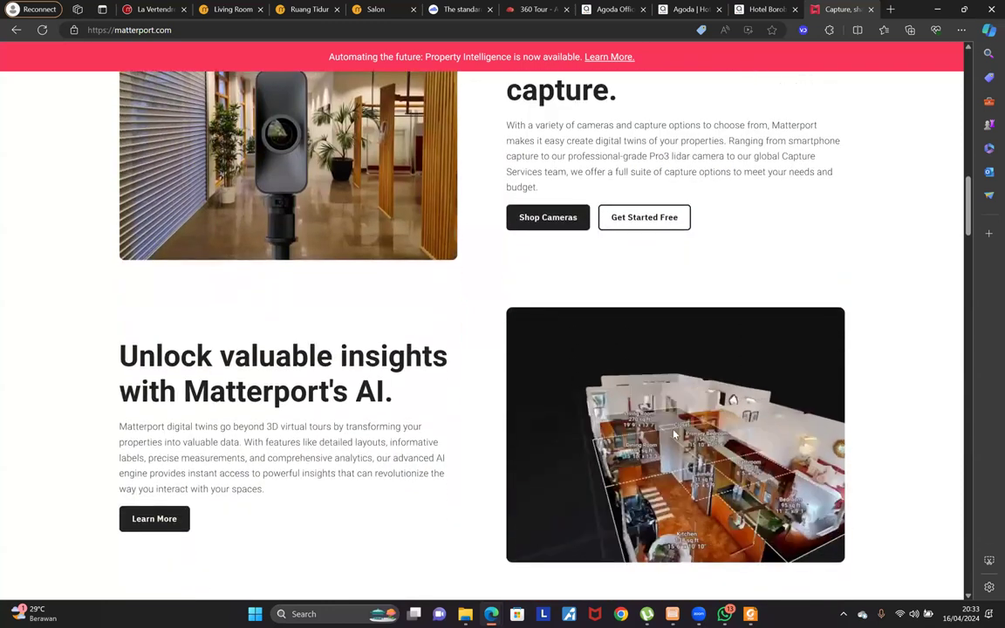
mouse_move(622, 371)
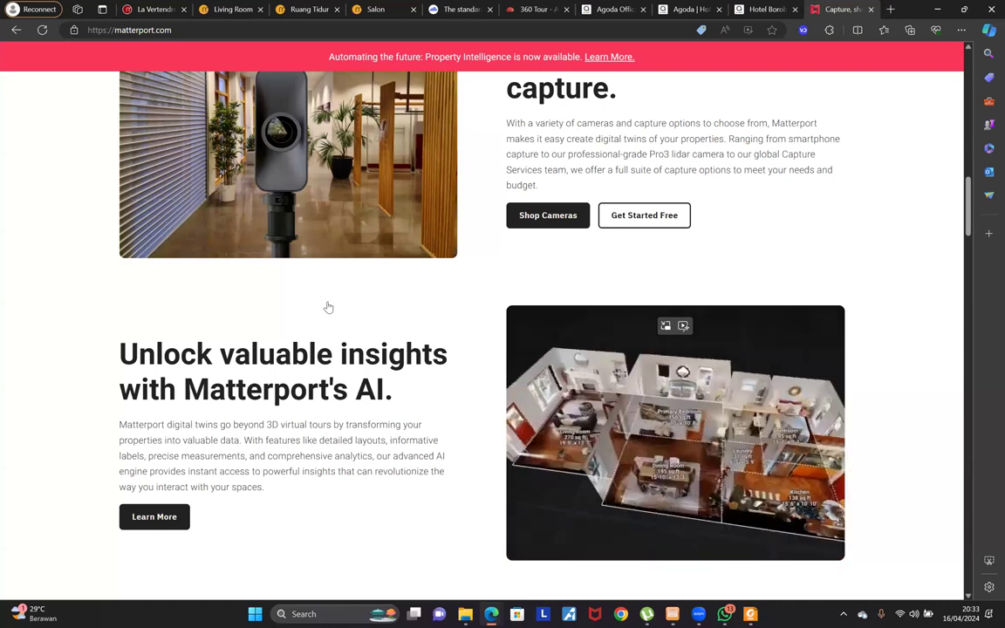
scroll(367, 304, down, 4)
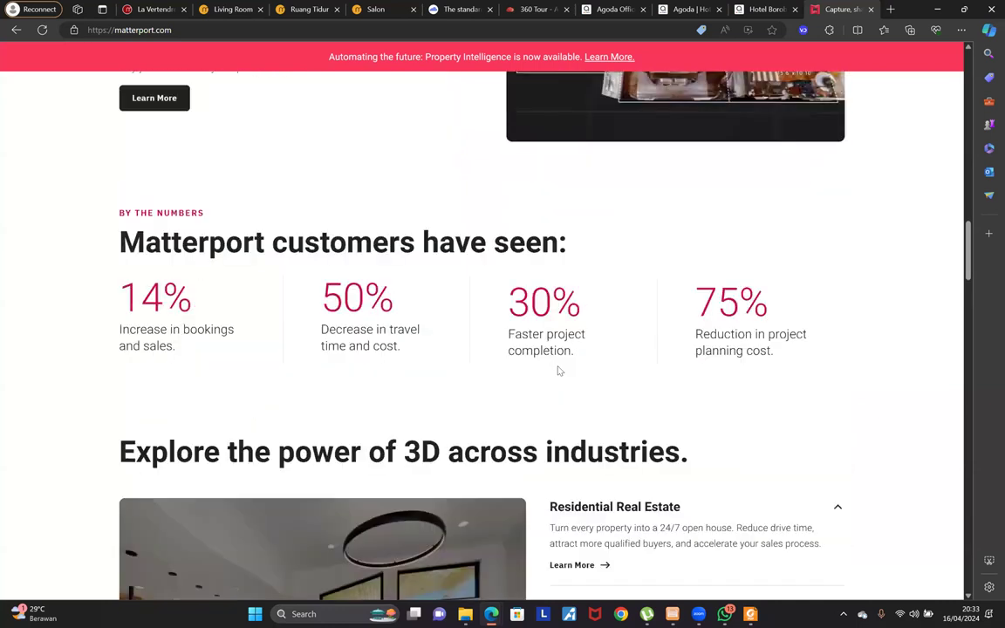
scroll(519, 371, down, 4)
scroll(520, 371, up, 5)
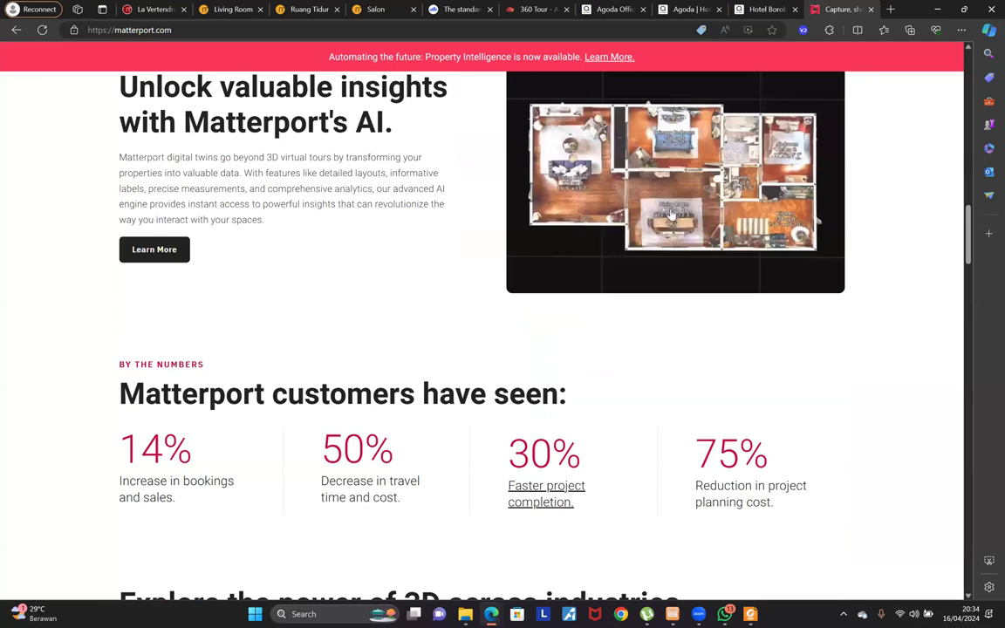
scroll(579, 117, up, 10)
Open the Plans pricing page in a background tab and continue down to the customer stats
middle_click(639, 107)
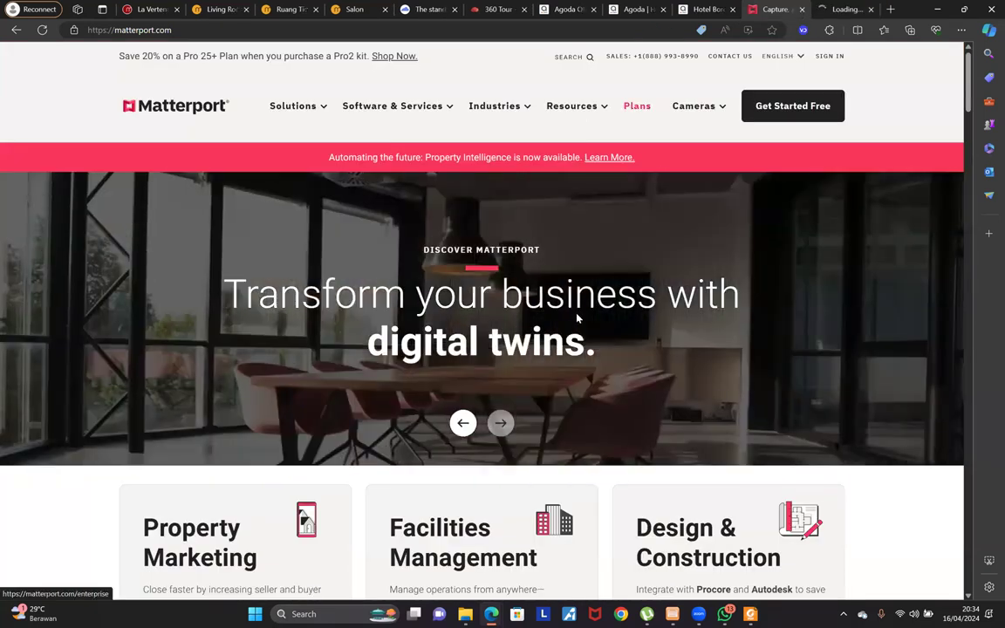
scroll(576, 319, down, 6)
scroll(473, 354, down, 4)
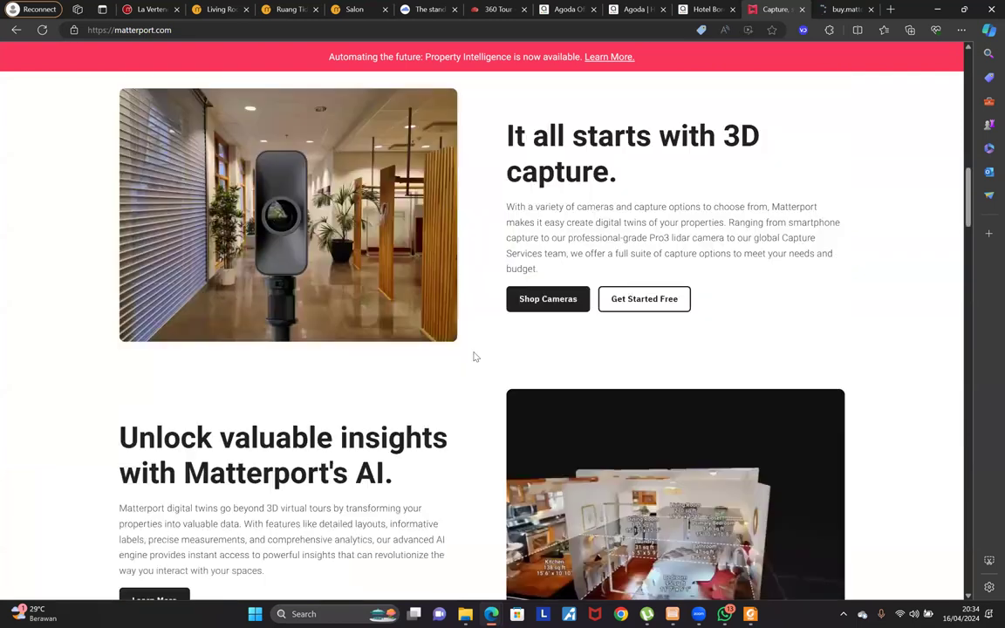
scroll(773, 111, down, 6)
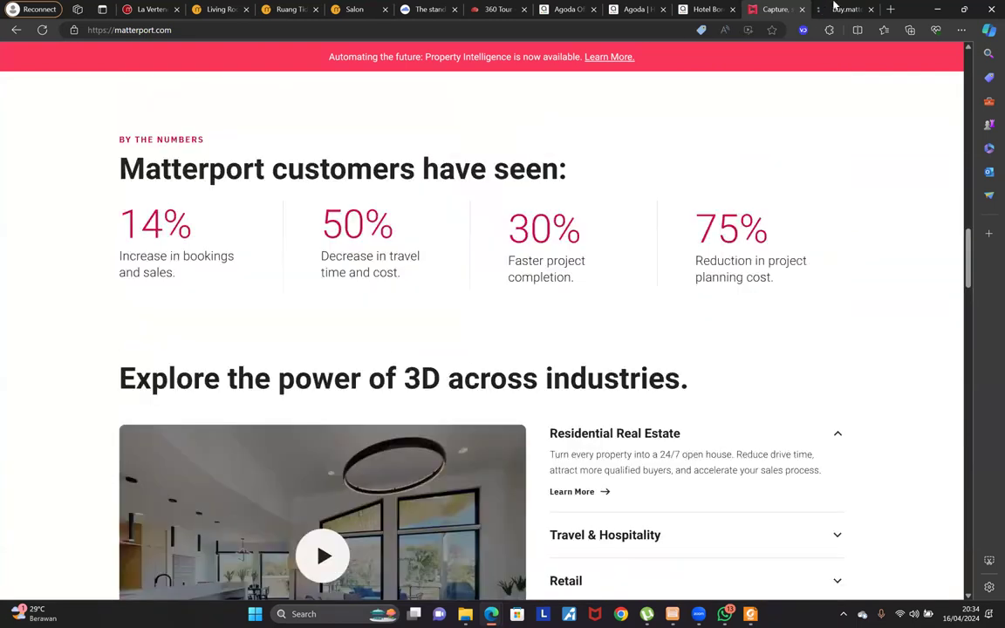
scroll(773, 111, down, 2)
On the plans page, highlight the Free plan's number of users
key(ctrl+Tab)
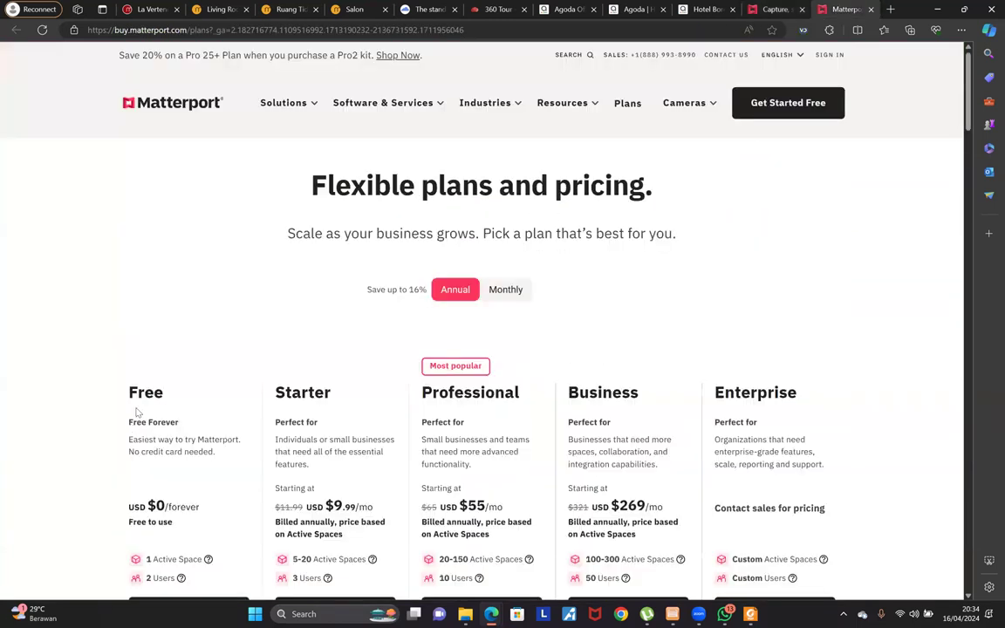
scroll(144, 303, down, 2)
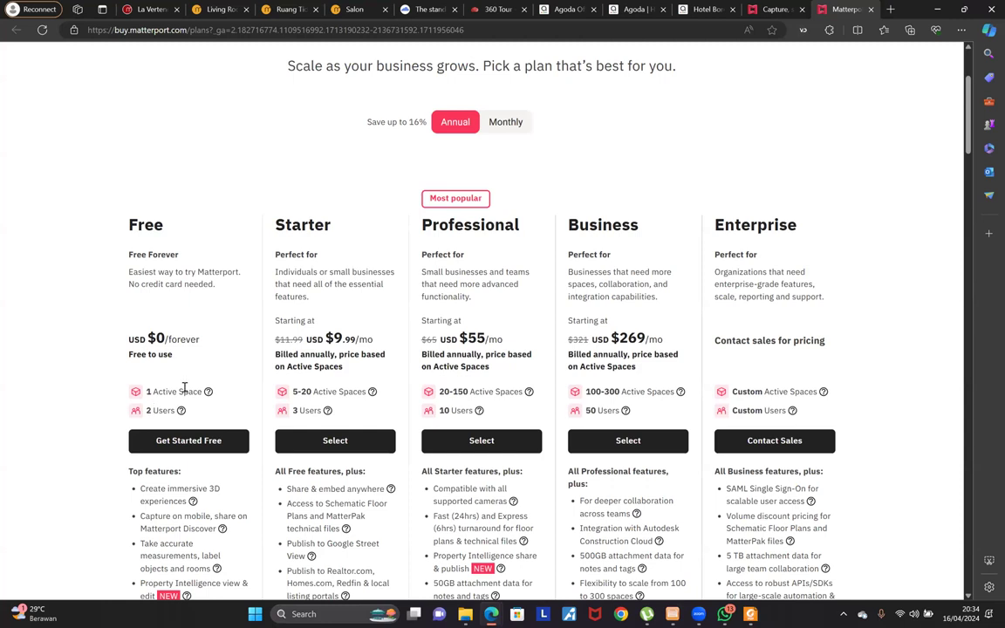
scroll(164, 247, down, 2)
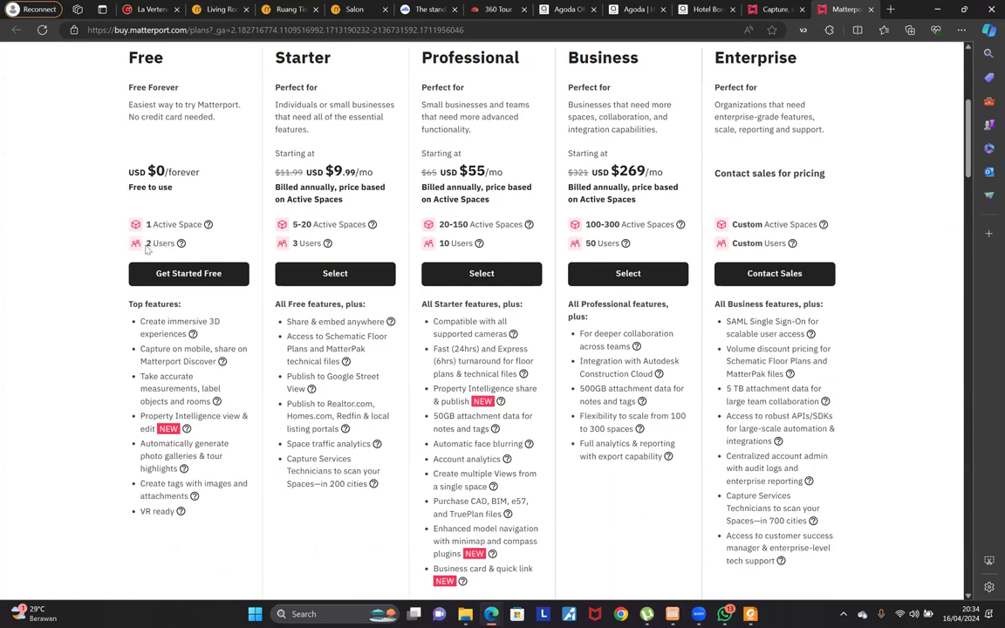
double_click(149, 244)
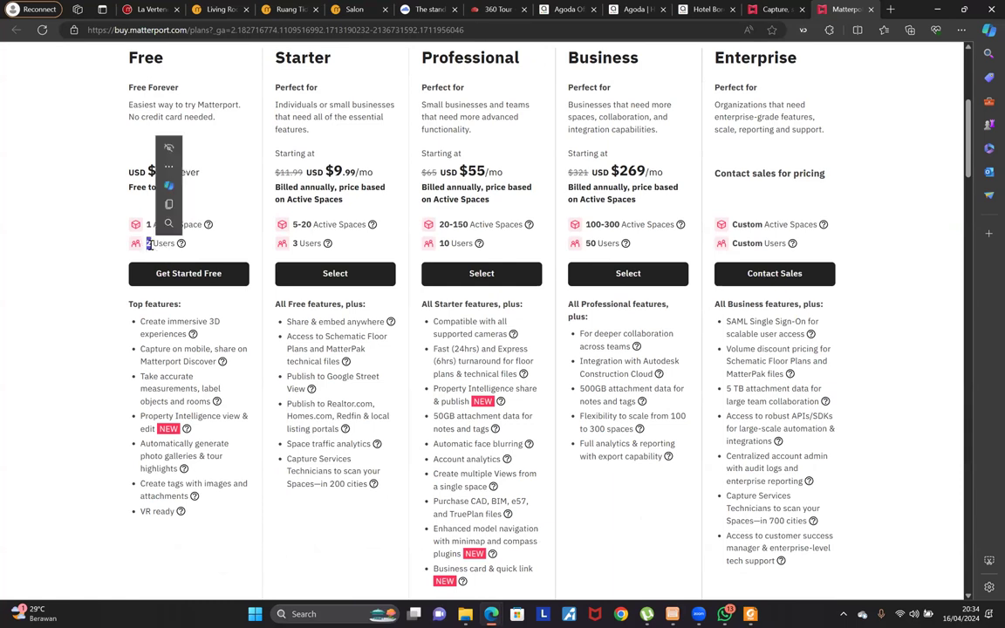
click(156, 245)
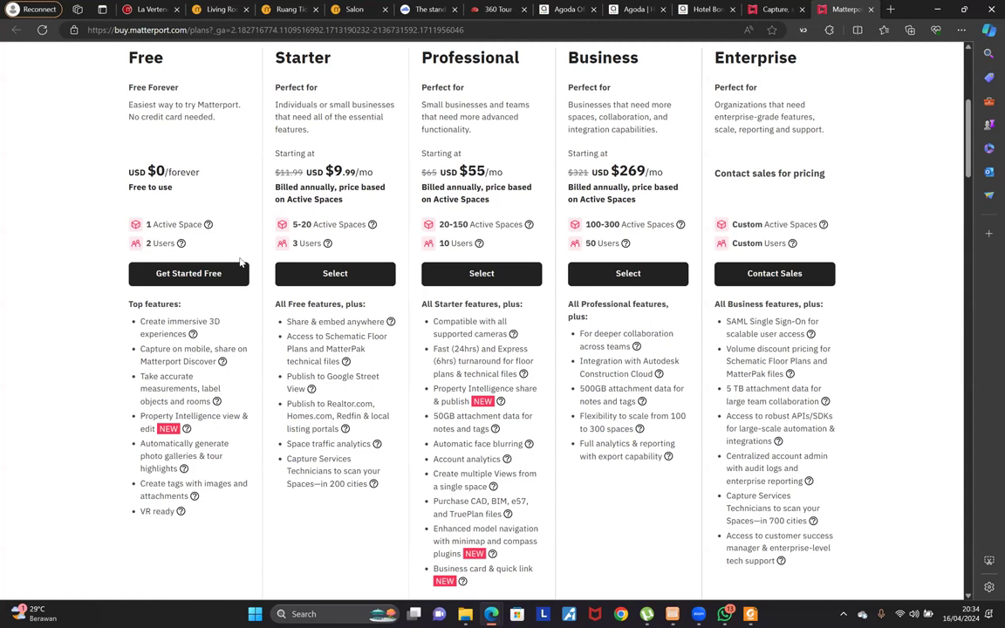
Highlight the Starter plan's 5-20 Active Spaces, then return to the Matterport homepage tab
scroll(262, 245, up, 1)
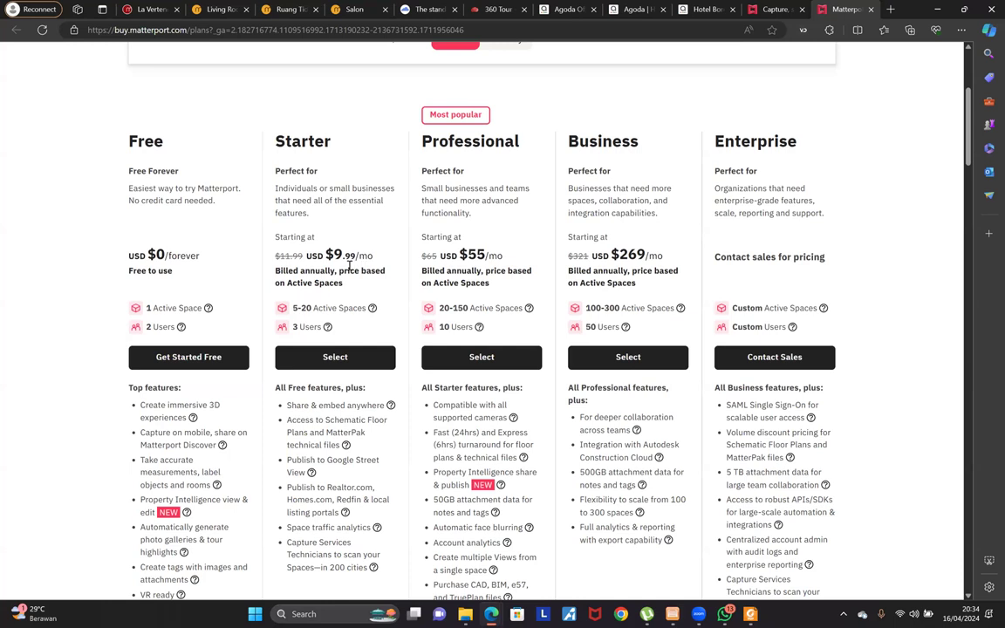
drag(293, 310, 371, 310)
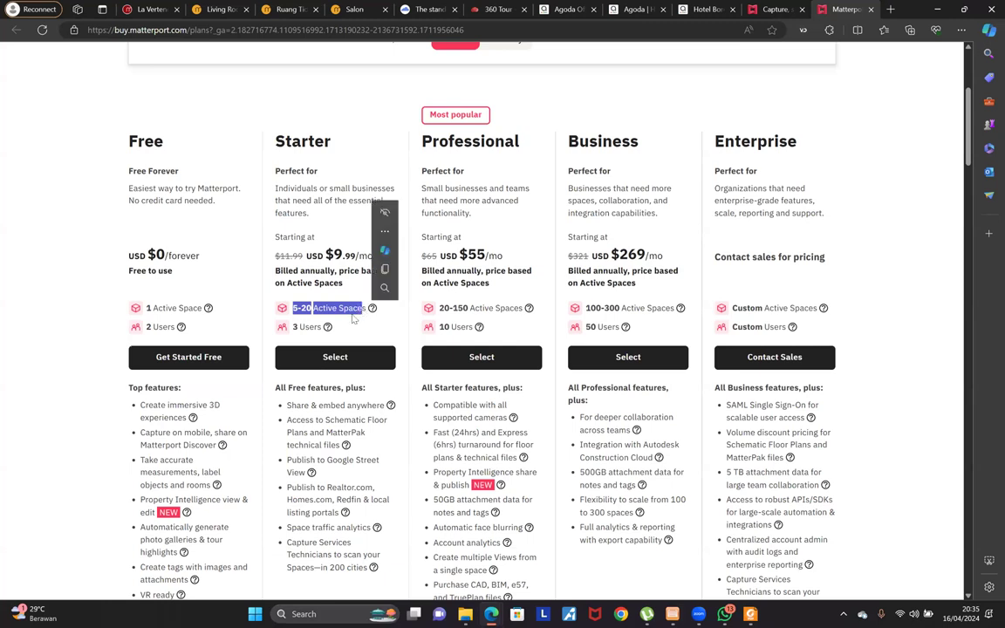
mouse_move(372, 311)
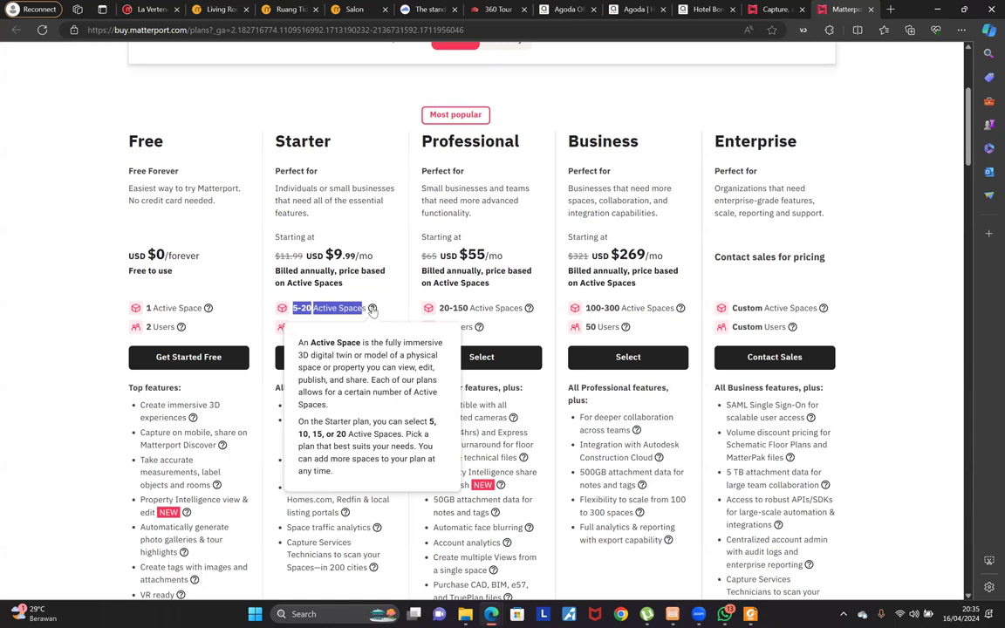
click(314, 307)
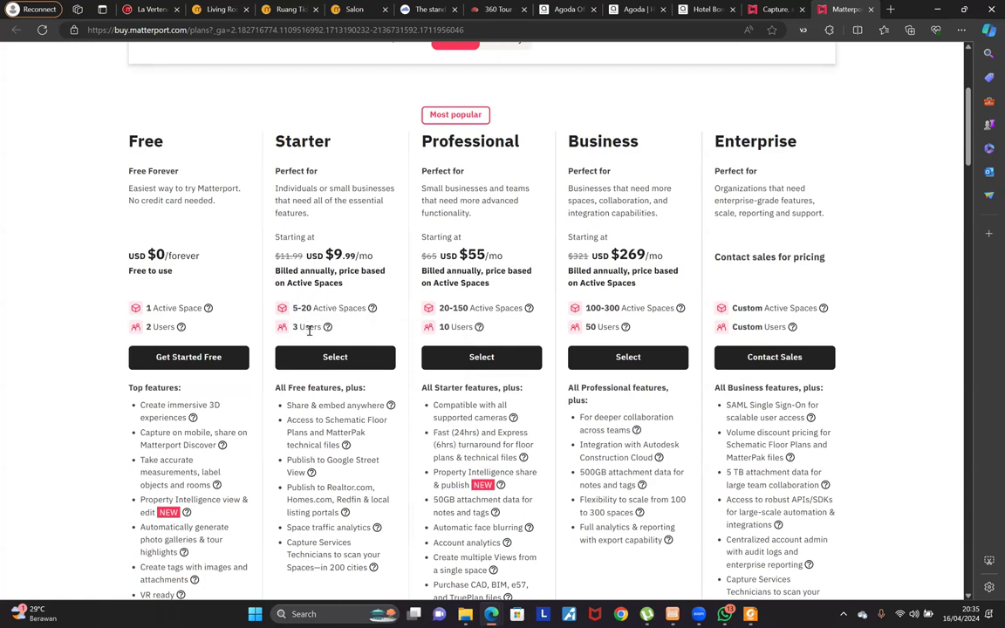
scroll(308, 330, down, 3)
scroll(308, 330, up, 1)
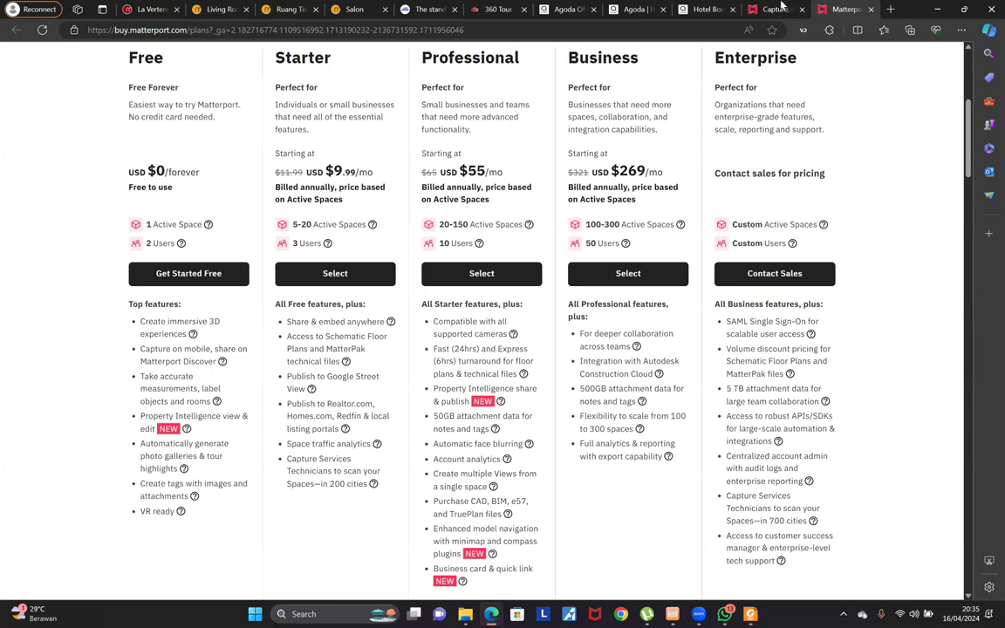
key(ctrl+shift+Tab)
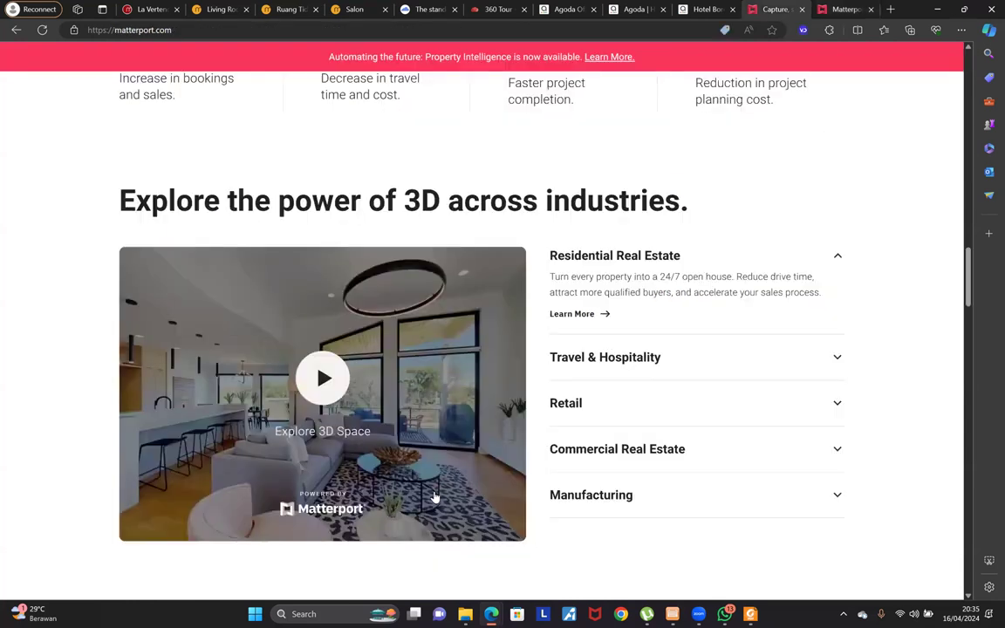
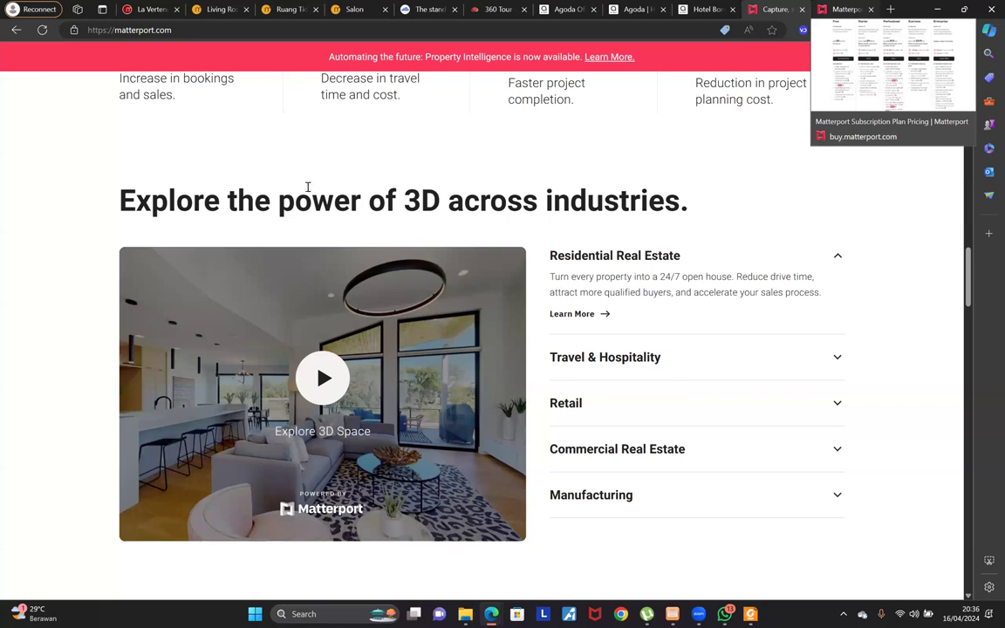
Switch to the Matterport pricing tab and highlight the 'Capture on mobile' bullet text
key(ctrl+Tab)
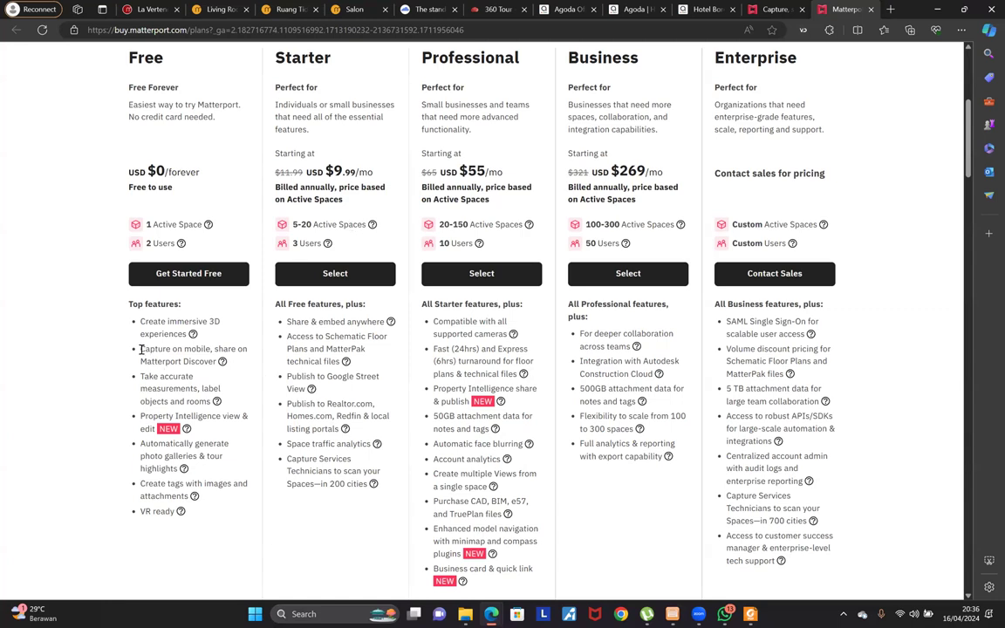
scroll(216, 285, up, 1)
scroll(216, 284, down, 1)
drag(140, 349, 211, 349)
Return to the 'Capture' tab and play the residential demo tour in 'Explore 3D Space'
click(773, 9)
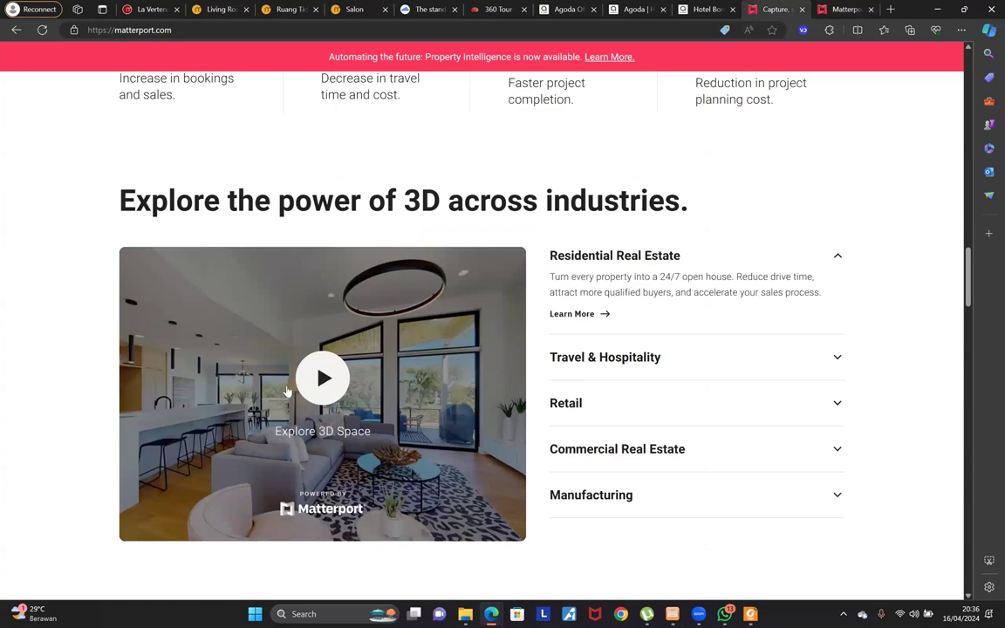
click(325, 381)
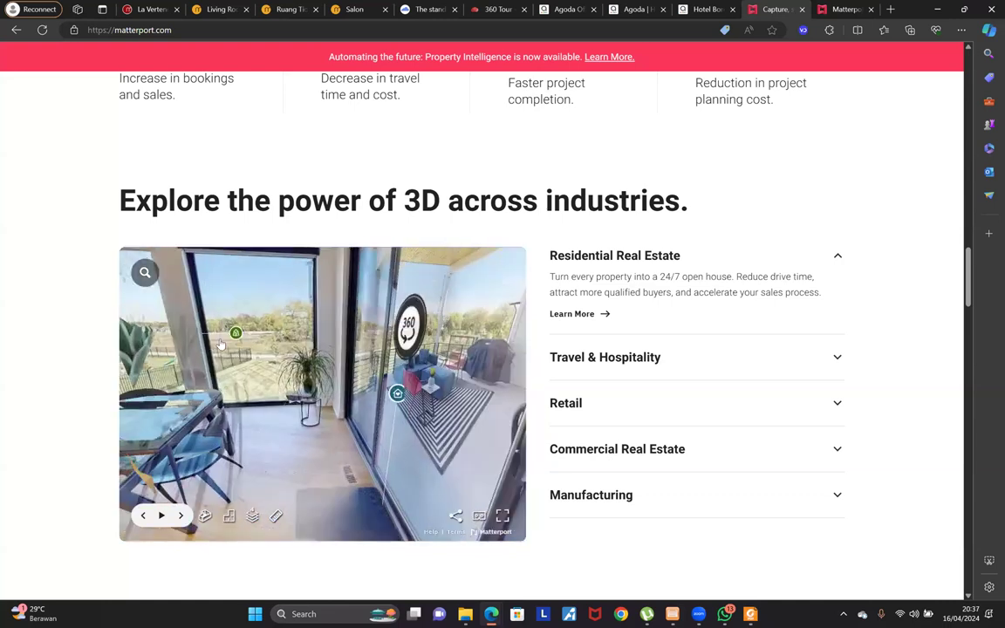
mouse_move(221, 337)
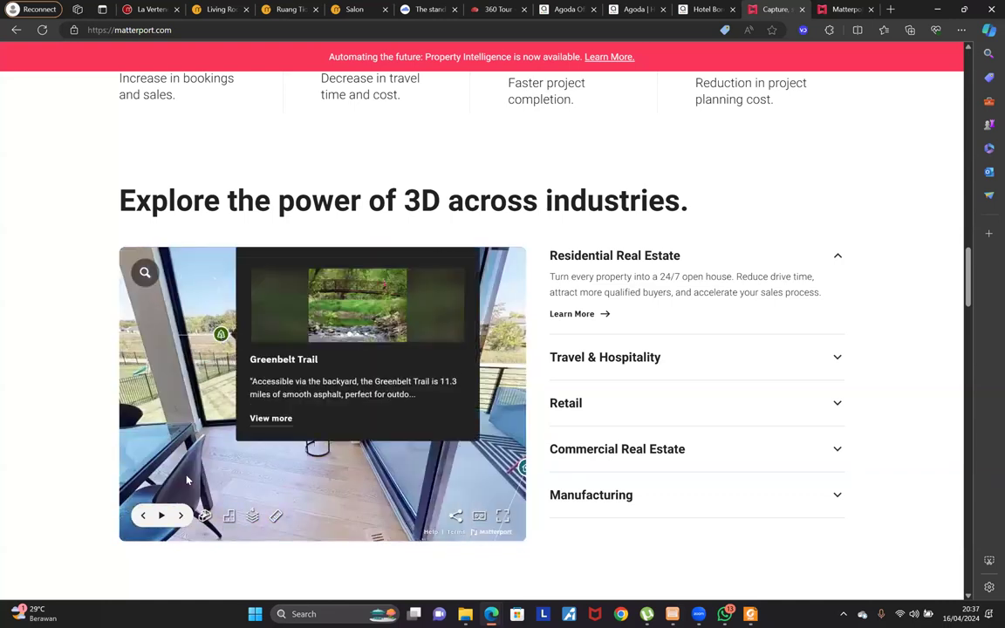
mouse_move(350, 387)
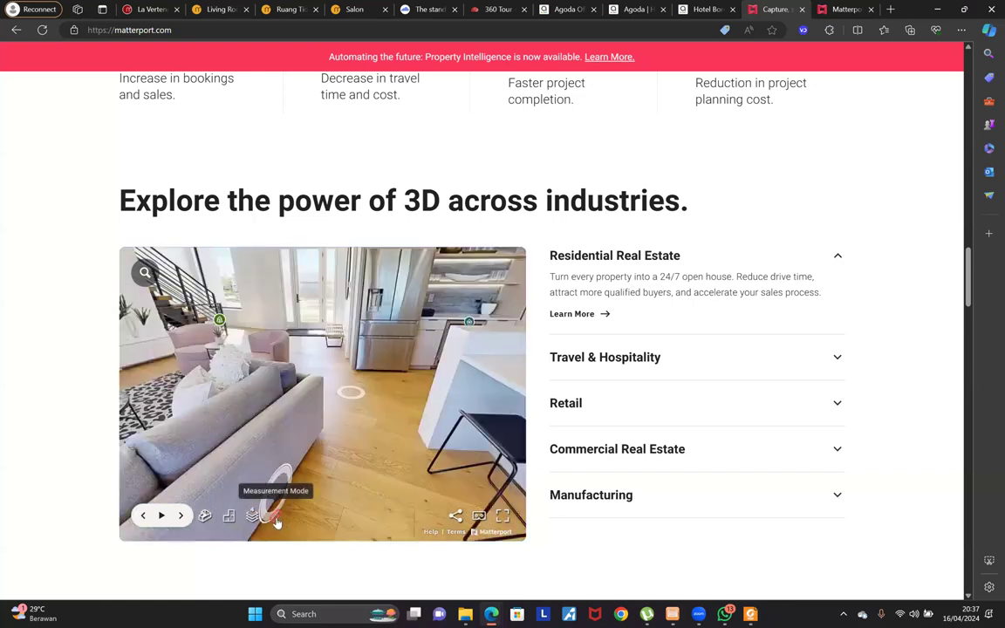
In fullscreen, walk toward the hallway door and measure floor-to-ceiling height
click(503, 520)
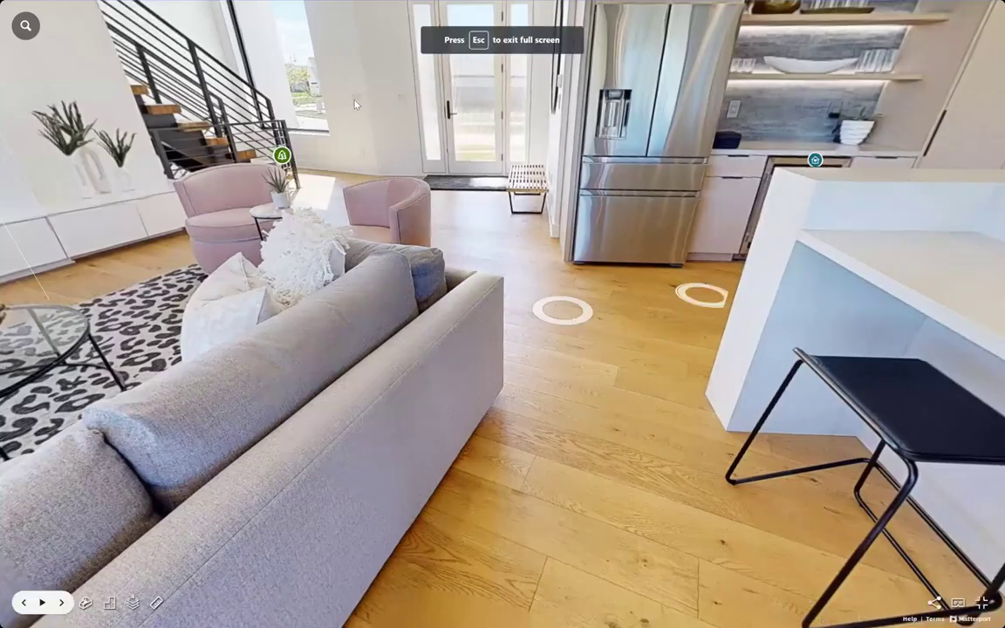
drag(337, 322, 302, 343)
click(157, 603)
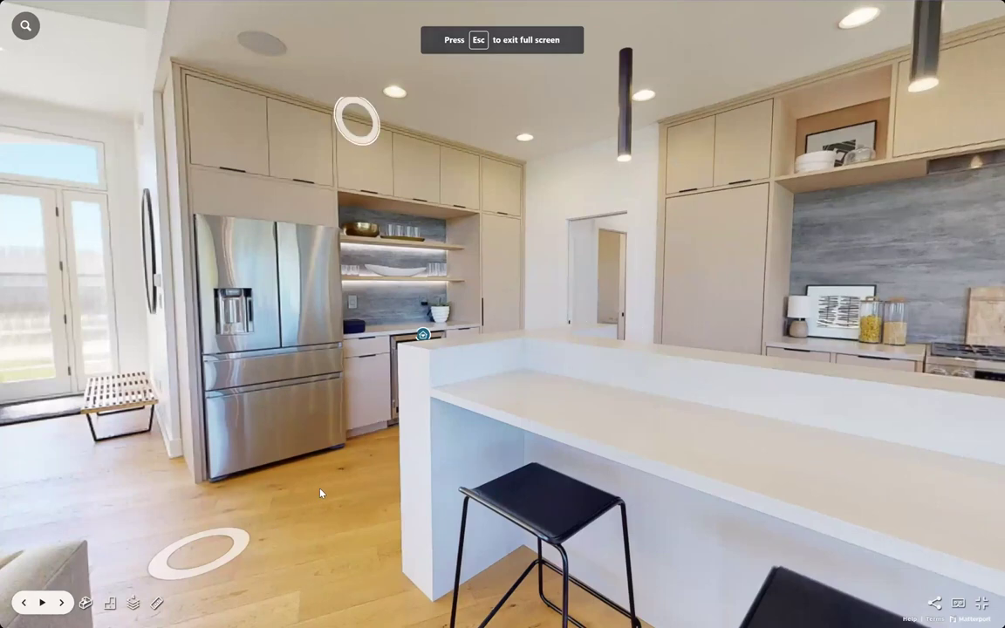
click(322, 324)
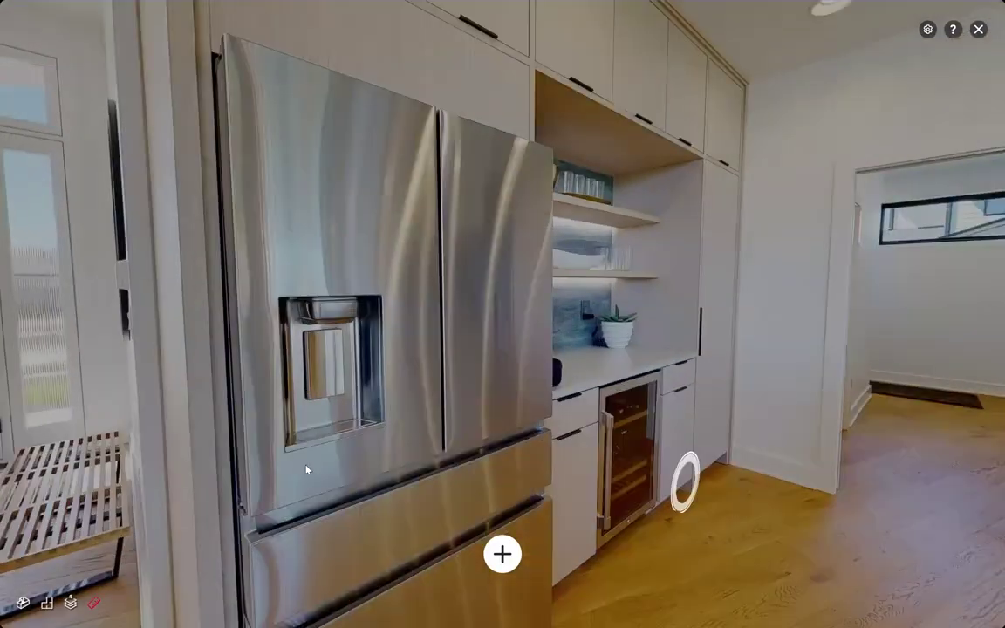
click(274, 418)
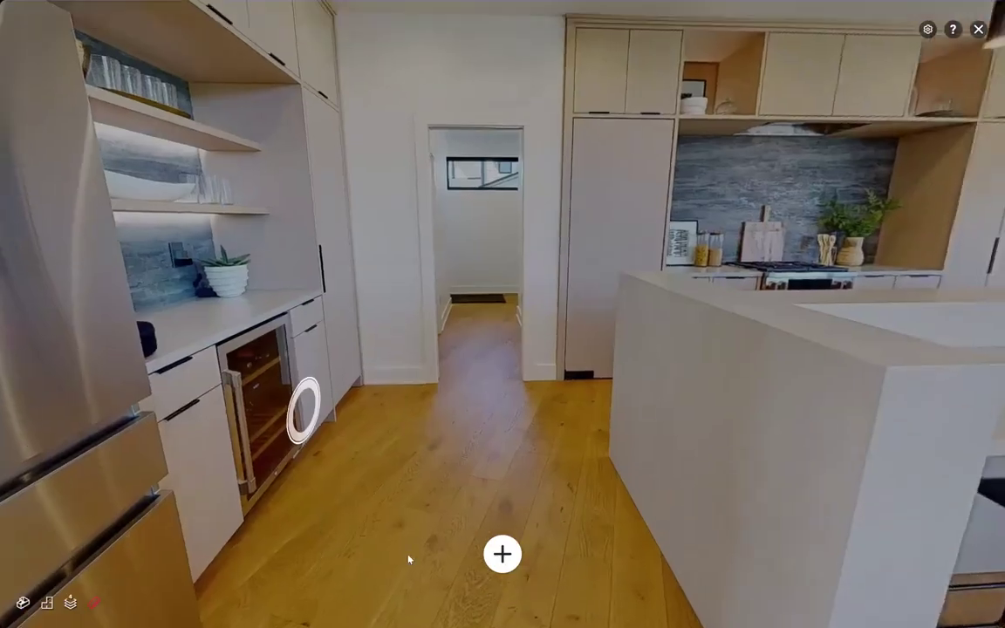
click(501, 556)
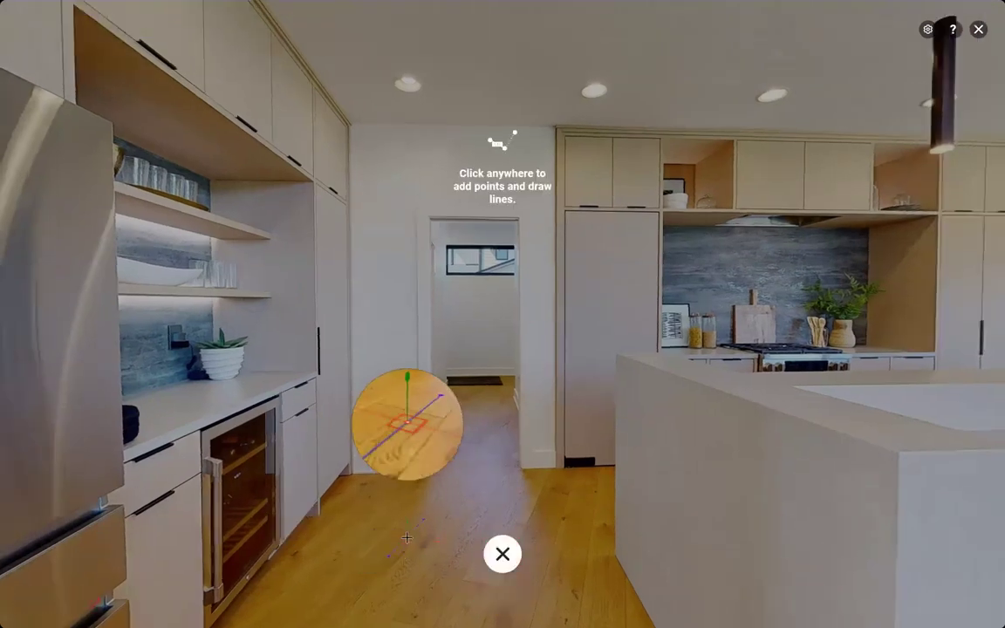
click(407, 536)
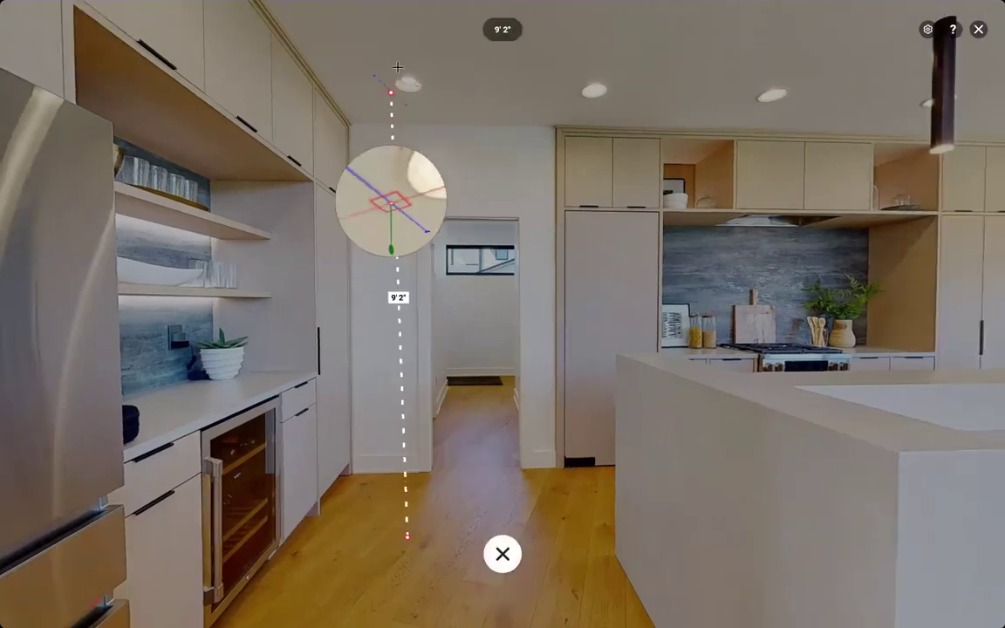
click(458, 182)
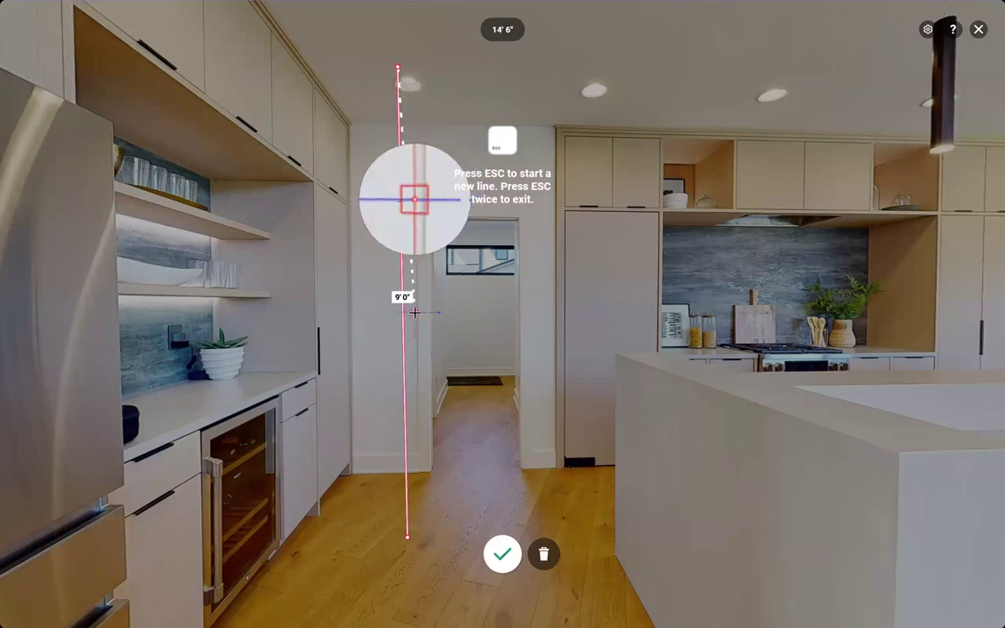
Discard that measurement and switch the measurement units to metric
key(Escape)
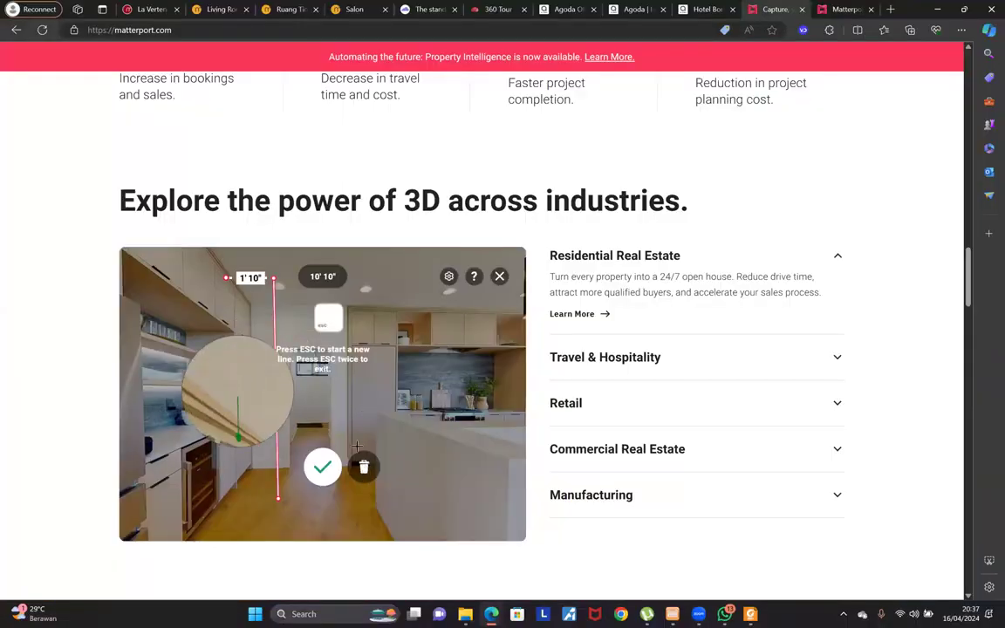
click(372, 473)
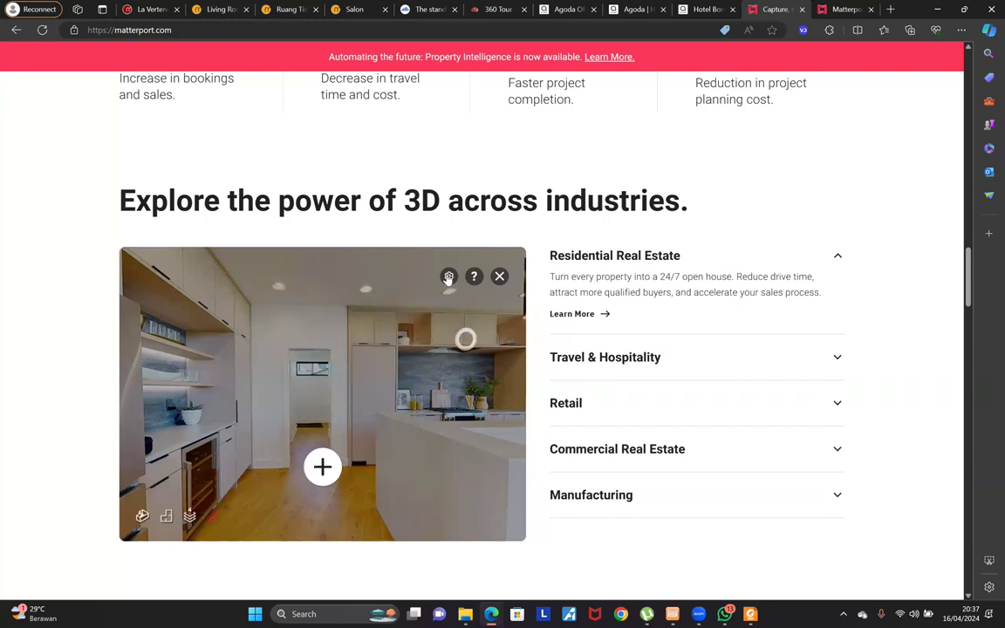
click(448, 277)
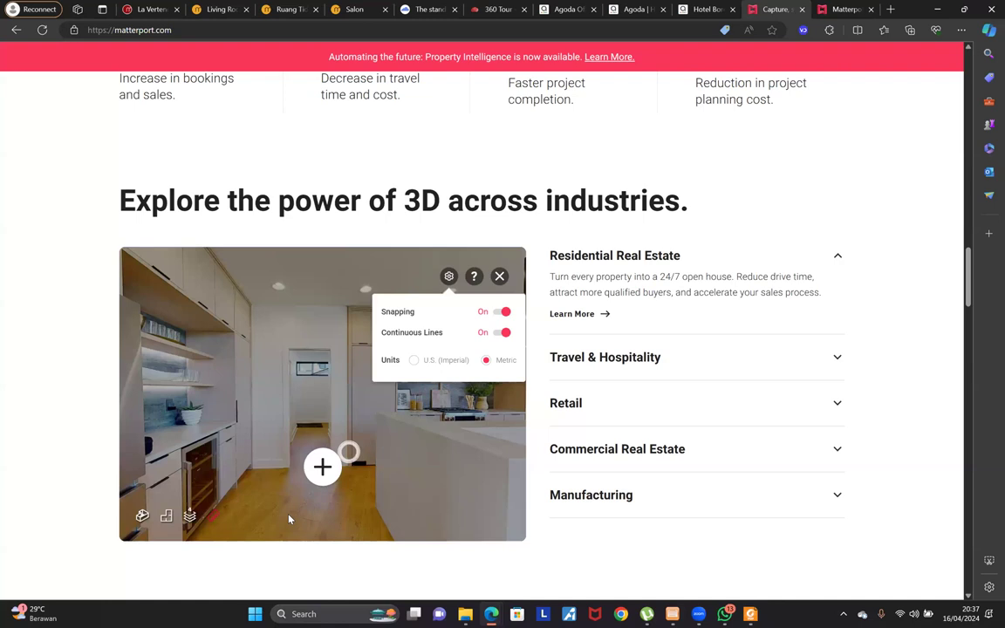
click(317, 475)
click(325, 478)
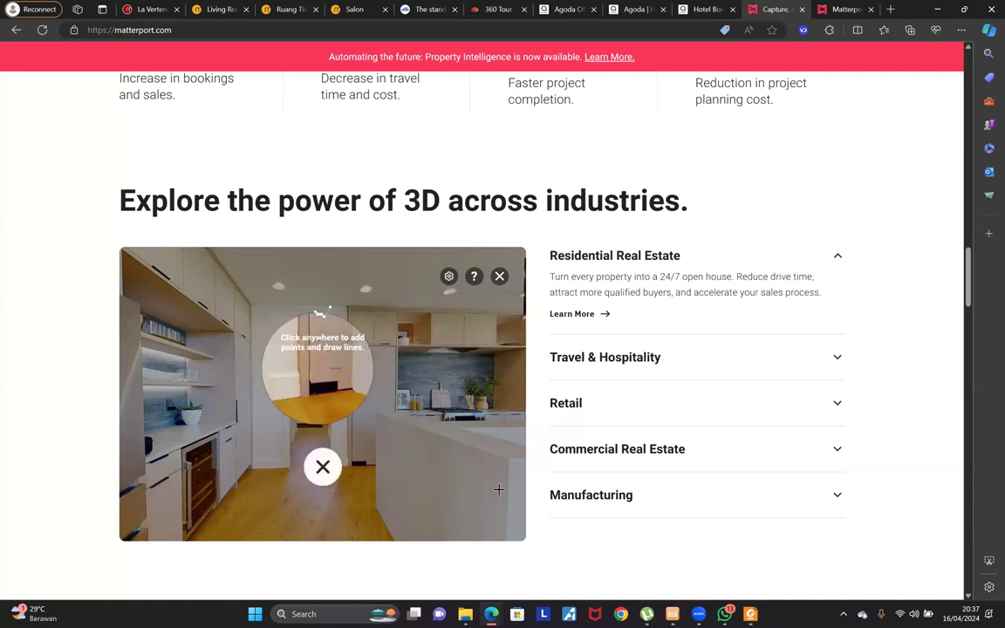
click(214, 516)
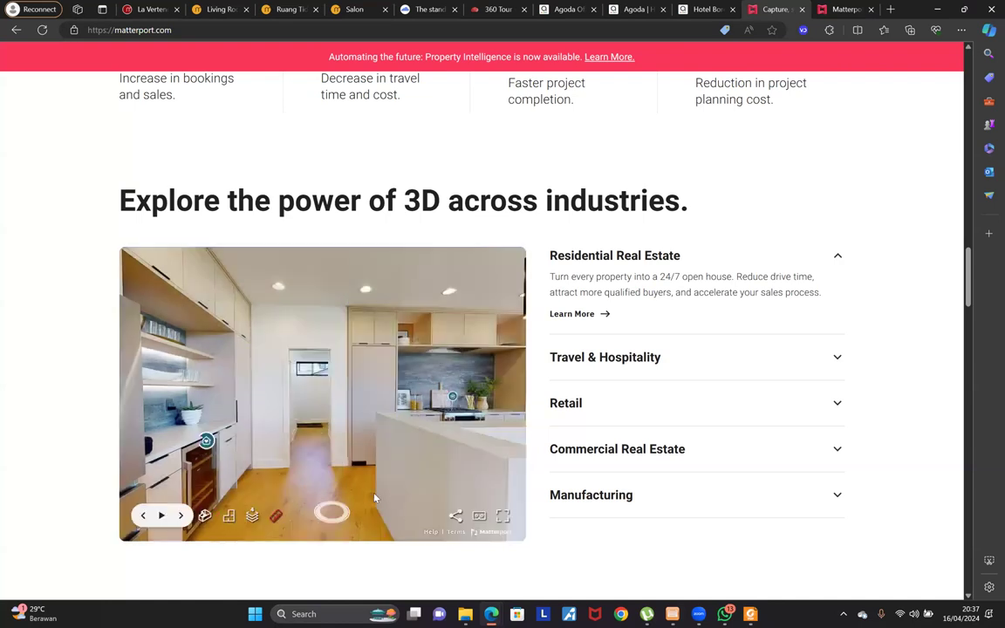
Back in fullscreen, measure the 2.85 m floor-to-ceiling height near the kitchen
click(504, 518)
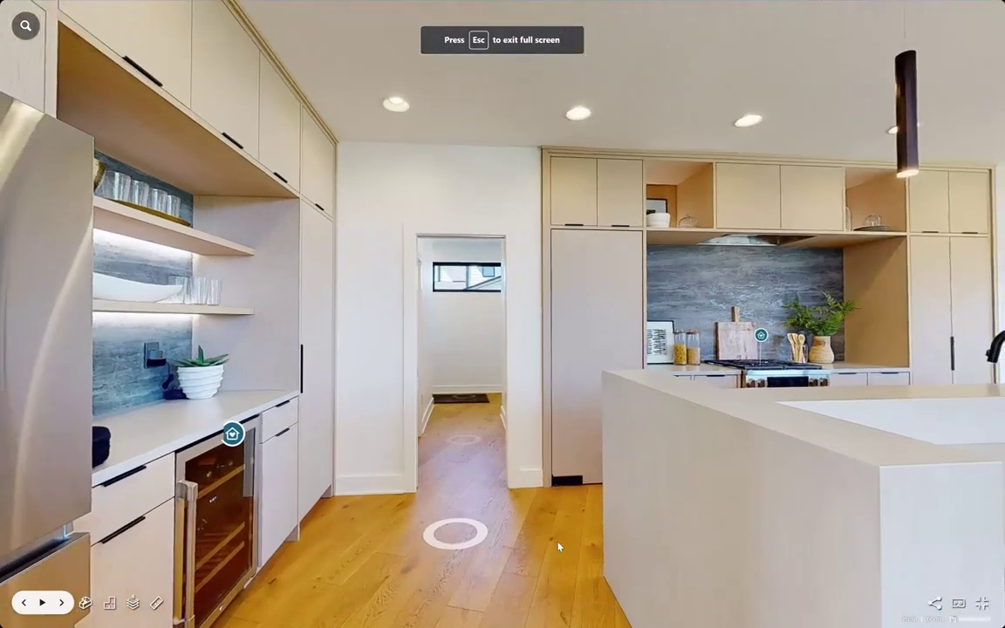
click(156, 603)
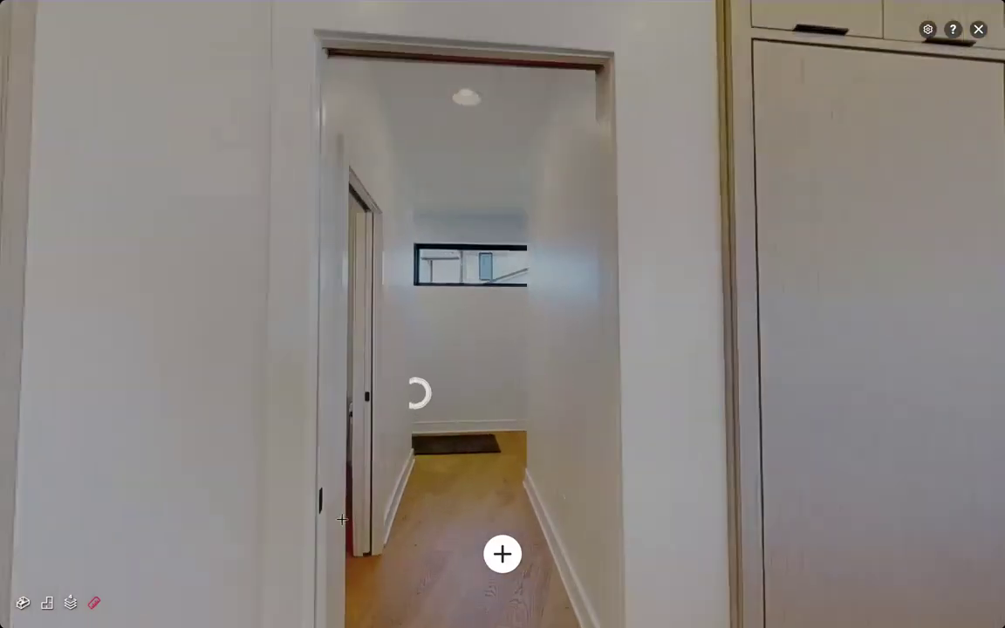
key(Right)
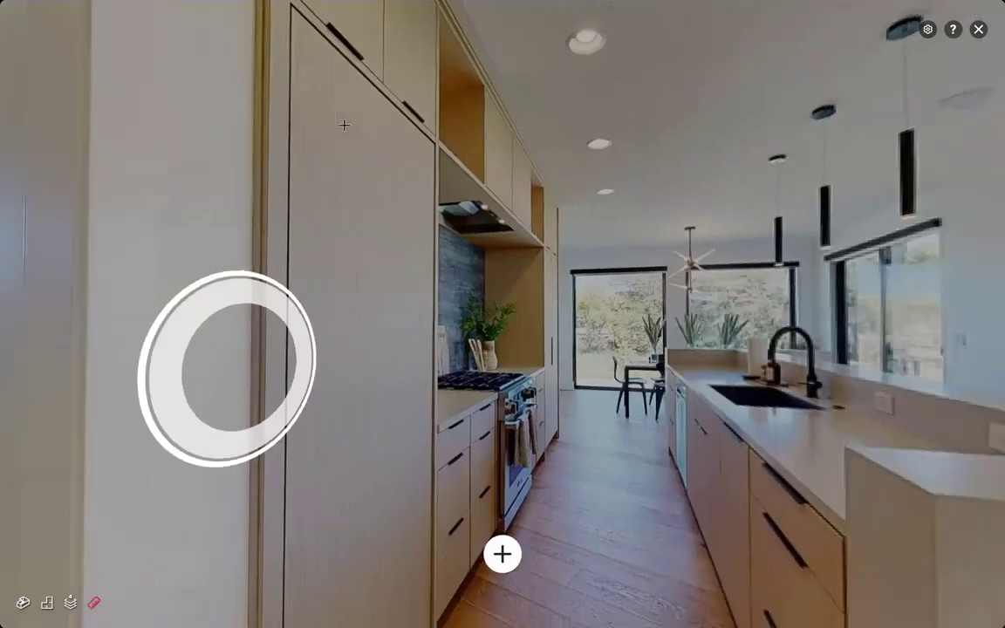
click(503, 554)
click(345, 527)
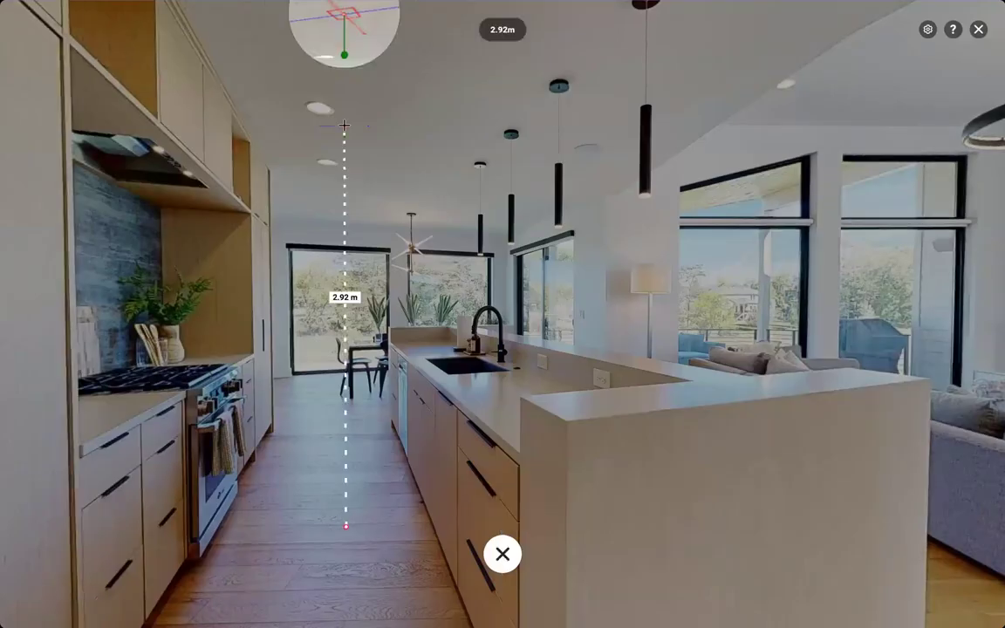
click(346, 113)
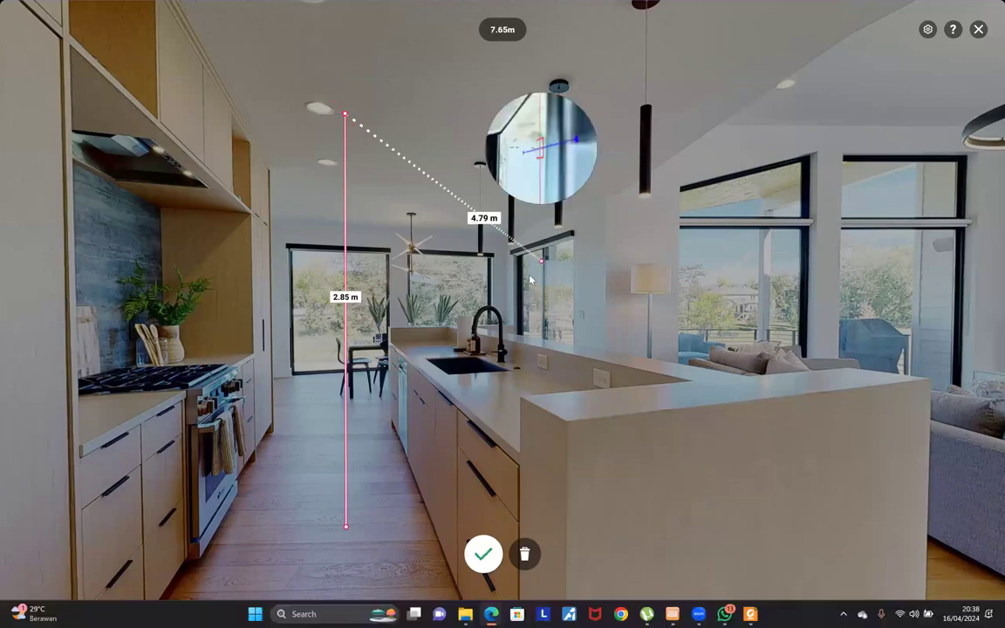
Discard the metric measurement and move the tour past the kitchen island
key(Escape)
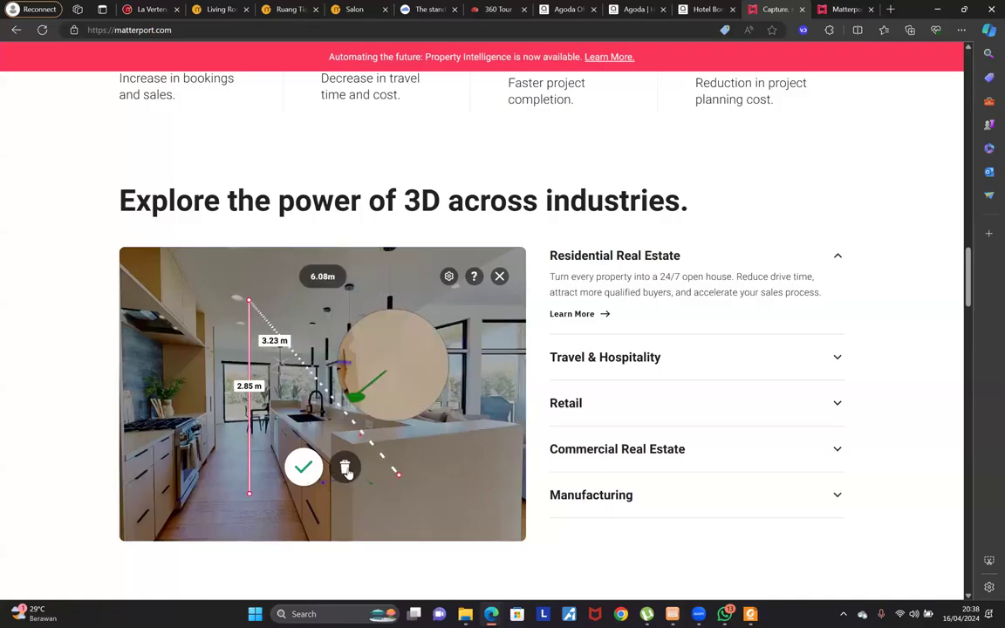
click(343, 468)
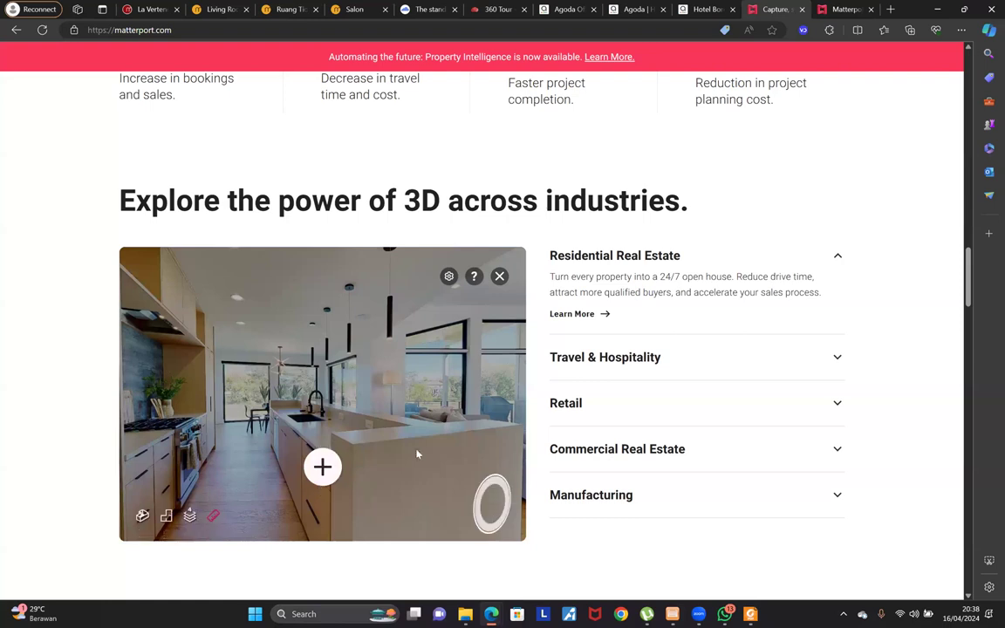
click(370, 420)
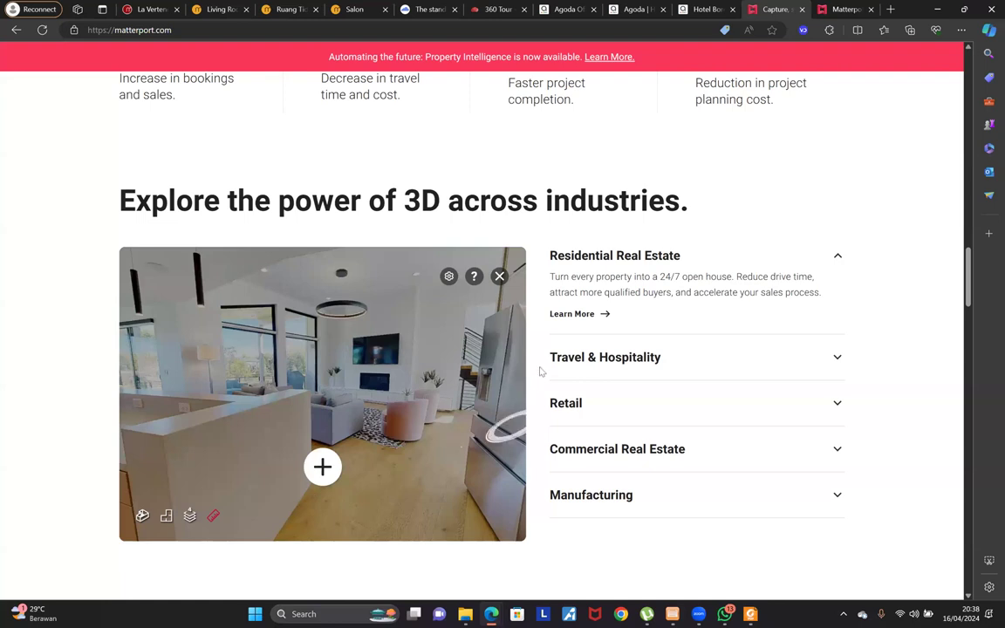
Scroll the homepage back up to the 'Transform your business with digital twins' hero
scroll(540, 371, up, 5)
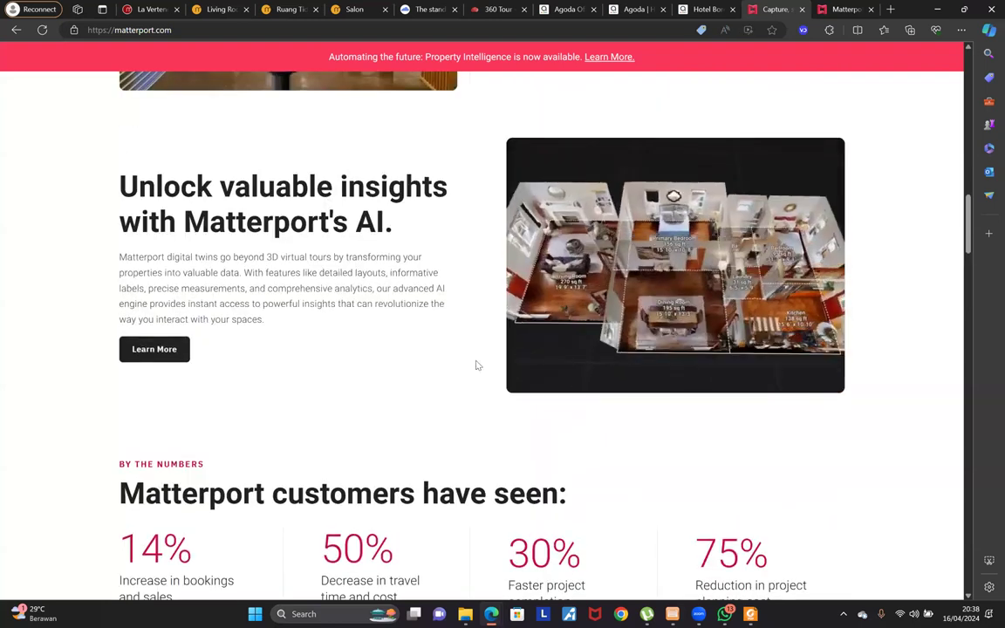
scroll(476, 365, up, 6)
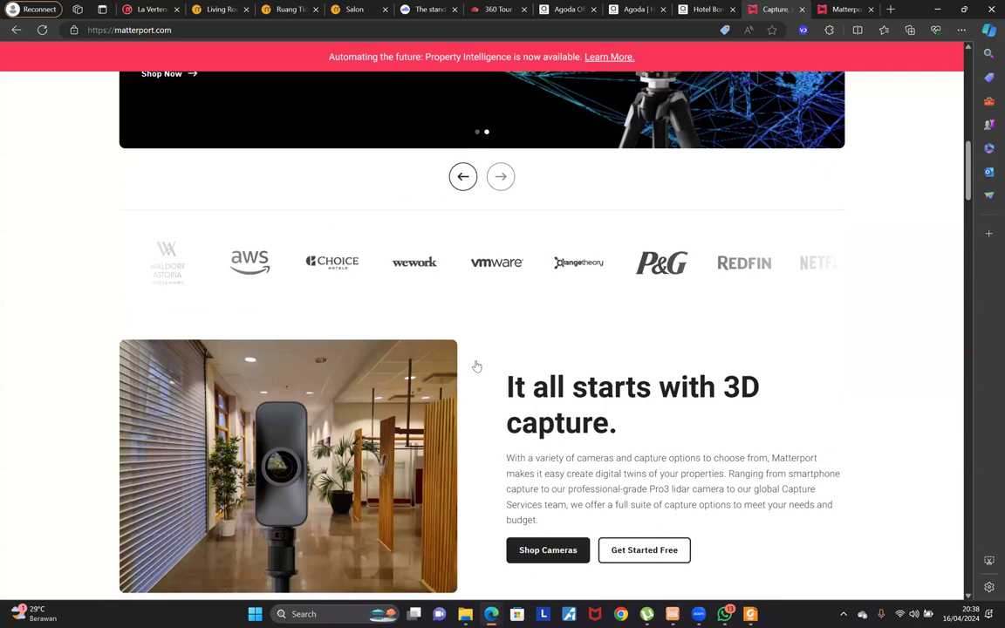
scroll(477, 366, up, 8)
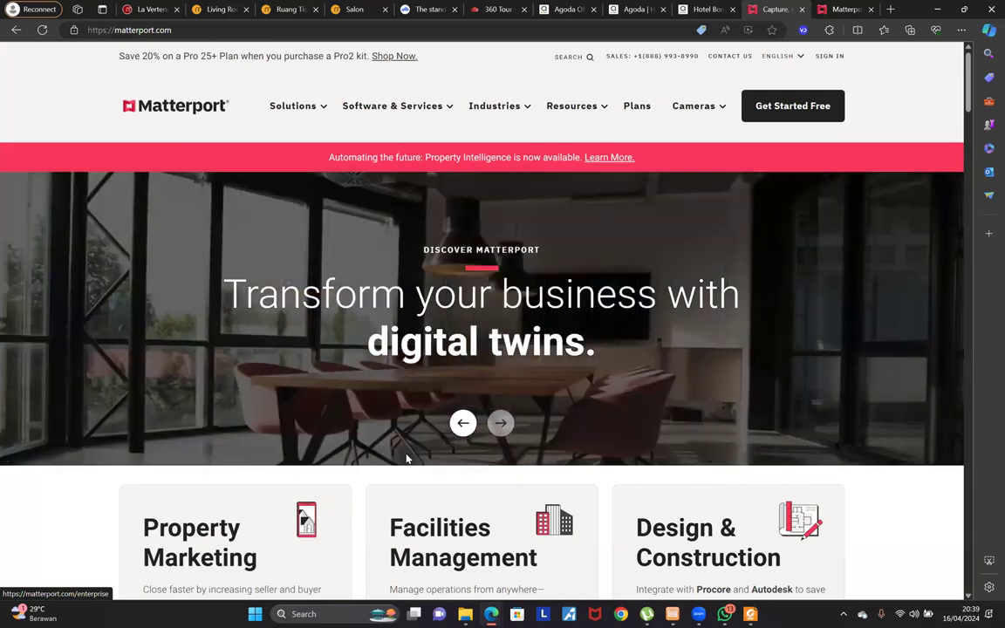
scroll(614, 122, down, 5)
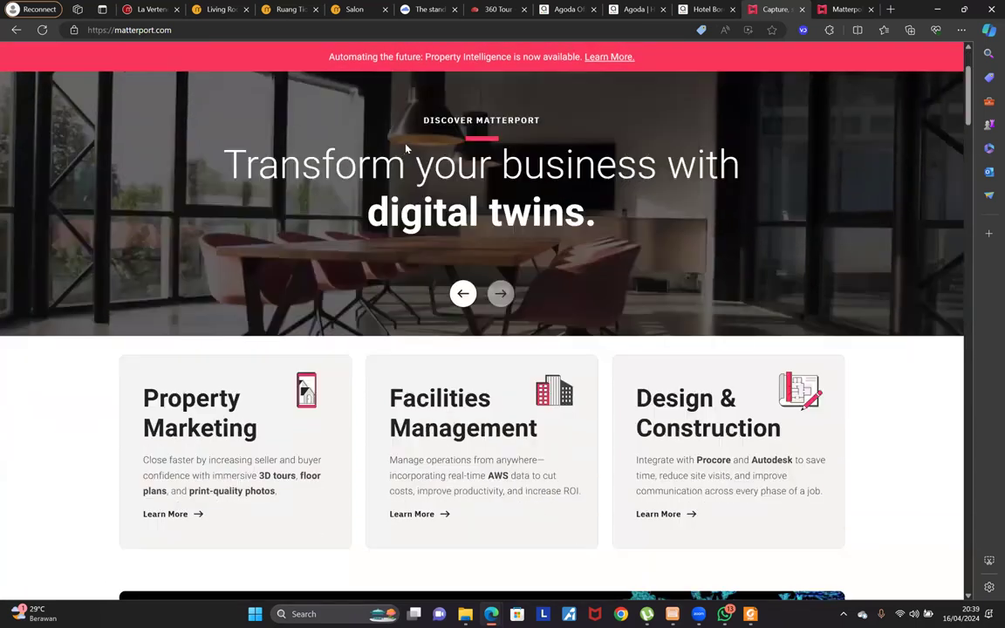
scroll(618, 117, down, 4)
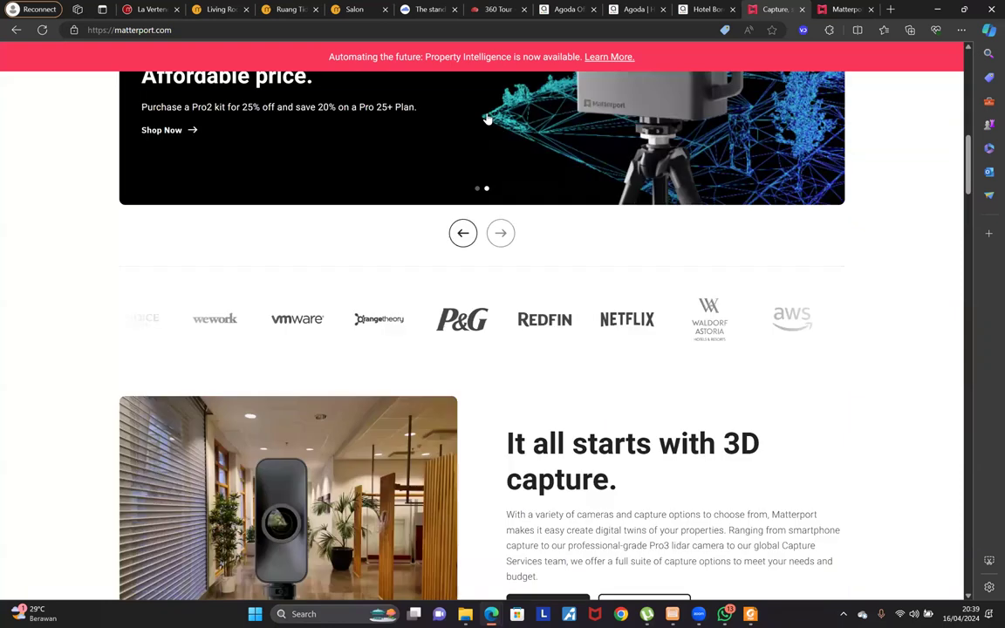
scroll(432, 118, up, 1)
scroll(405, 163, up, 8)
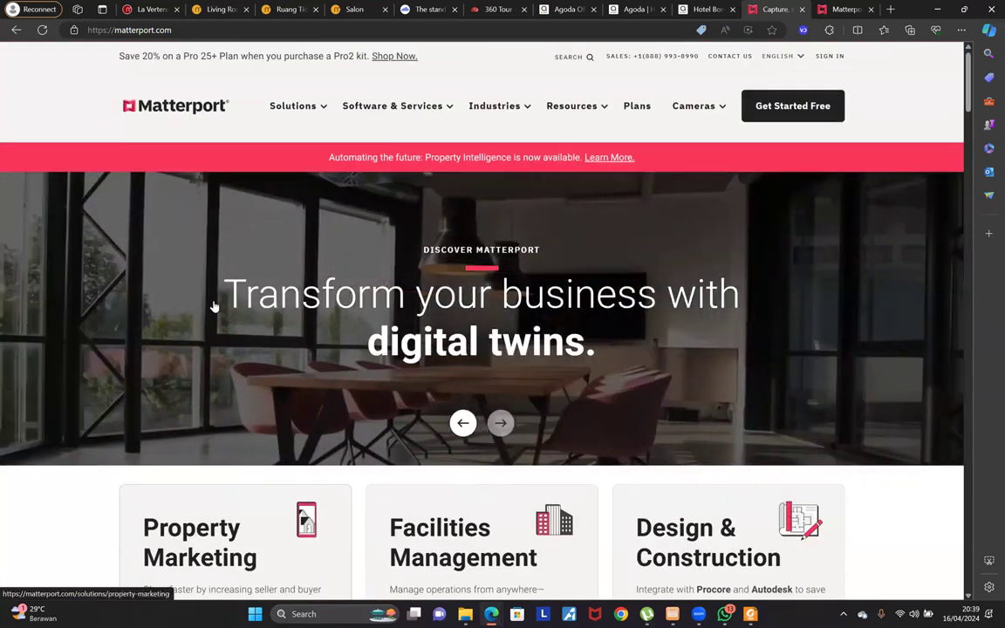
scroll(213, 307, down, 3)
Open Property Marketing's Learn More page and fullscreen its 'Lead the market with Matterport' tour
click(178, 393)
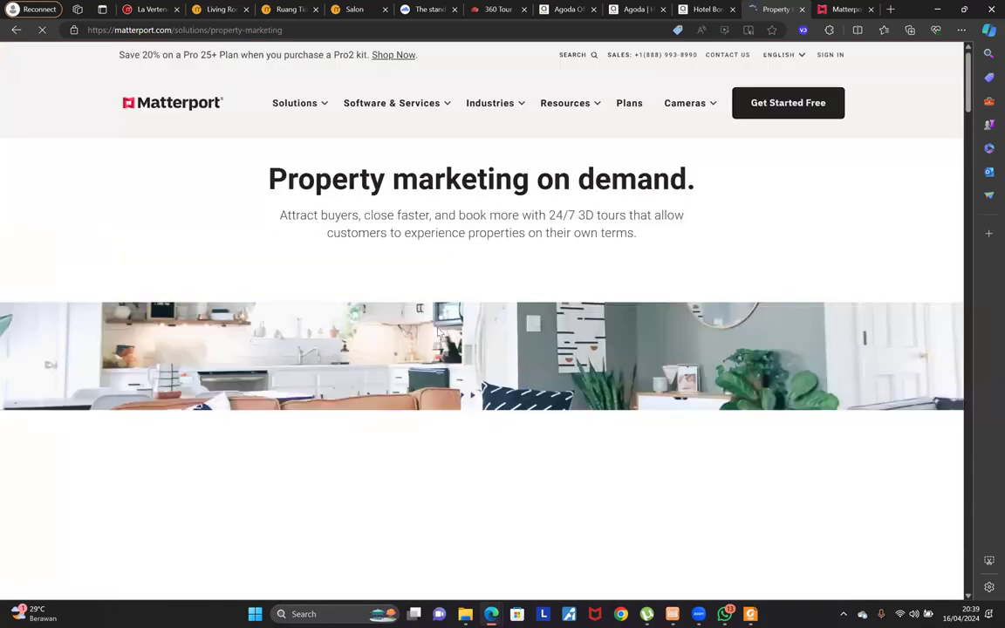
scroll(441, 332, down, 5)
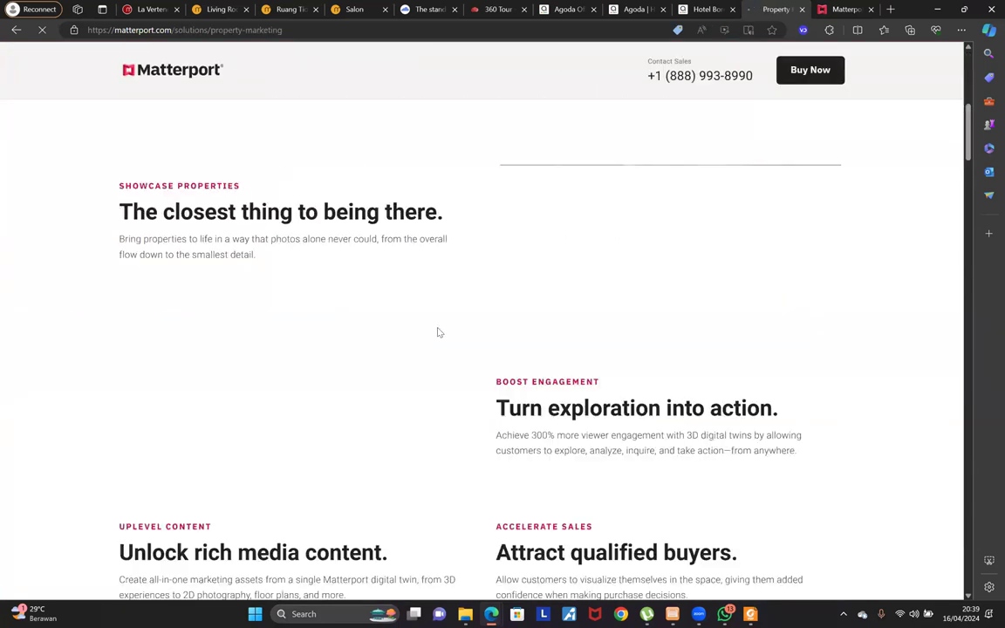
scroll(439, 332, down, 7)
scroll(459, 331, down, 6)
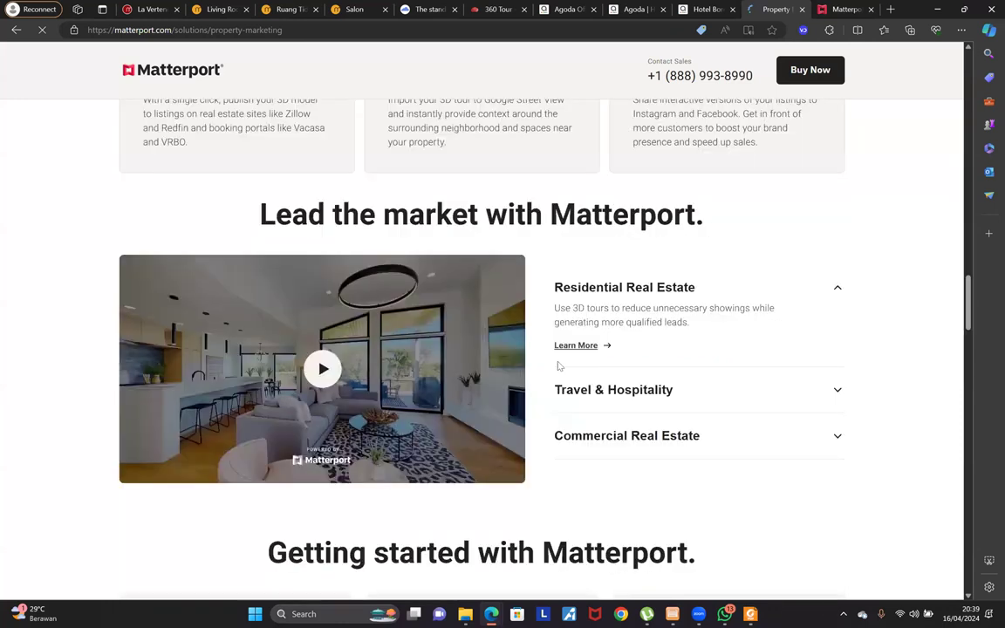
scroll(556, 364, down, 6)
scroll(375, 261, up, 5)
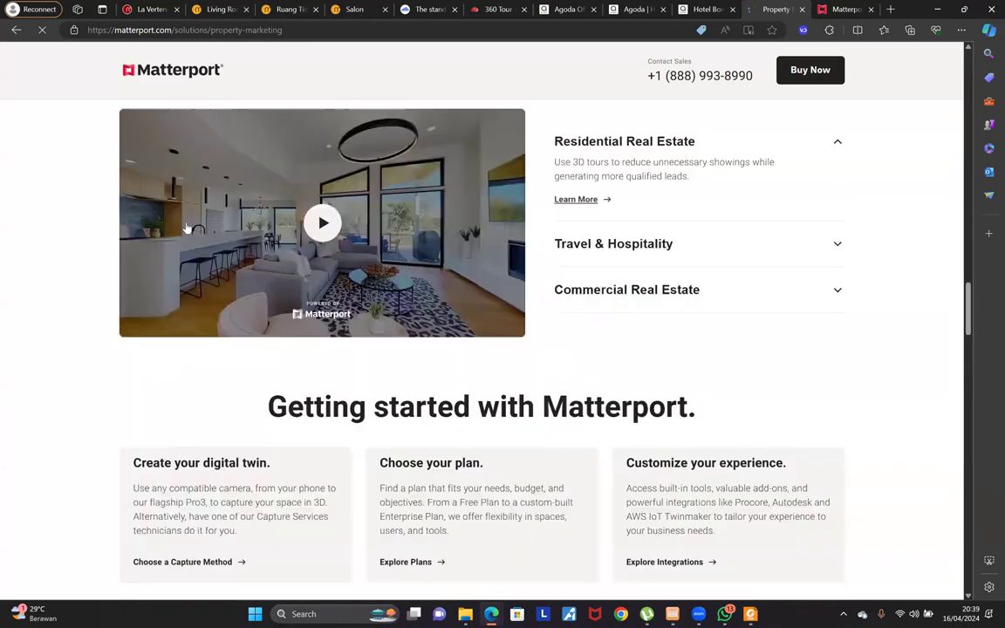
scroll(358, 288, up, 1)
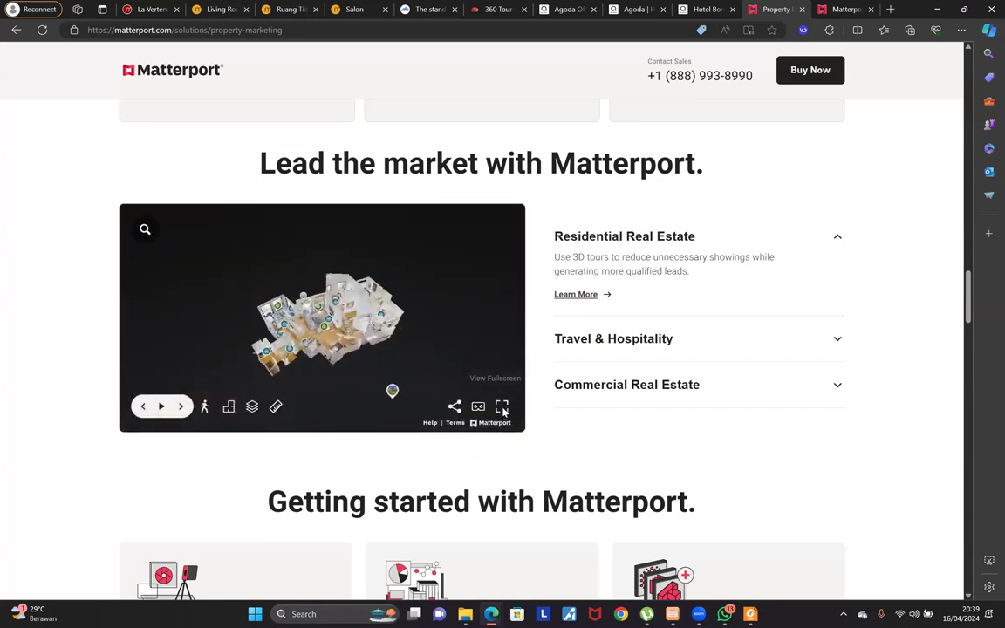
click(503, 409)
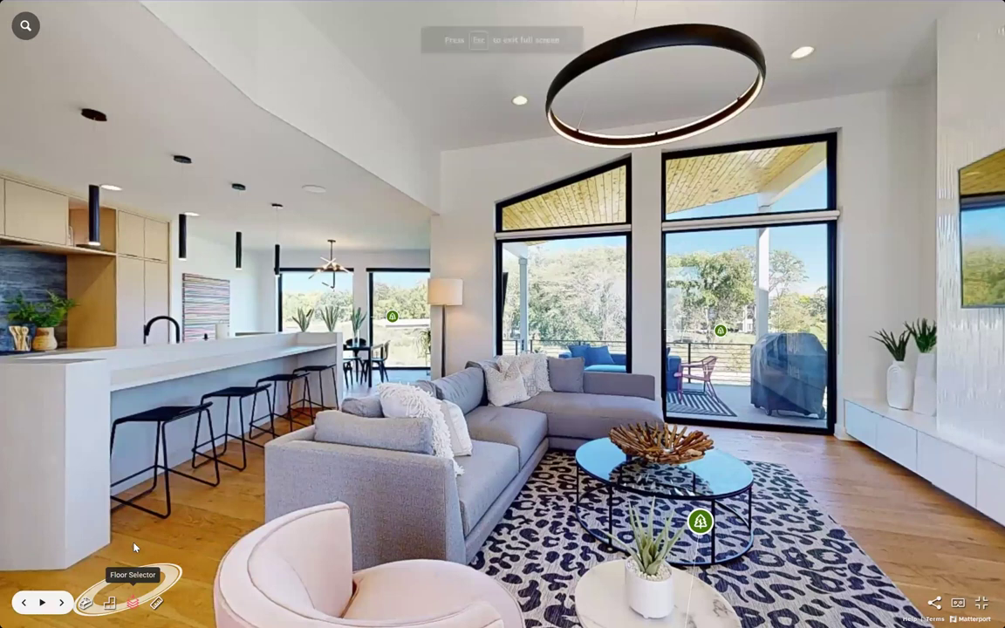
Switch the tour to another floor and look around the sofa, painting and staircase
click(133, 603)
click(120, 488)
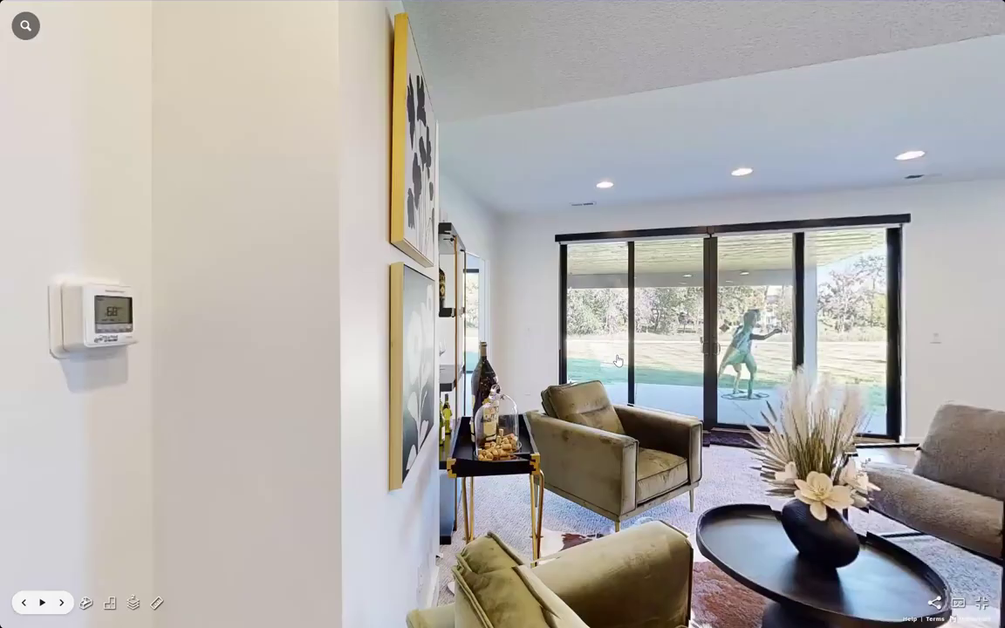
drag(560, 429, 422, 438)
drag(643, 398, 387, 352)
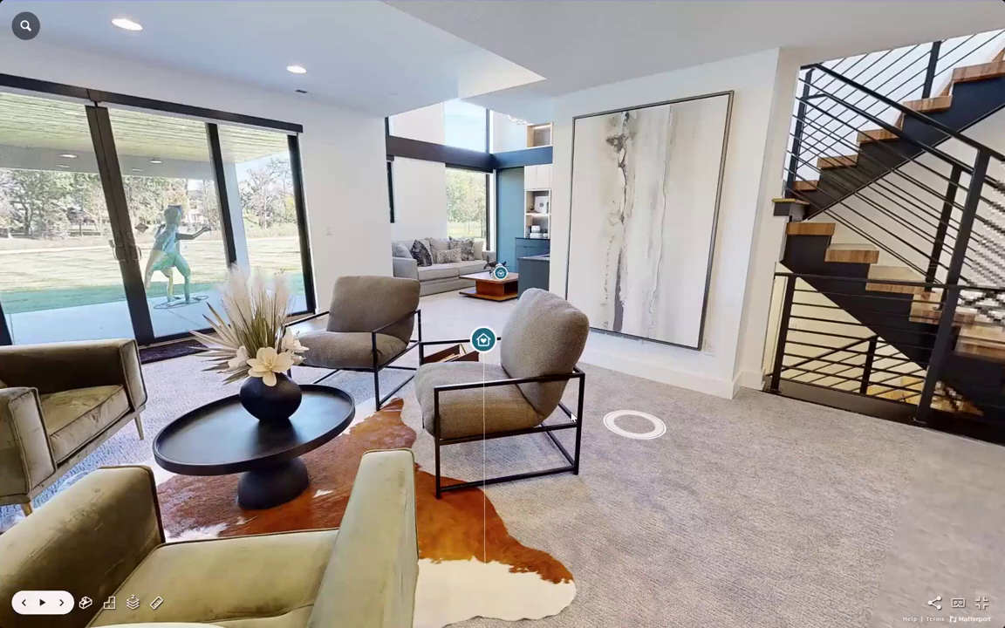
drag(486, 384, 409, 398)
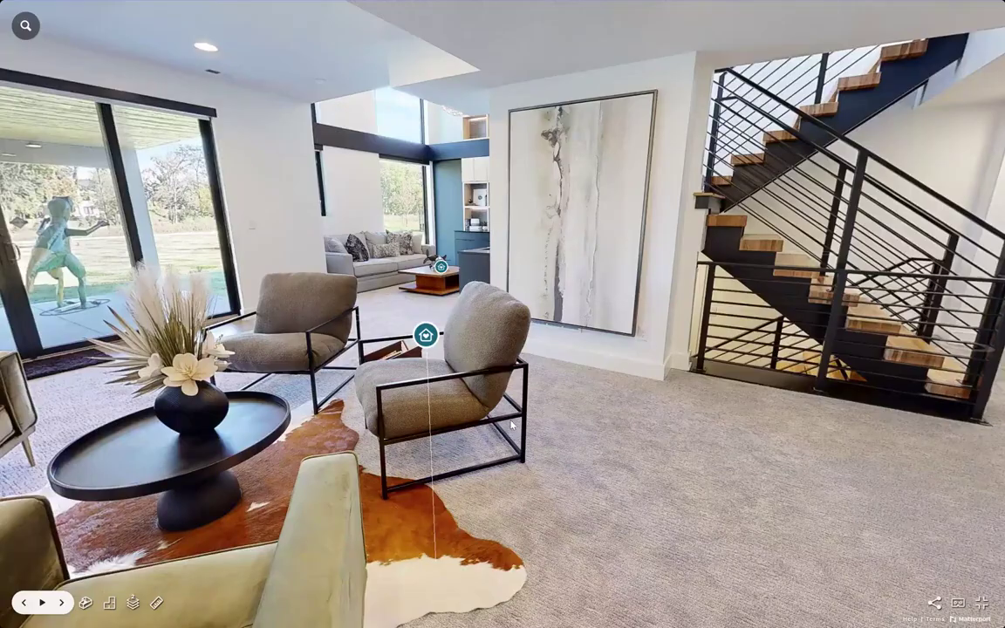
Browse the Media Room & Bar tag photos, then move toward the sliding glass doors
click(623, 387)
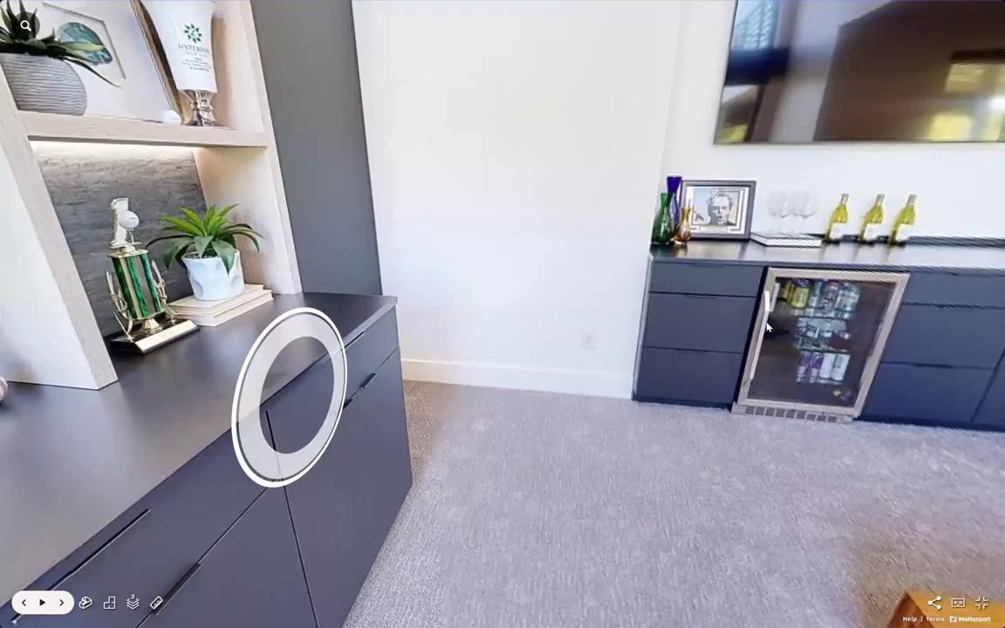
drag(956, 394, 773, 321)
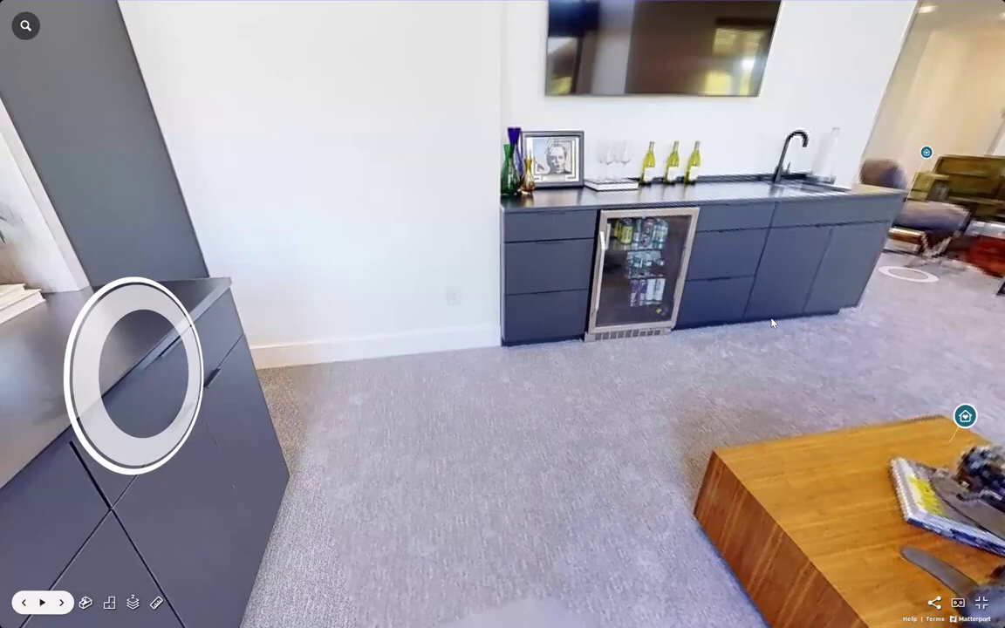
drag(541, 328, 394, 291)
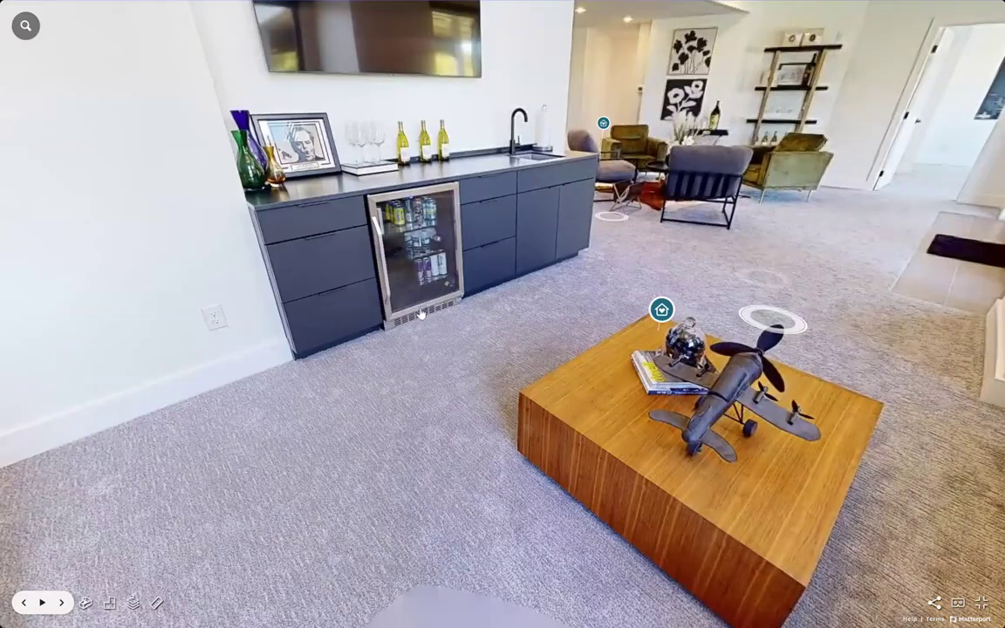
drag(774, 320, 423, 318)
mouse_move(424, 318)
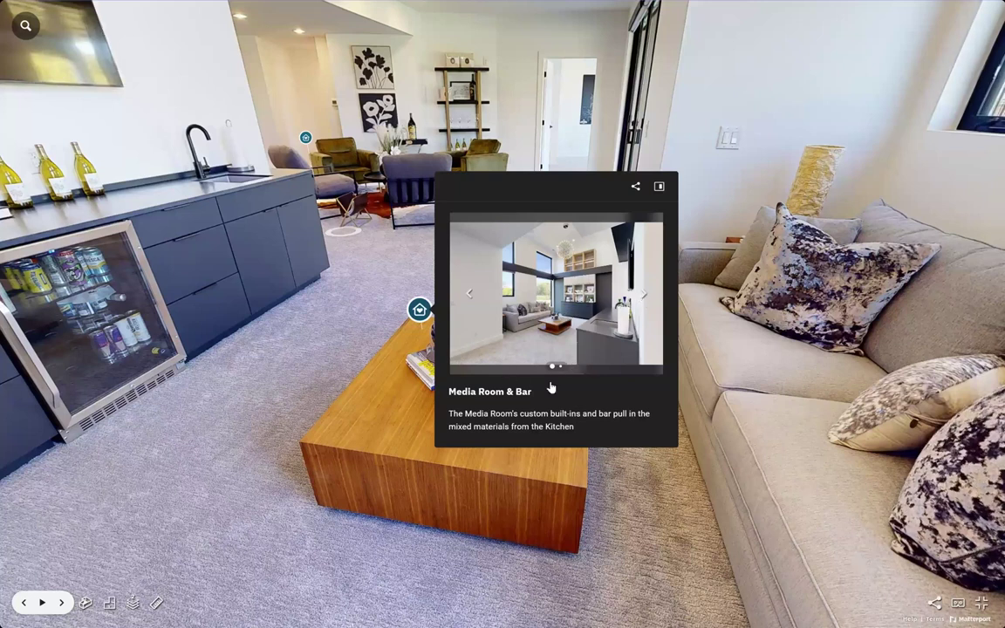
click(469, 295)
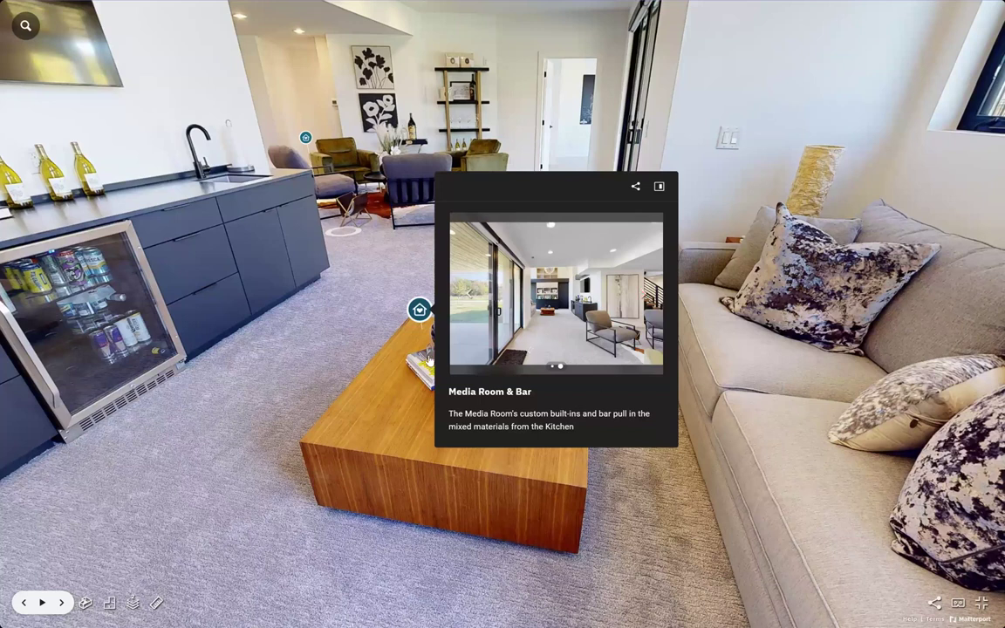
click(287, 473)
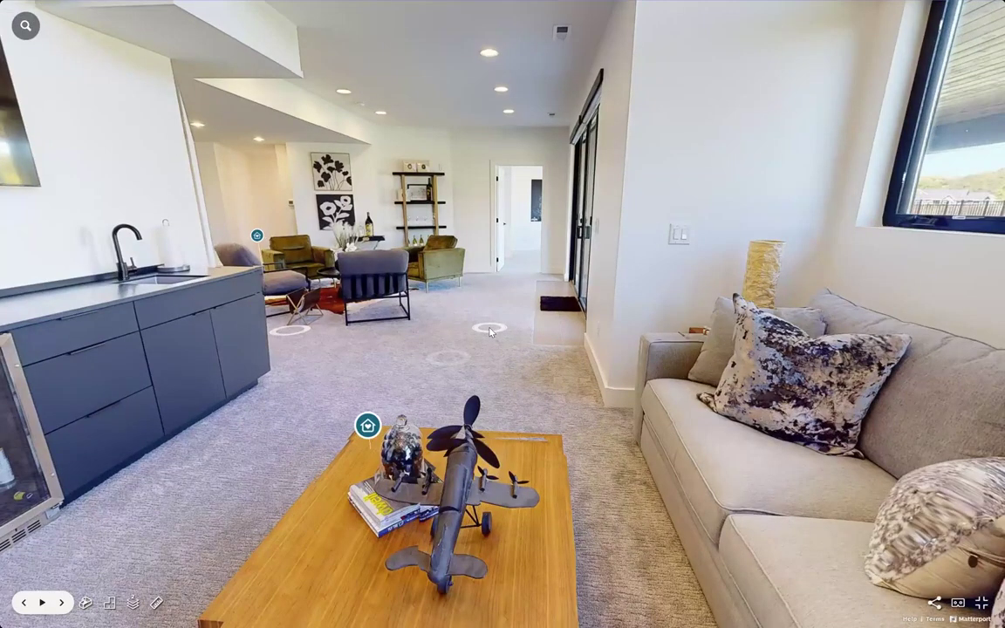
click(490, 330)
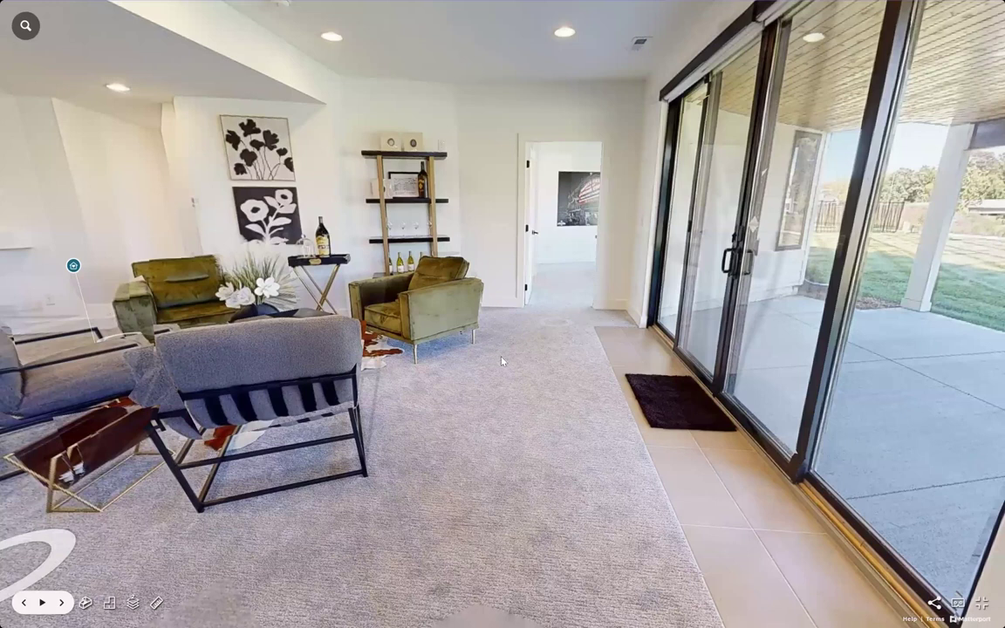